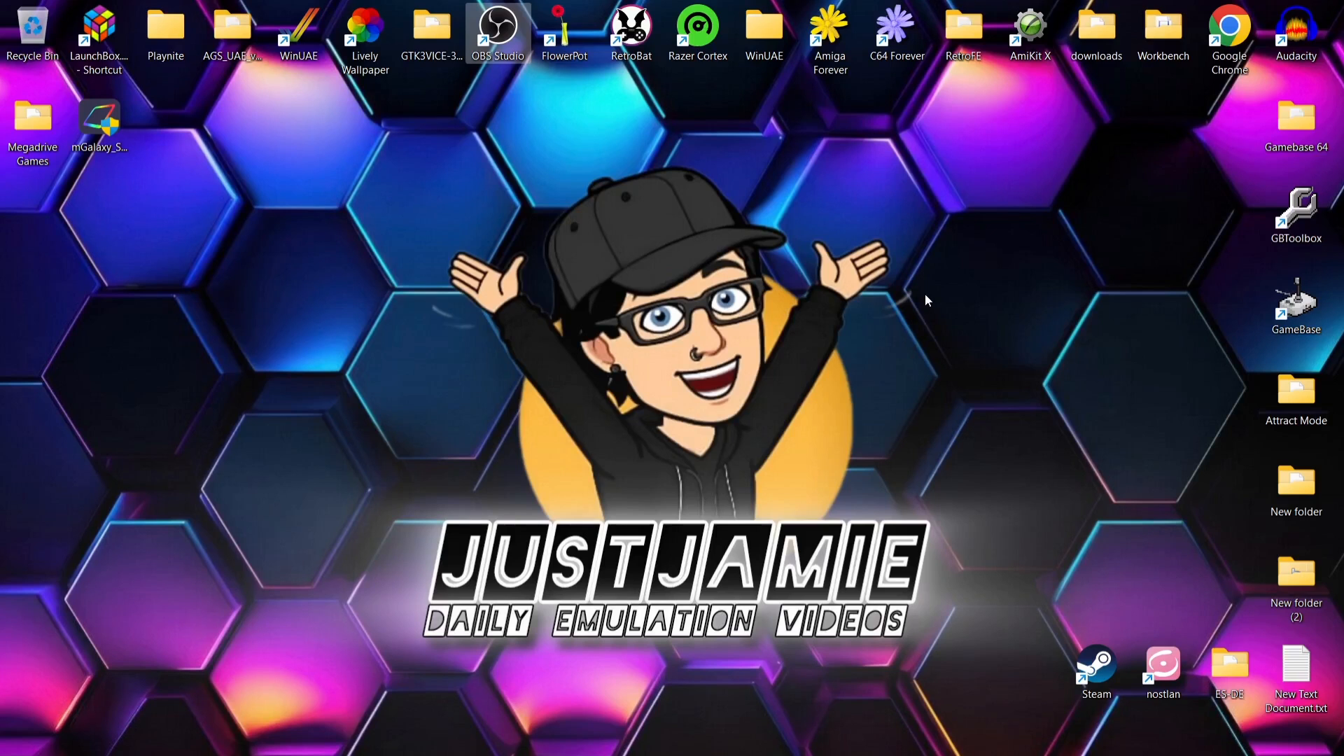
Restore the Chrome window showing the mGalaxy home page at mgalaxy.com.
click(737, 740)
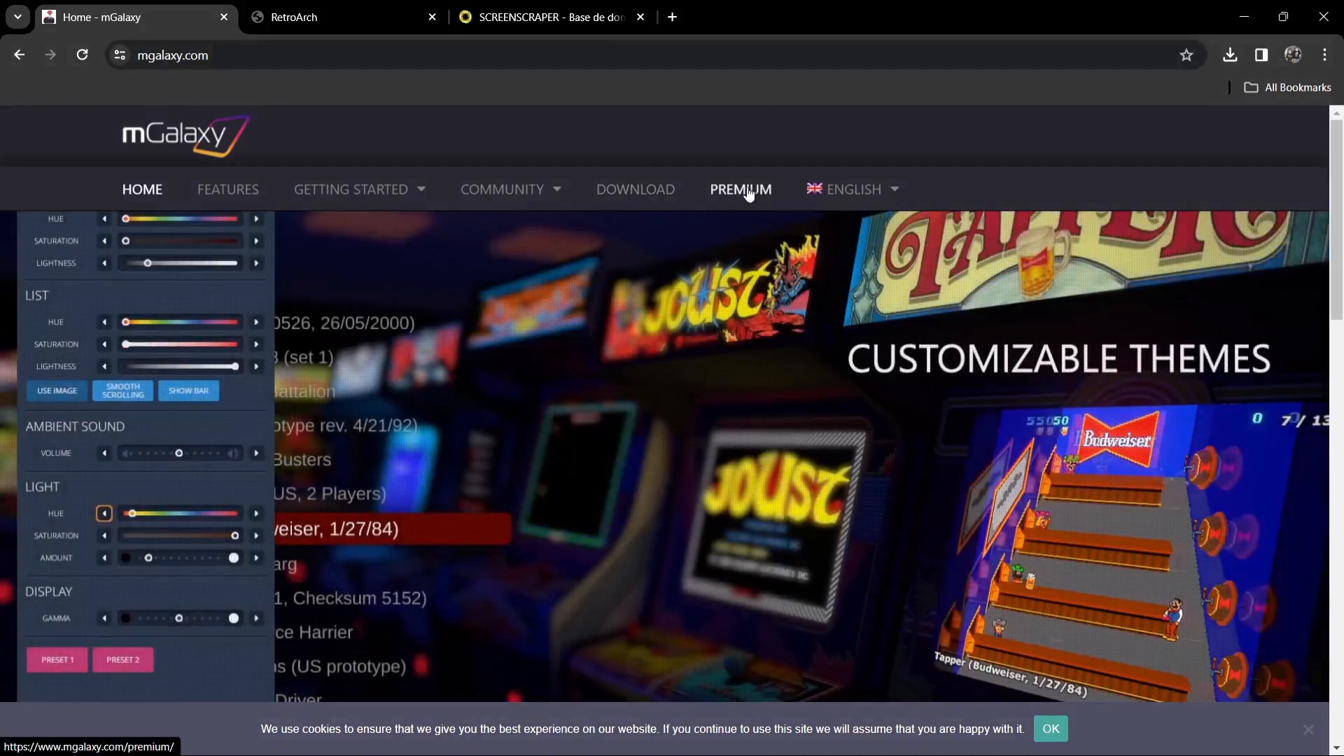
Start downloading the mGalaxy v9.0 Windows installer from the download page, then go to RetroArch.
click(747, 189)
drag(1332, 549, 1342, 173)
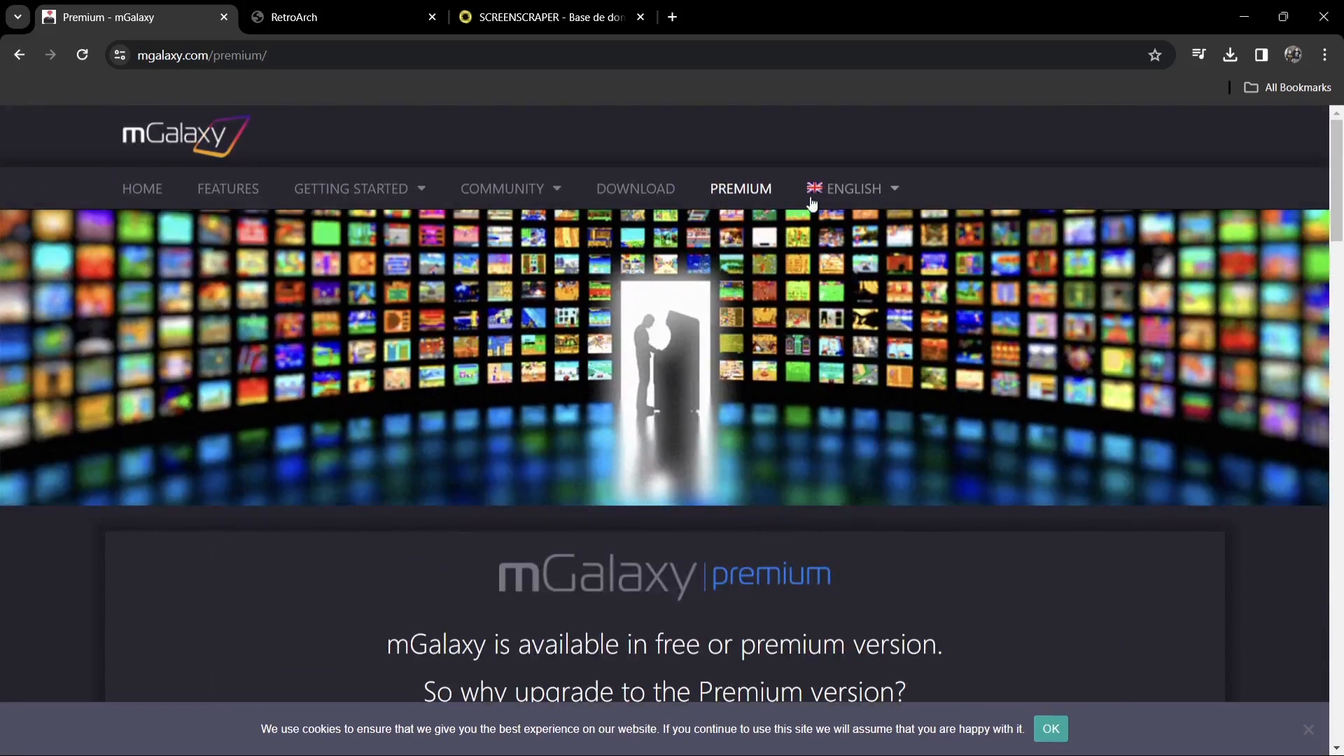
click(622, 192)
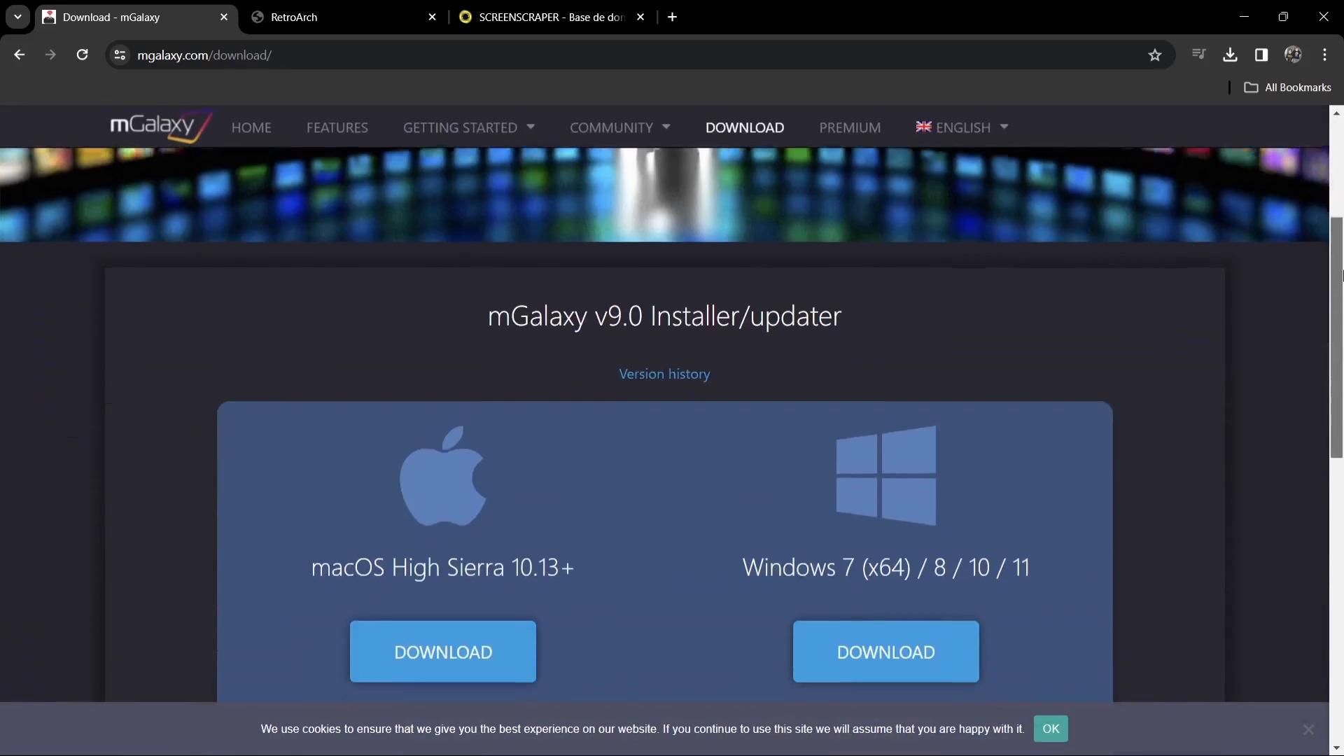
scroll(1341, 343, down, 5)
drag(1340, 343, 1341, 393)
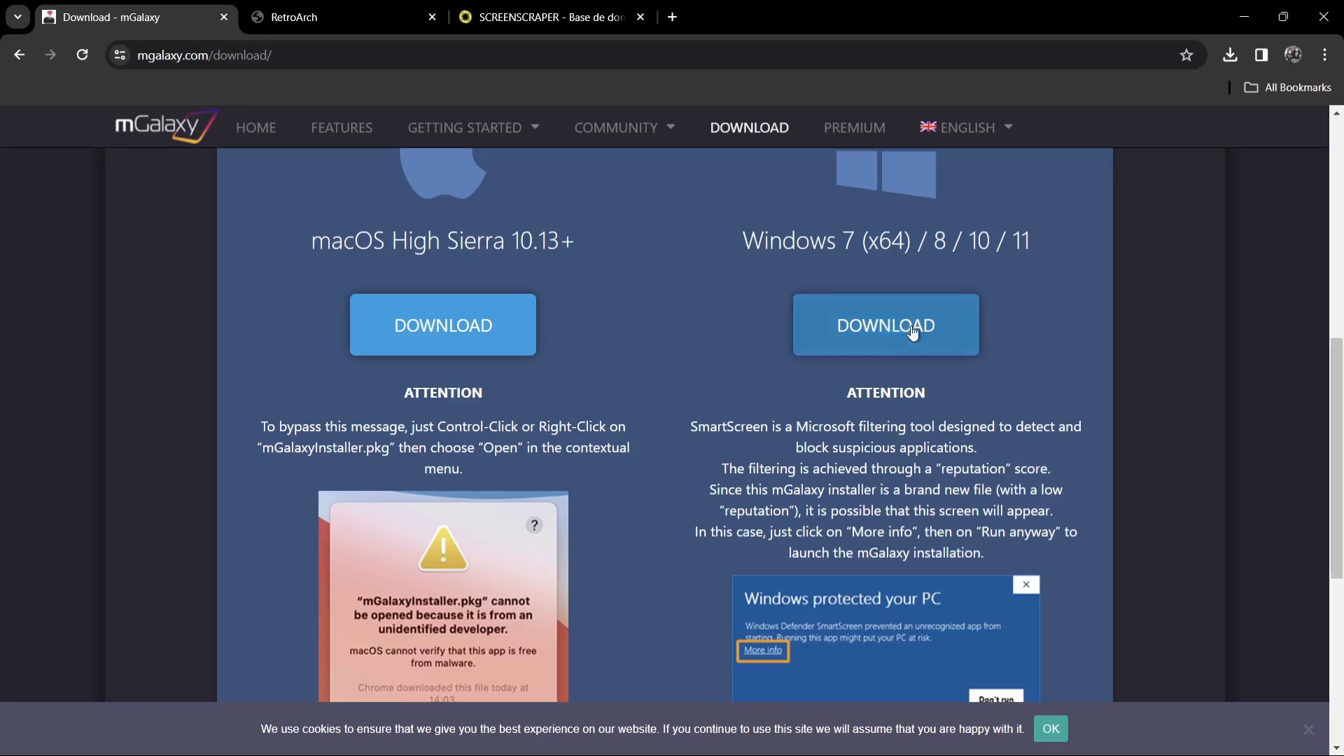
click(879, 329)
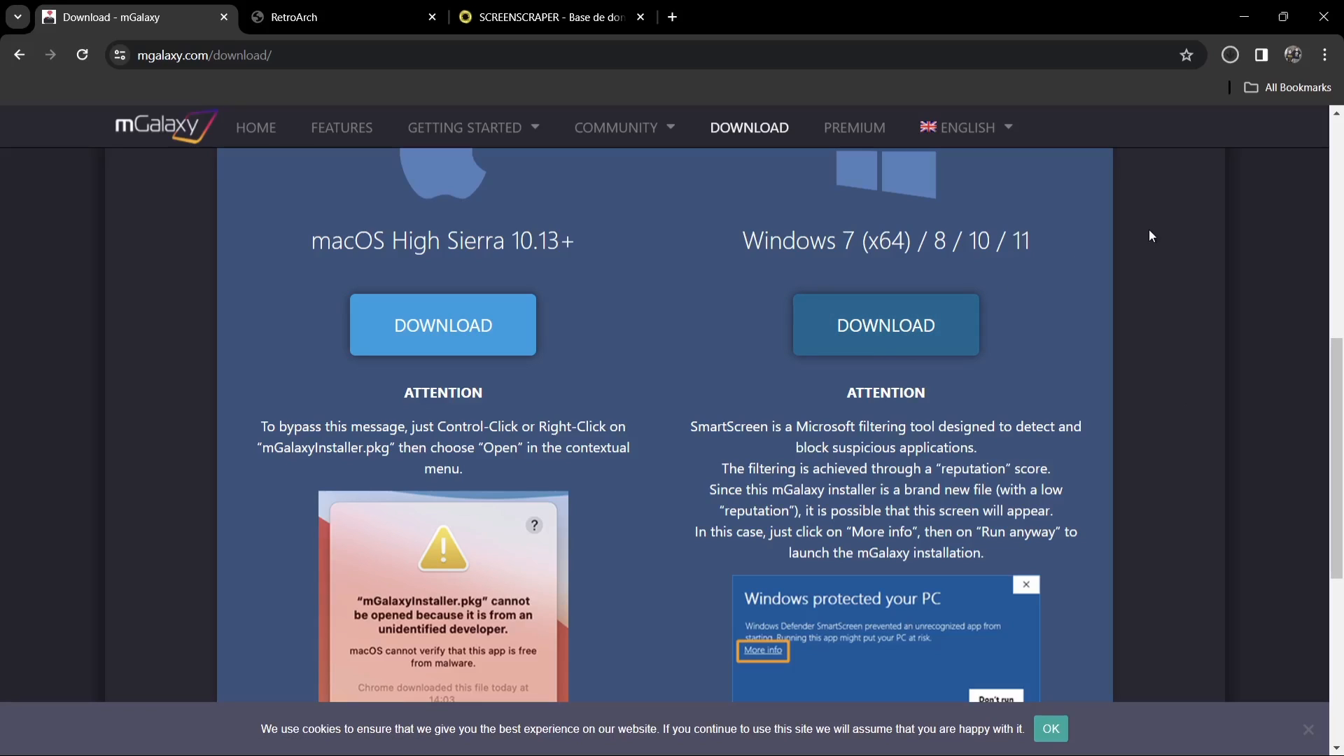
click(347, 8)
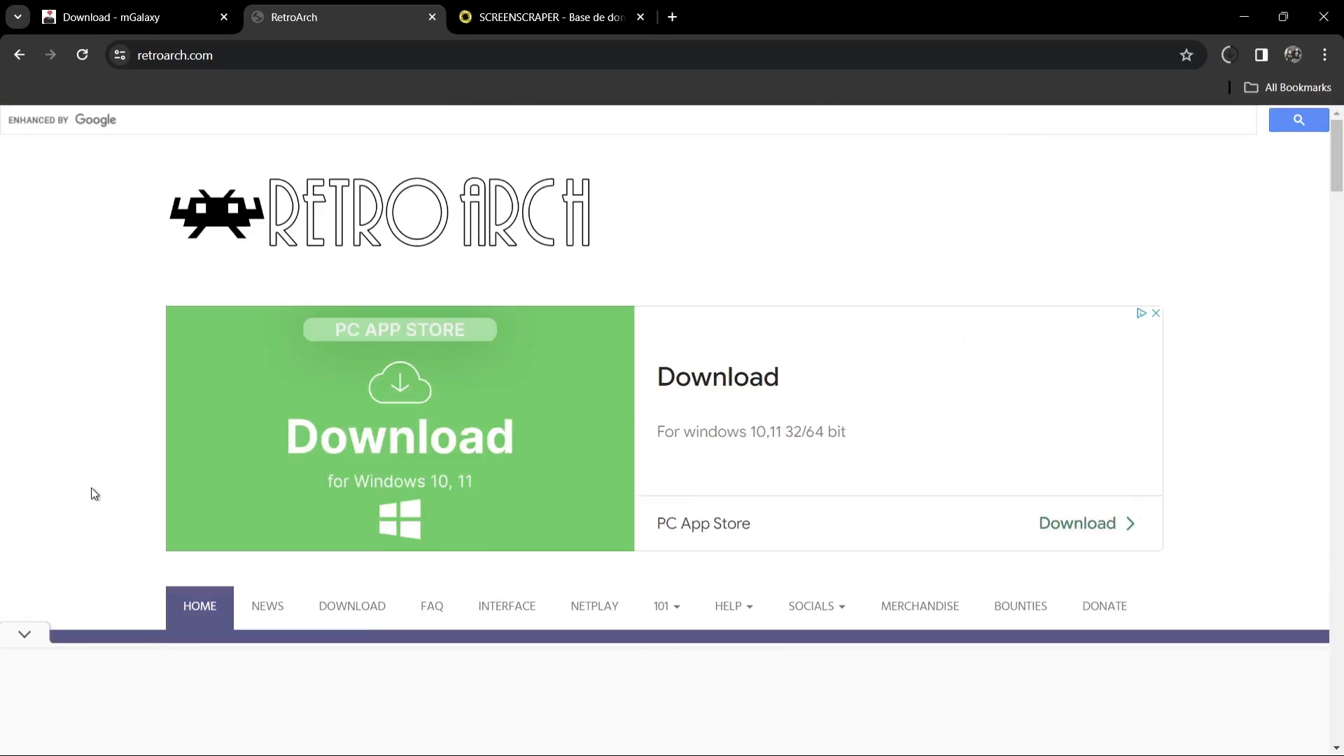
Download RetroArch's 64-bit Windows build, dismiss the advert, and go to ScreenScraper.
click(359, 614)
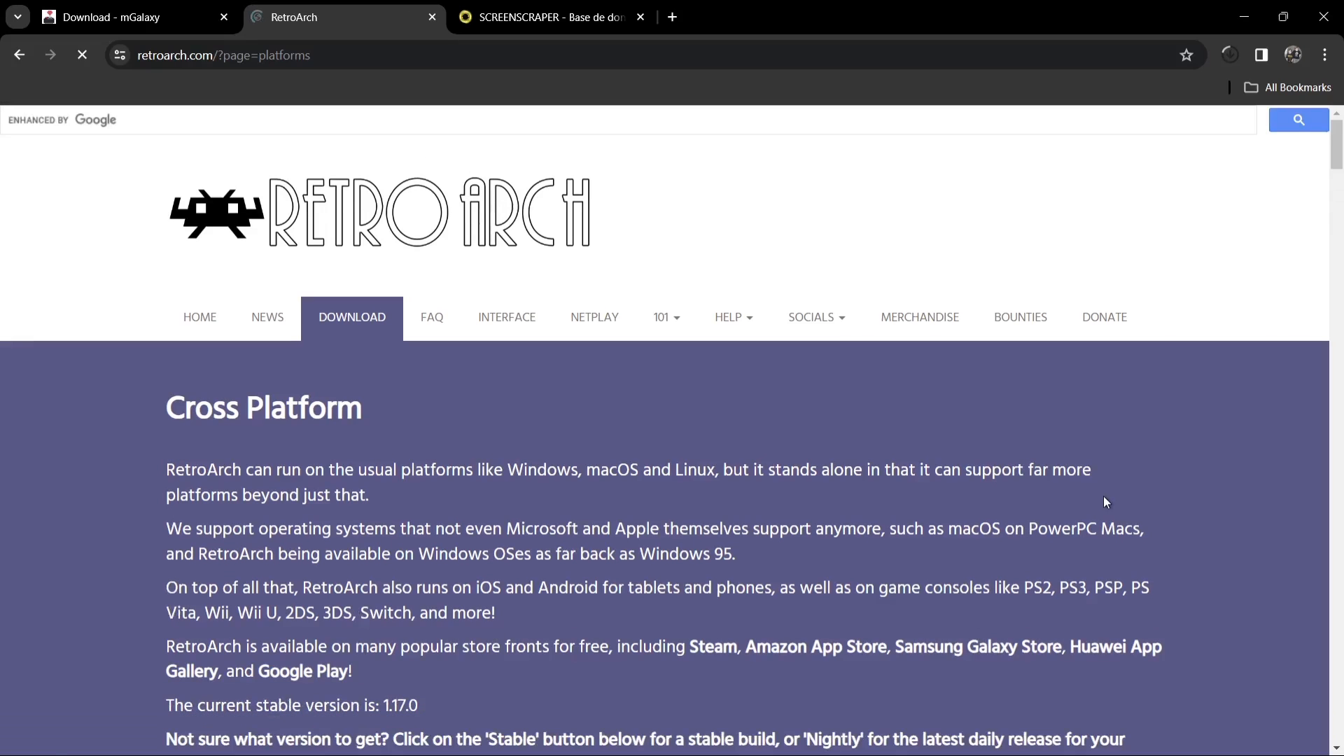
drag(1339, 144, 1335, 322)
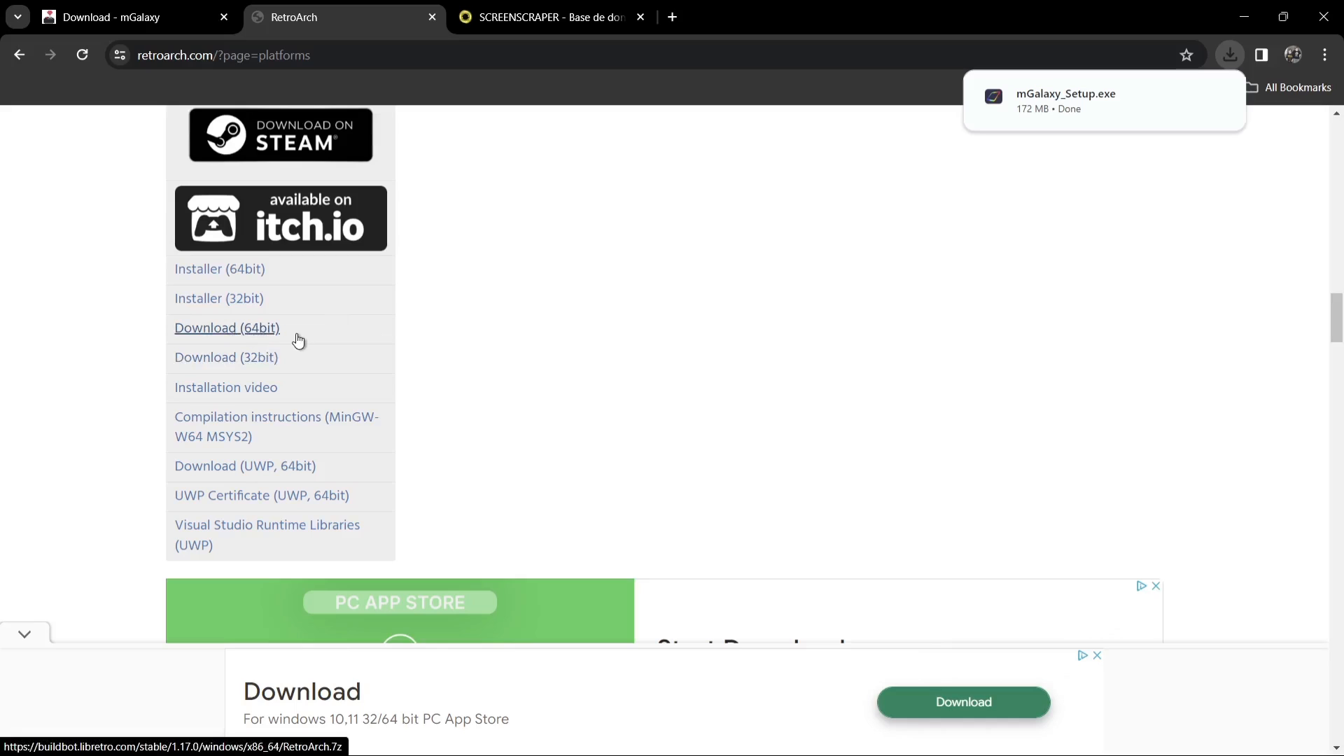
click(243, 329)
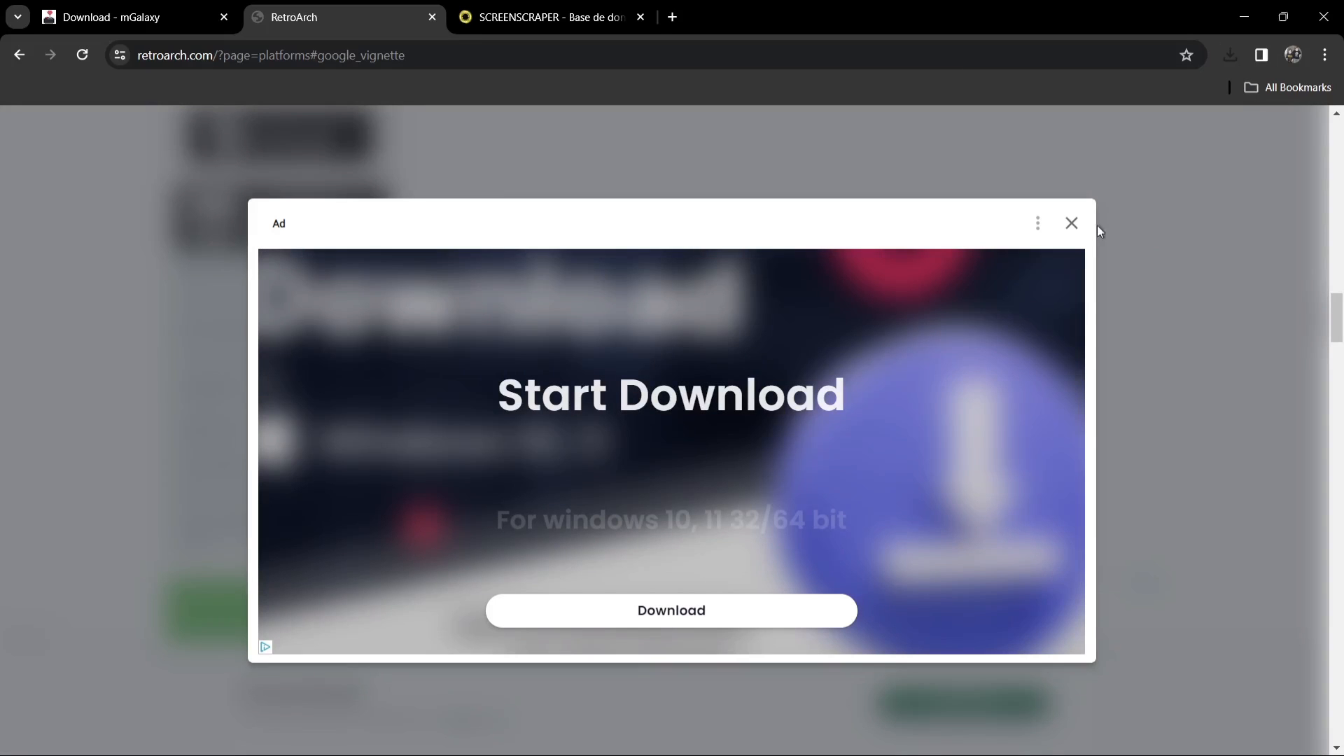
click(1071, 224)
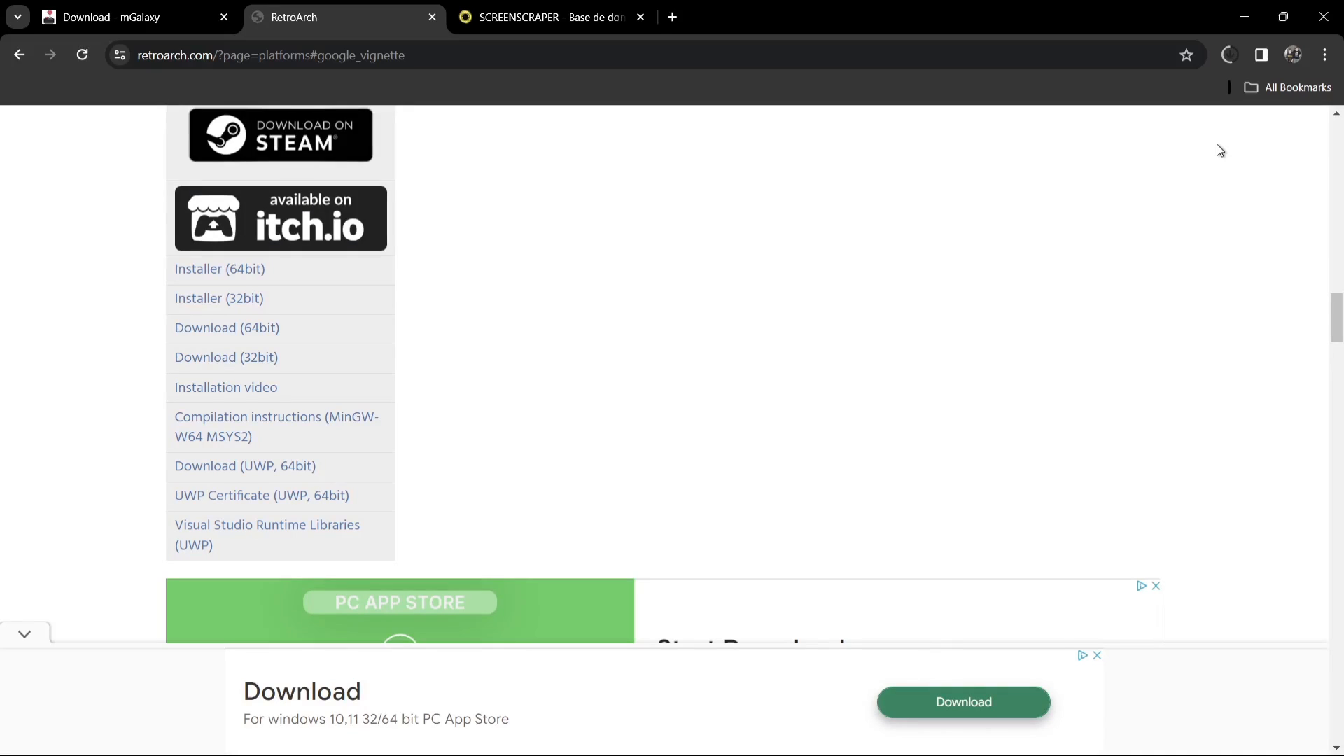
click(559, 7)
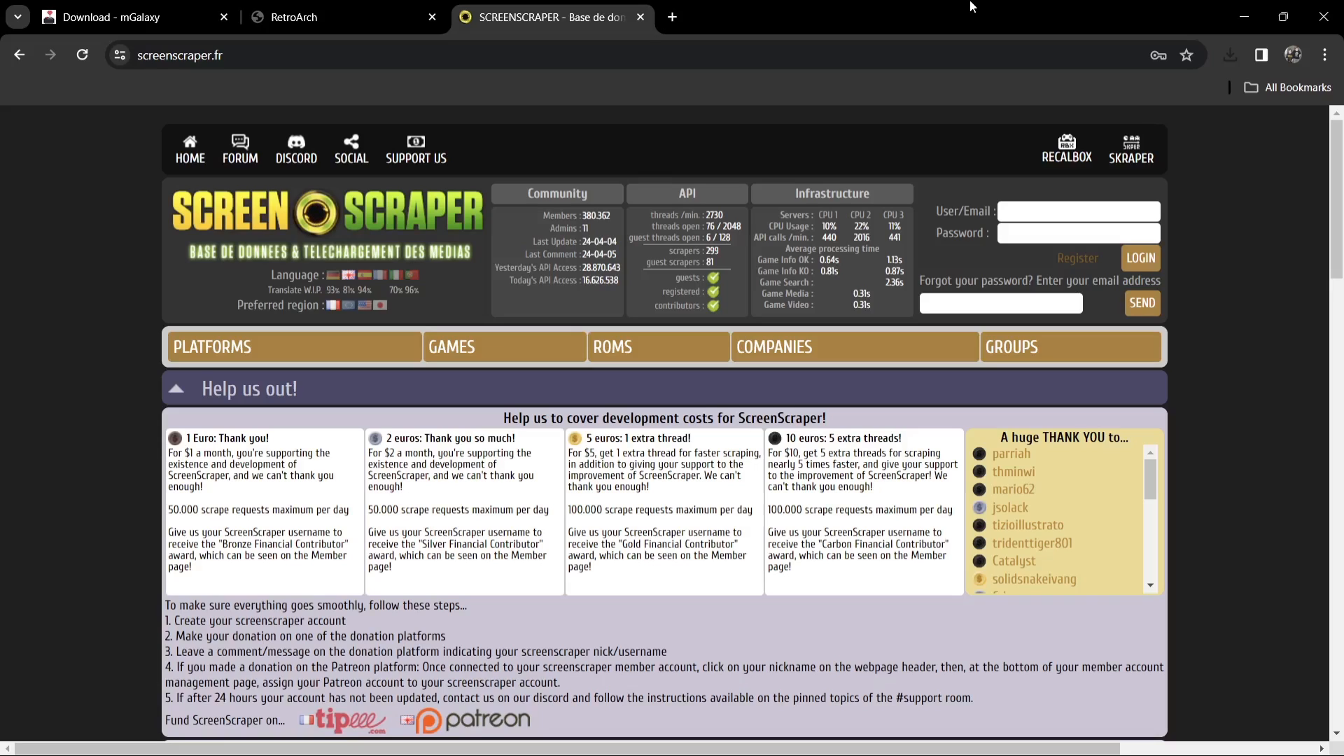
Minimise the Chrome window holding screenscraper.fr so the desktop shows.
click(1248, 11)
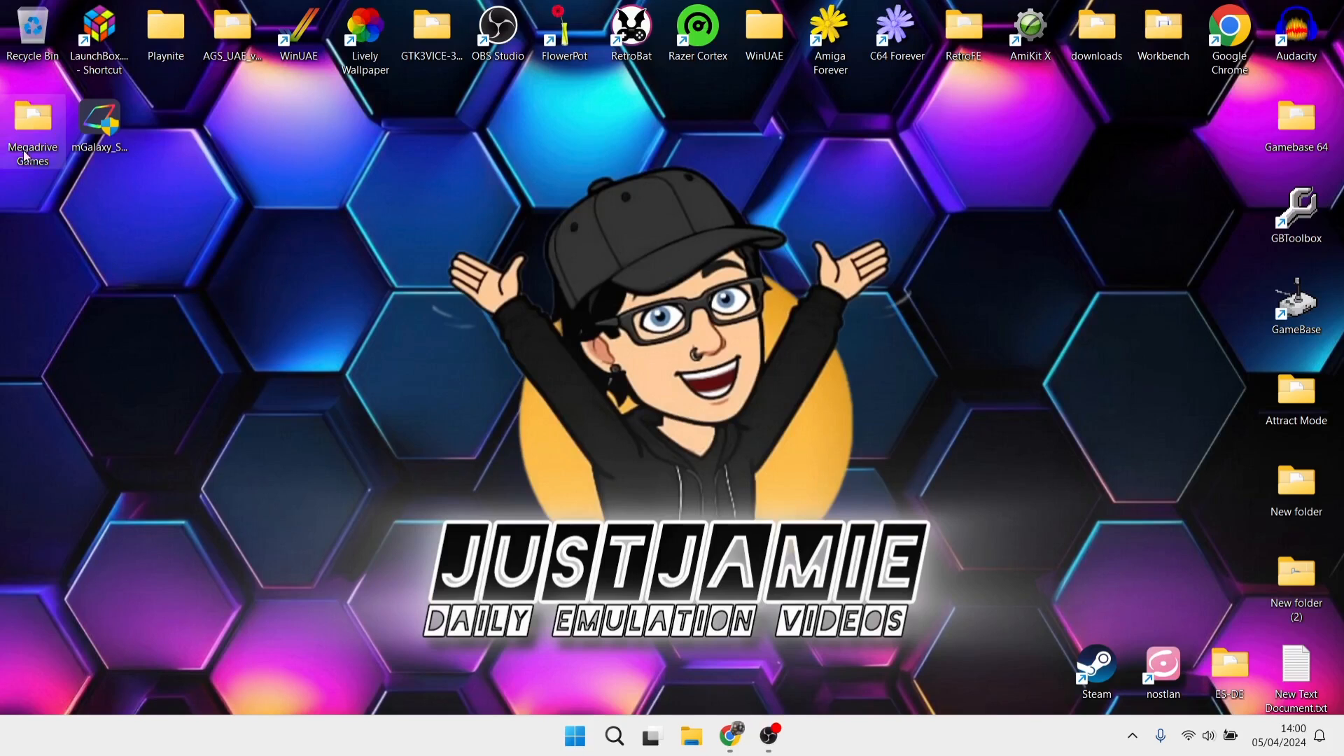
Browse the Megadrive Games folder's six .md ROMs and place RetroArch.7z on the desktop.
double_click(33, 121)
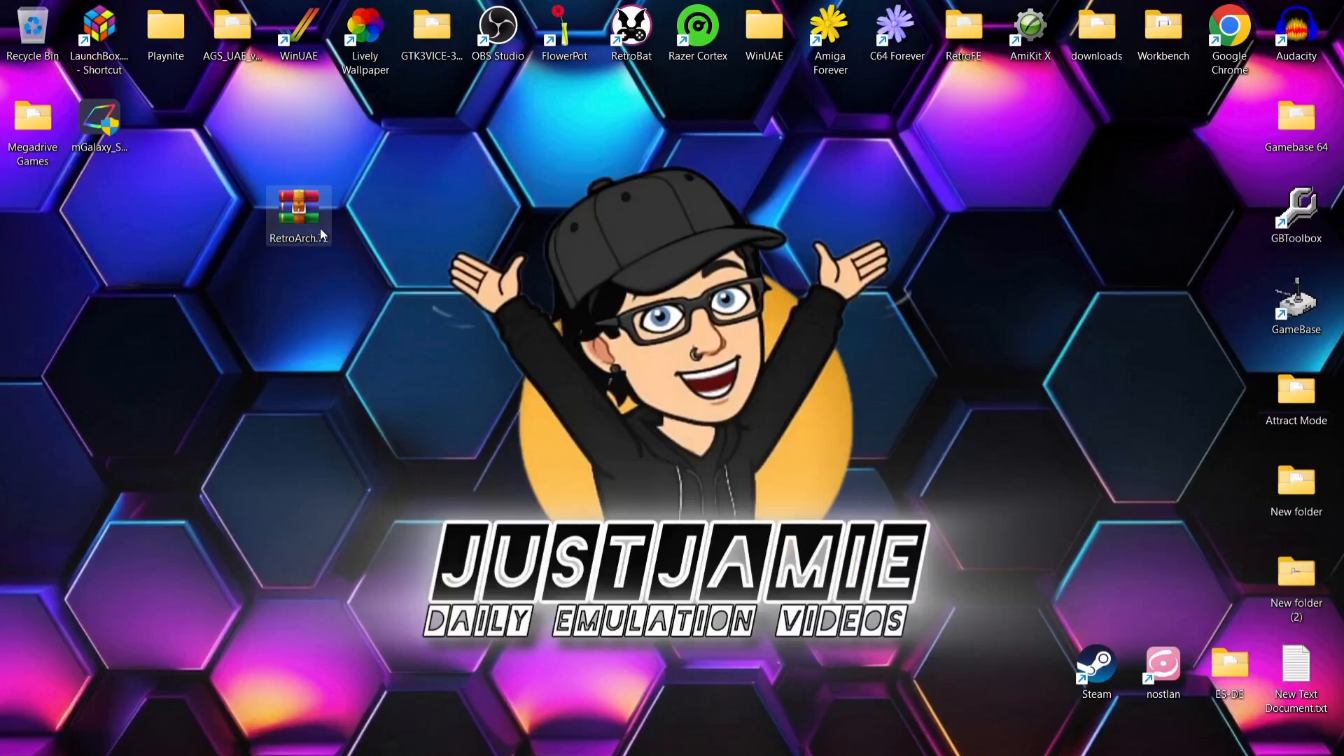
Extract RetroArch-Win64 from RetroArch.7z onto the desktop and recycle the archive.
double_click(320, 222)
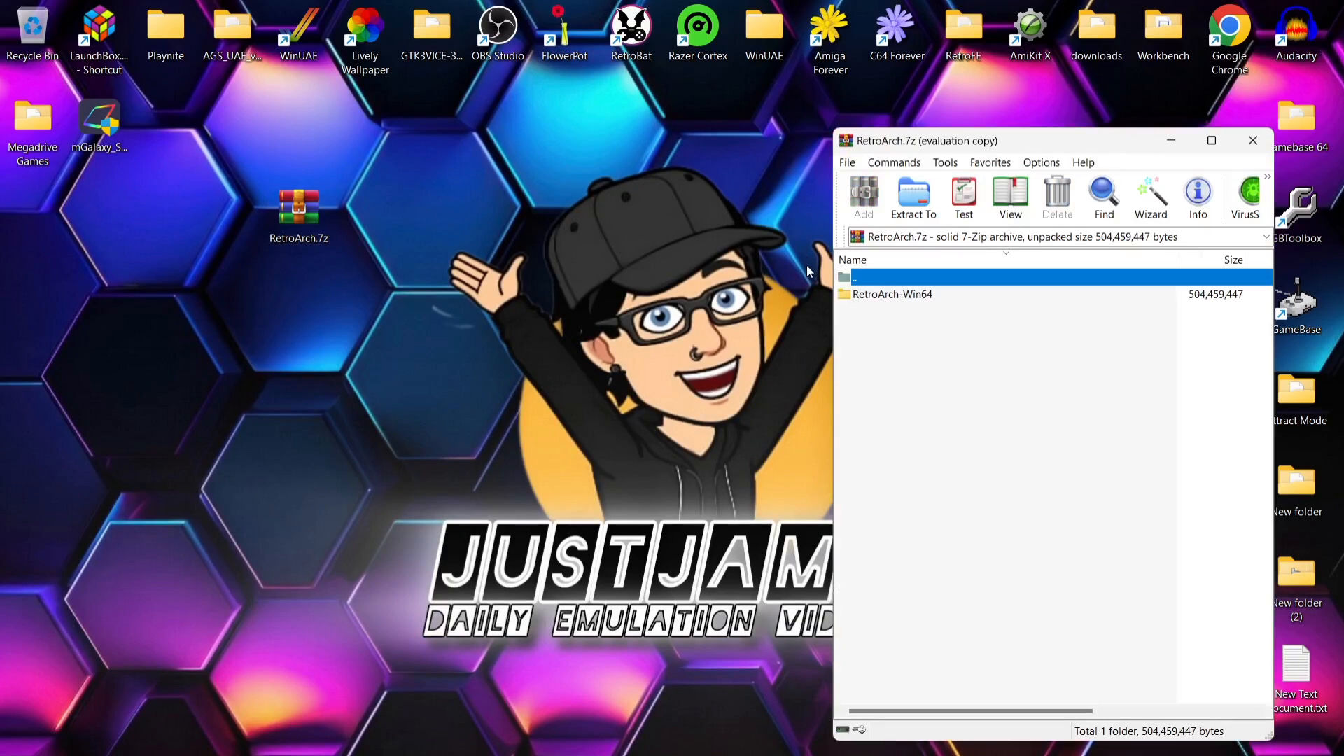
drag(888, 292, 489, 257)
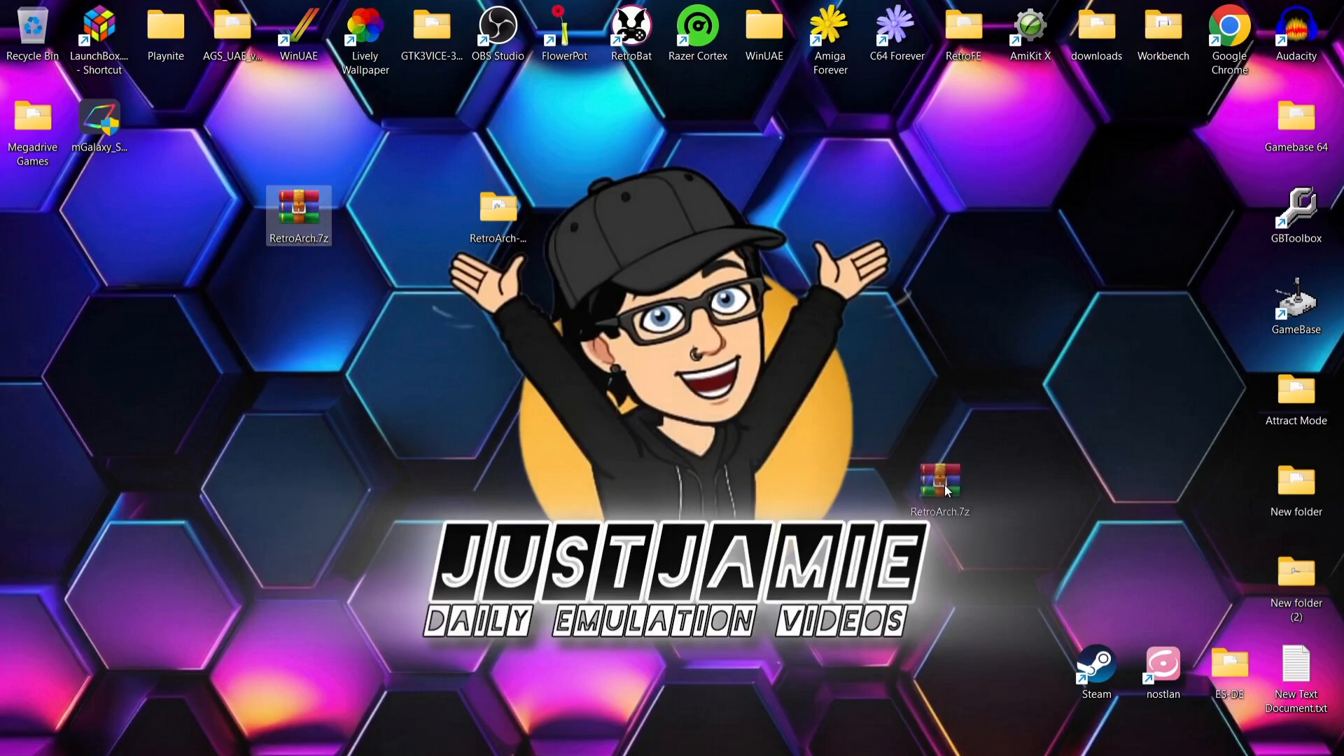
drag(944, 484, 42, 45)
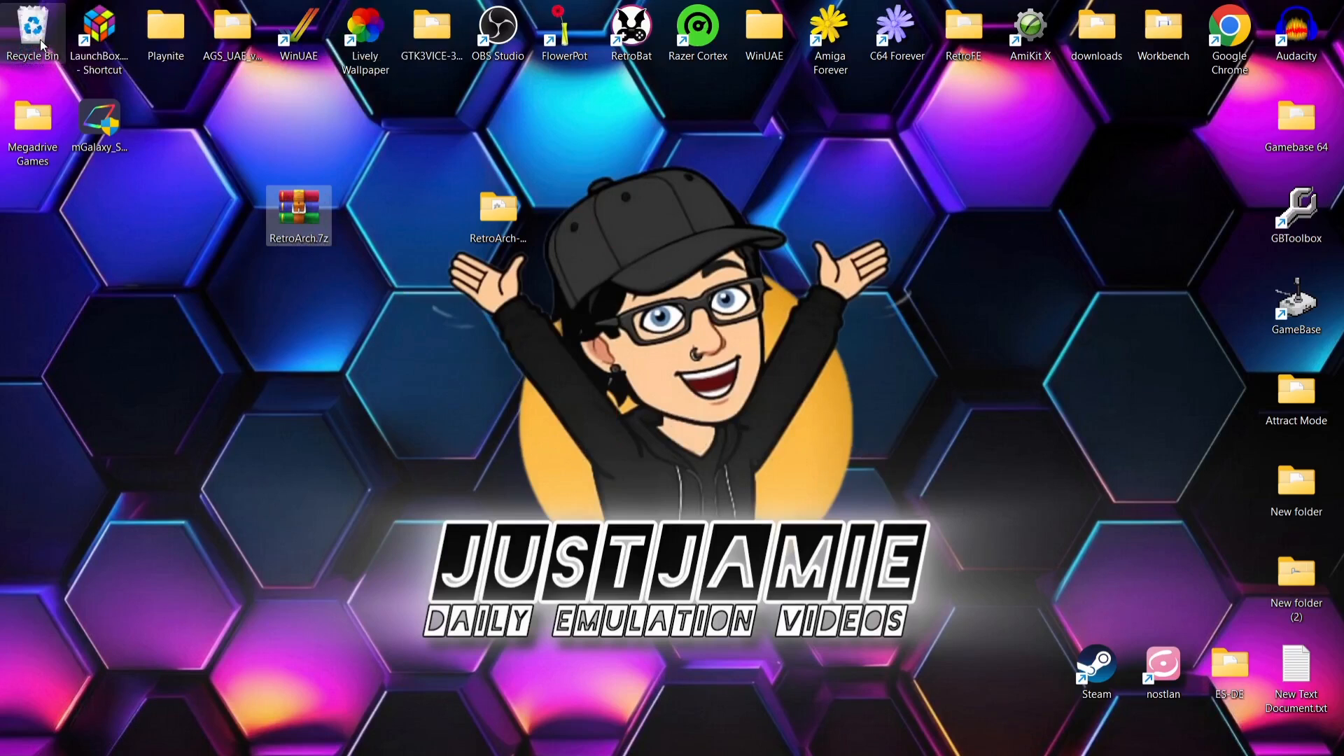
Run mGalaxy_Setup.exe in English and accept the license to reach the install-location page.
click(112, 142)
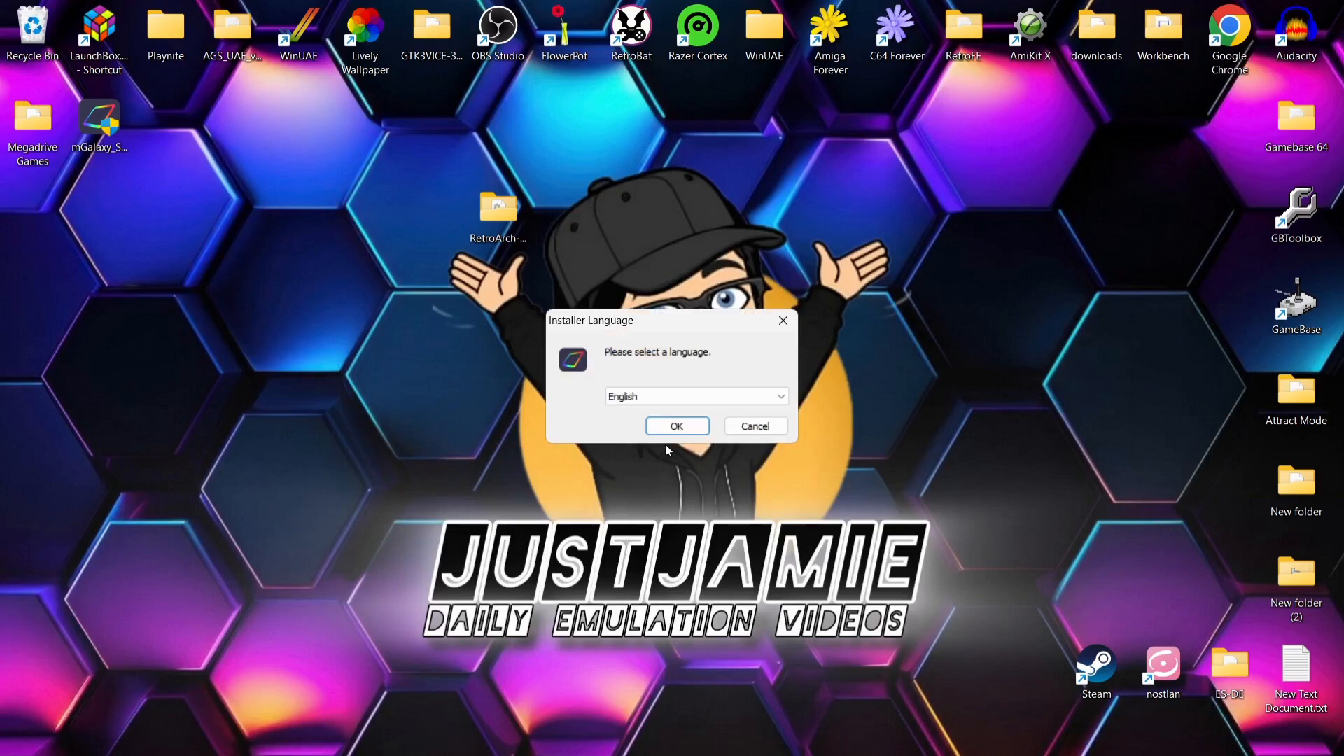
click(742, 400)
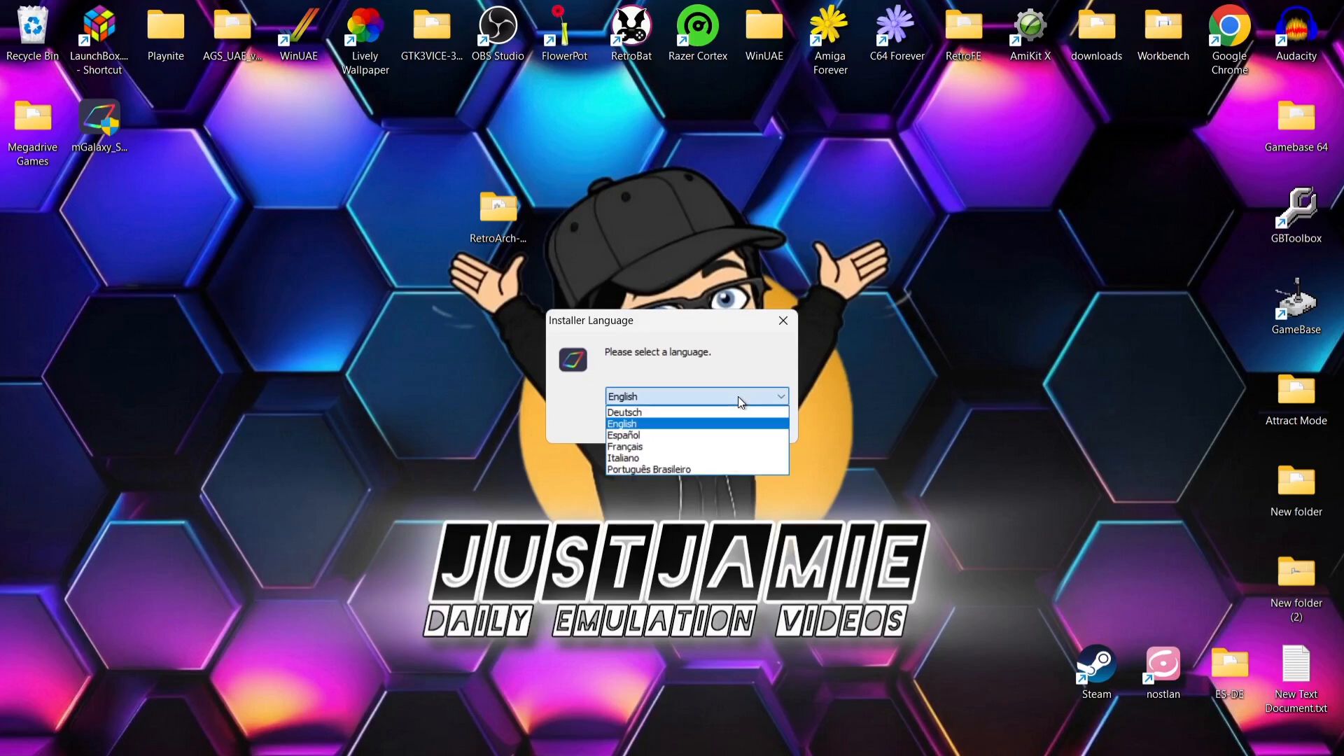
click(658, 425)
click(674, 426)
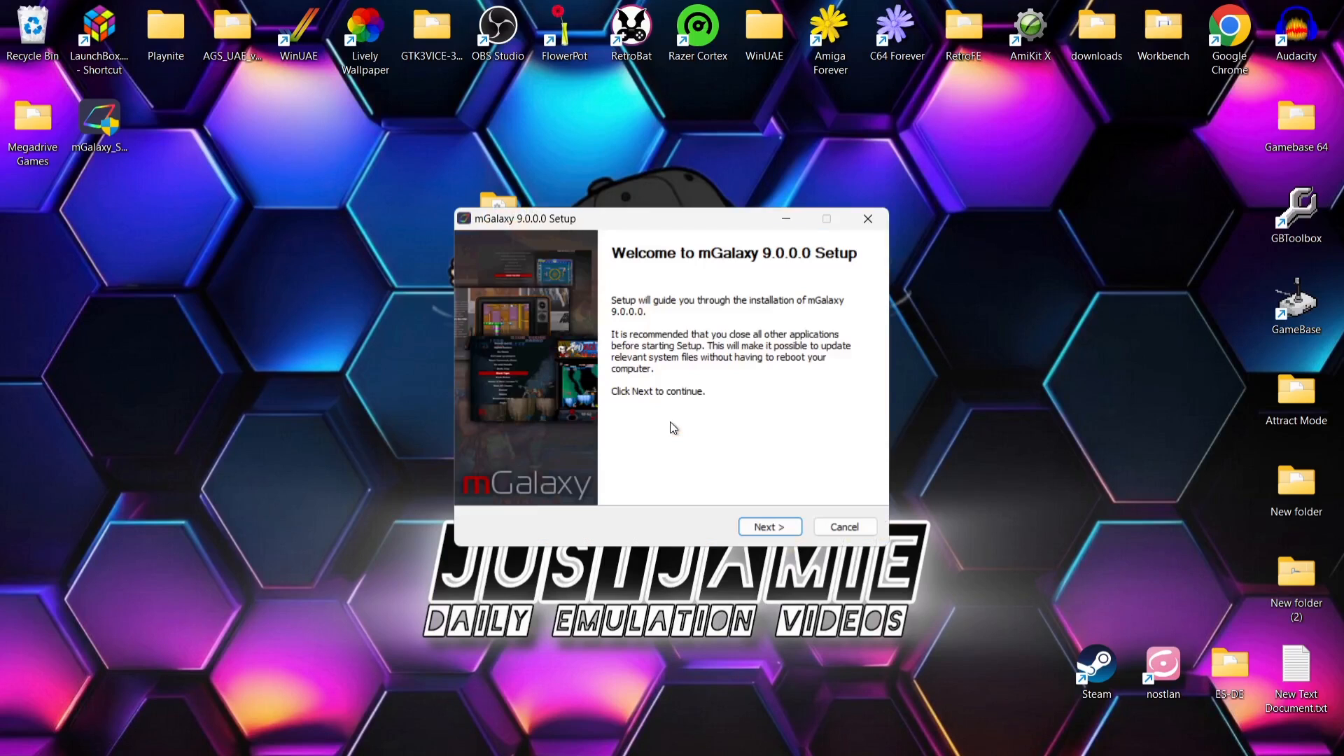
click(765, 527)
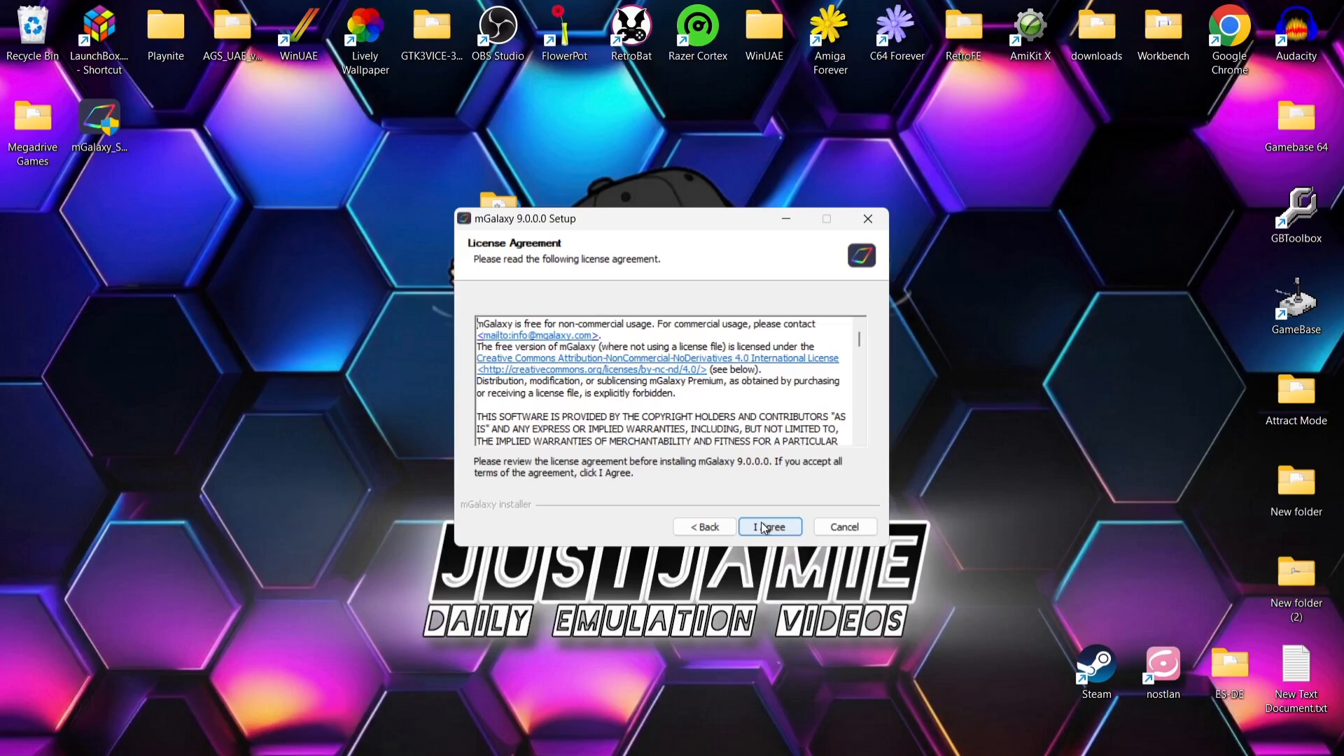
click(765, 529)
click(765, 528)
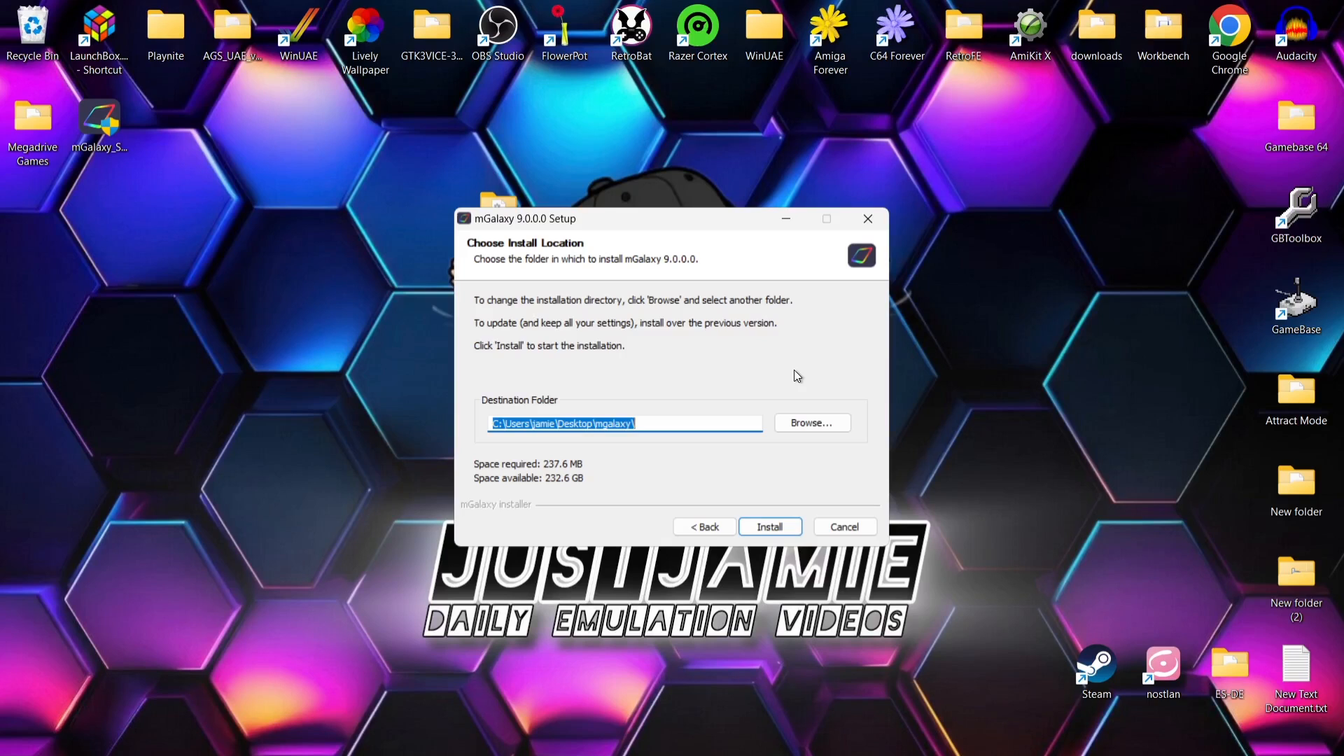
Create a new desktop folder named 'Mgalaxy'.
right_click(163, 427)
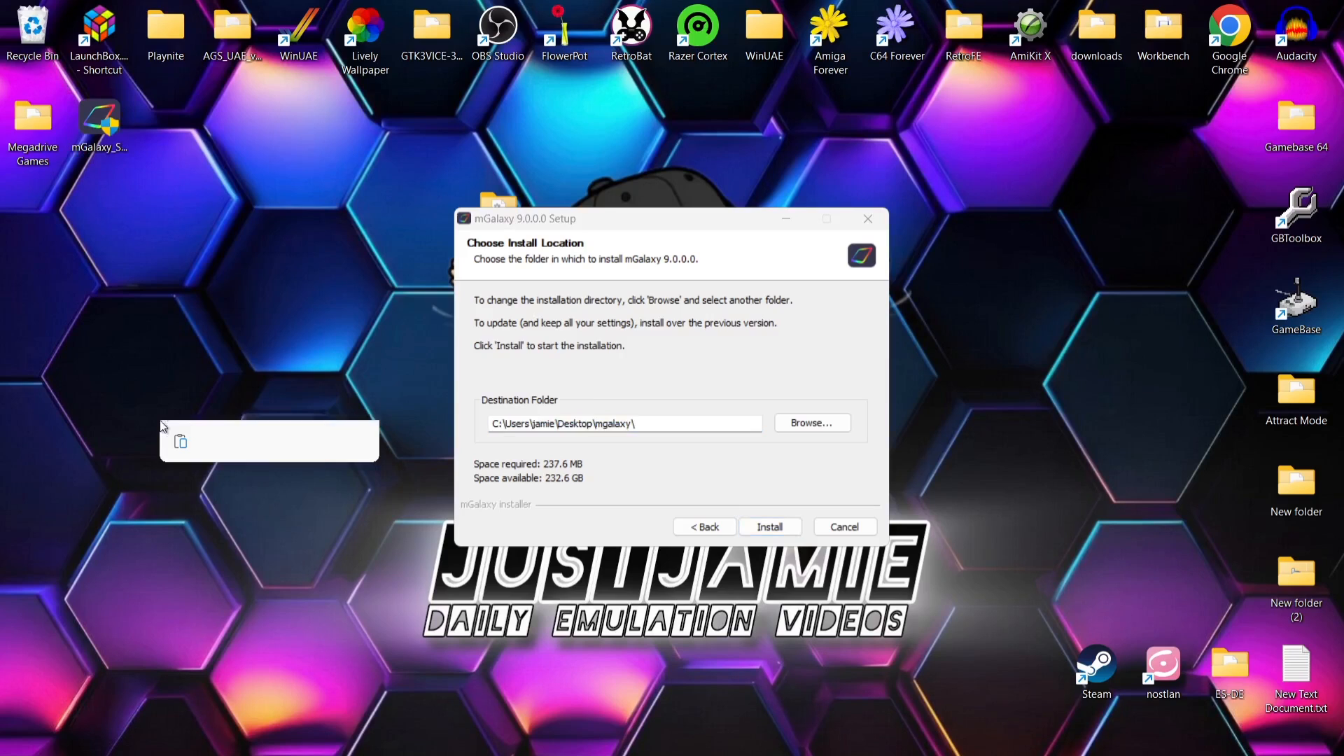
mouse_move(292, 269)
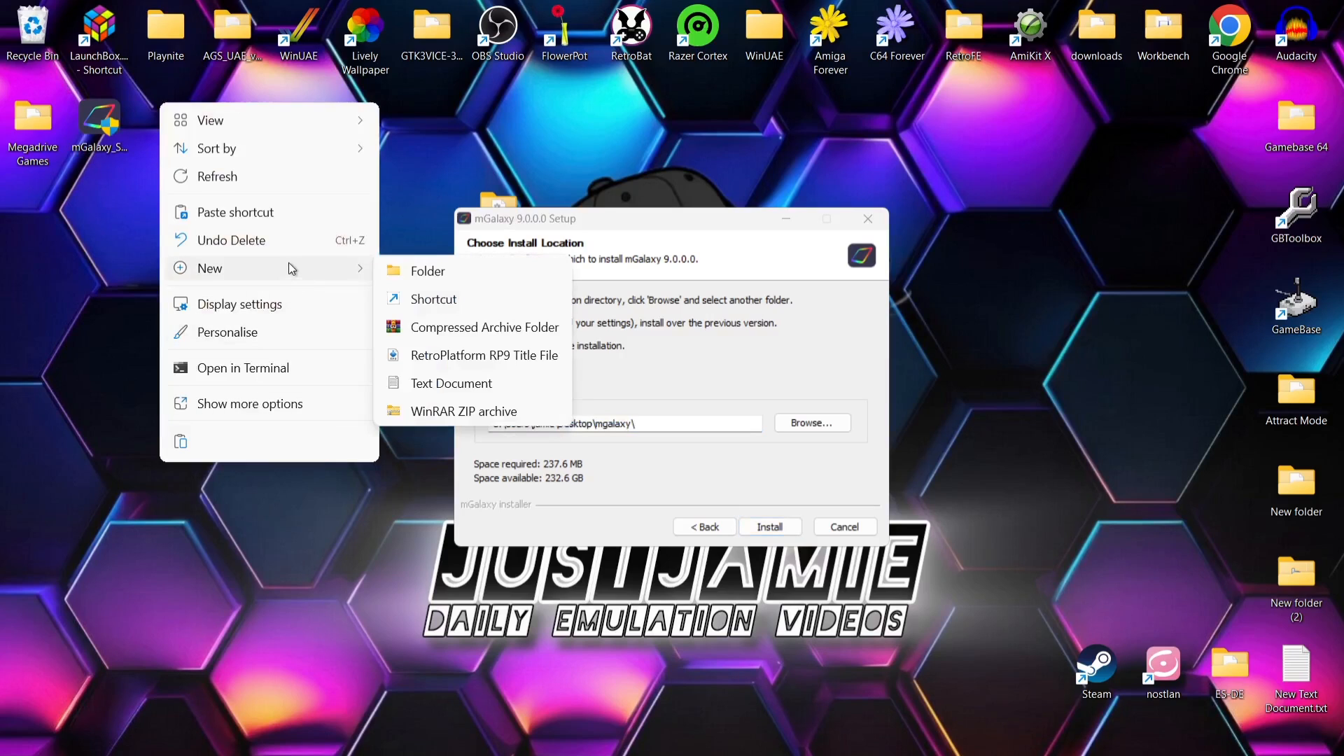
click(466, 274)
text(M)
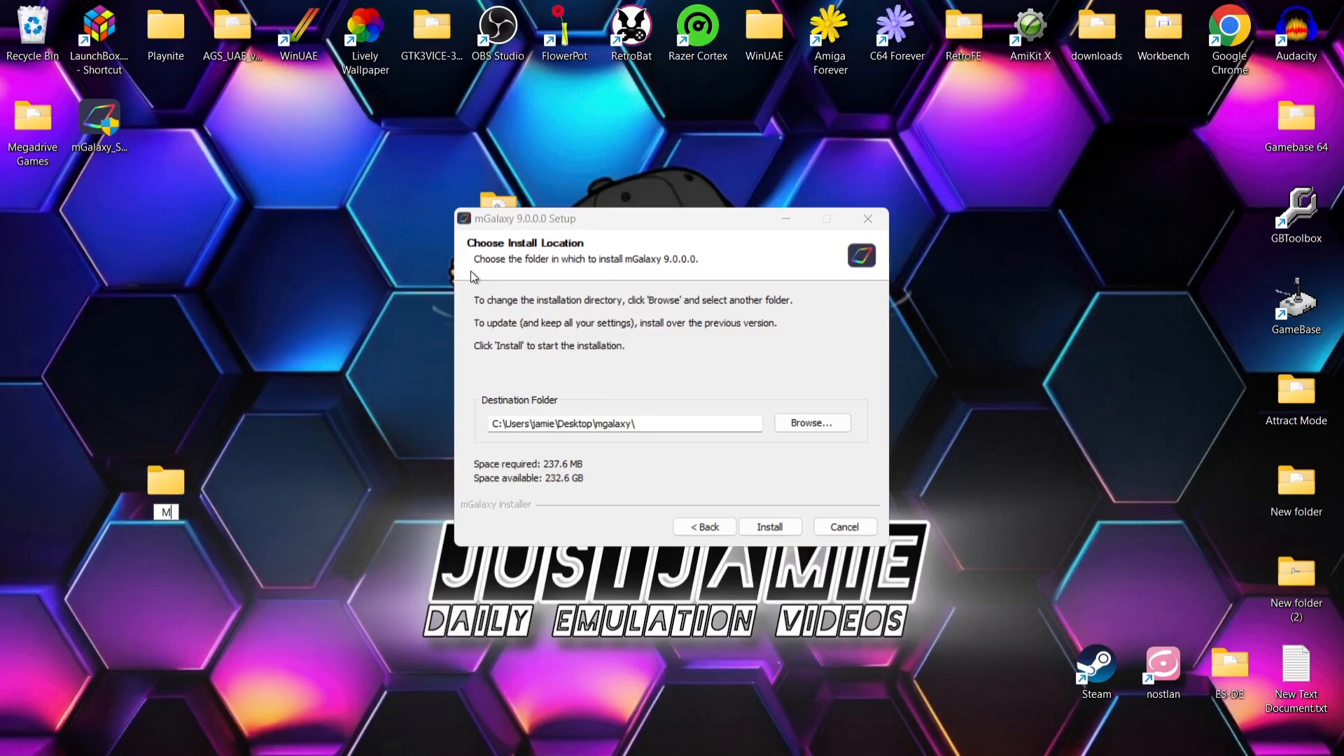
text(galaxy)
key(Return)
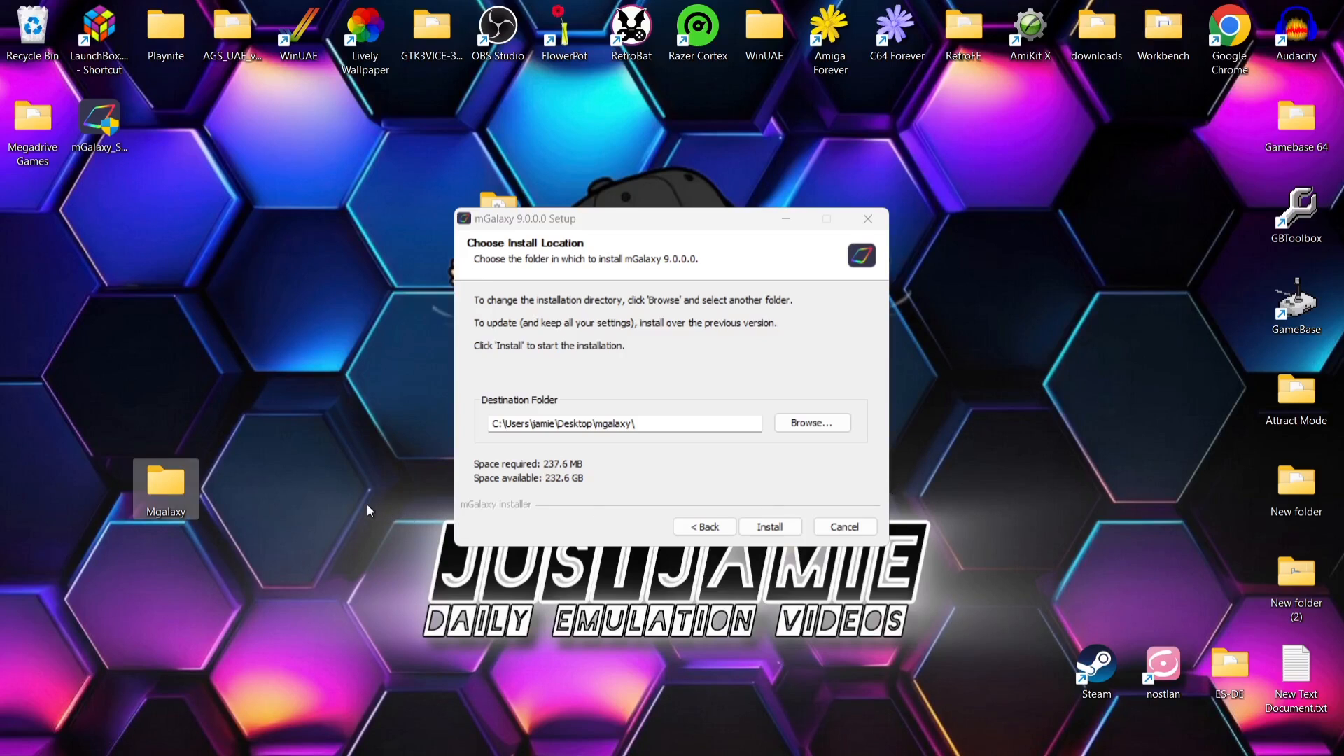
Set the Mgalaxy folder as the install destination and install mGalaxy 9.0.0.0.
click(807, 426)
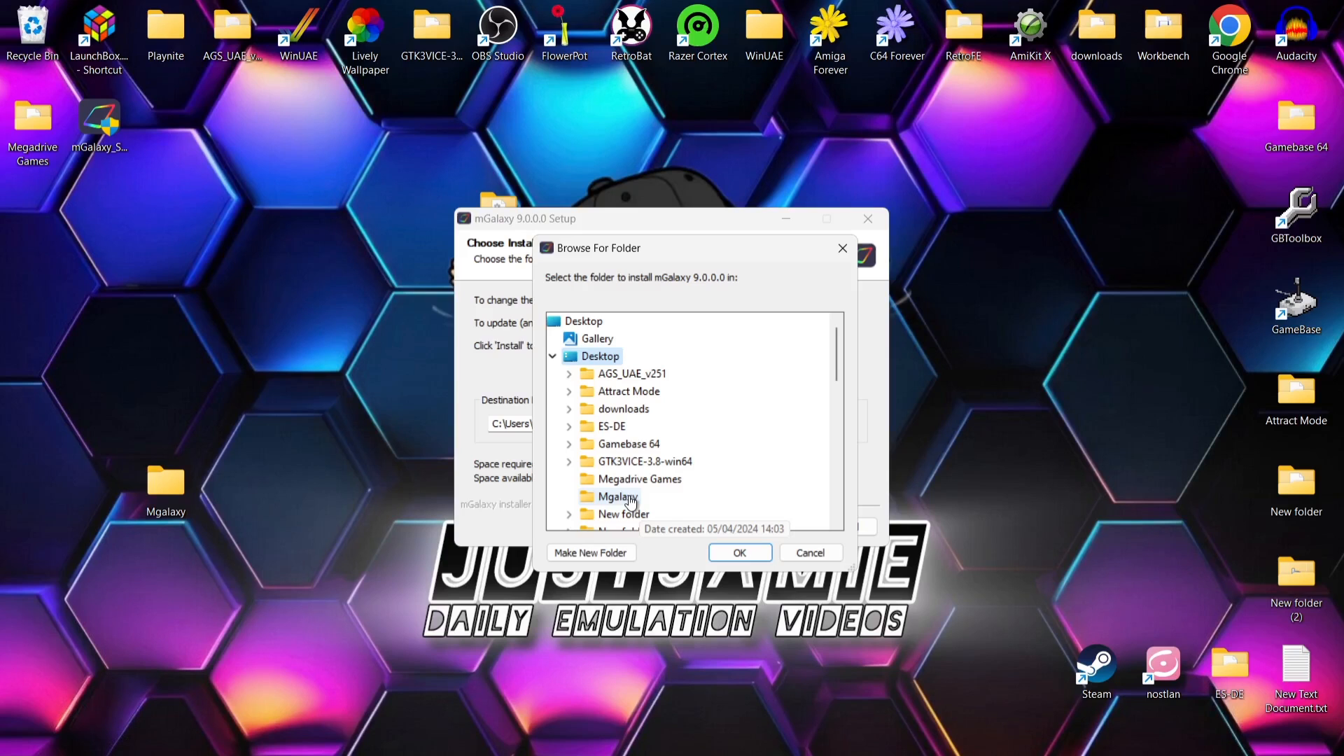
click(617, 497)
click(727, 551)
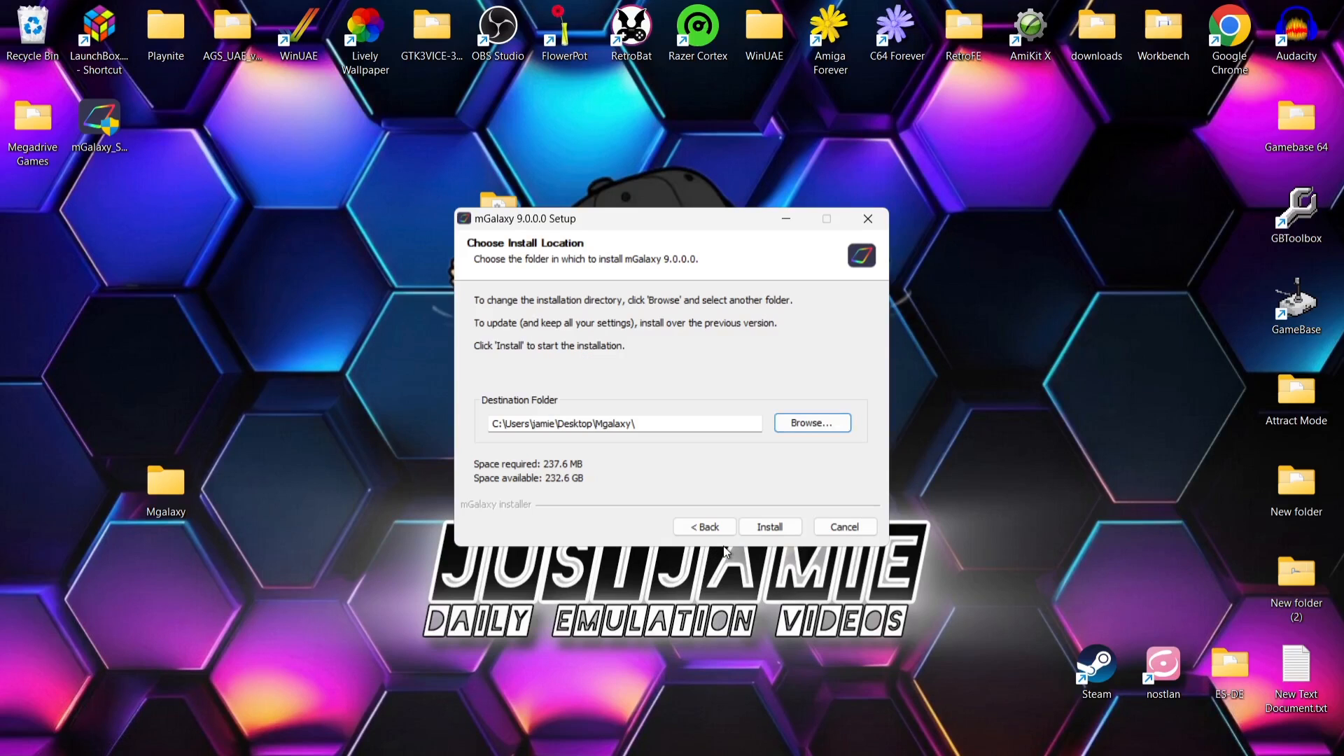
click(770, 528)
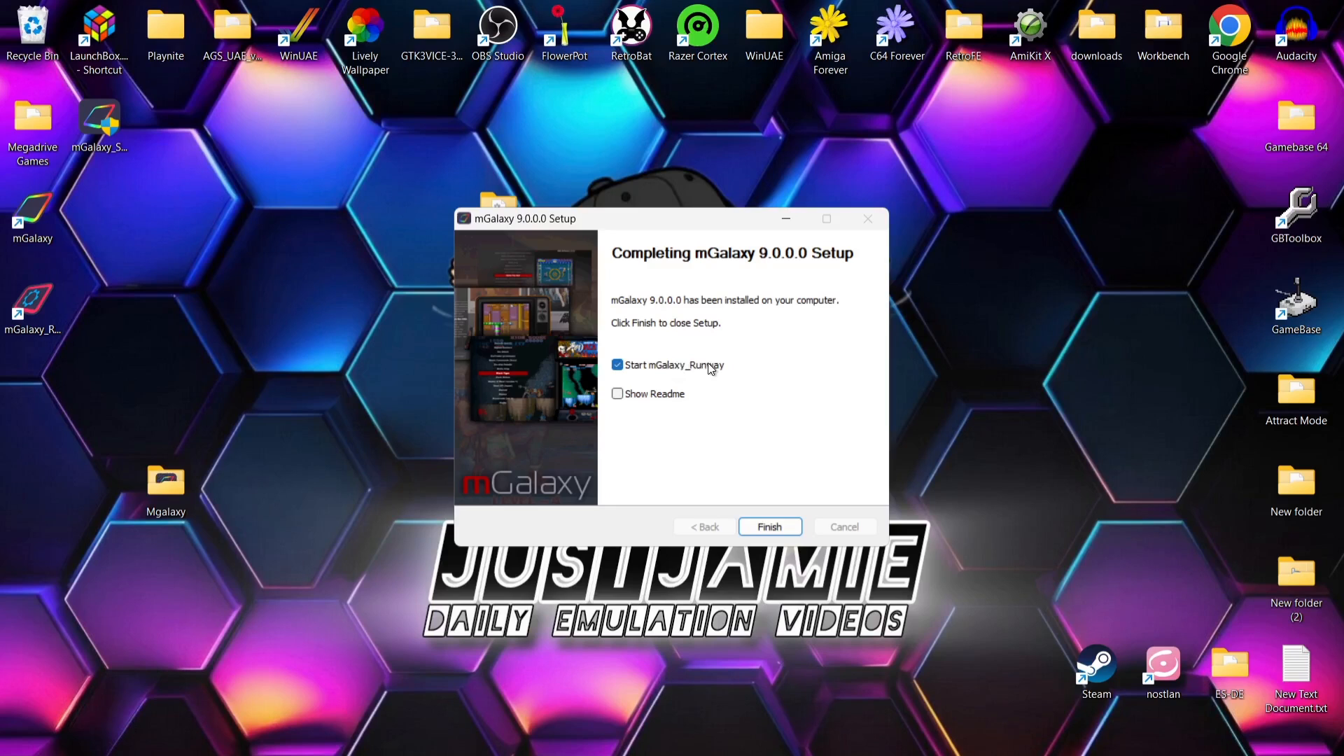
Finish setup with 'Start mGalaxy_Runway' unticked and recycle mGalaxy_Setup.exe from the desktop.
click(712, 368)
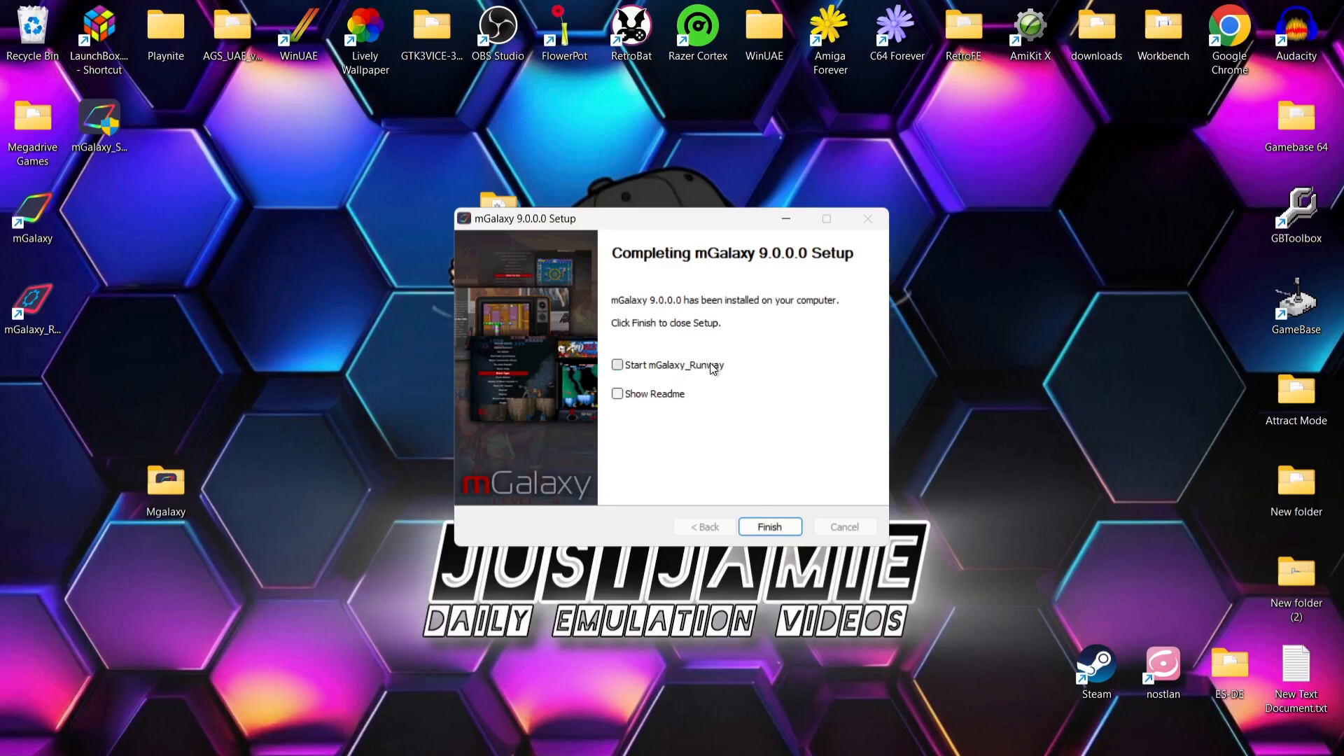
click(768, 527)
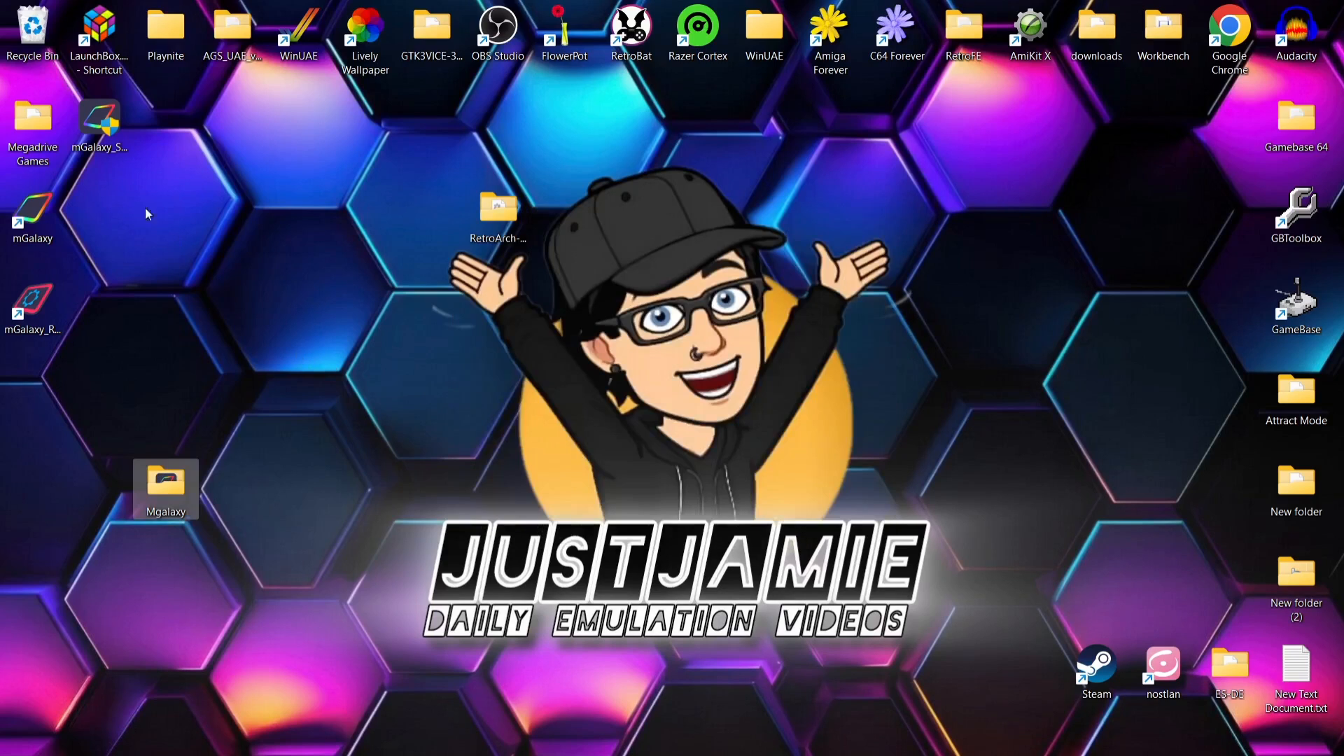
click(35, 214)
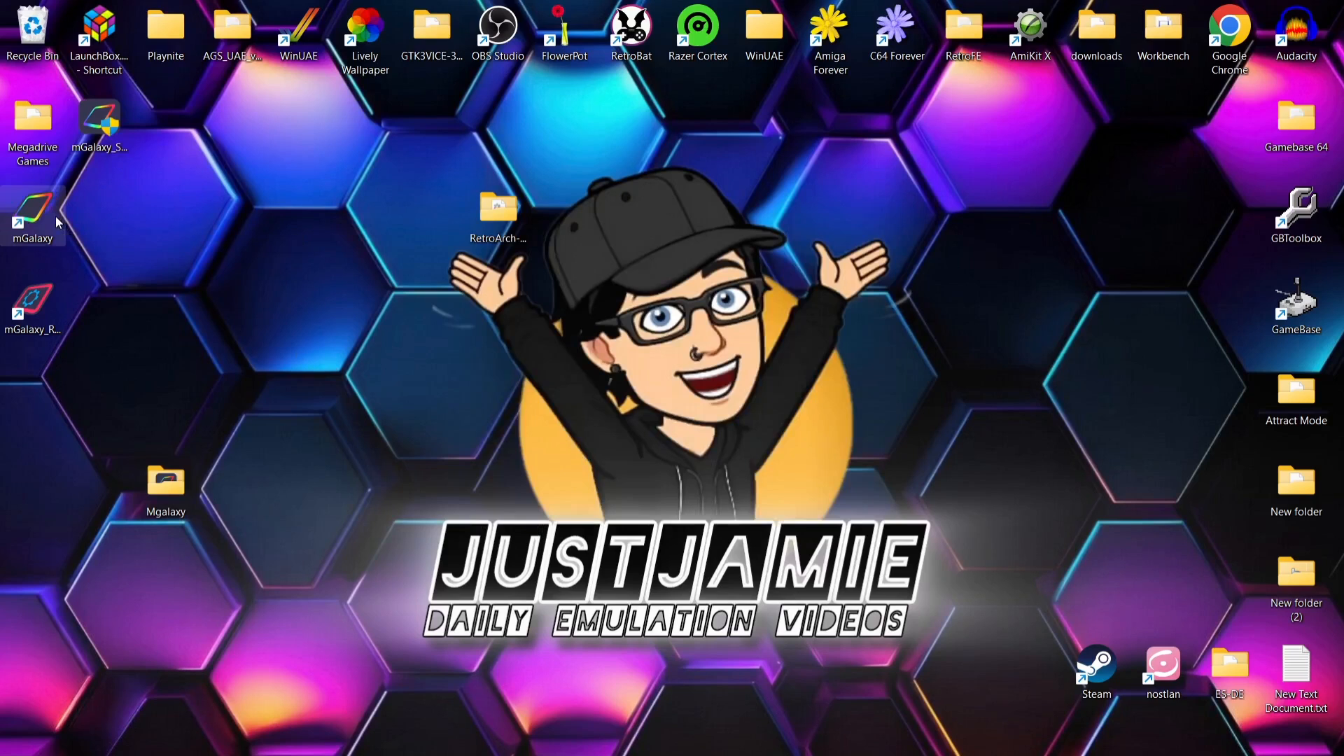
click(55, 312)
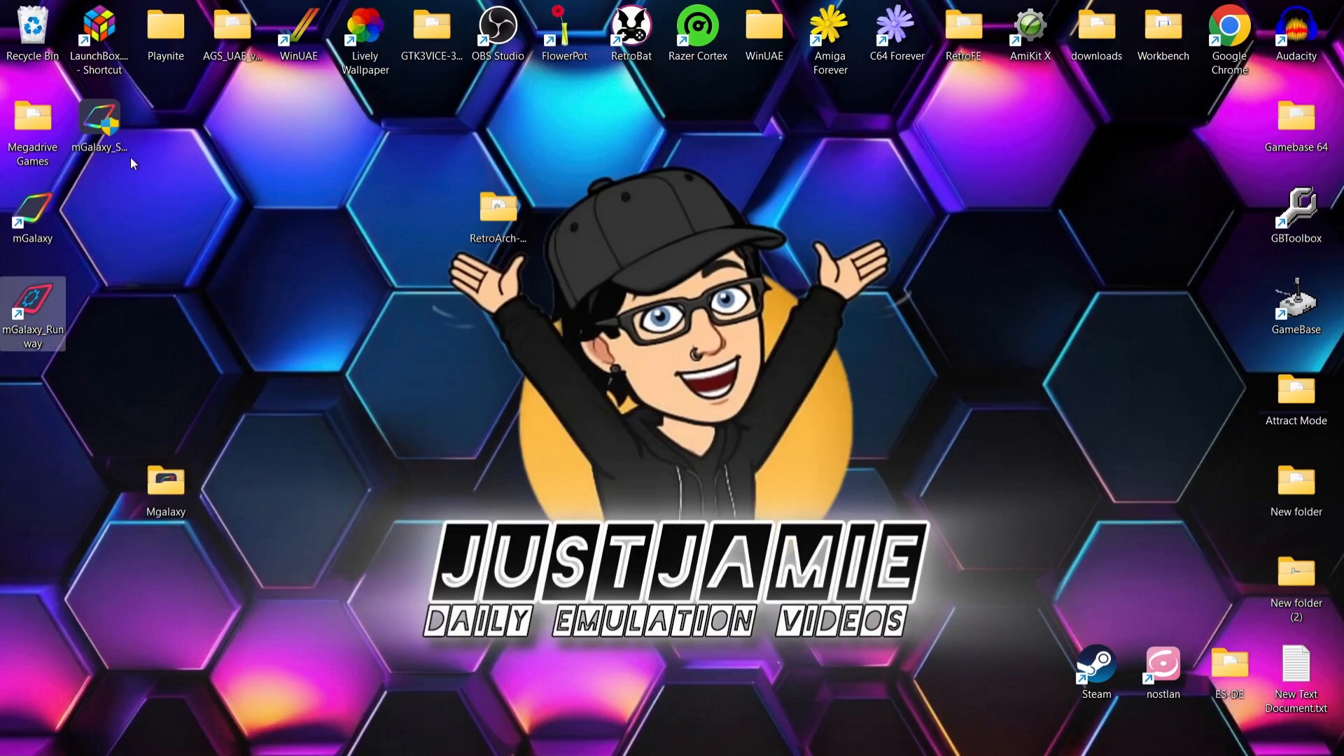
click(108, 137)
drag(109, 137, 33, 28)
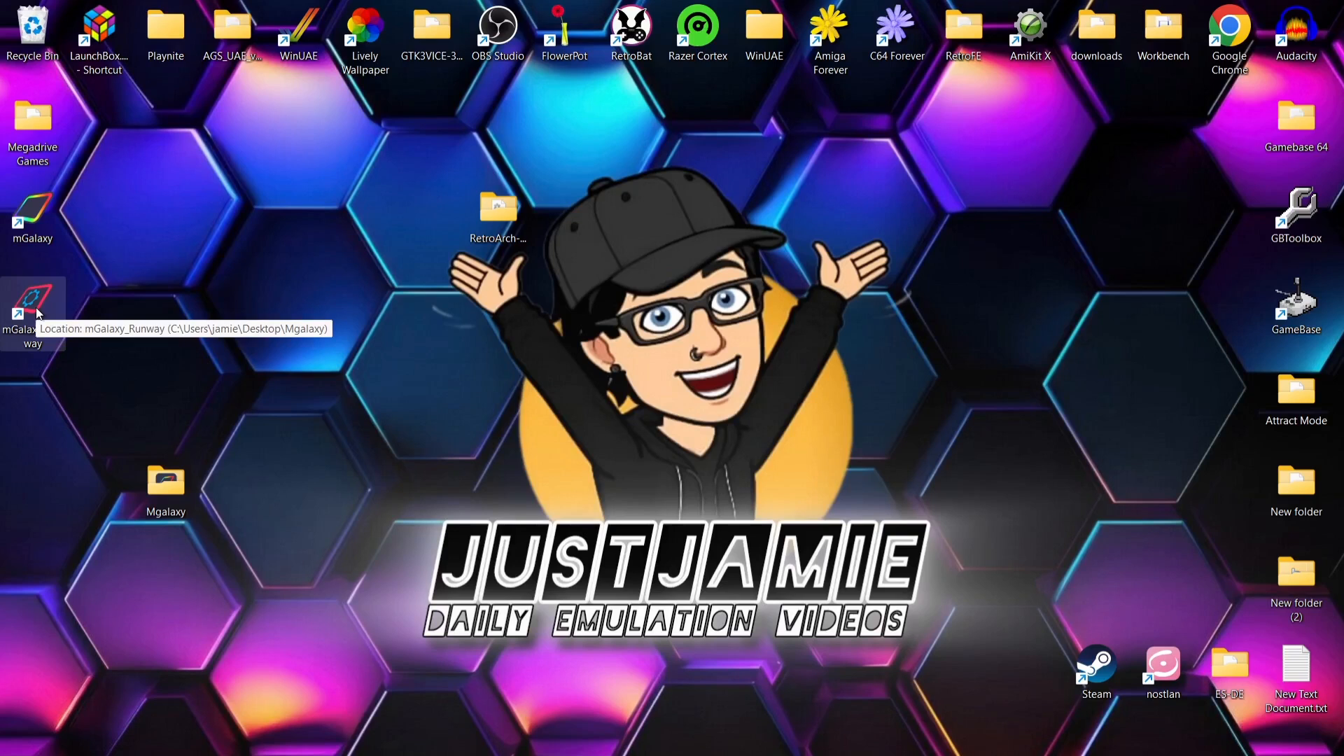
Launch retroarch.exe from the RetroArch-Win64 folder.
double_click(503, 208)
double_click(944, 188)
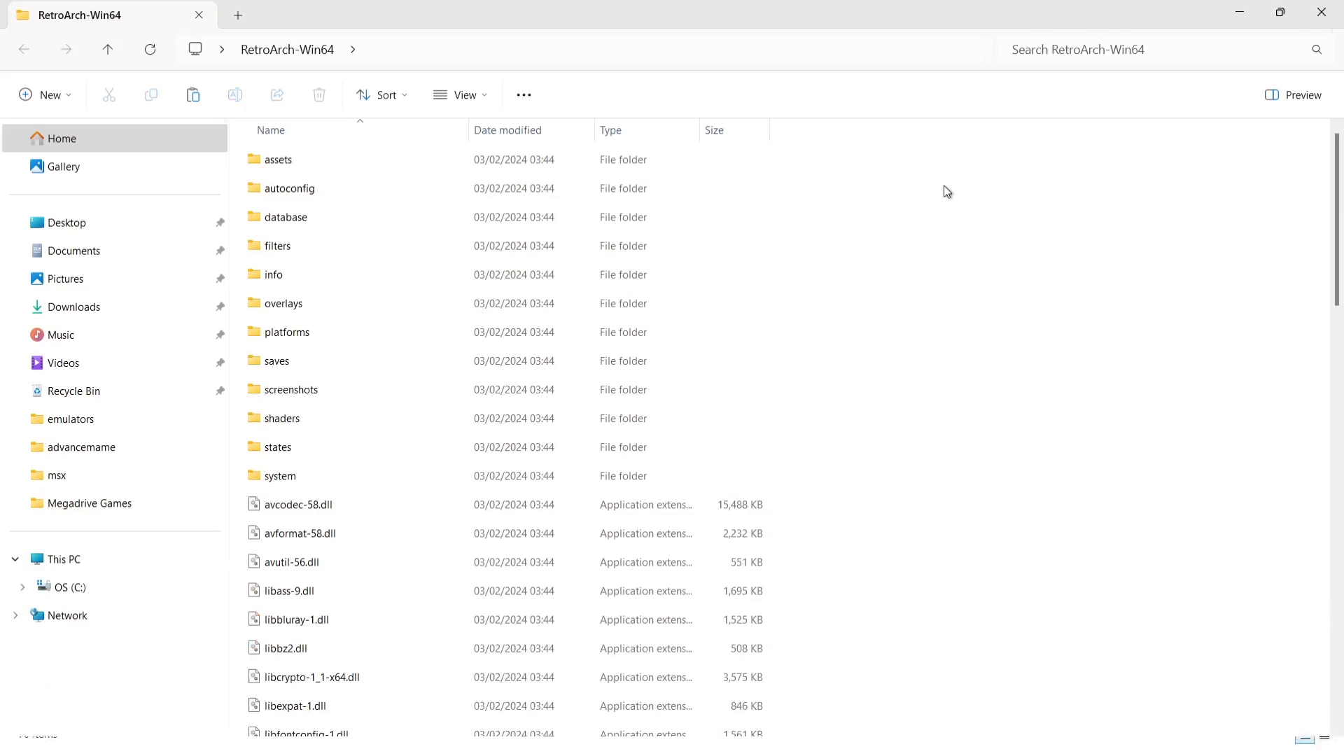
drag(1338, 196, 1340, 613)
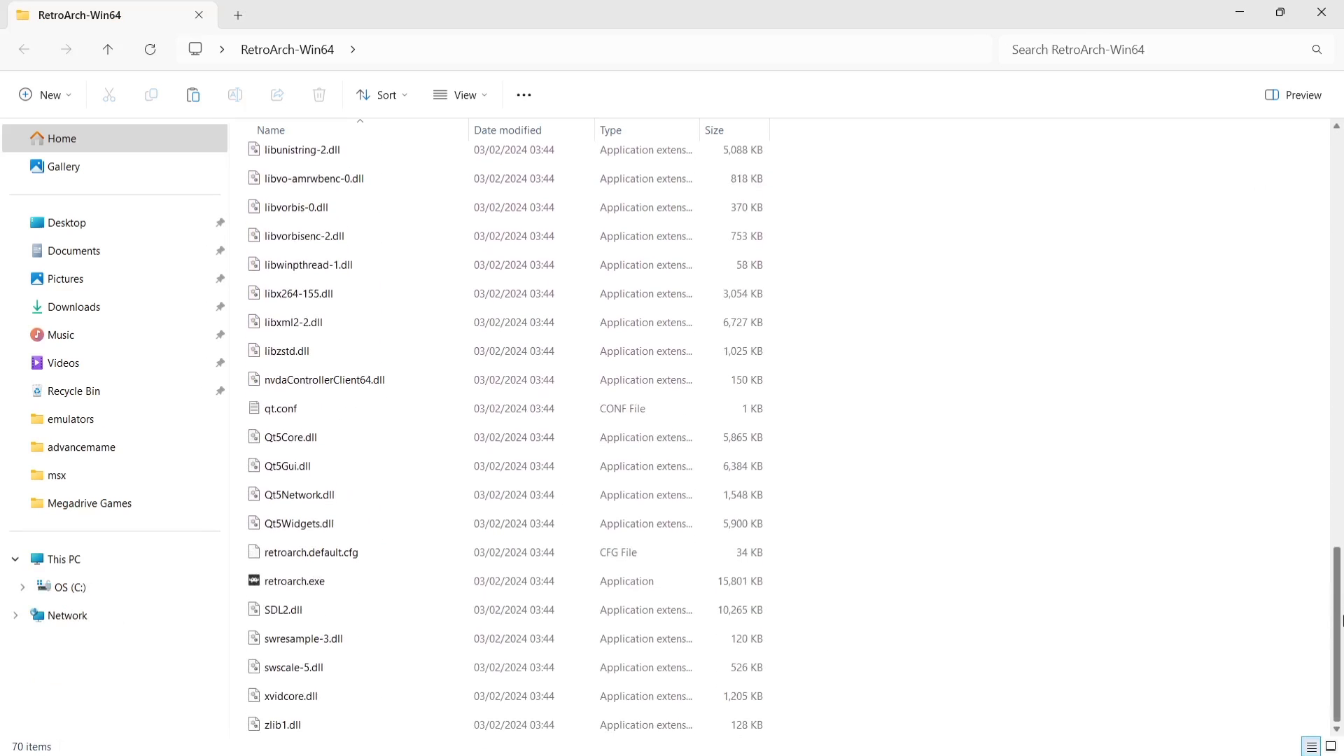
double_click(366, 587)
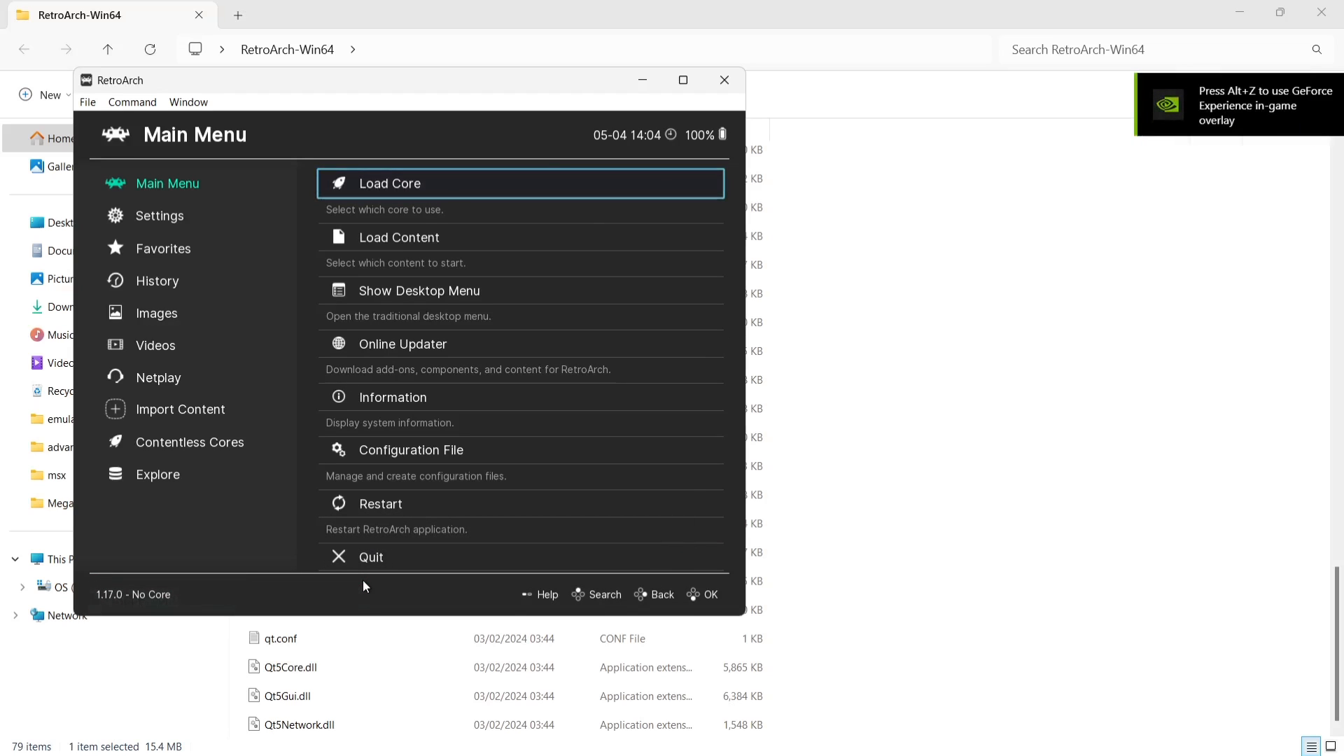
Turn on Start in Fullscreen Mode under Settings > Video > Fullscreen Mode, then back out to the Main Menu.
key(Left)
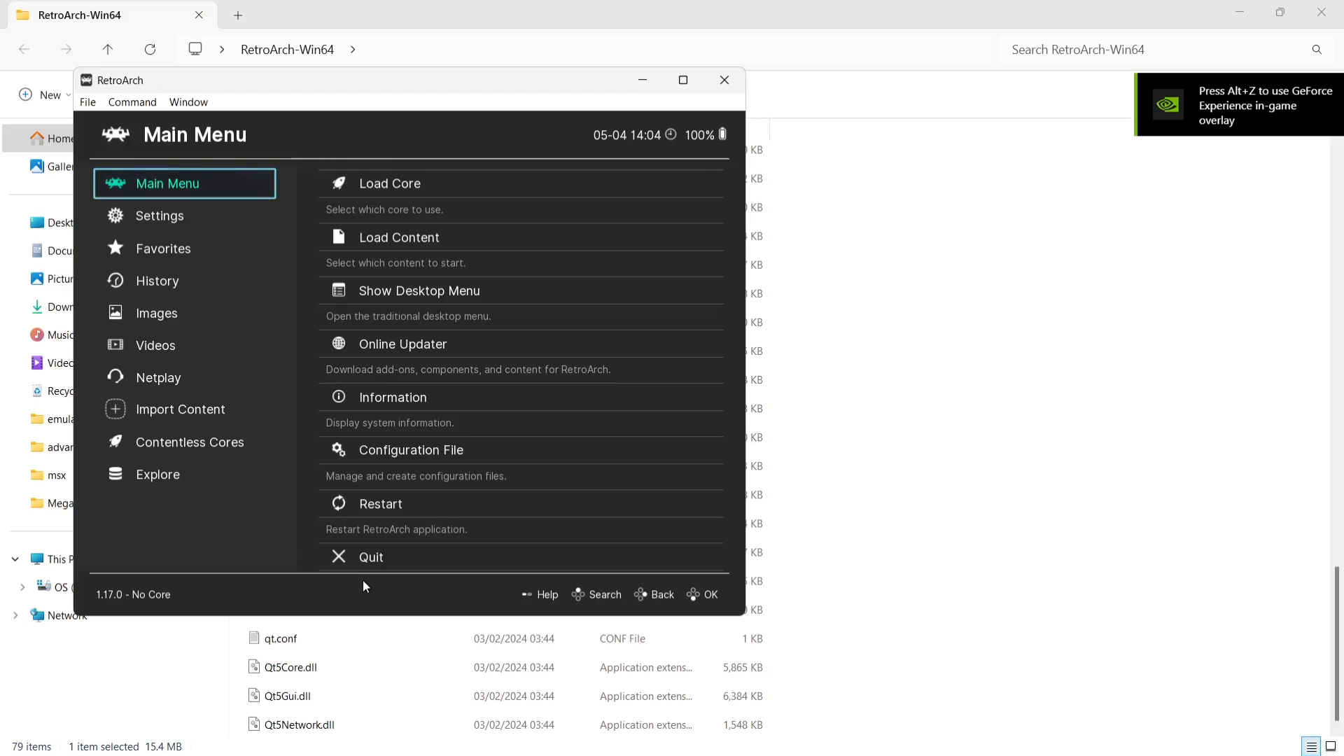
key(Down)
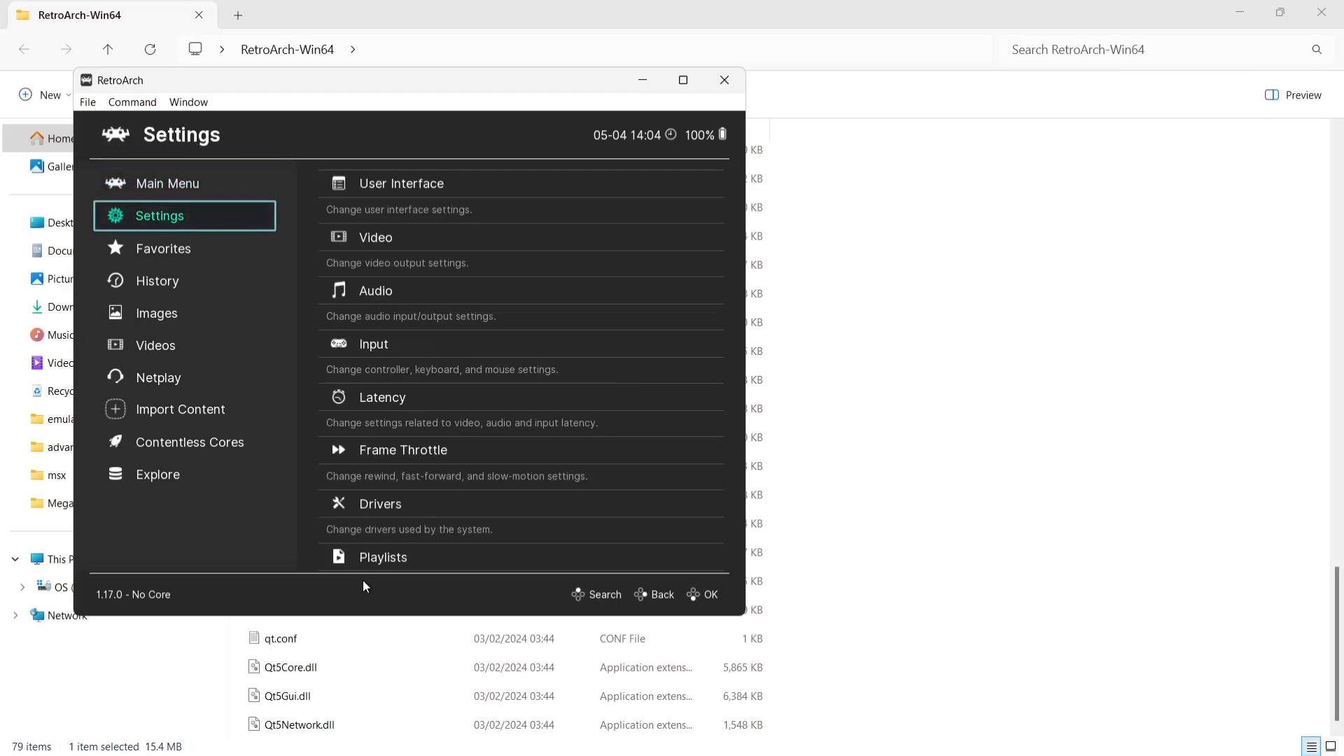
key(Right)
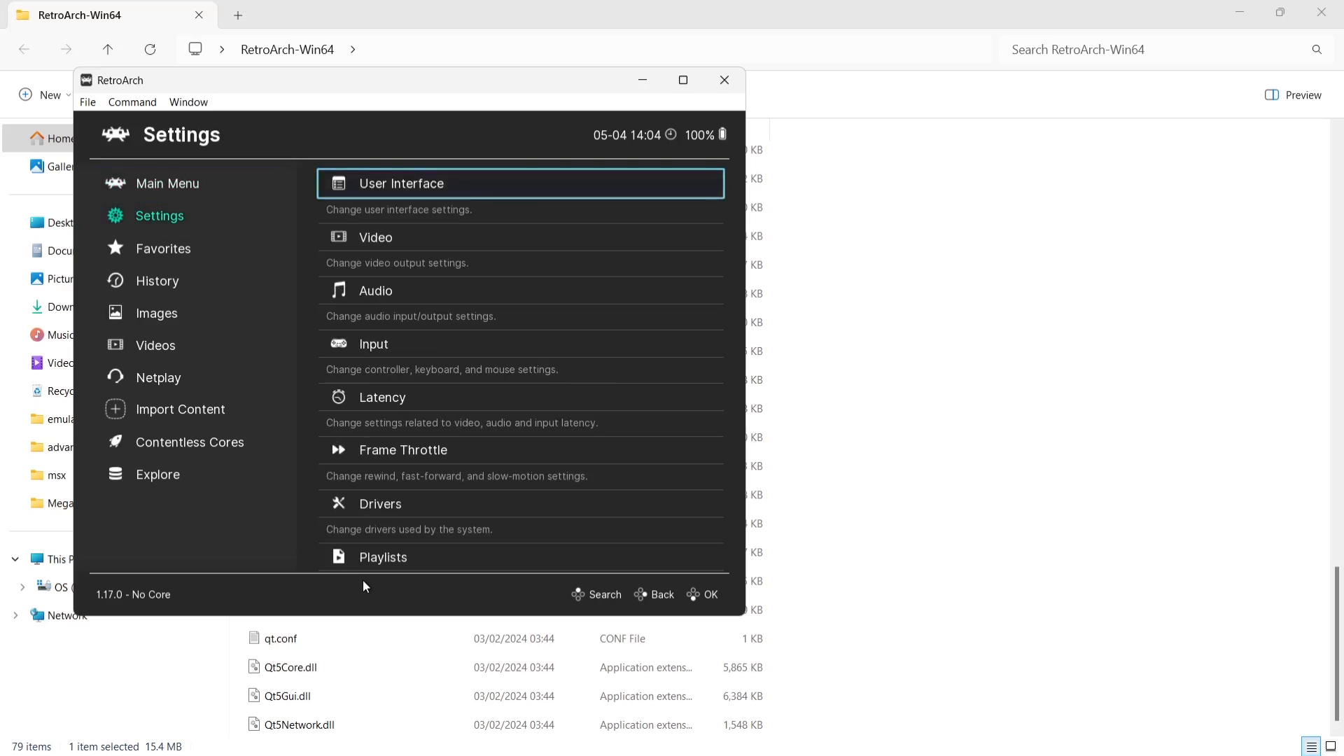
key(Down)
key(Return)
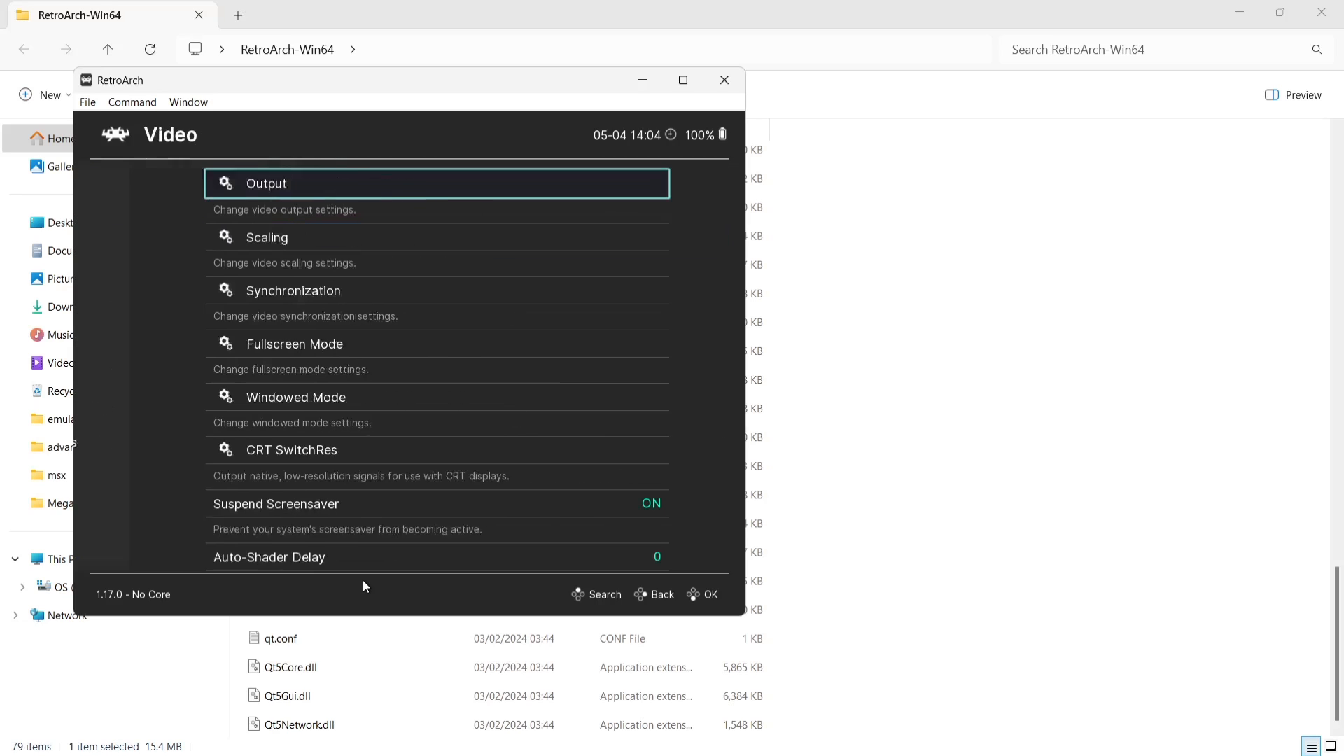
key(Down)
key(Down)
key(Down)
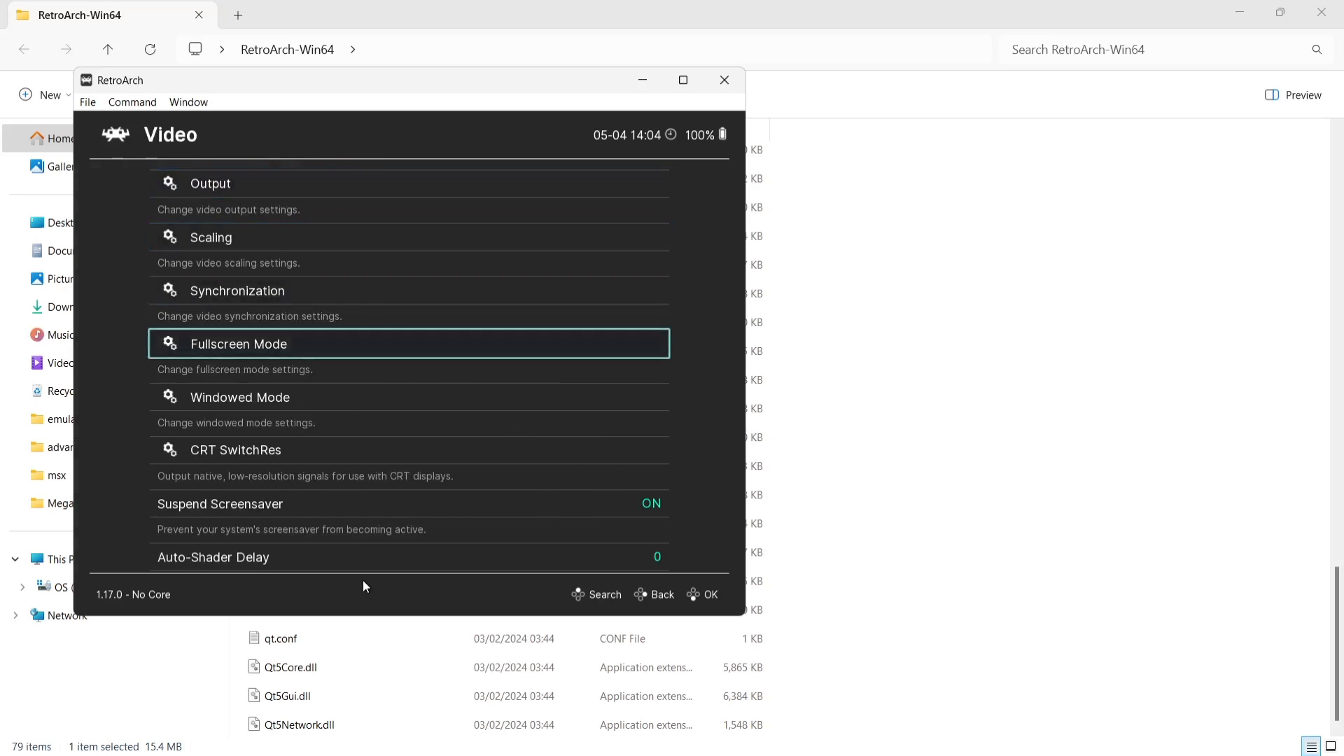
key(Return)
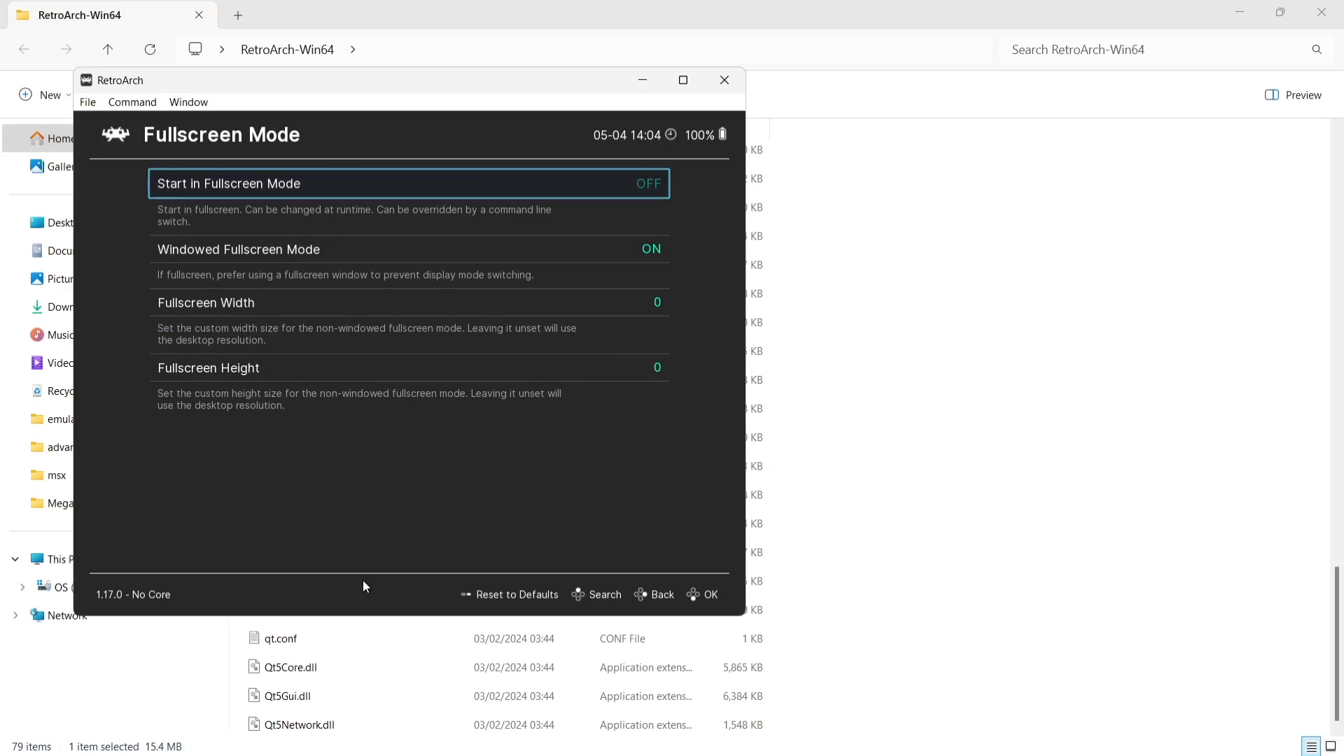
key(Return)
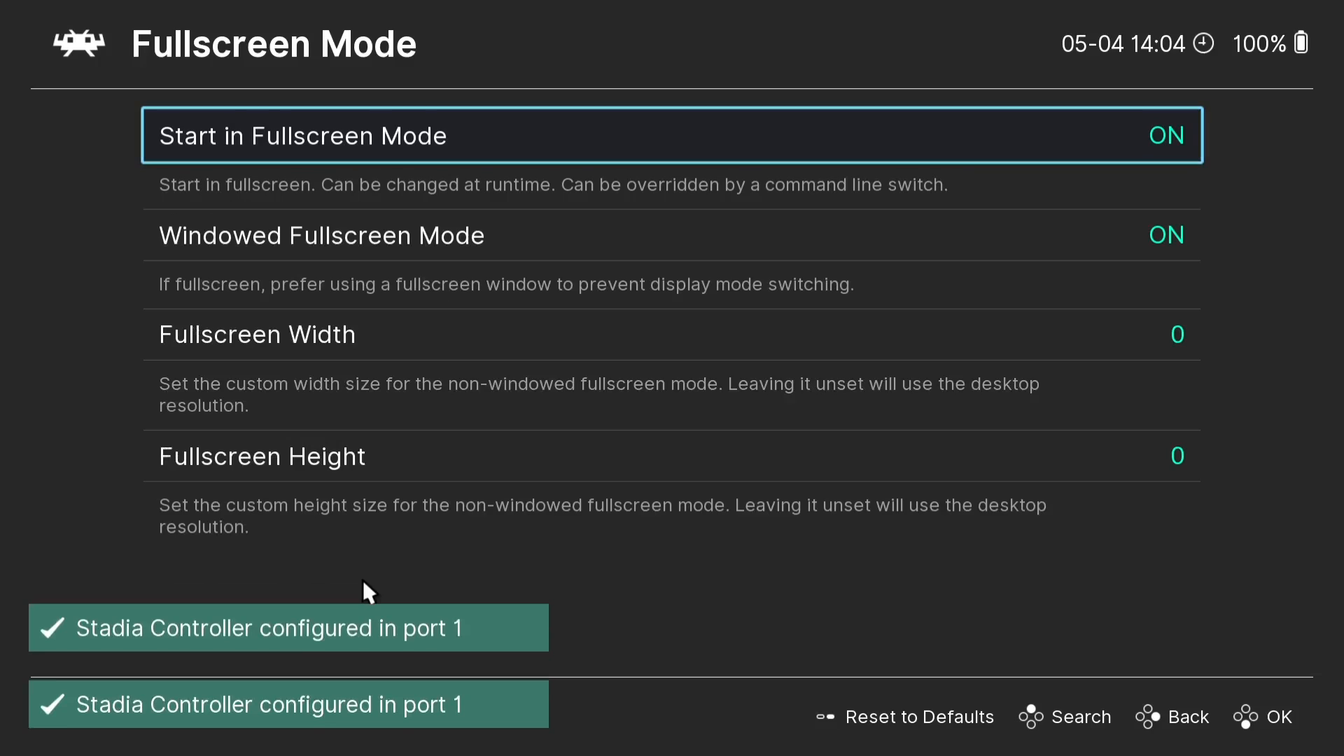
key(BackSpace)
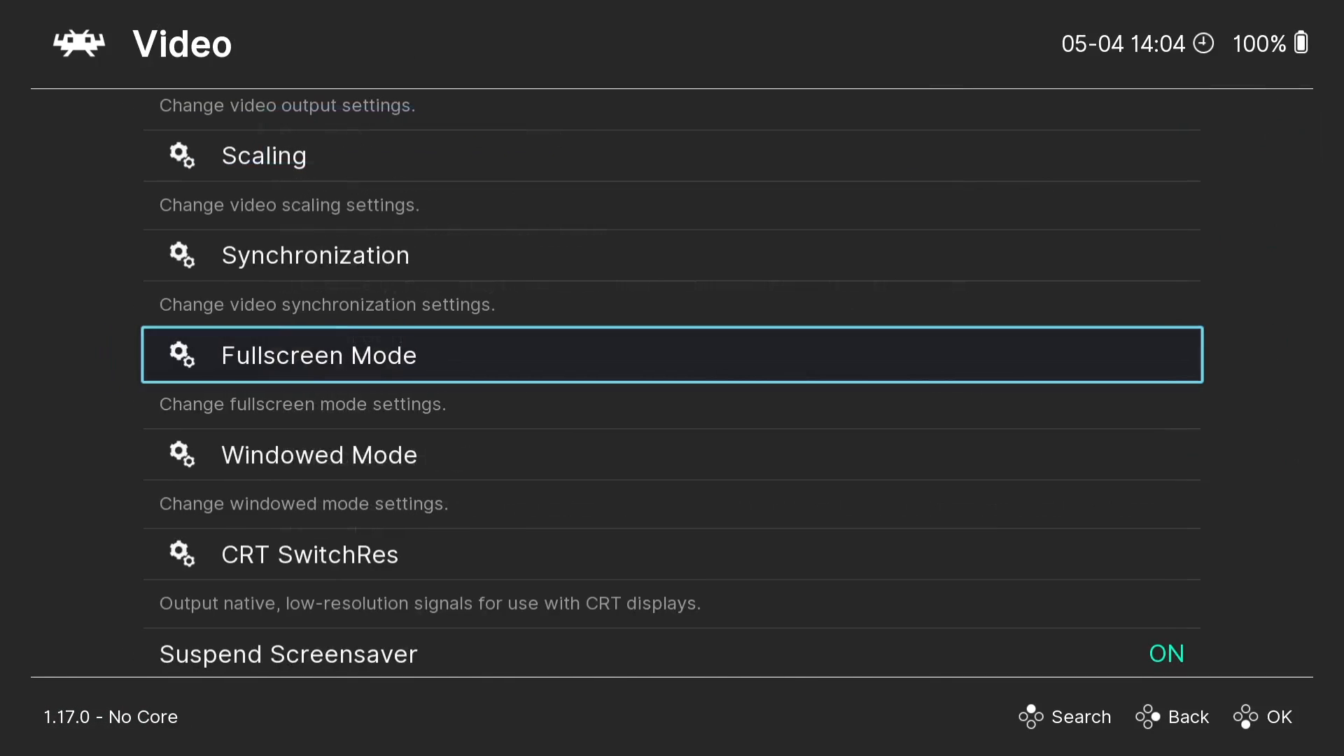
key(BackSpace)
key(BackSpace)
key(BackSpace)
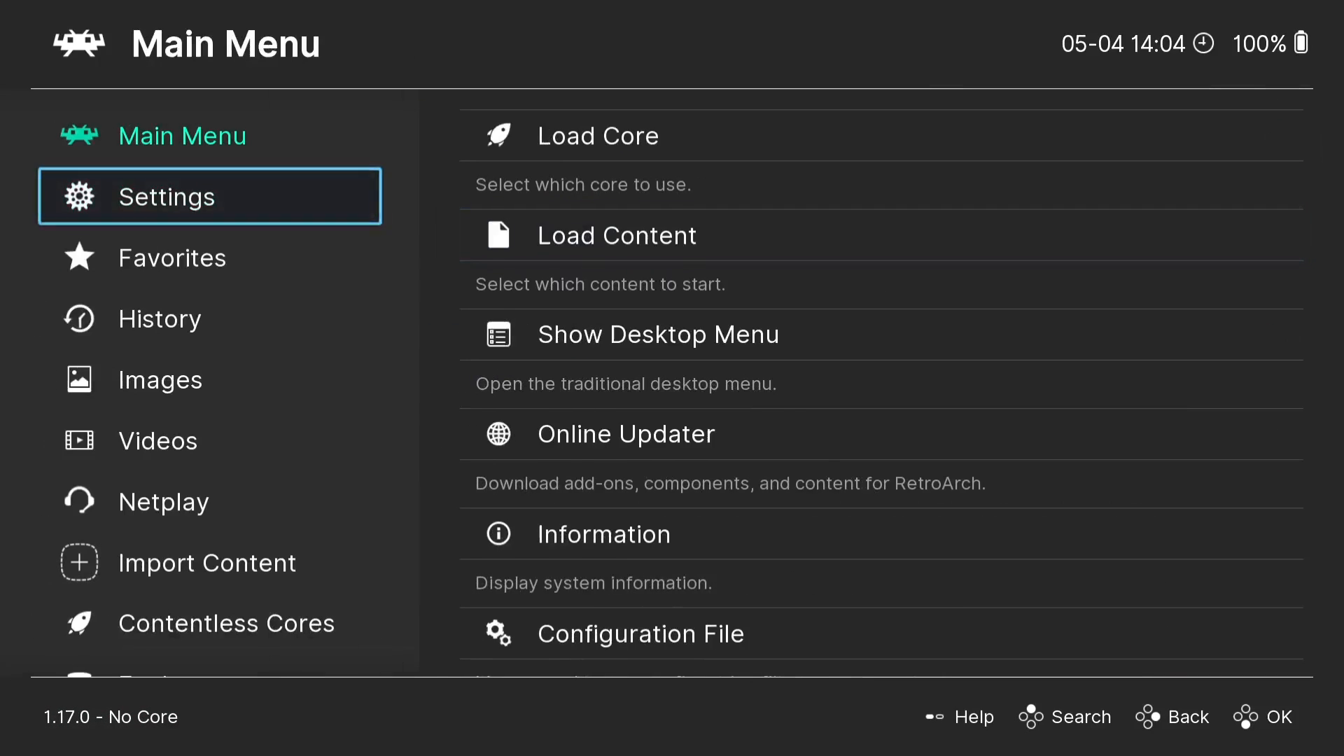
key(Up)
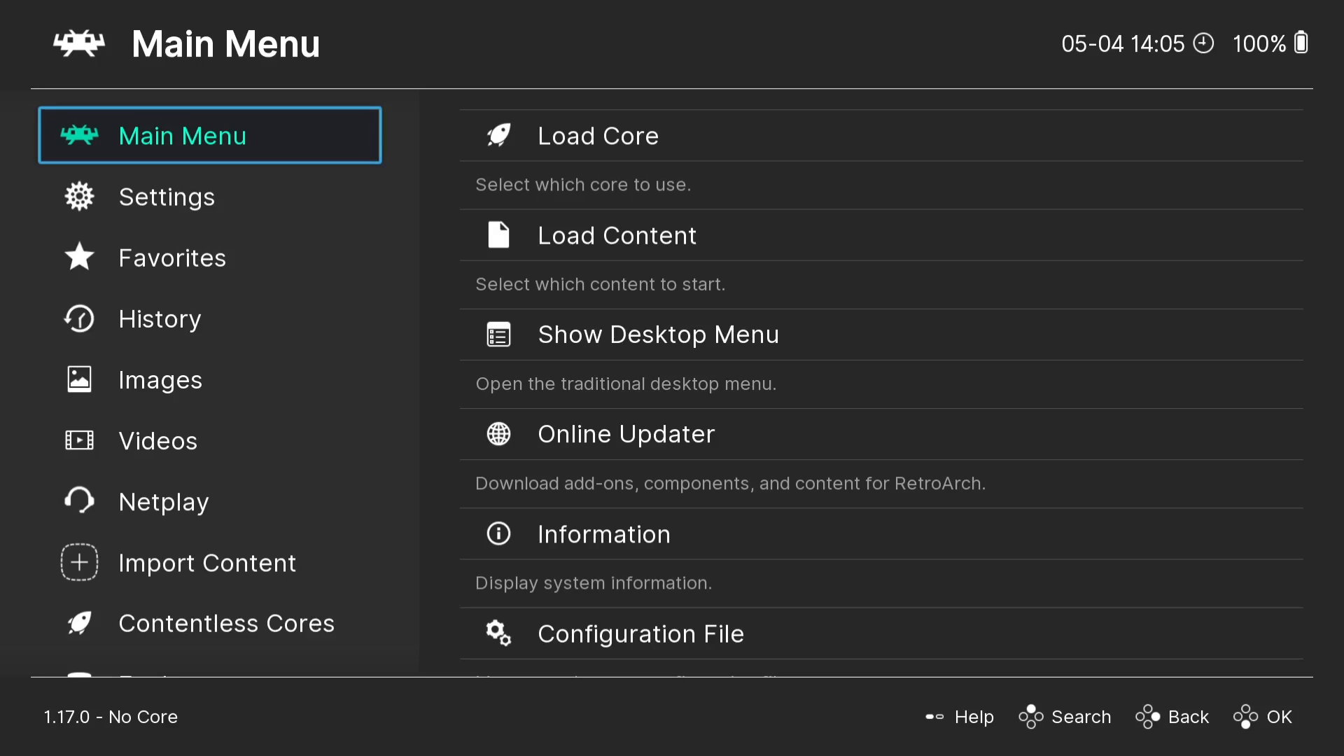
Open the Core Downloader from the Online Updater.
key(Right)
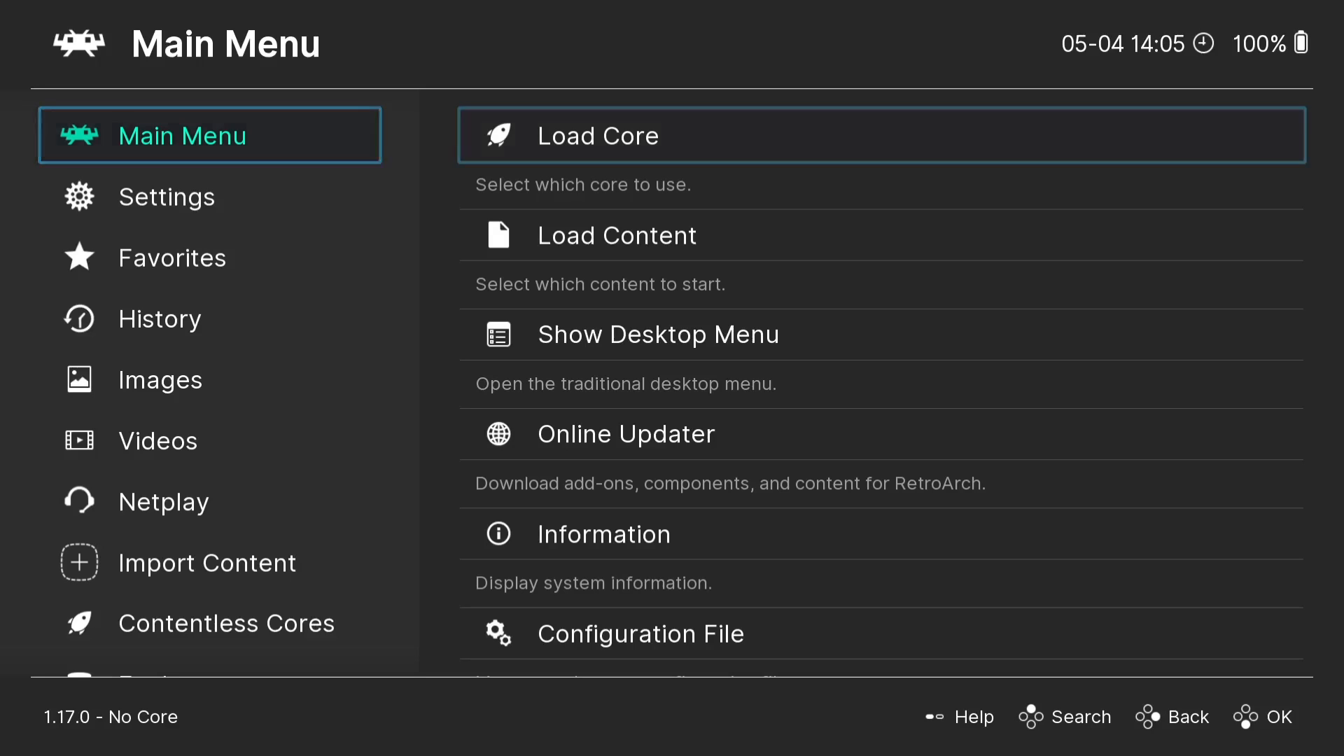
key(Down)
key(Down)
key(Down)
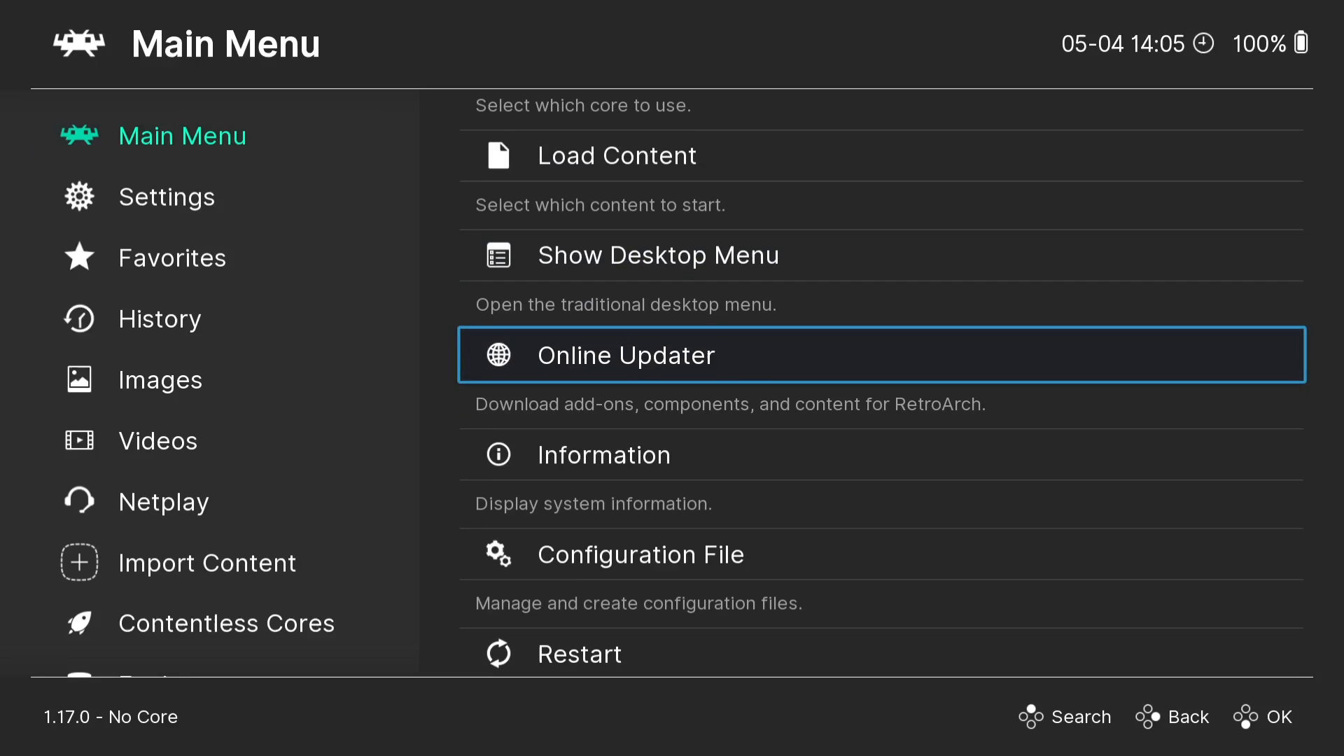
key(Return)
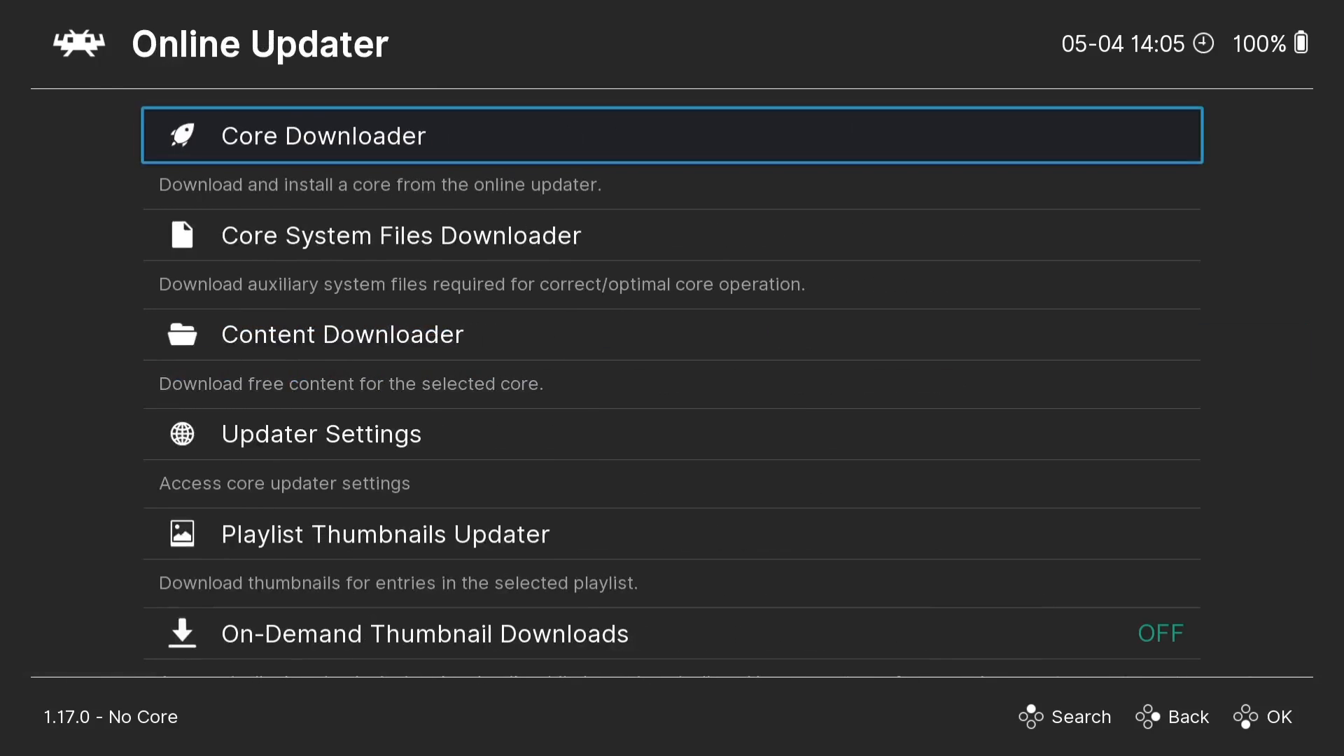
key(Return)
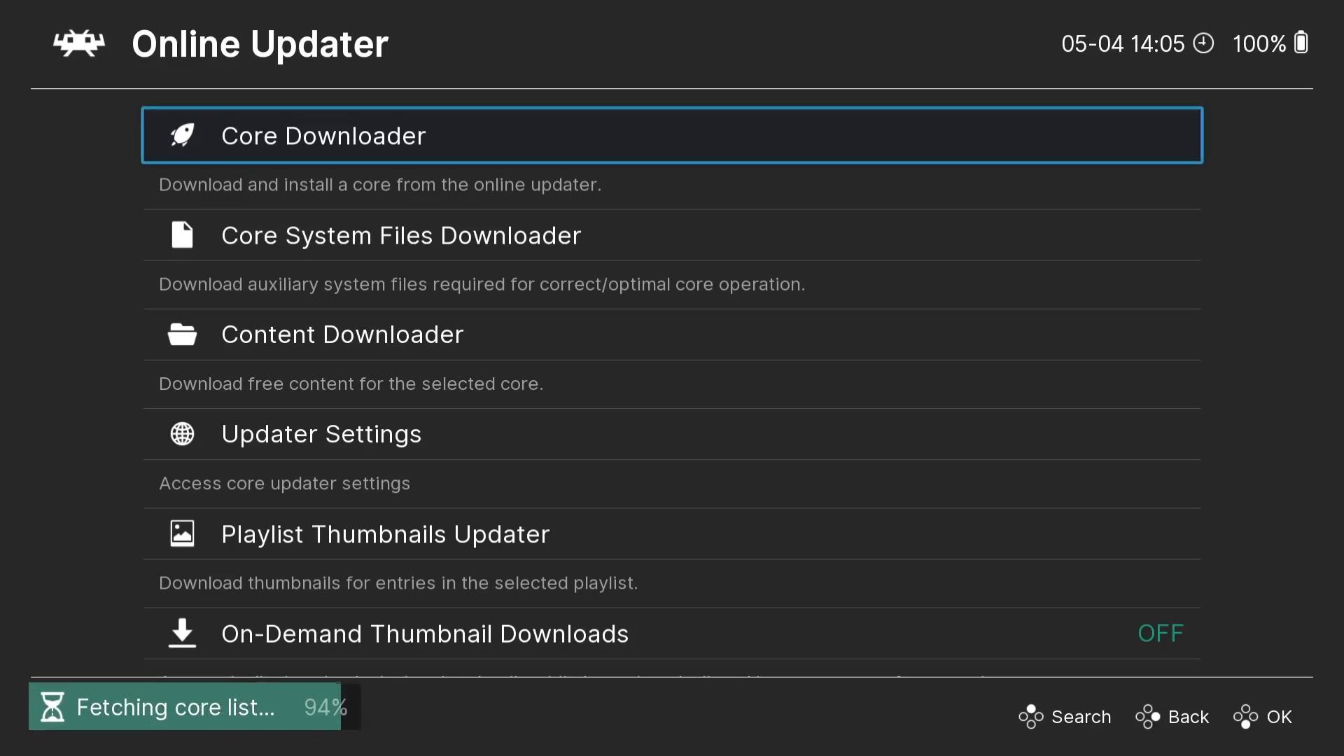
Find the Sega - MS/GG/MD/CD/32X (PicoDrive) core in the list and install it.
key(Down)
key(Down)
key(Down)
key(Down)
key(Down)
key(Down)
key(Down)
key(Down)
key(Down)
key(Down)
key(Down)
key(Down)
key(Down)
key(Down)
key(Down)
key(Down)
key(Down)
key(Down)
key(Down)
key(Down)
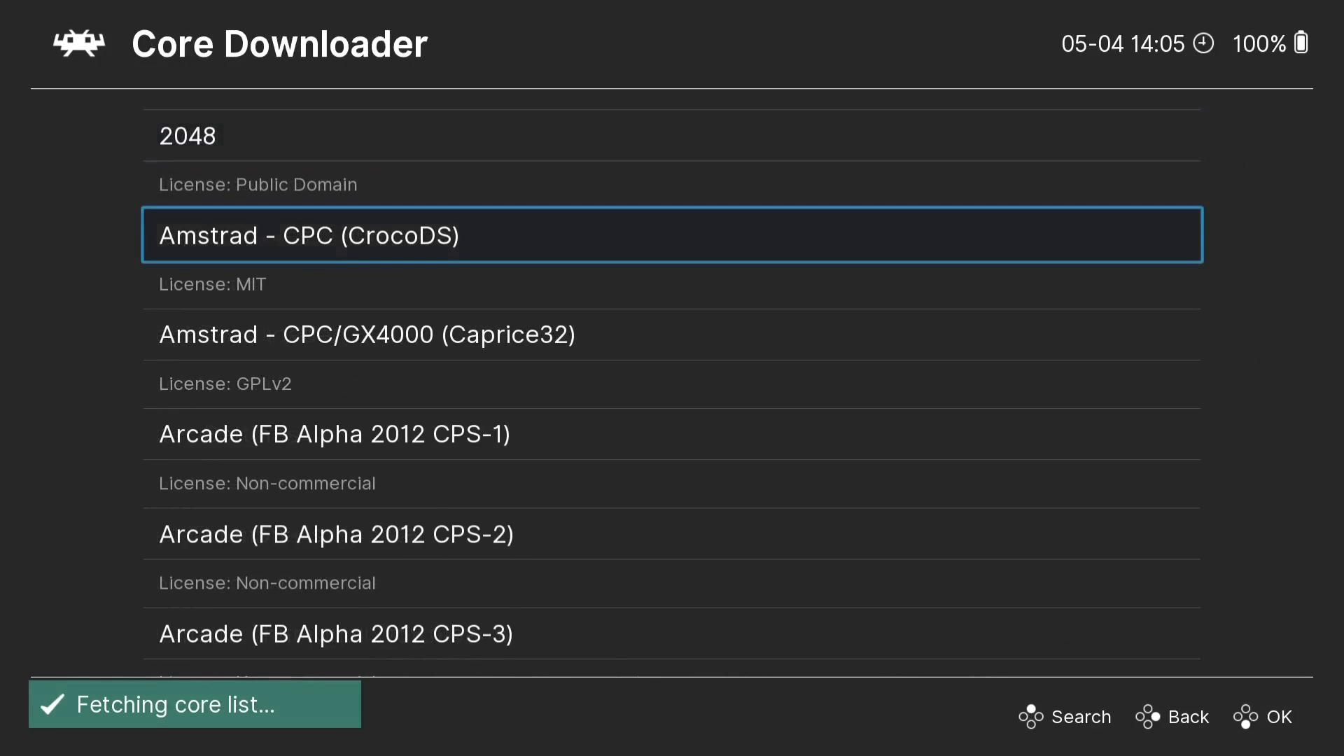
key(Down)
key(Down)
key(Down)
key(Down)
key(Down)
key(Down)
key(Down)
key(Down)
key(Down)
key(Down)
key(Down)
key(Down)
key(Down)
key(Down)
key(Down)
key(Down)
key(Down)
key(Down)
key(Down)
key(Down)
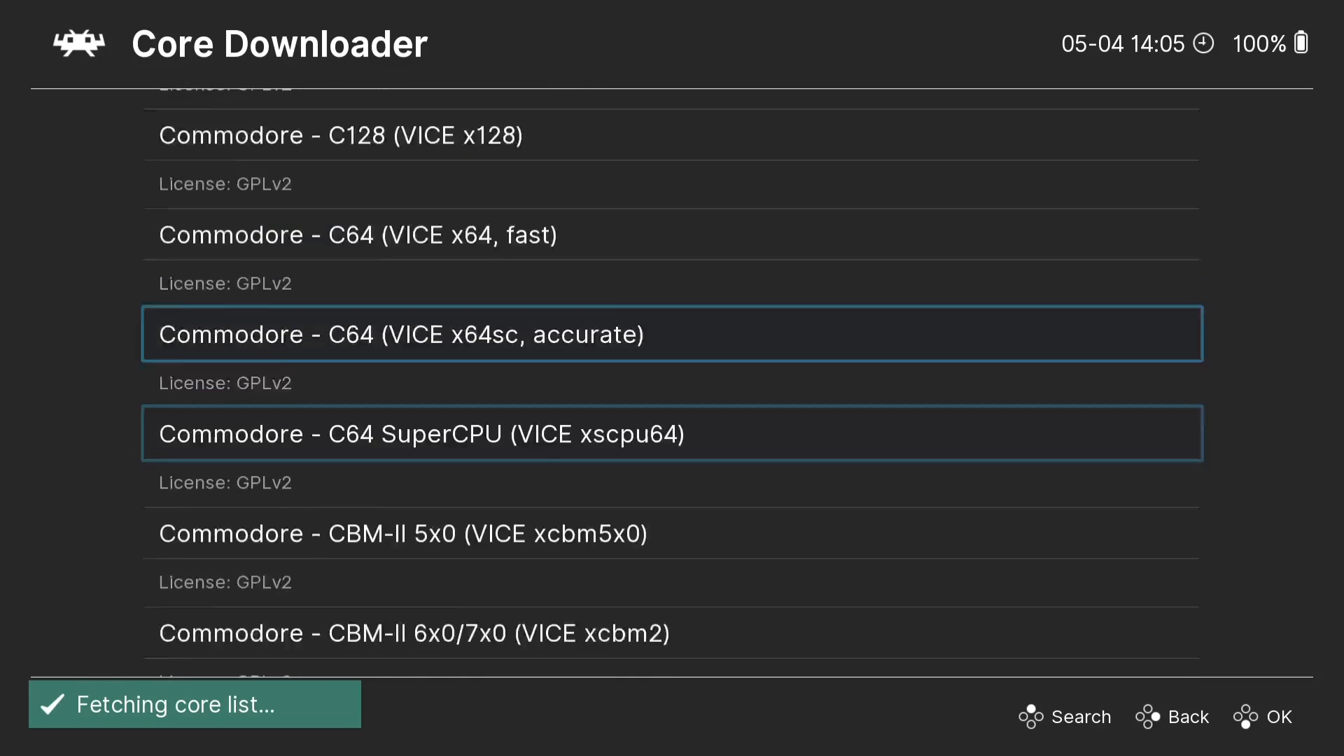
key(Down)
key(Down)
key(Down)
key(Down)
key(Down)
key(Down)
key(Down)
key(Down)
key(Down)
key(Down)
key(Down)
key(Down)
key(Down)
key(Down)
key(Down)
key(Down)
key(Down)
key(Down)
key(Down)
key(Down)
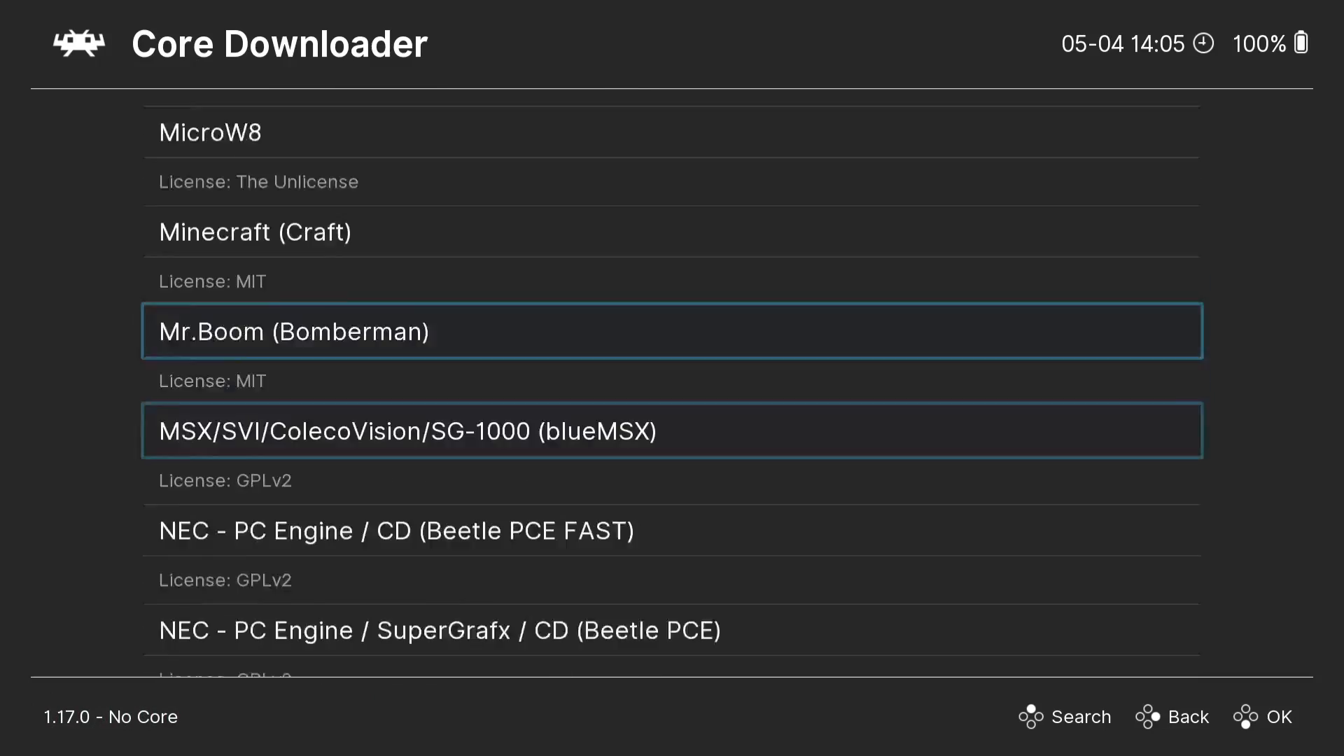
key(Down)
key(Down)
key(Down)
key(Down)
key(Down)
key(Down)
key(Down)
key(Down)
key(Down)
key(Down)
key(Down)
key(Down)
key(Down)
key(Down)
key(Down)
key(Down)
key(Down)
key(Down)
key(Down)
key(Down)
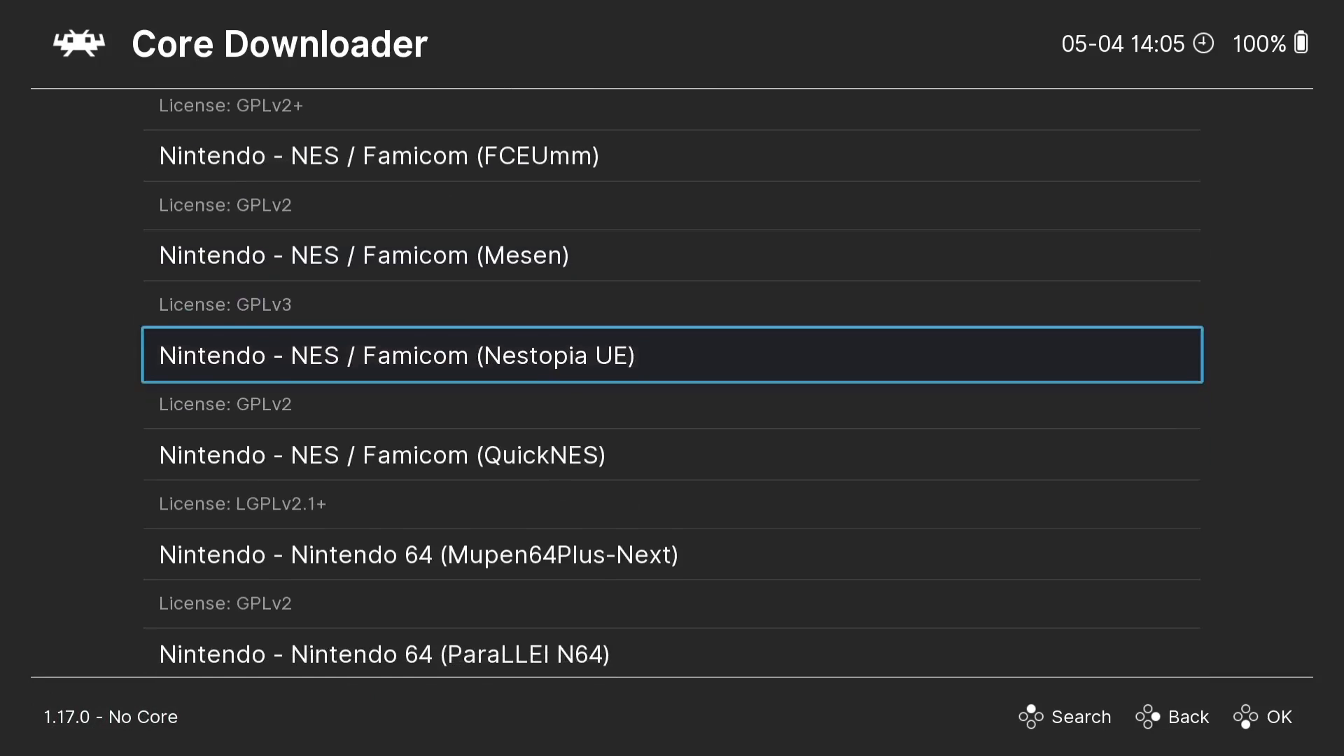
key(Down)
key(Down)
key(Down)
key(Down)
key(Down)
key(Down)
key(Down)
key(Down)
key(Down)
key(Down)
key(Down)
key(Down)
key(Down)
key(Down)
key(Down)
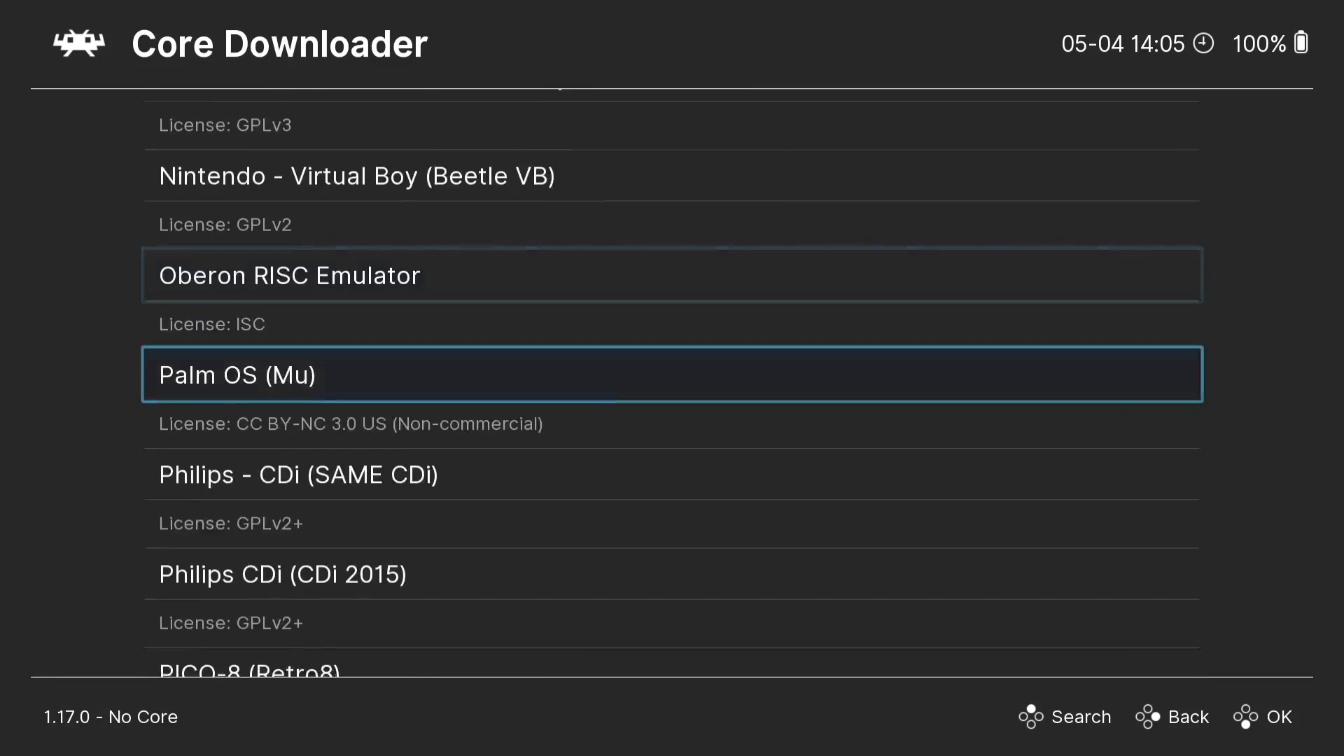
key(Down)
key(Down)
key(Down)
key(Down)
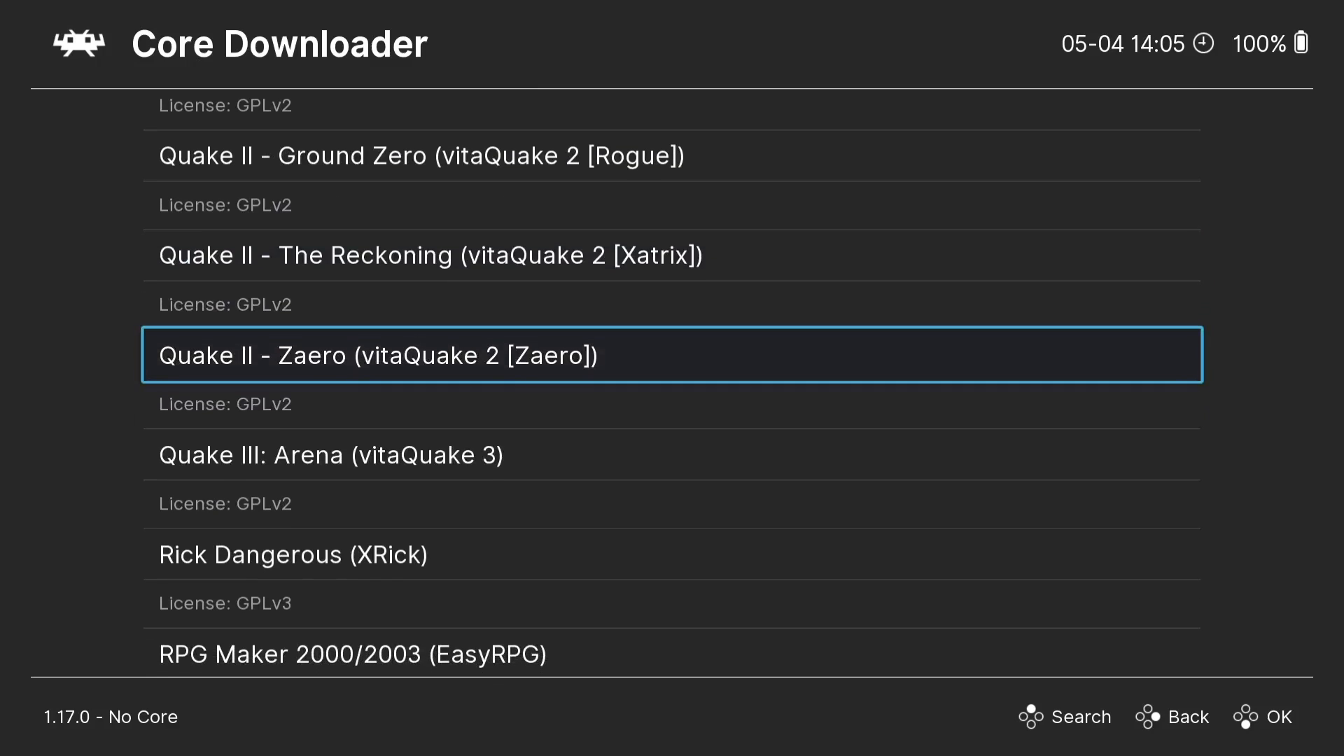
key(Down)
key(Down)
key(Down)
key(Down)
key(Down)
key(Down)
key(Down)
key(Down)
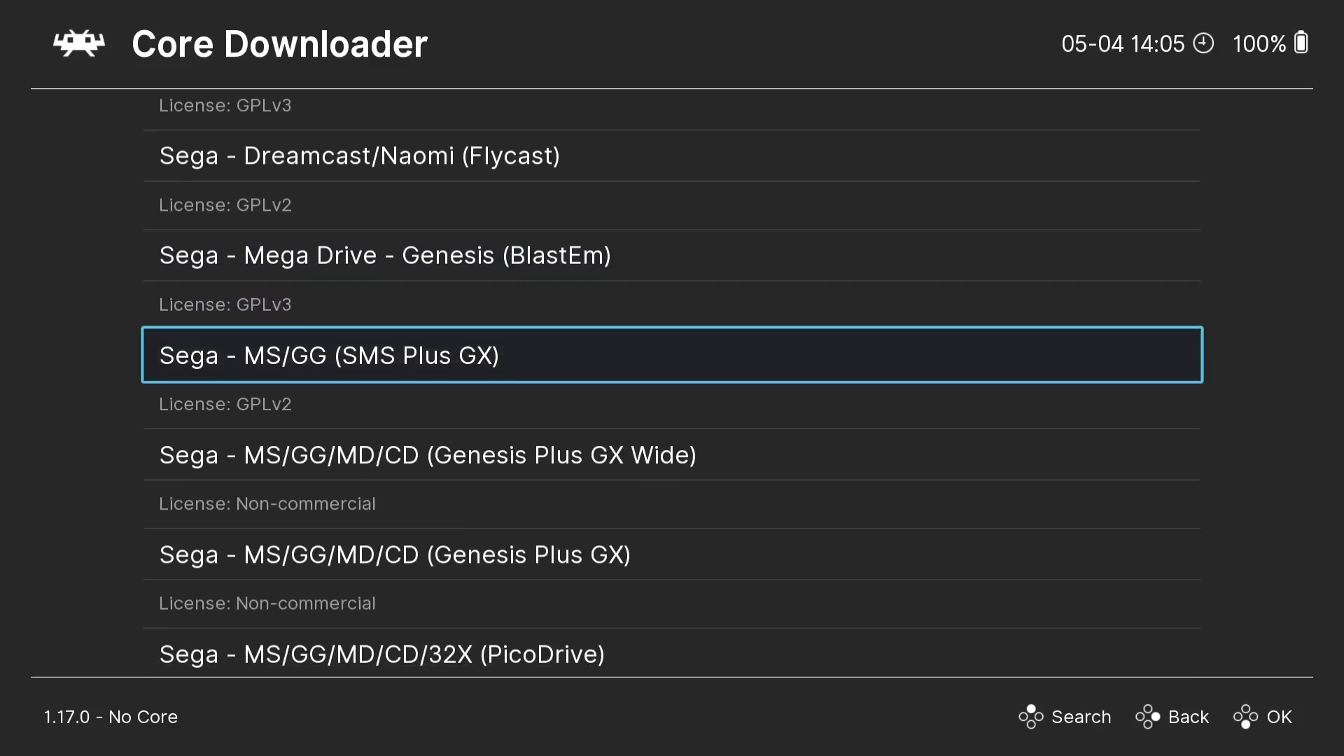
key(Down)
key(Down)
key(Down)
key(Down)
key(Down)
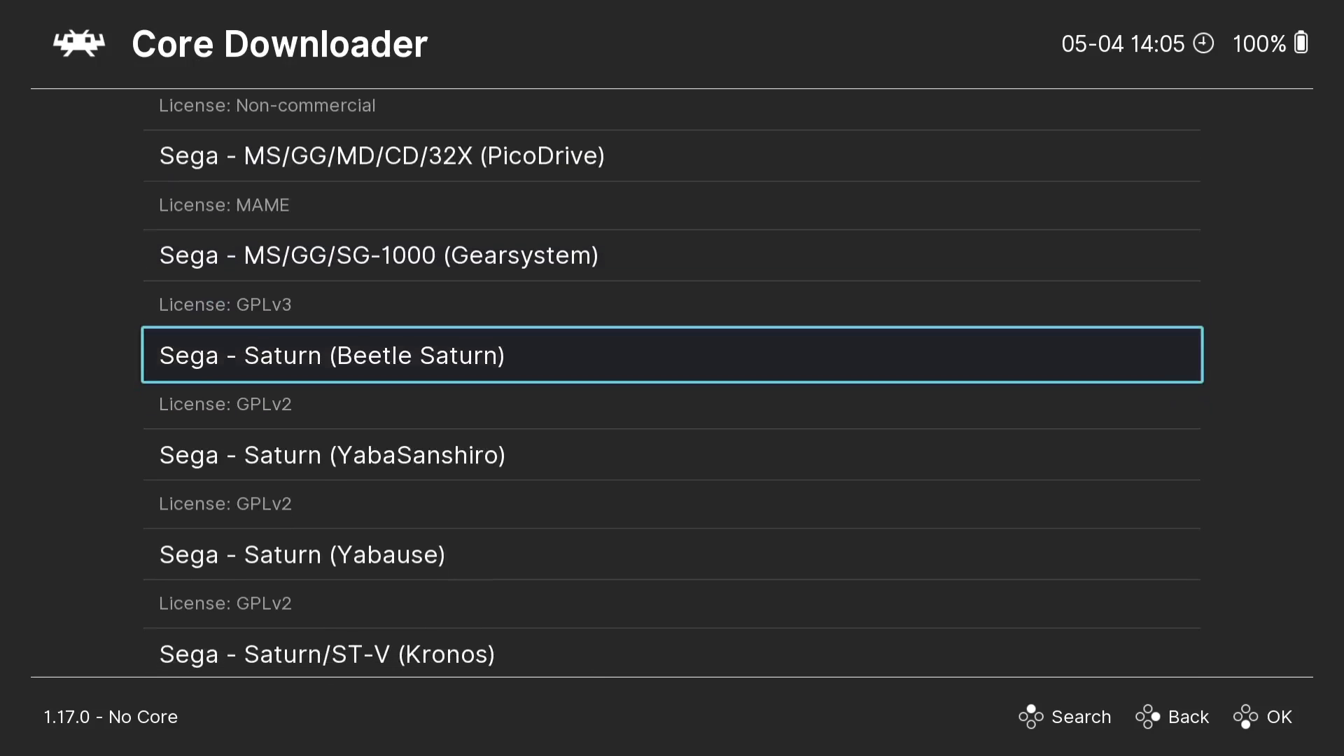
key(Up)
key(Up)
key(Up)
key(Up)
key(Up)
key(Up)
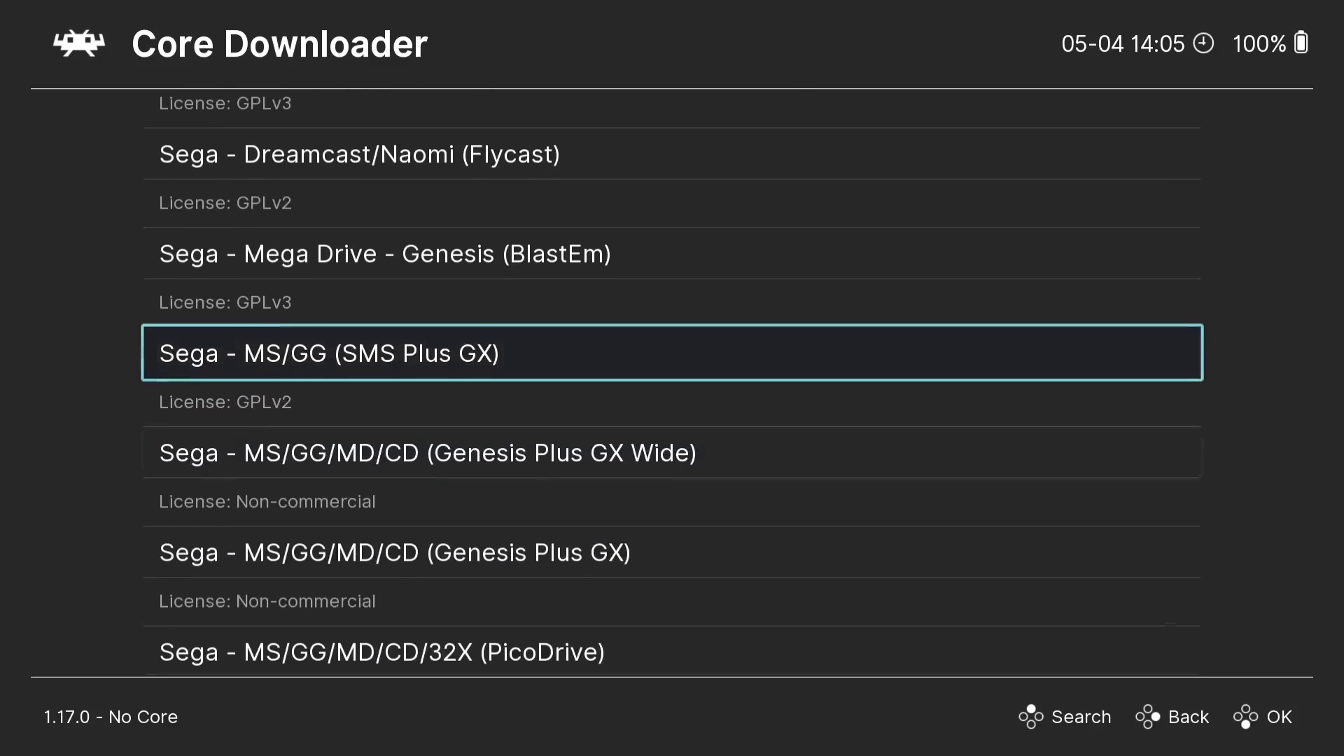
key(Up)
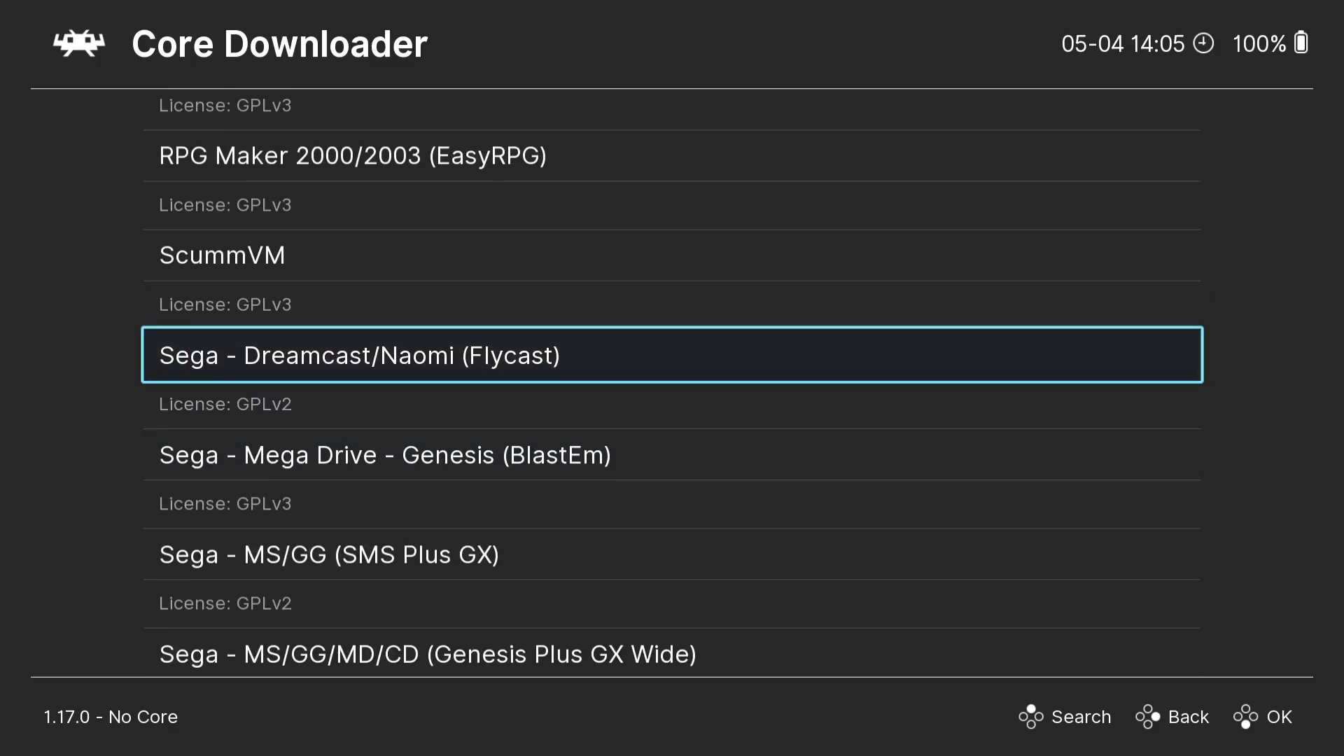
key(Down)
key(Down)
key(Down)
key(Down)
key(Down)
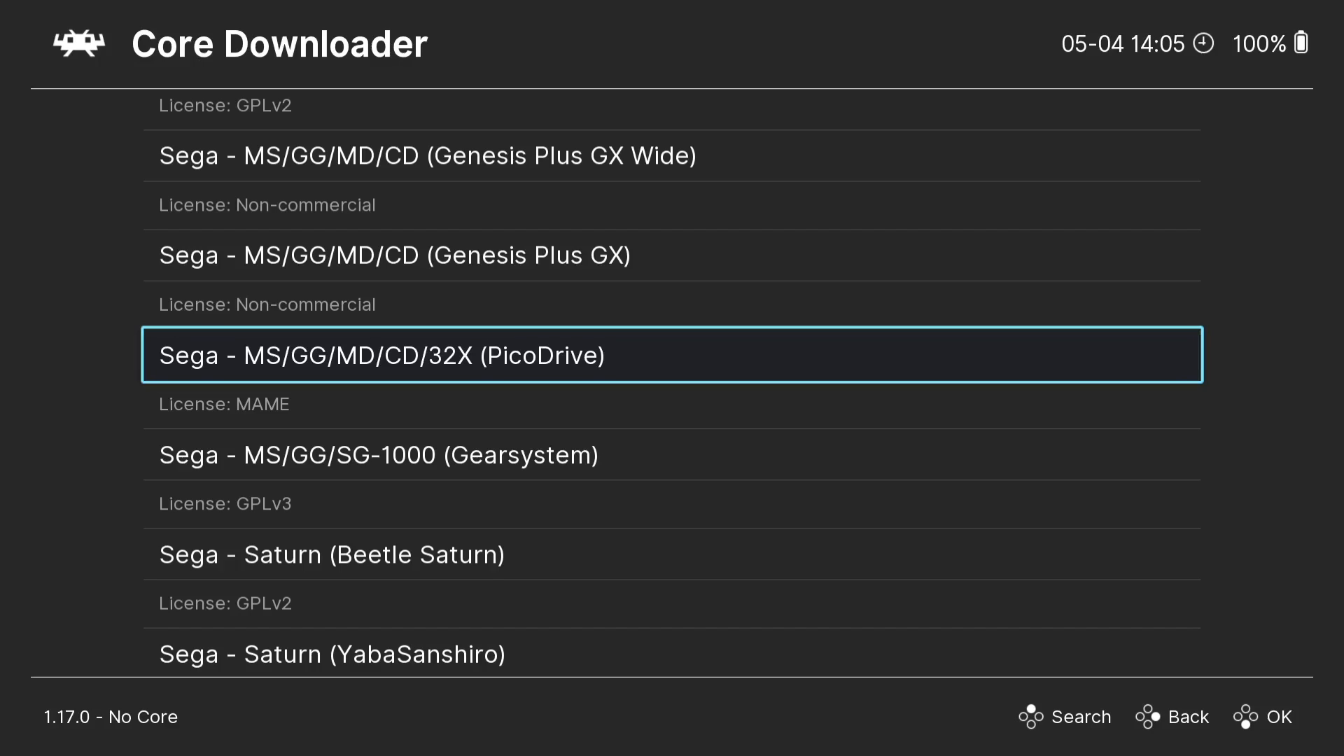
key(Return)
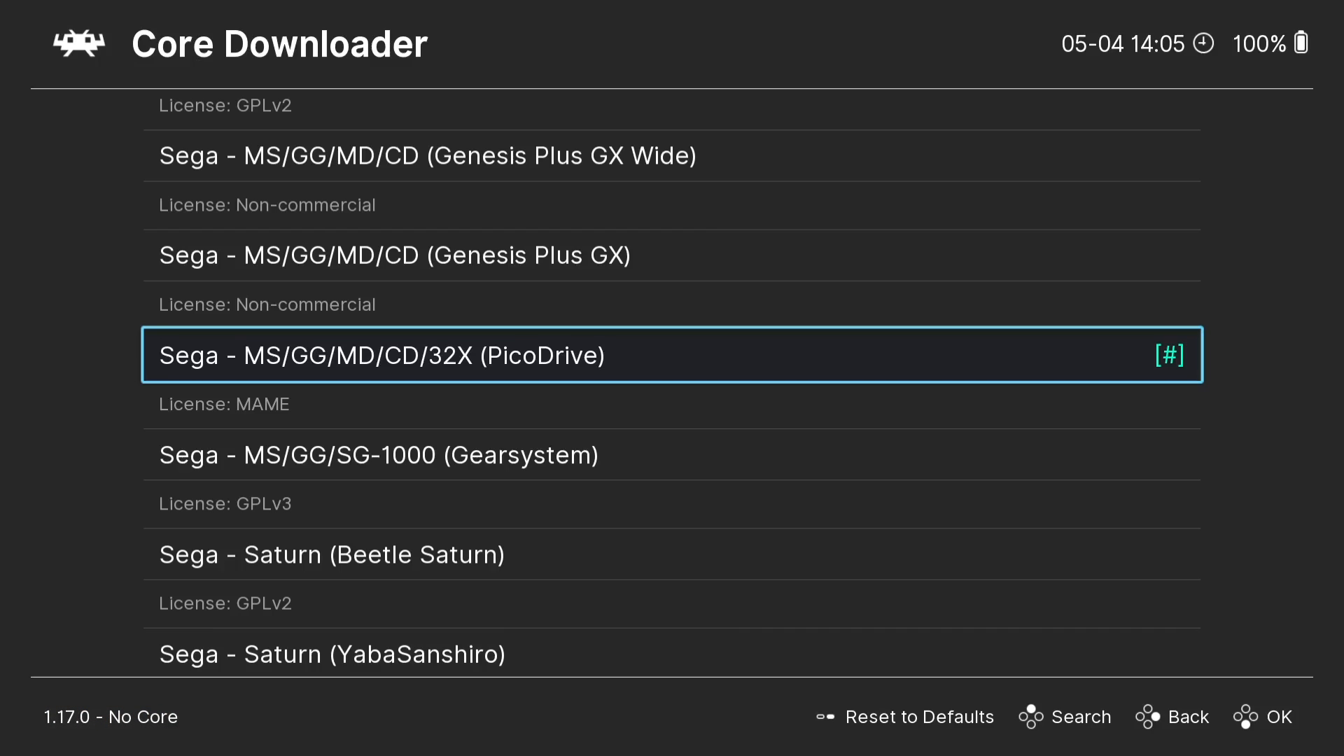
Save the current configuration to retroarch.cfg via Configuration File.
key(BackSpace)
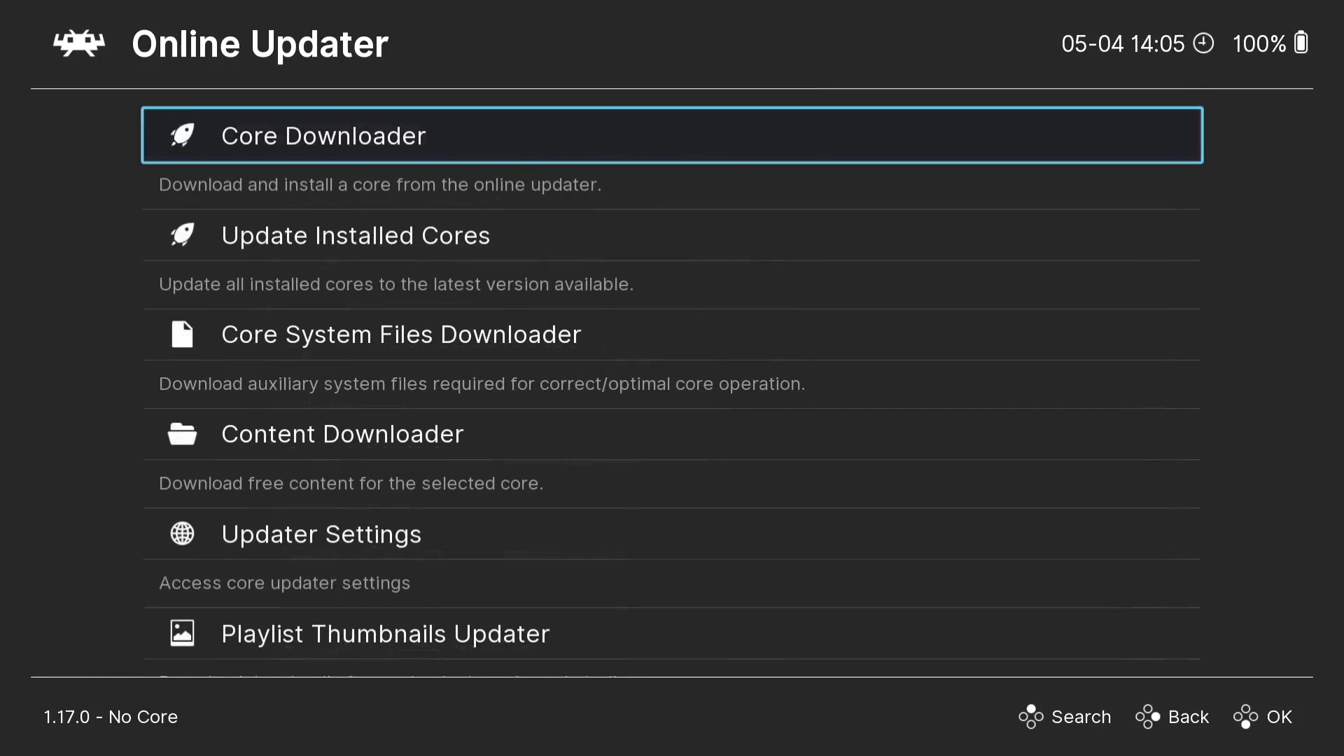
key(BackSpace)
key(Left)
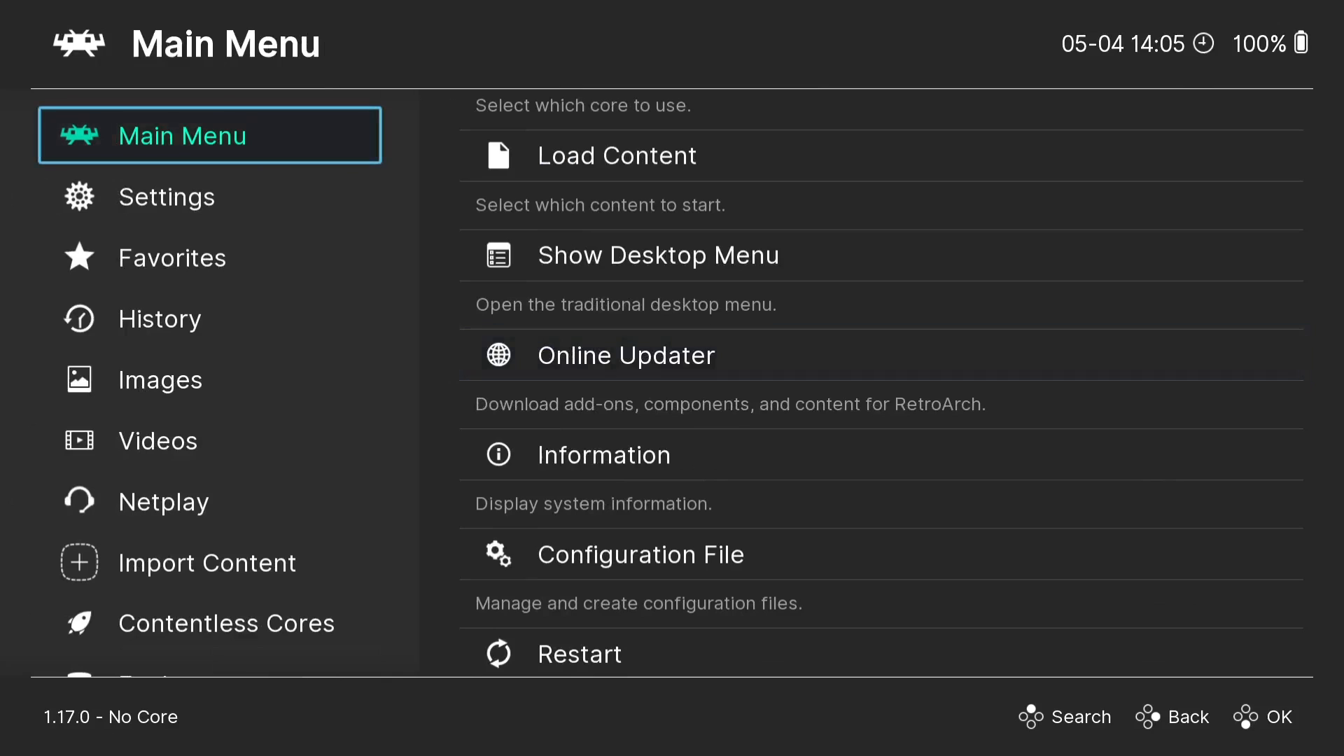
key(Right)
key(Down)
key(Down)
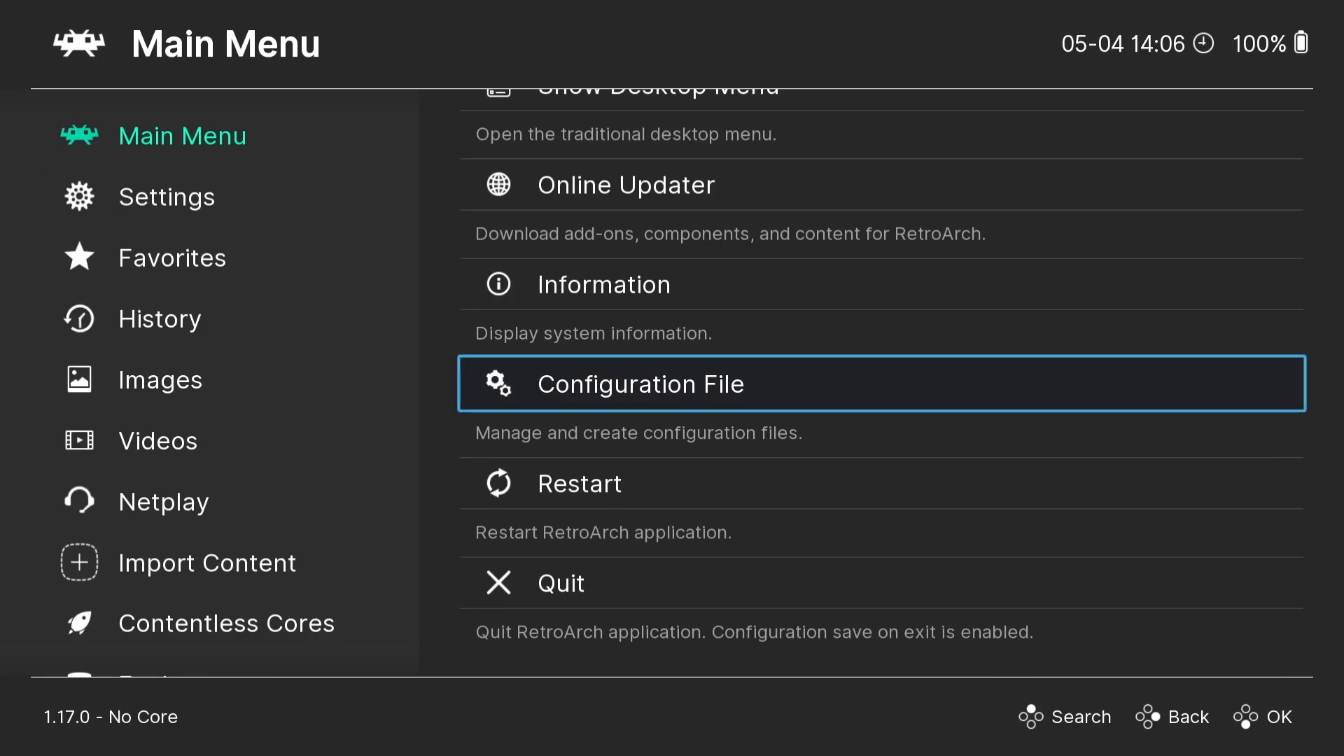
key(Return)
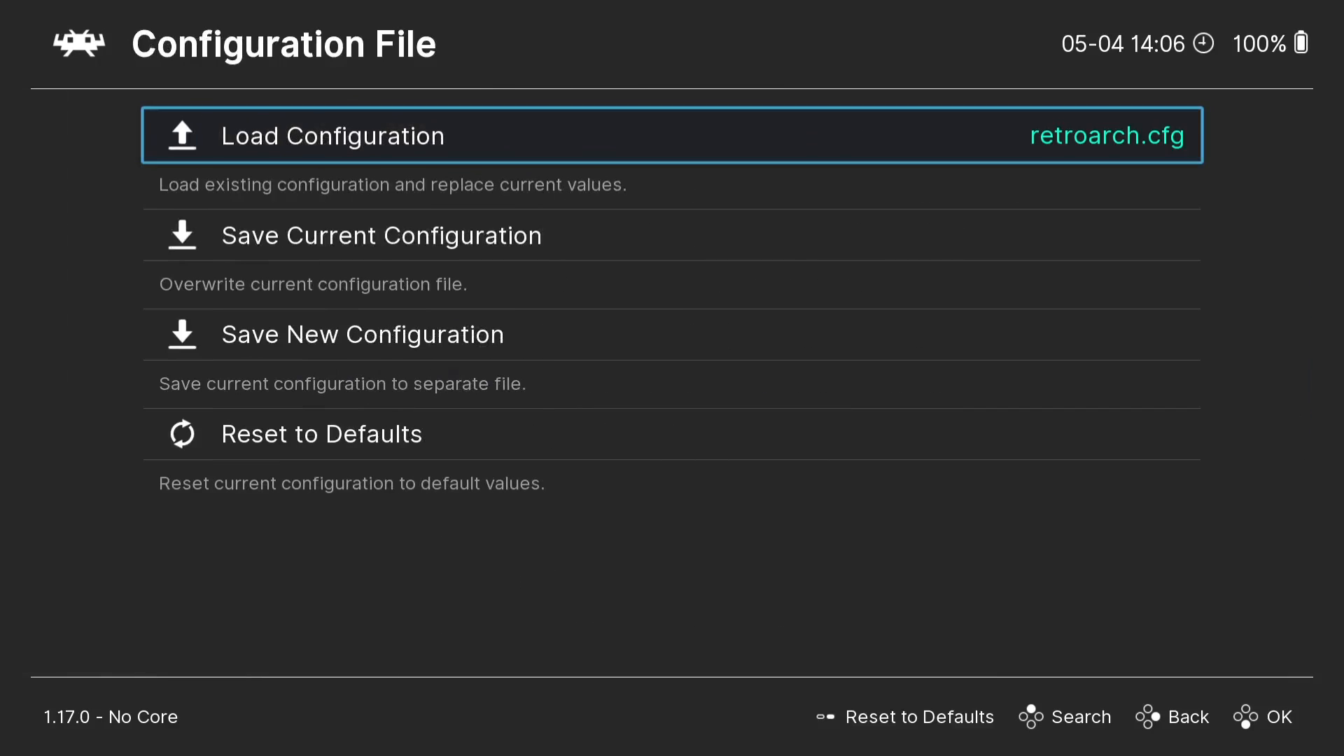
key(Down)
key(Return)
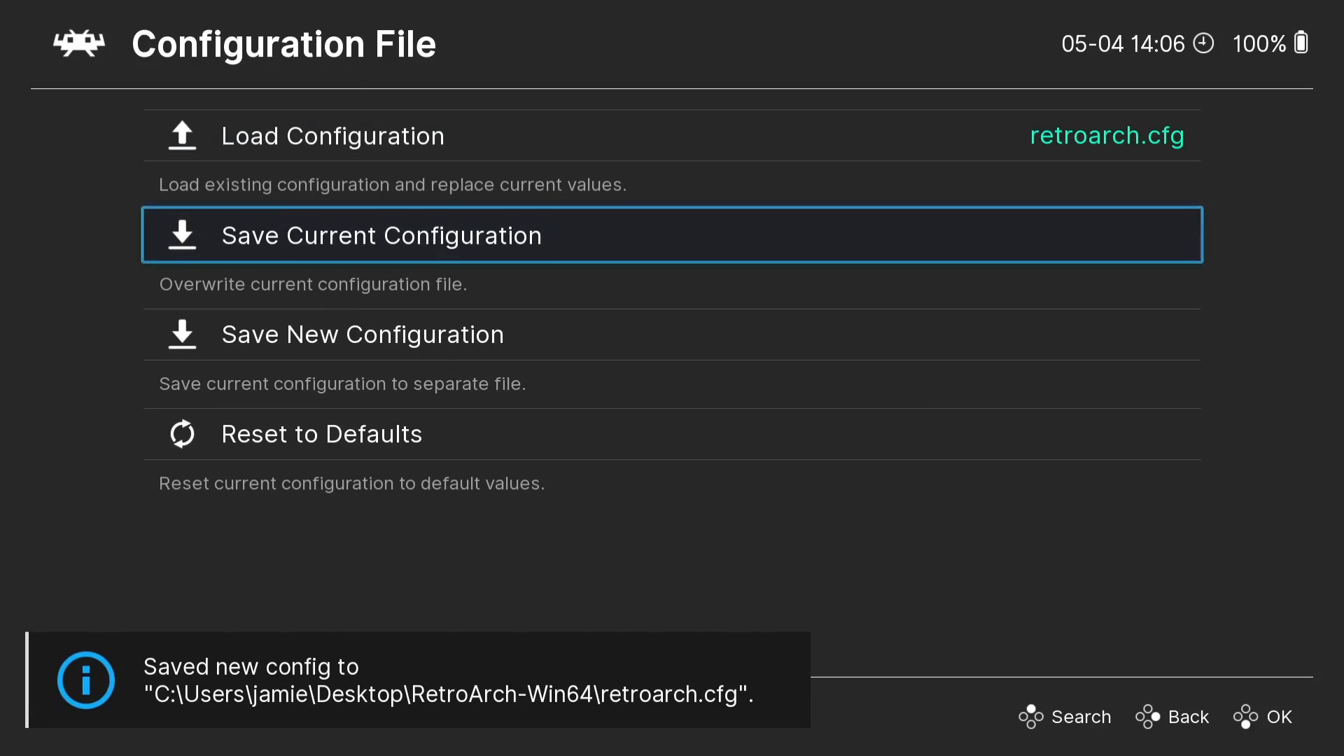
Quit RetroArch from the Main Menu.
key(BackSpace)
key(Down)
key(Down)
key(Return)
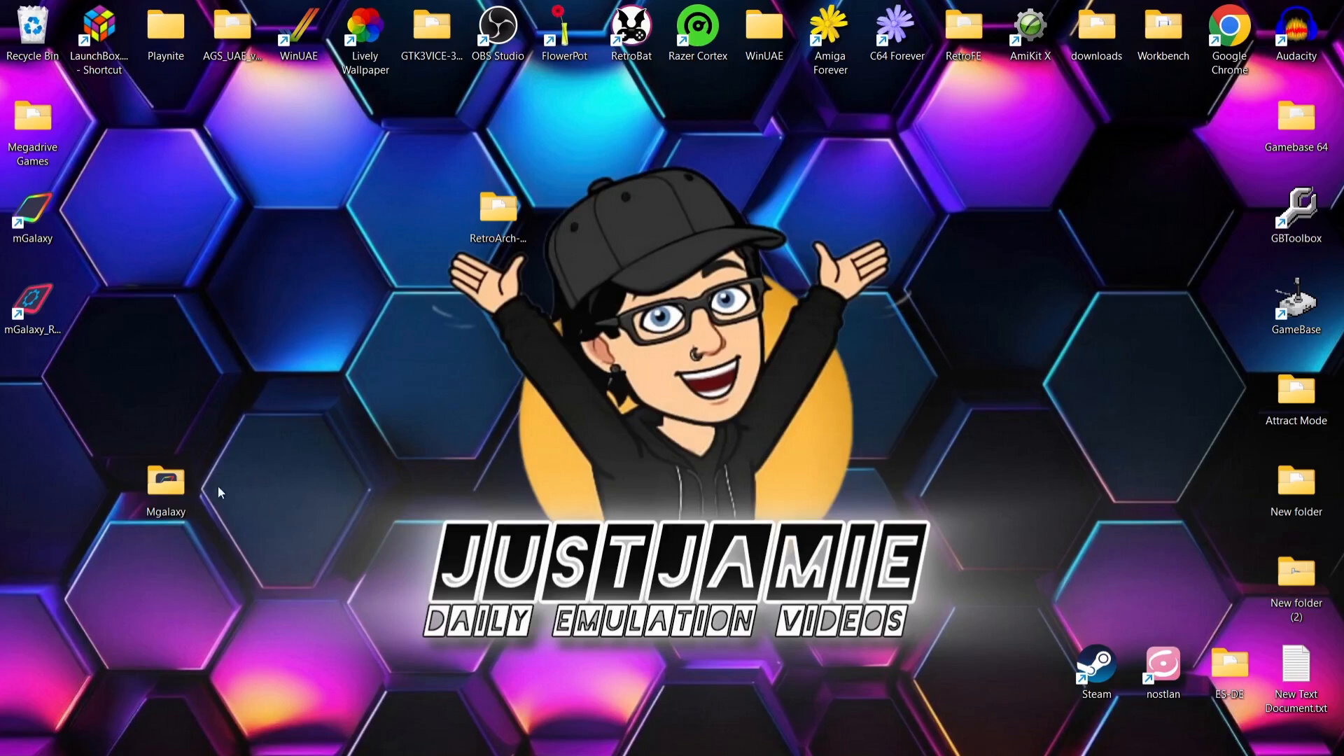
Open the Mgalaxy folder and move the RetroArch-Win64 folder into it.
double_click(175, 486)
double_click(541, 6)
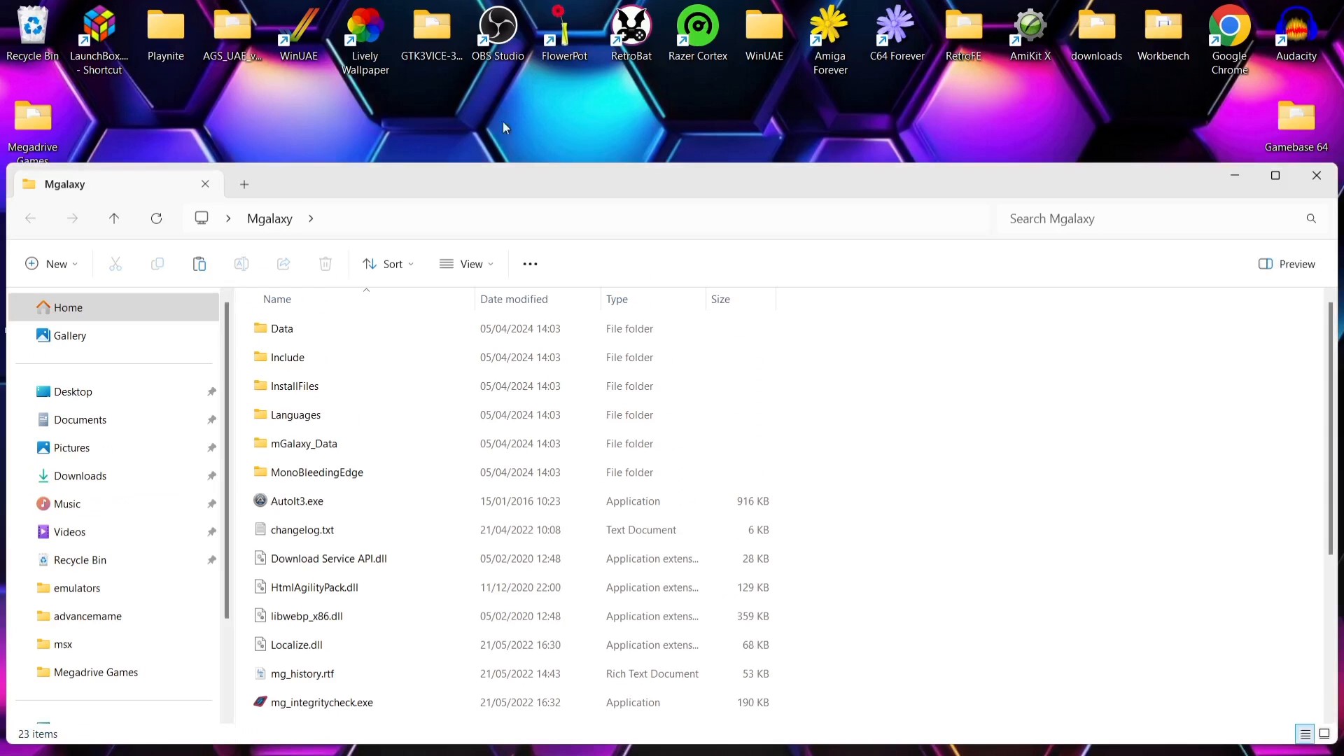
drag(499, 178, 1141, 79)
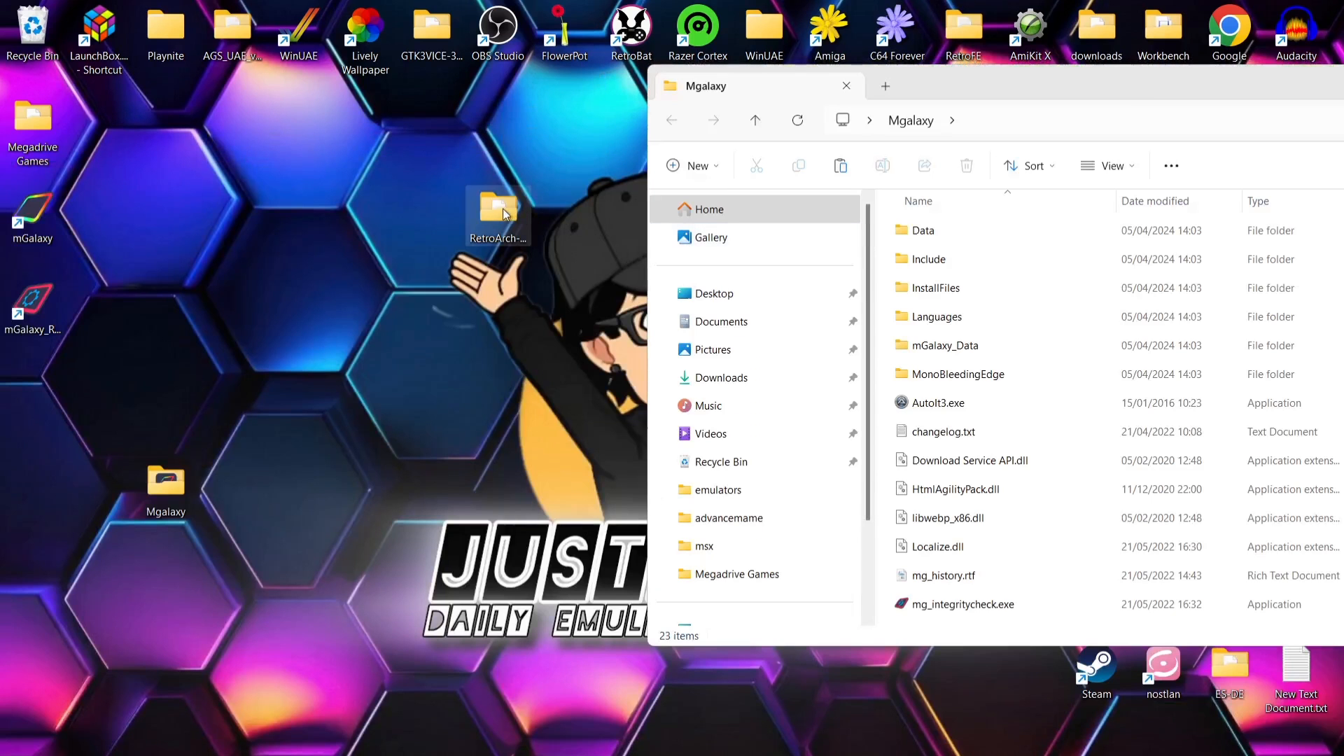
drag(498, 210, 881, 292)
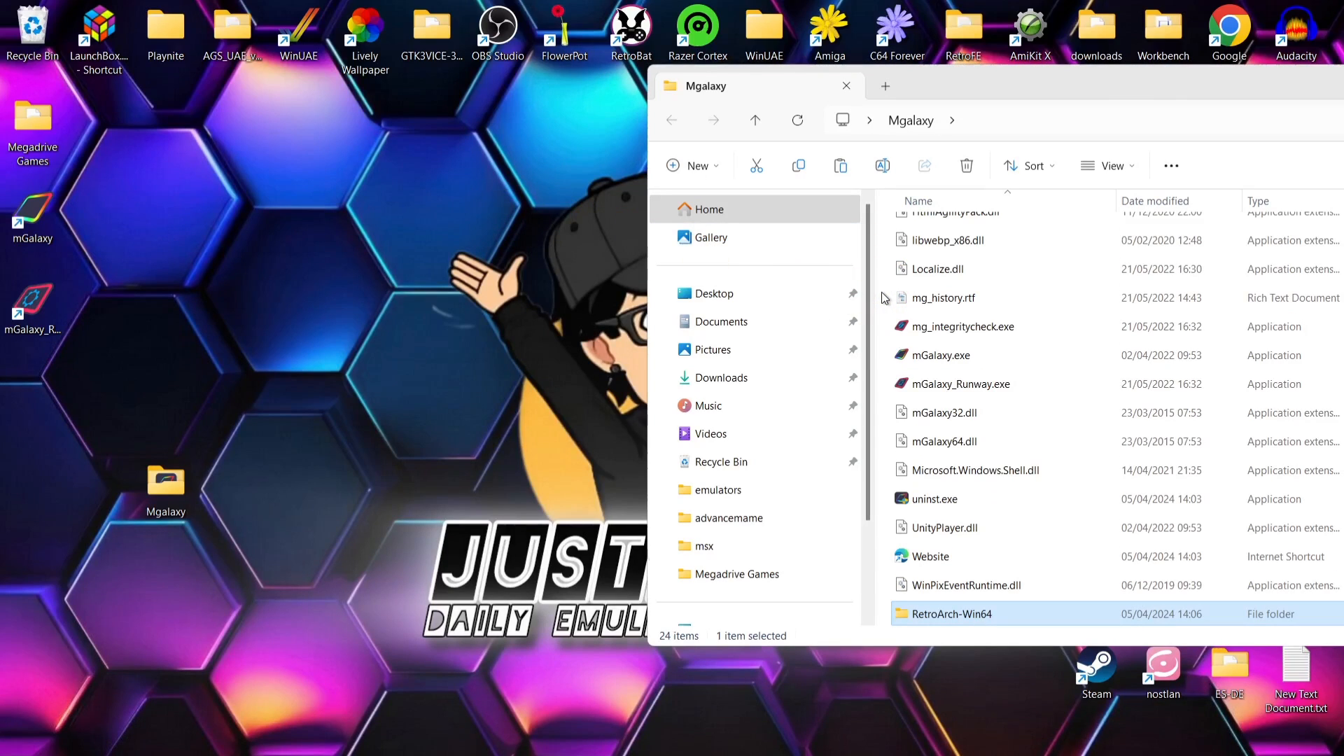
Create a new folder named Roms inside Mgalaxy.
click(881, 292)
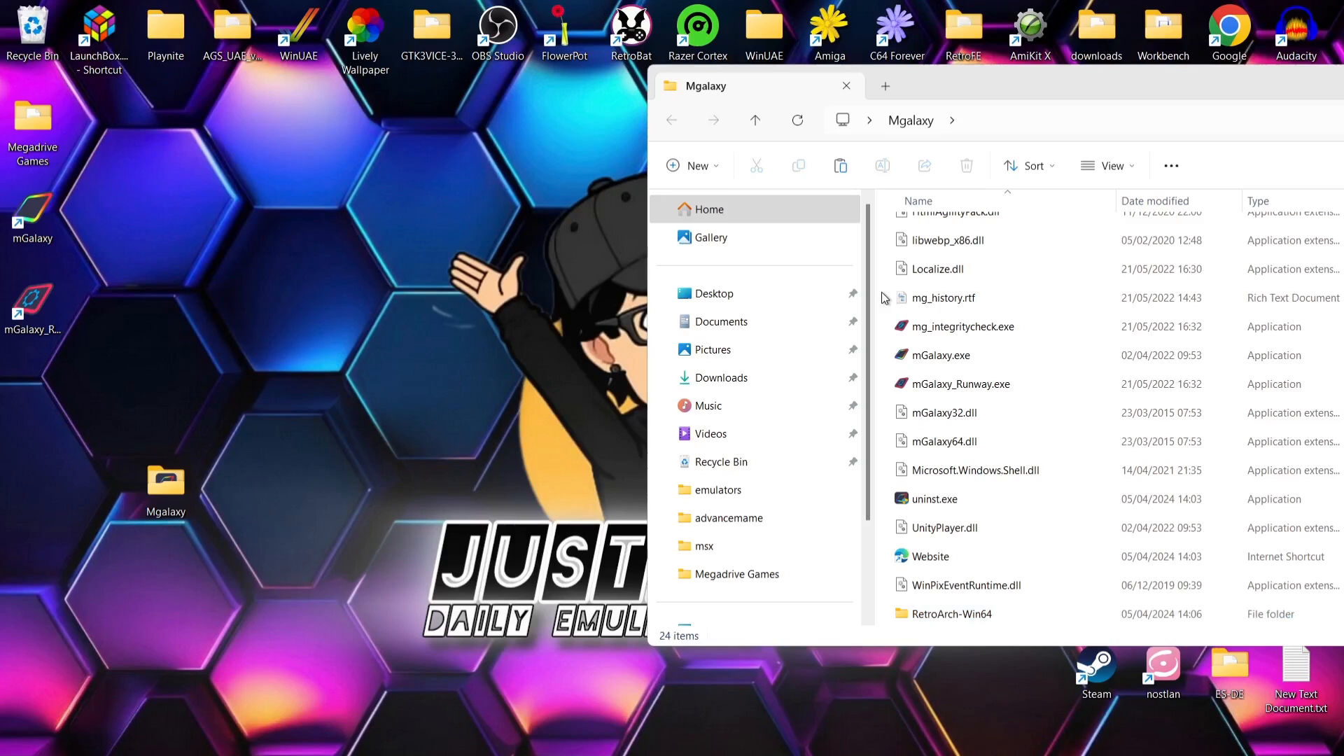
right_click(880, 292)
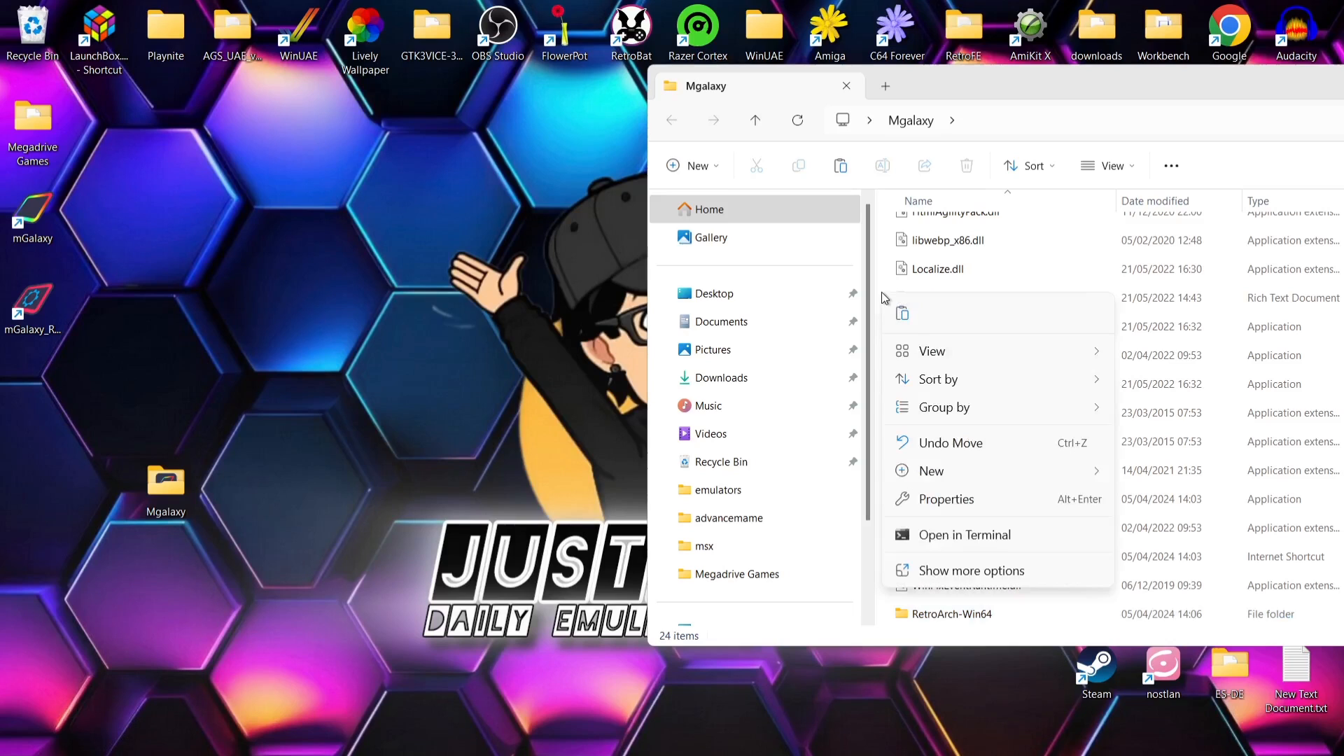
mouse_move(959, 479)
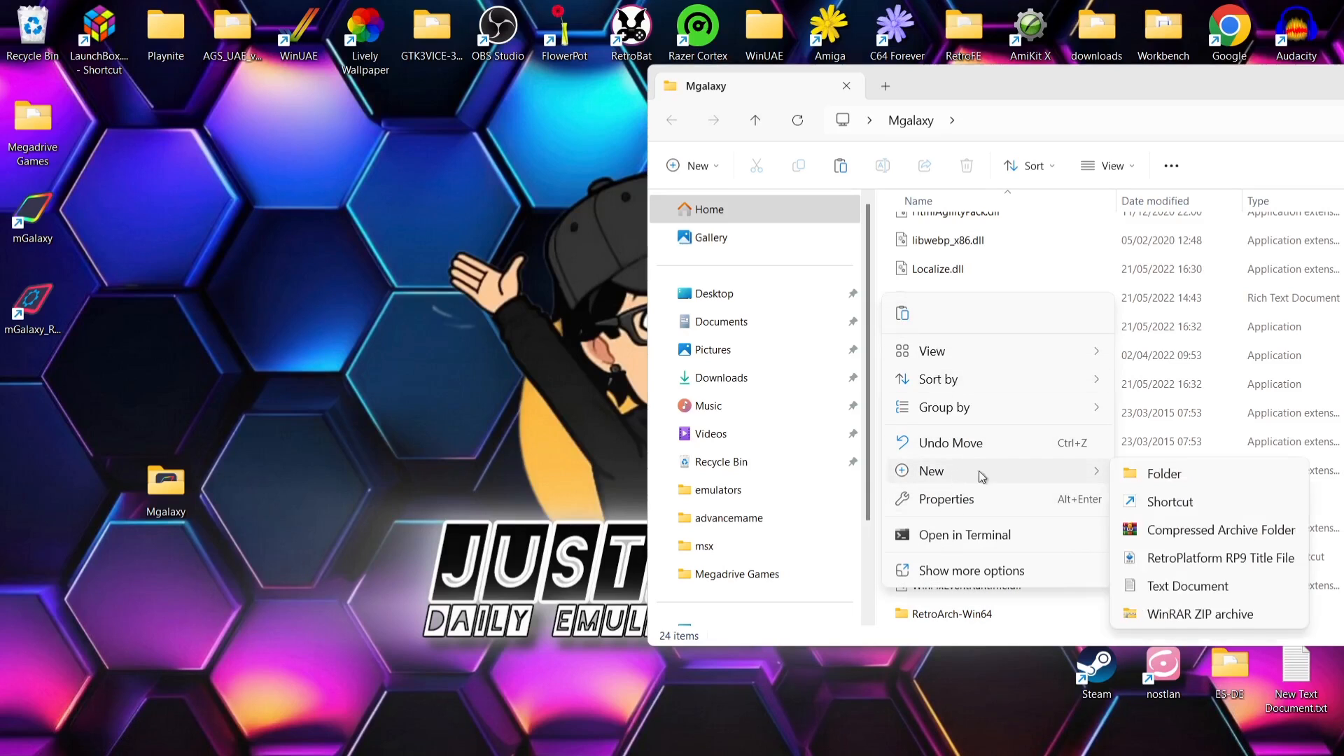
click(1165, 474)
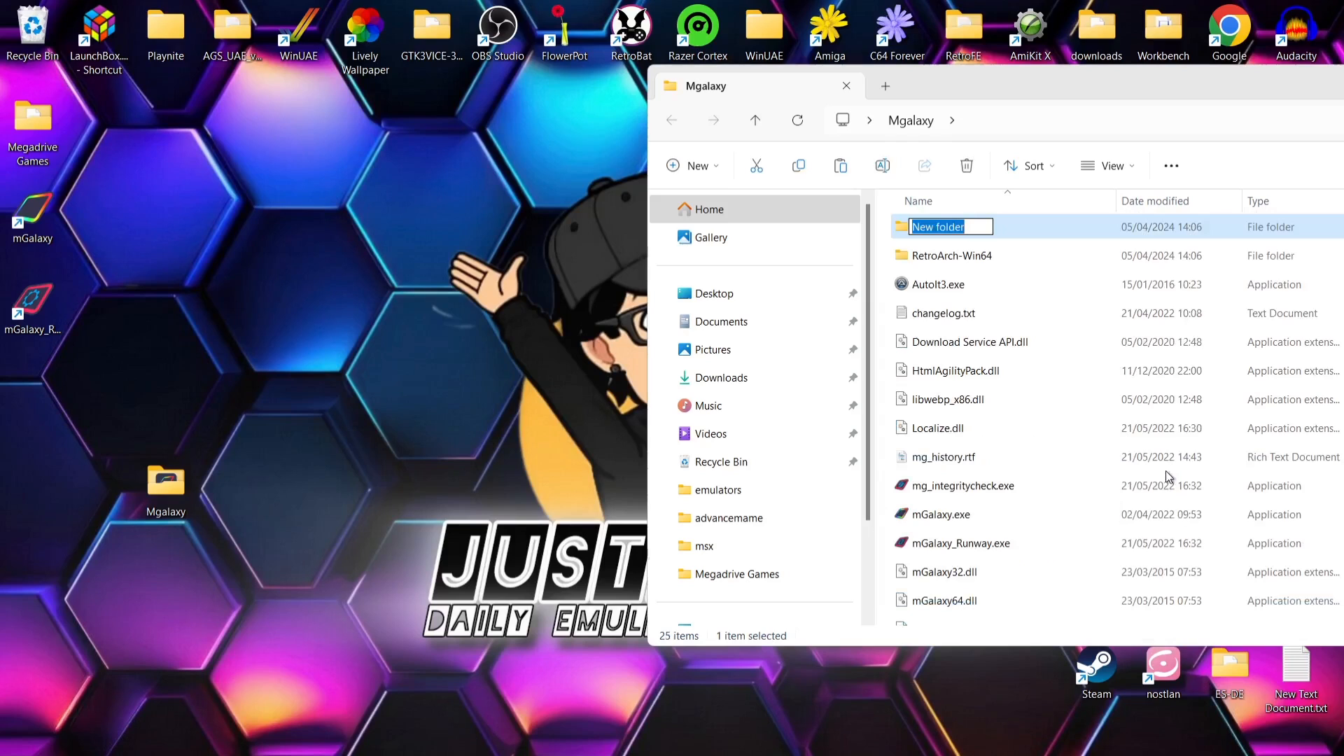
text(Roms)
key(Return)
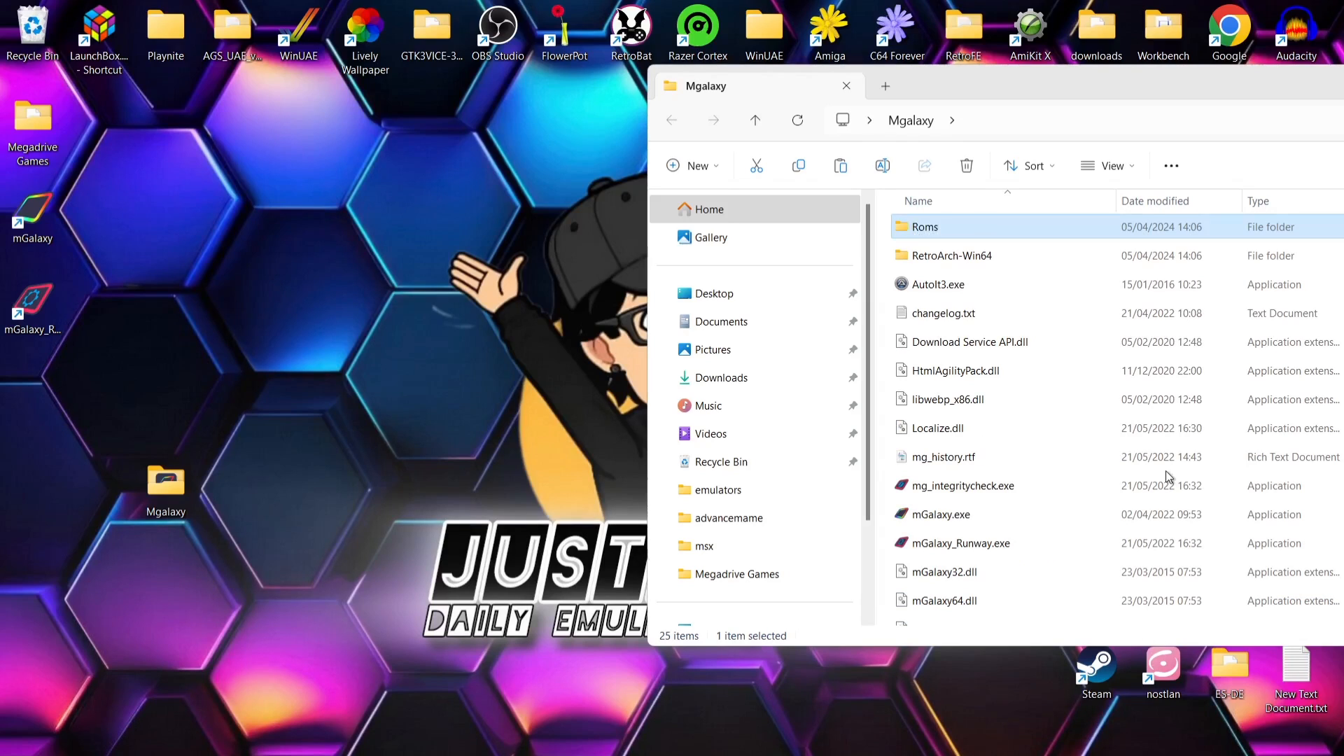
Move the Megadrive Games folder from the desktop into Roms and check its ROMs.
double_click(953, 226)
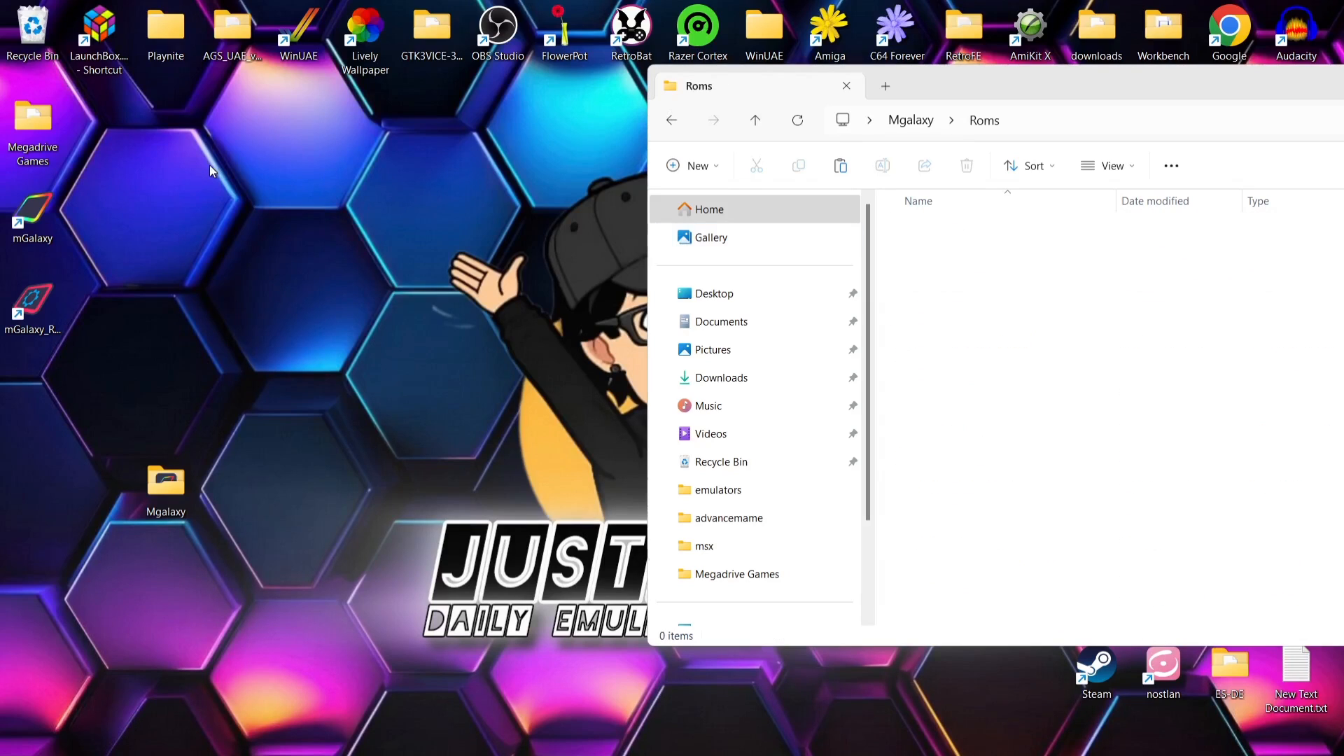
drag(30, 131, 970, 296)
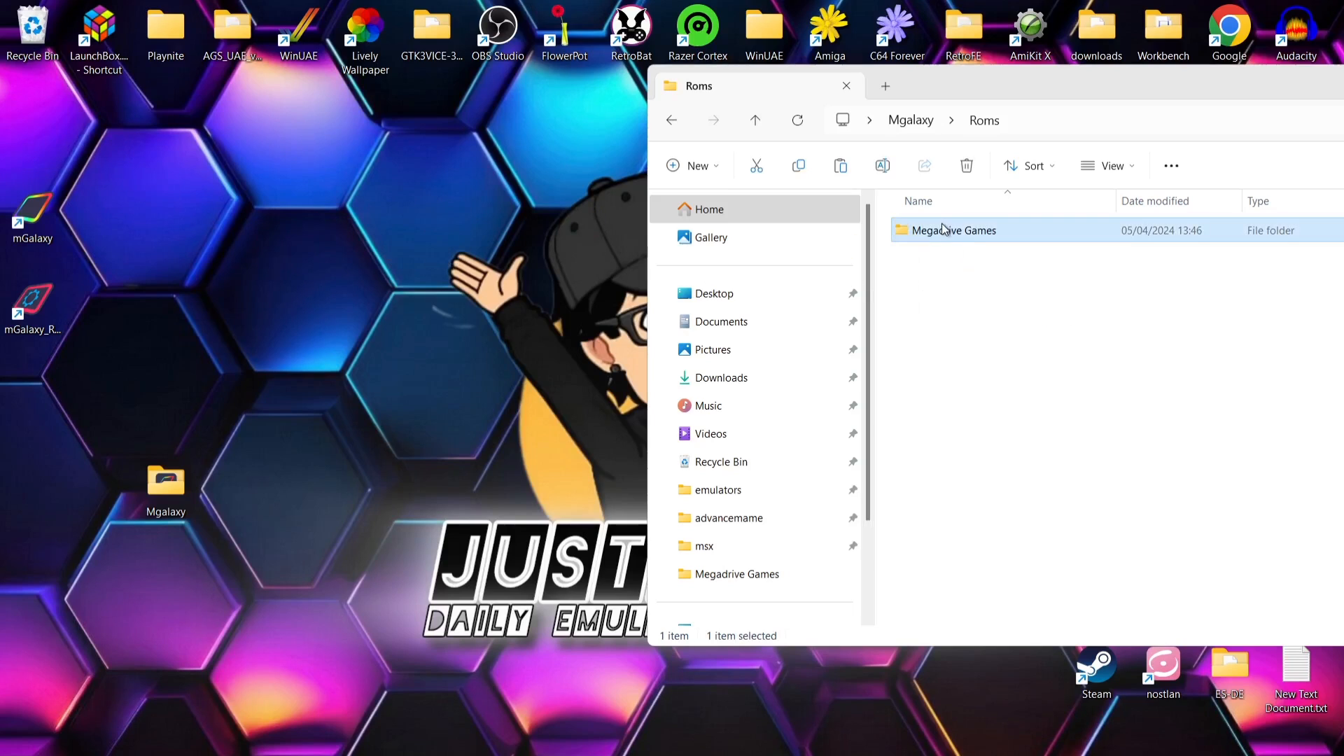
double_click(943, 229)
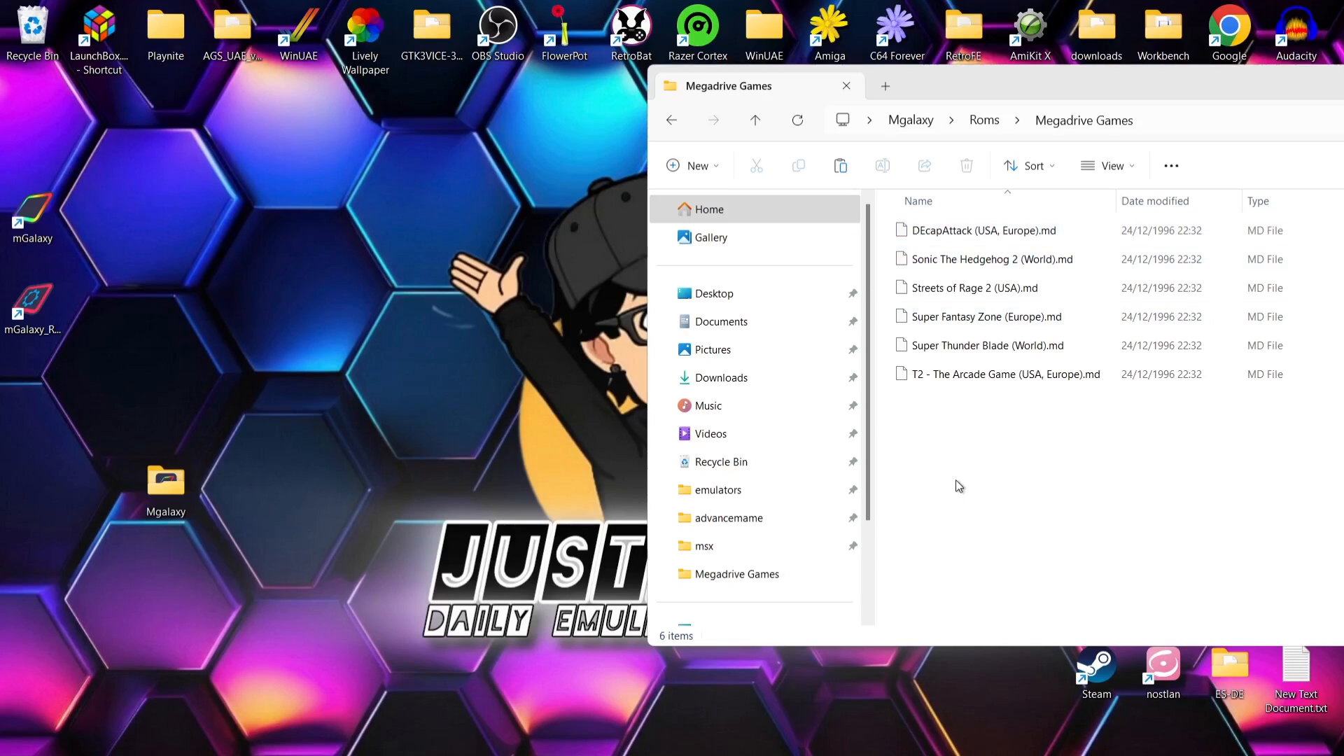
click(672, 119)
drag(1084, 83, 483, 96)
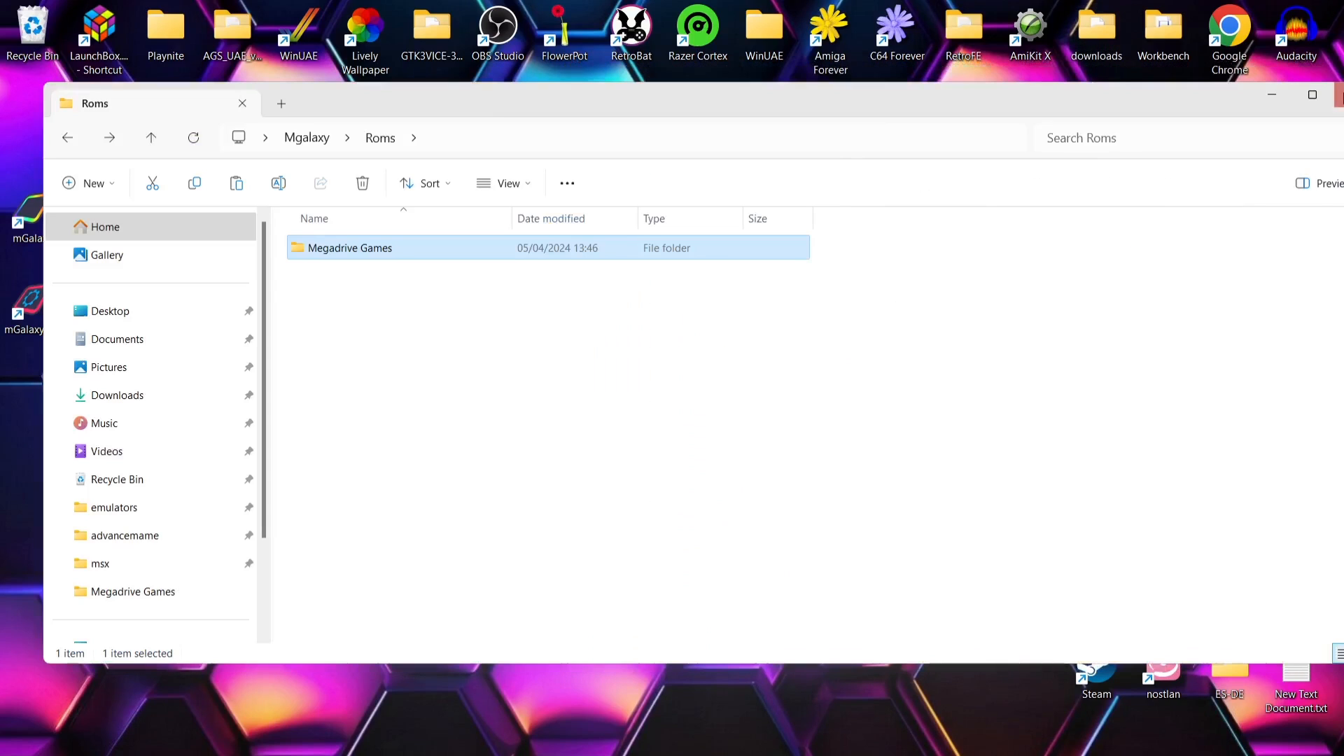
Drag Sega Genesis from Available Systems into the User Systems column.
click(1323, 93)
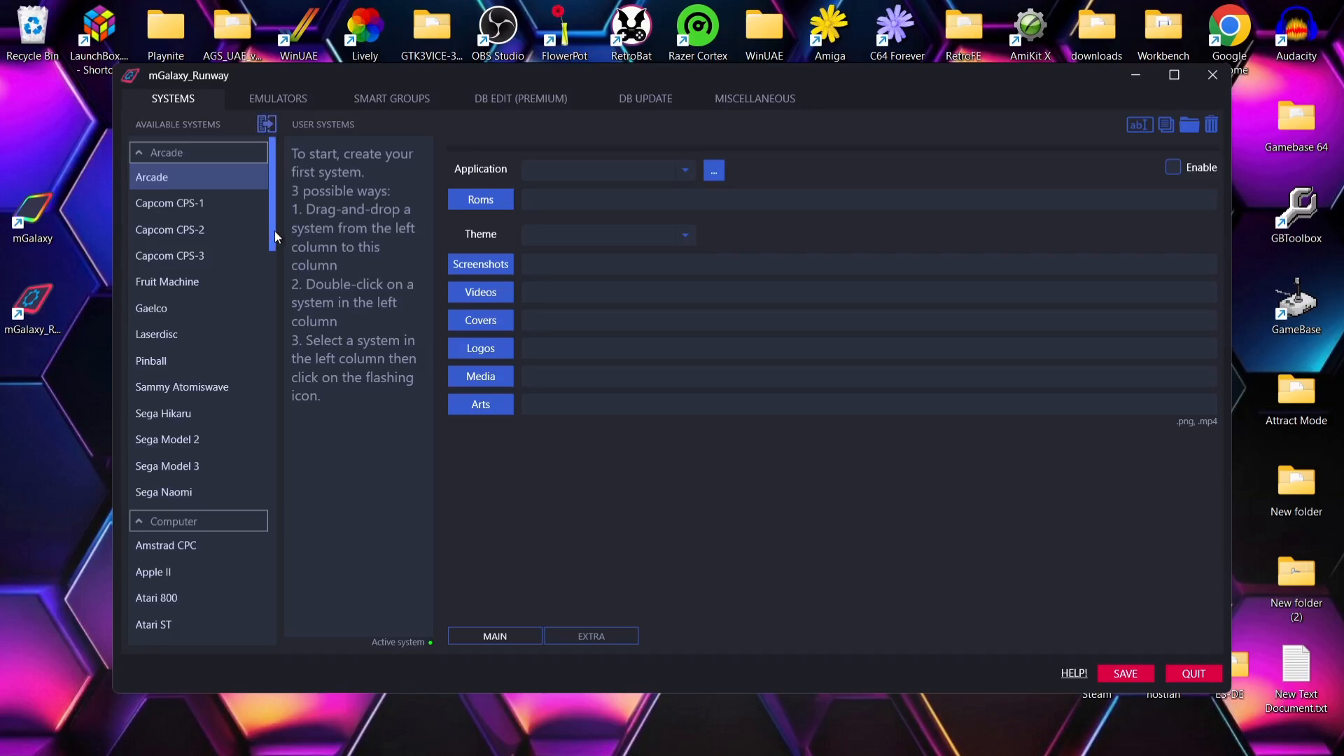
drag(275, 231, 301, 617)
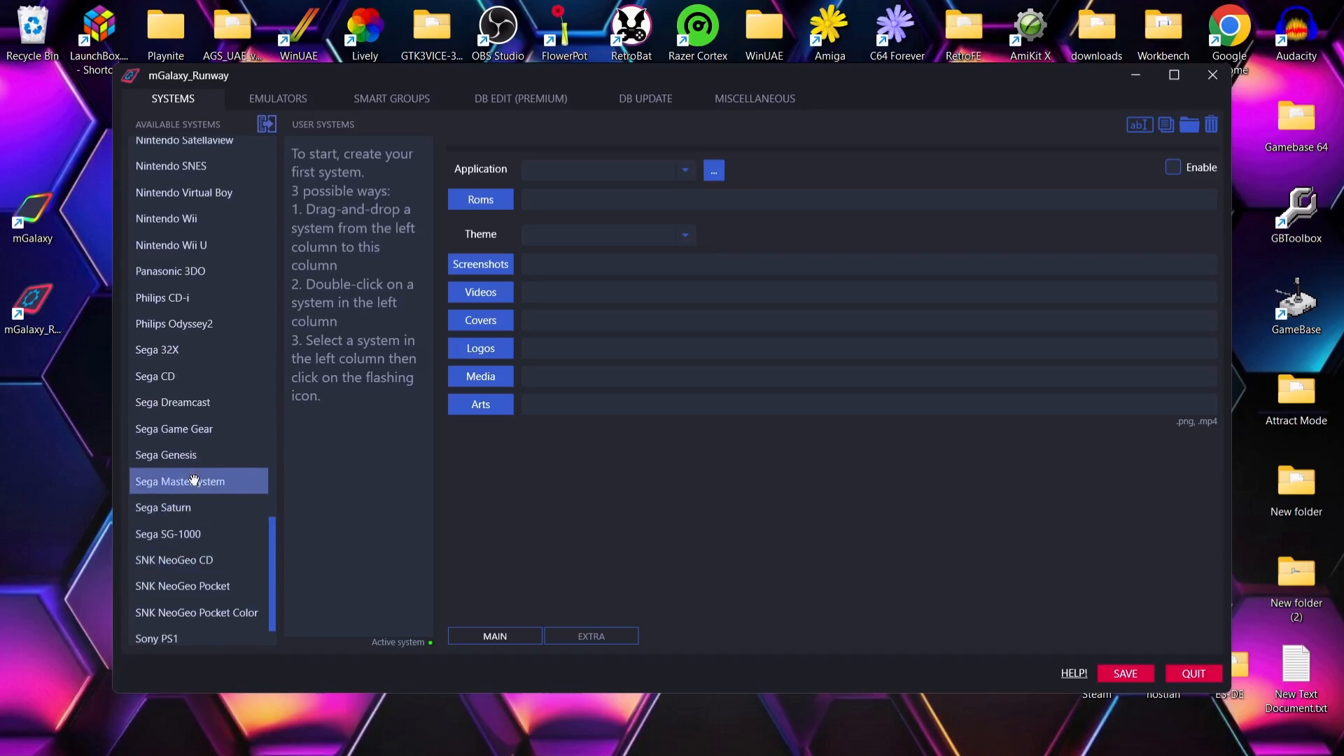
click(175, 458)
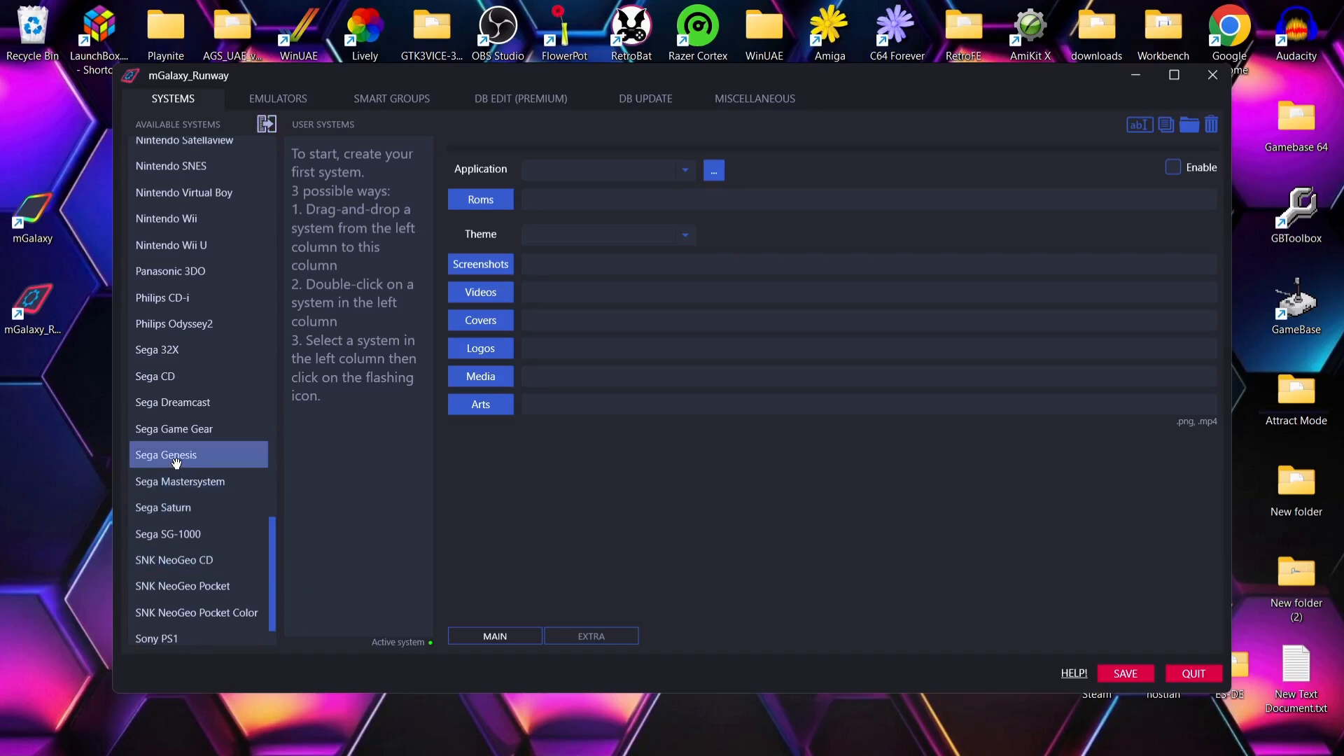
drag(176, 460, 354, 462)
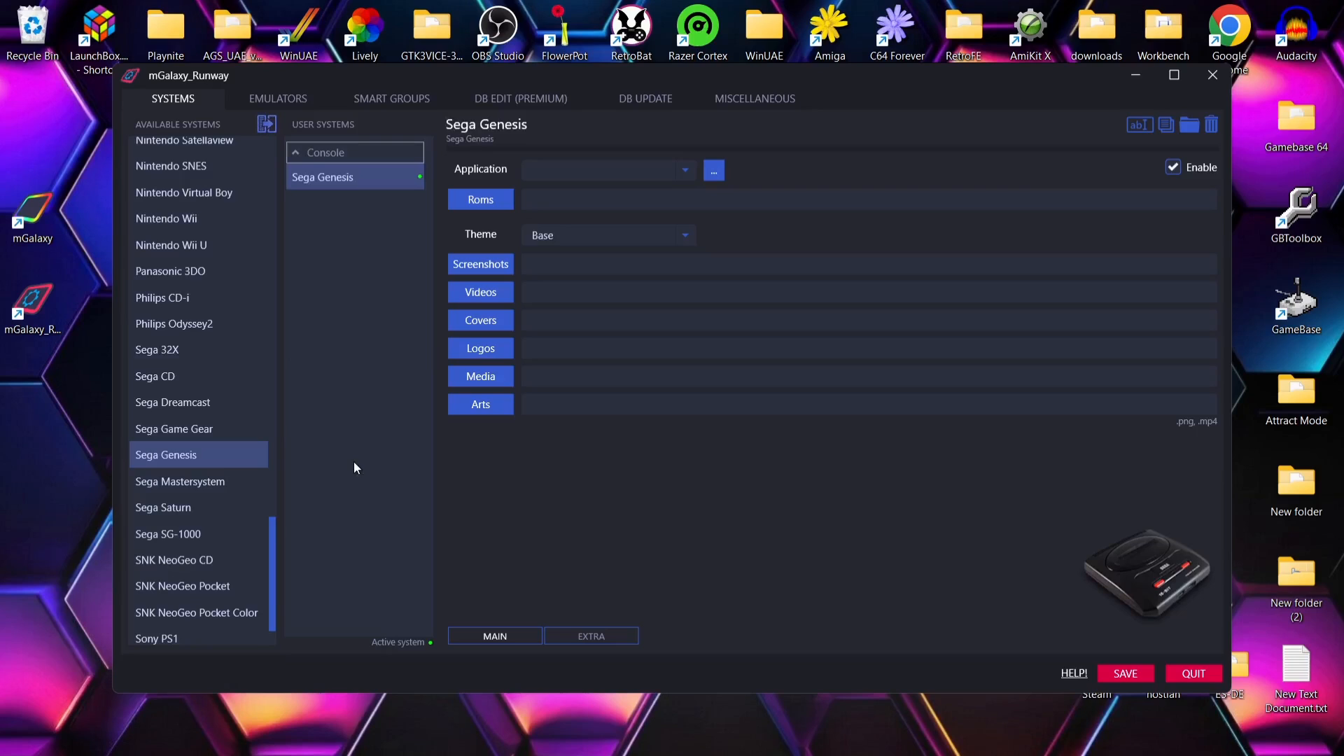
Pick RetroArch (picodrive_libretro.dll) as the Sega Genesis application and agree to define its path.
click(683, 173)
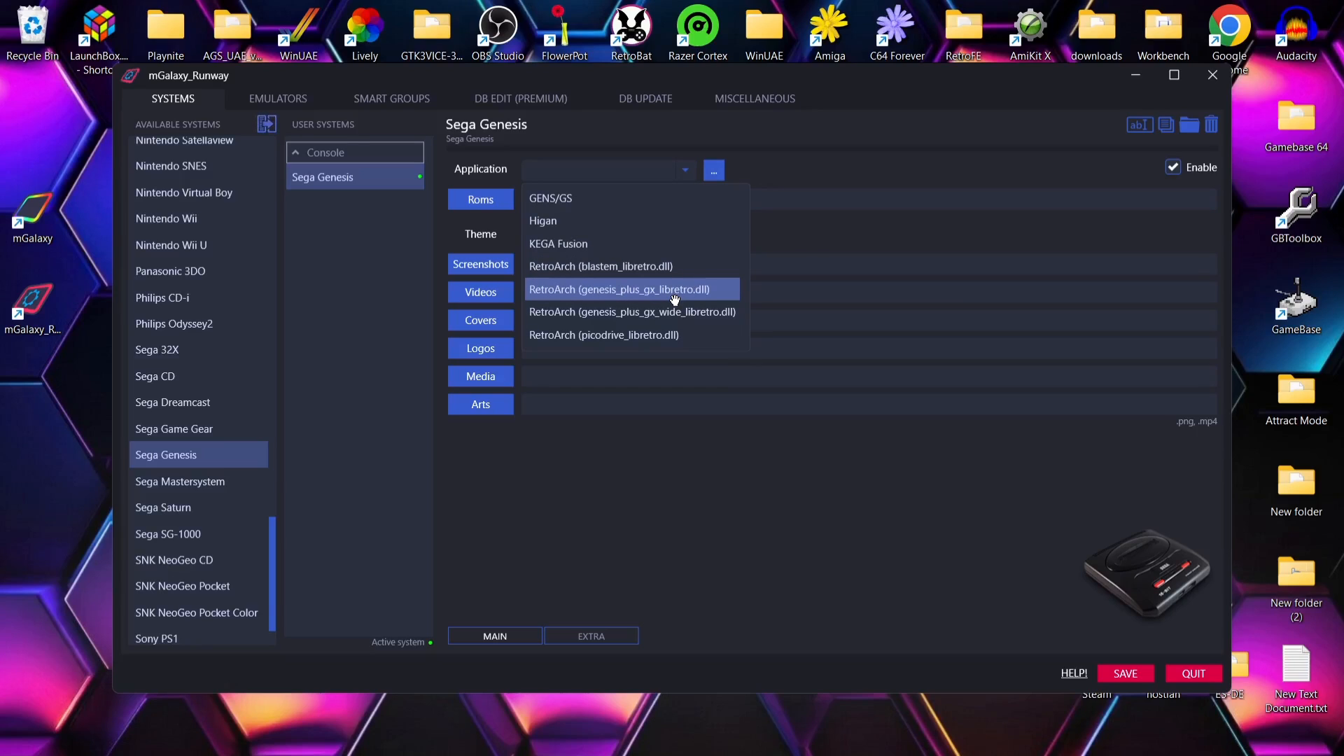
click(695, 338)
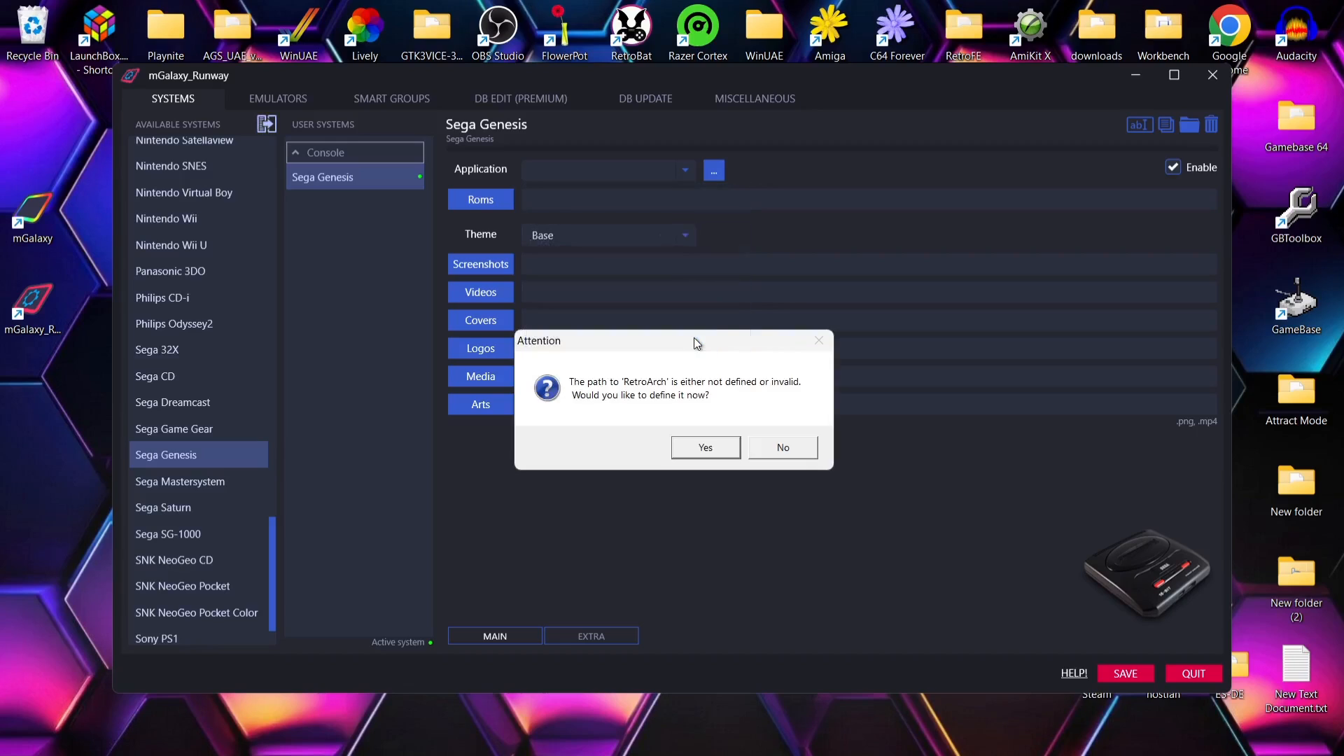
click(709, 447)
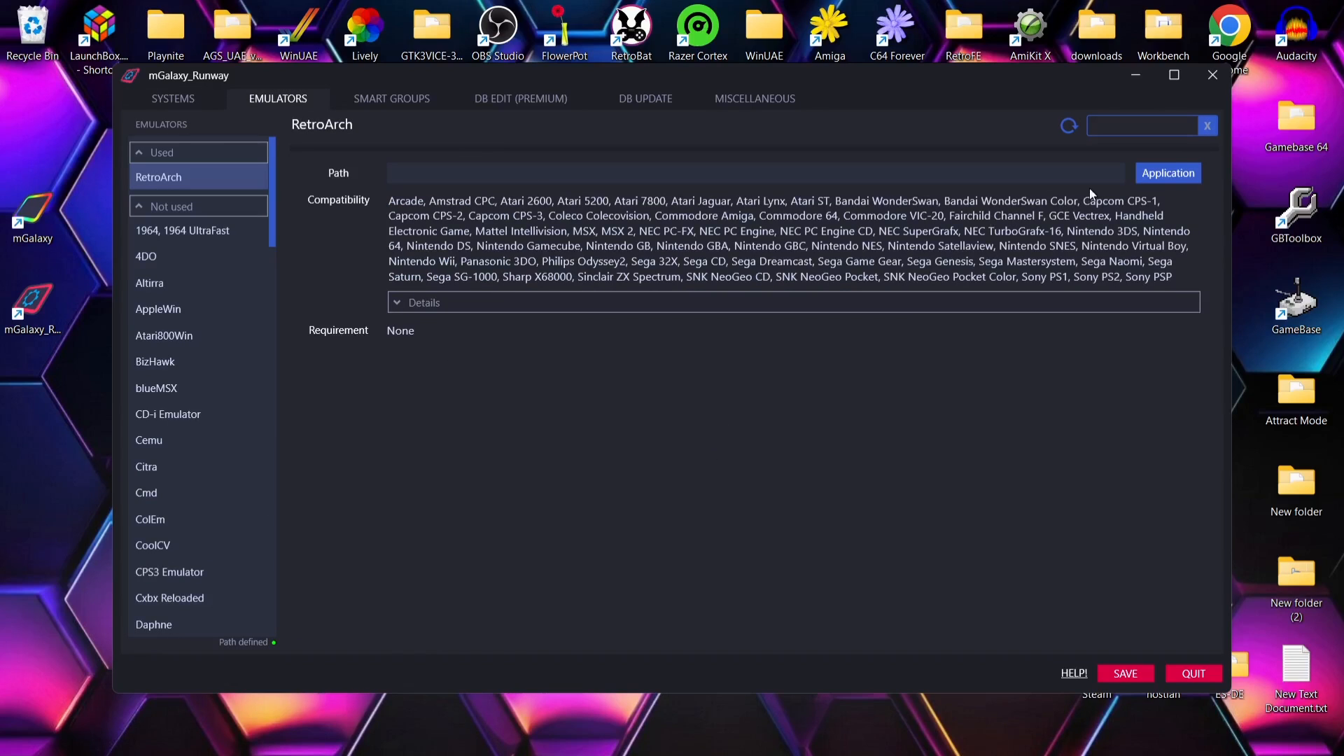
Set RetroArch's application path to RetroArch-Win64\retroarch.exe, then show the DB Update page.
click(1183, 172)
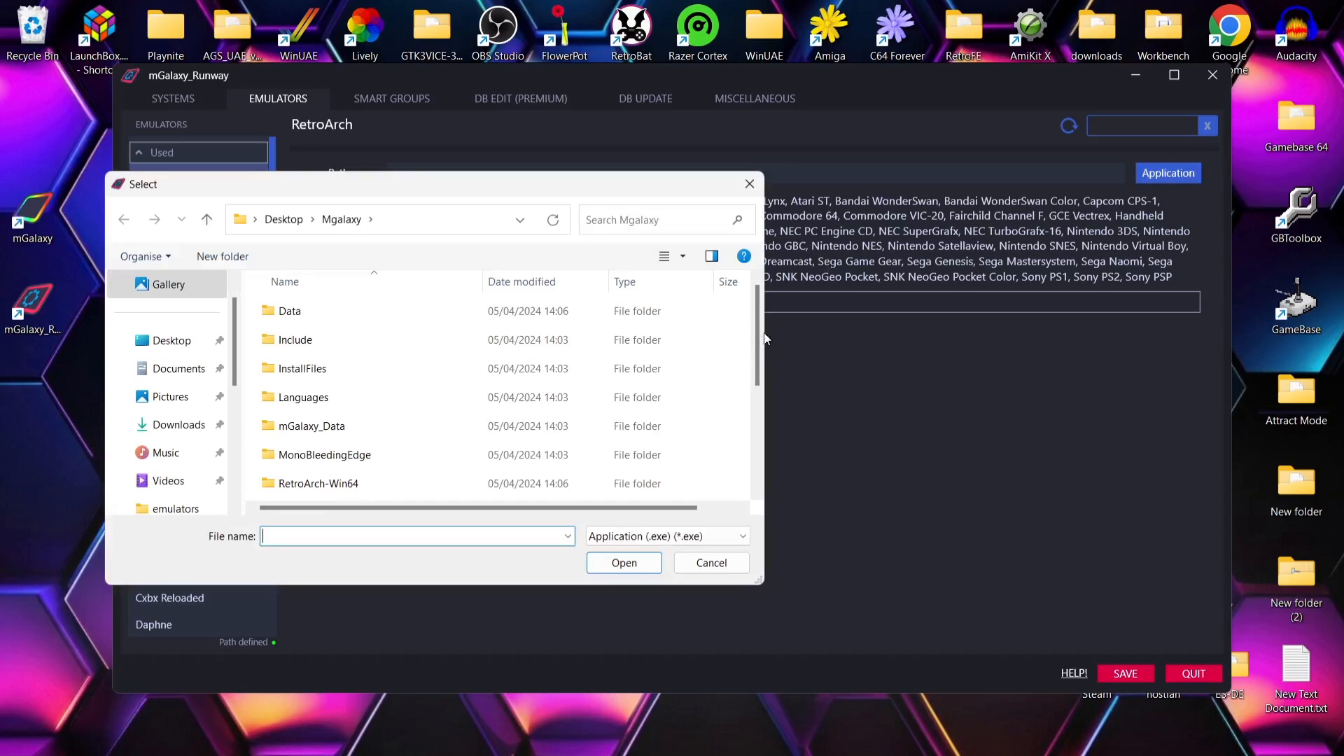
drag(760, 326, 759, 379)
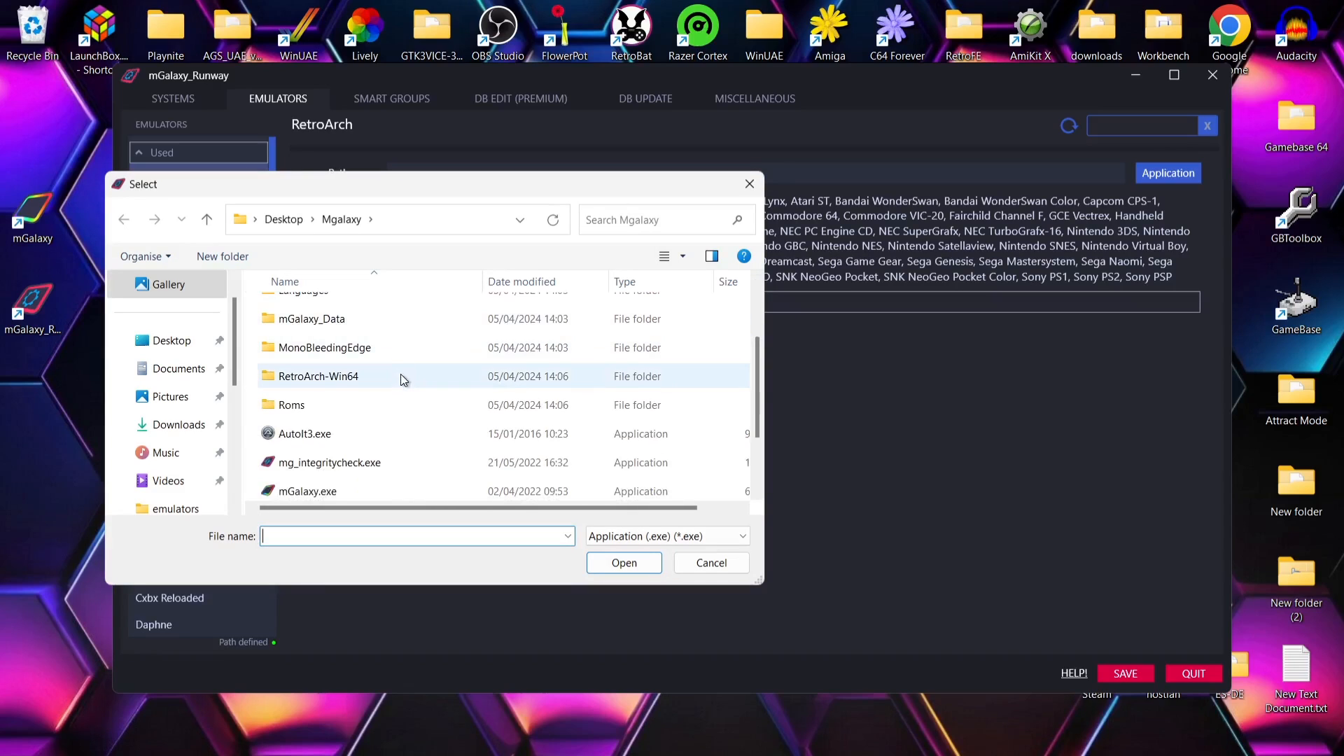
double_click(401, 376)
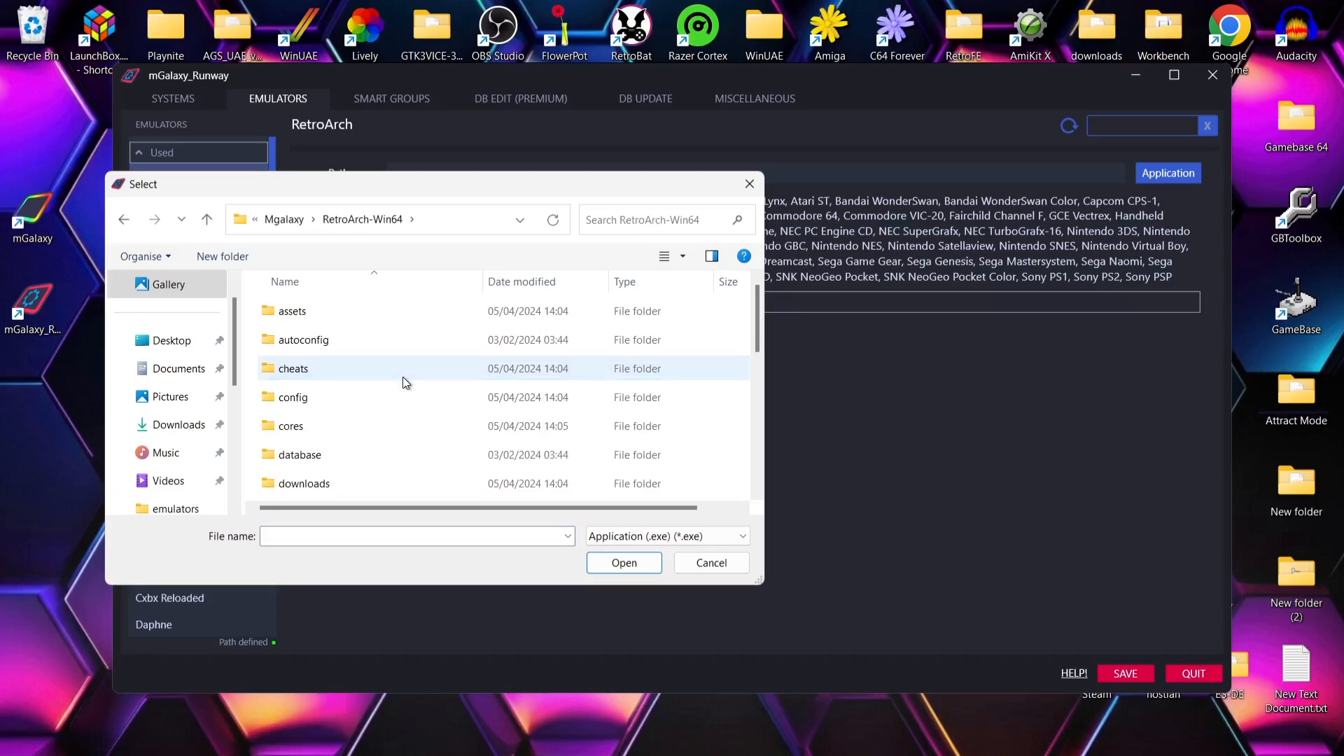
drag(758, 312, 758, 448)
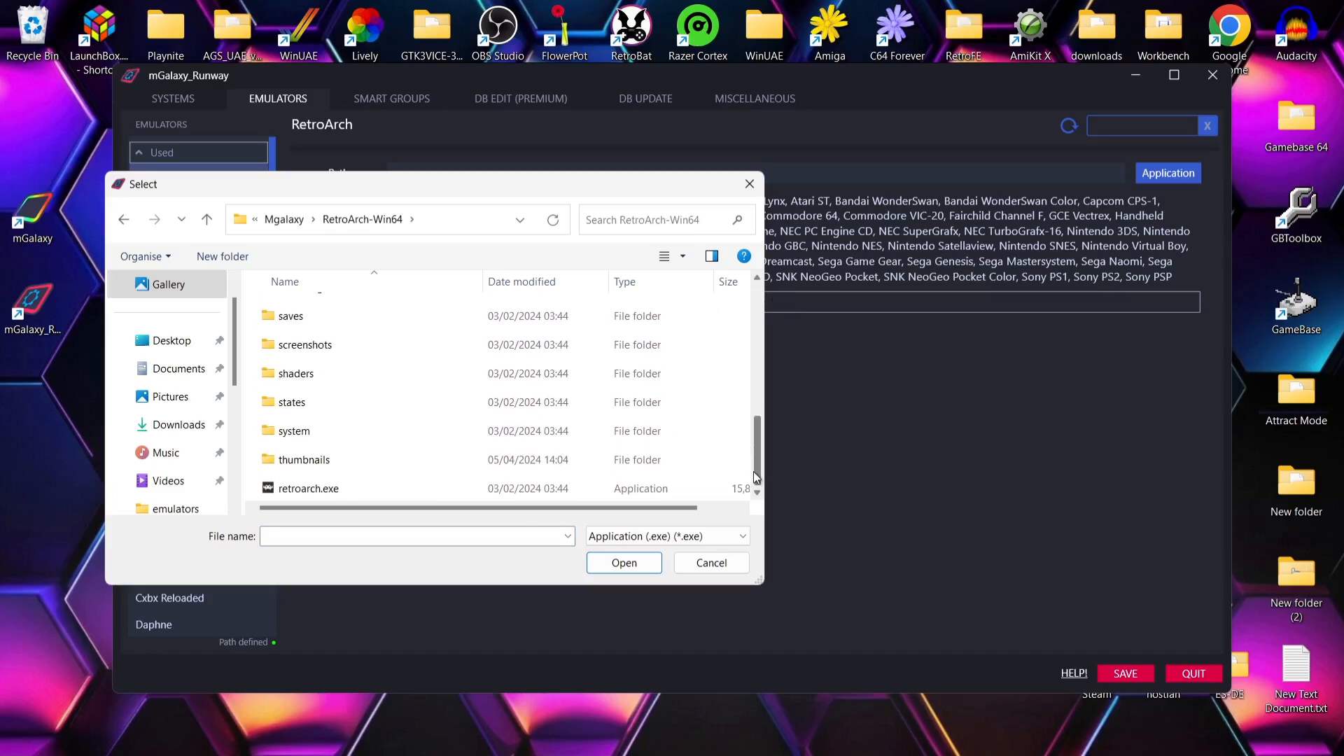
double_click(421, 489)
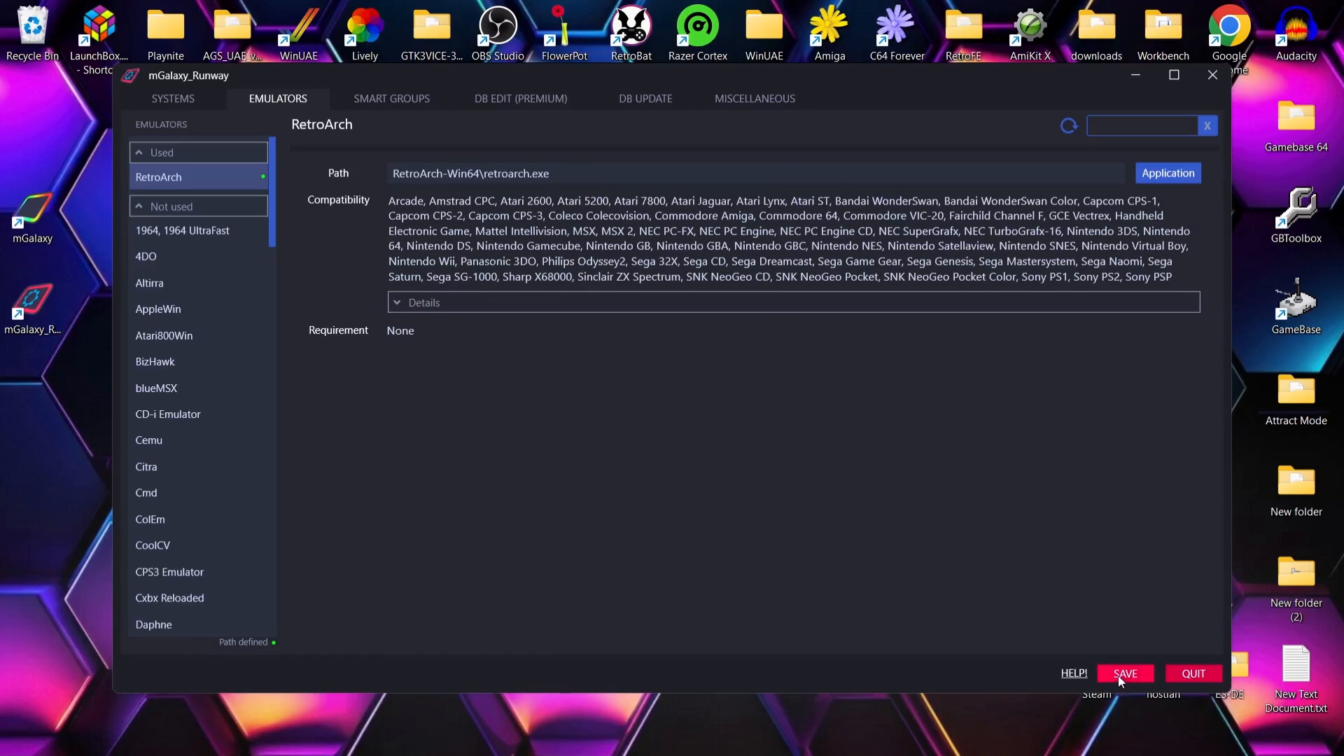
click(654, 99)
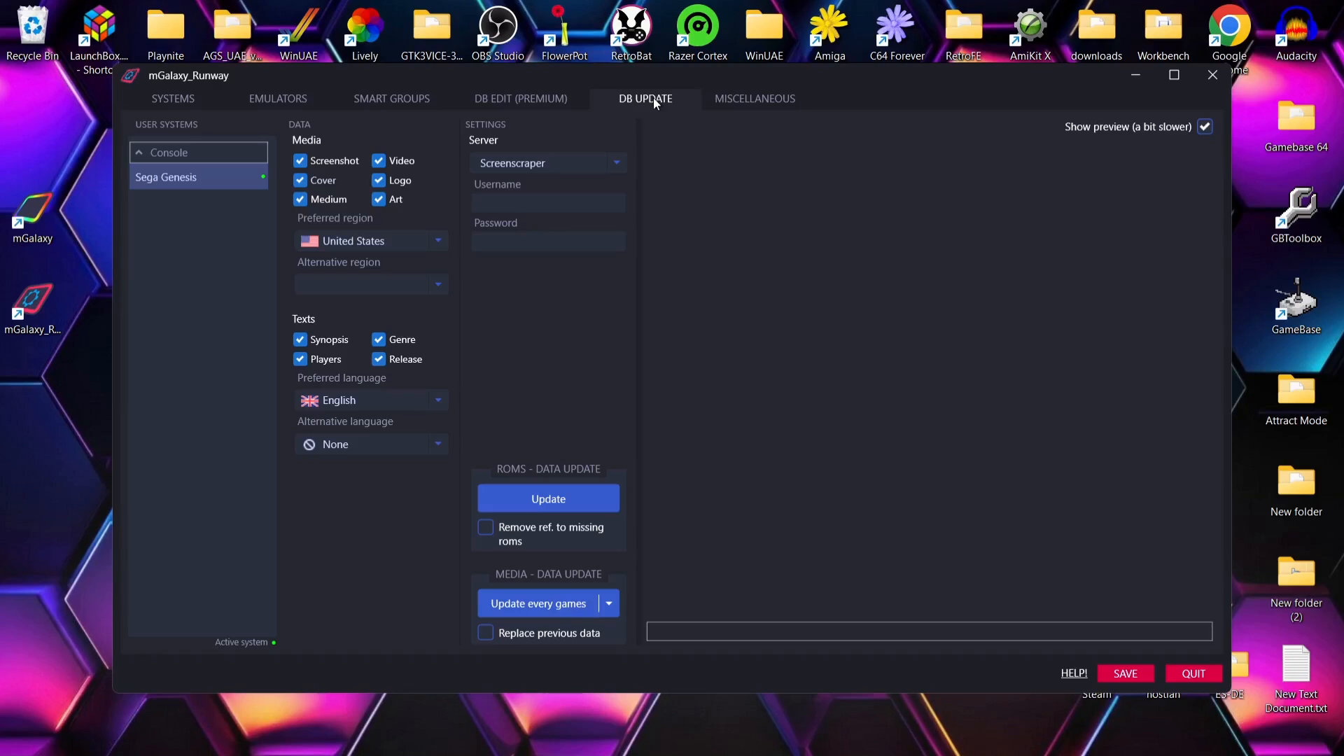
Keep Screenscraper as the server, enter the account username, and return to the Systems tab.
click(595, 167)
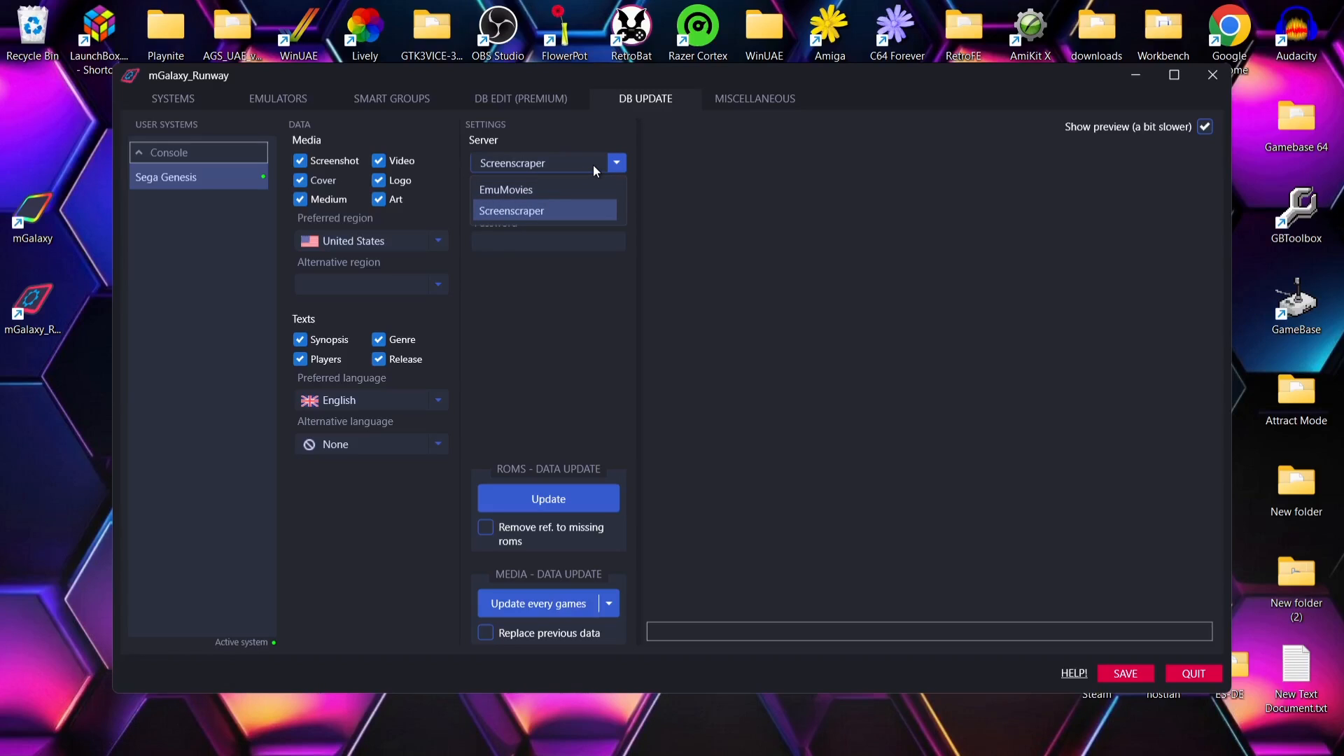
click(594, 165)
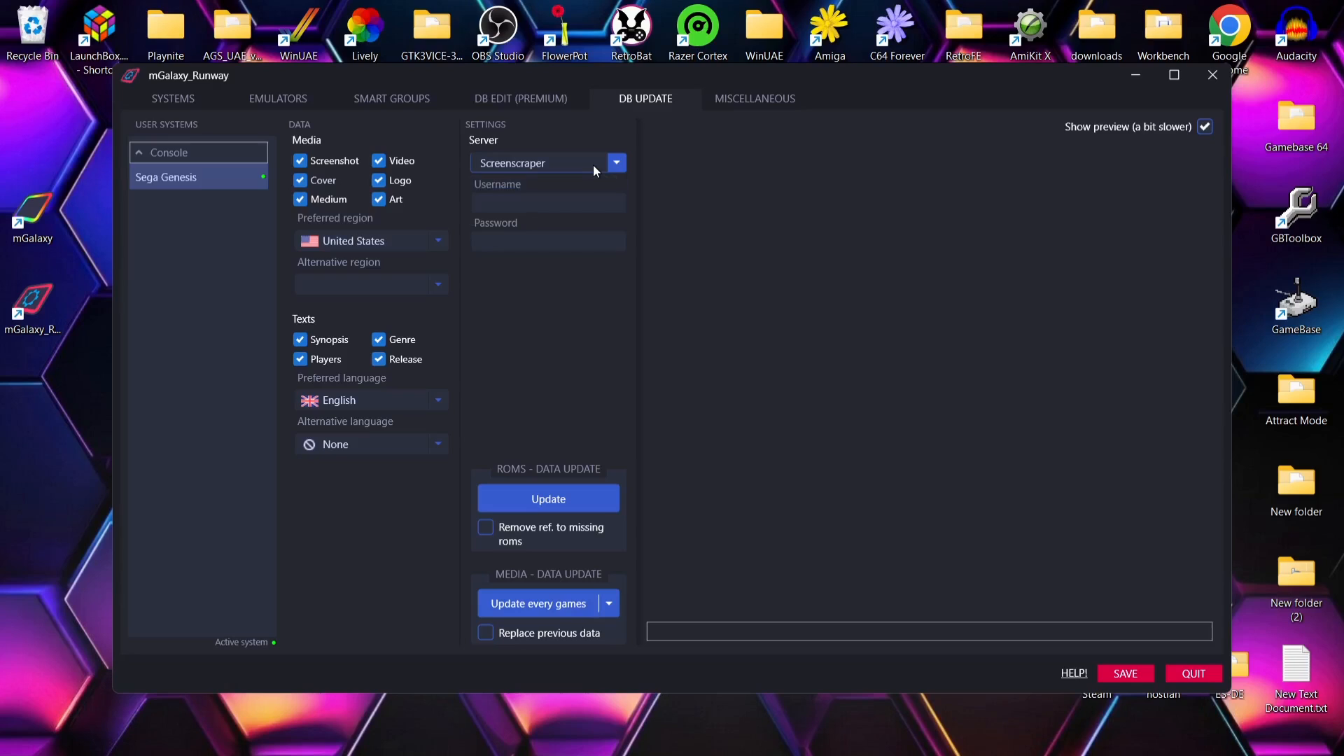
click(574, 205)
text(flimbosquest)
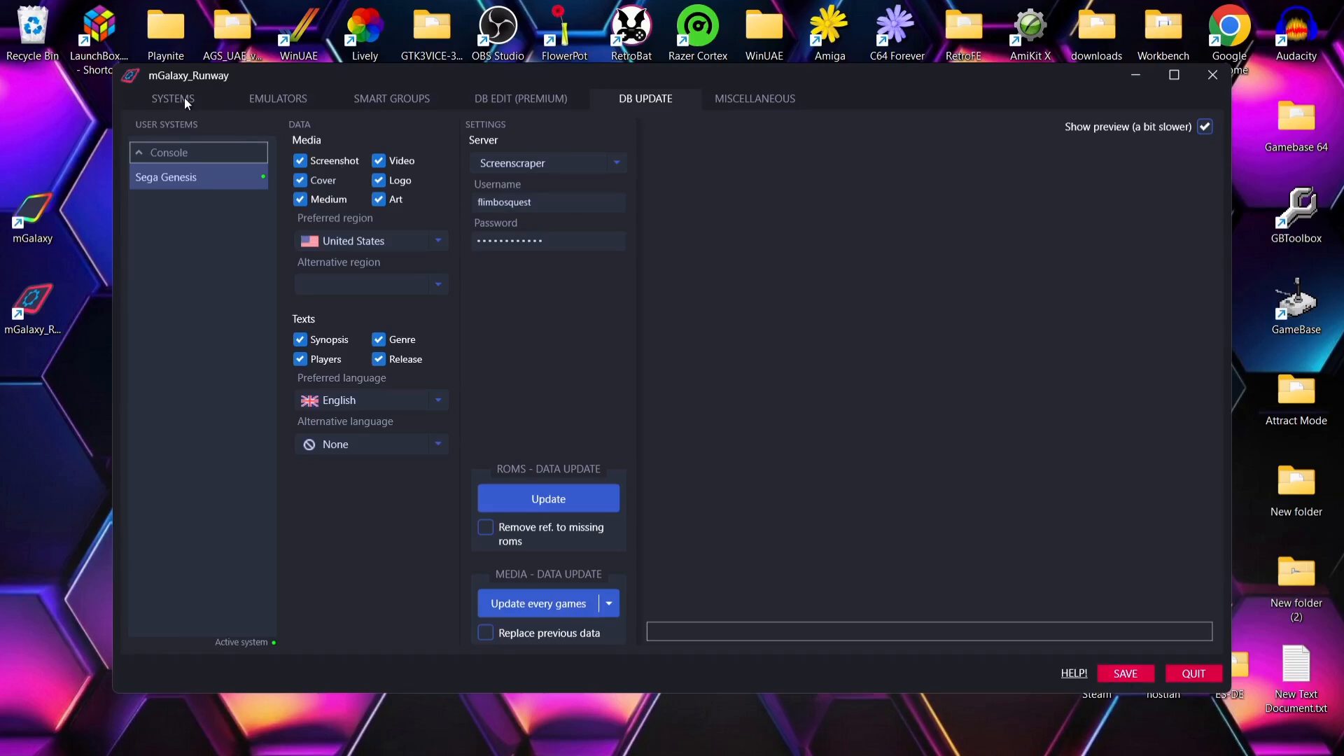
click(173, 98)
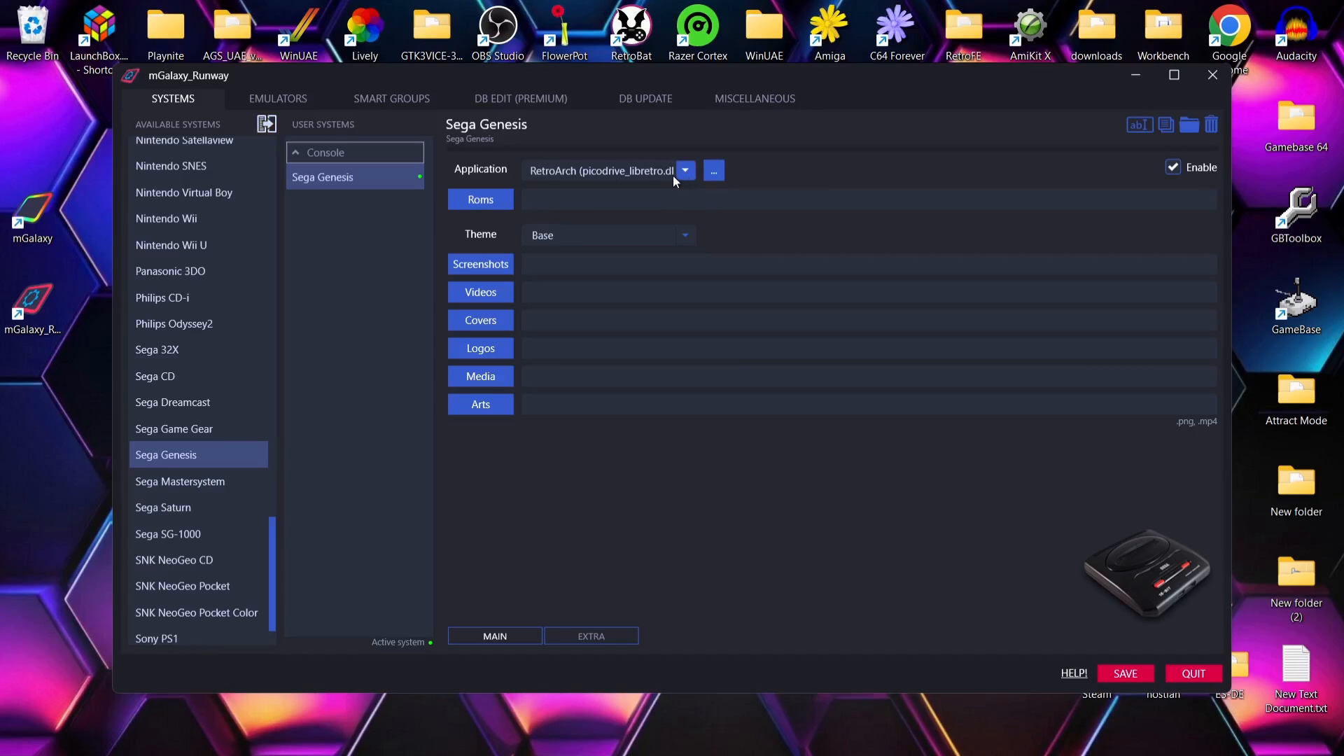
Set the Sega Genesis Roms folder to Mgalaxy\Roms\Megadrive Games.
click(482, 200)
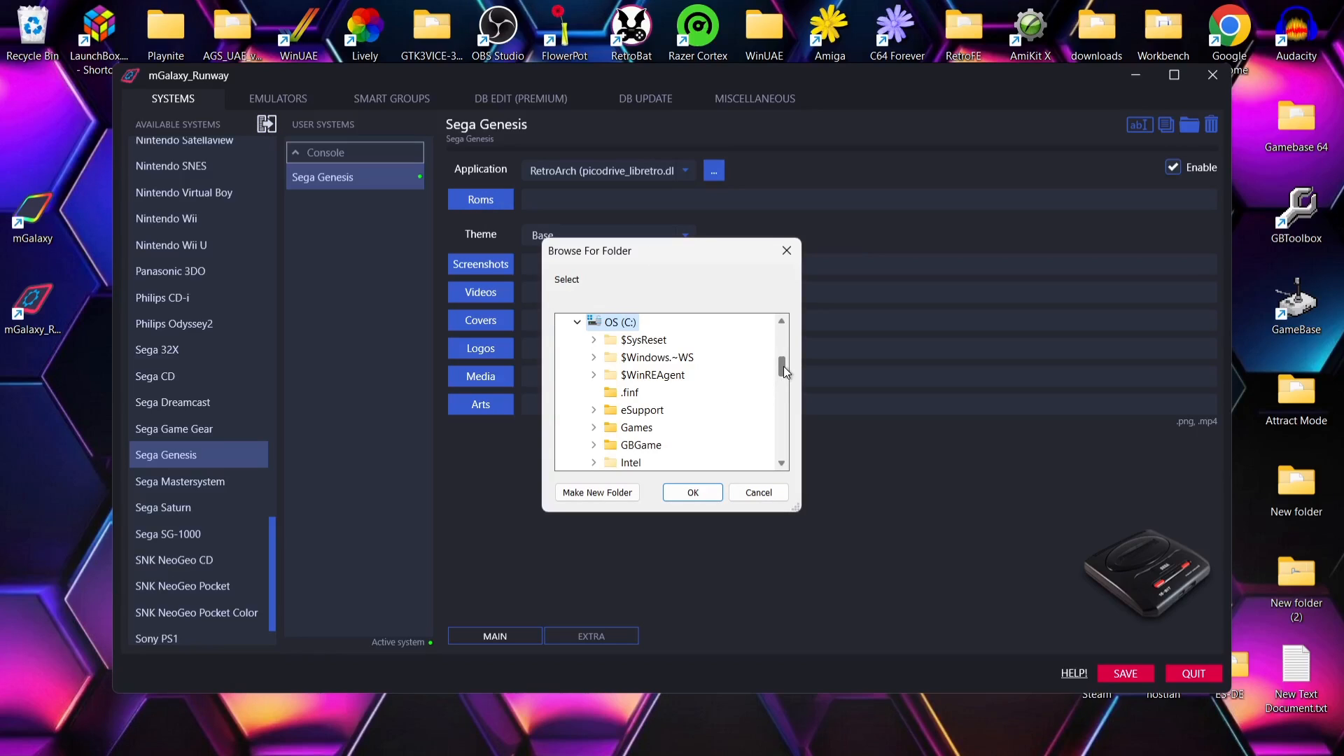
drag(784, 367, 783, 335)
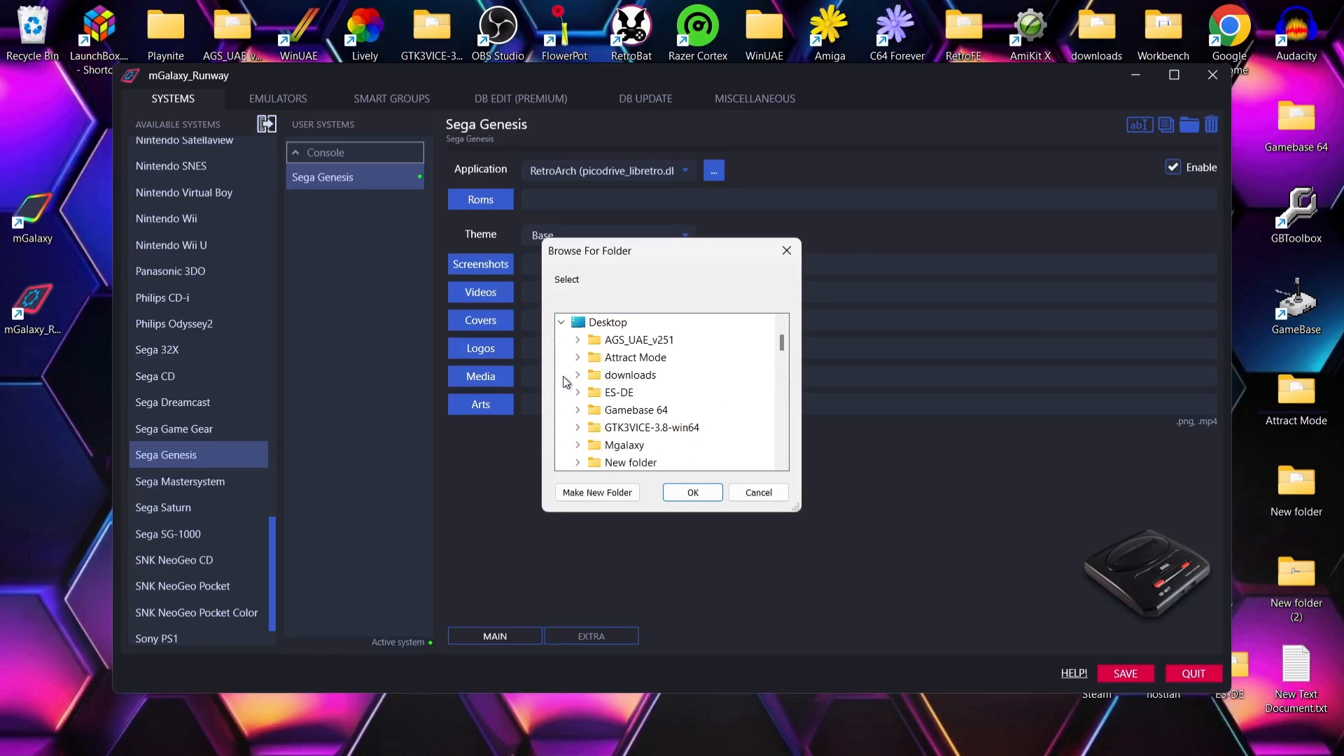
click(578, 446)
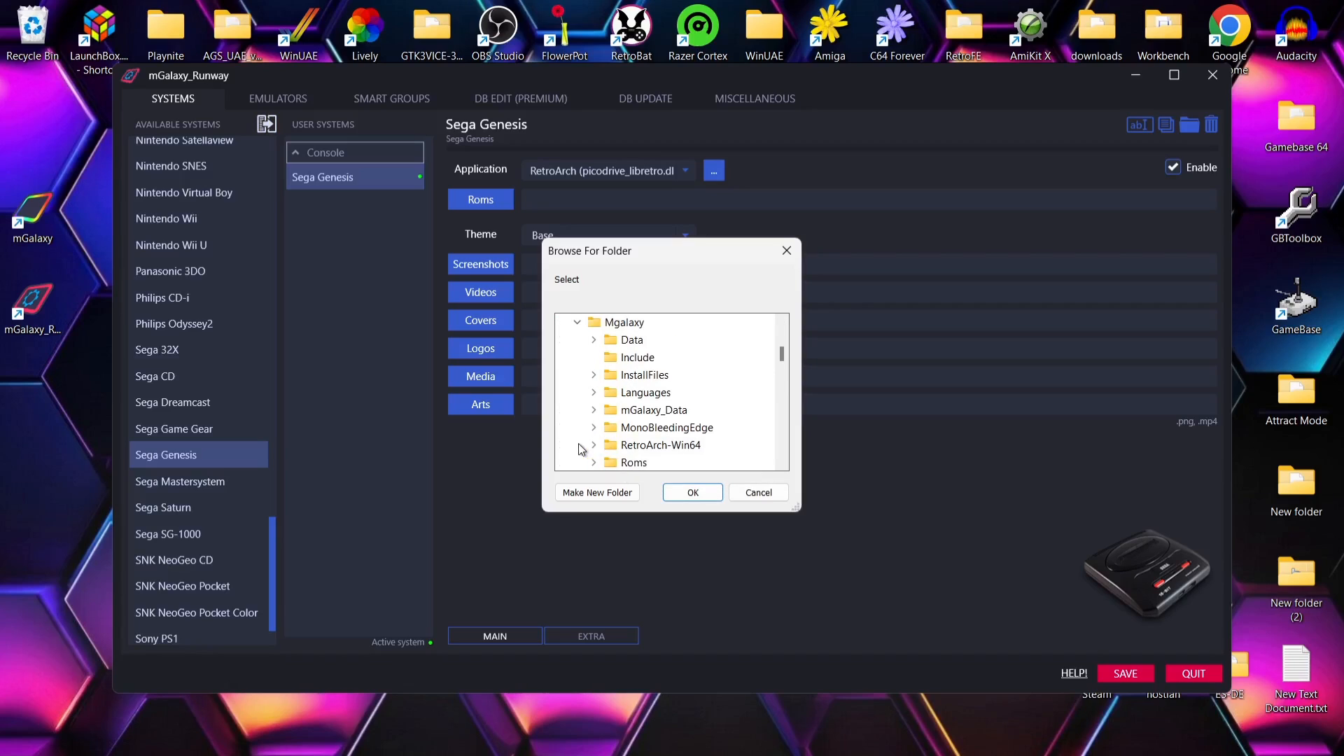
click(594, 462)
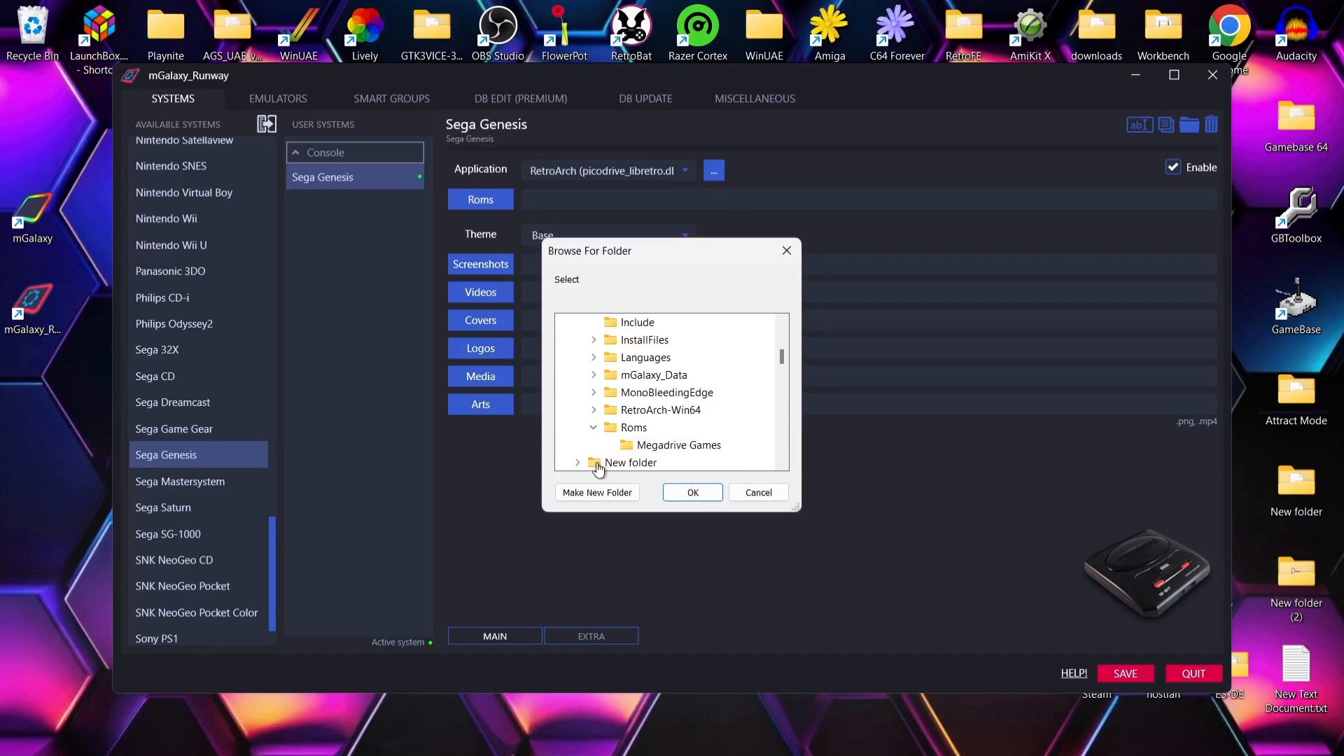
click(691, 446)
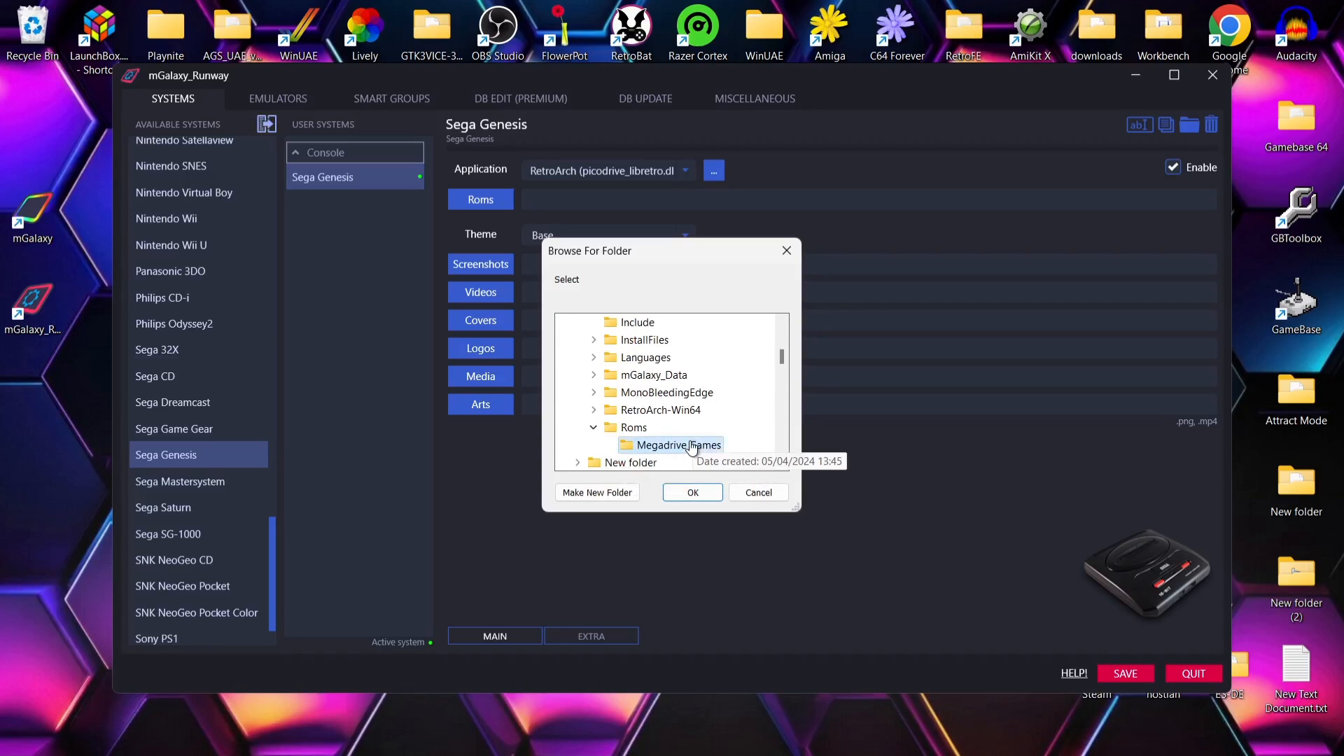
click(703, 494)
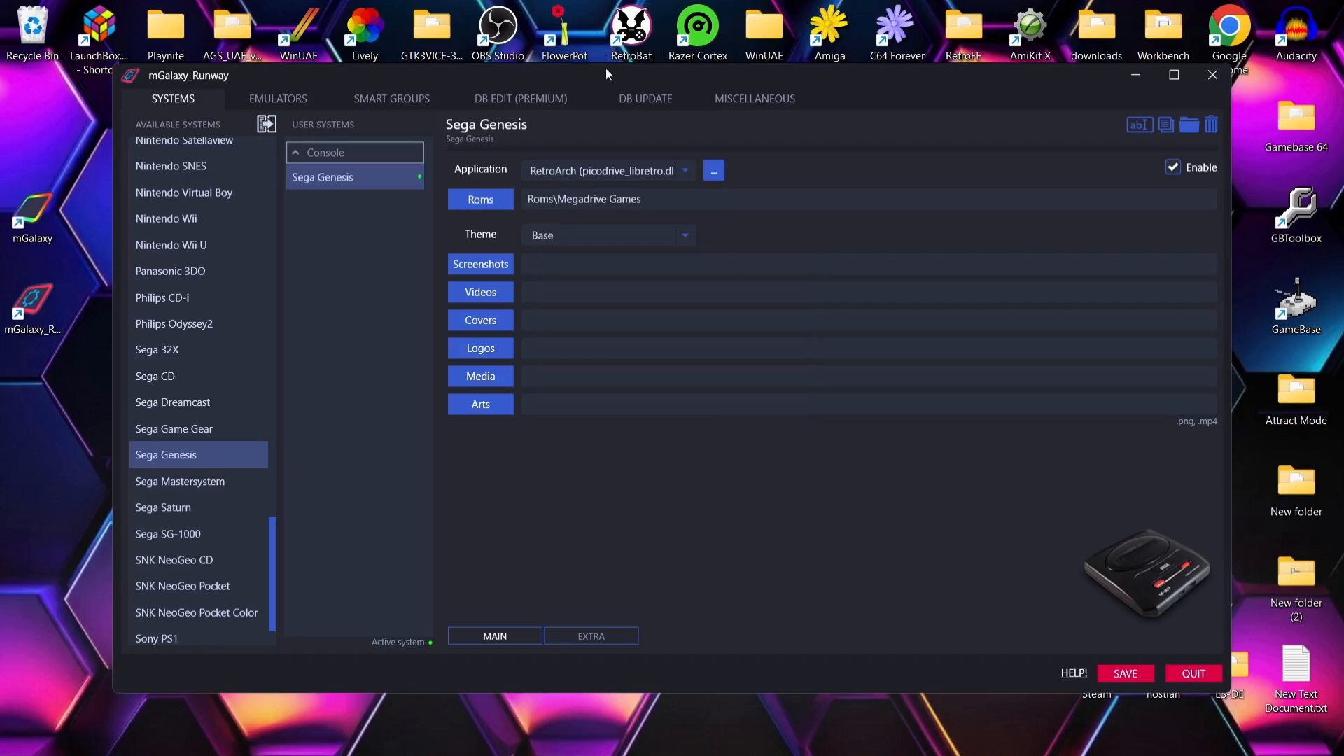
drag(608, 73, 925, 107)
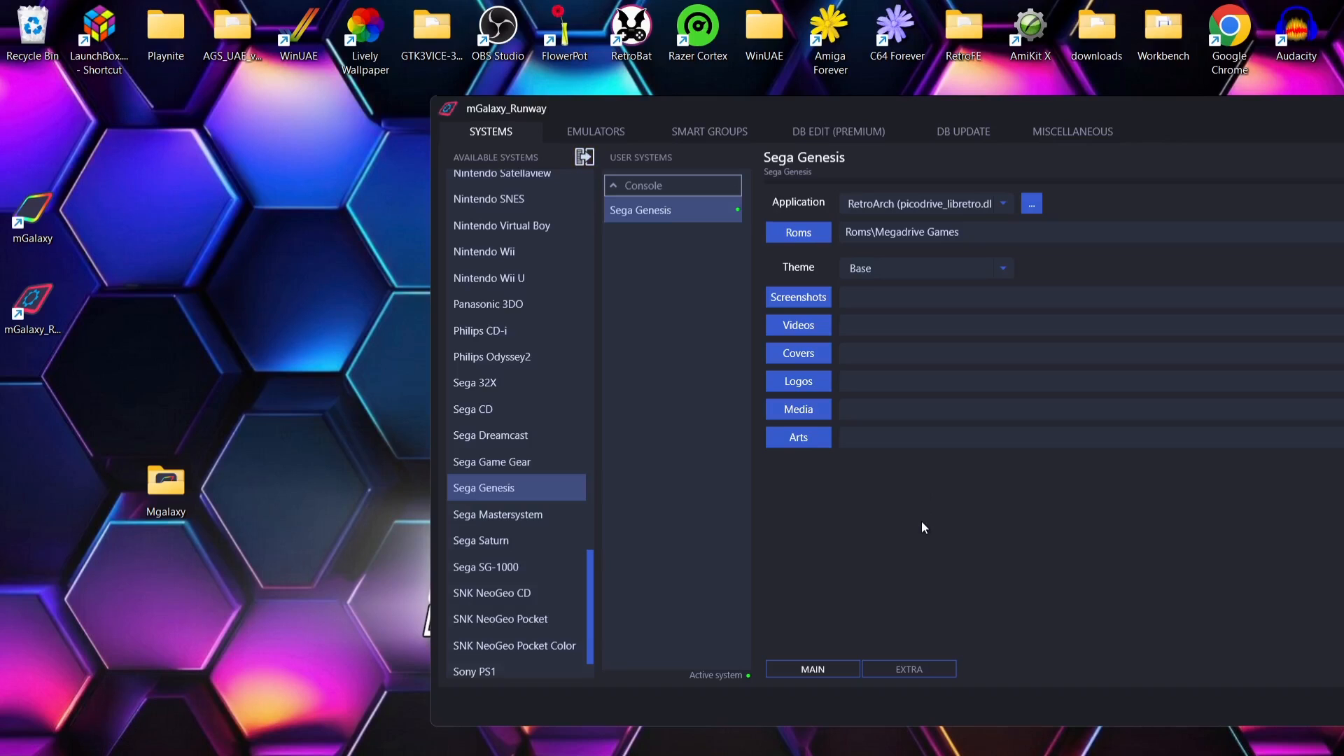
Create a new folder named art inside Mgalaxy.
double_click(175, 494)
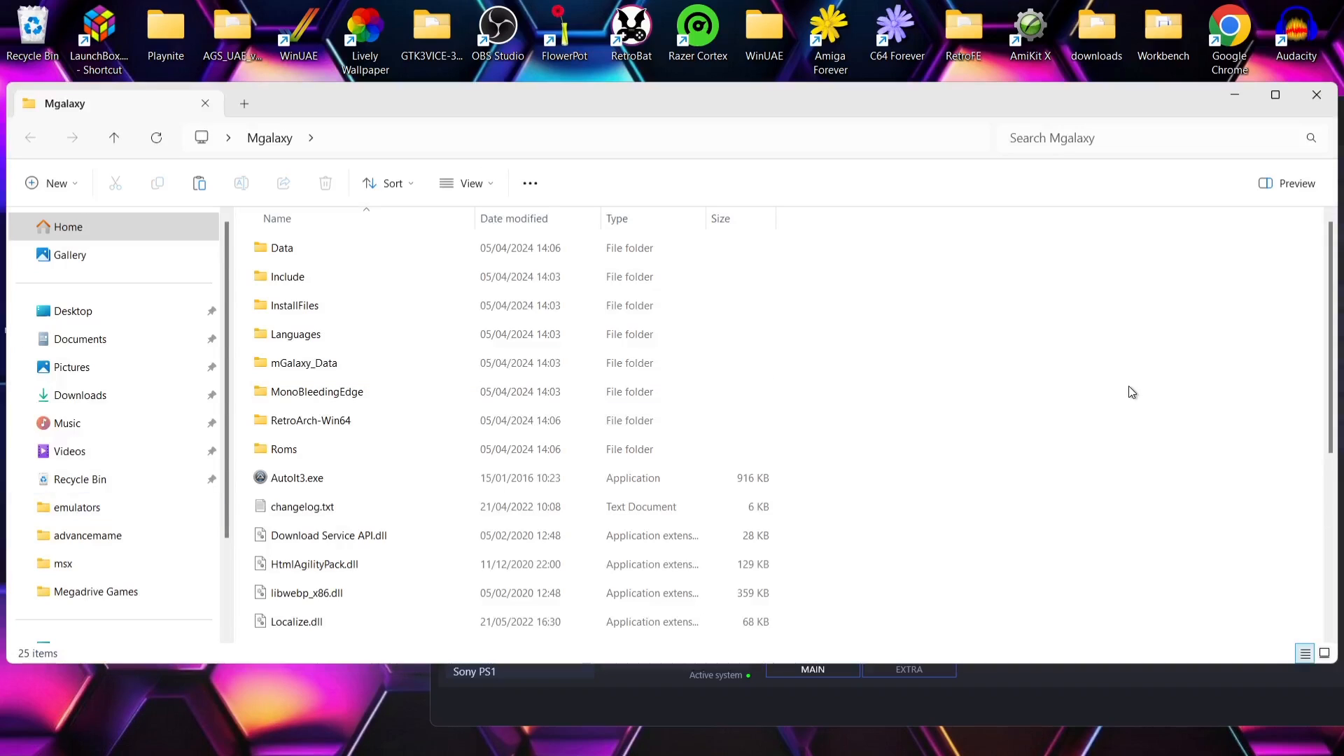
right_click(1105, 389)
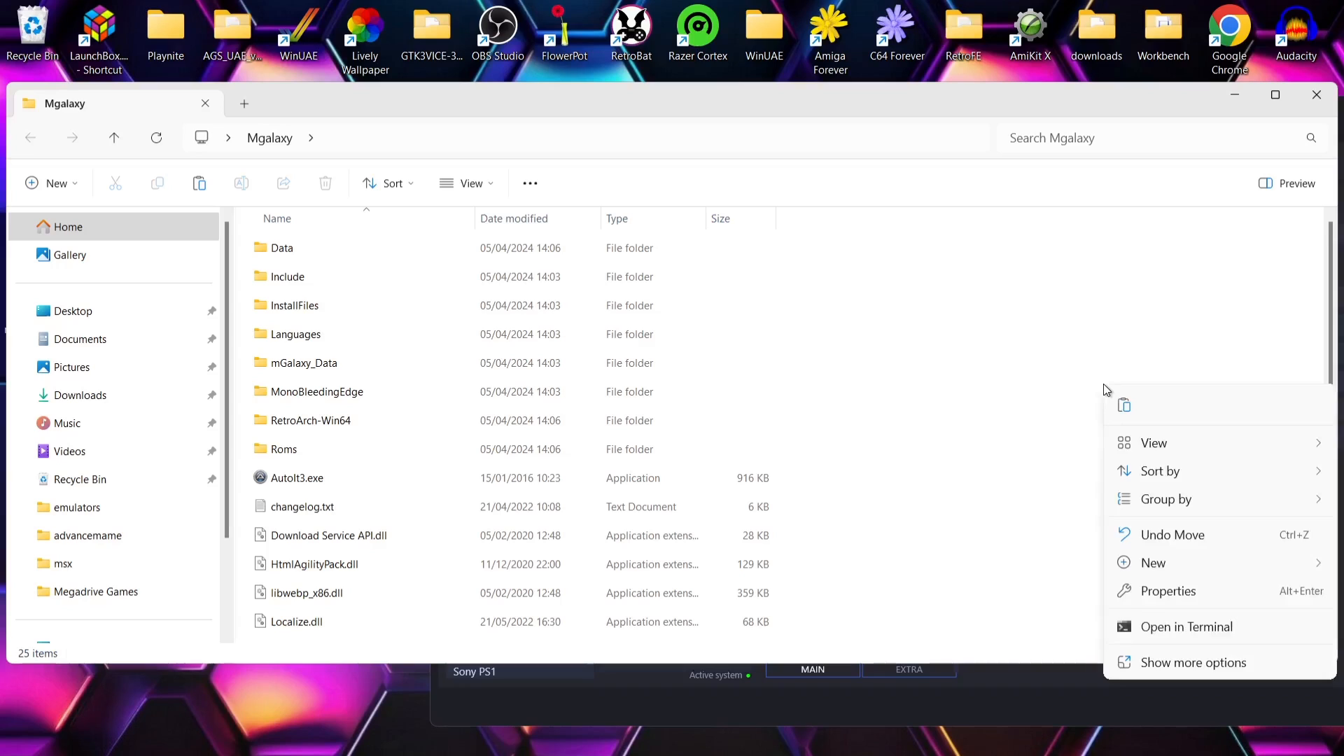
mouse_move(1171, 567)
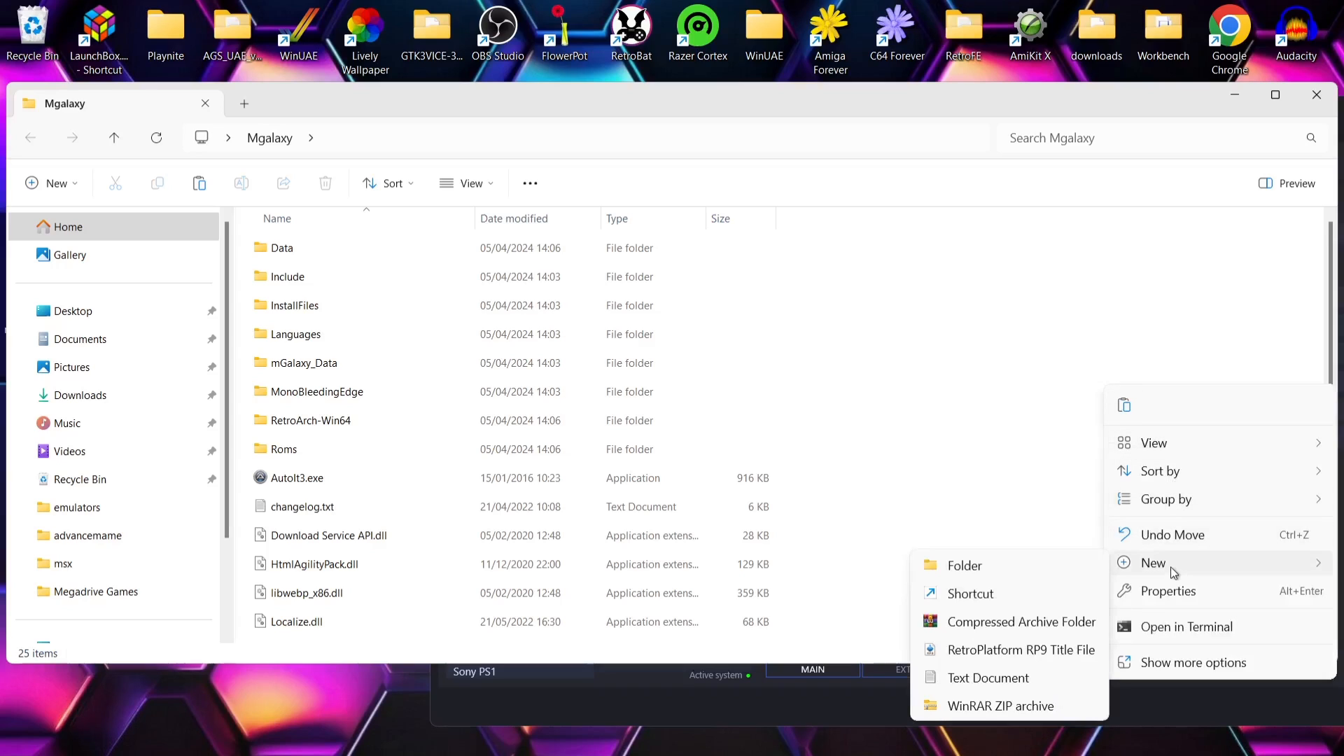
click(998, 571)
text(art)
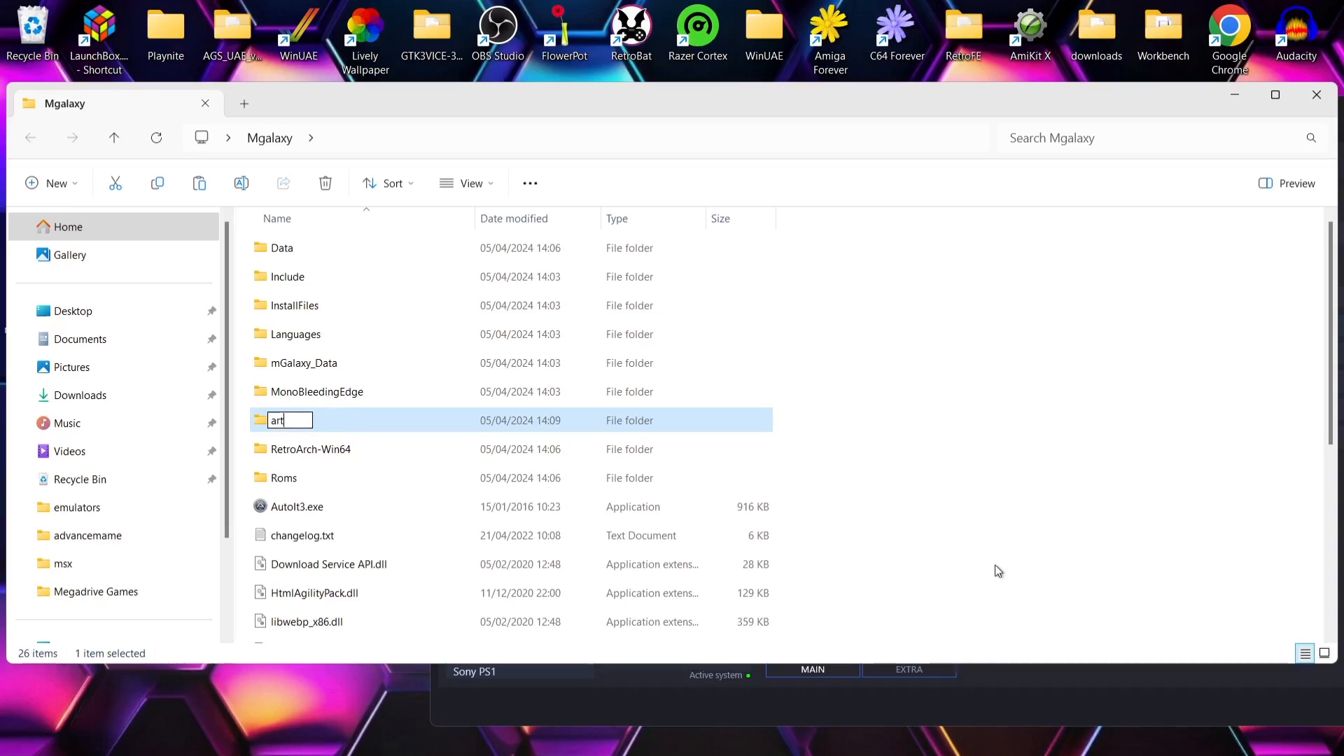
key(Return)
Create a megadrive folder inside art and open it.
double_click(559, 414)
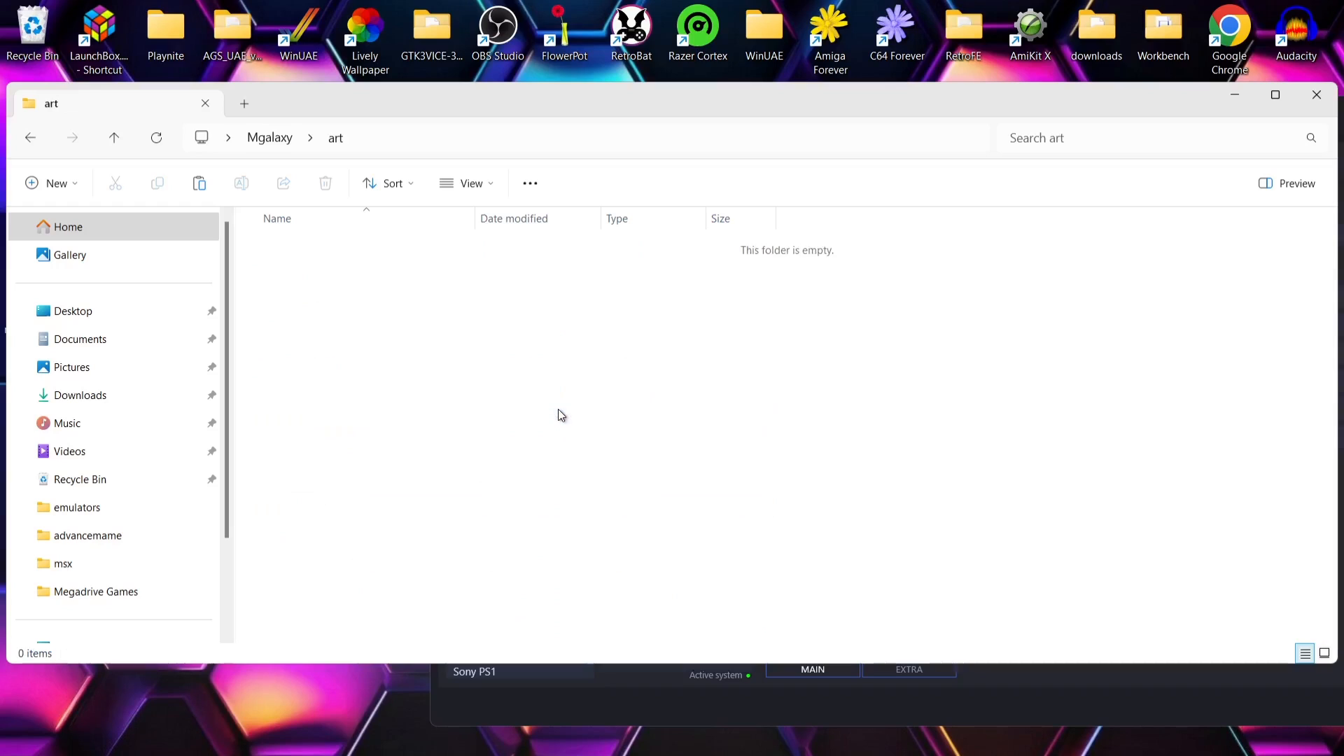
right_click(456, 323)
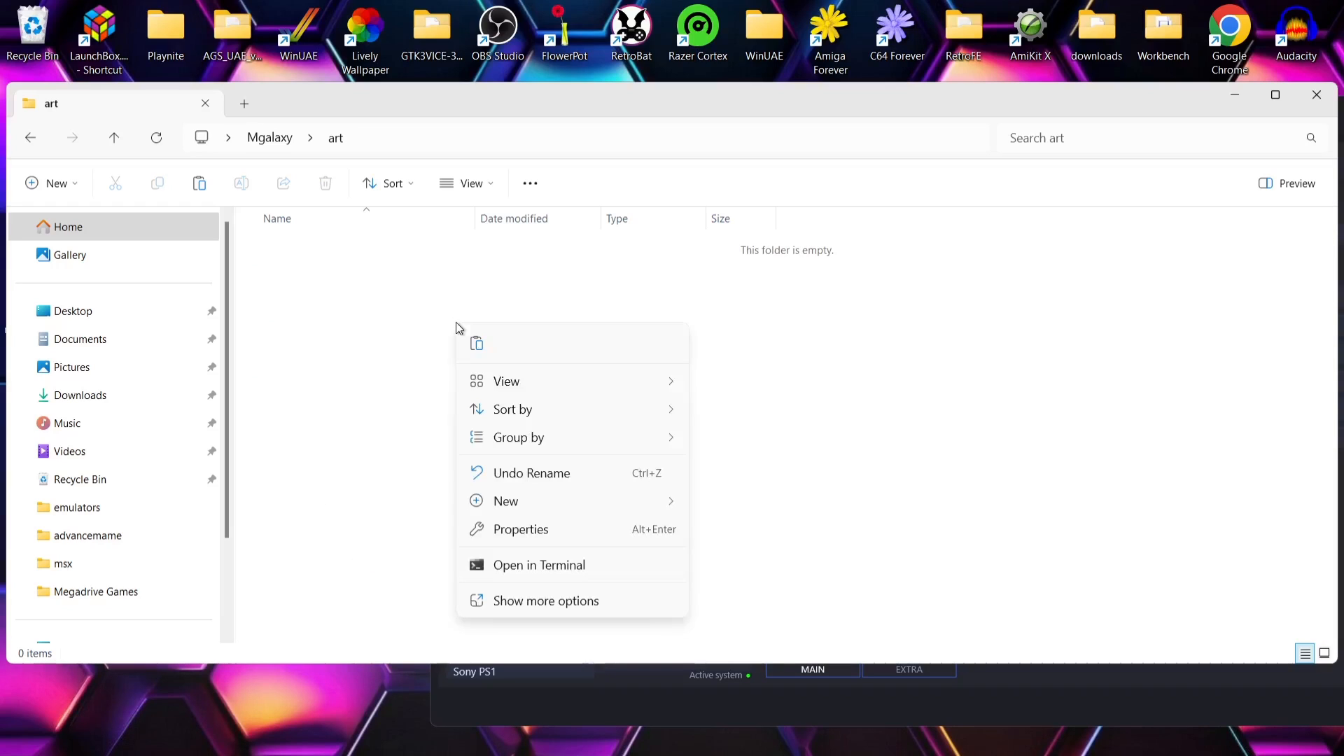
mouse_move(570, 501)
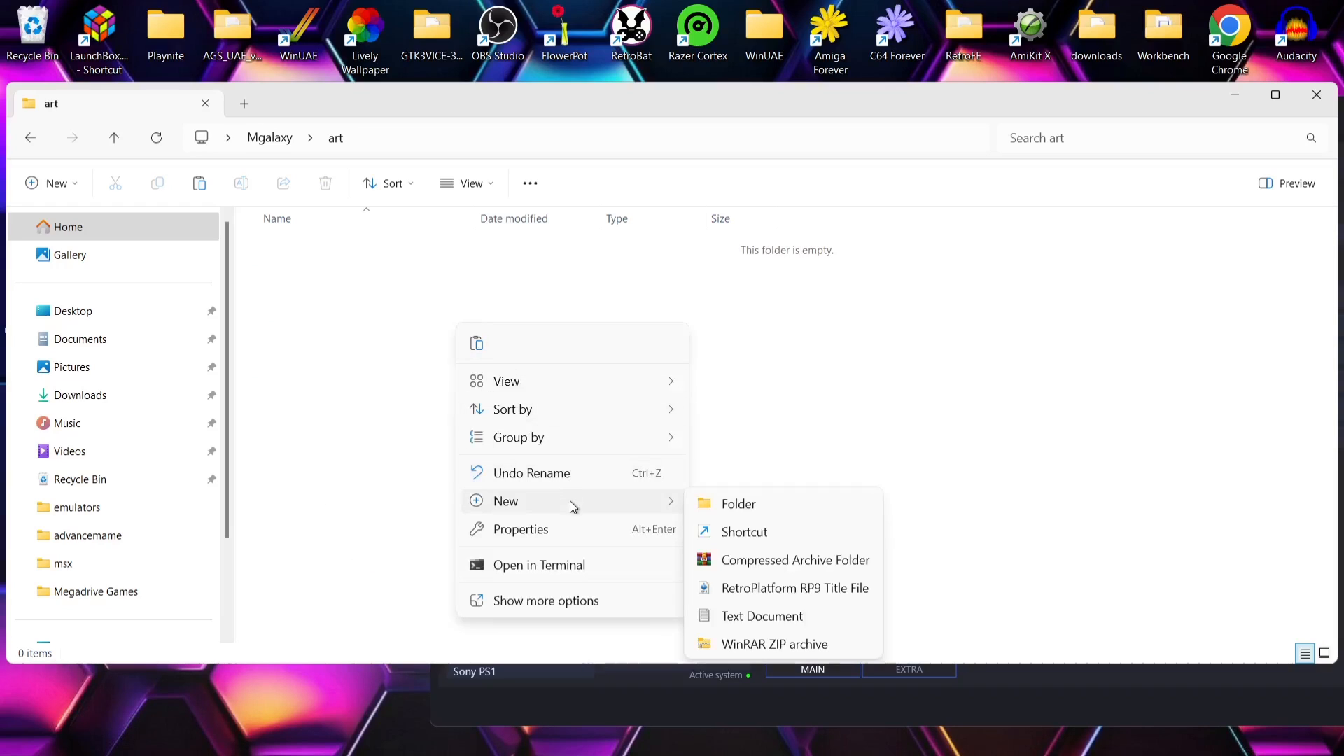
click(758, 505)
text(ega)
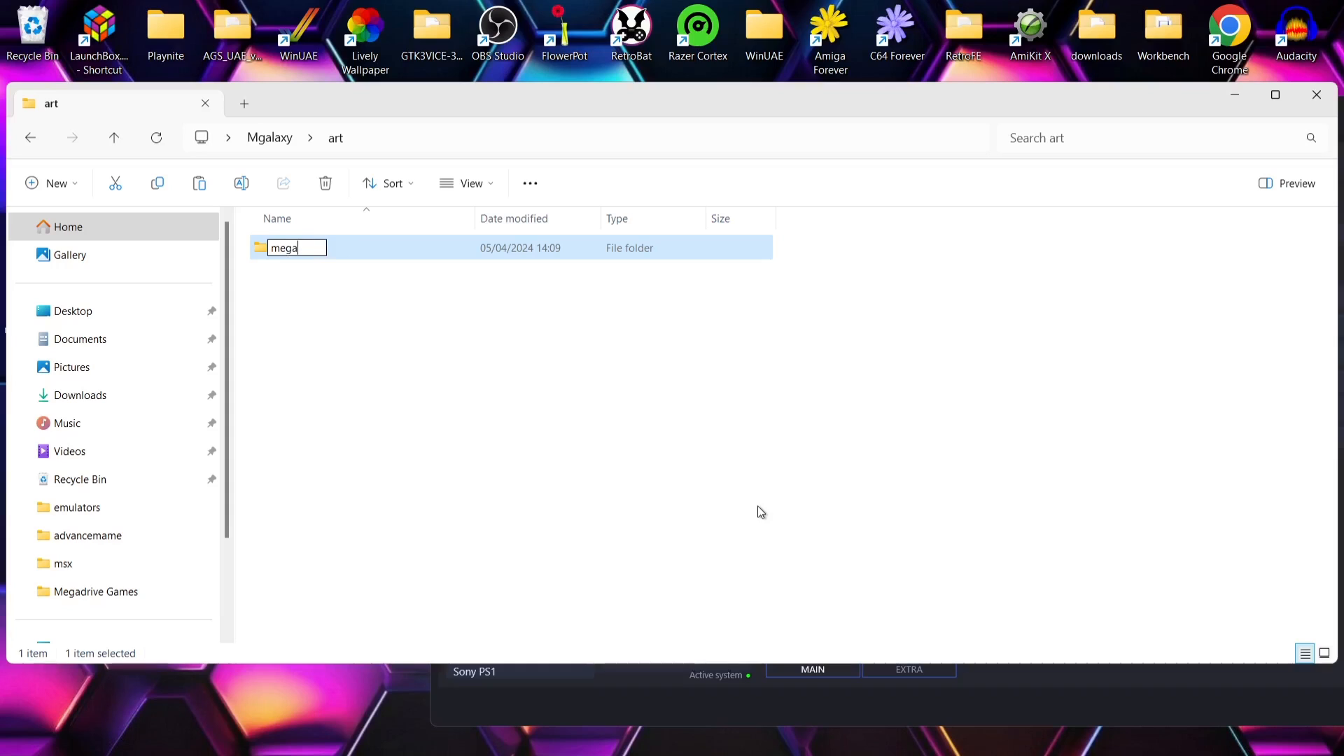
text(drive)
key(Return)
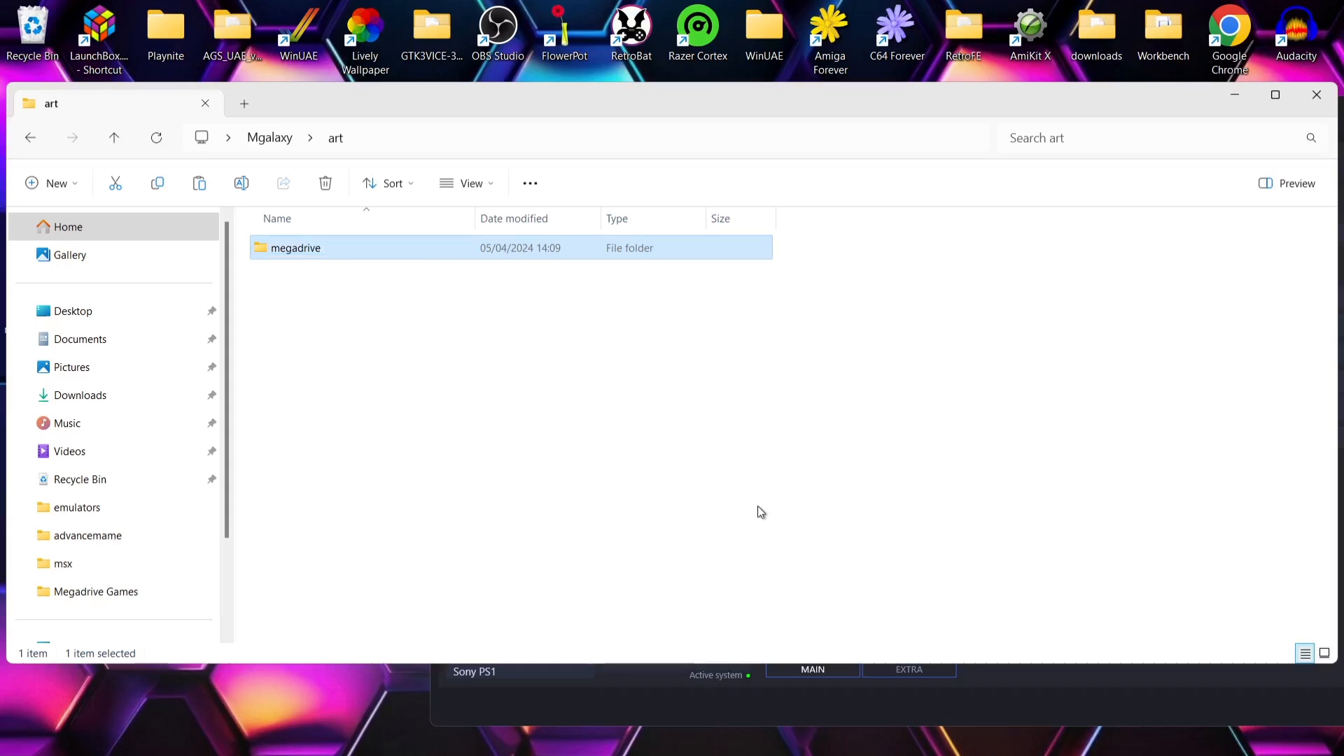
double_click(313, 251)
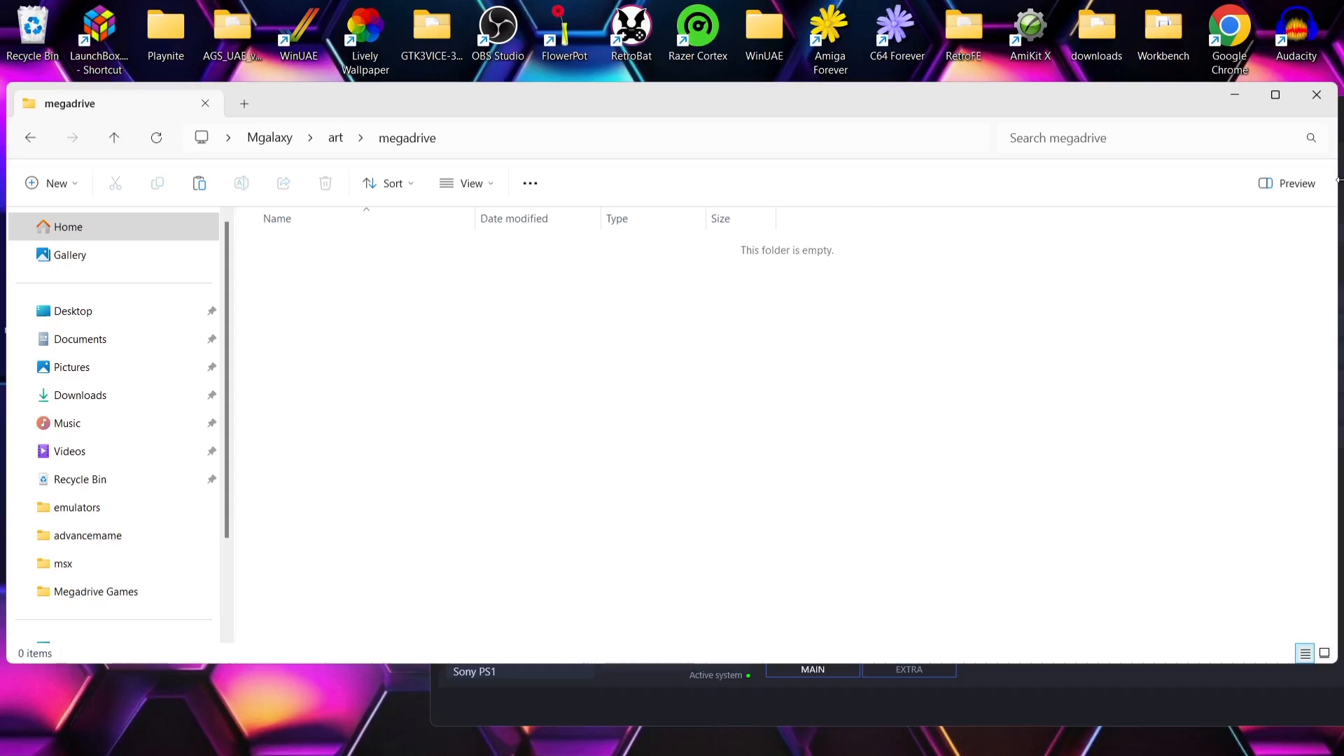
drag(1337, 181, 622, 283)
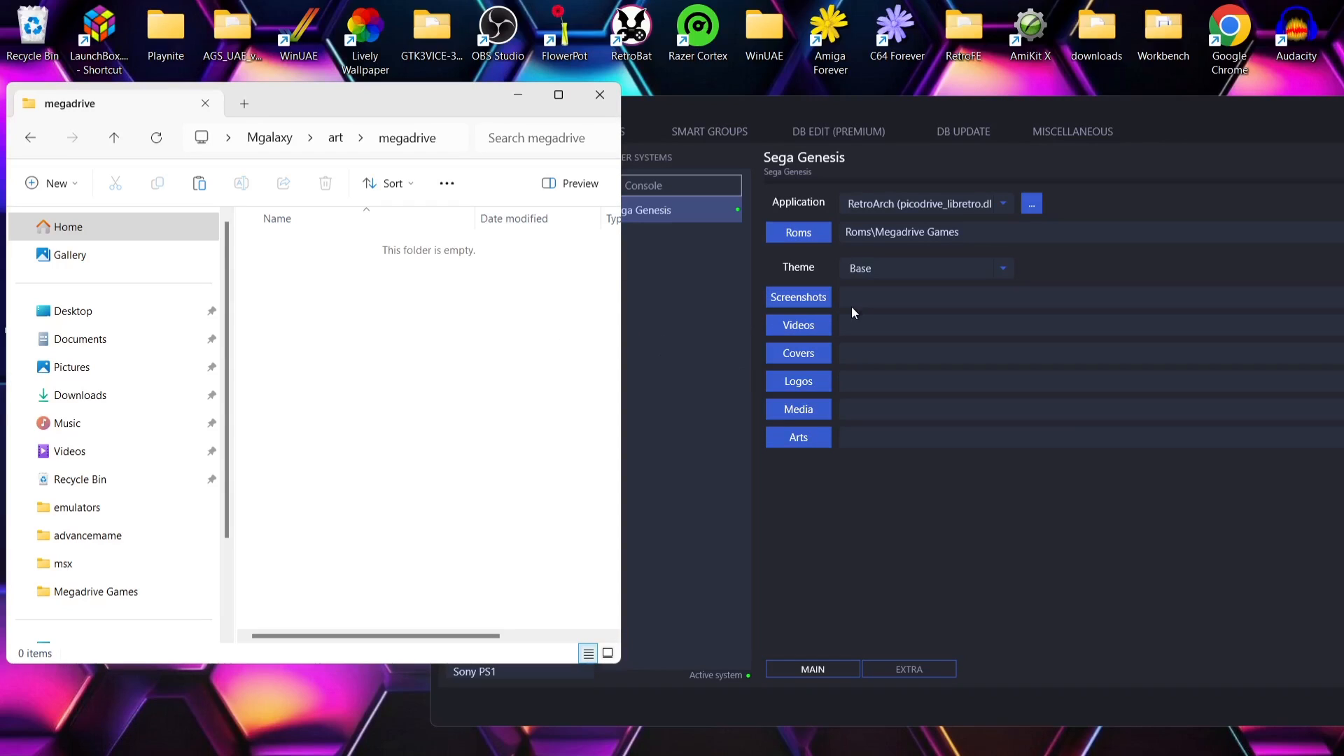
Create the screenshots and videos folders inside megadrive.
right_click(363, 353)
mouse_move(452, 529)
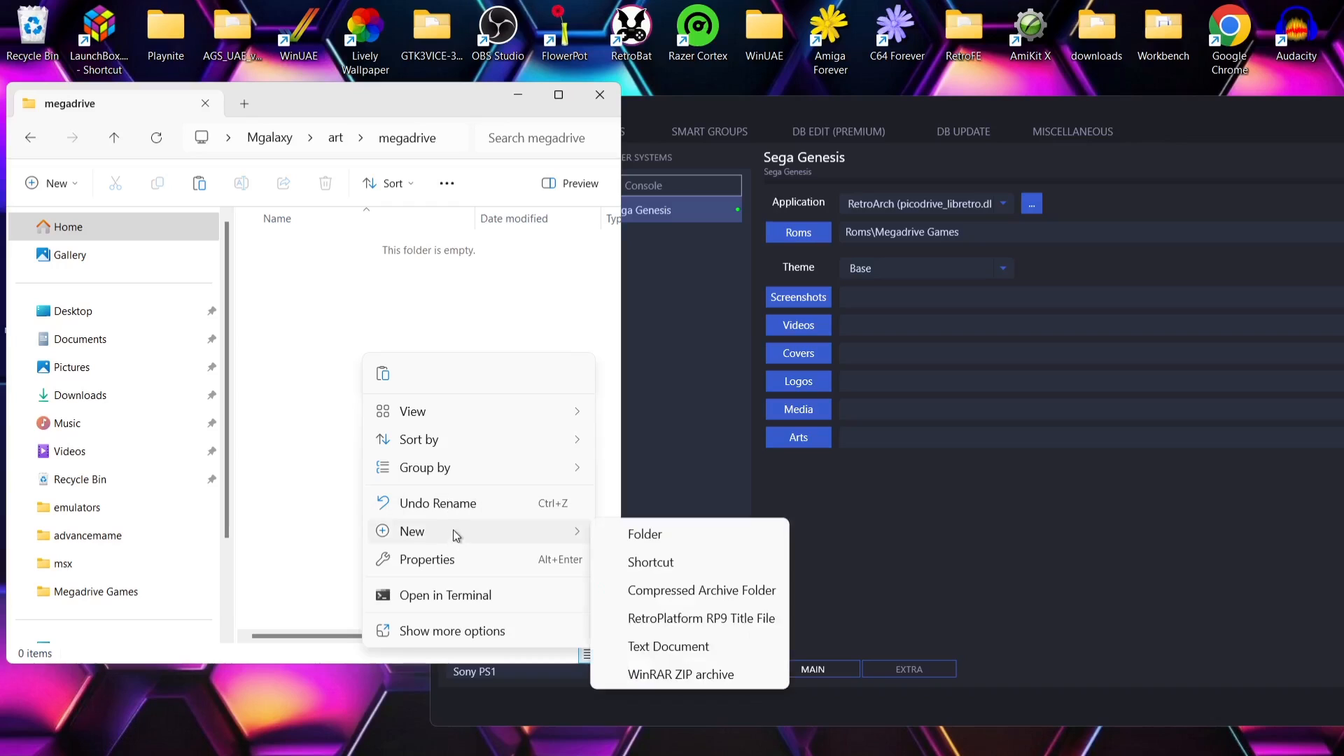
click(651, 539)
text(sc)
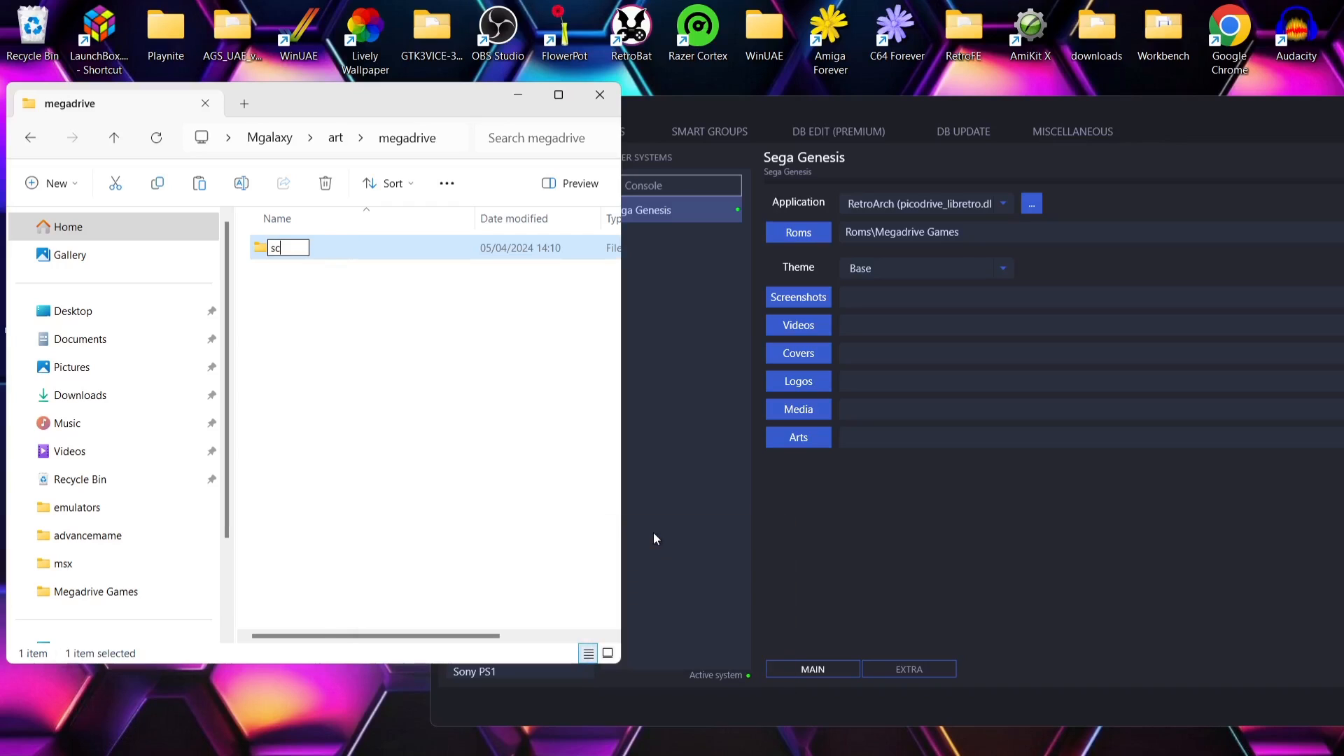
text(reenshots)
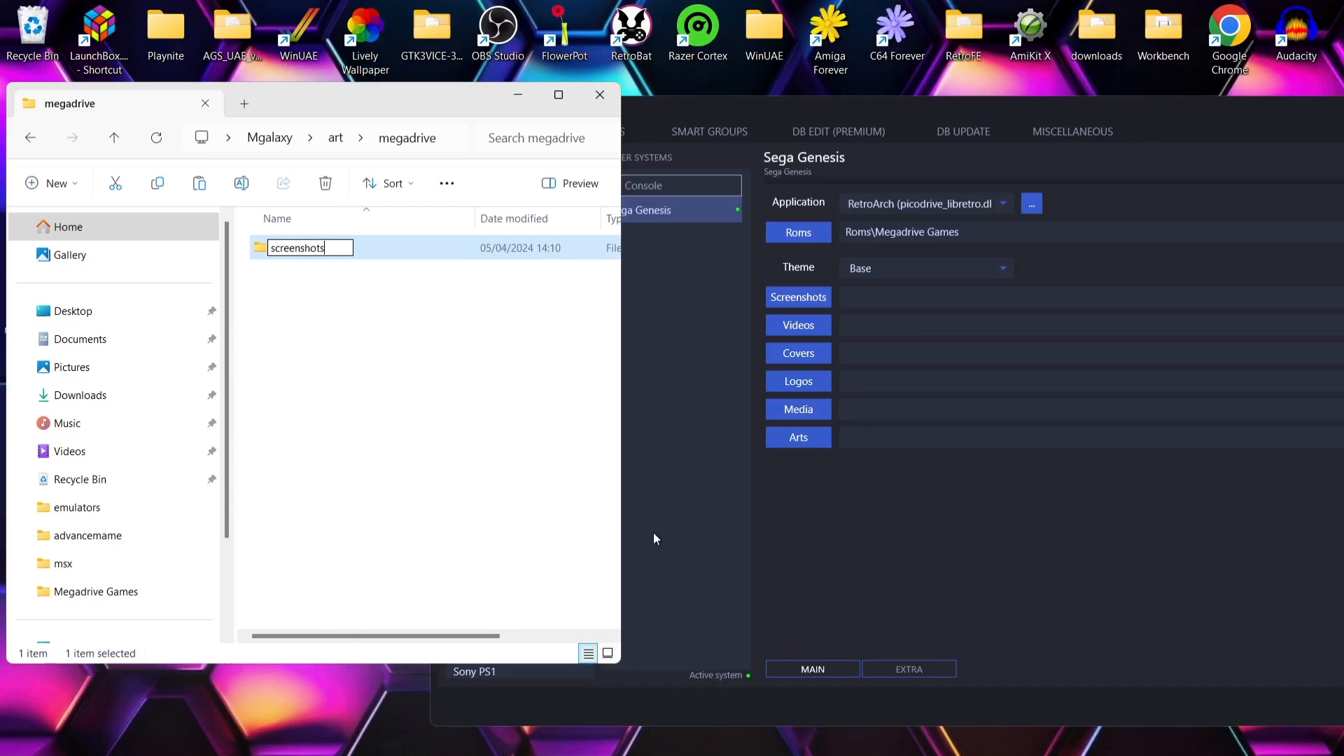
key(Return)
click(531, 421)
right_click(532, 421)
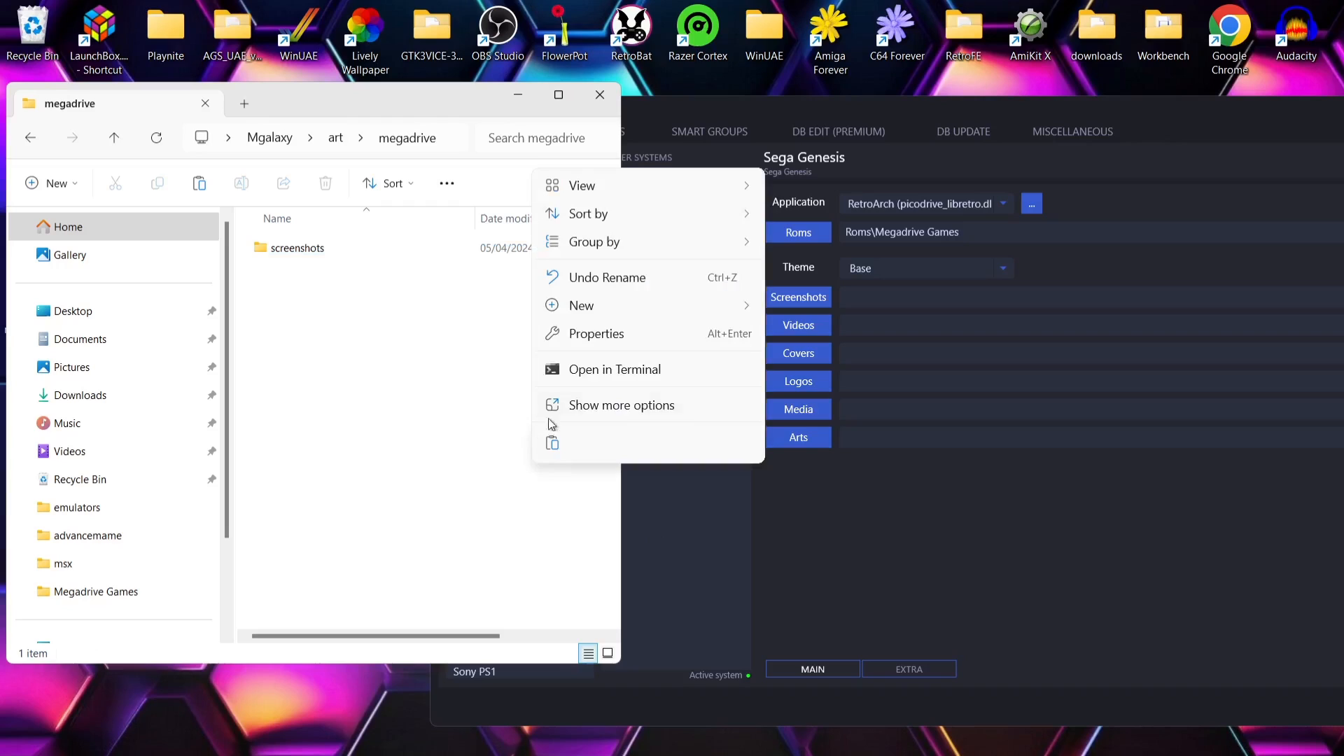
mouse_move(633, 308)
click(795, 306)
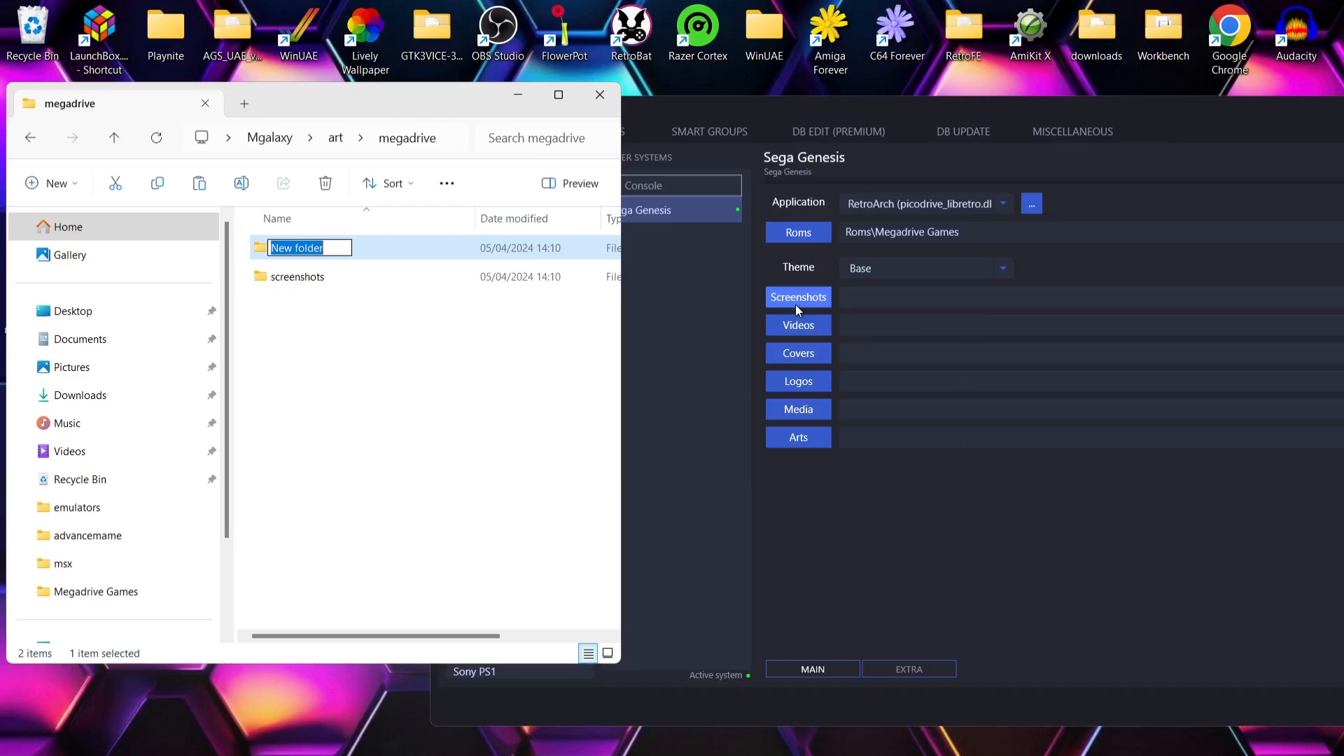
text(videos)
key(Return)
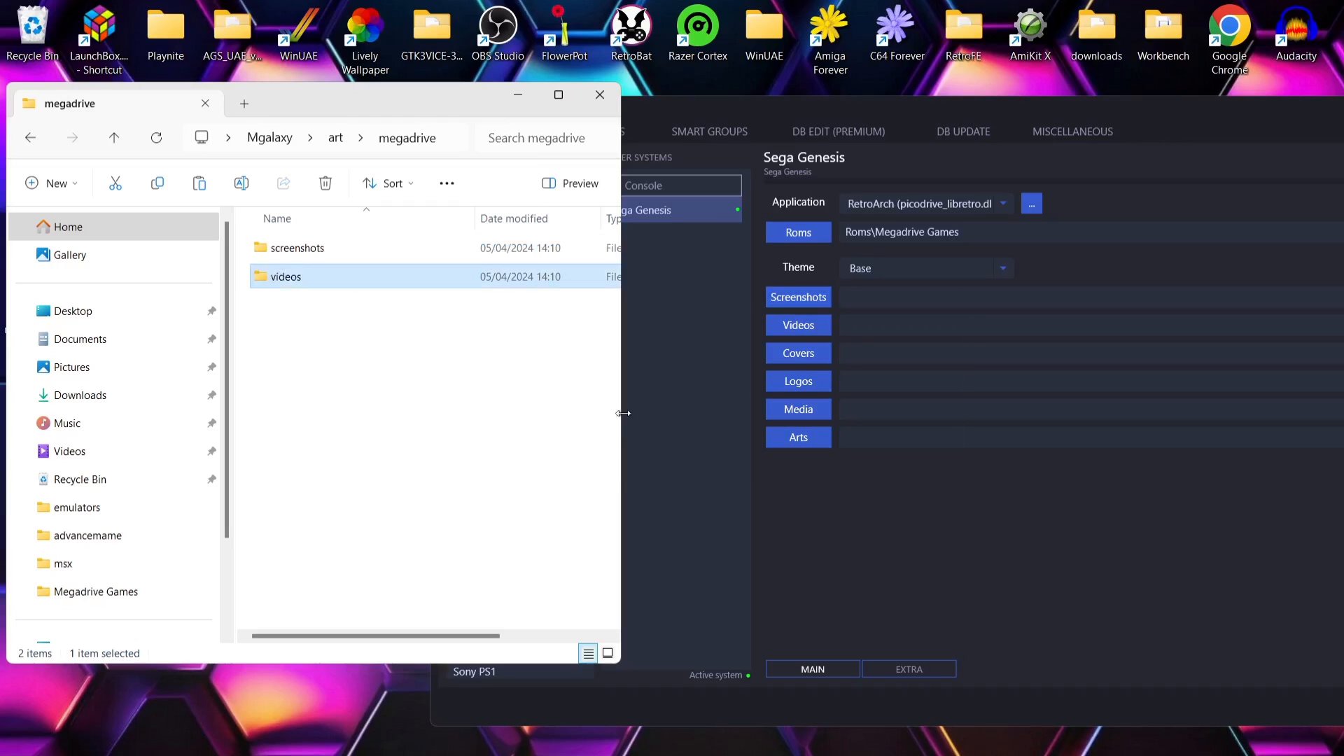
Create the covers and logos folders inside megadrive.
click(550, 421)
right_click(550, 421)
mouse_move(684, 308)
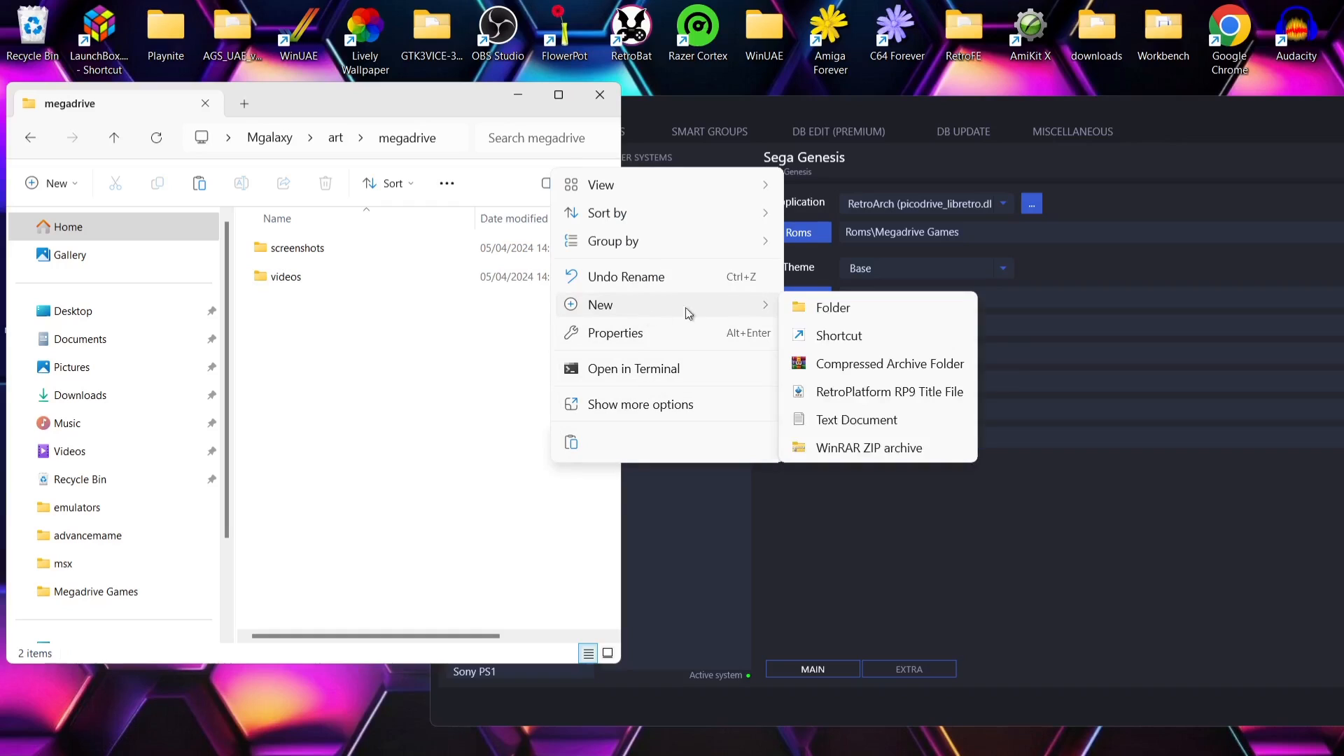
click(808, 305)
text(covers)
key(Return)
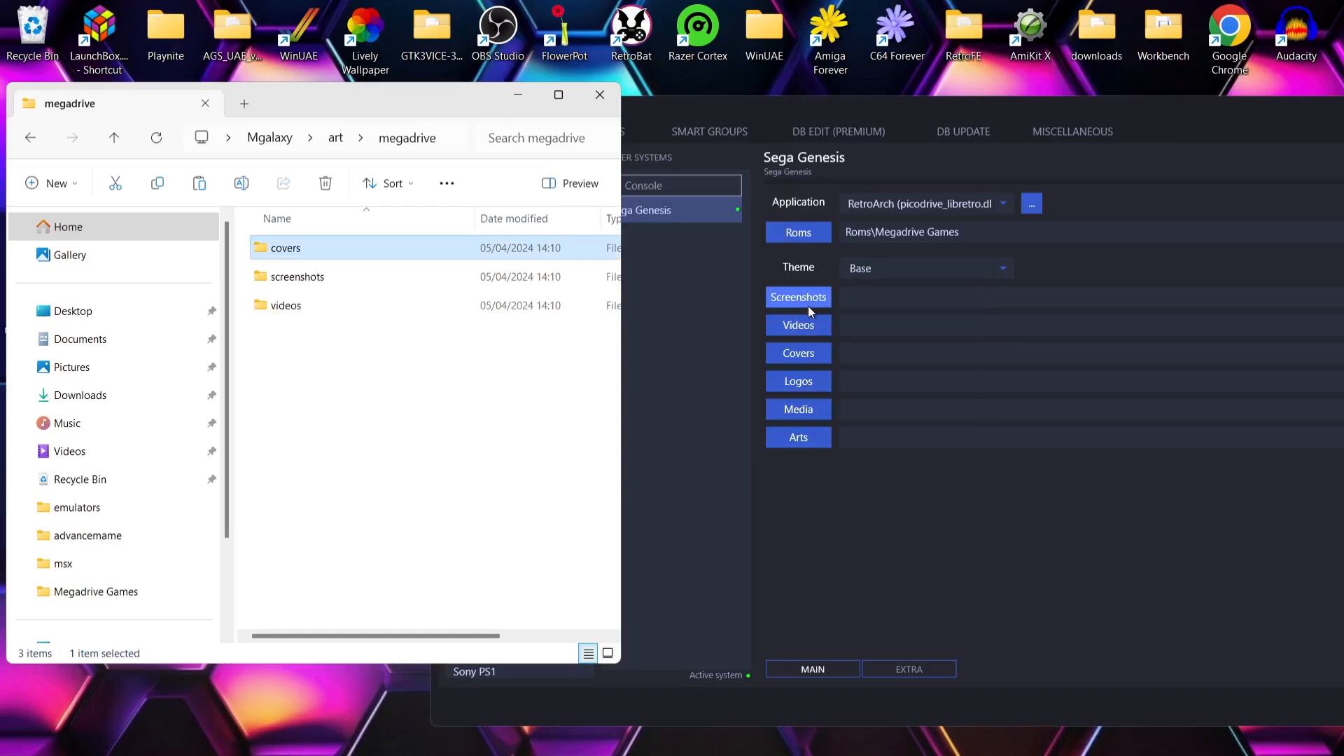
click(519, 384)
right_click(520, 383)
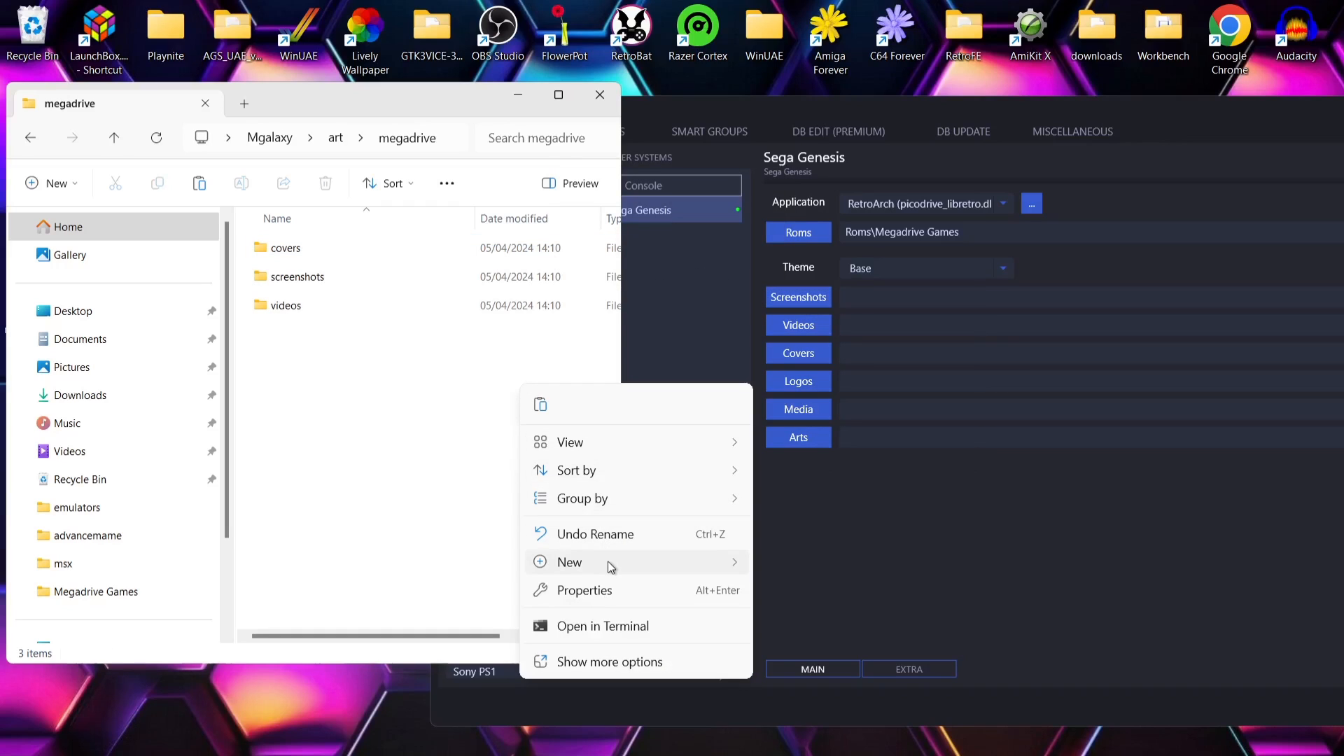
mouse_move(609, 562)
click(828, 566)
text(logos)
key(Return)
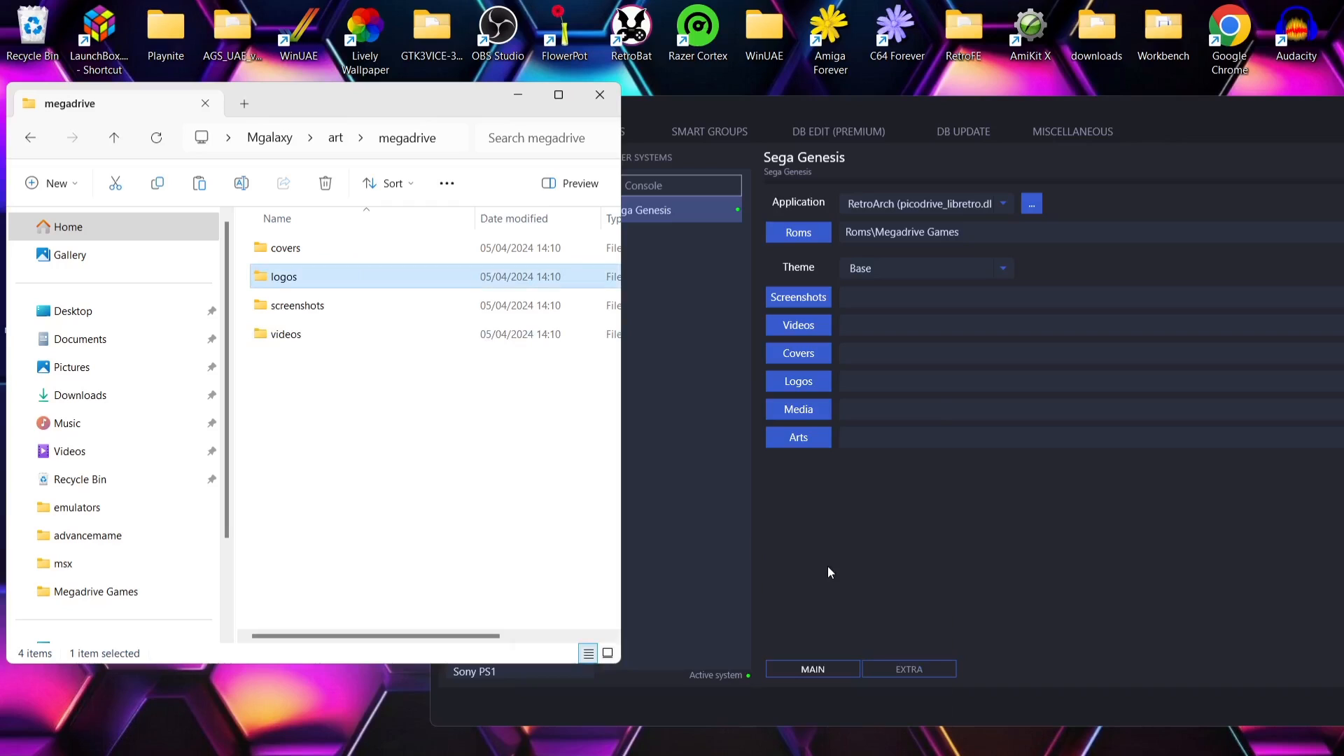
Create the media and arts folders inside megadrive.
right_click(481, 430)
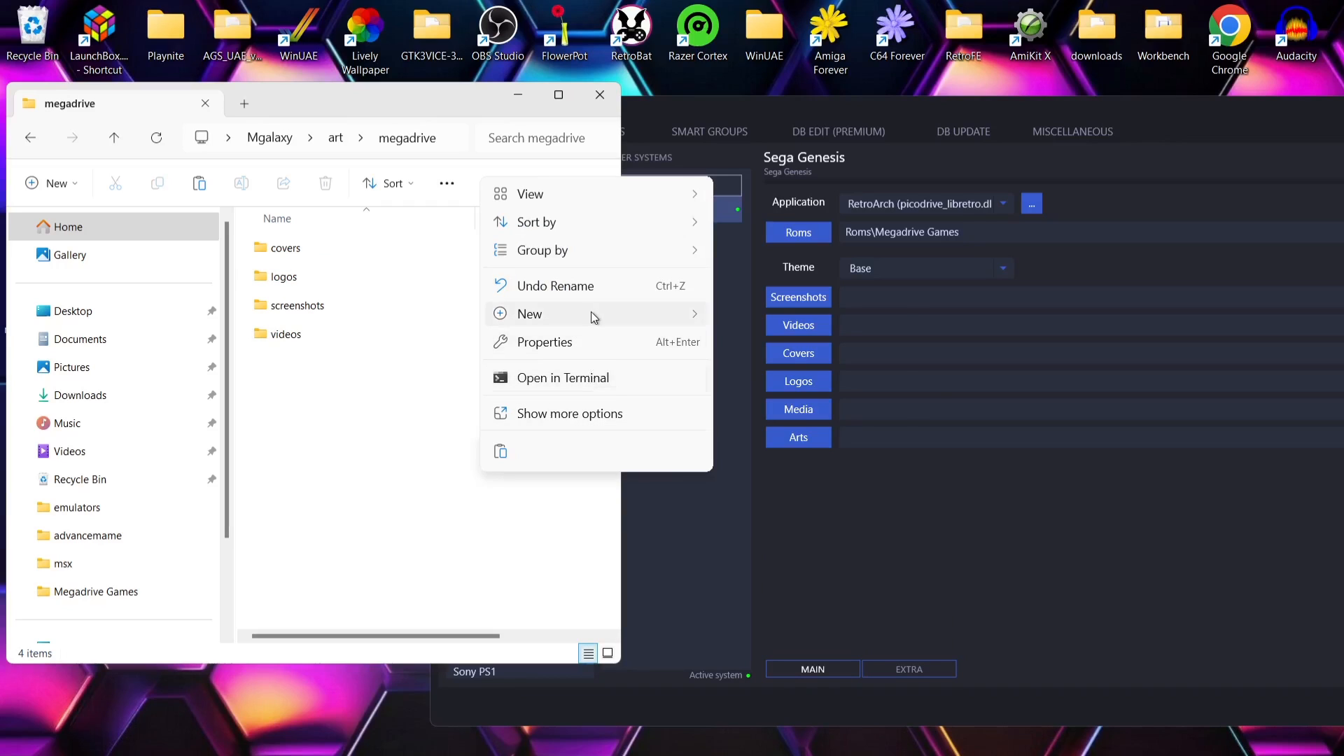
mouse_move(684, 313)
click(732, 319)
text(media)
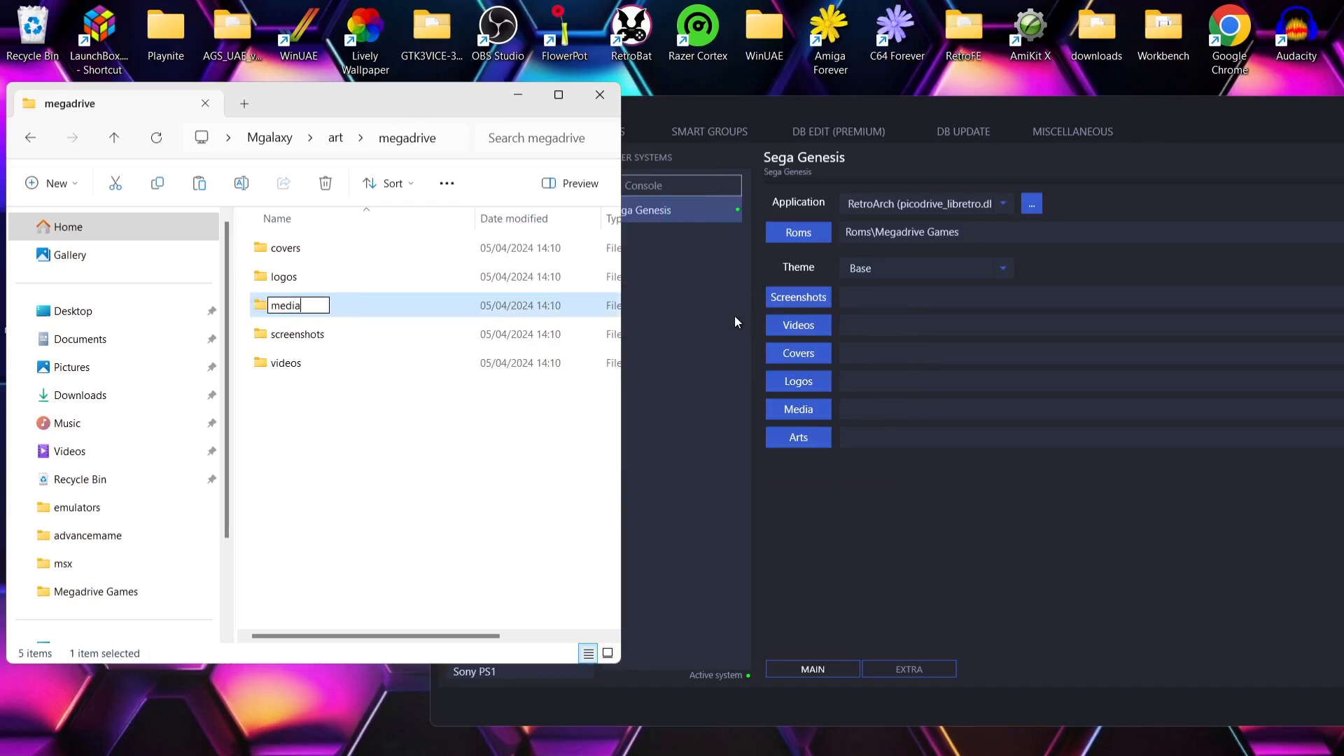
key(Return)
right_click(463, 448)
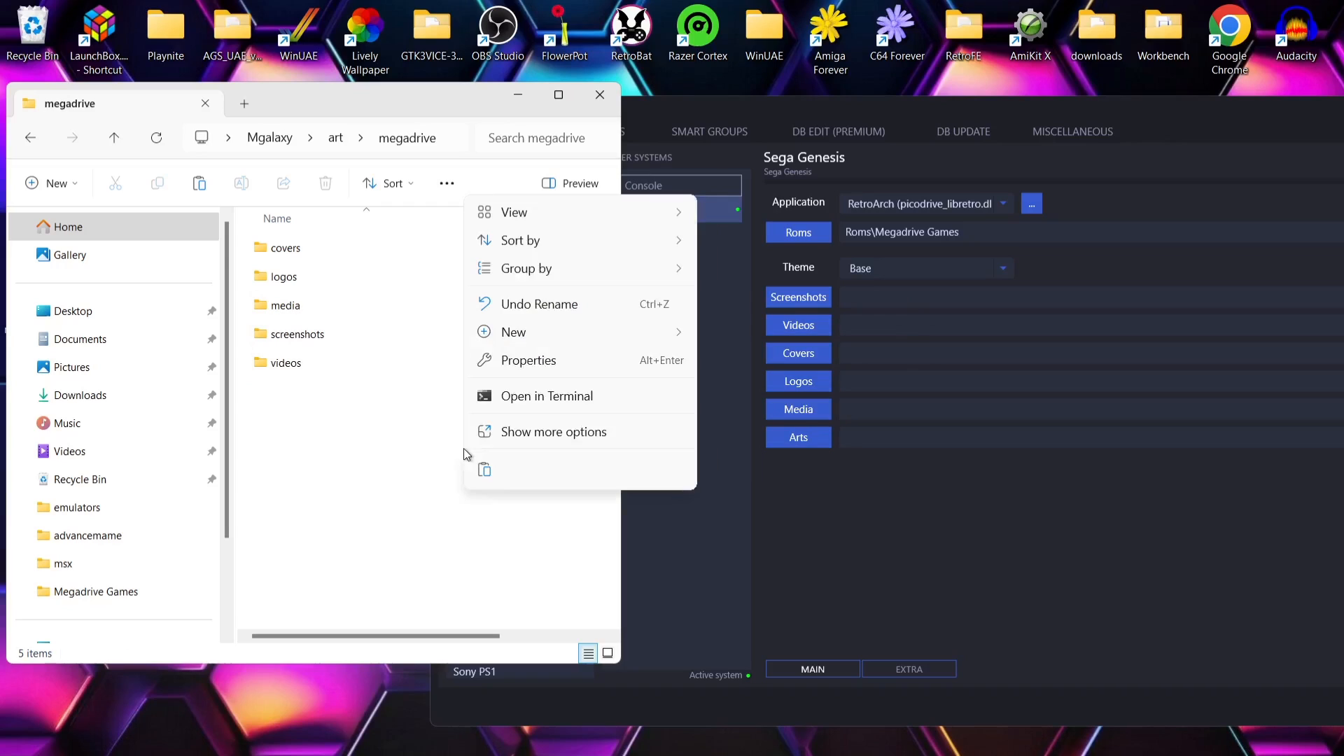
mouse_move(559, 329)
click(800, 336)
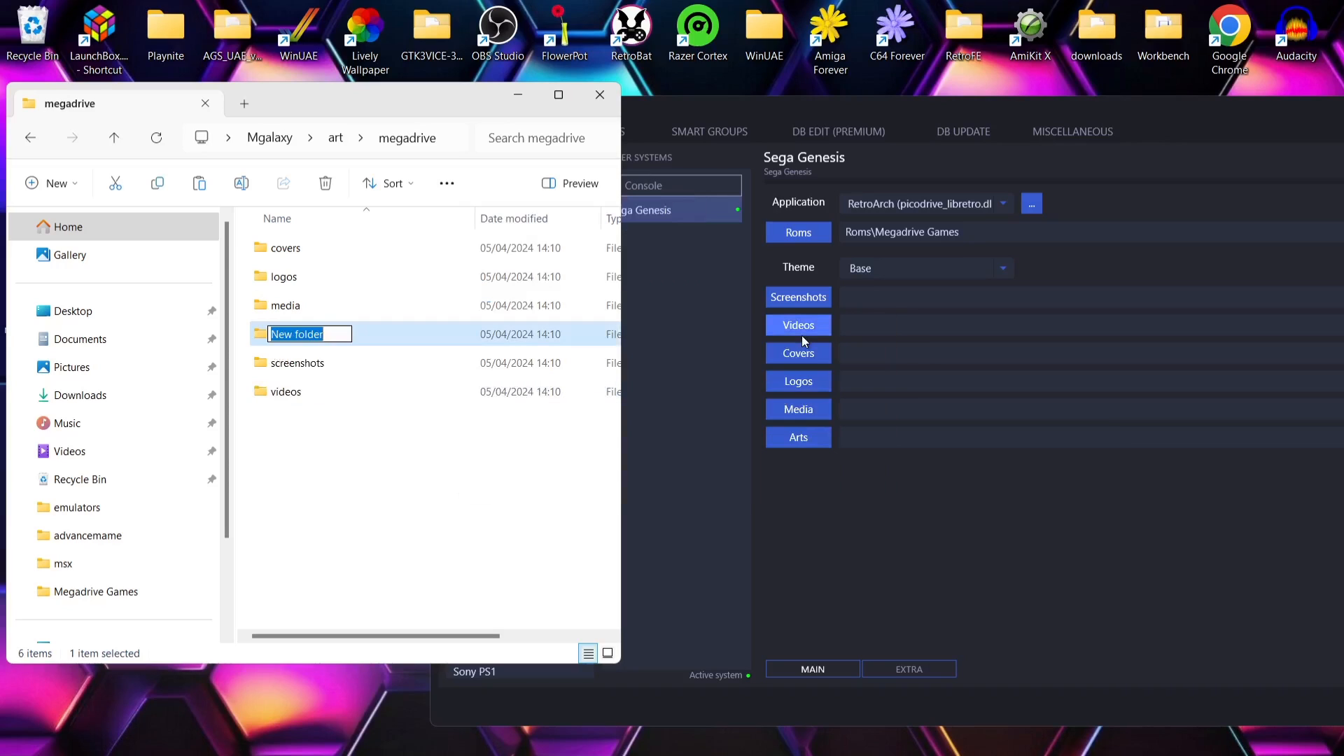
text(arts)
key(Return)
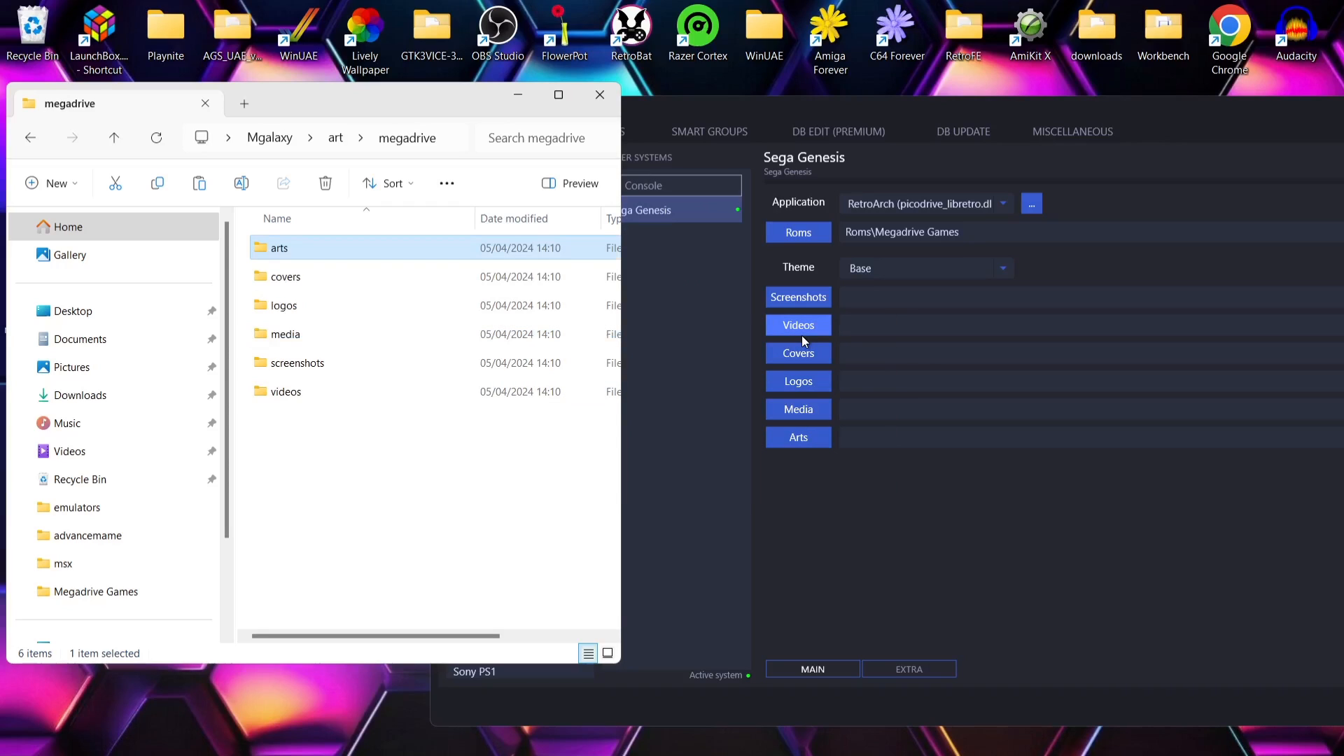
drag(960, 107, 822, 73)
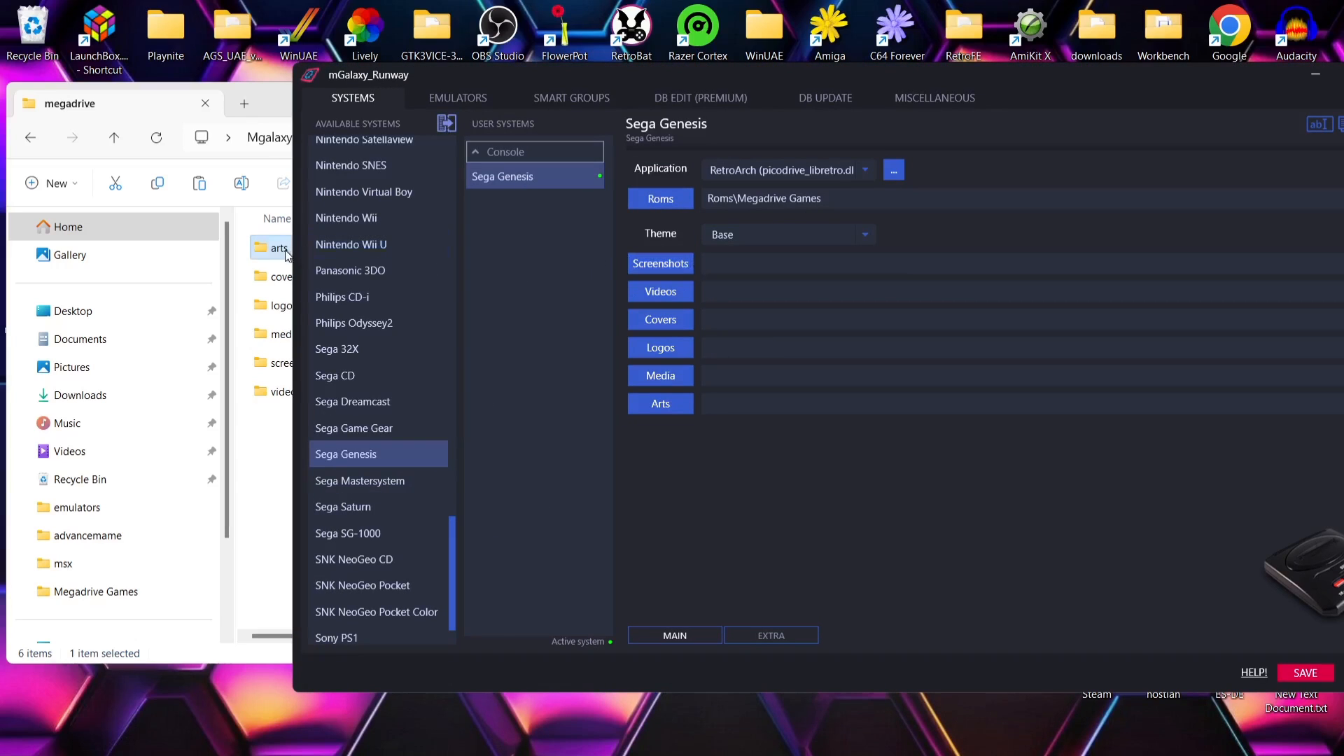
Copy the megadrive screenshots folder path into the Genesis Screenshots field.
click(271, 427)
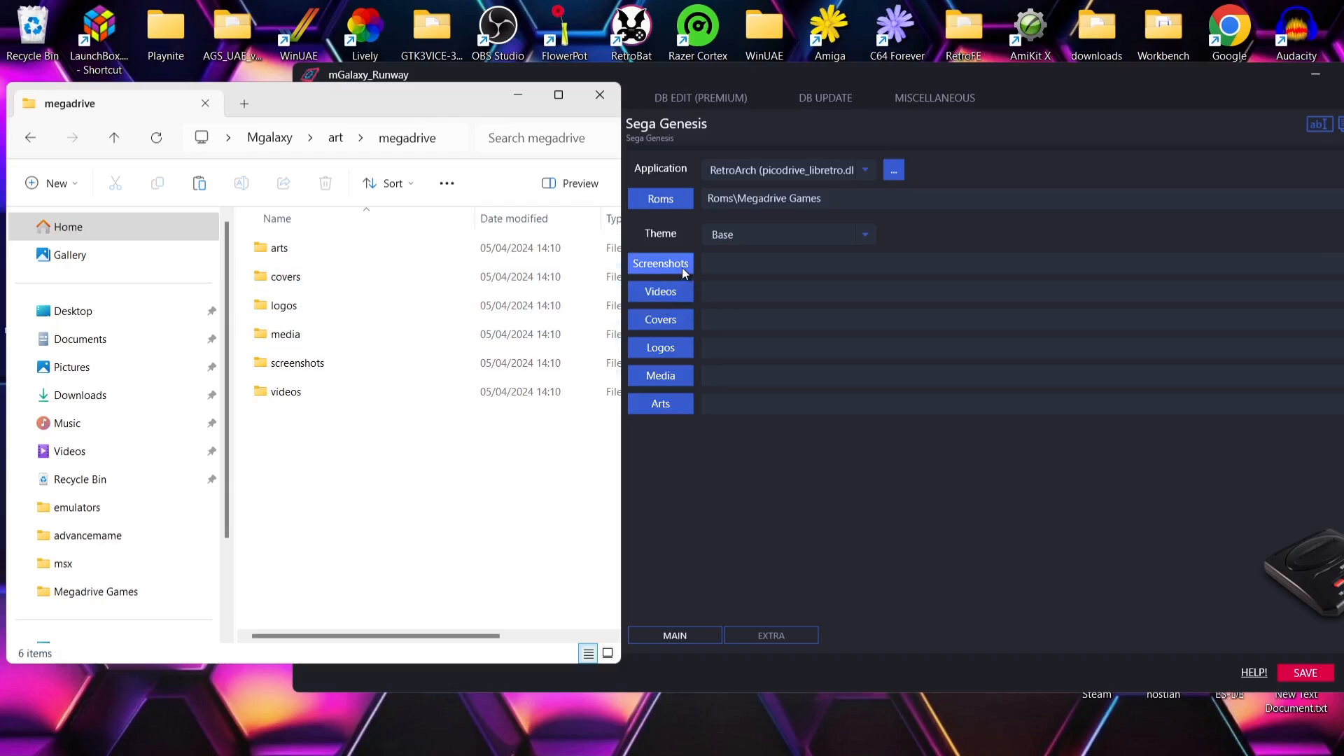
double_click(298, 363)
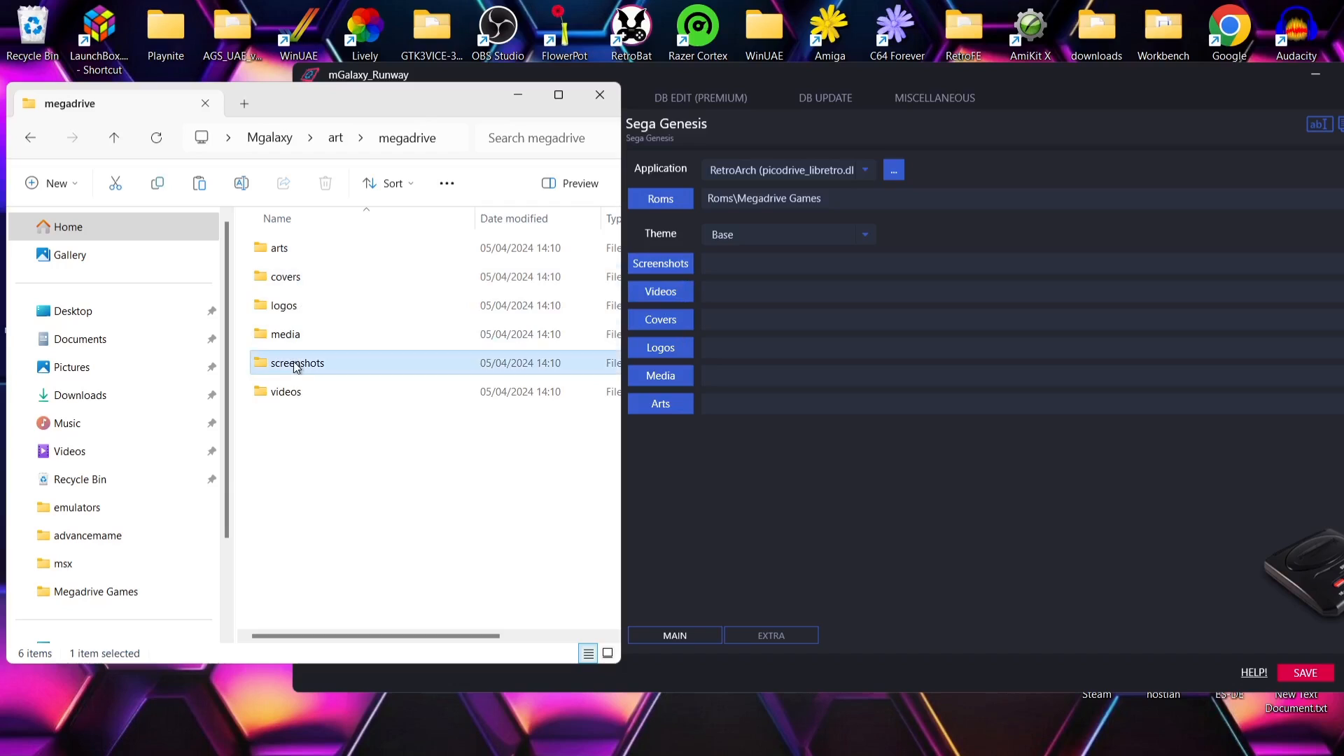
click(462, 137)
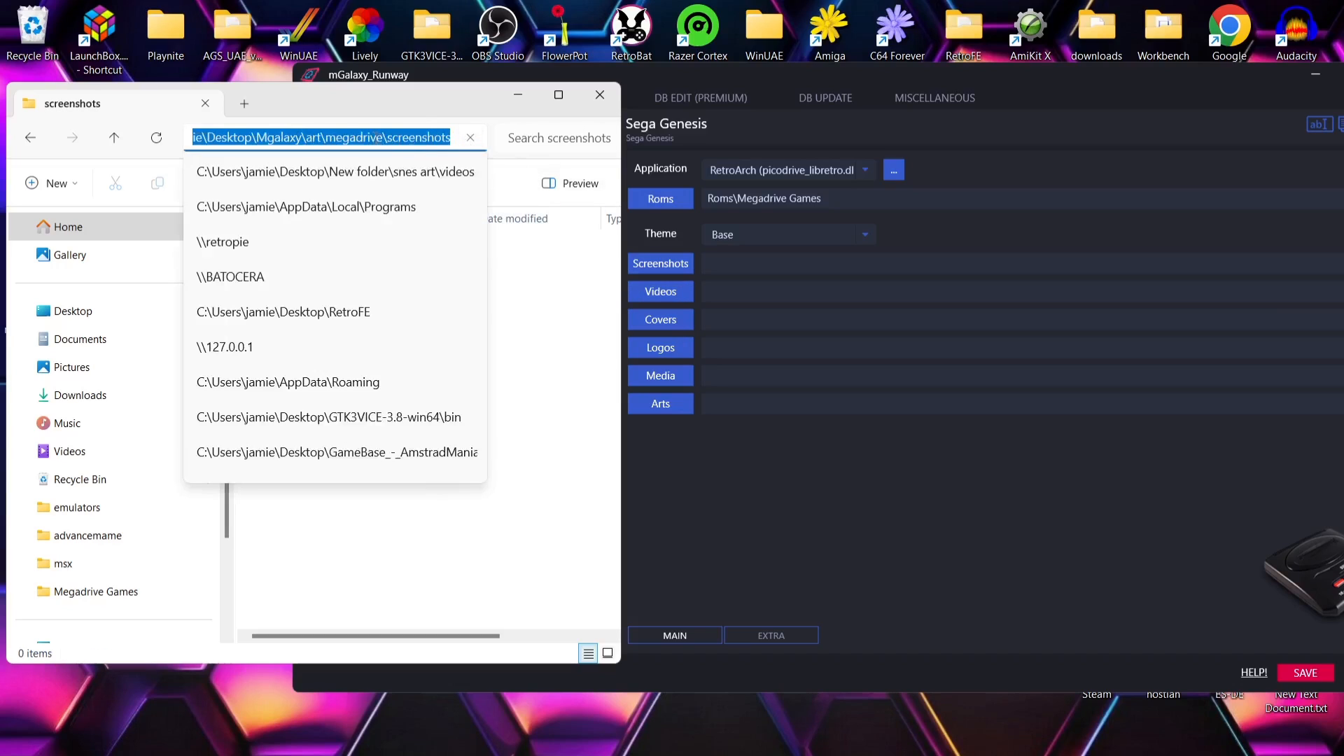
right_click(350, 136)
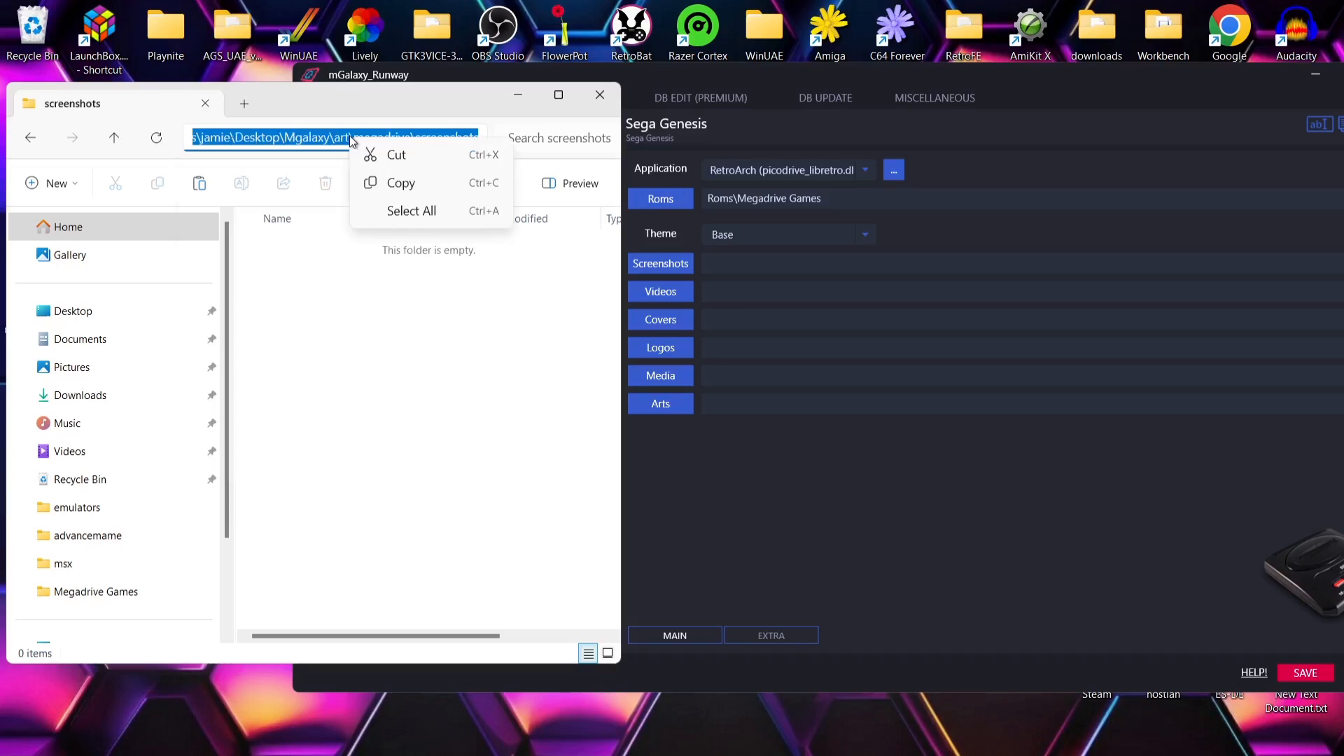
click(413, 185)
click(758, 251)
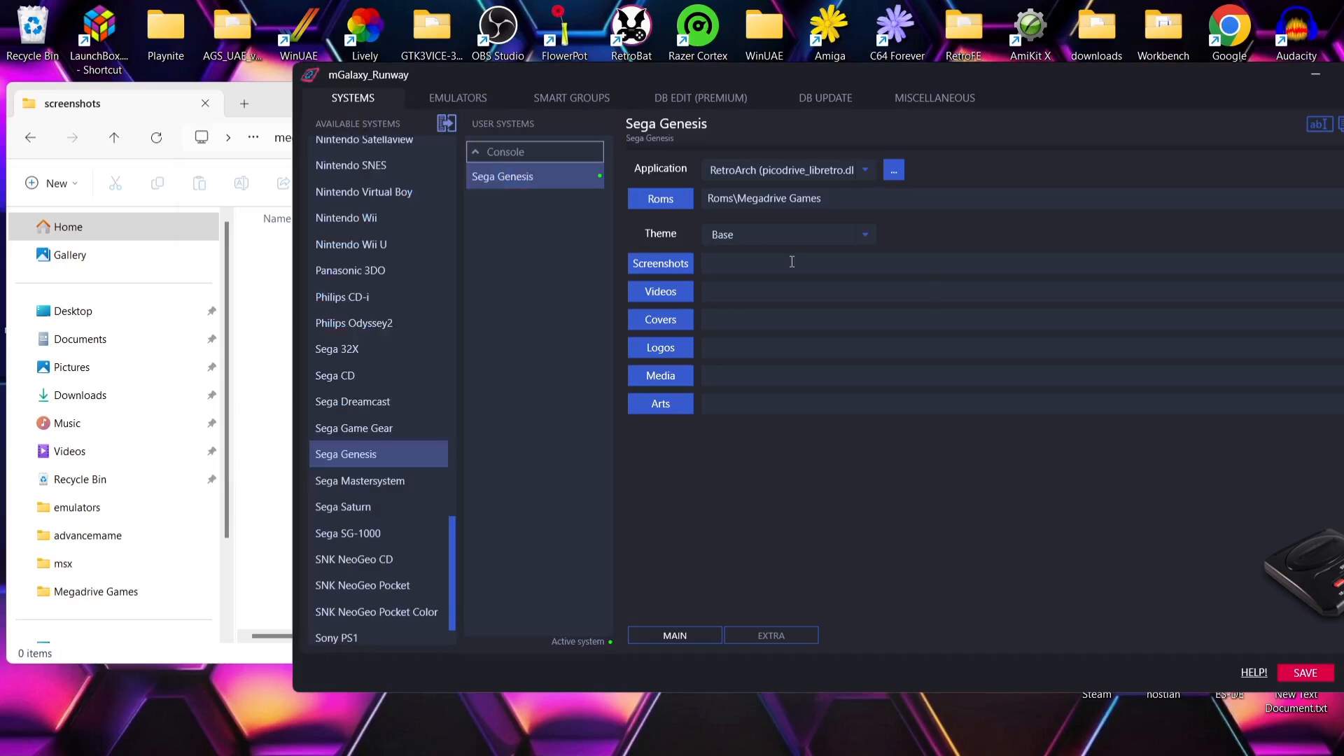
right_click(791, 262)
click(826, 310)
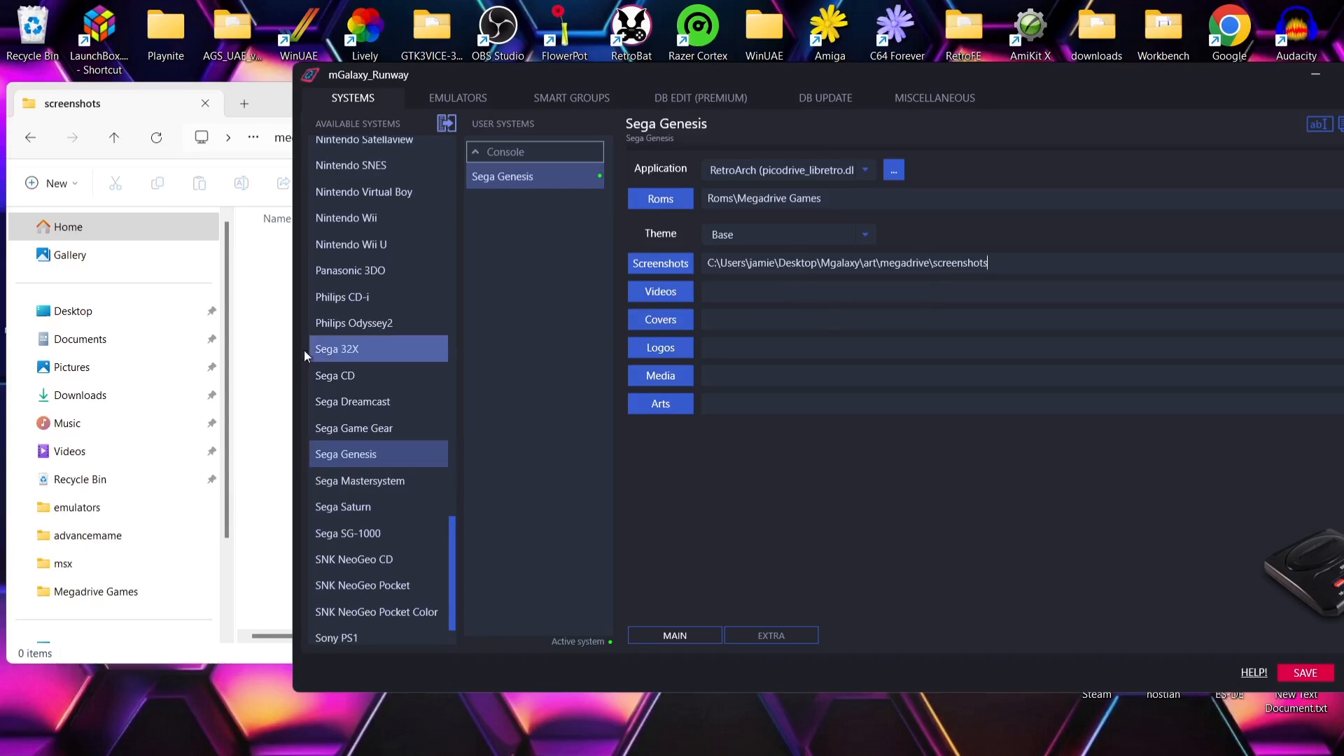
Copy the megadrive videos folder path into the Genesis Videos field.
click(275, 346)
click(30, 137)
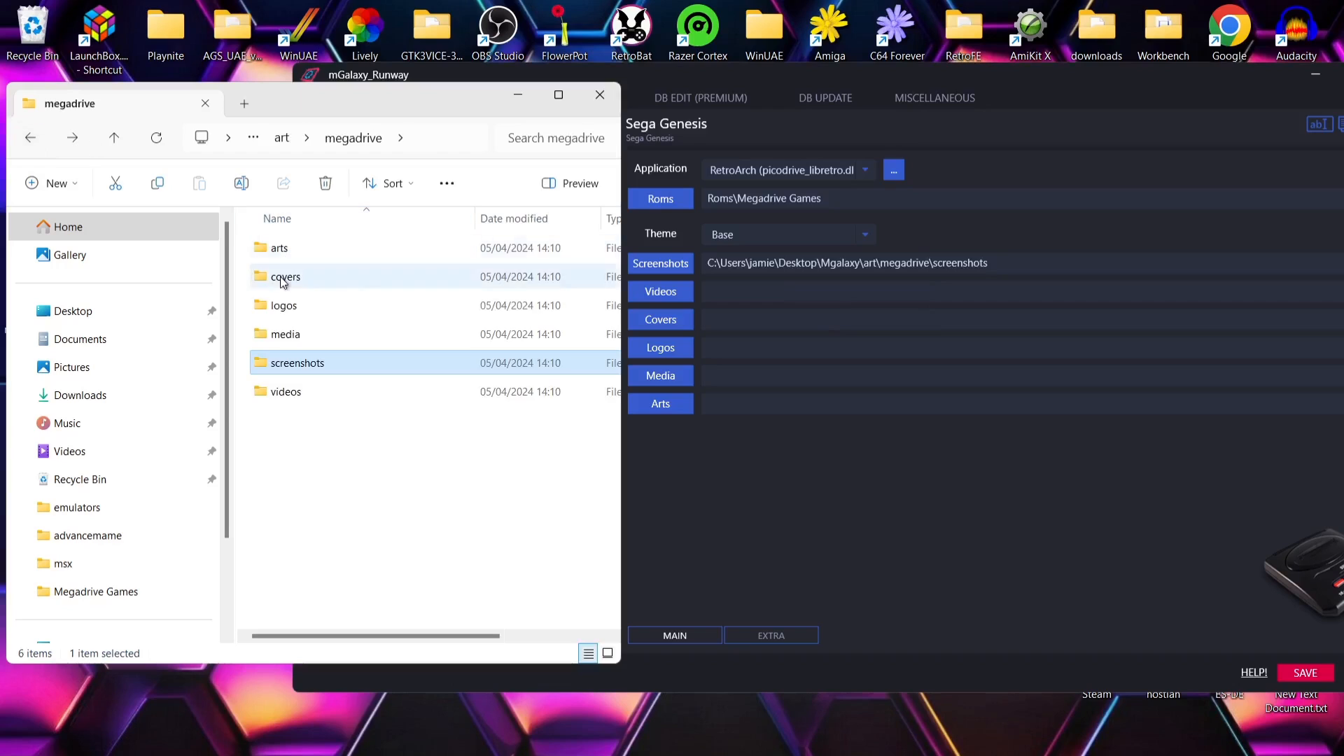
double_click(296, 393)
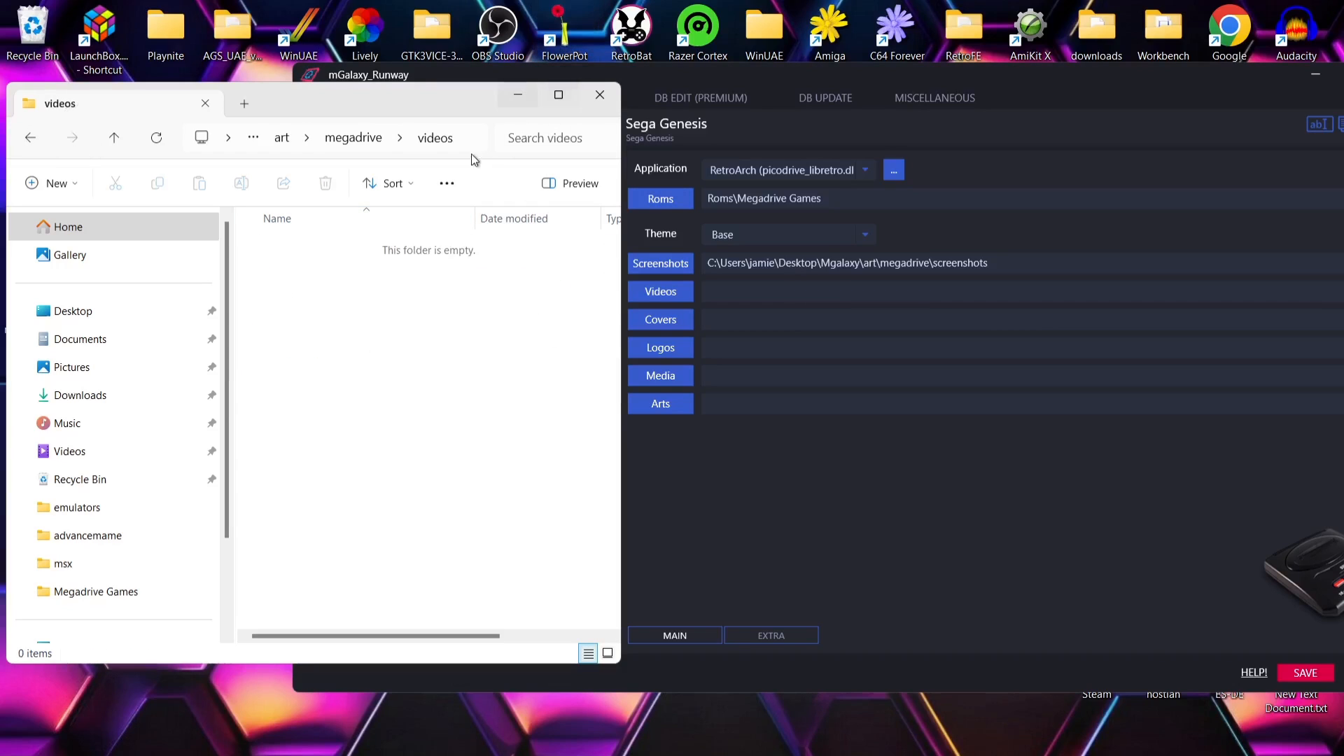
click(483, 140)
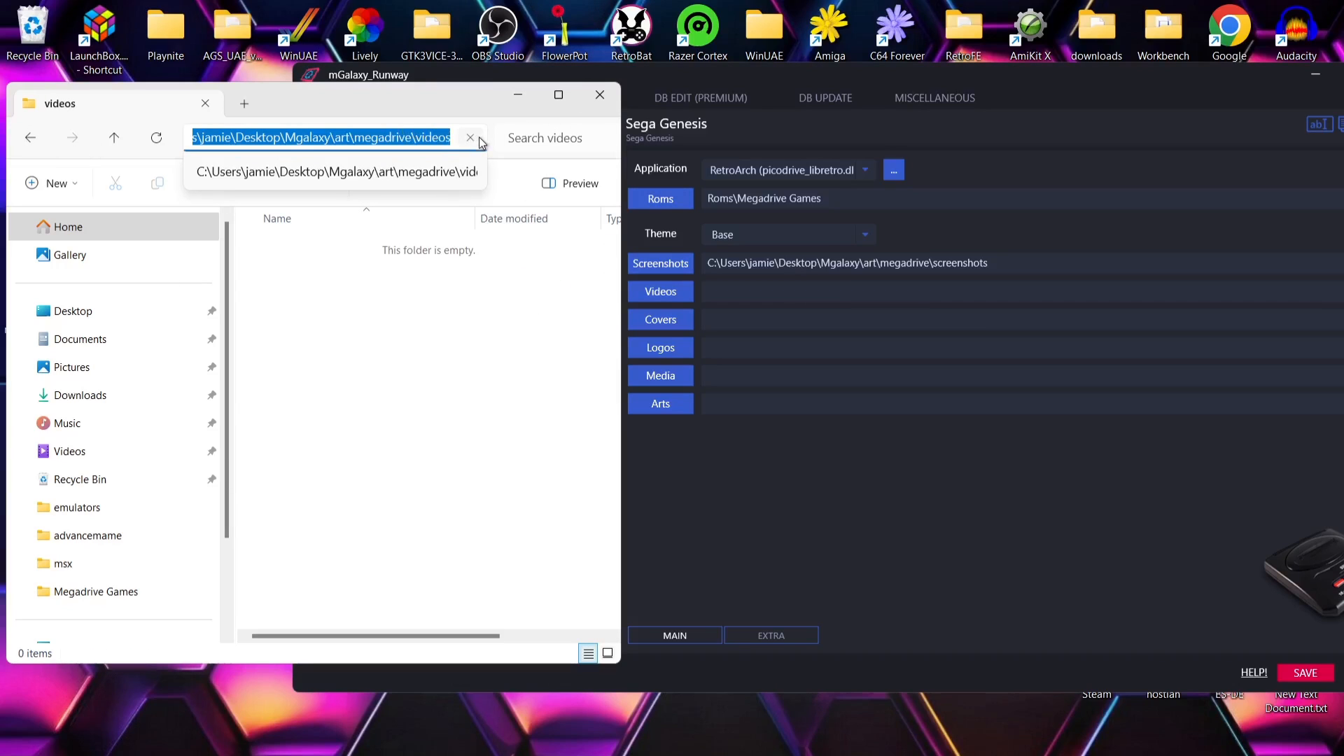
right_click(442, 133)
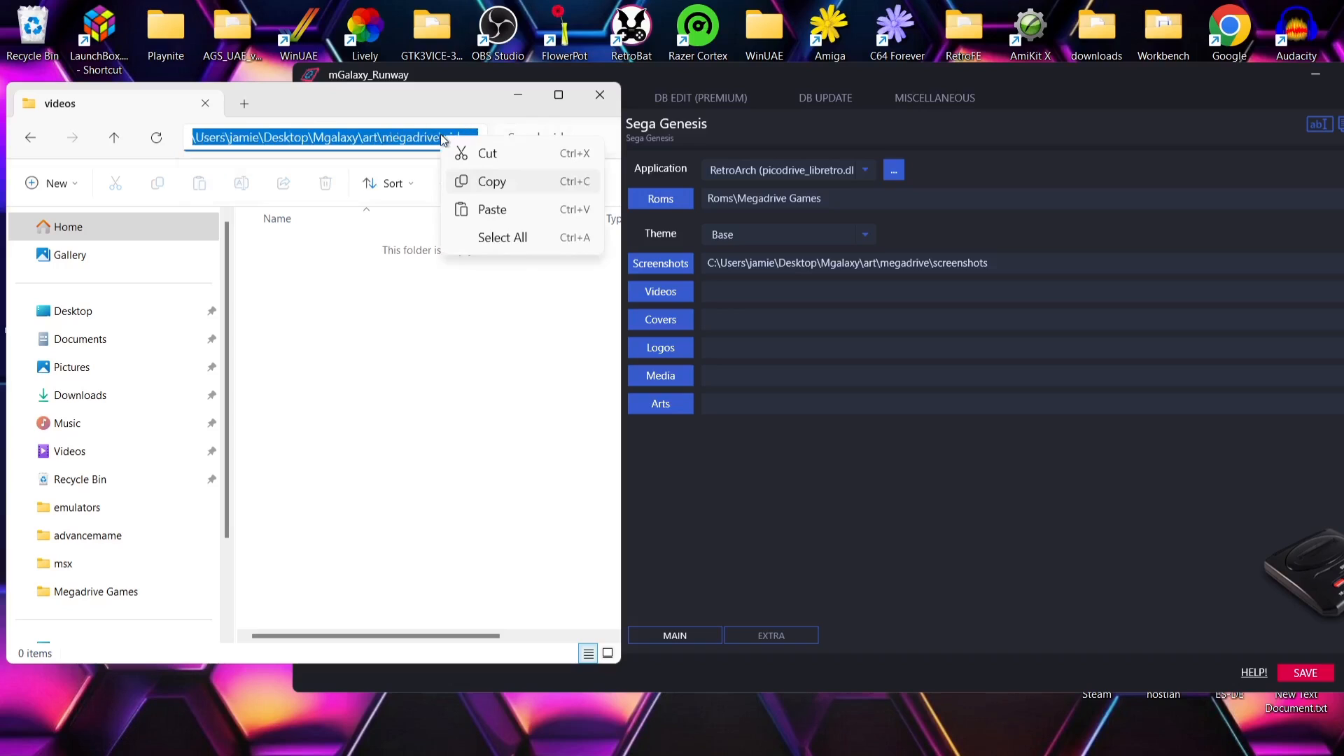
click(487, 182)
click(721, 298)
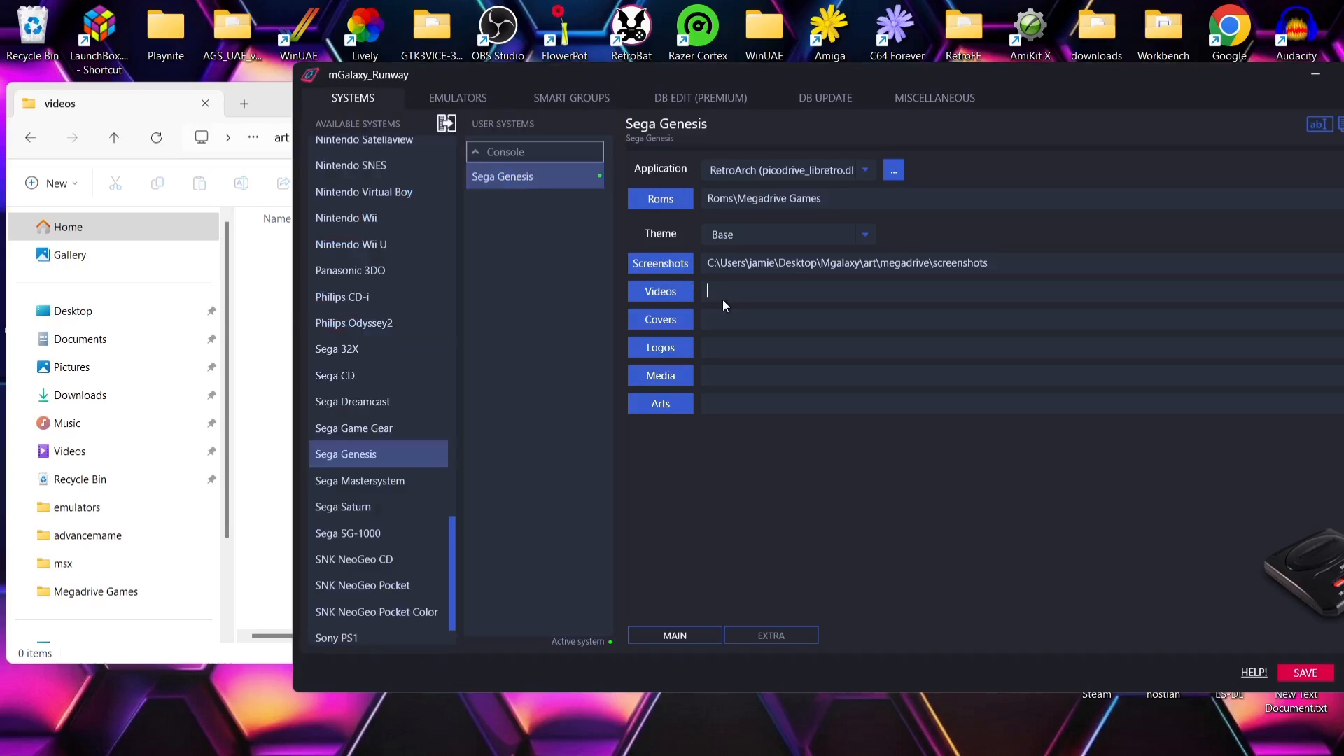
key(ctrl+v)
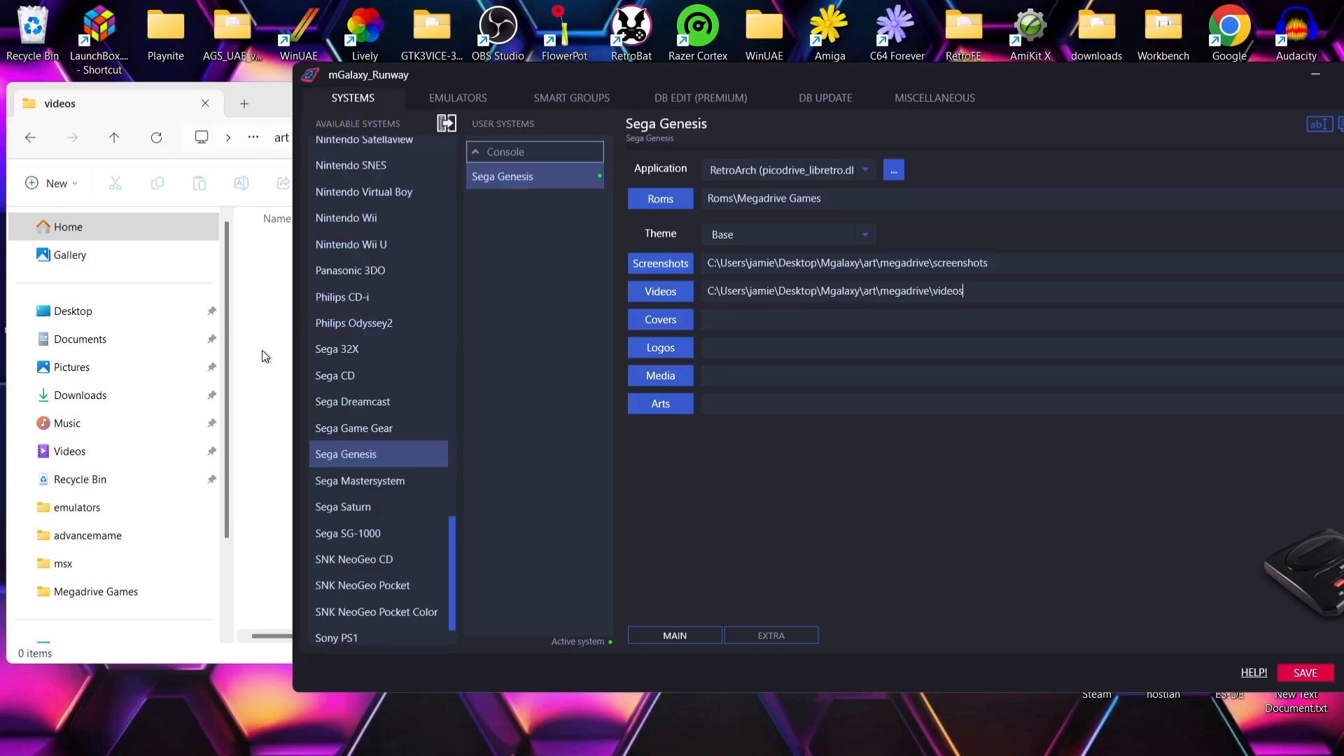
Copy the megadrive covers folder path into the Covers field.
click(258, 351)
key(alt+Up)
double_click(326, 276)
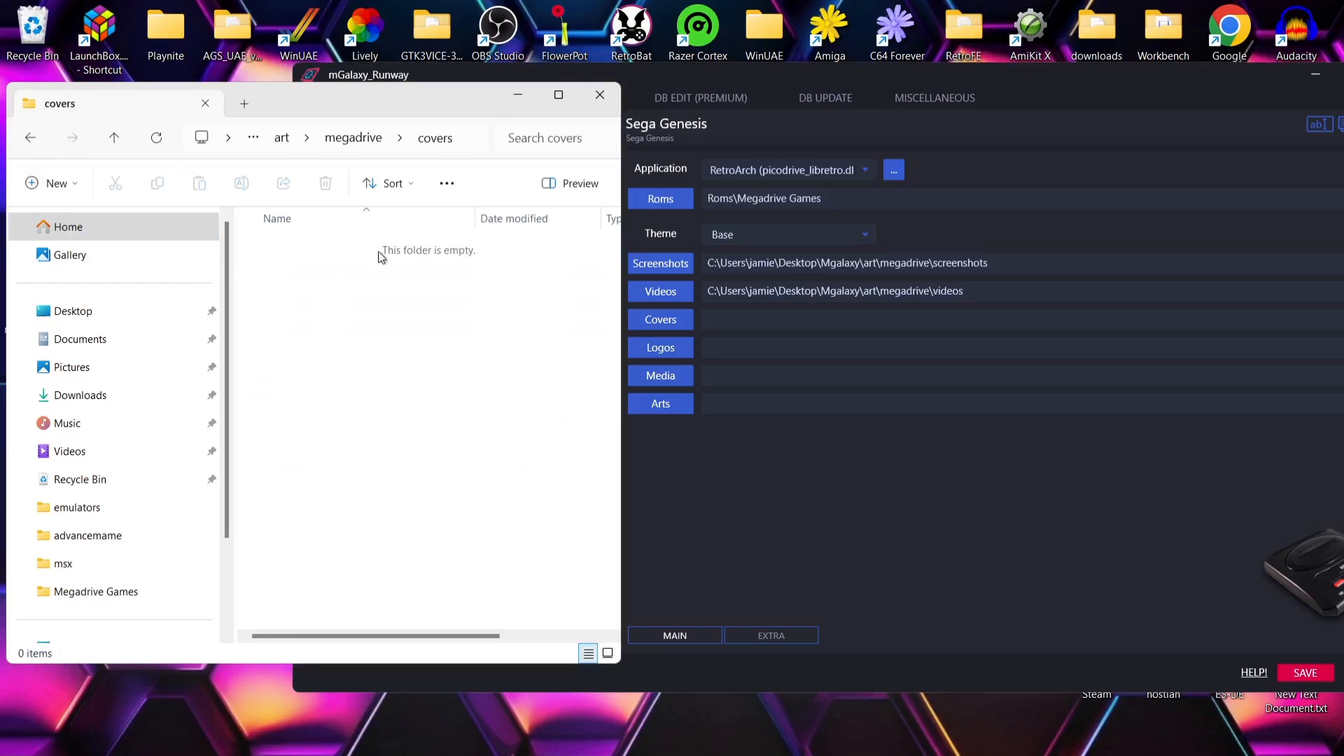
click(464, 135)
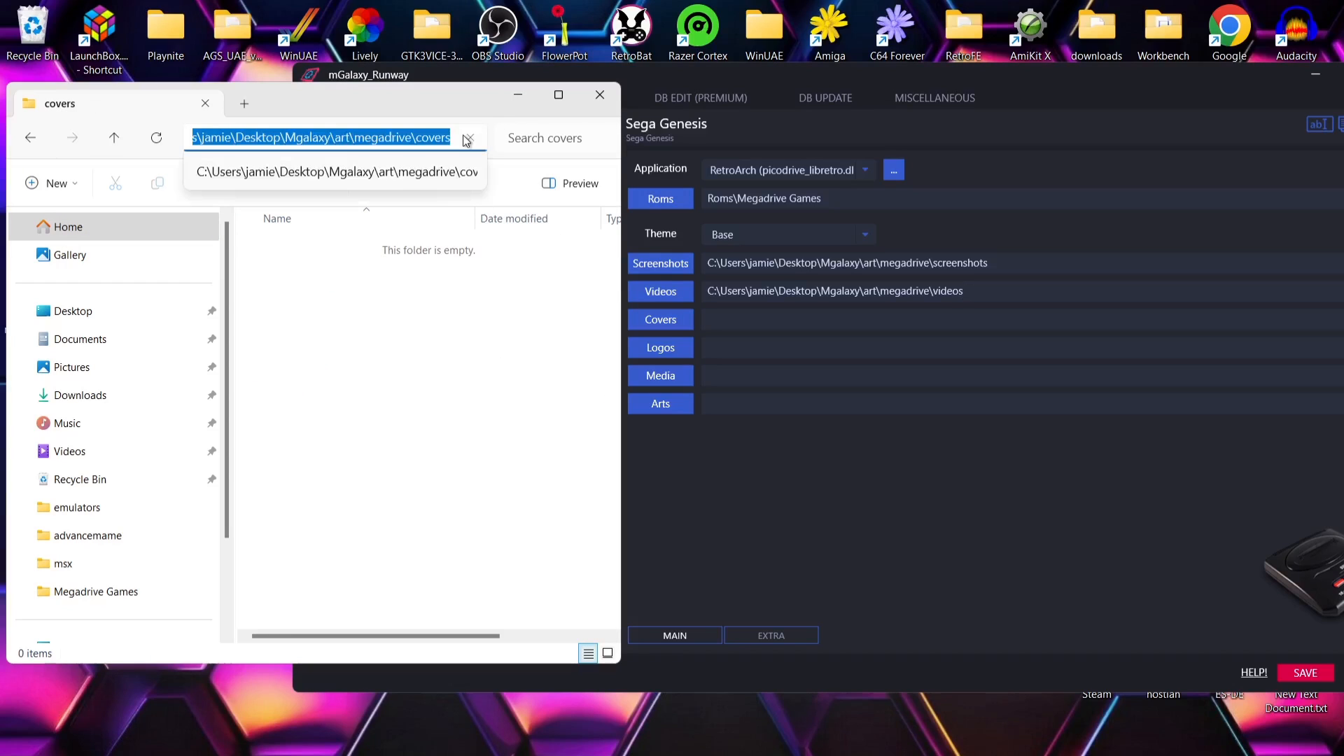
right_click(424, 137)
click(486, 185)
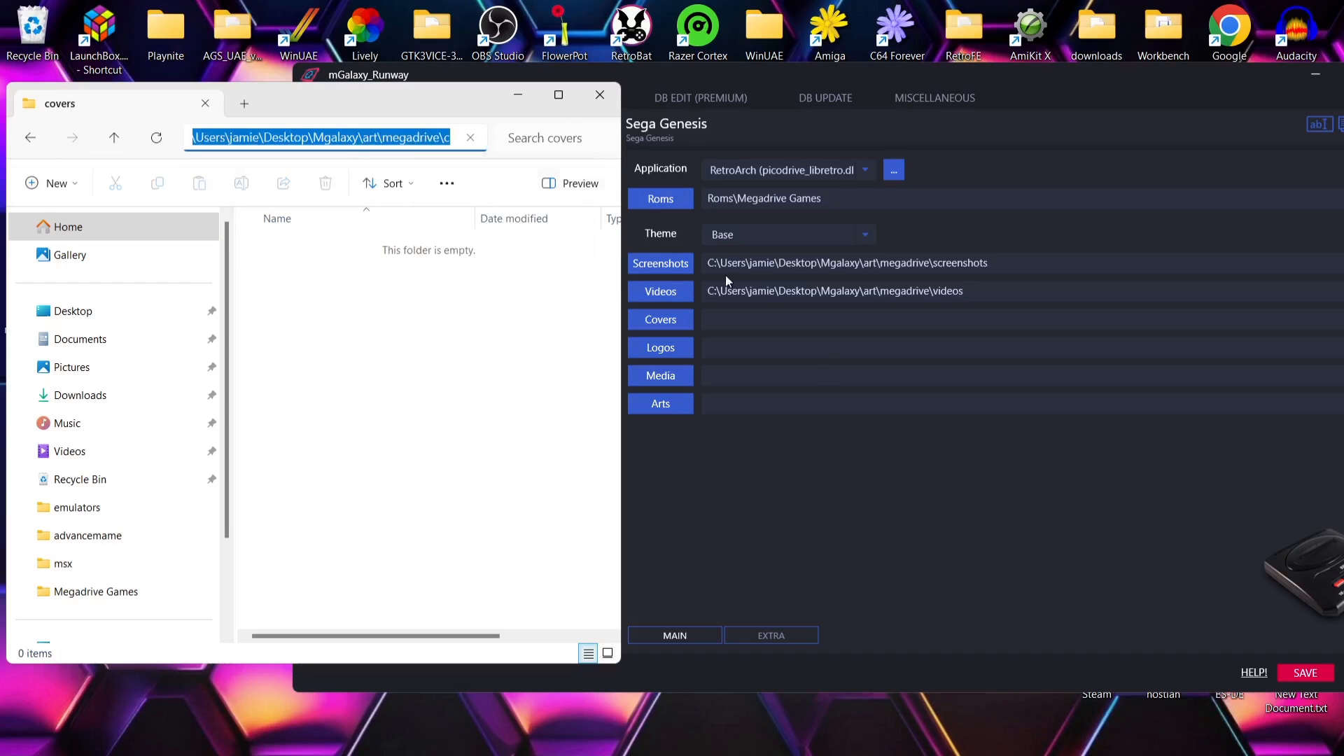
click(826, 322)
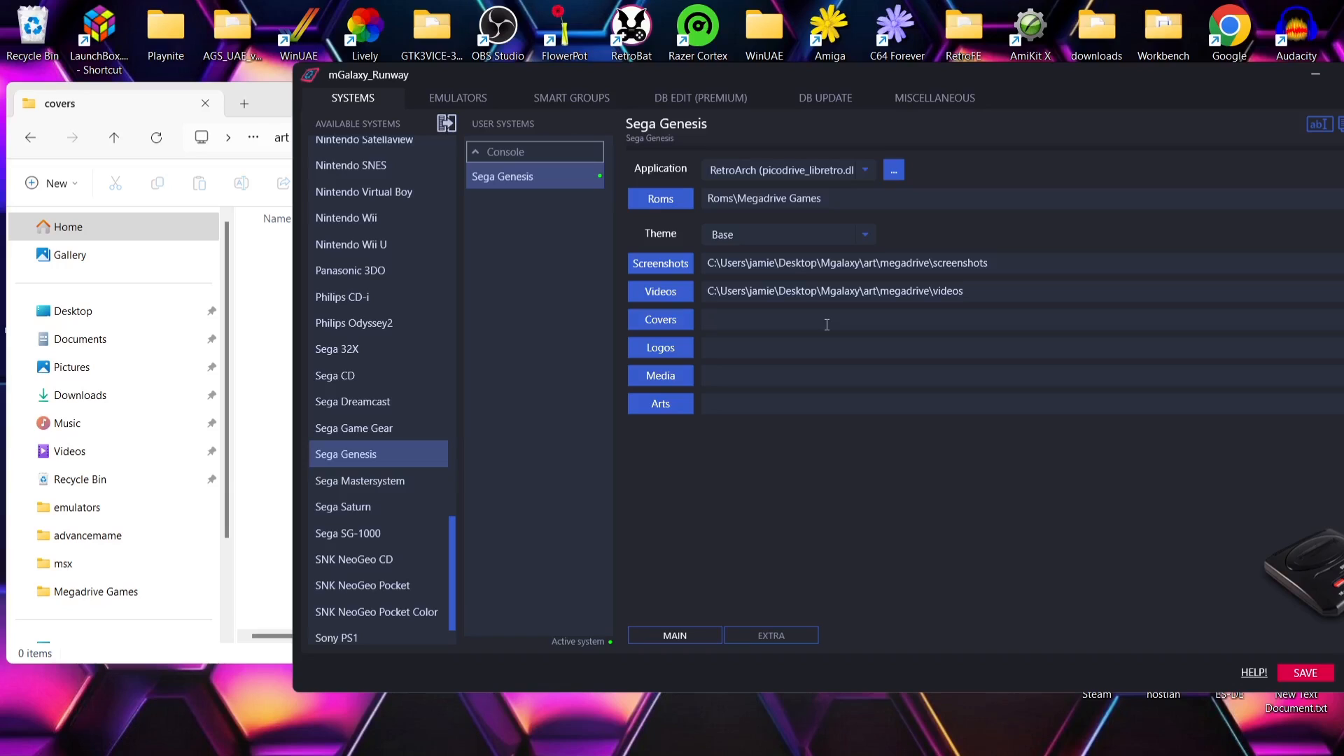
key(ctrl+v)
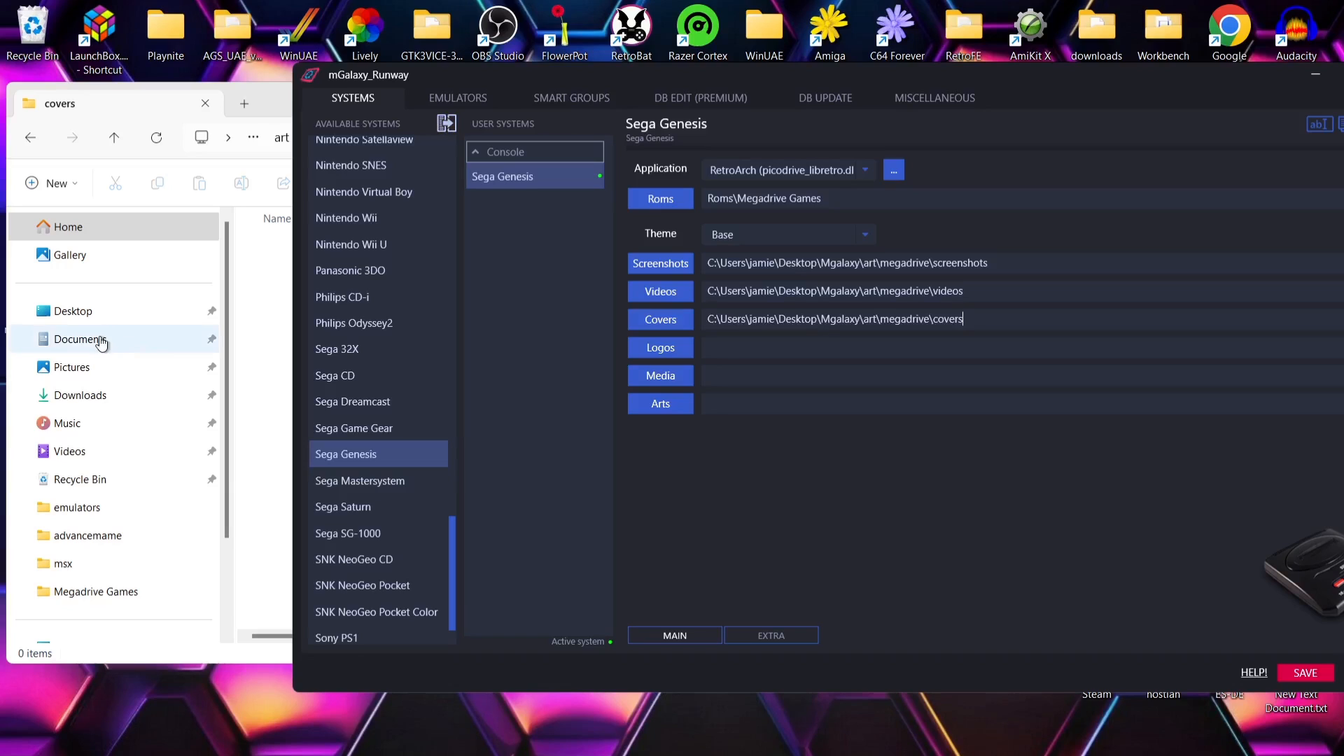
Copy the megadrive logos folder path into the Logos field.
click(30, 138)
click(295, 305)
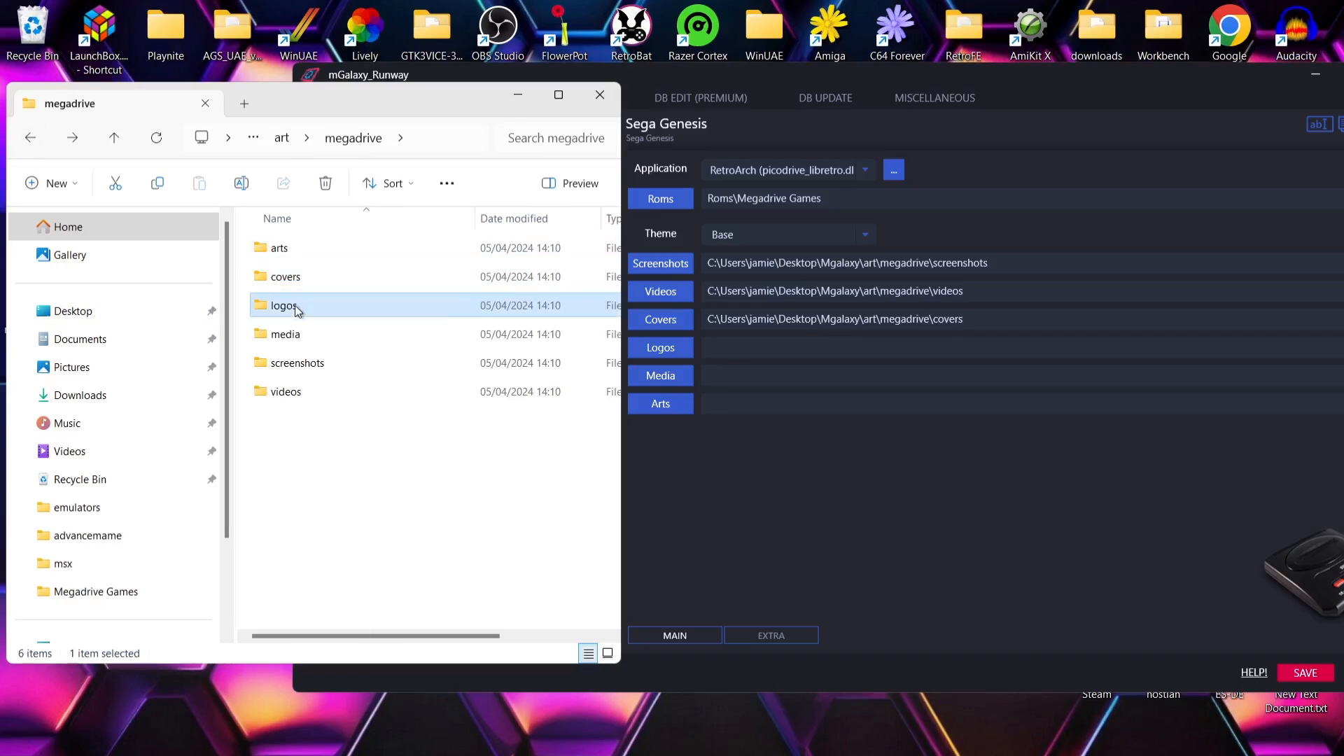
double_click(296, 306)
click(455, 140)
right_click(419, 139)
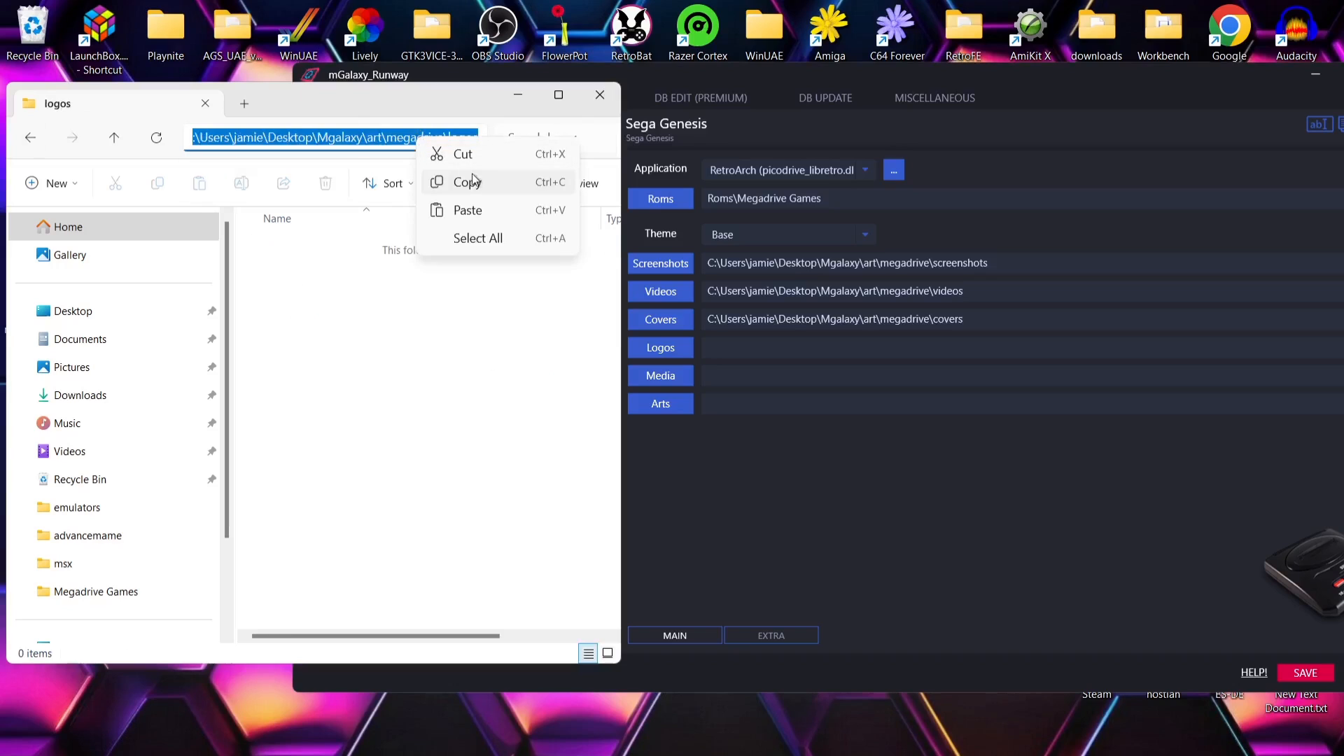
click(473, 180)
click(839, 348)
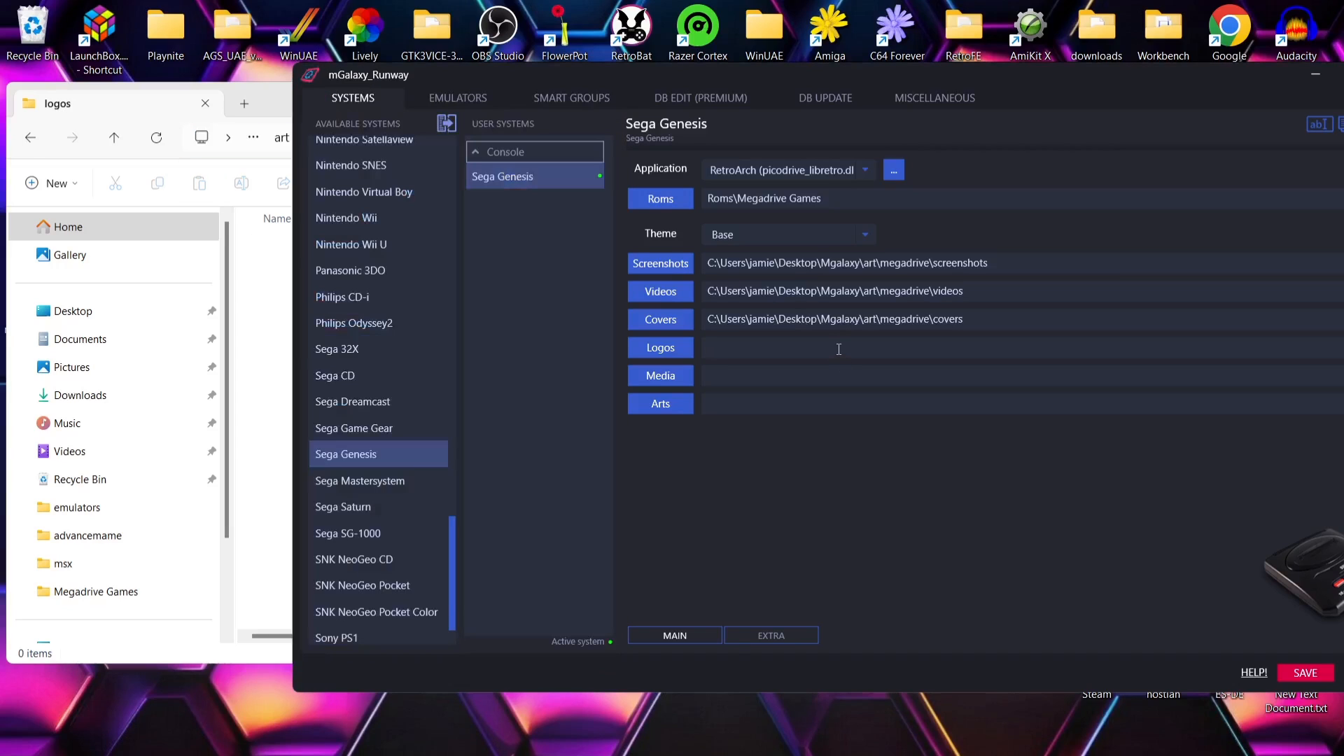
key(ctrl+v)
Copy the megadrive media folder path into the Media field.
click(267, 375)
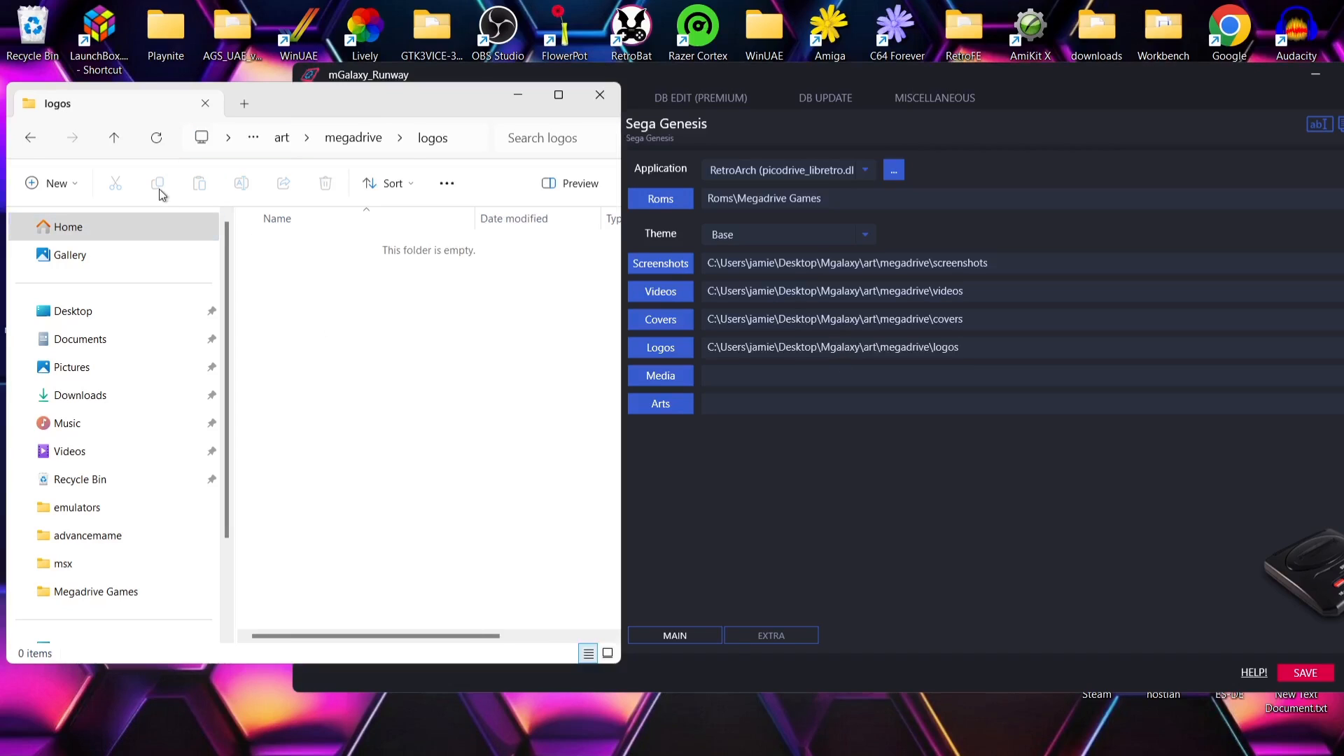
click(30, 138)
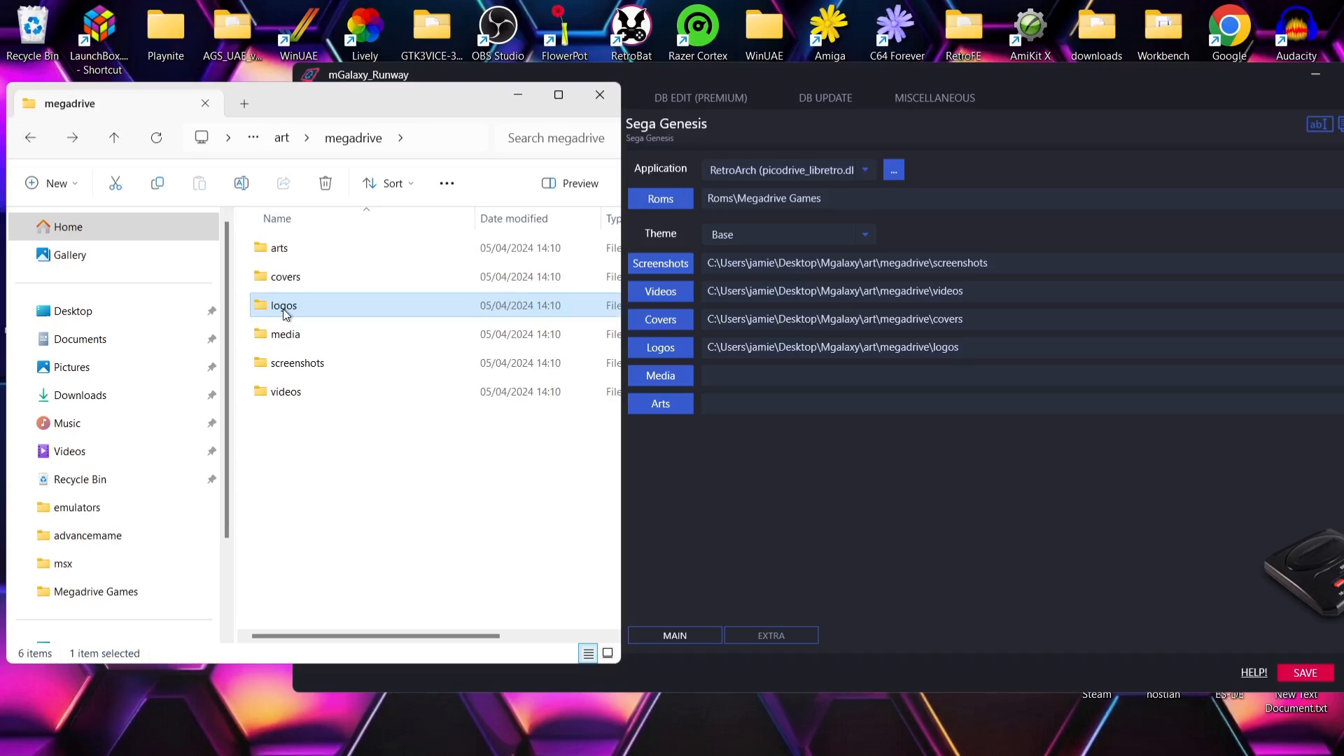
double_click(308, 333)
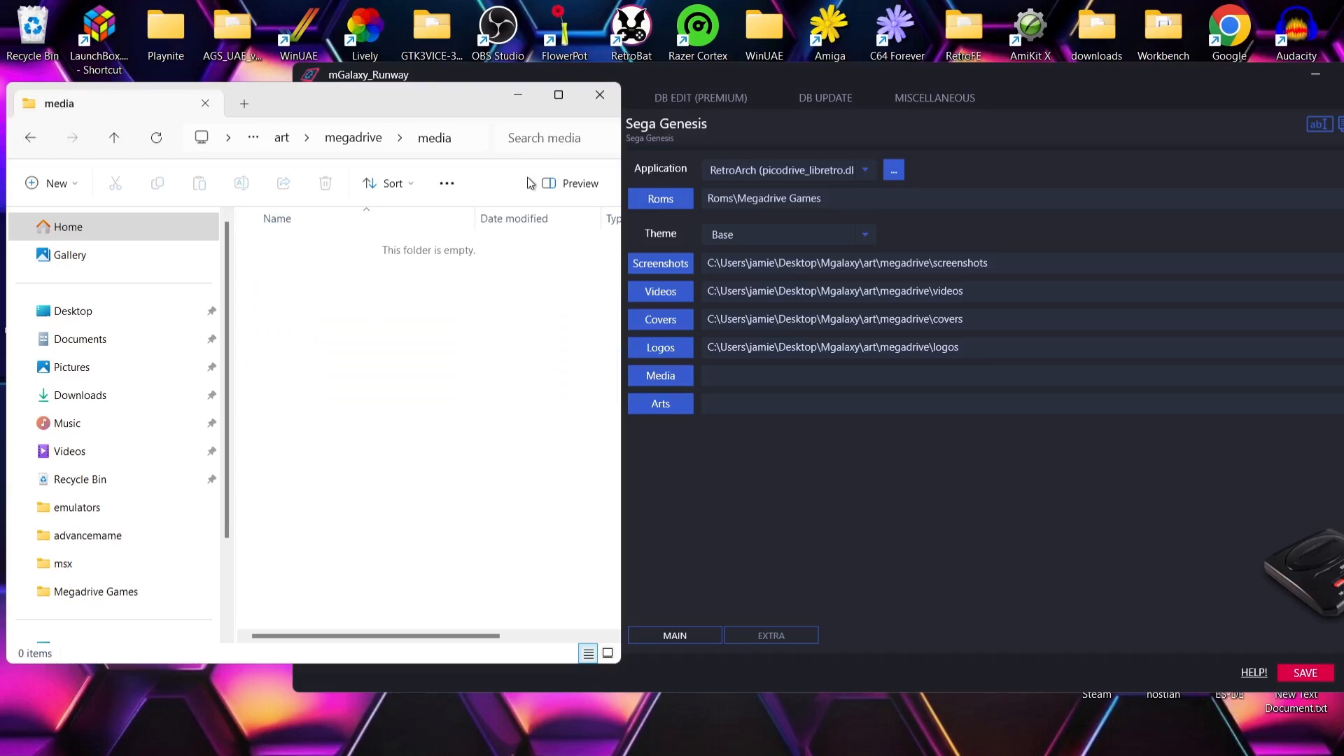
click(443, 143)
right_click(442, 138)
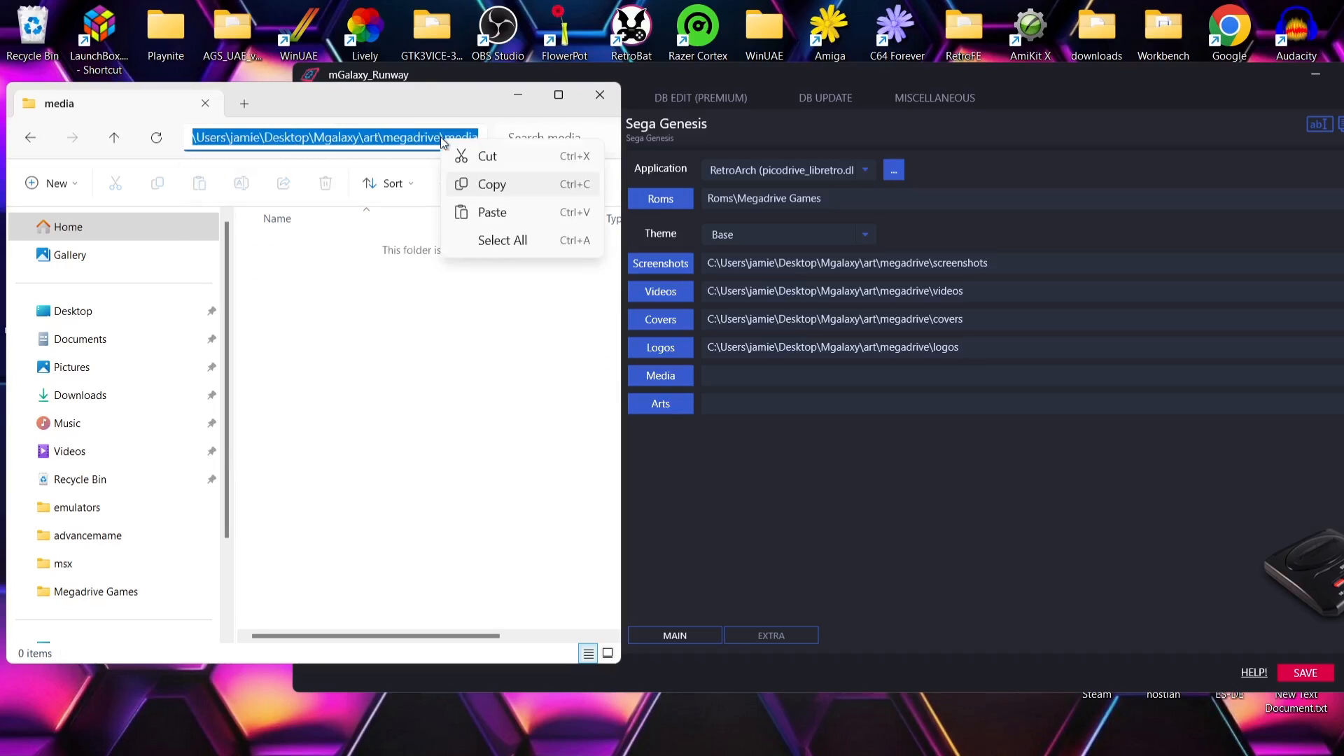
click(481, 191)
click(733, 373)
key(ctrl+v)
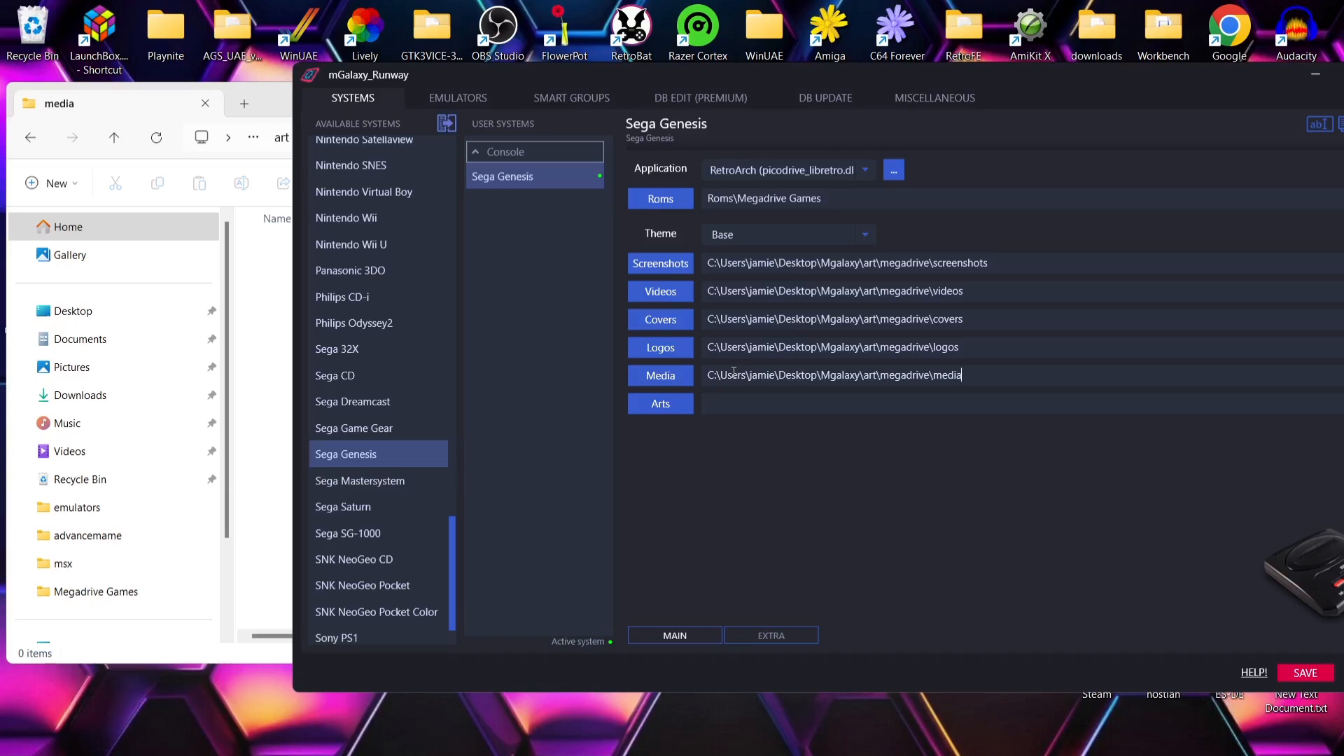
Copy the megadrive arts folder path into the Arts field.
click(35, 119)
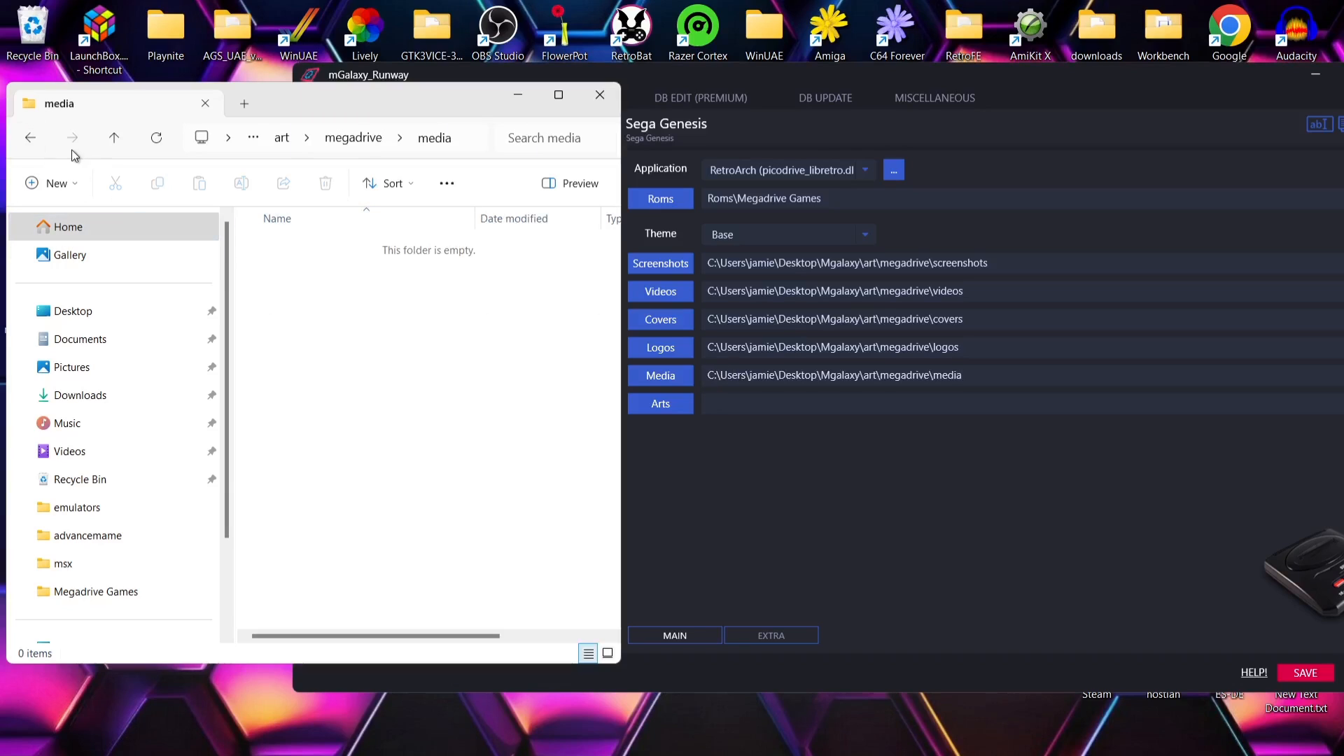
click(31, 140)
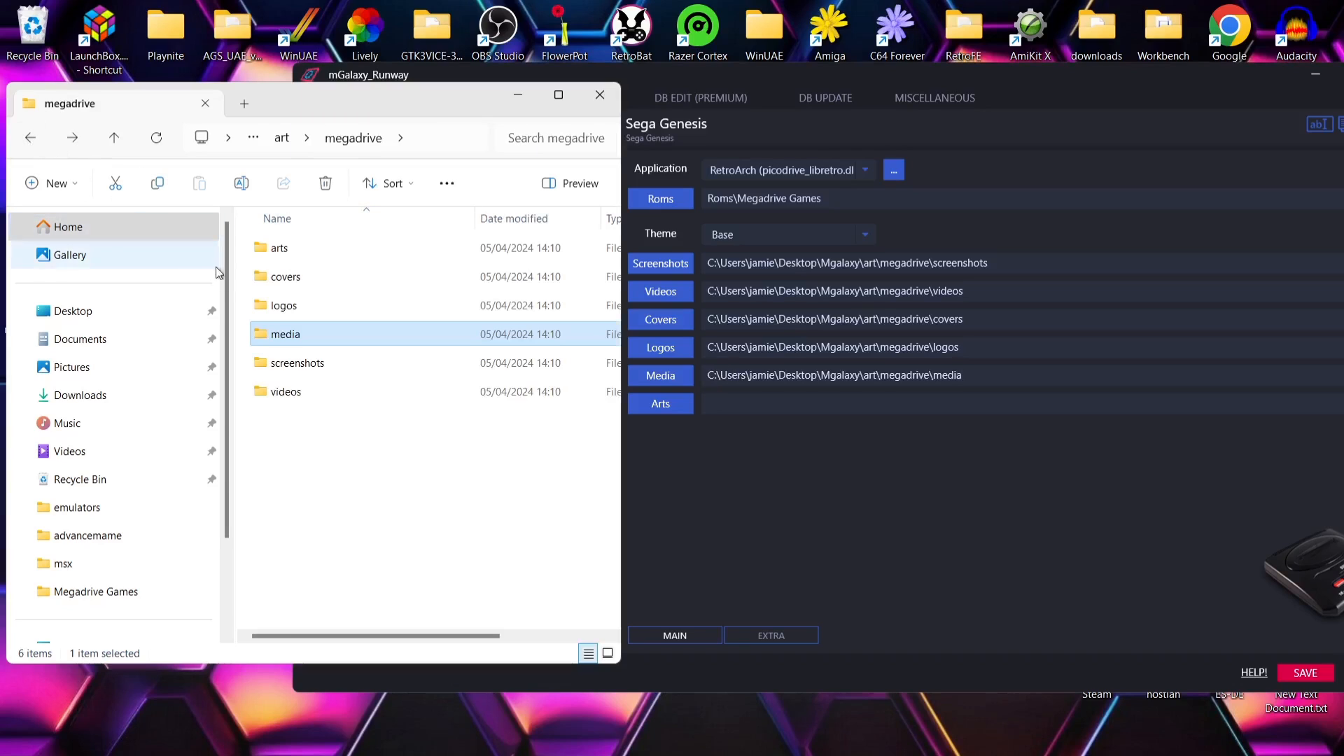
double_click(317, 246)
click(446, 135)
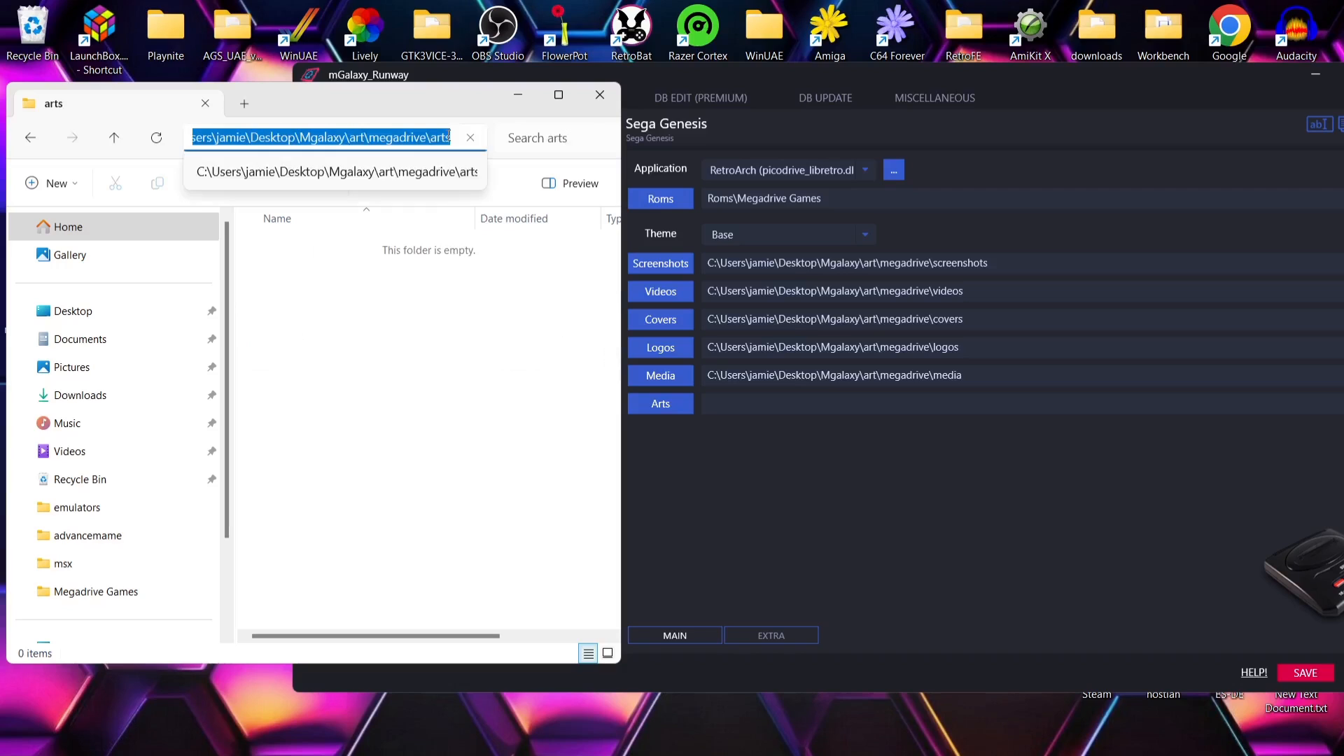
right_click(434, 136)
click(481, 181)
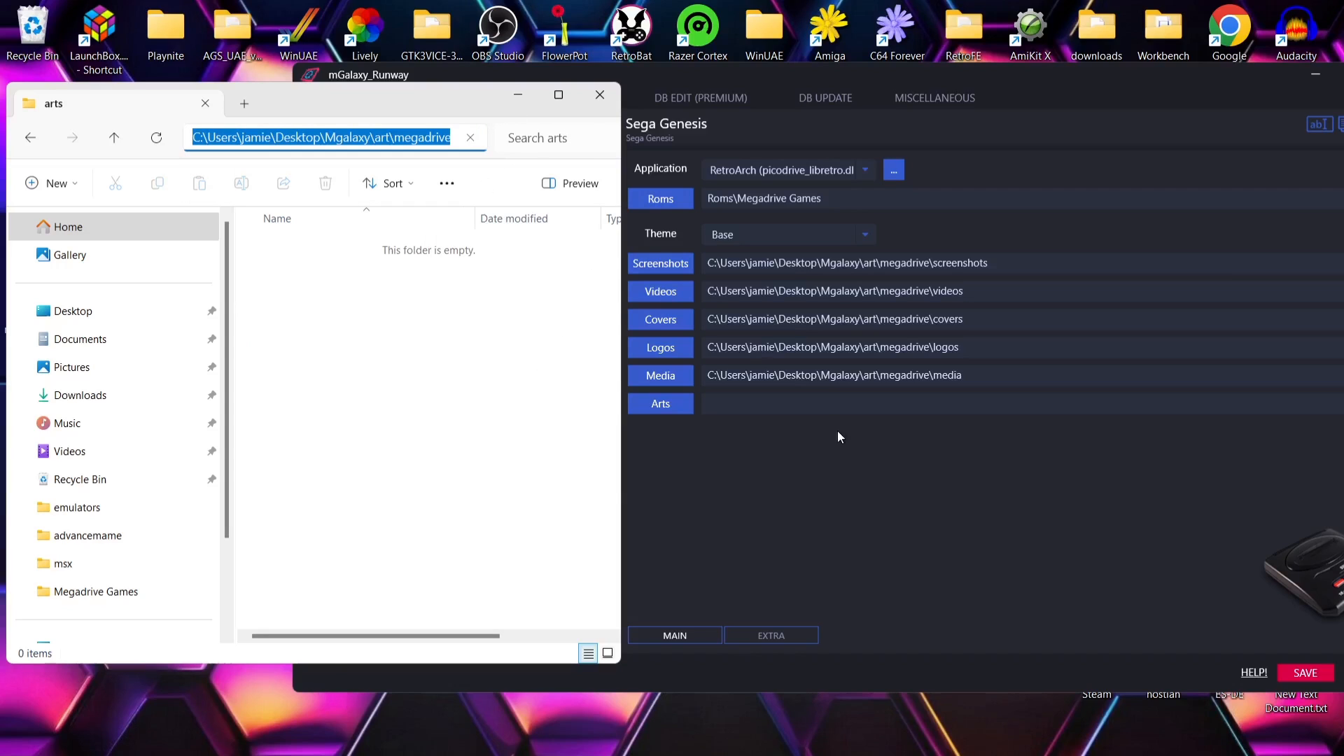
click(841, 406)
key(ctrl+v)
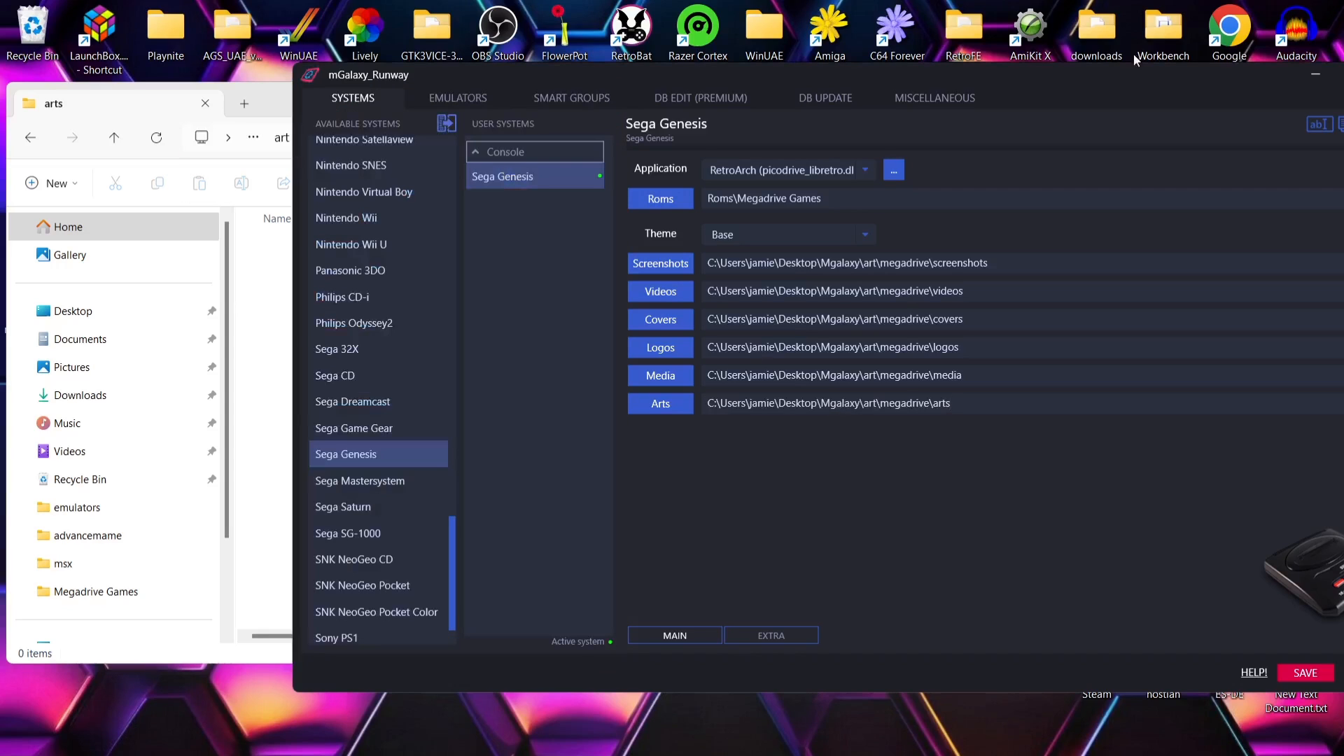
Maximize the mGalaxy_Runway window and switch to the DB UPDATE page.
double_click(1182, 78)
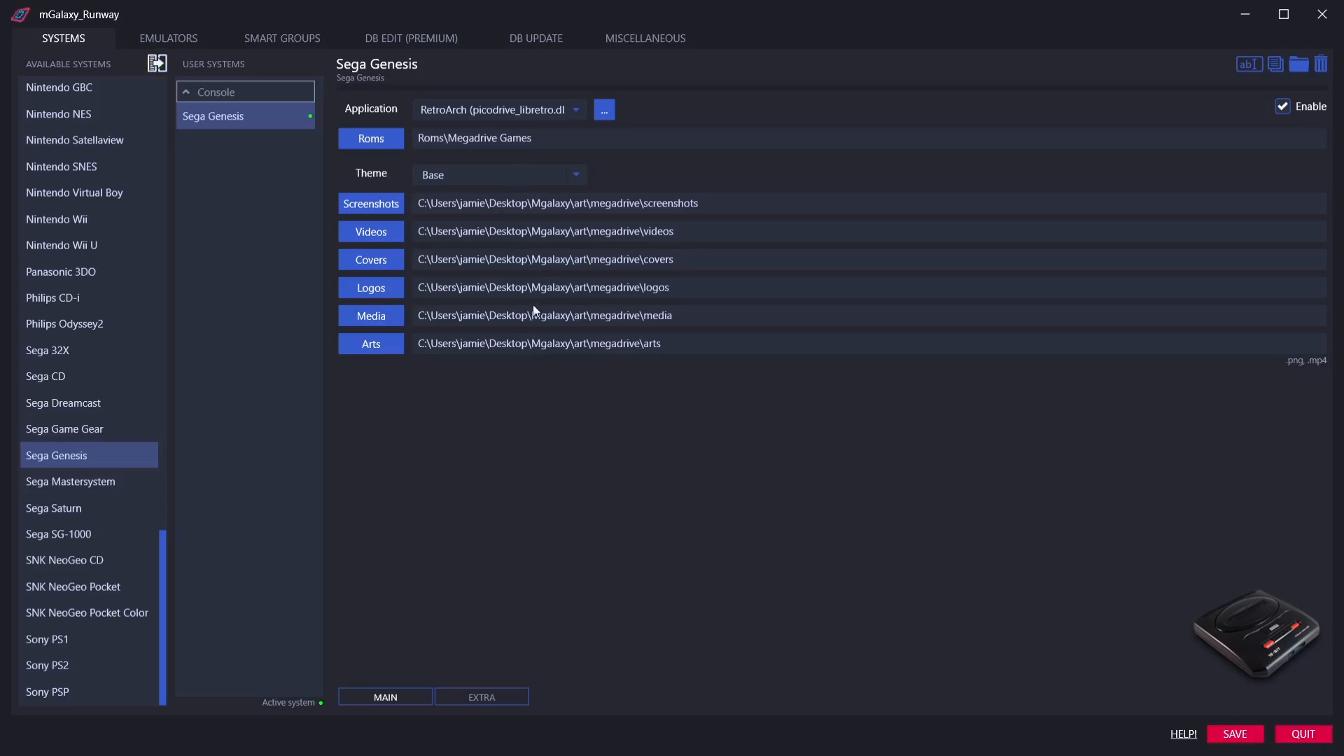
click(540, 34)
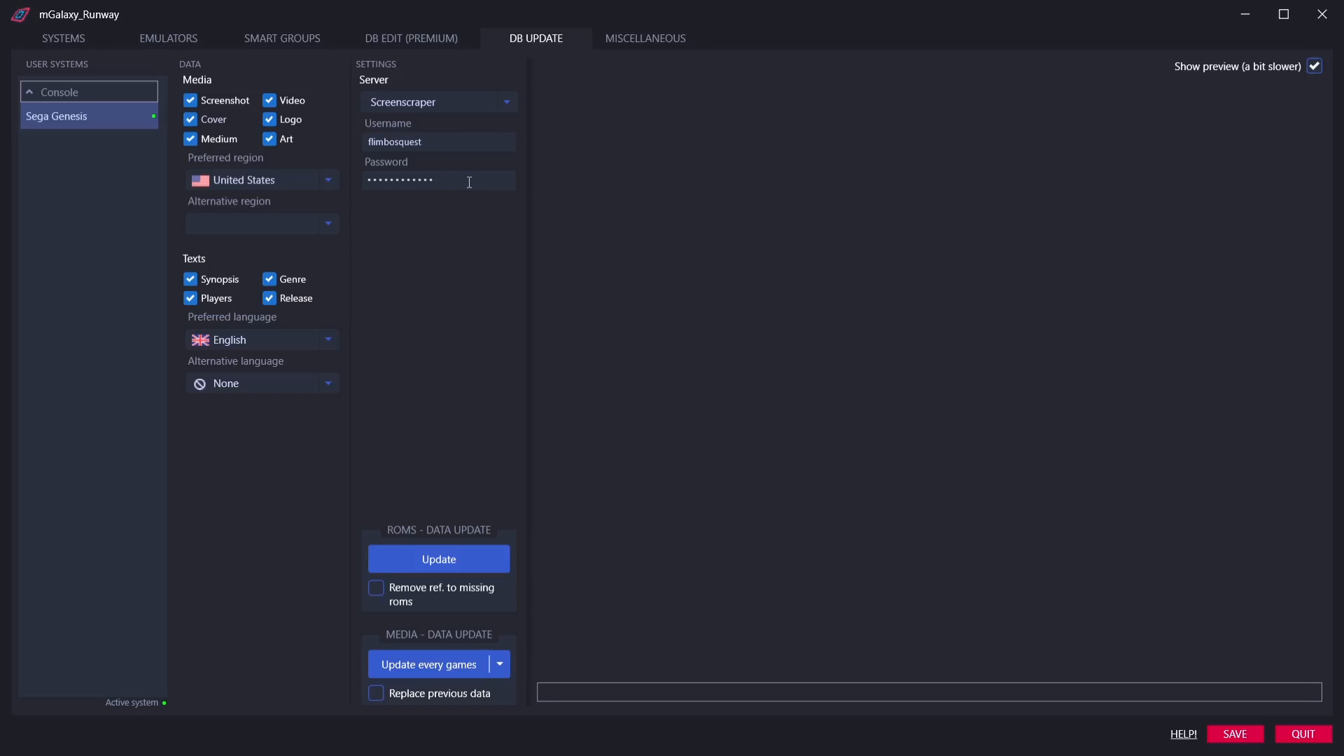
Keep United States preferred, set Europe as alternative region, and run the ROMs data update.
click(316, 179)
click(316, 179)
click(322, 226)
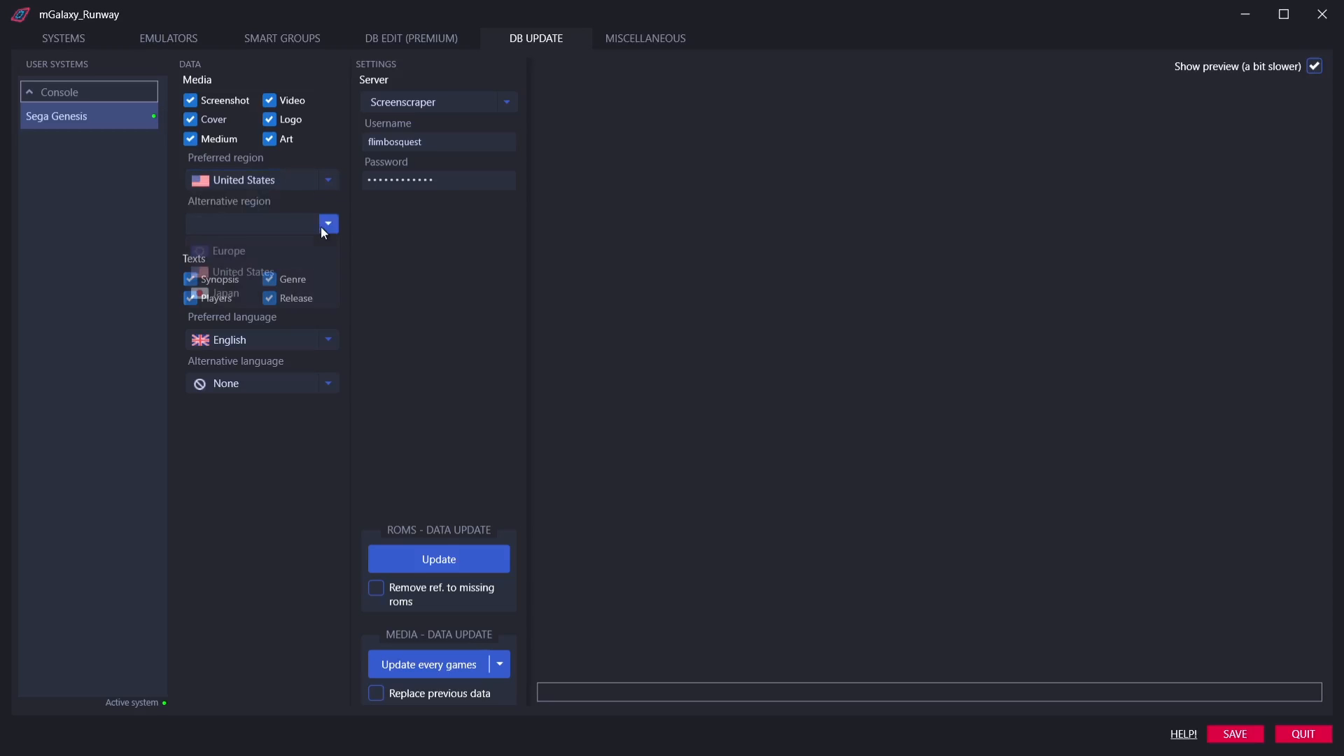
click(245, 252)
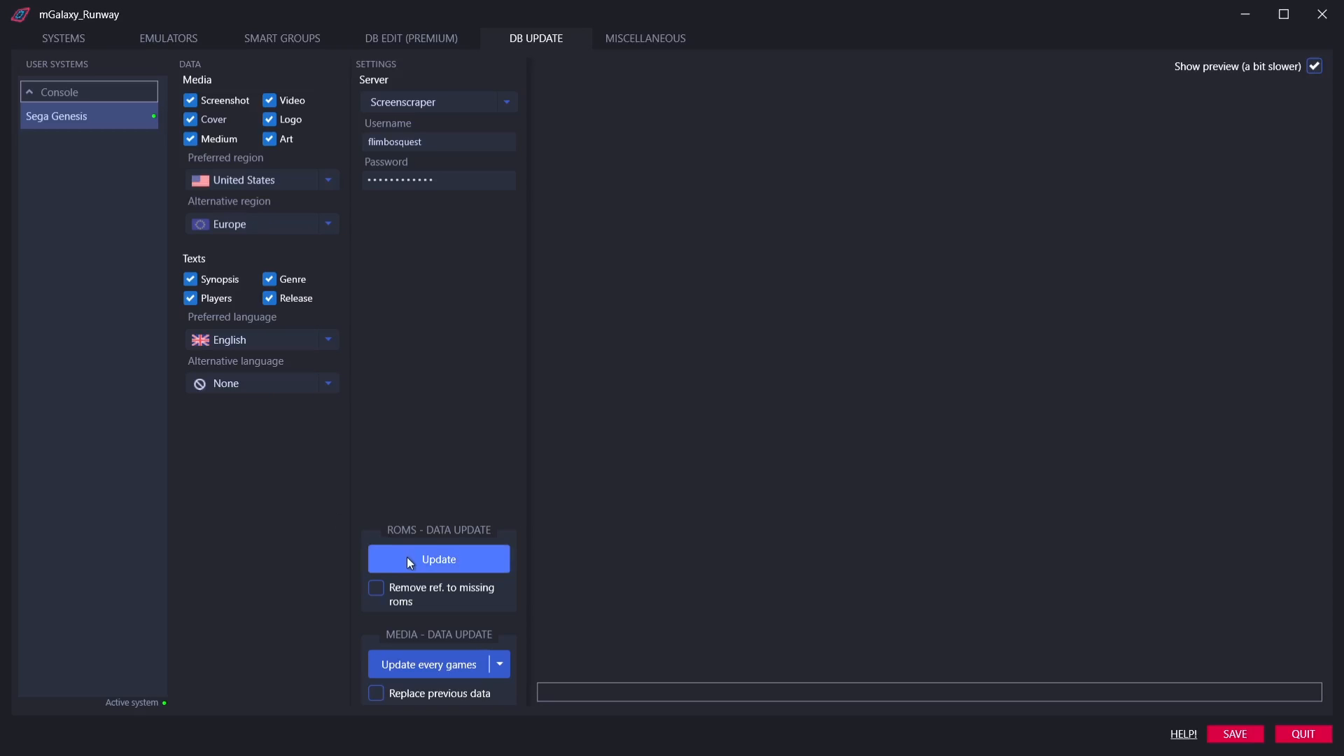
click(439, 560)
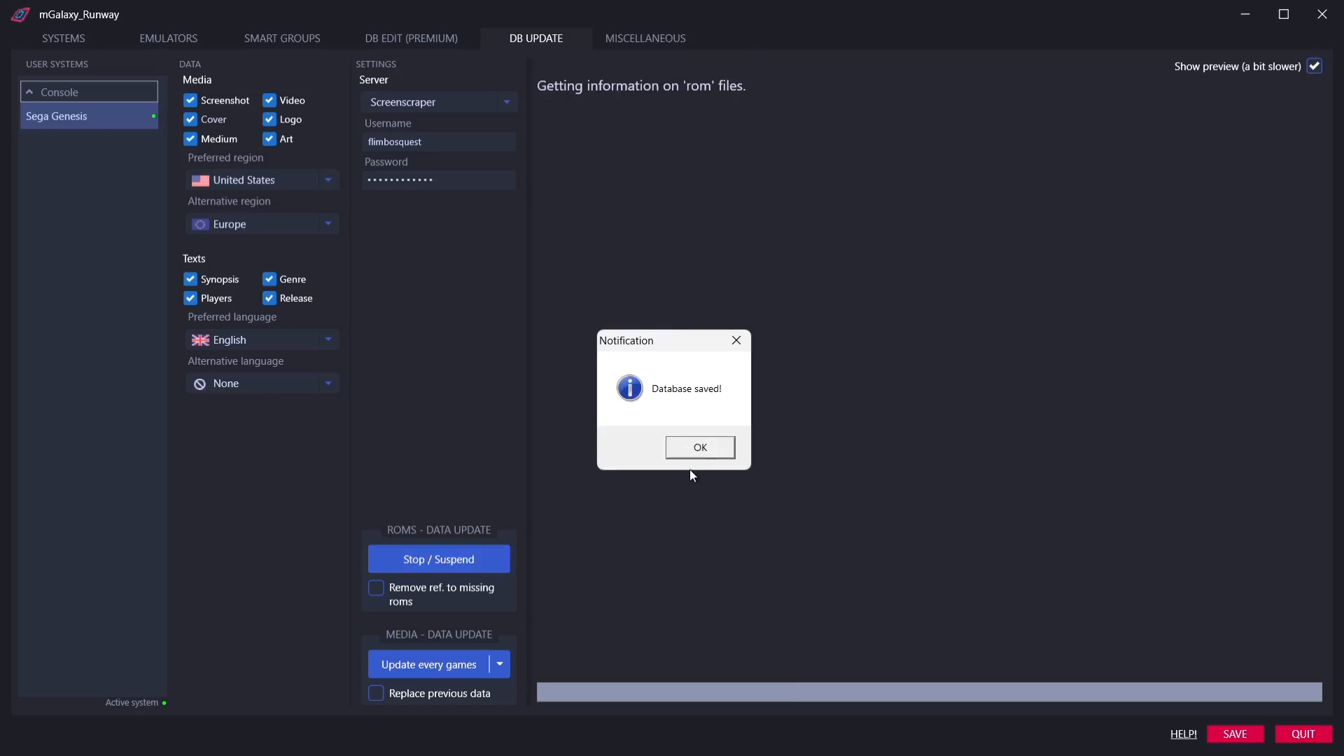
click(700, 449)
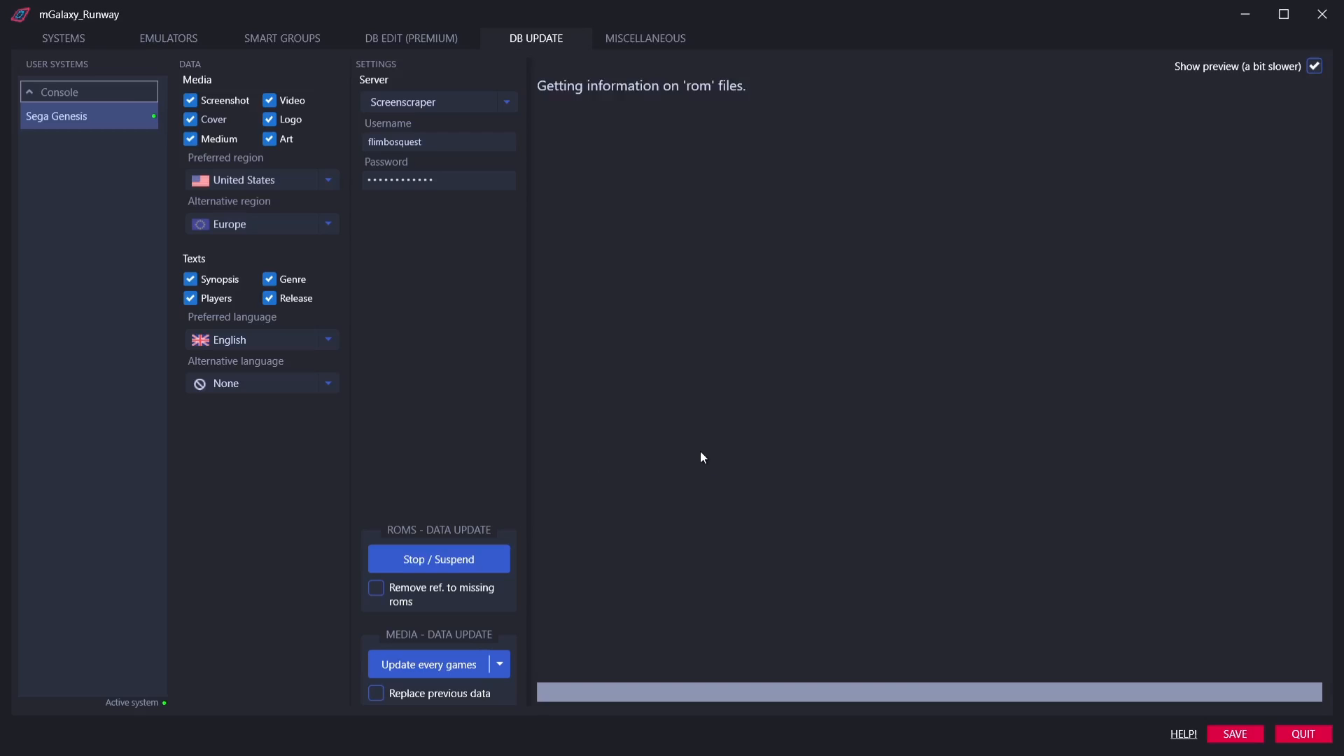
Run Update every games for media data and acknowledge both completion notices.
click(459, 665)
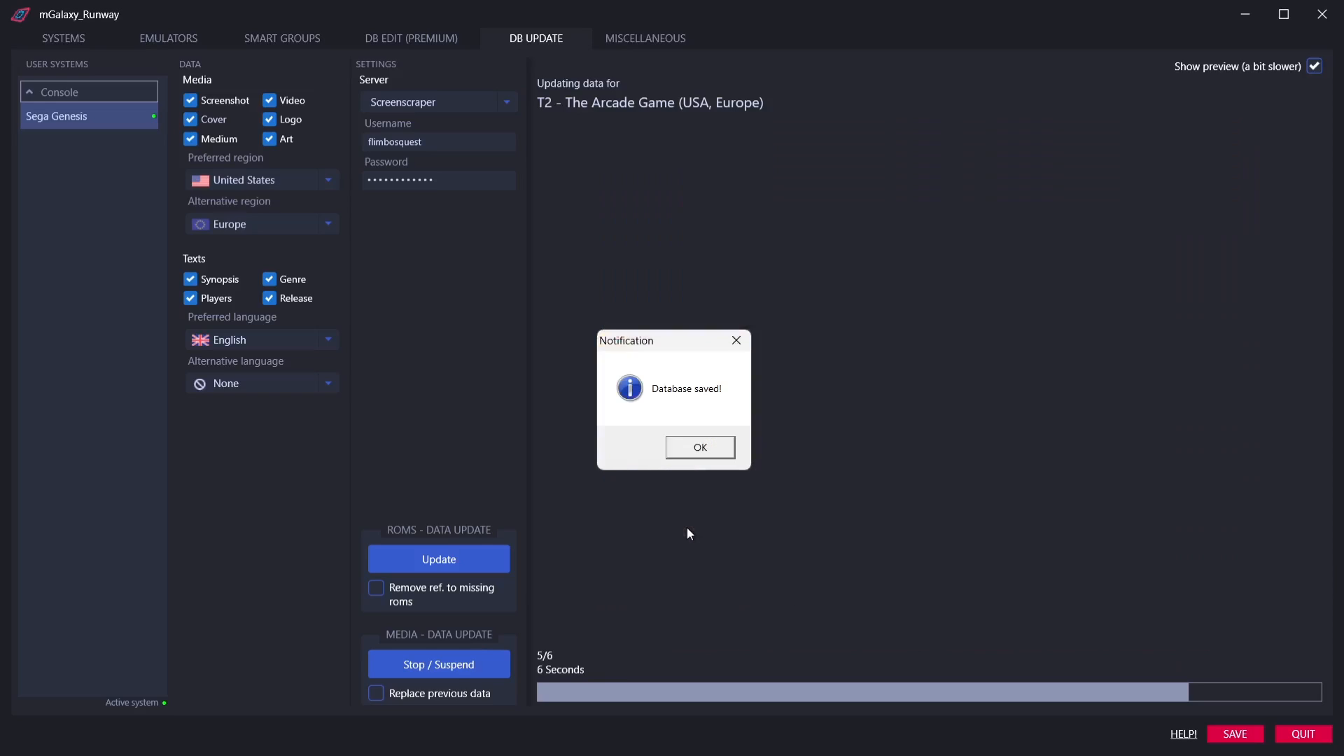
click(700, 448)
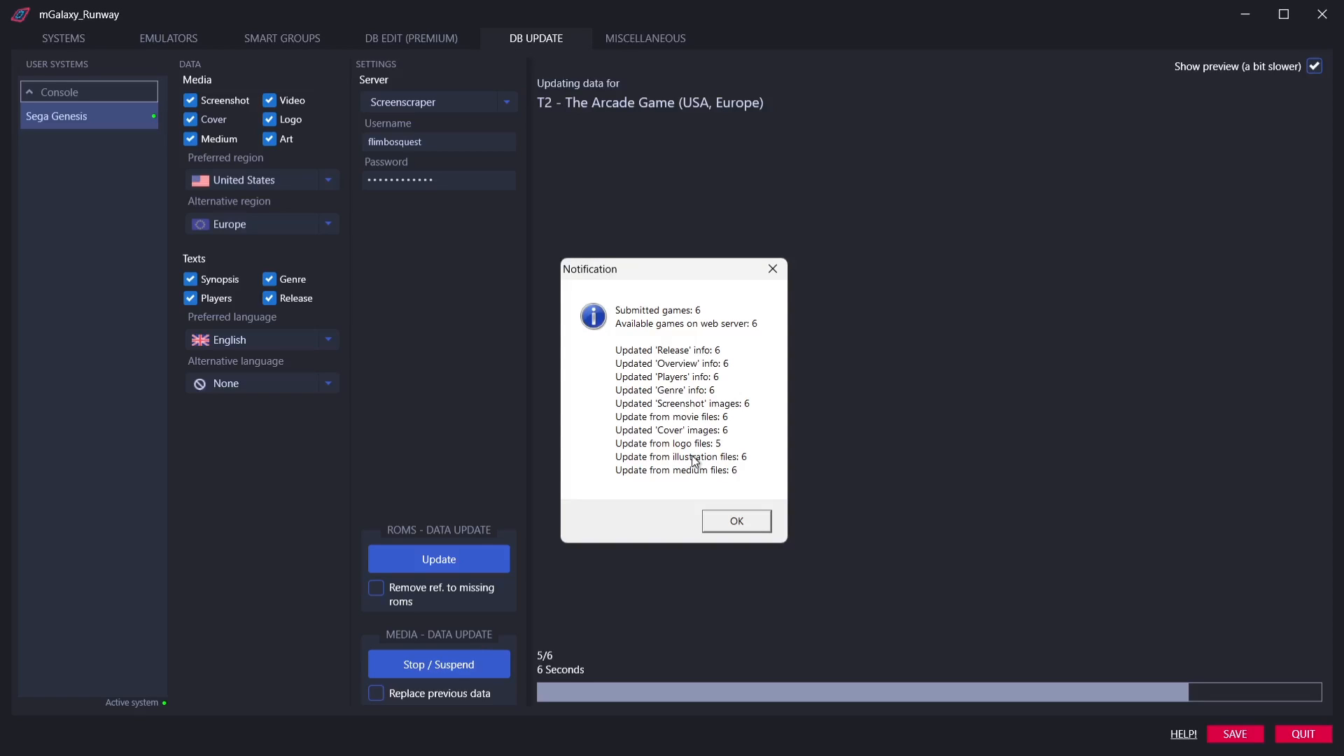
click(724, 522)
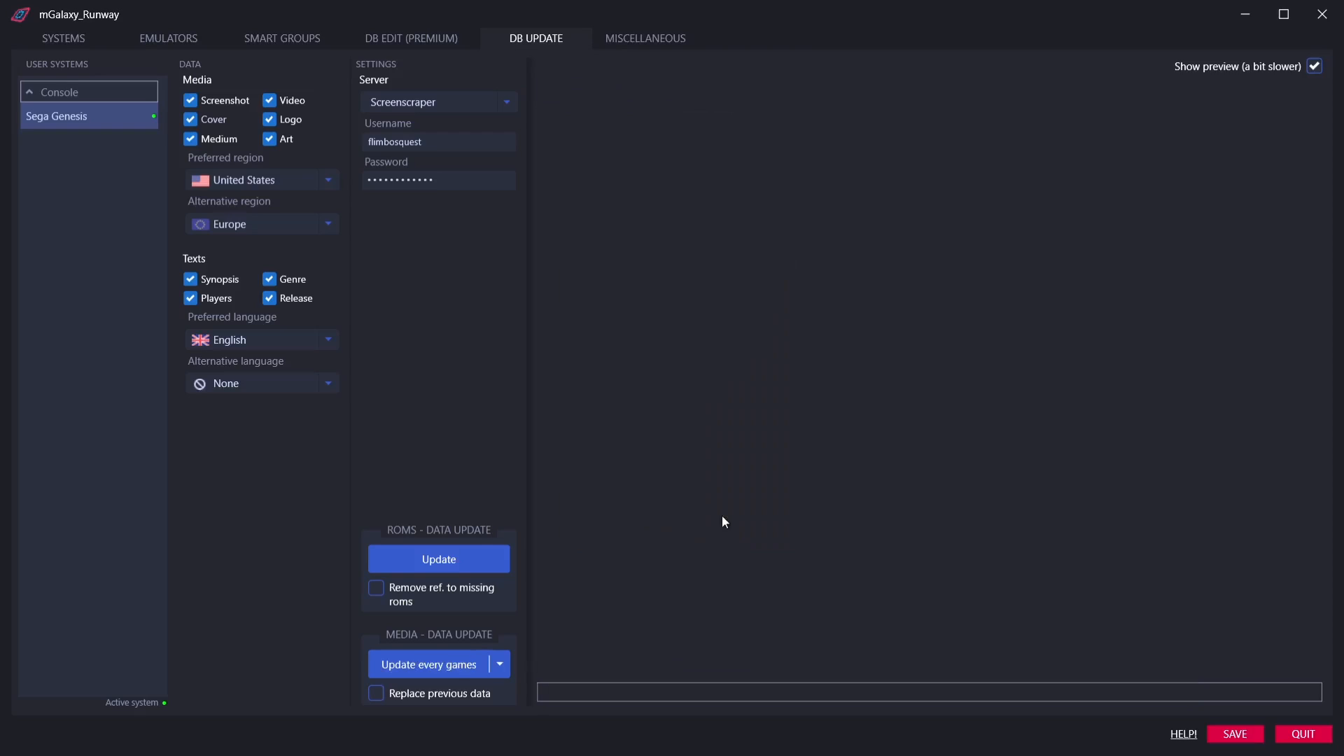
Set Output Screen to \\.\DISPLAY1 and keep the Dark theme after trying Original.
click(650, 39)
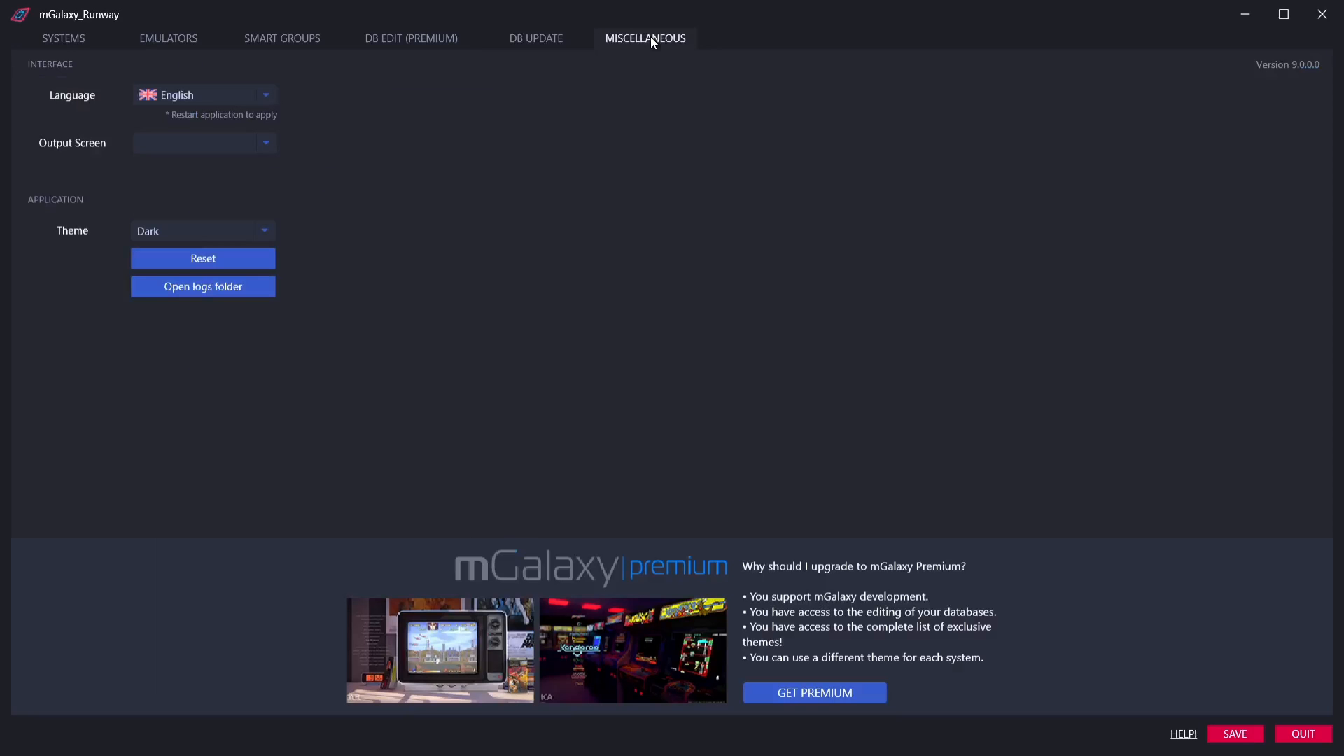
click(228, 148)
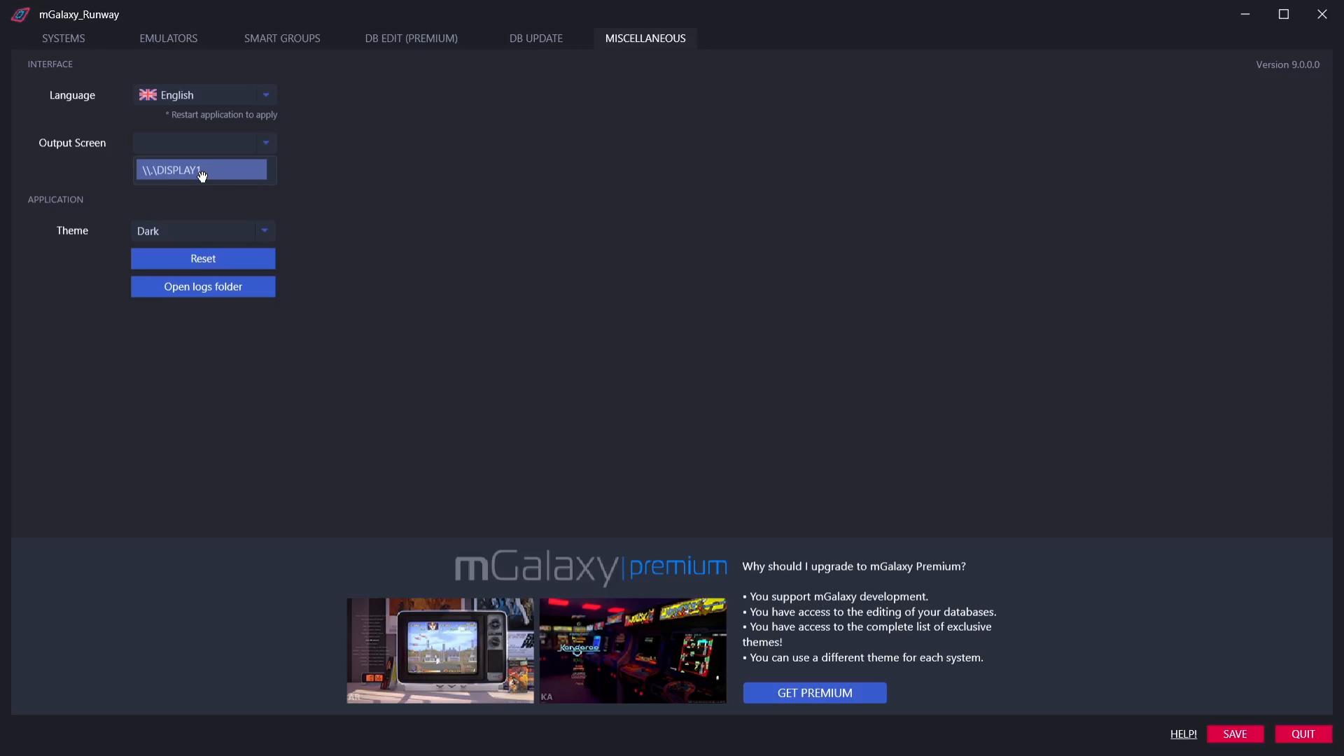
click(241, 231)
click(207, 276)
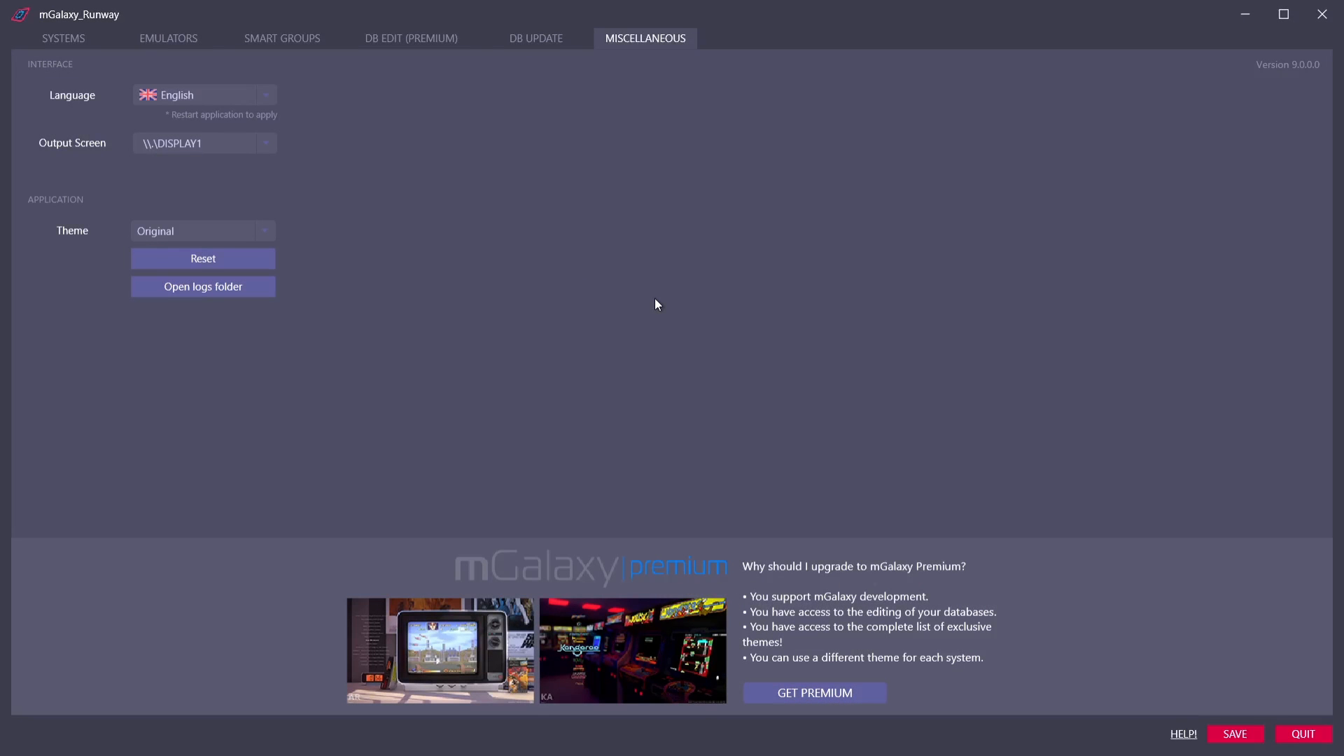
click(230, 229)
click(227, 252)
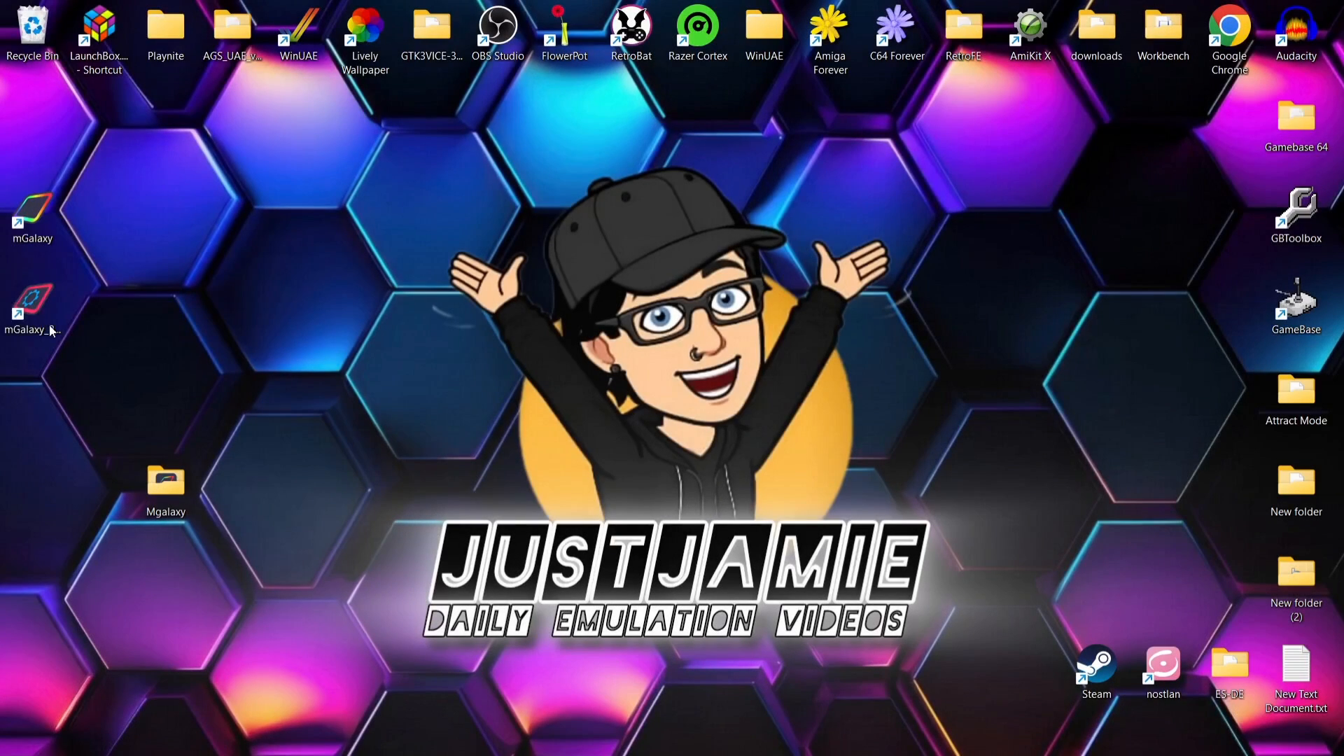
Start the mGalaxy front end and close the Controllers overview.
double_click(35, 216)
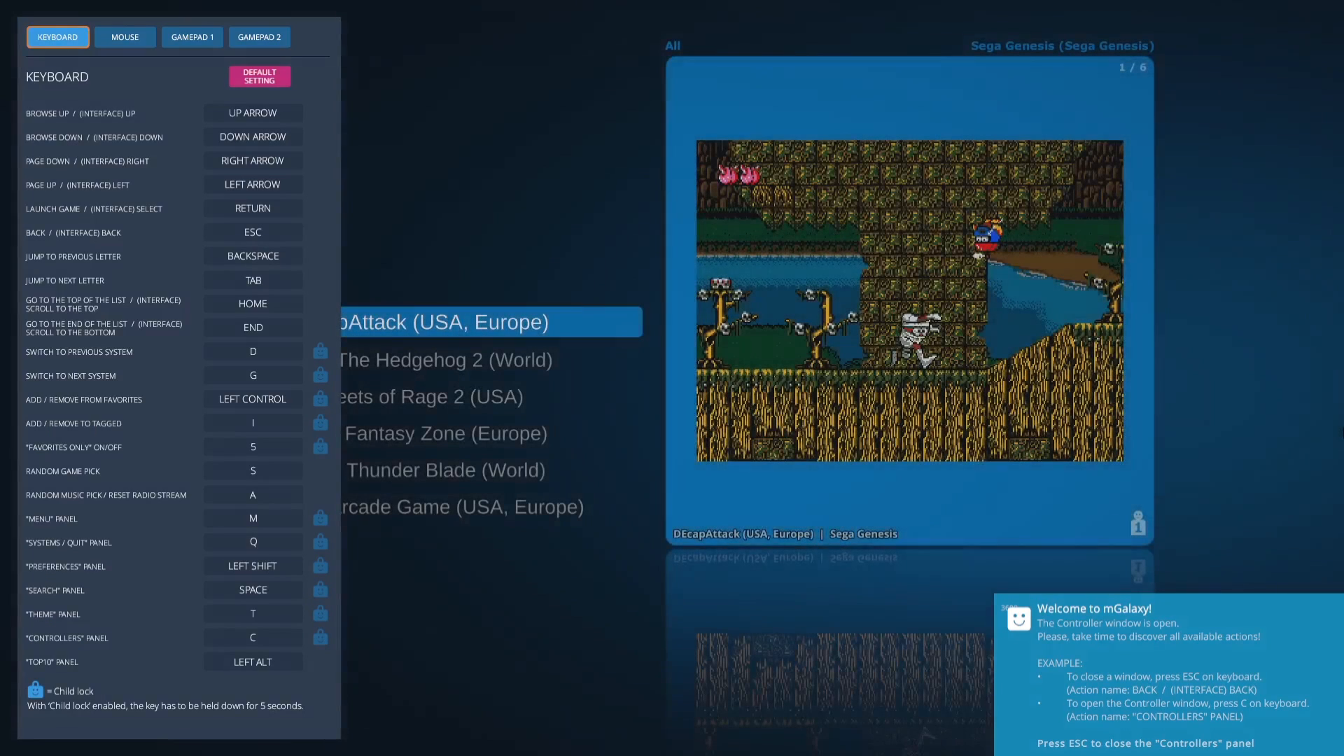
key(Down)
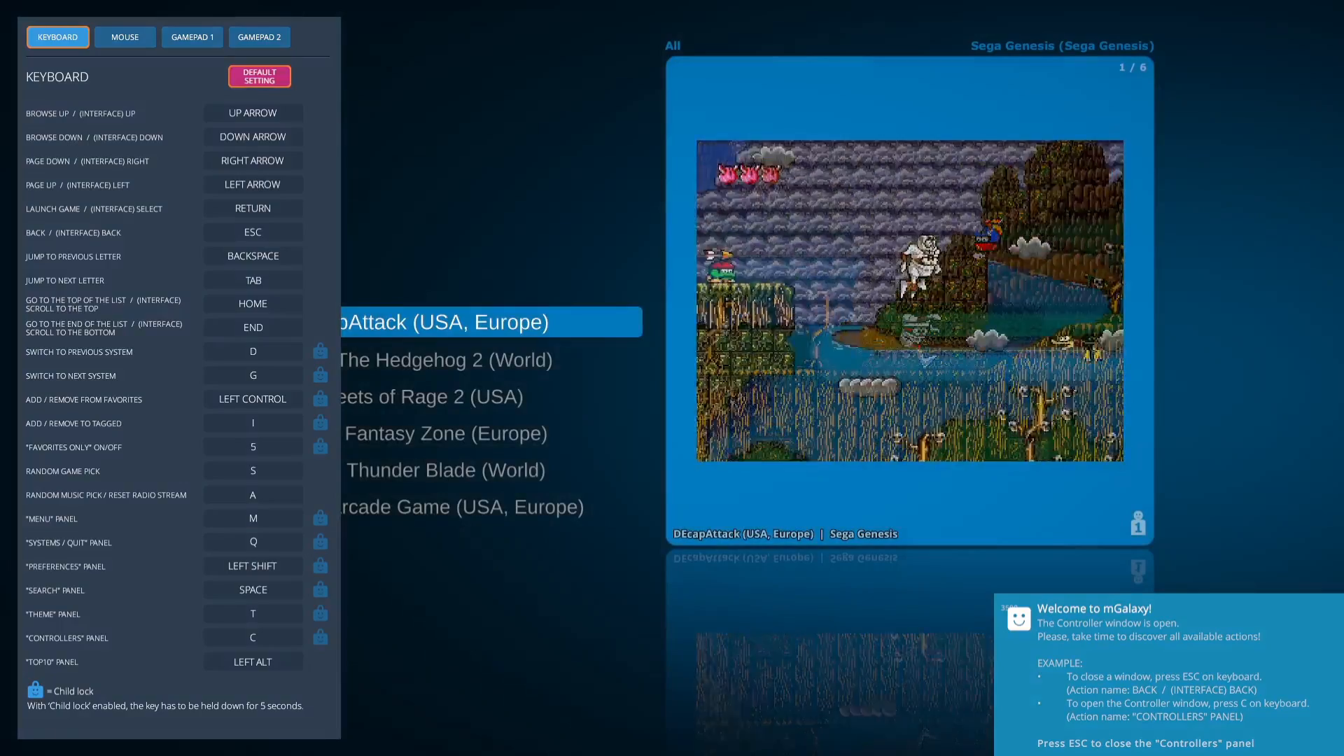
key(Left)
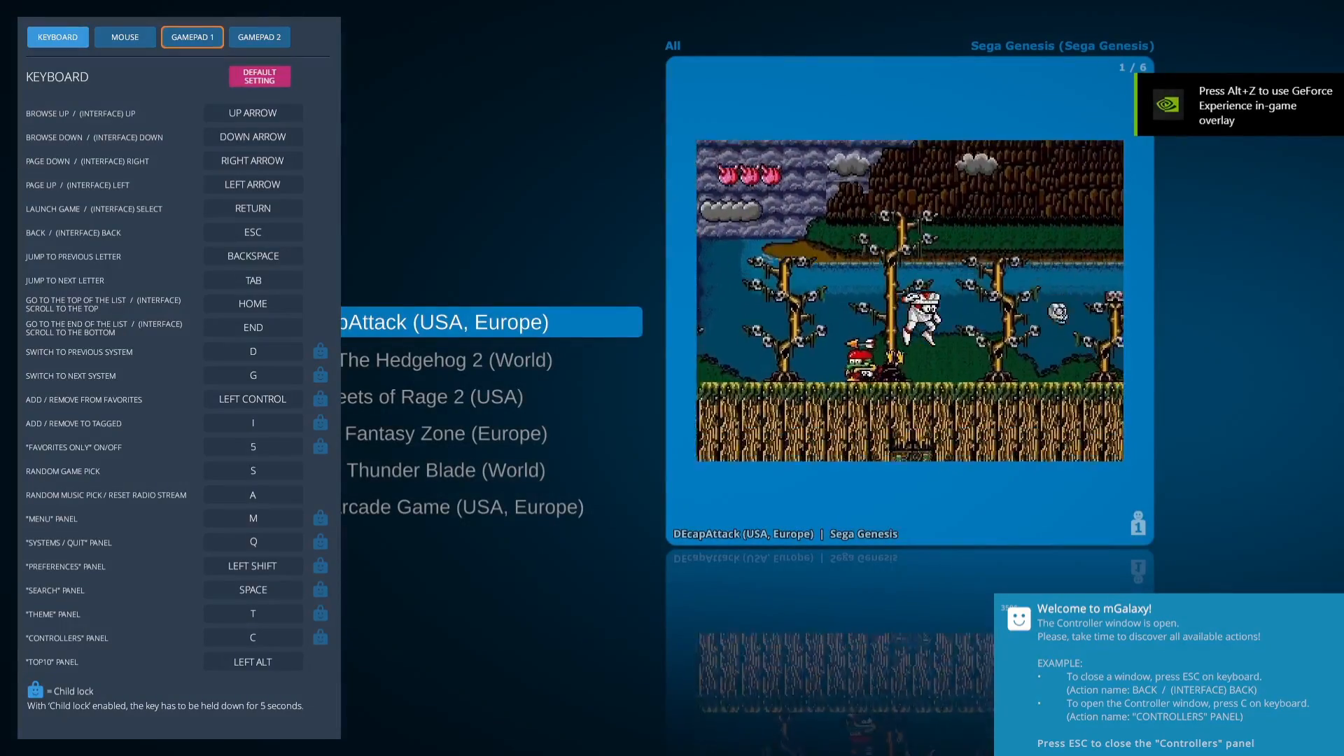
key(Escape)
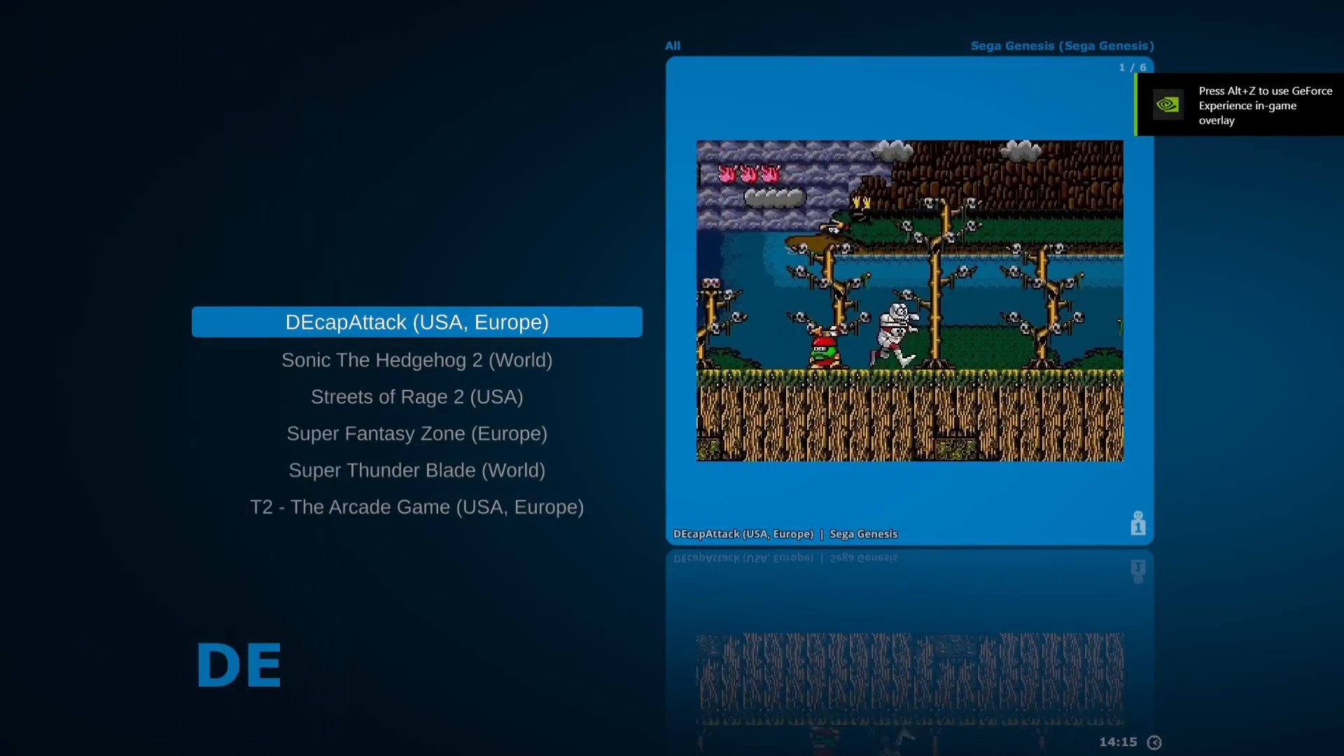
Browse the Genesis list and launch Streets of Rage 2 (USA).
key(Down)
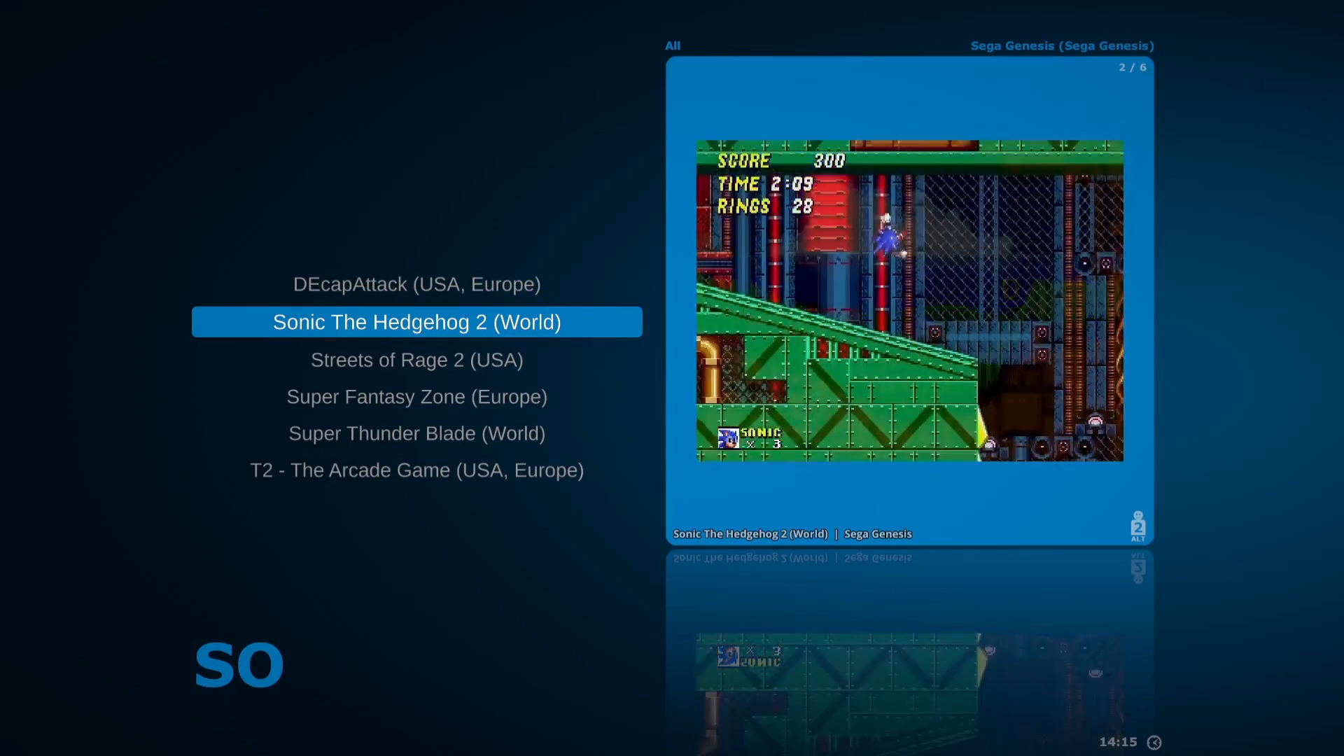
key(Down)
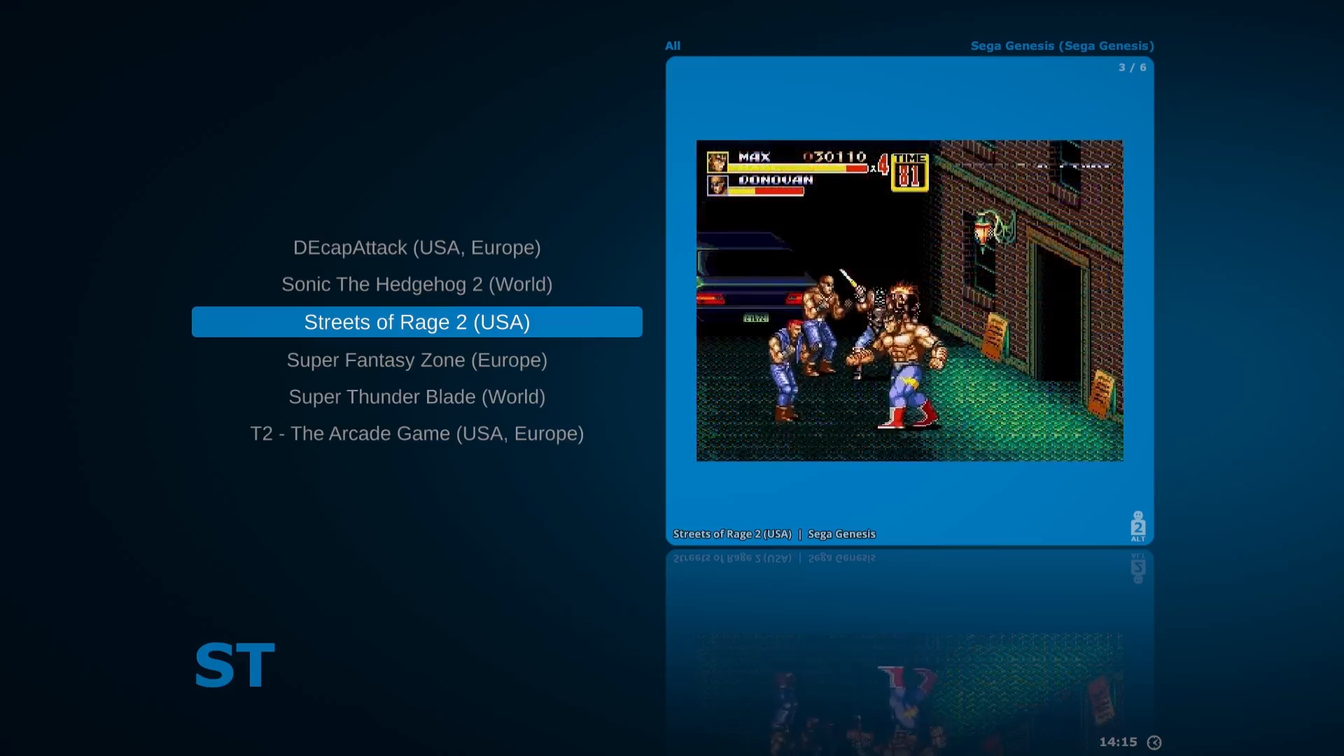
key(Down)
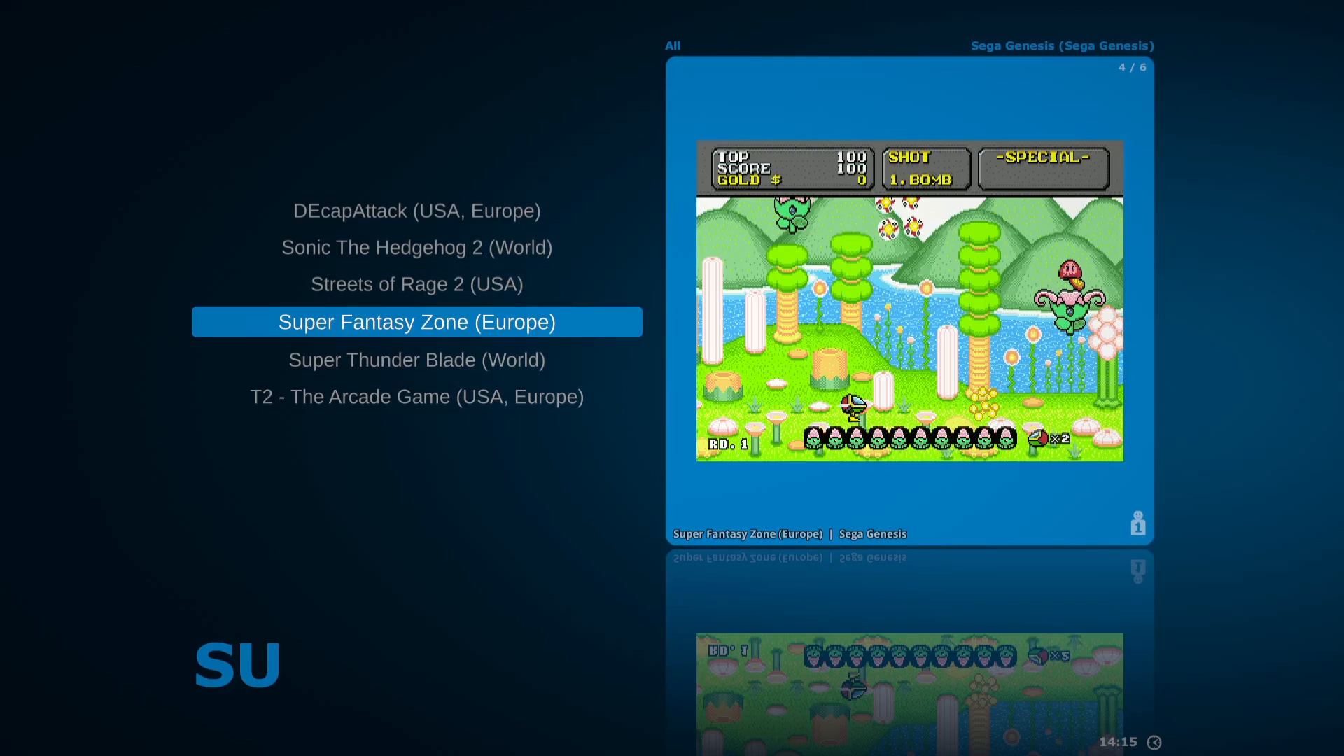
key(Down)
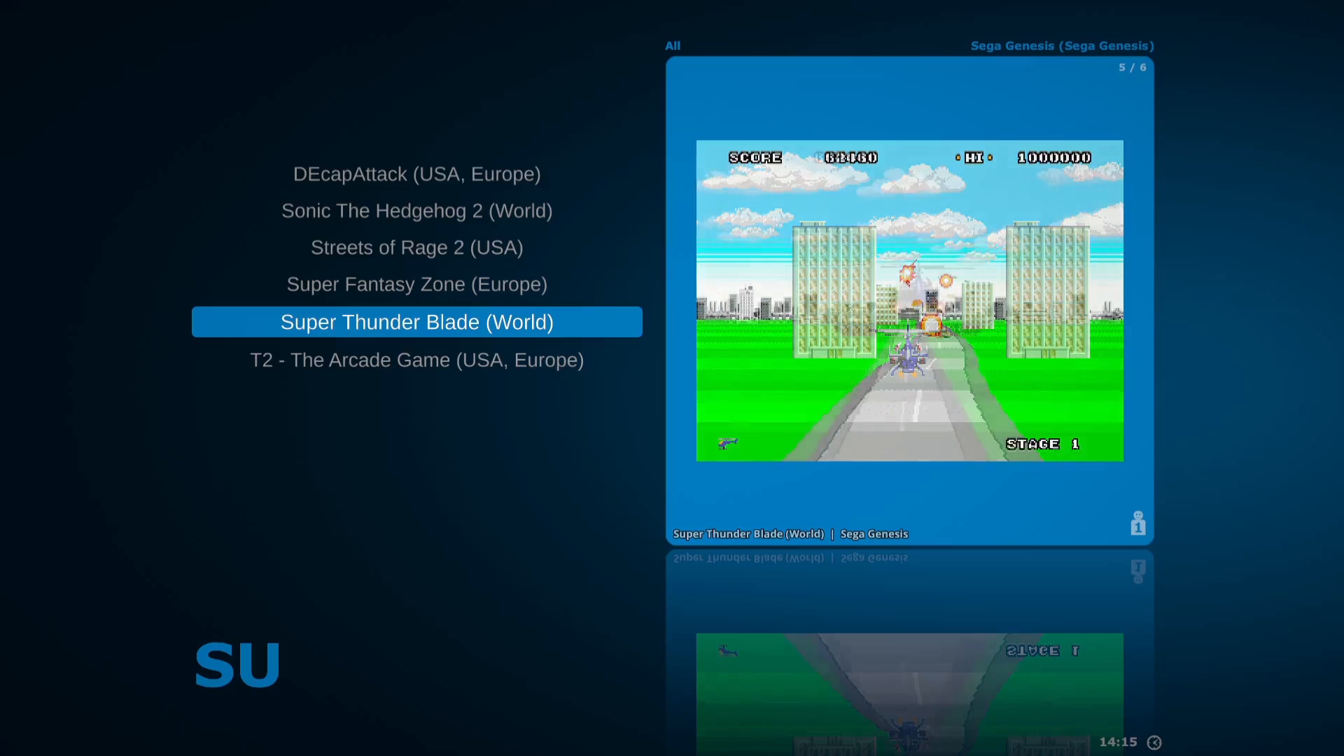
key(Down)
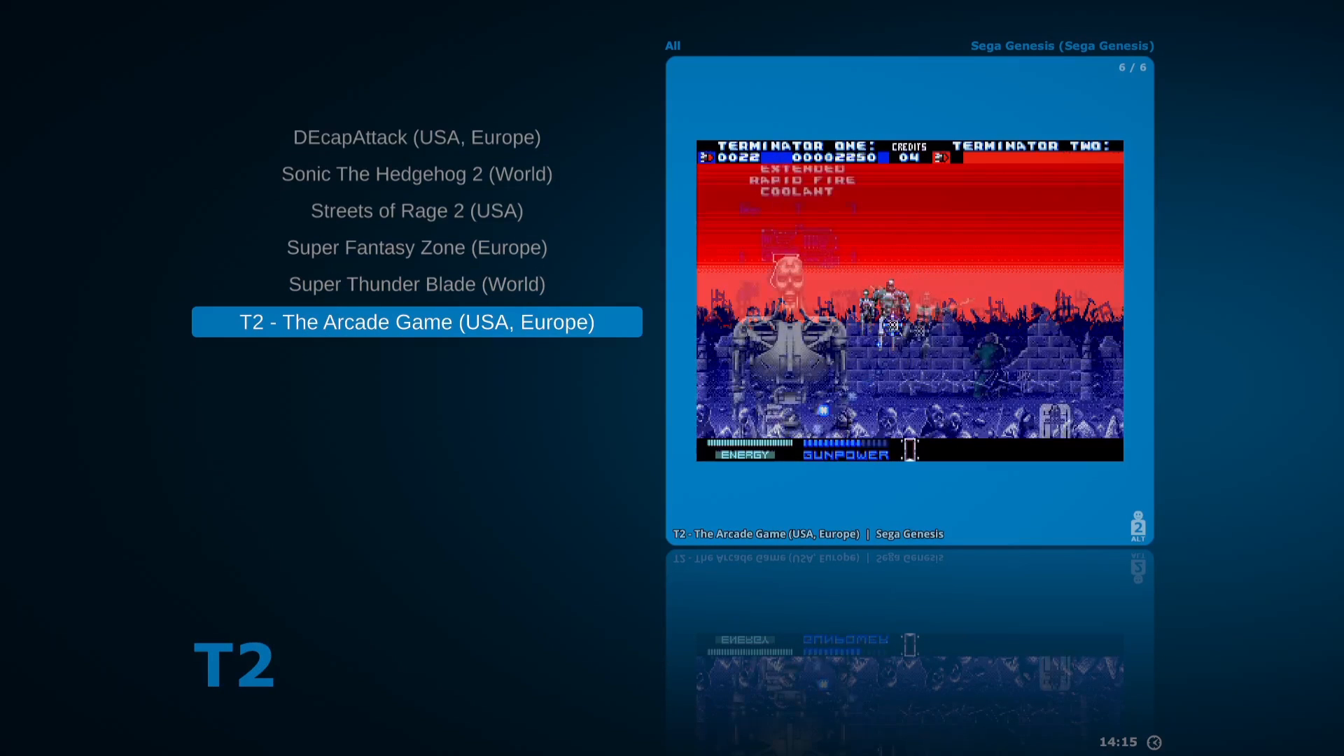
key(Up)
key(Up)
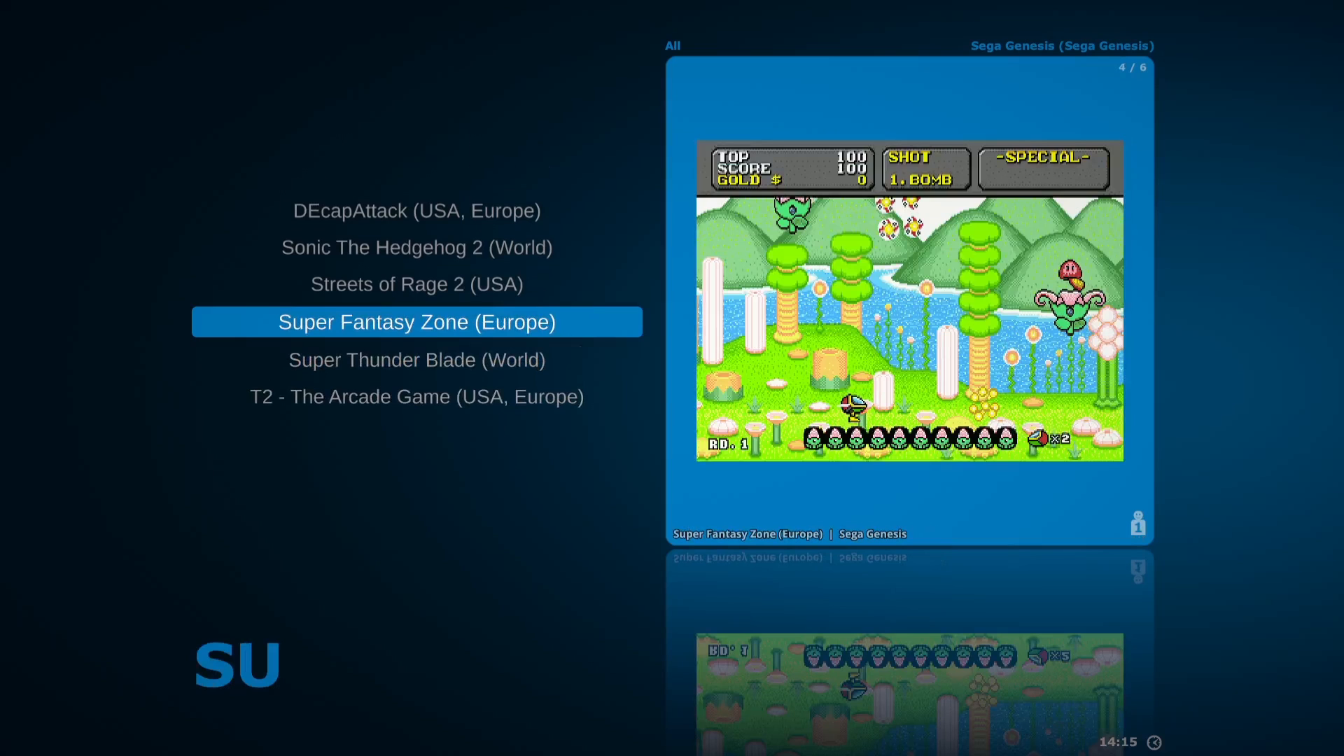
key(Up)
key(Up)
key(Down)
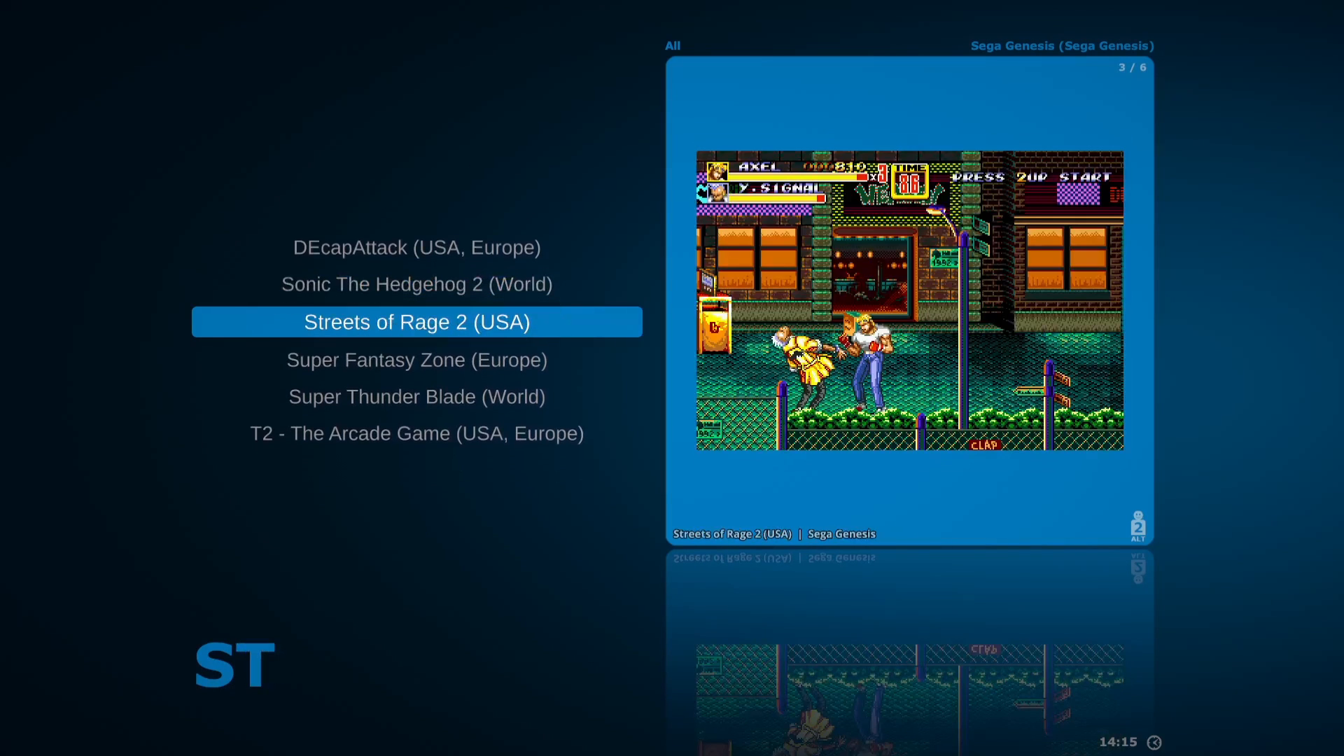
key(Return)
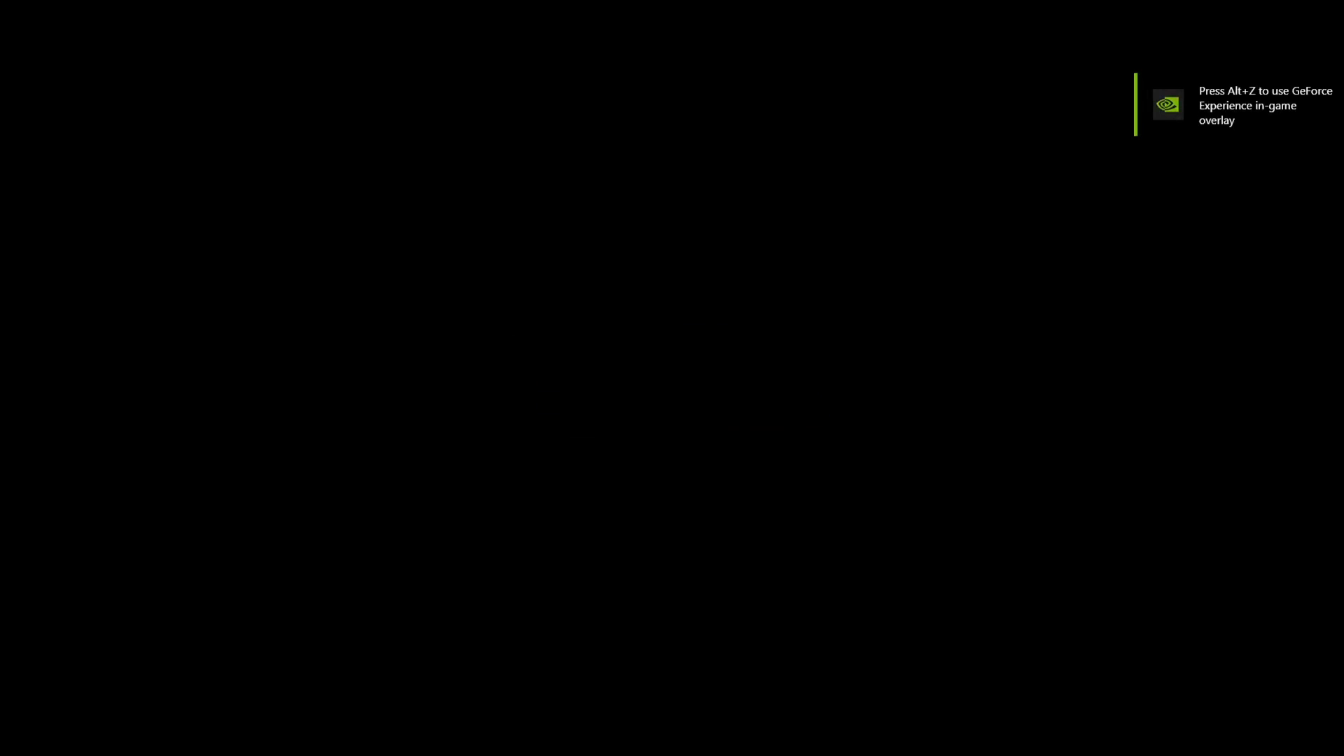
Skip the intro and start a one-player game as Blaze.
key(Return)
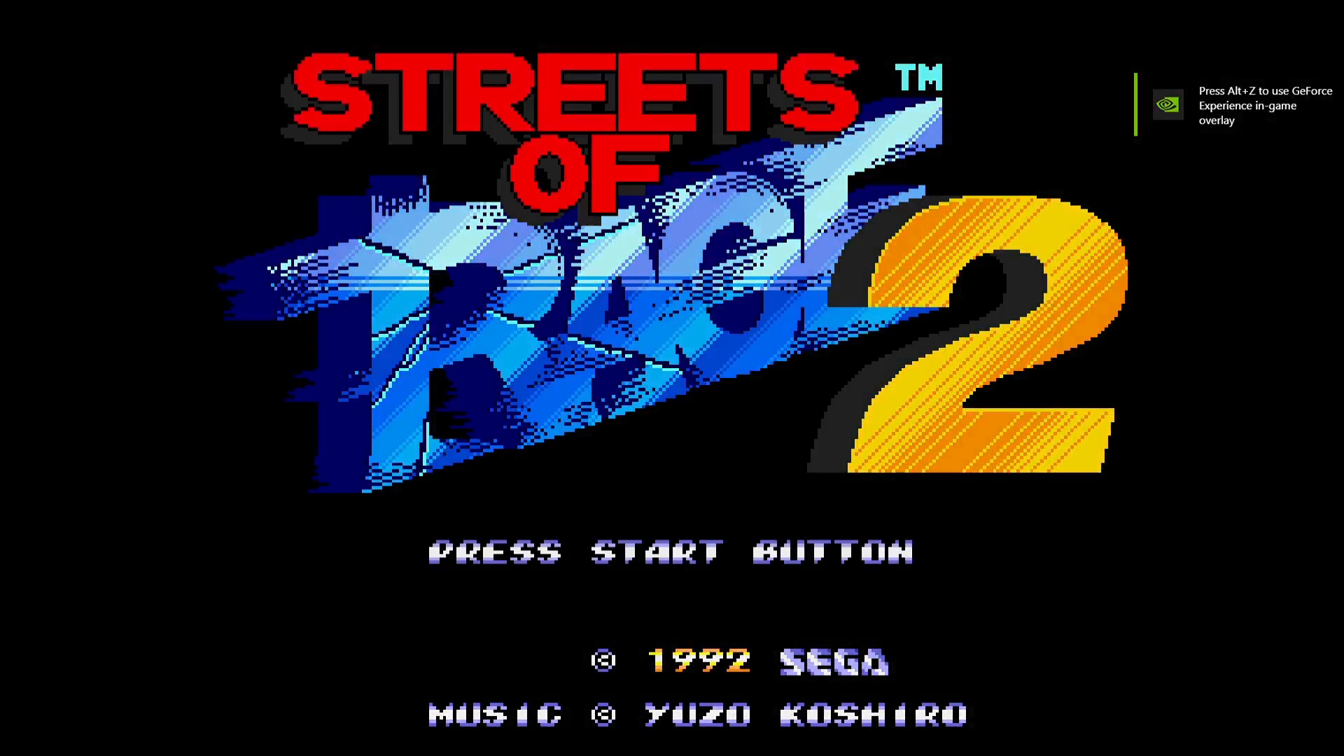
key(Return)
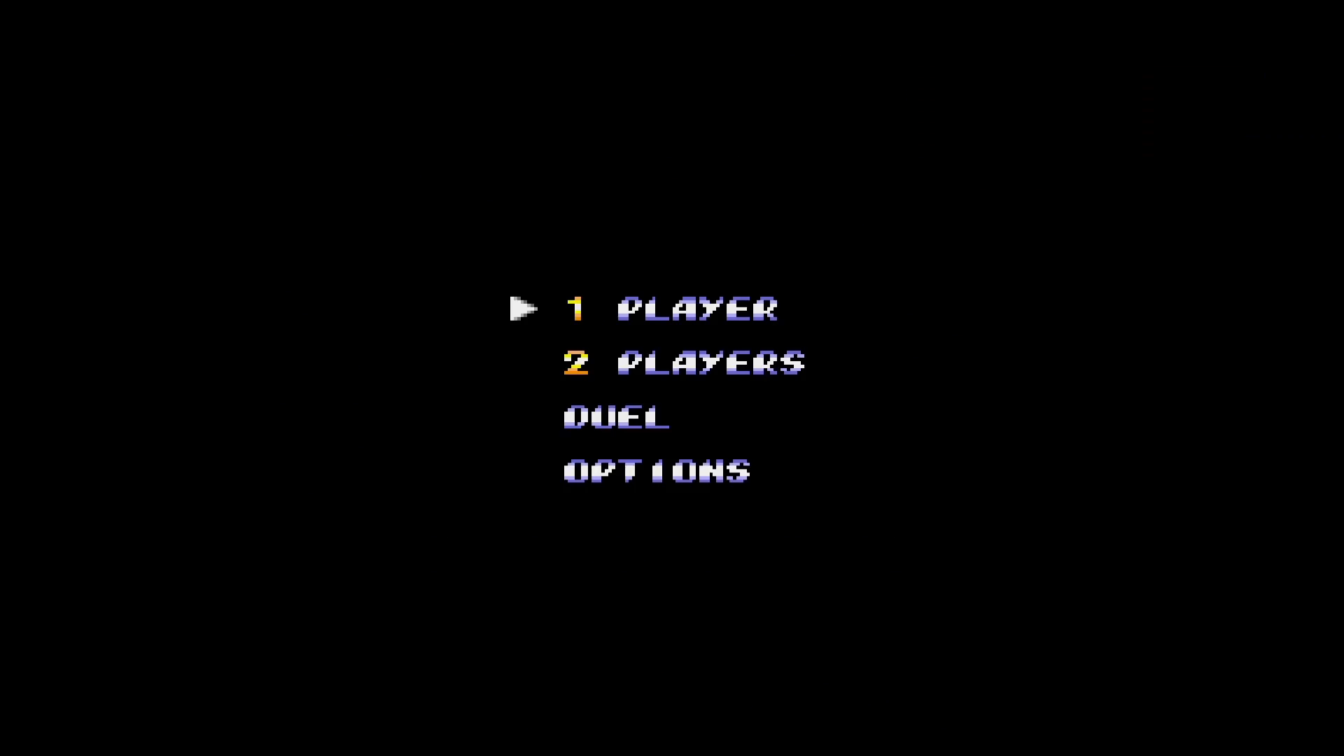
key(Return)
key(Right)
key(Return)
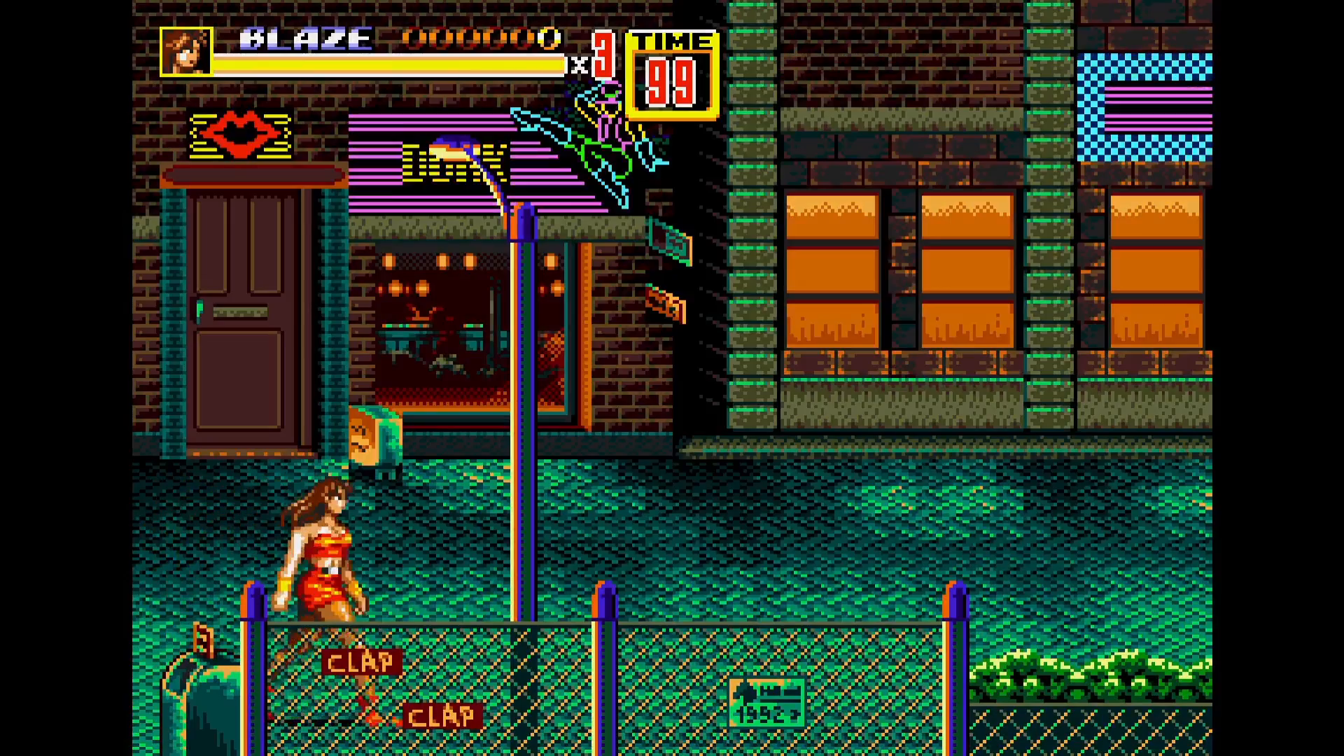
Beat the first Galsias, smash the bin and collect the money bag.
key(Right)
key(x)
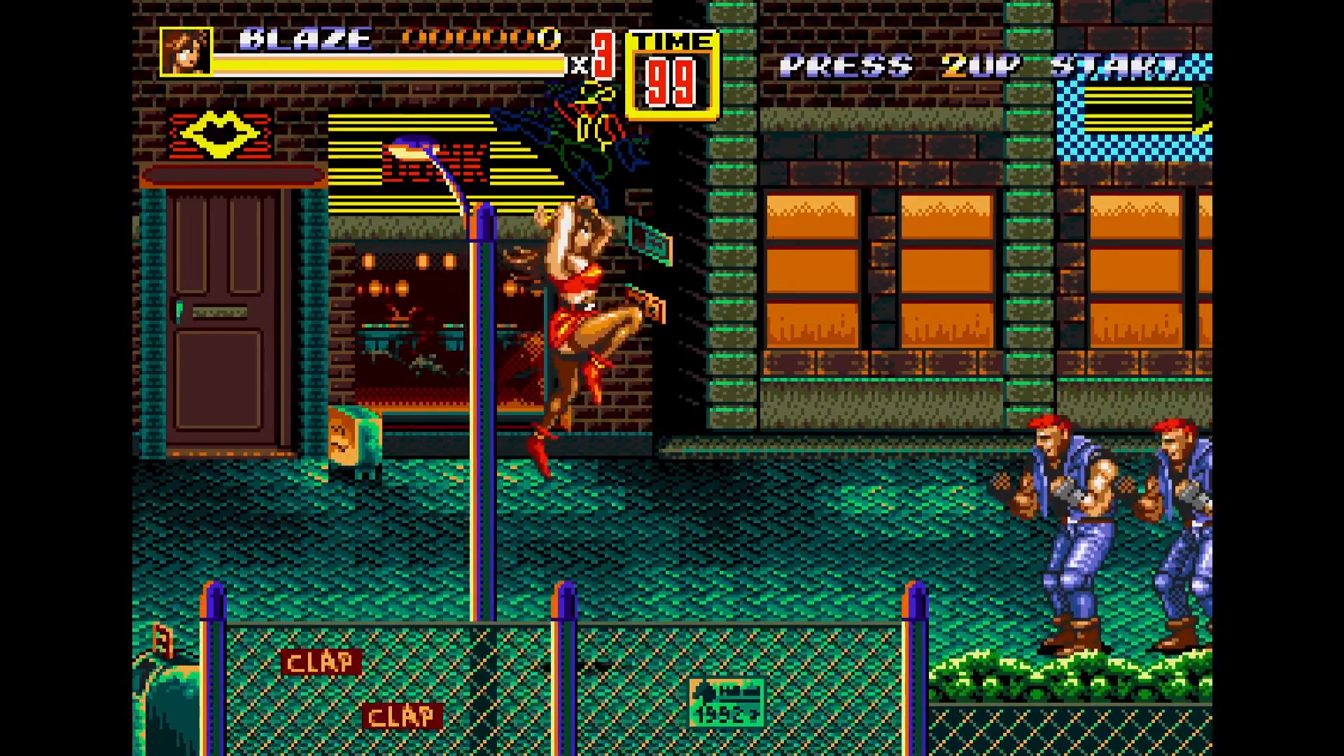
key(a)
key(Right)
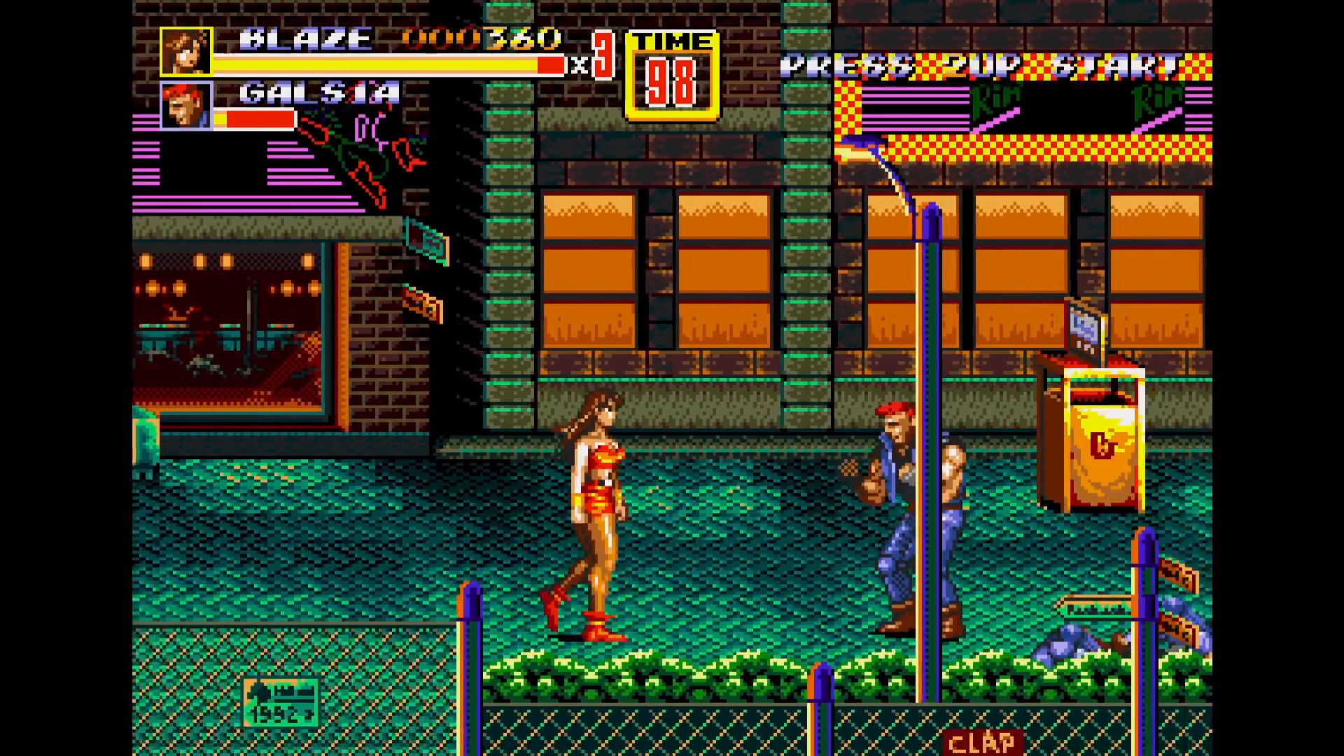
key(z)
key(z)
key(z)
key(z)
key(z)
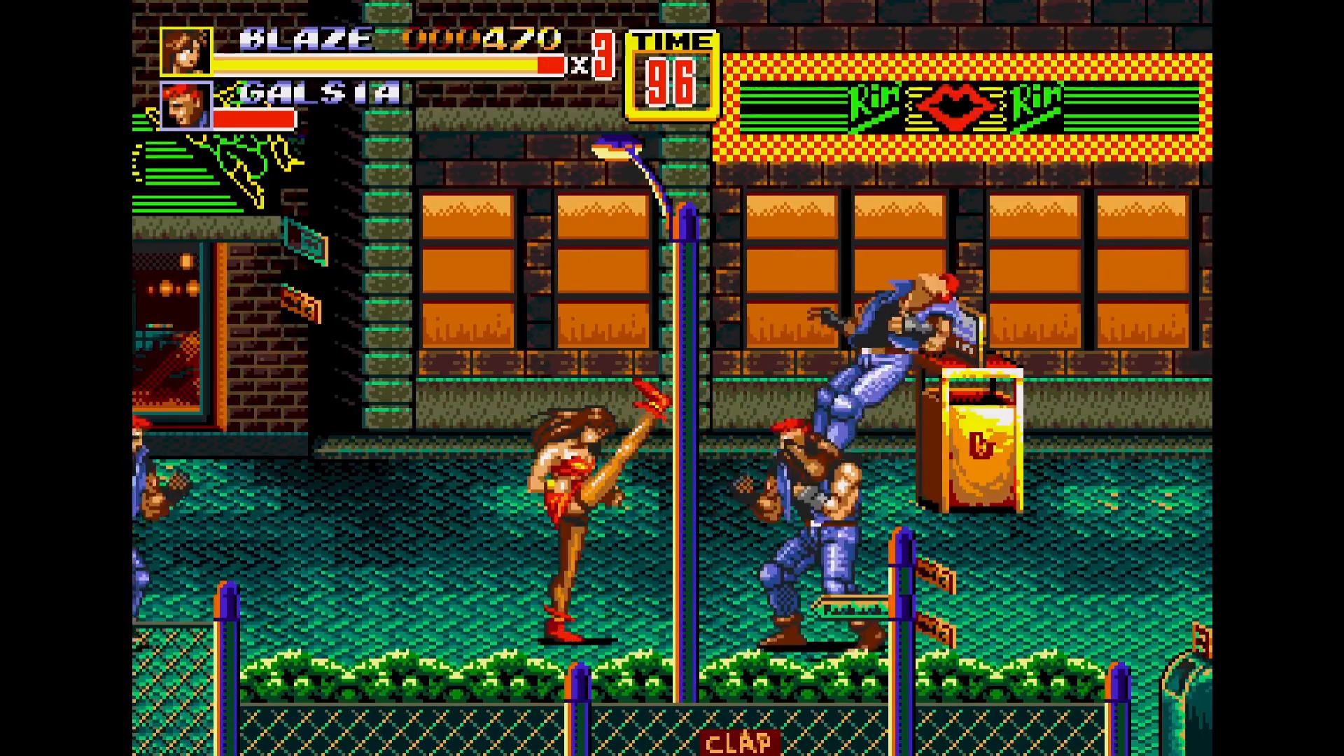
key(Left)
key(z)
key(z)
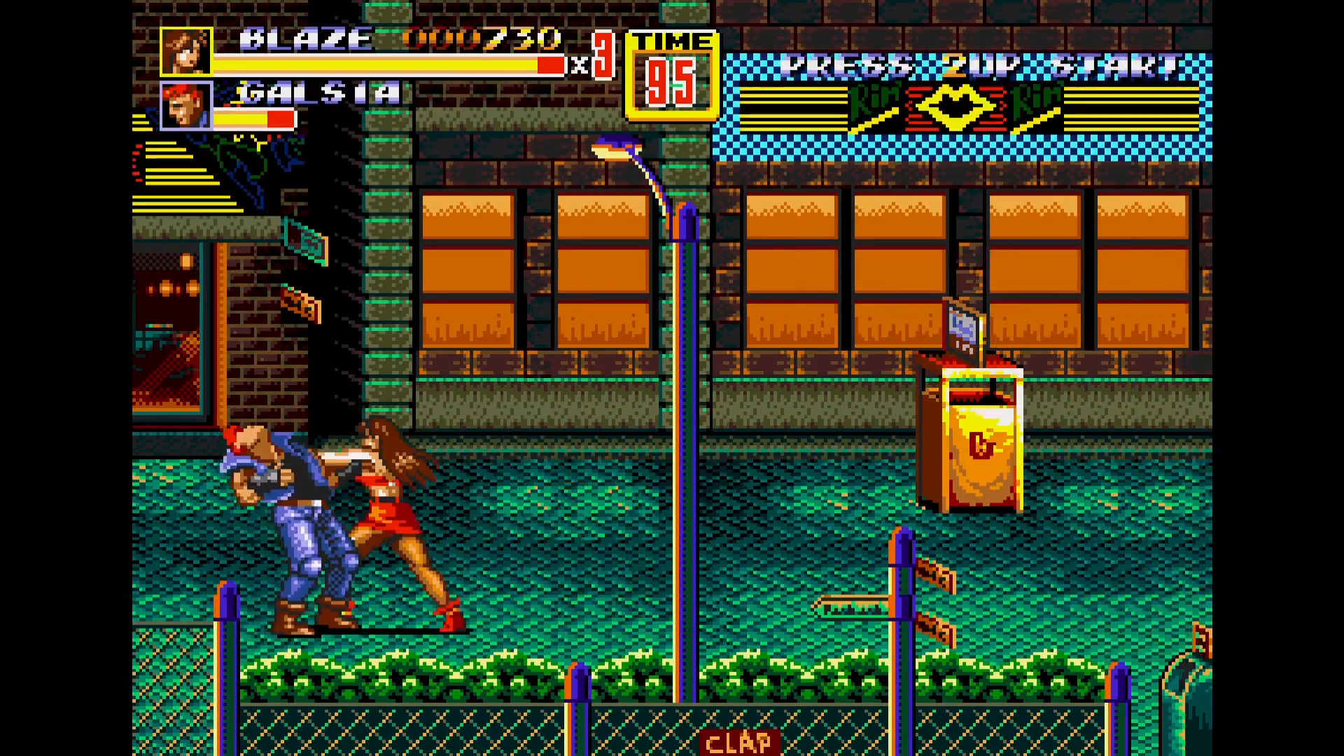
key(z)
key(Right)
key(Up)
key(Left)
key(Up)
key(Right)
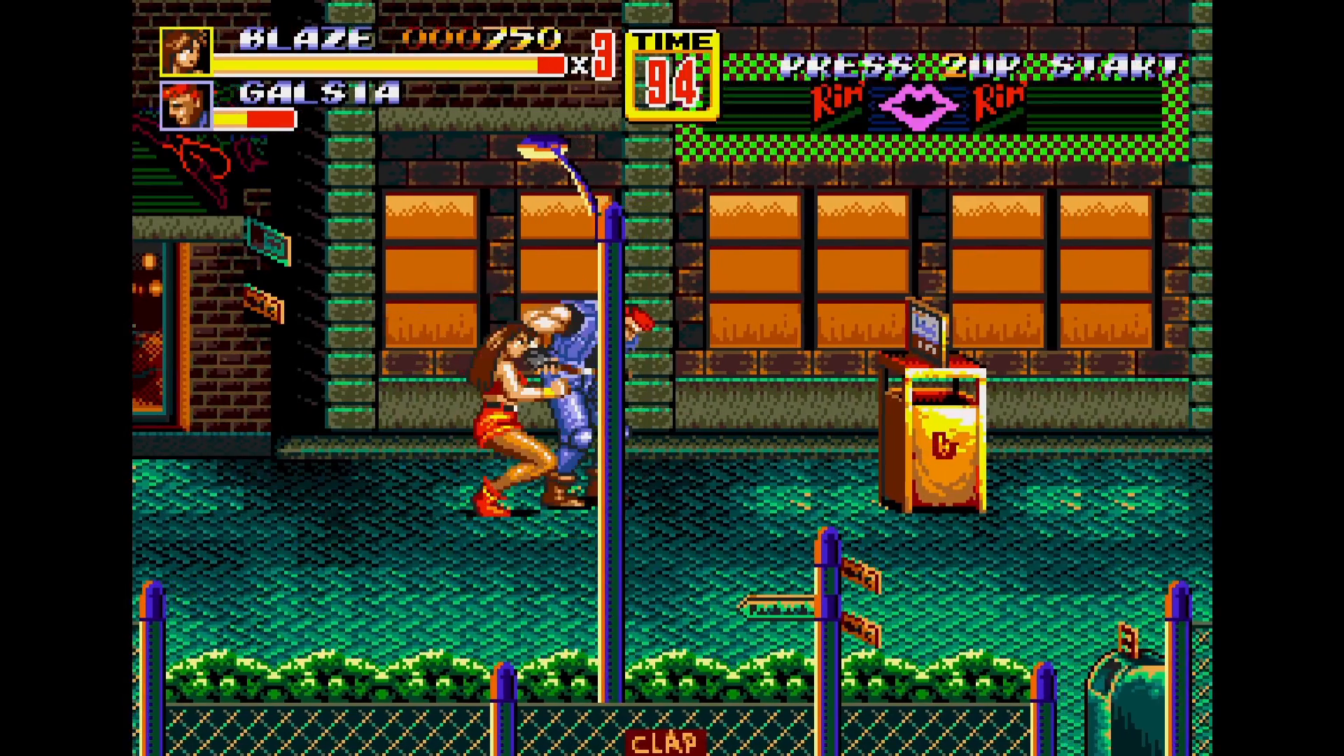
key(Right)
key(x)
key(z)
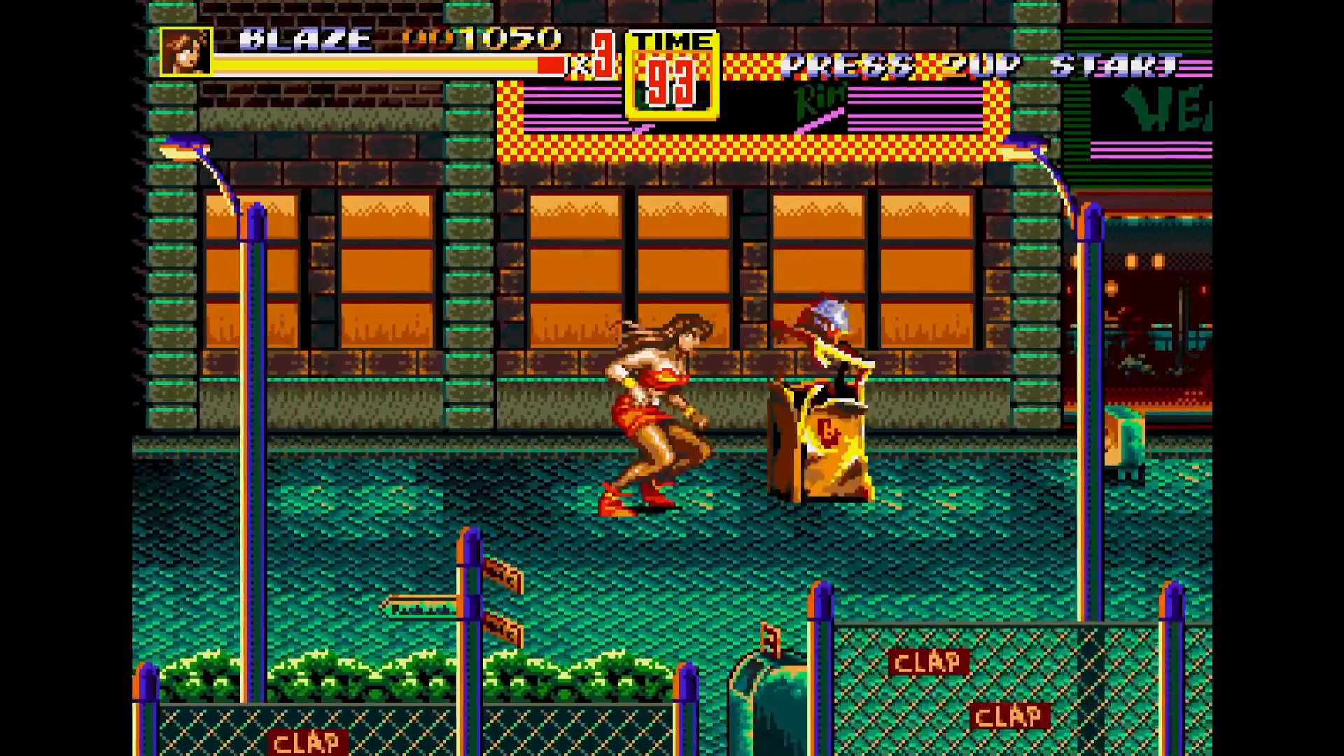
key(z)
Fight off Y.Signal and R.Signal and advance into the next area.
key(Right)
key(x)
key(z)
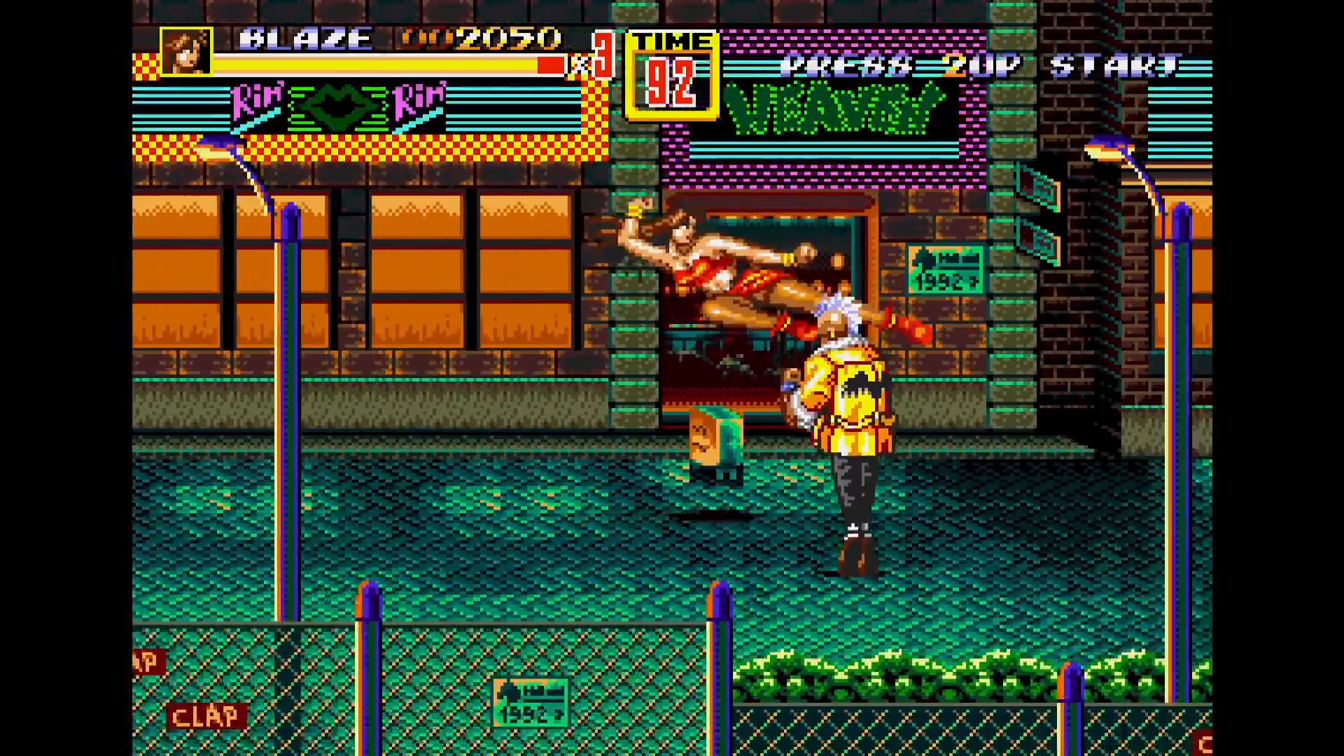
key(Right)
key(z)
key(z)
key(z)
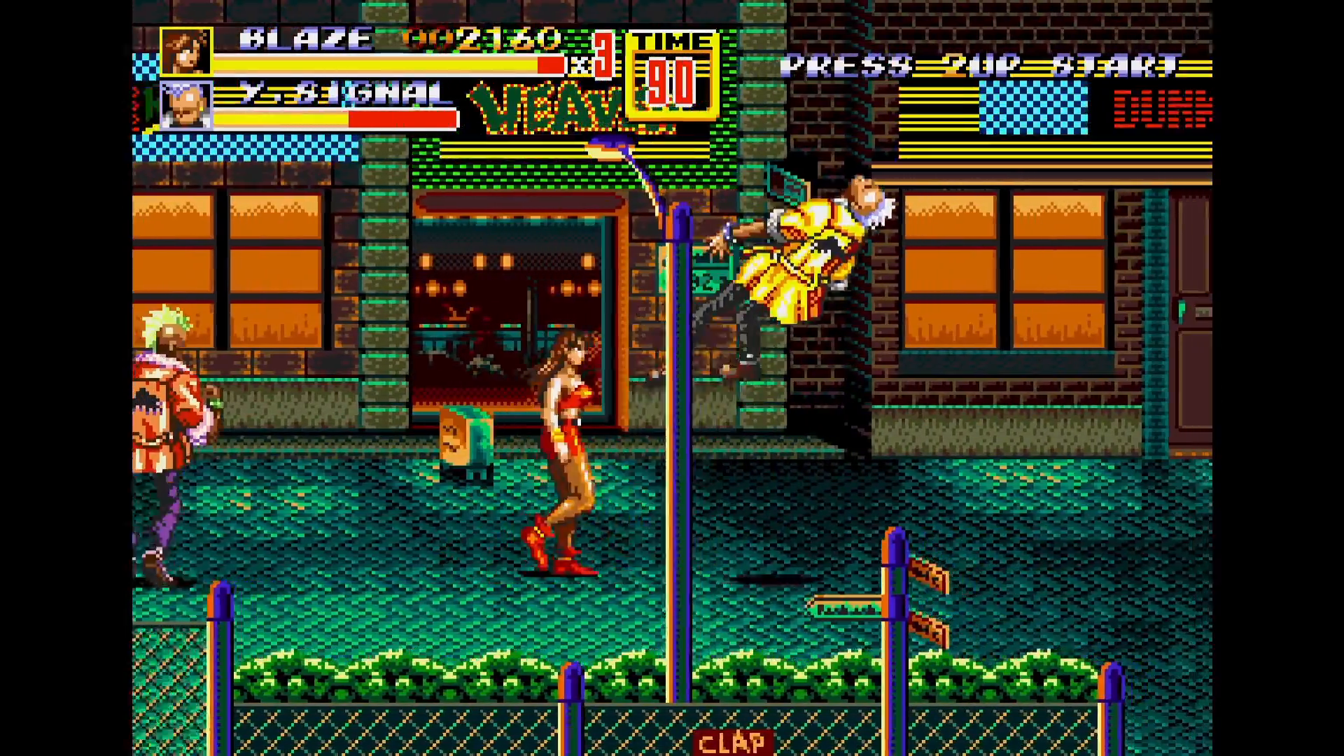
key(Right)
key(Right)
key(a)
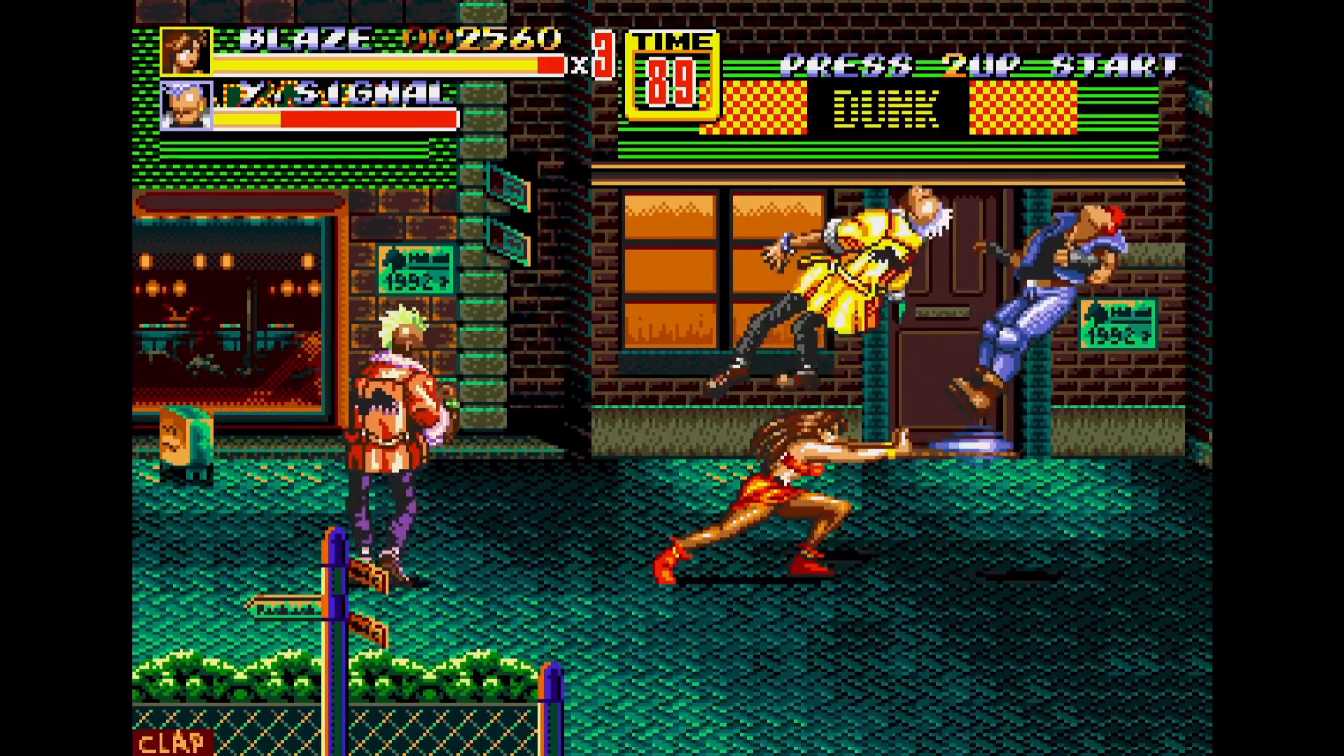
key(Left)
key(z)
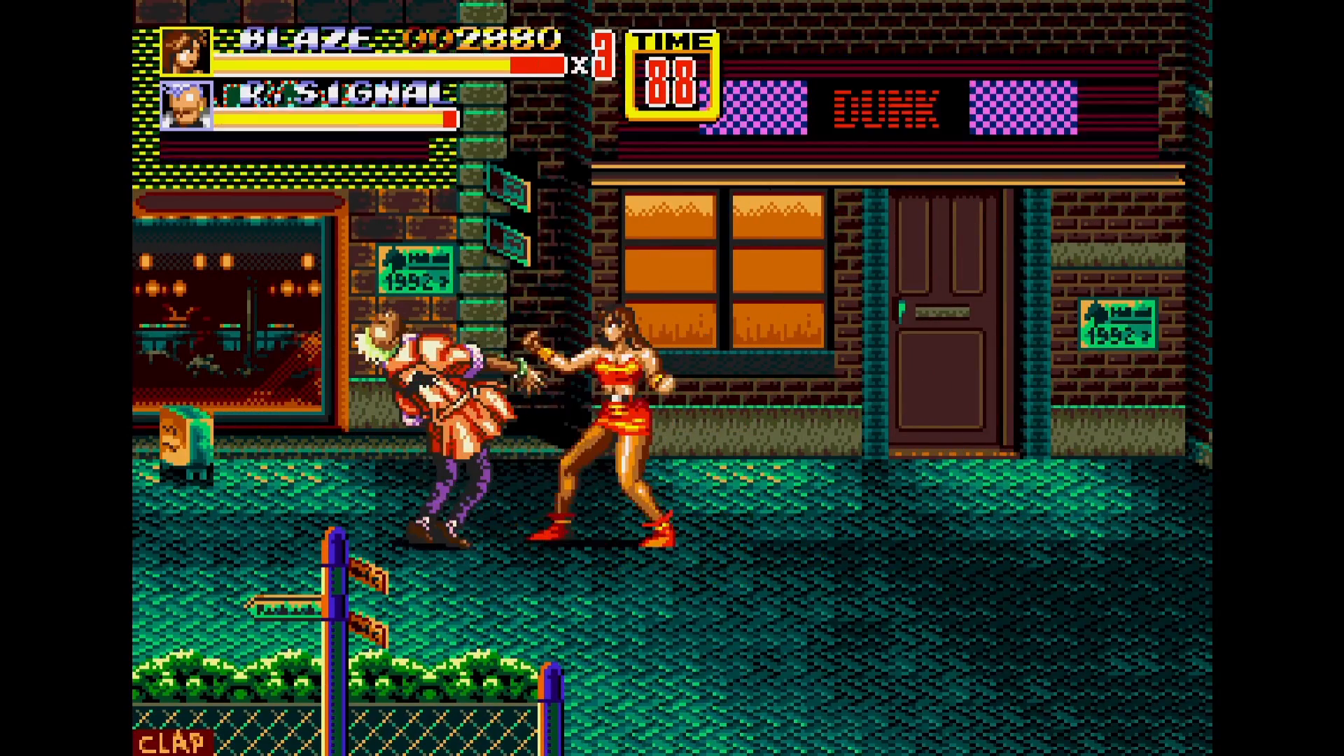
key(Right)
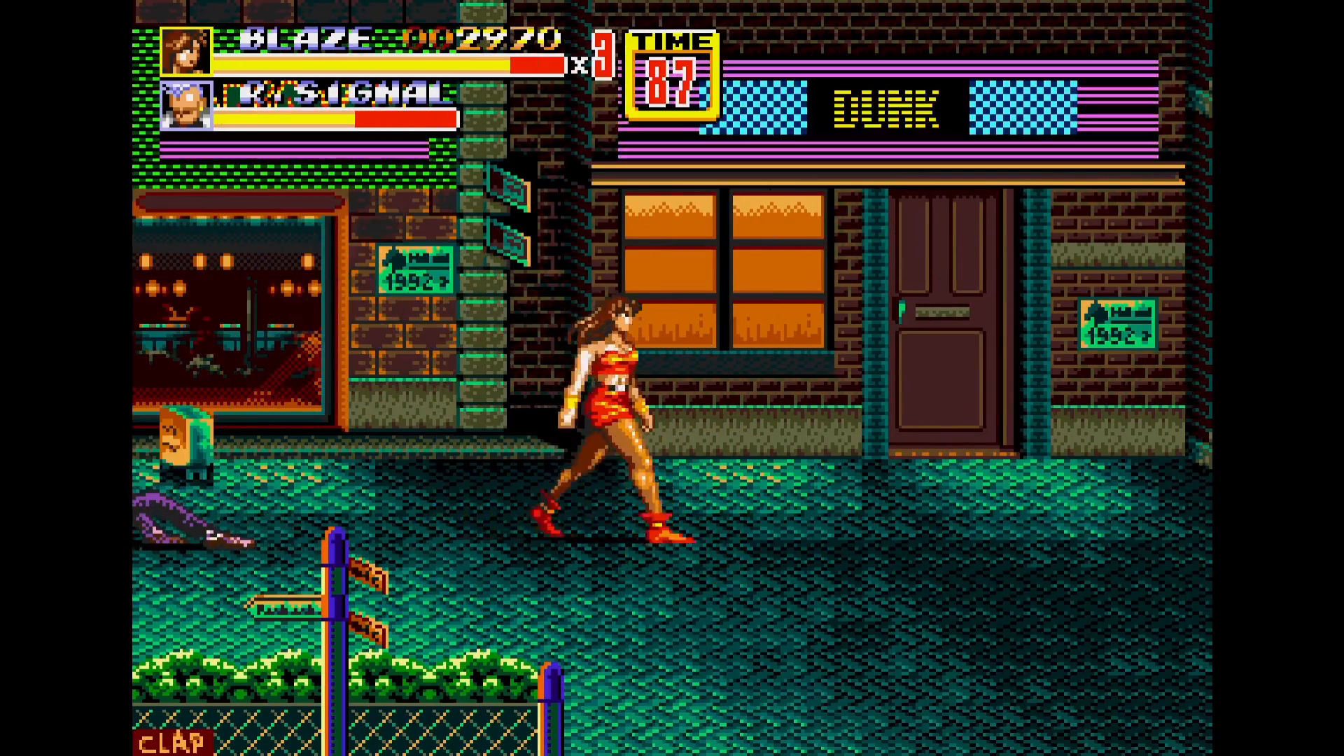
key(Left)
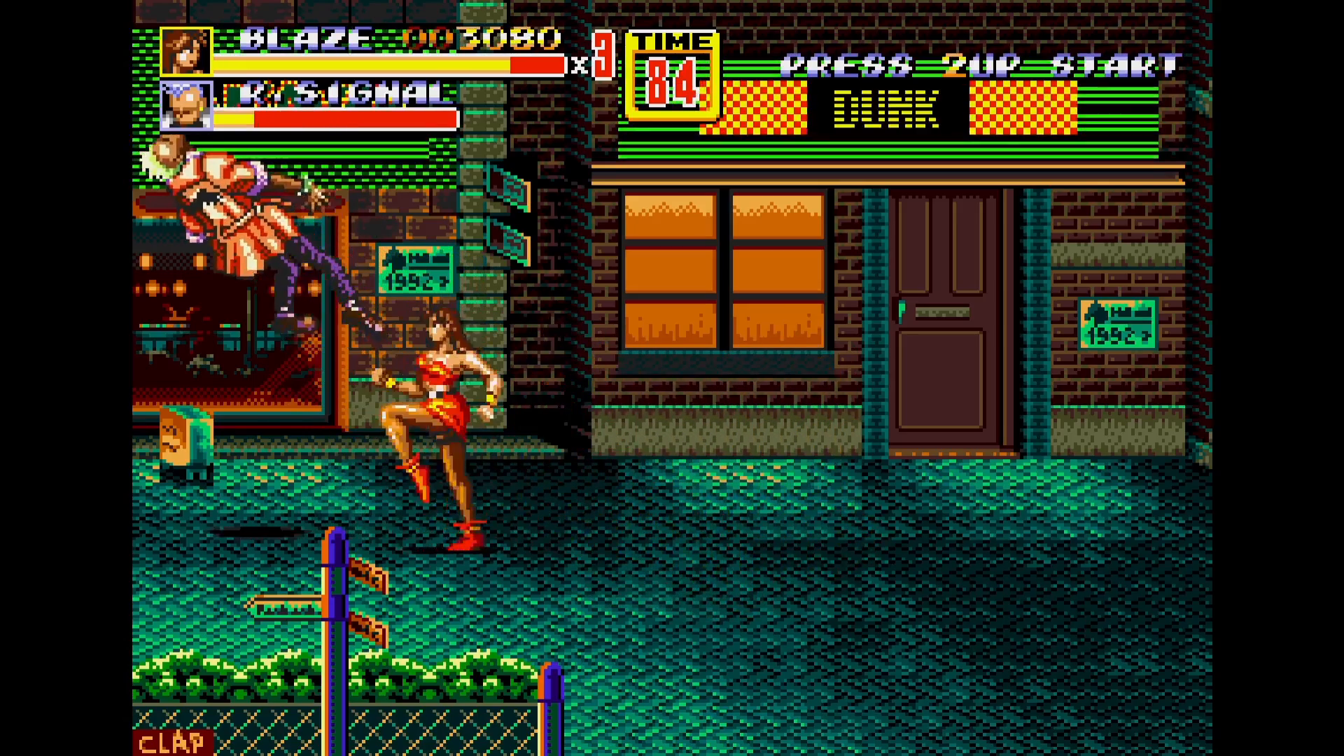
key(Right)
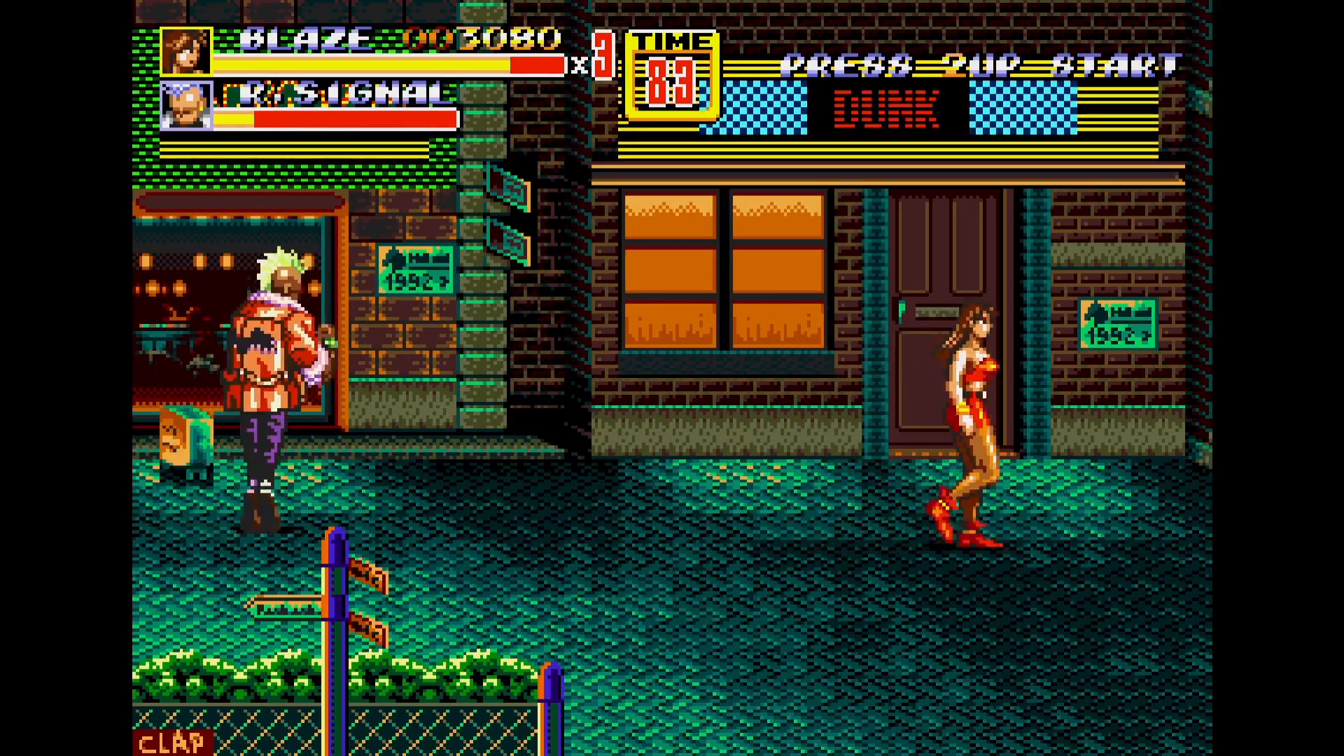
key(Left)
key(c)
key(b)
key(Down)
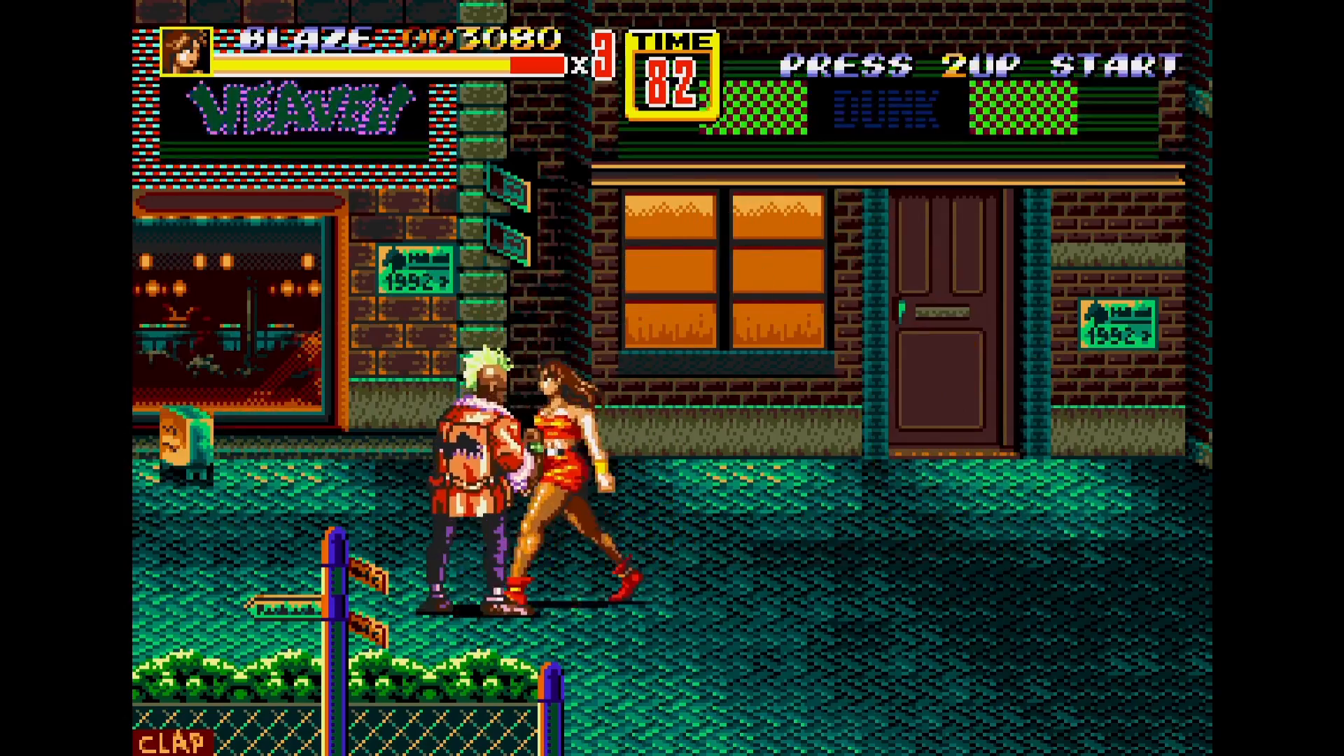
key(a)
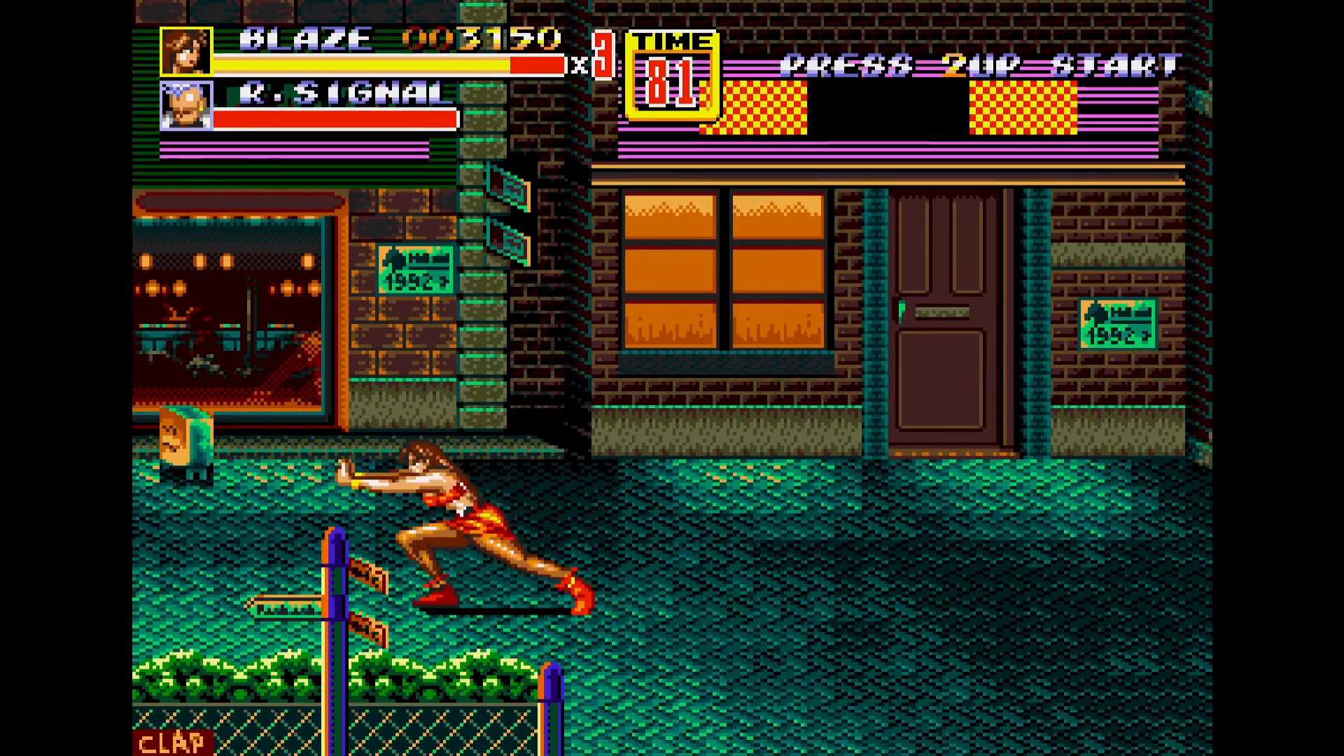
key(Right)
key(Right)
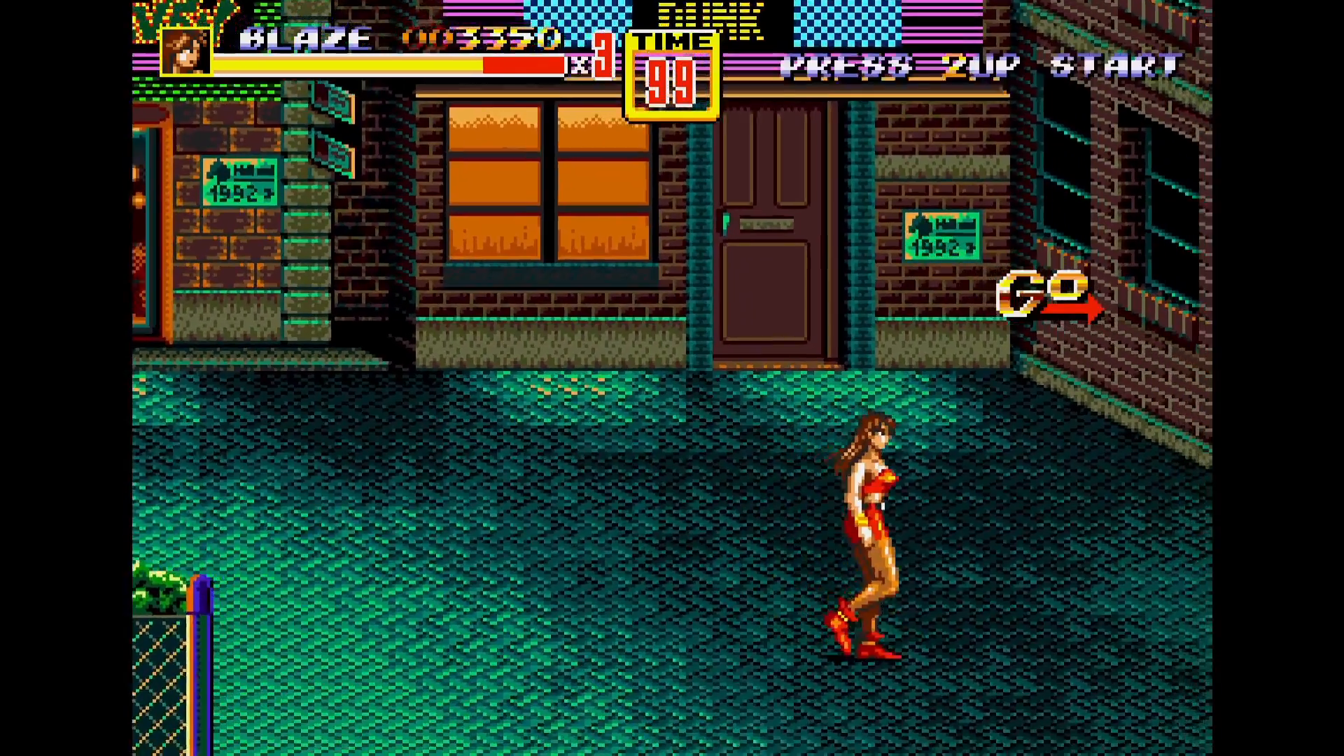
Grab and throw Donovan, strike Galsia, then pause with F1 for the Quick Menu.
key(Right)
key(Up)
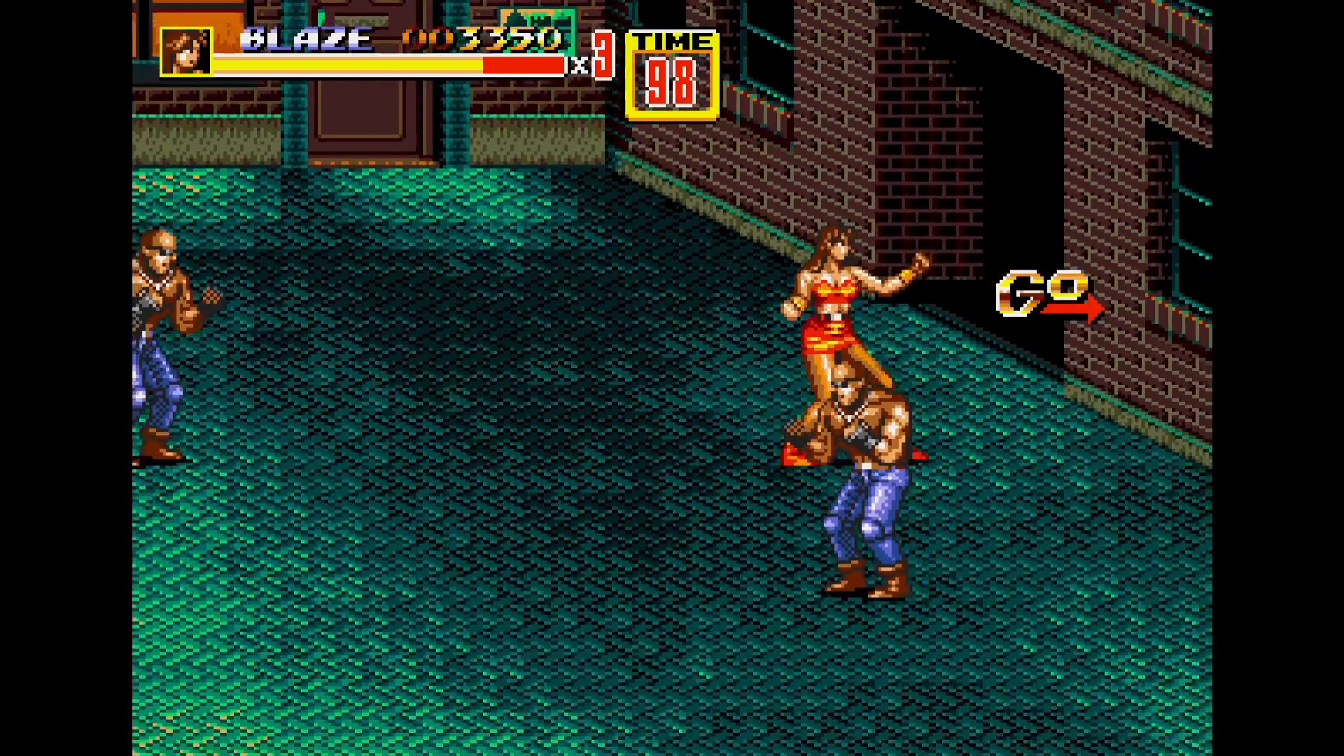
key(Left)
key(Right)
key(s)
key(Left)
key(s)
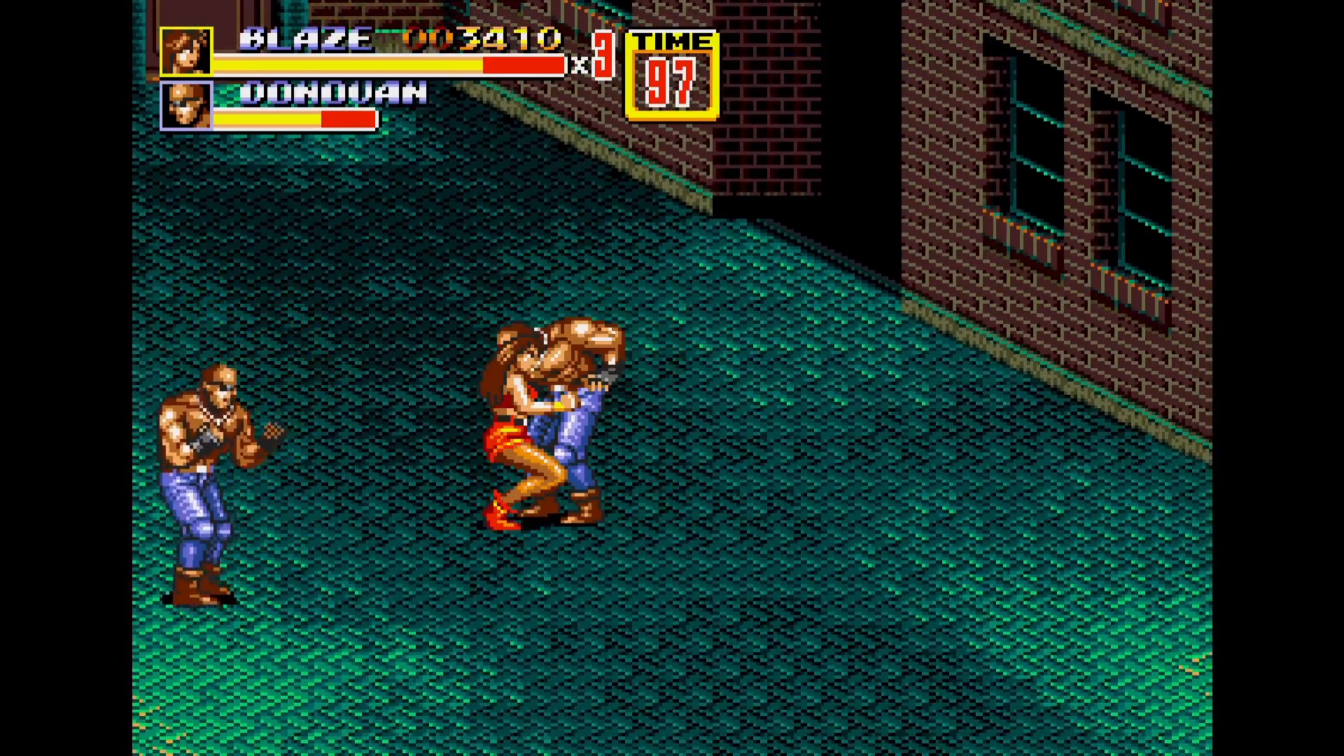
key(Down)
key(Left)
key(Down)
key(Left)
key(s)
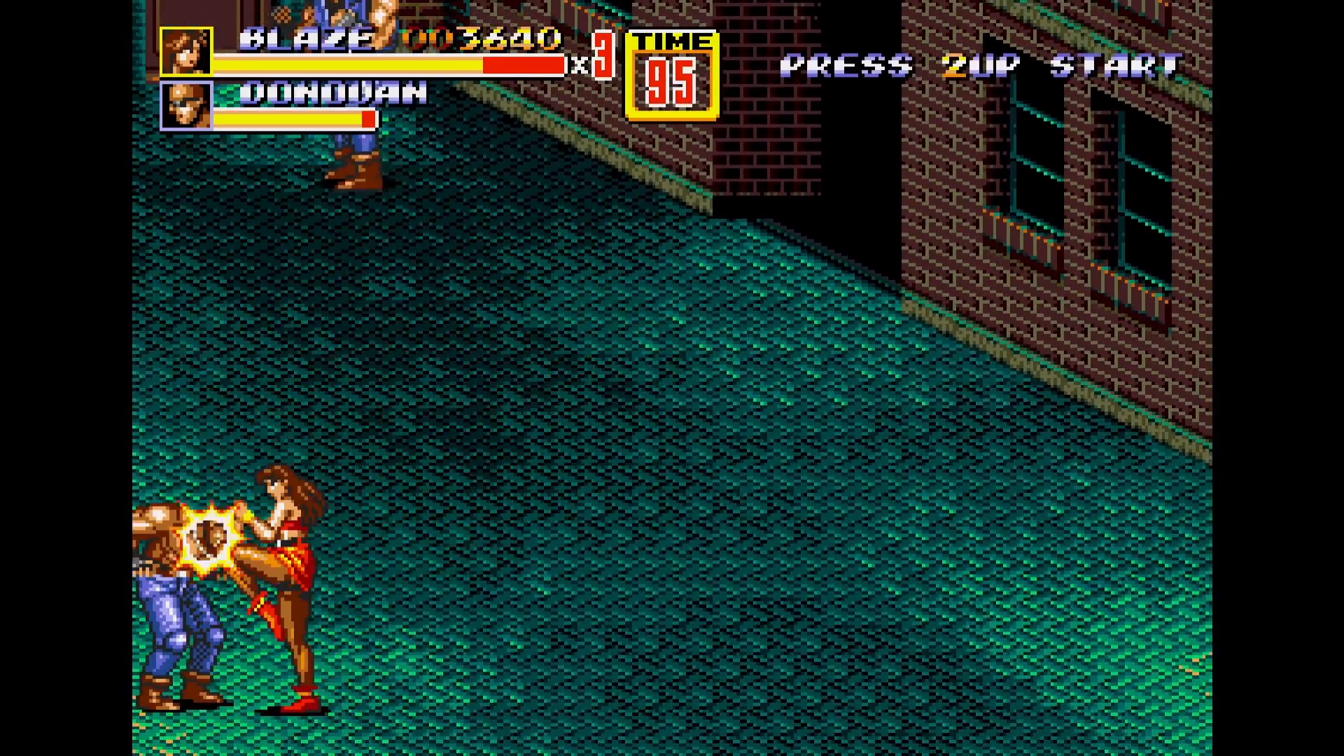
key(Right)
key(s)
key(Up)
key(Left)
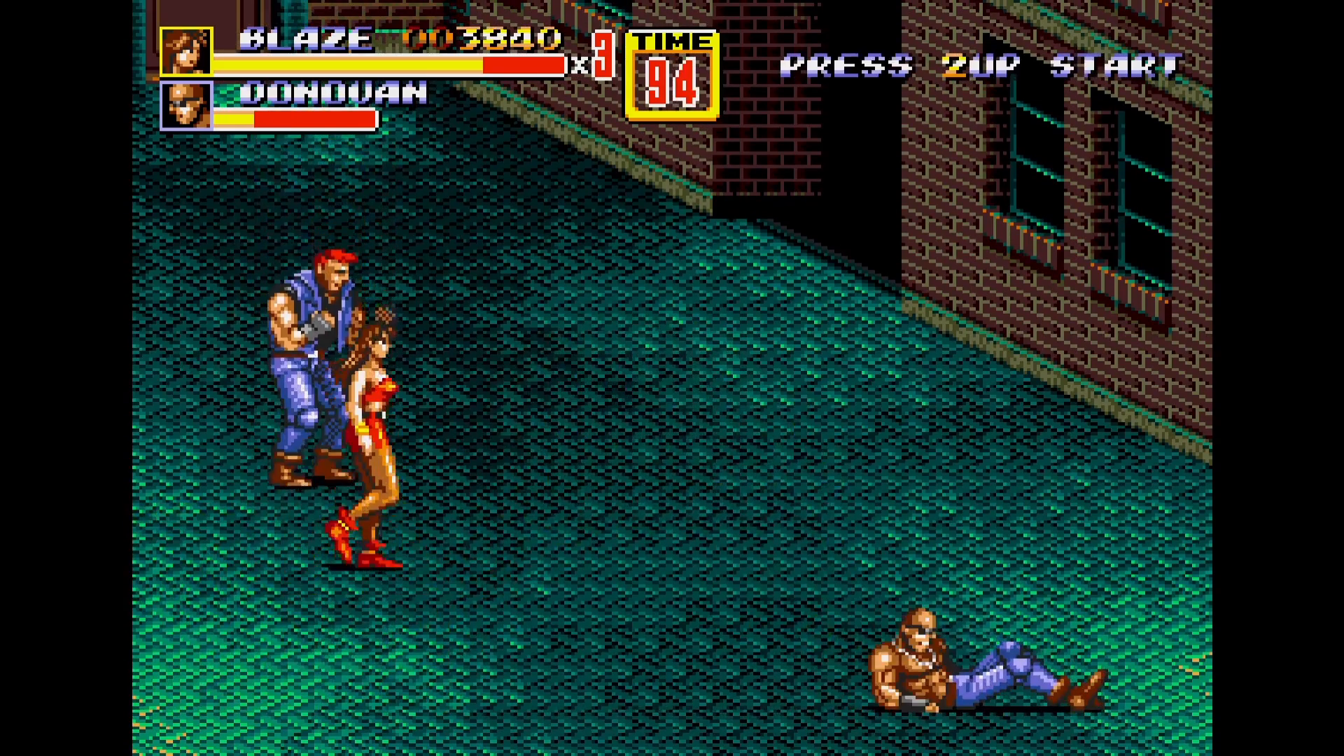
key(s)
key(s)
key(s)
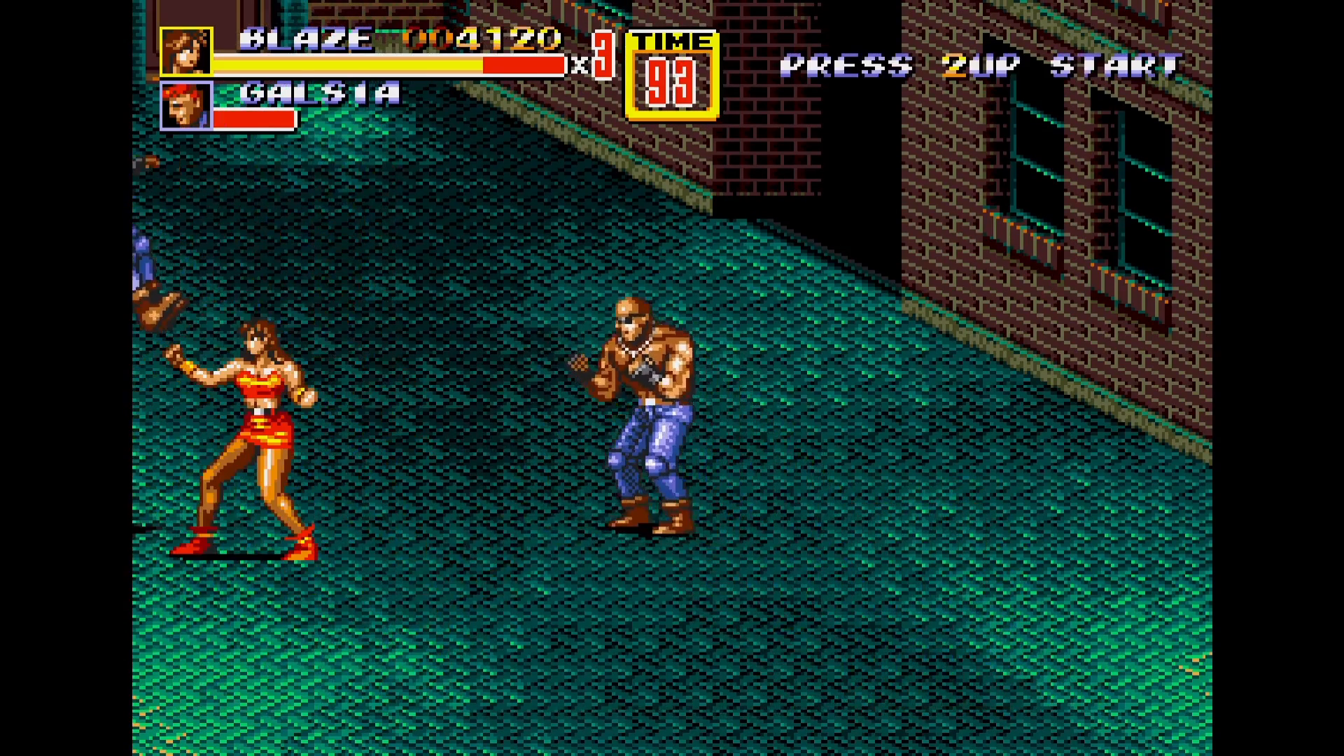
key(F1)
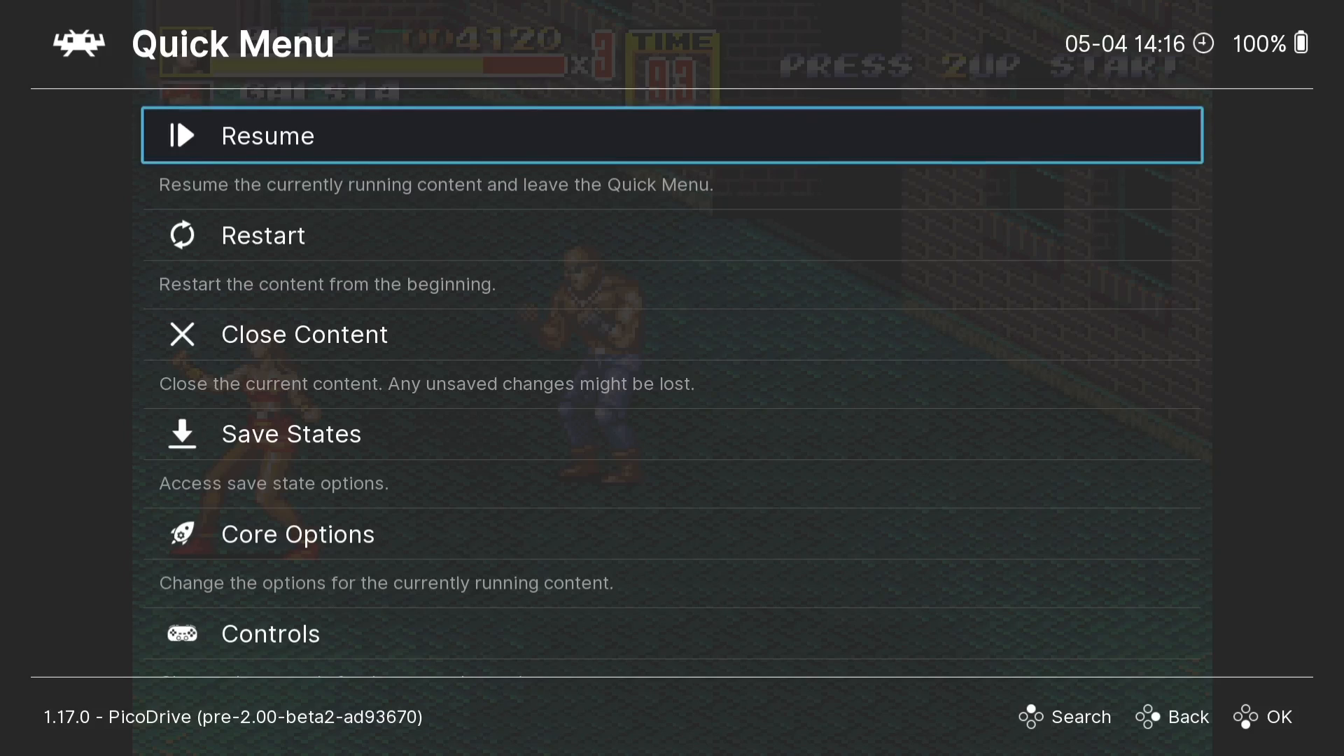
Save the game to save-state slot 0.
key(Down)
key(Down)
key(Down)
key(Return)
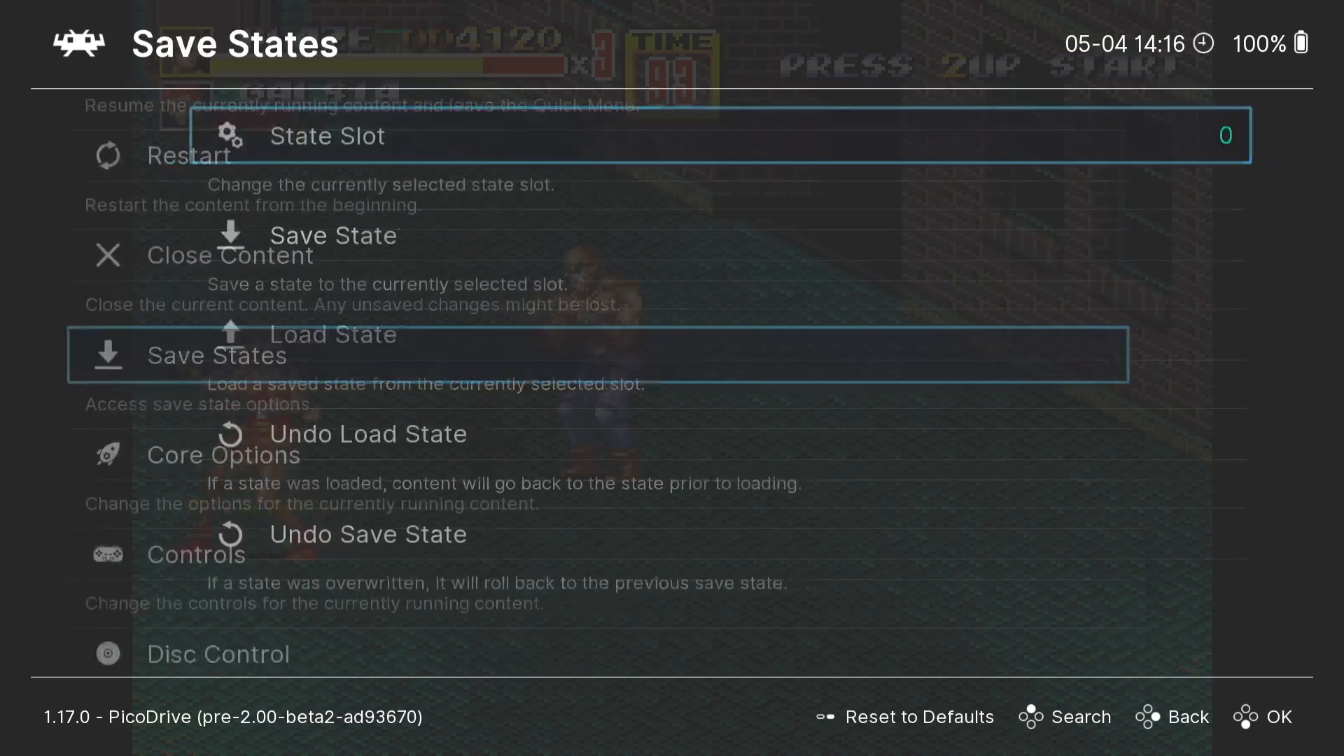
key(Down)
key(Return)
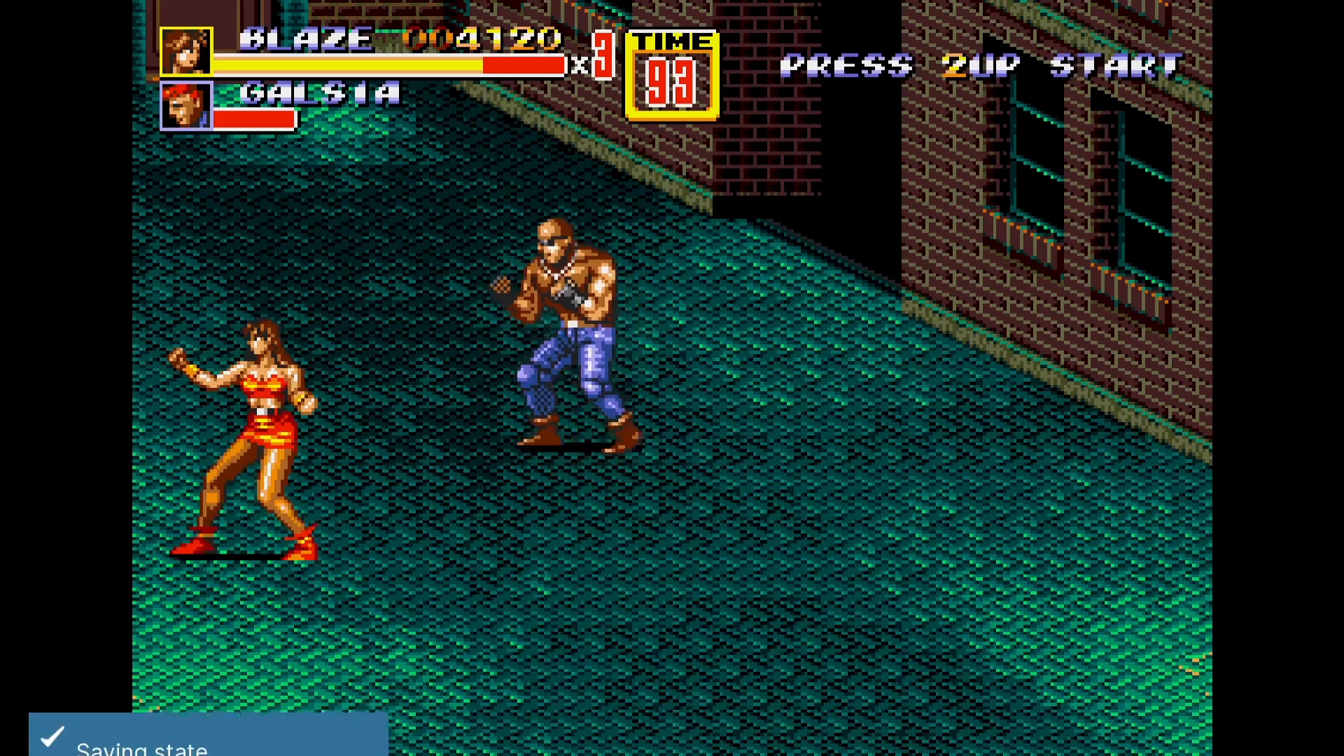
Keep playing as Blaze, punching the right-side enemies, Joseph and Galsia.
key(Up)
key(Left)
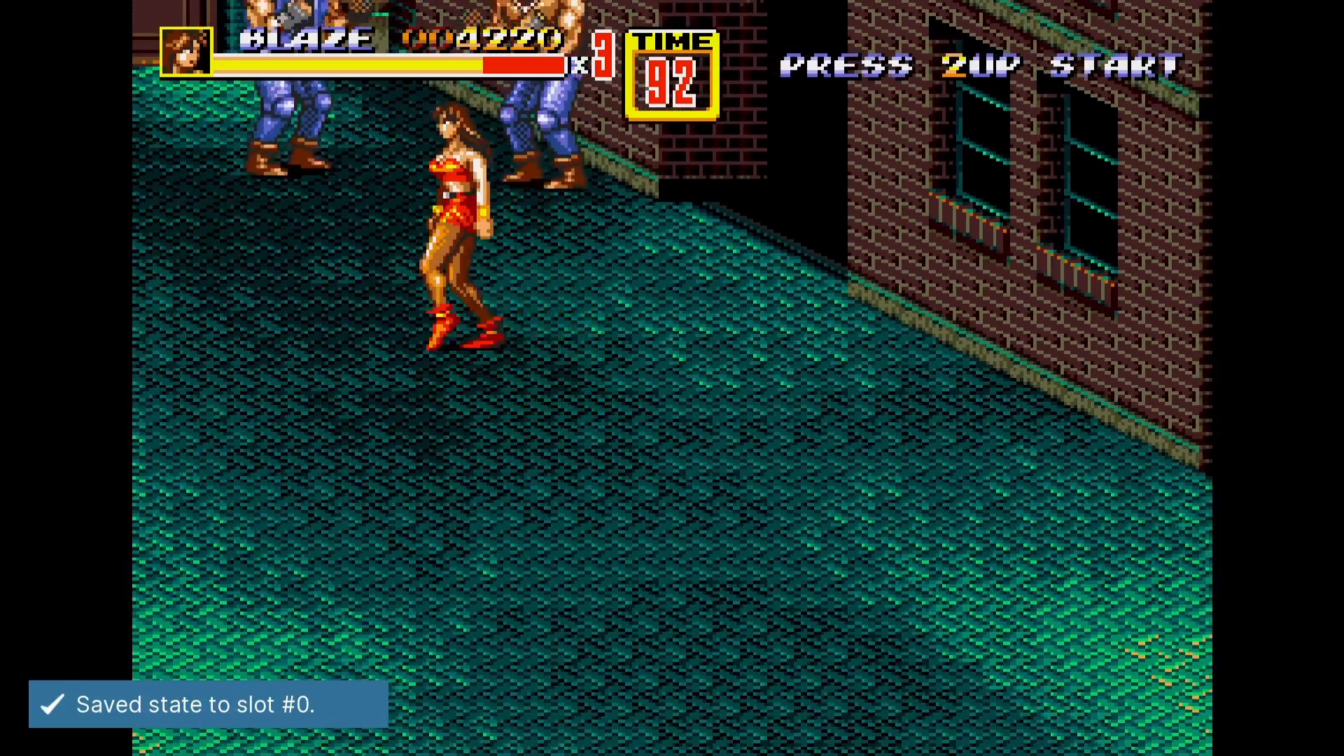
key(z)
key(z)
key(z)
key(z)
key(a)
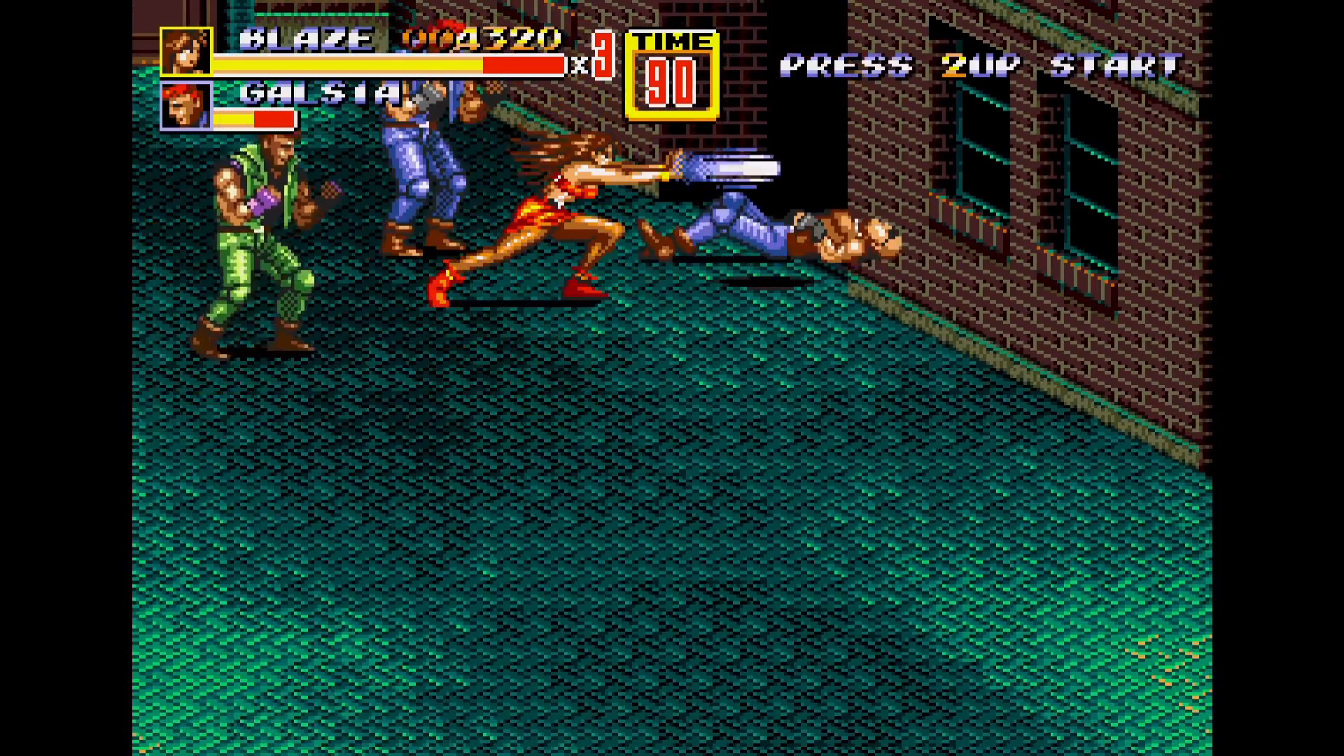
key(Left)
key(z)
key(Up)
key(Left)
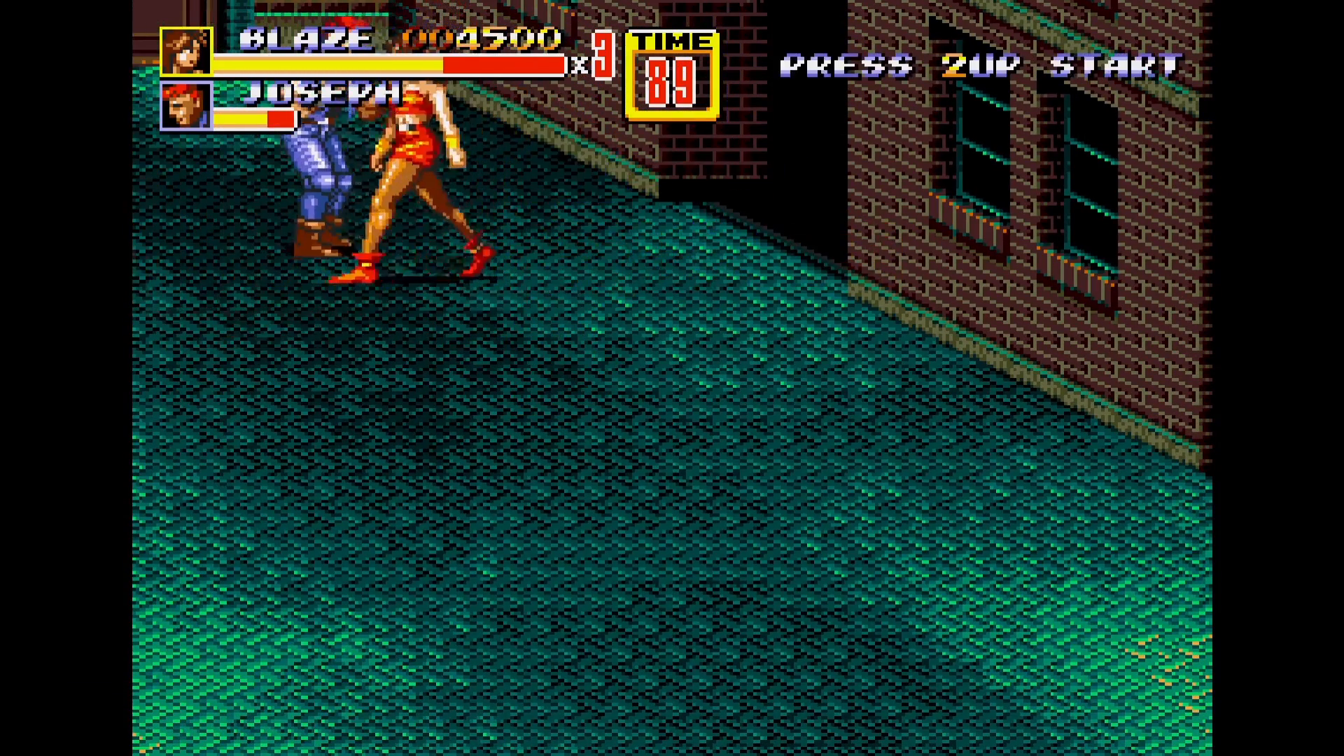
key(z)
key(z)
key(z)
key(Right)
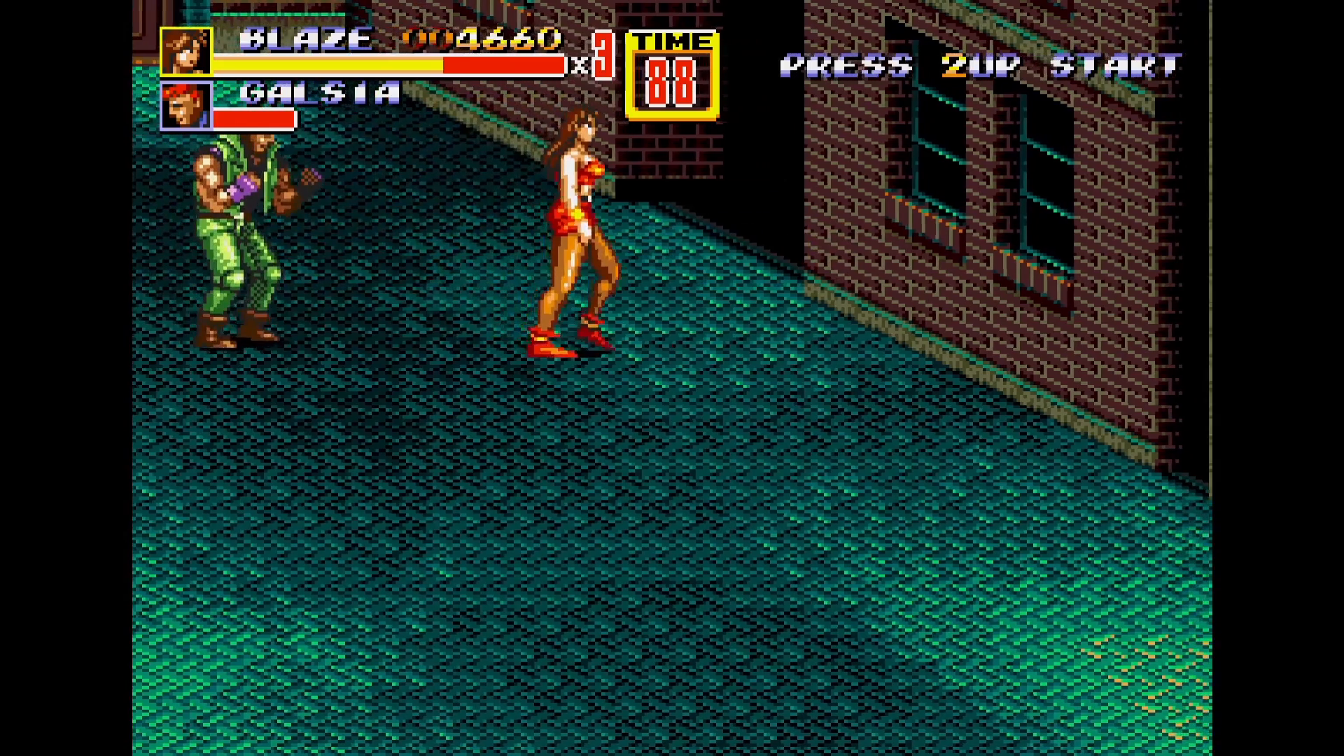
Restore the game from save-state slot 0.
key(F1)
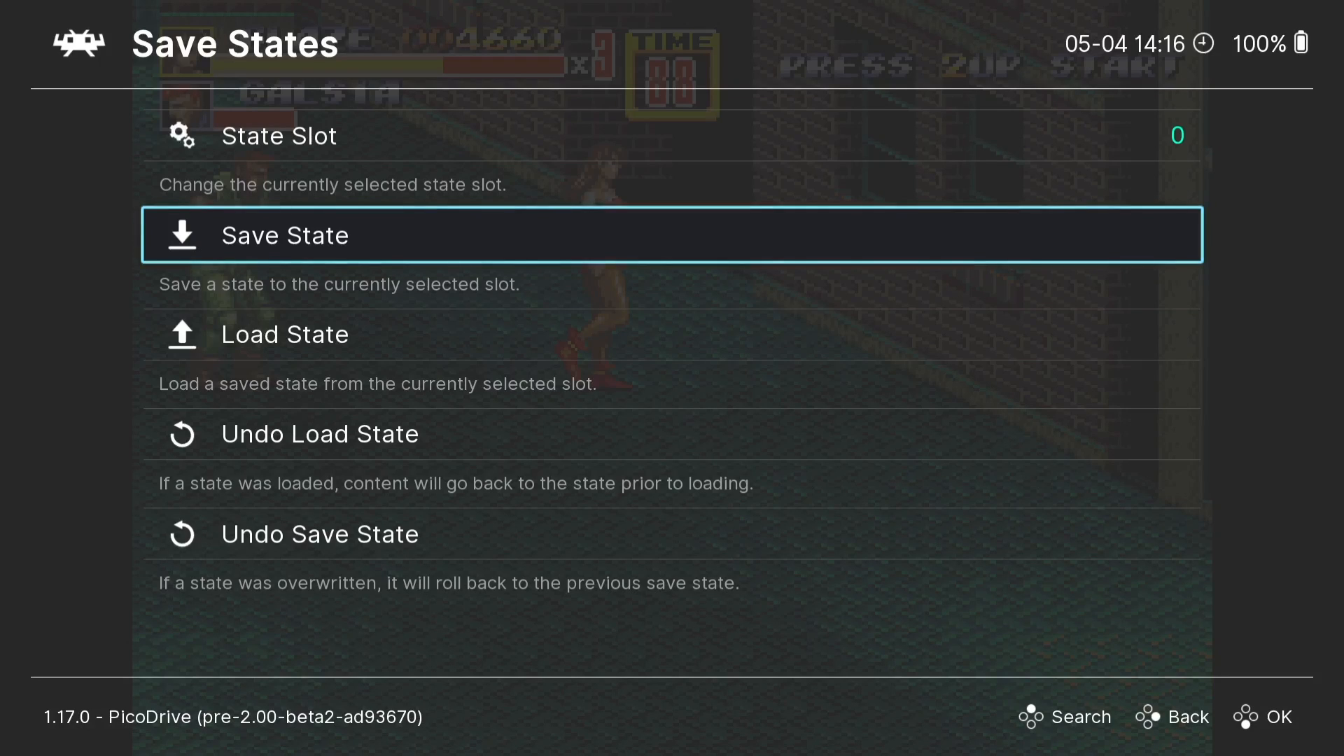
key(Down)
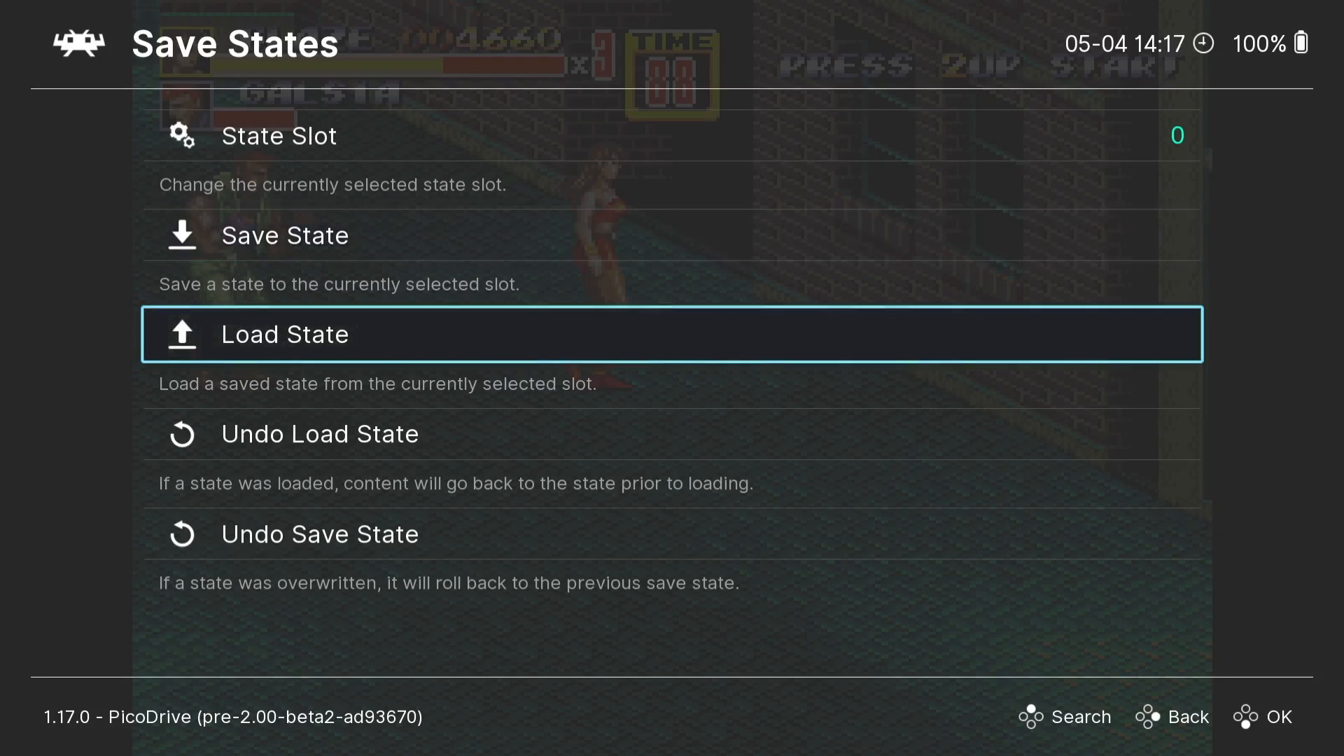
key(Return)
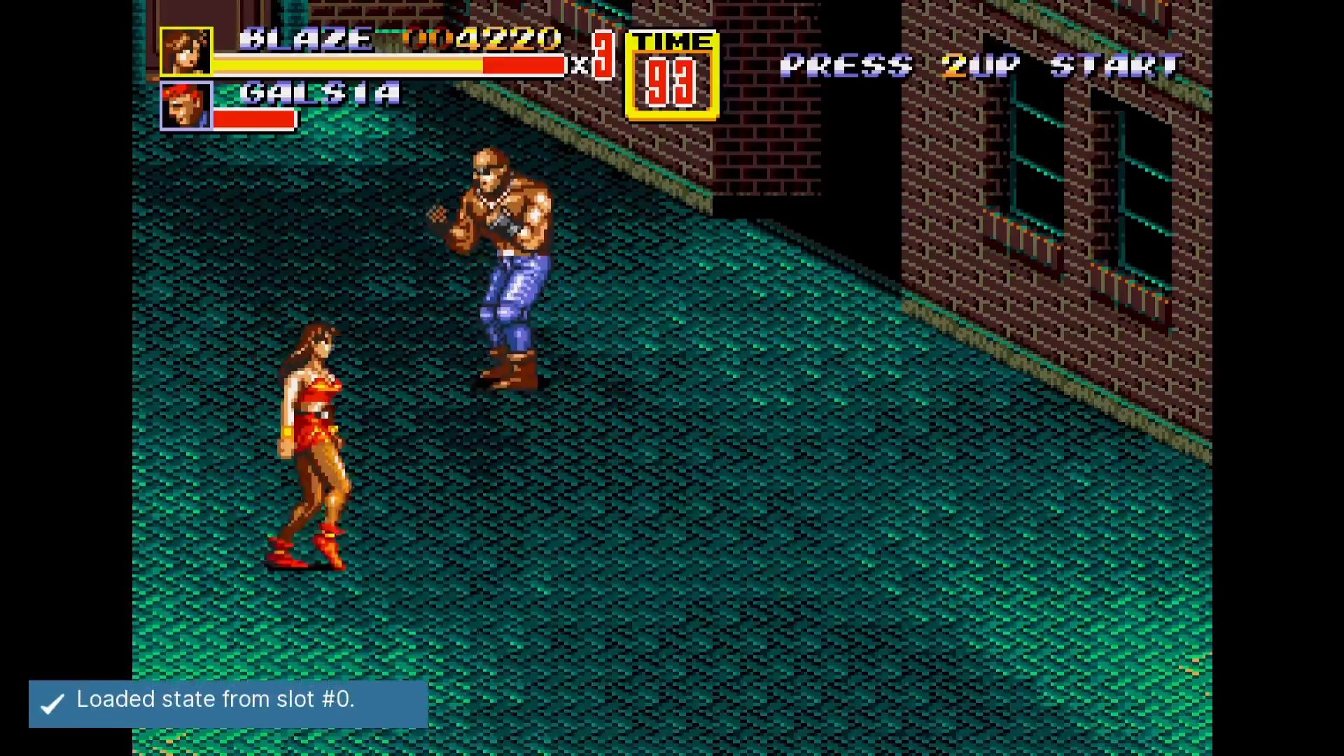
Play on, smash the yellow arcade cabinets, blast Donovan, then return to the Main Menu.
key(Right)
key(Right)
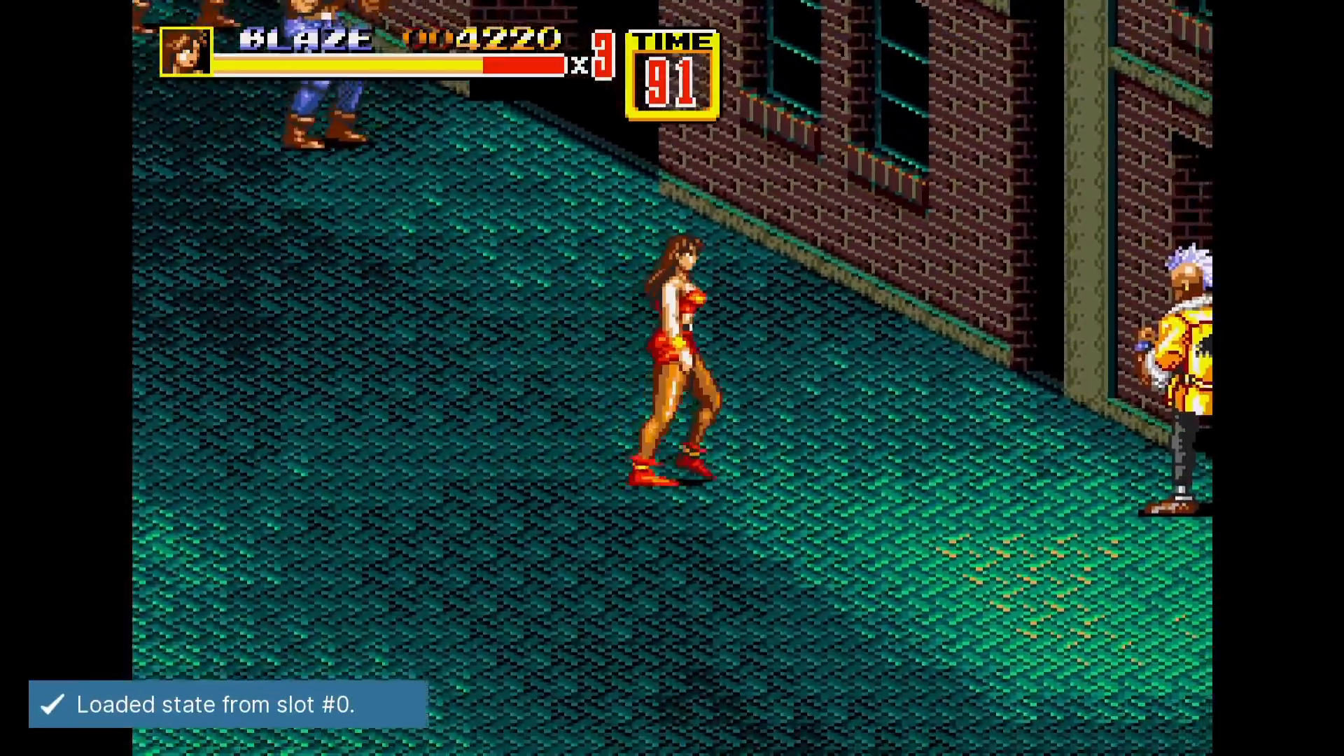
key(x)
key(z)
key(Right)
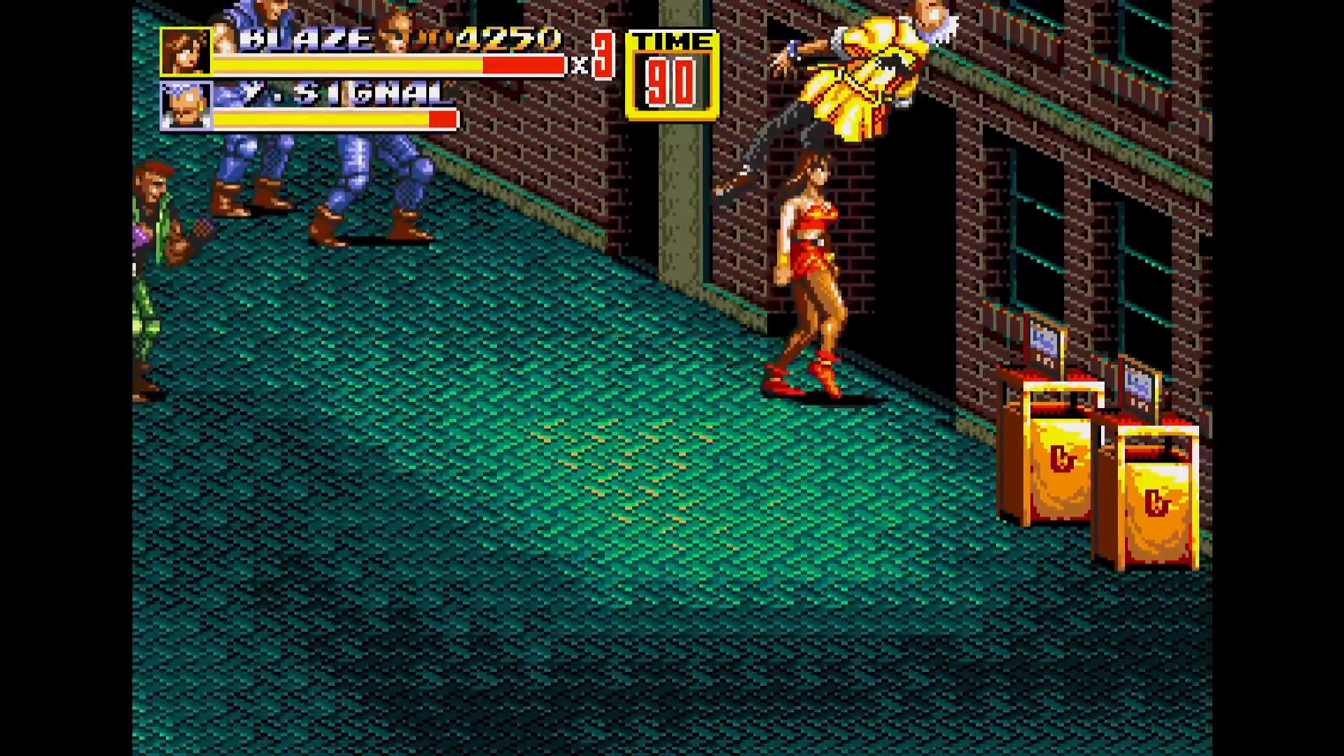
key(z)
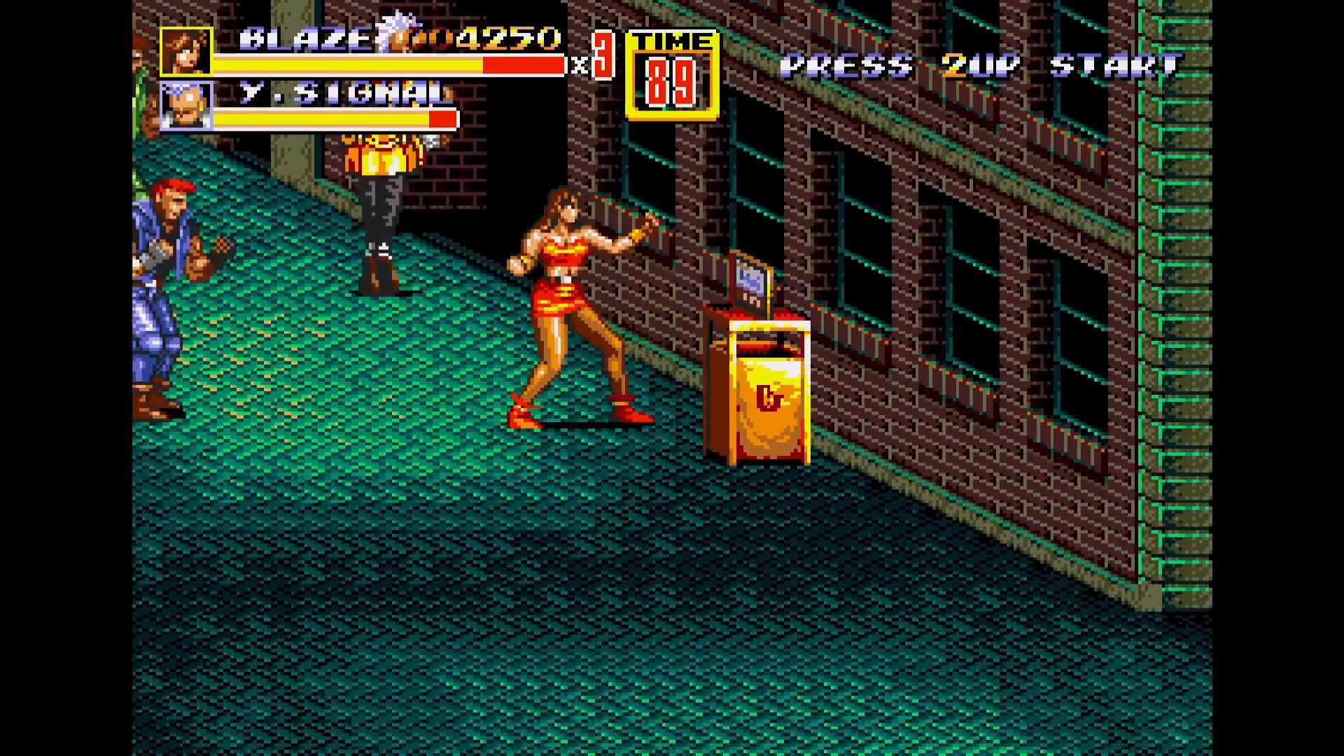
key(Right)
key(z)
key(Left)
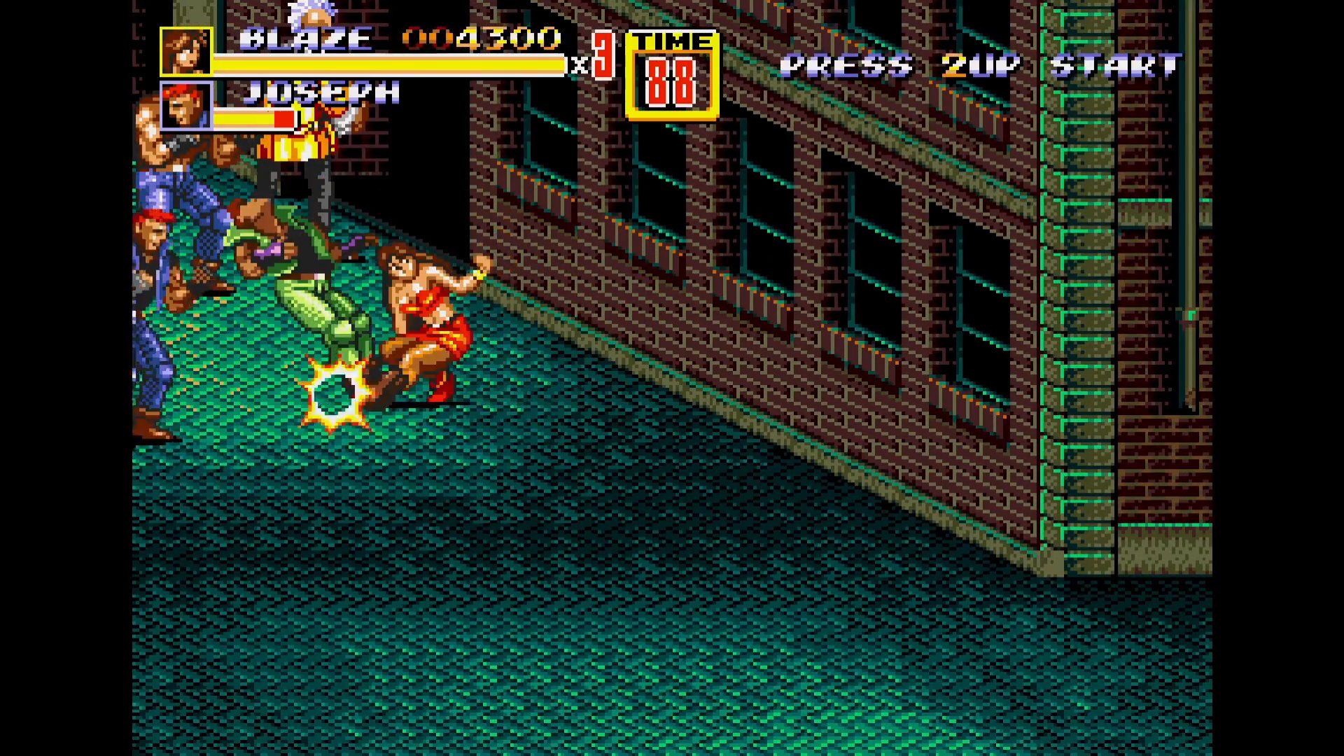
key(Left)
key(a)
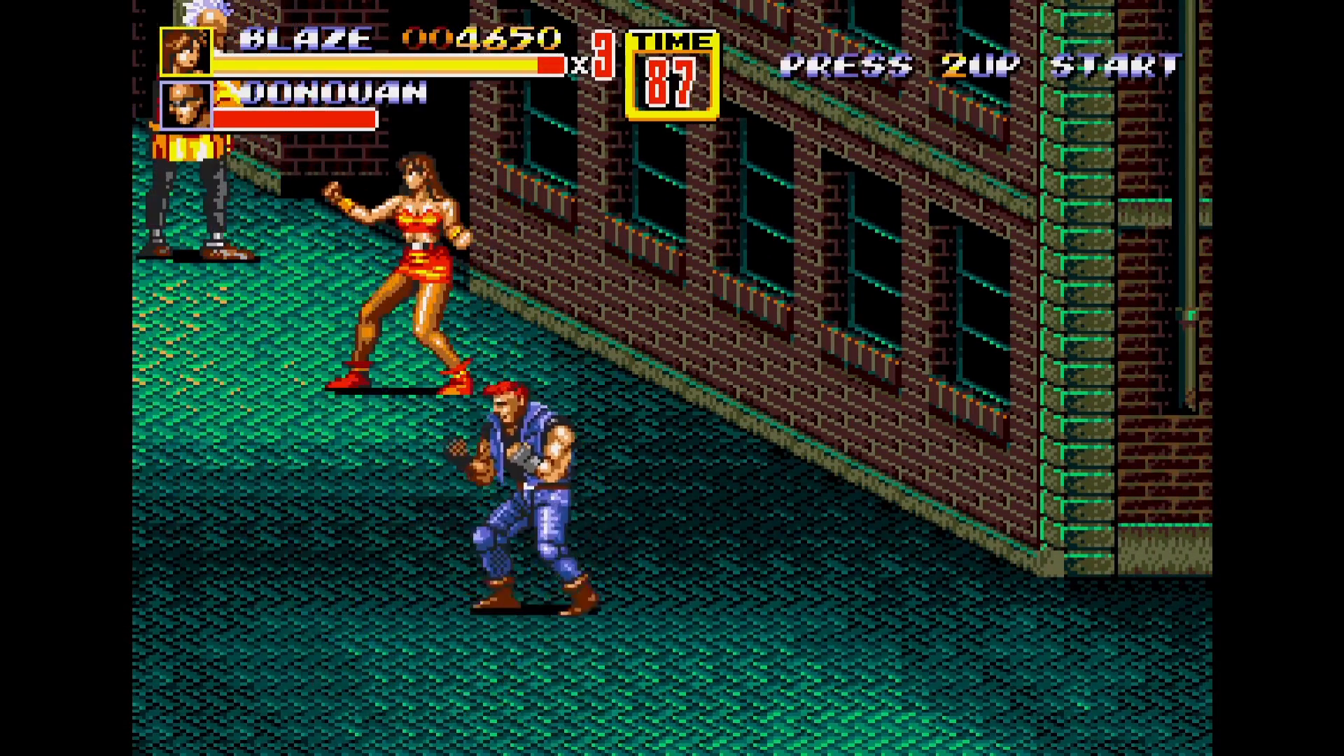
key(F1)
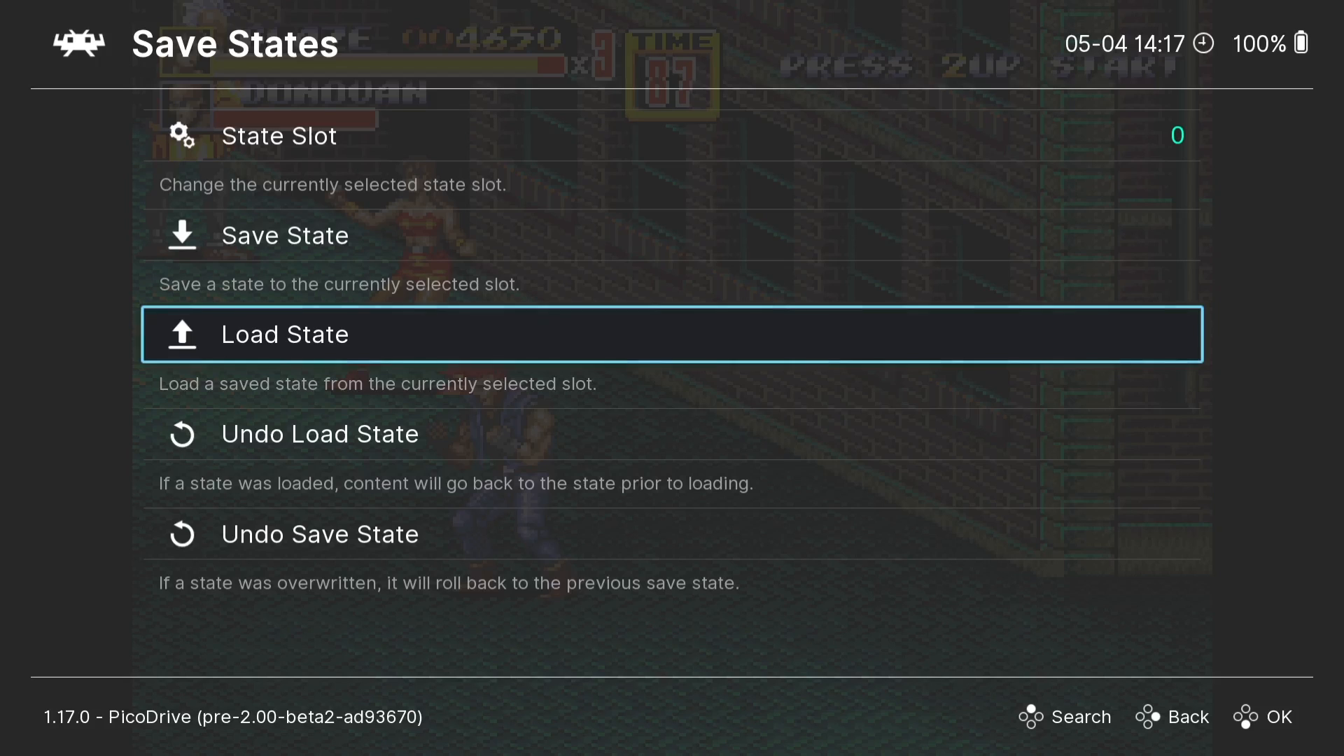
key(BackSpace)
key(BackSpace)
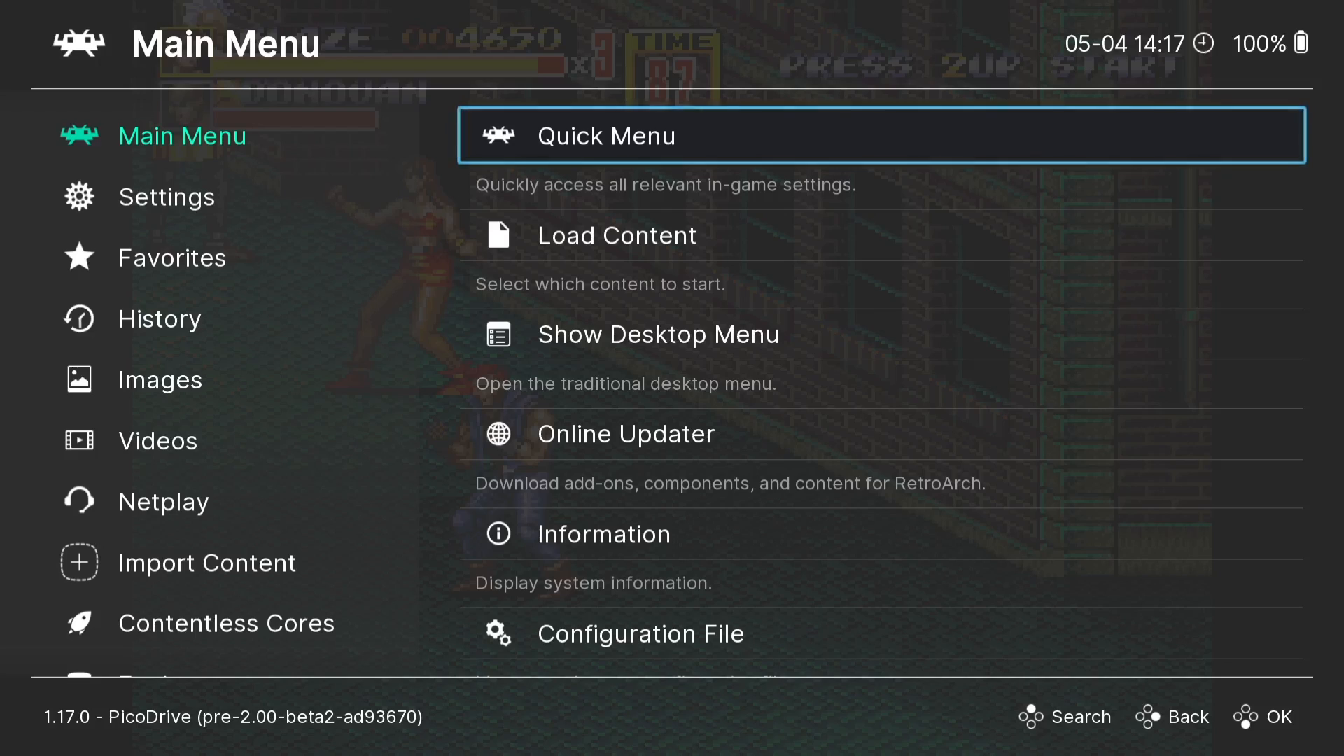
Download and install the latest overlays from the Online Updater.
key(Down)
key(Down)
key(Down)
key(Return)
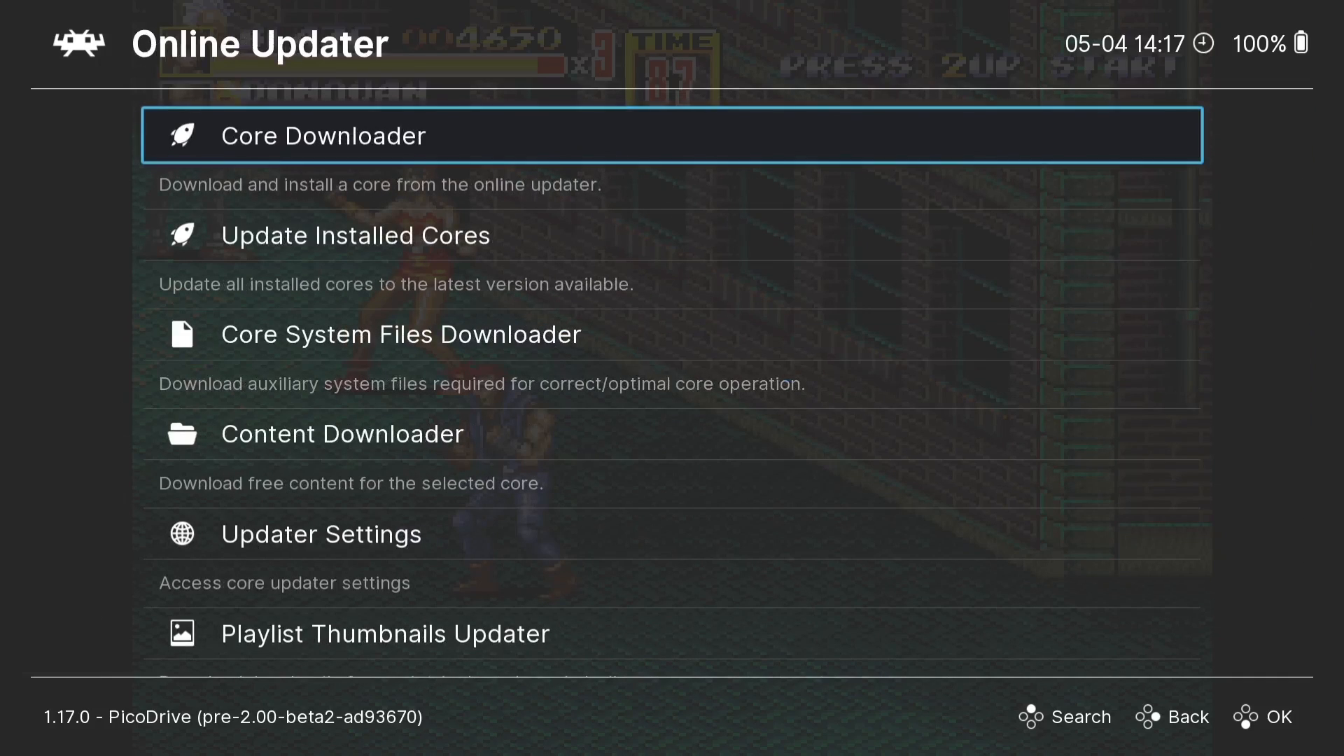
key(Down)
key(Down)
key(Down)
key(Down)
key(Down)
key(Down)
key(Down)
key(Down)
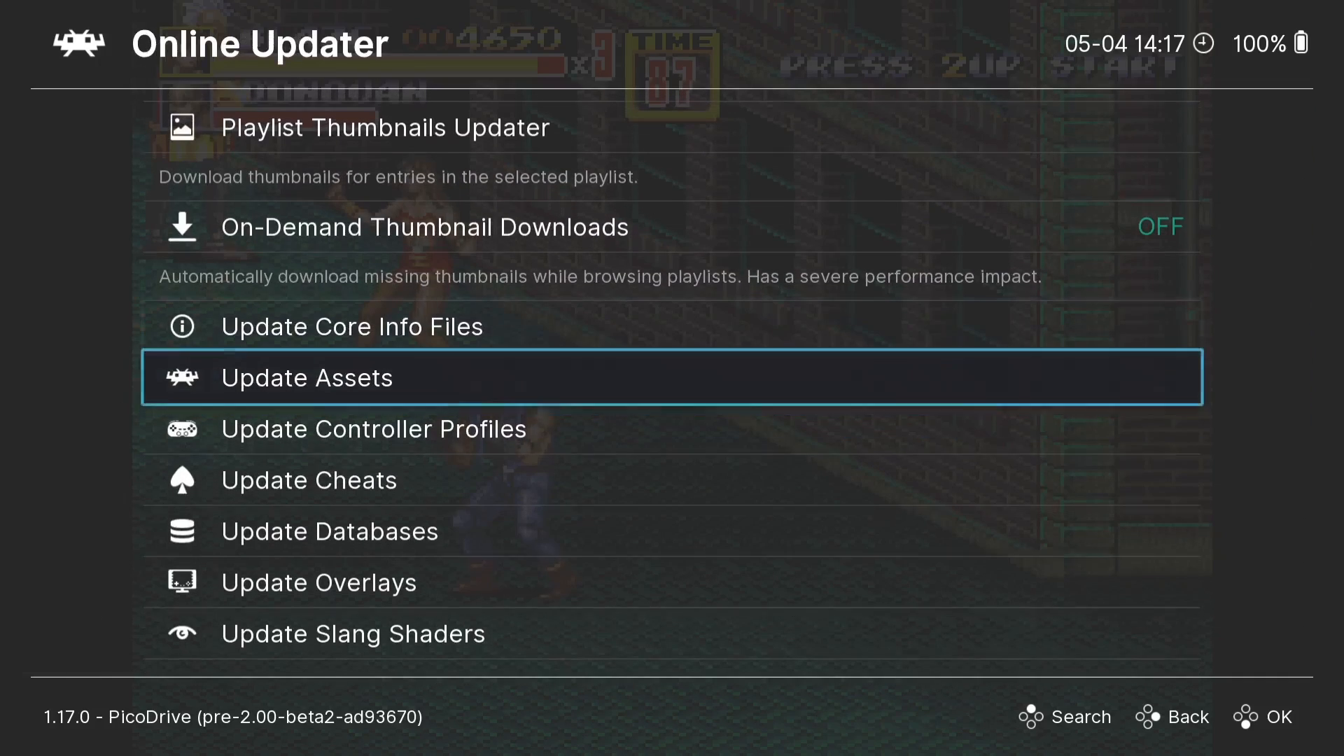
key(Down)
key(Down)
key(Down)
key(Down)
key(Return)
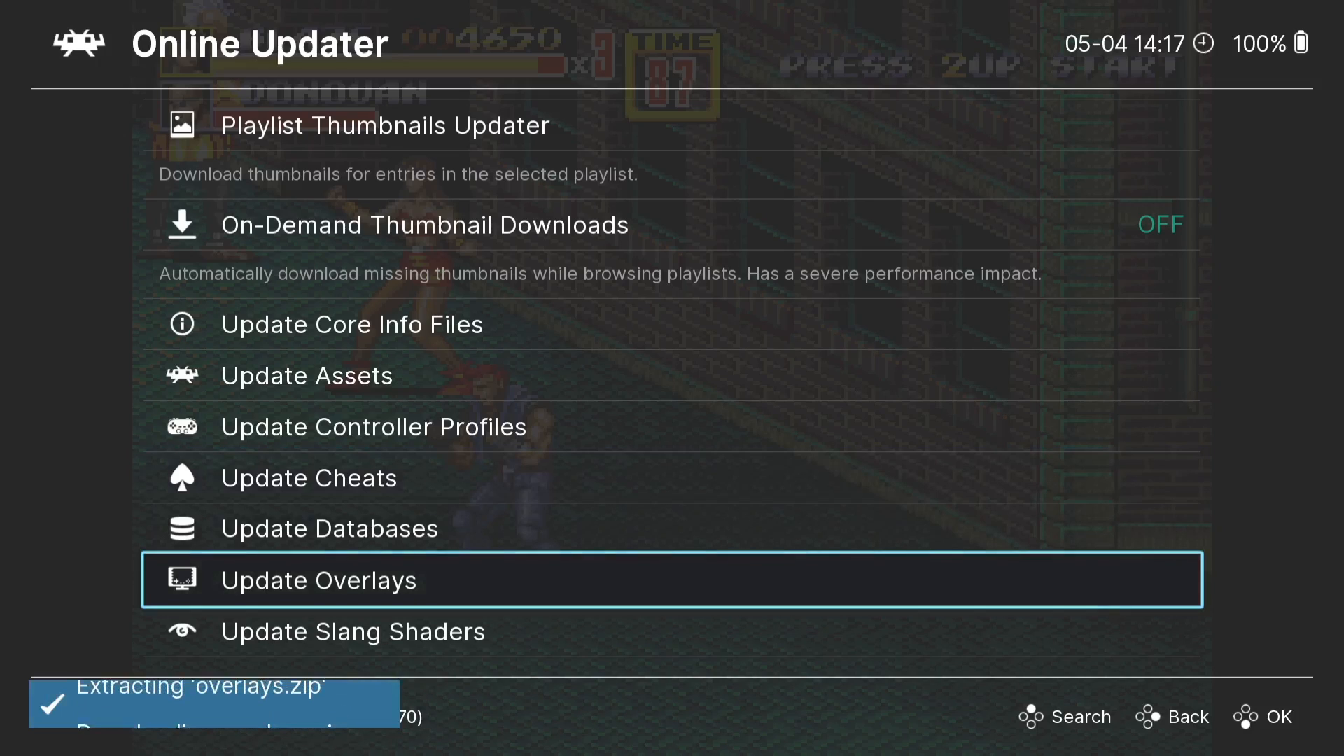
Download and install the latest slang shaders.
key(Down)
key(Return)
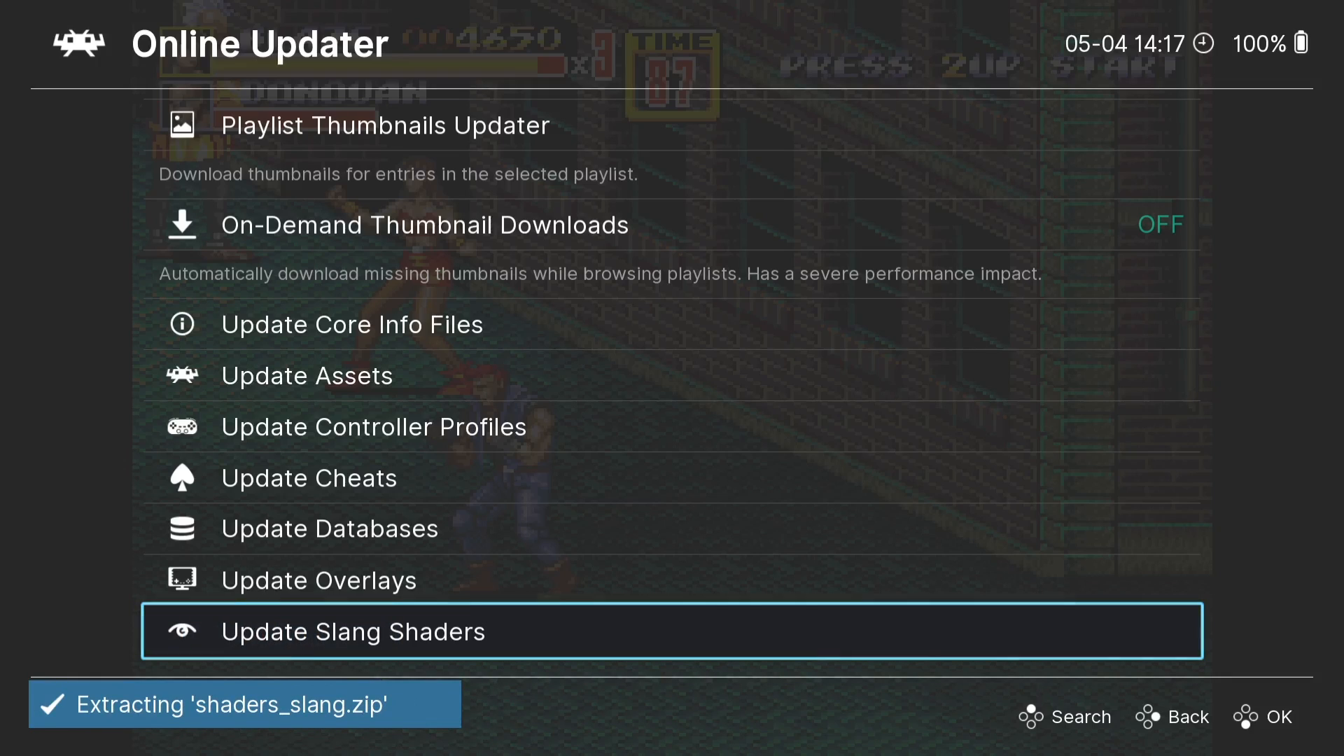
key(Up)
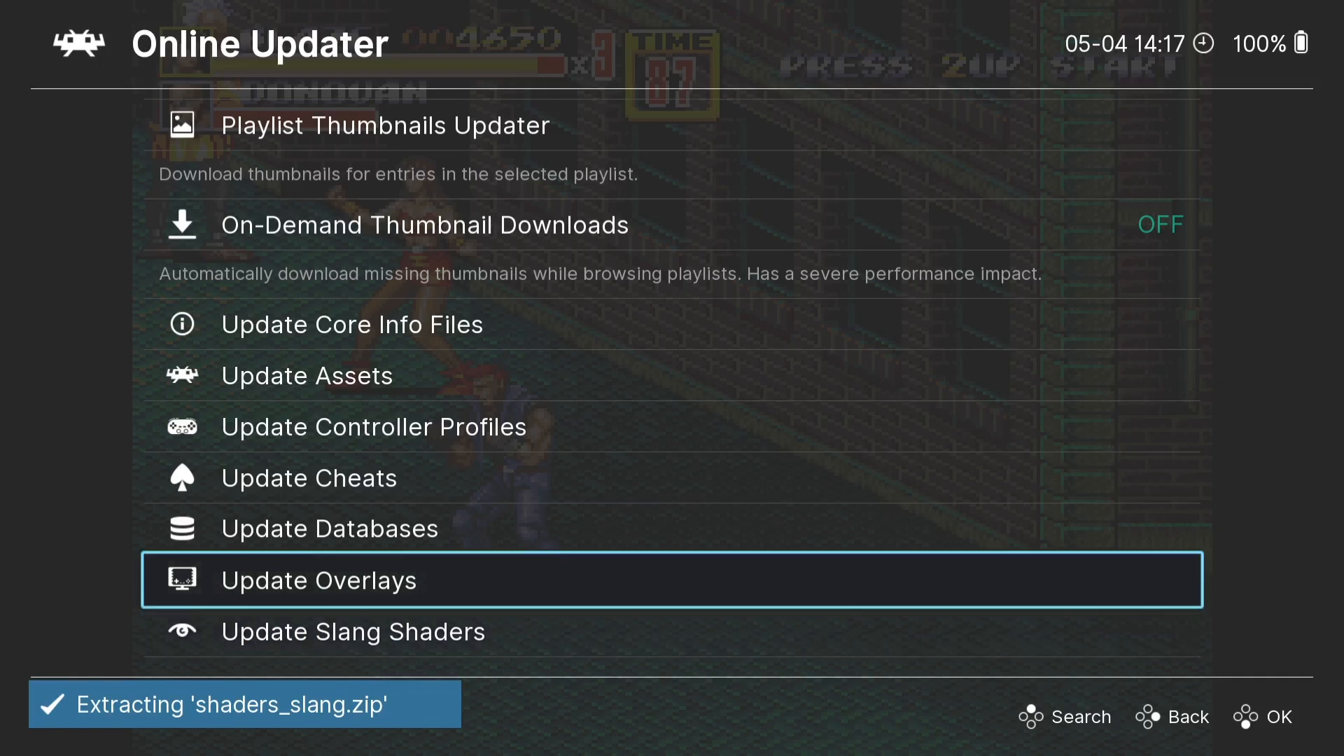
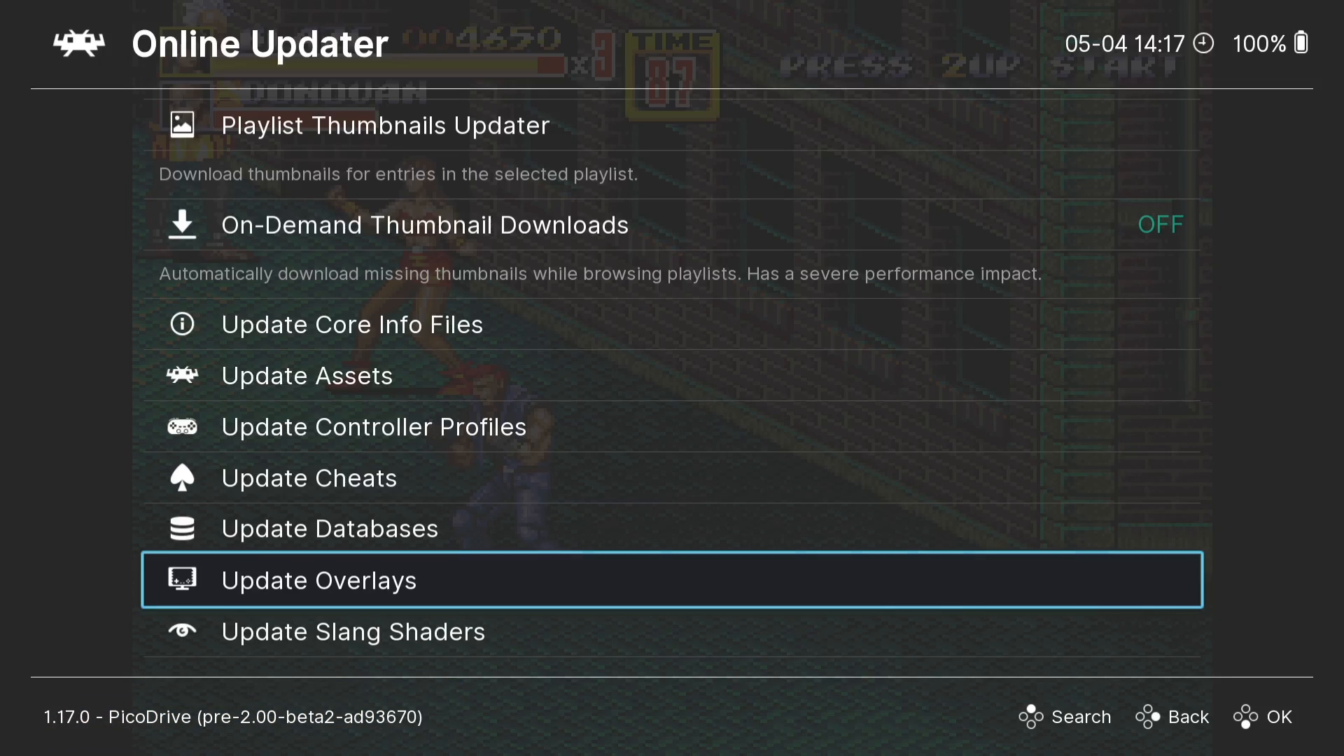
Update the core info files and assets from the Online Updater, then return to the main menu.
key(Up)
key(Up)
key(Up)
key(Up)
key(Up)
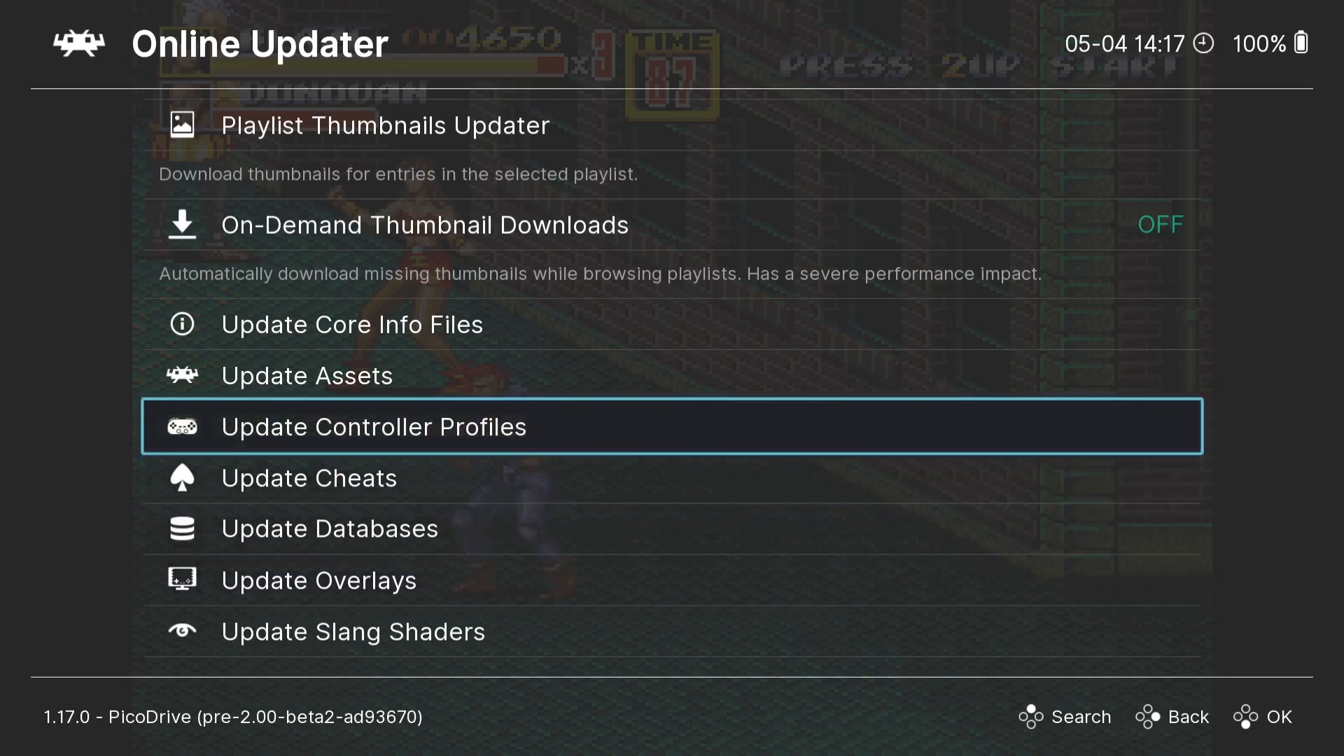
key(Return)
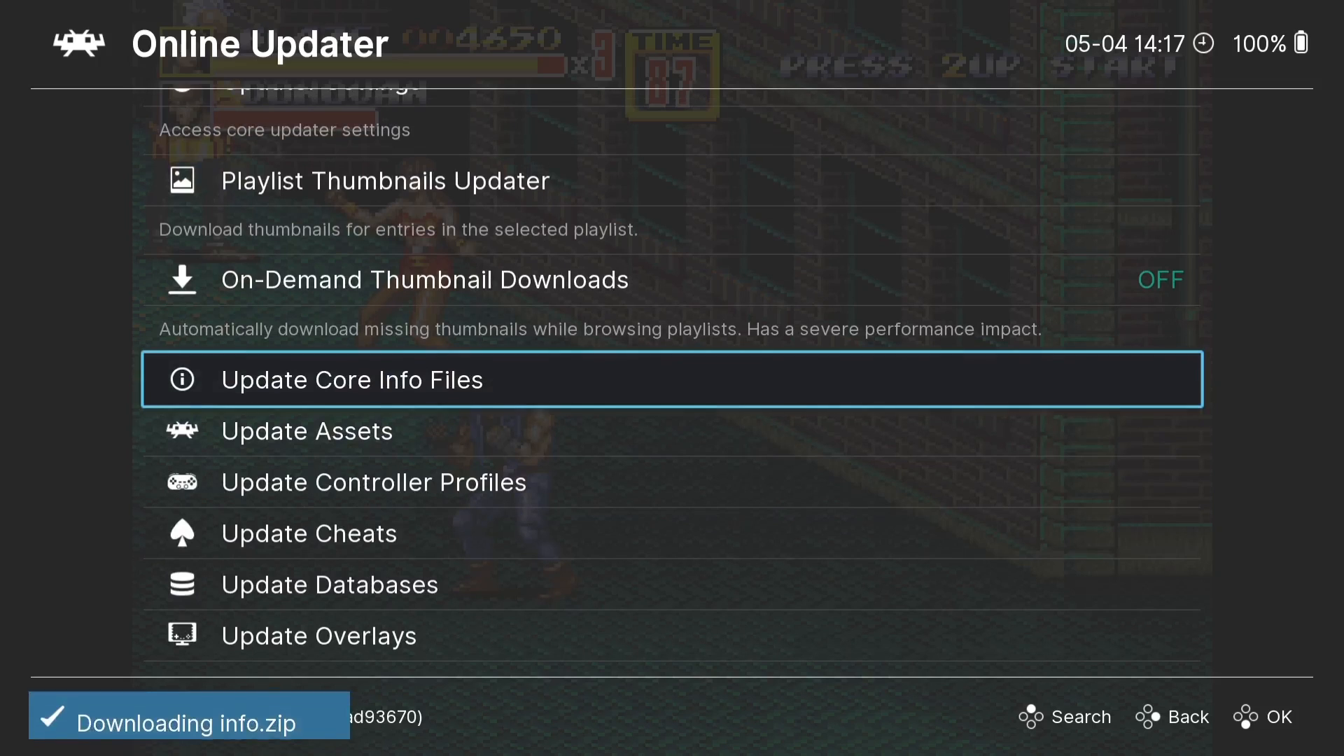
key(Down)
key(Return)
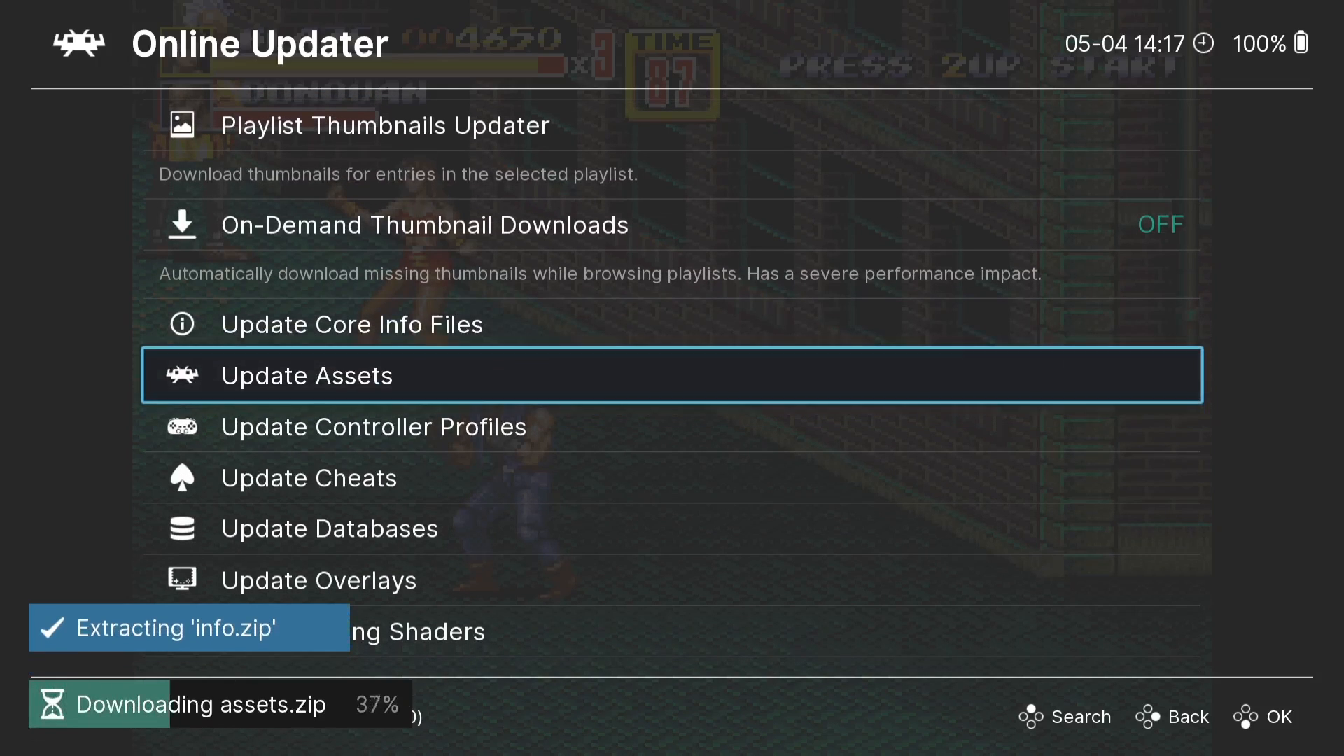
key(BackSpace)
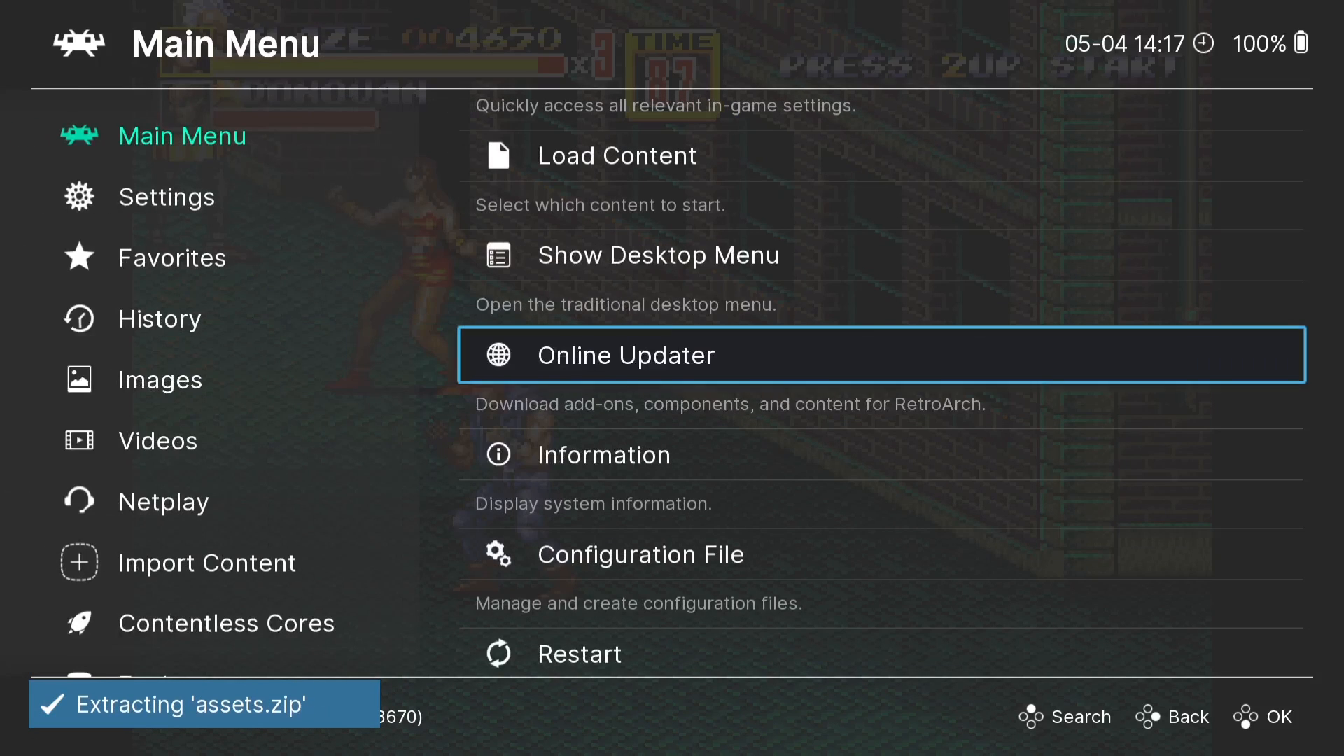
key(BackSpace)
key(BackSpace)
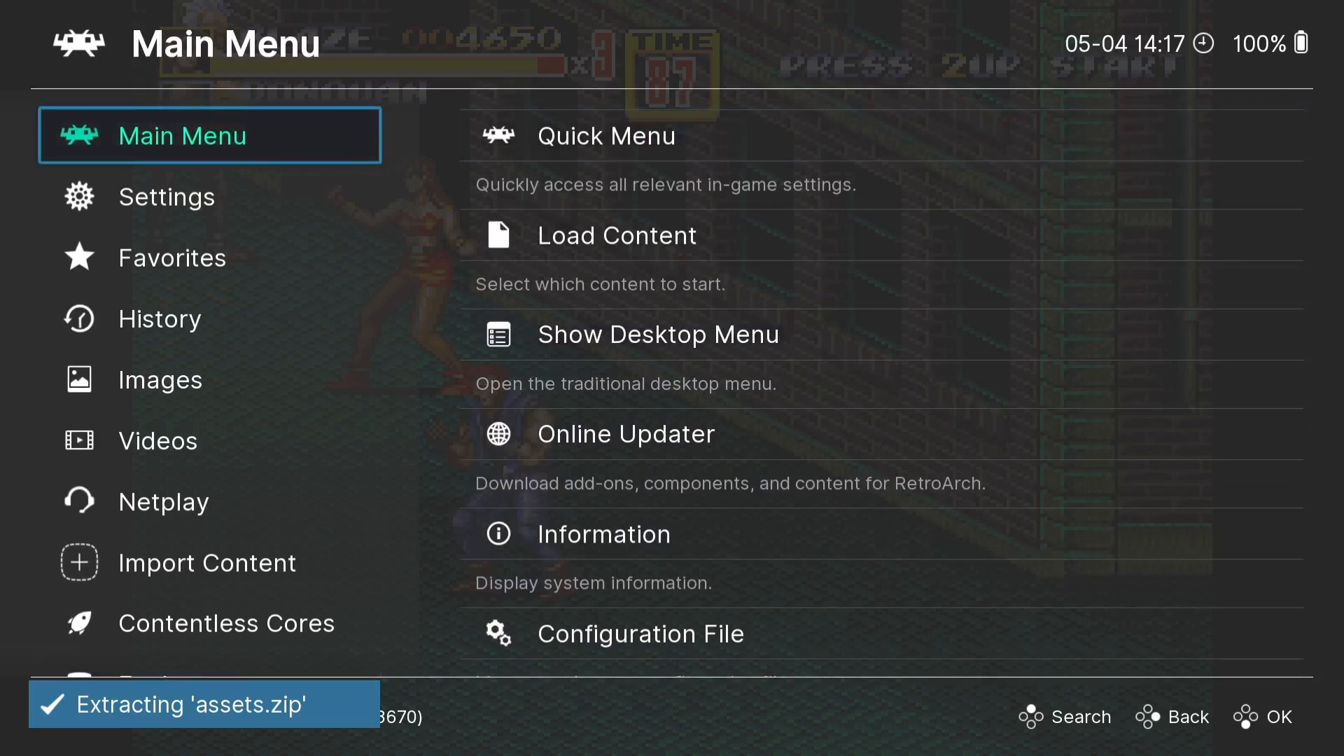
key(Right)
Turn Display Overlay on in the Quick Menu's On-Screen Overlay settings.
key(Return)
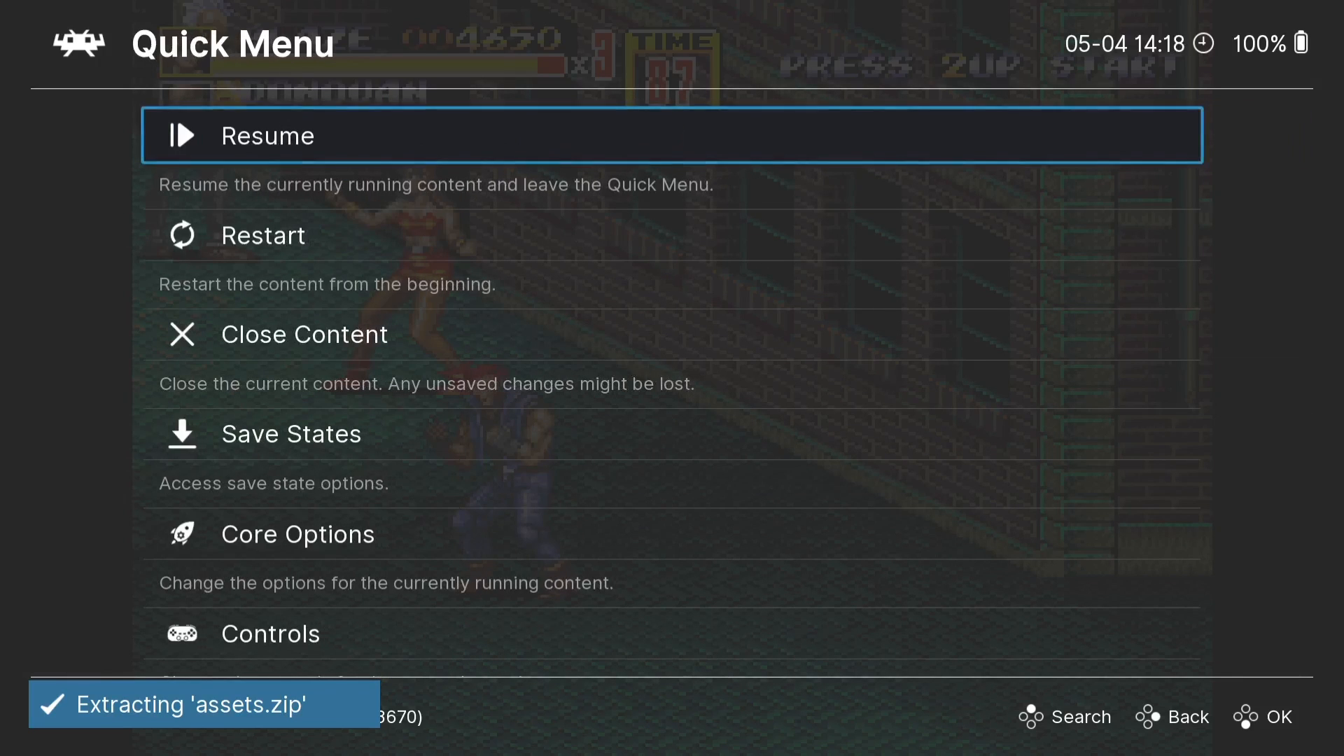
key(Down)
key(Down)
key(Down)
key(Down)
key(Down)
key(Down)
key(Down)
key(Down)
key(Down)
key(Down)
key(Down)
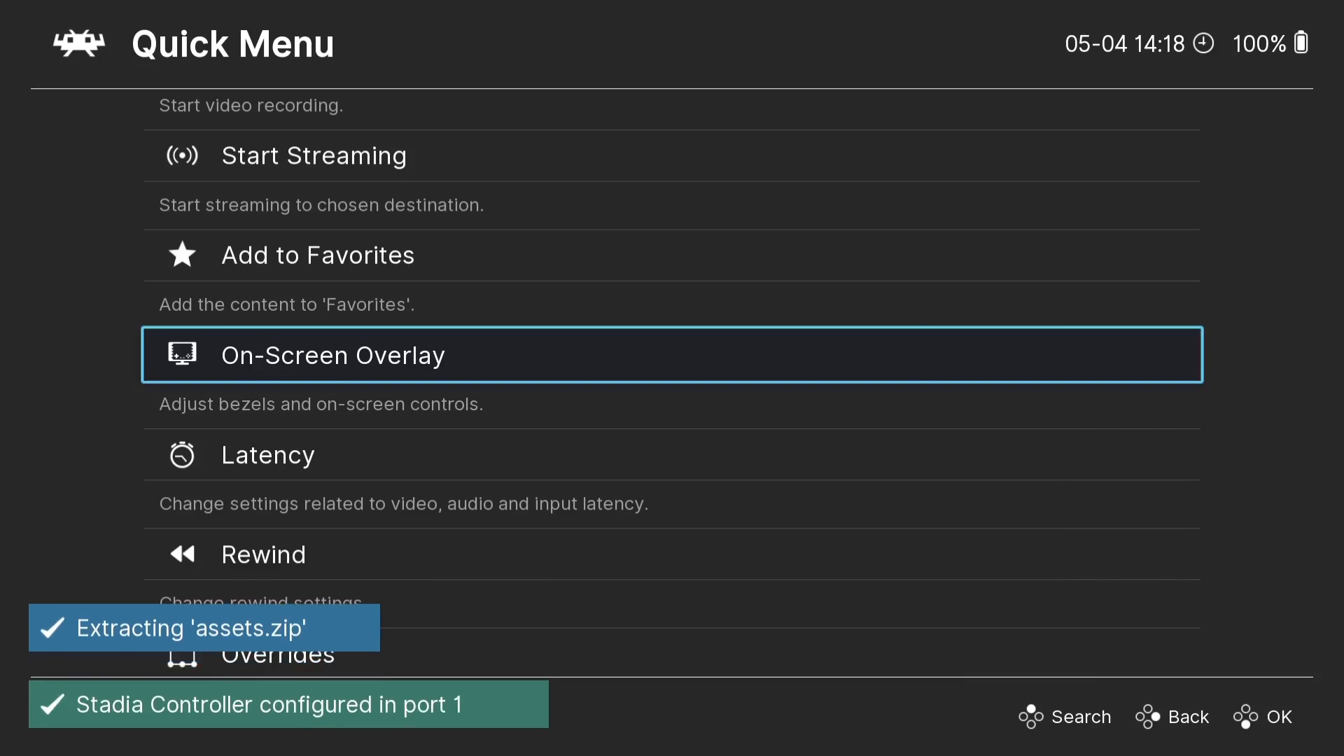
key(Return)
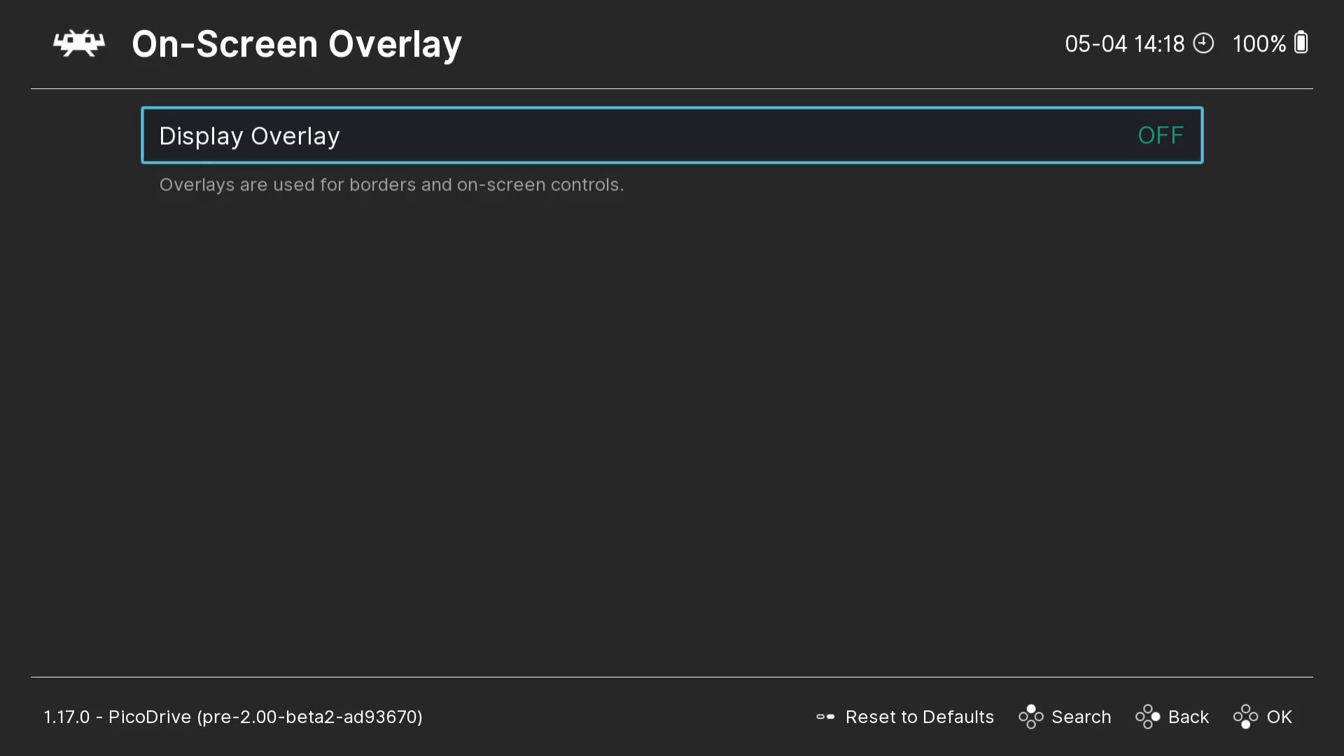
key(Return)
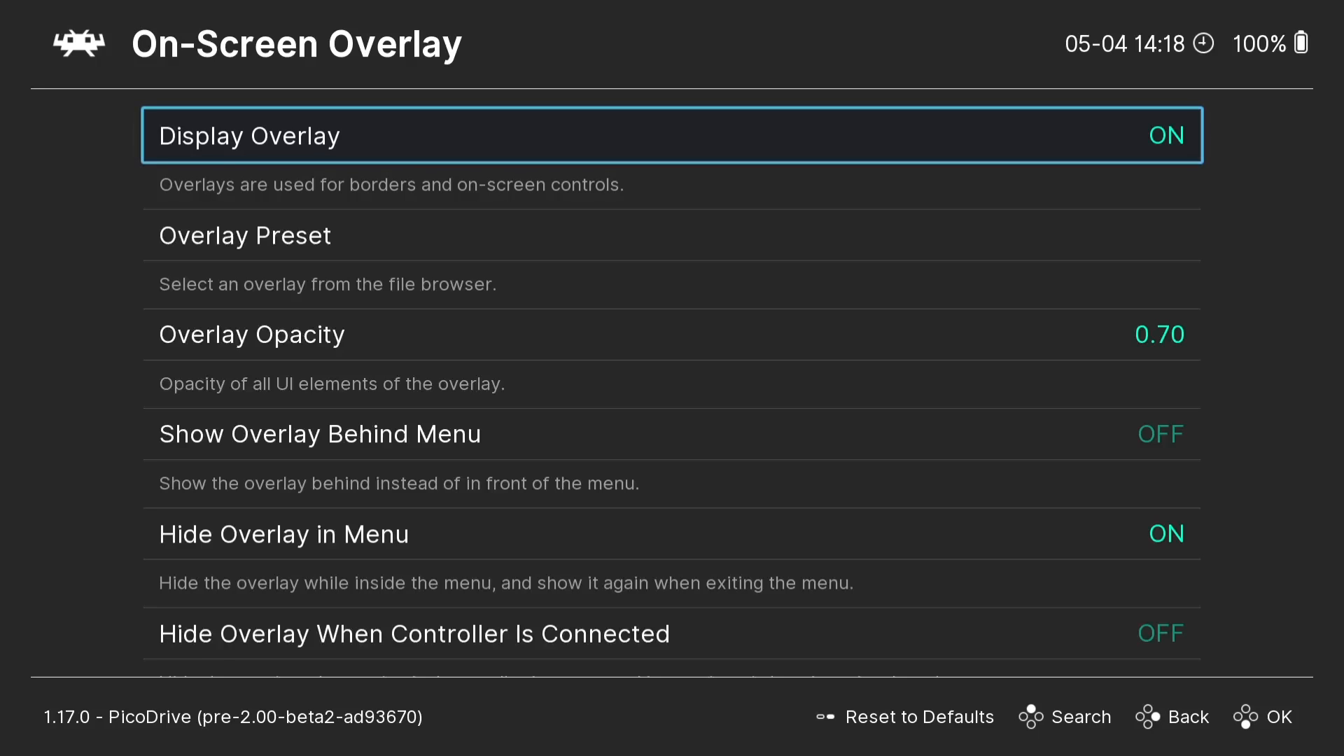
Set the overlay preset to borders/megadrive_animated_border/megadrive_animated_border.cfg.
key(Down)
key(Return)
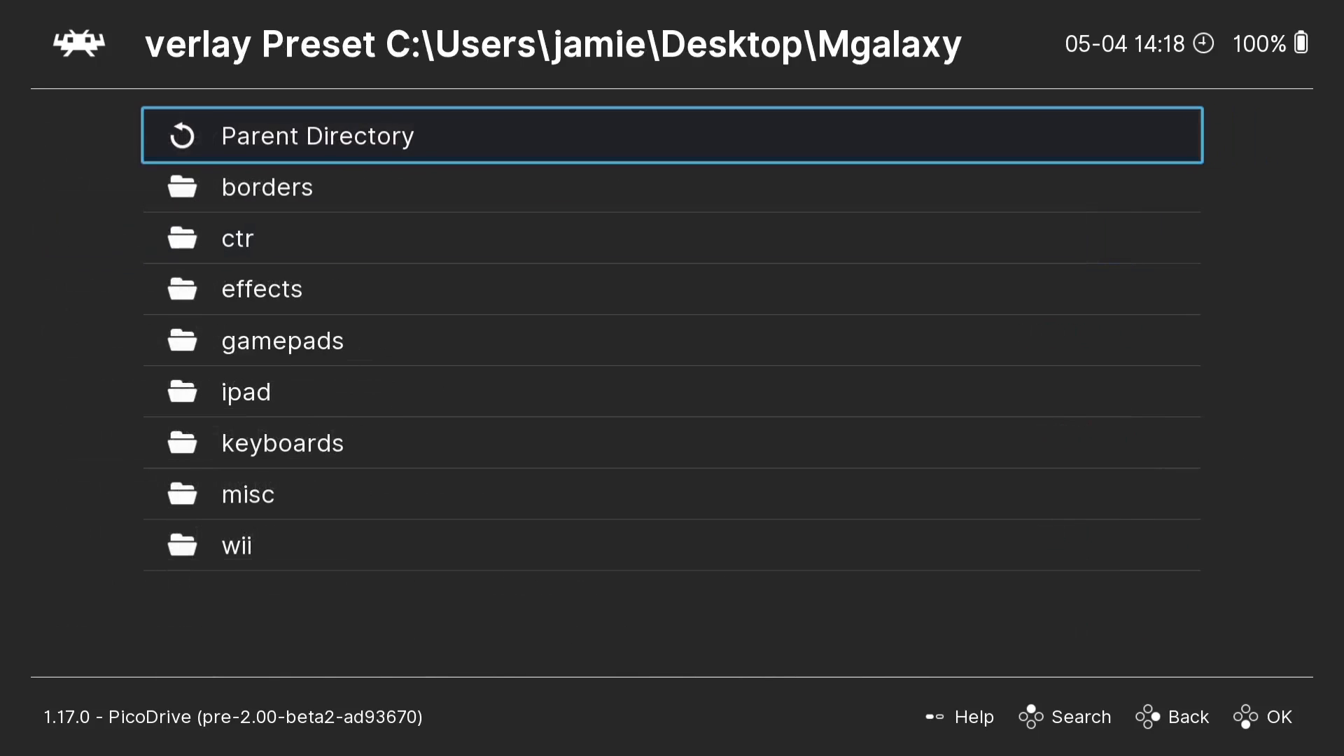
key(Down)
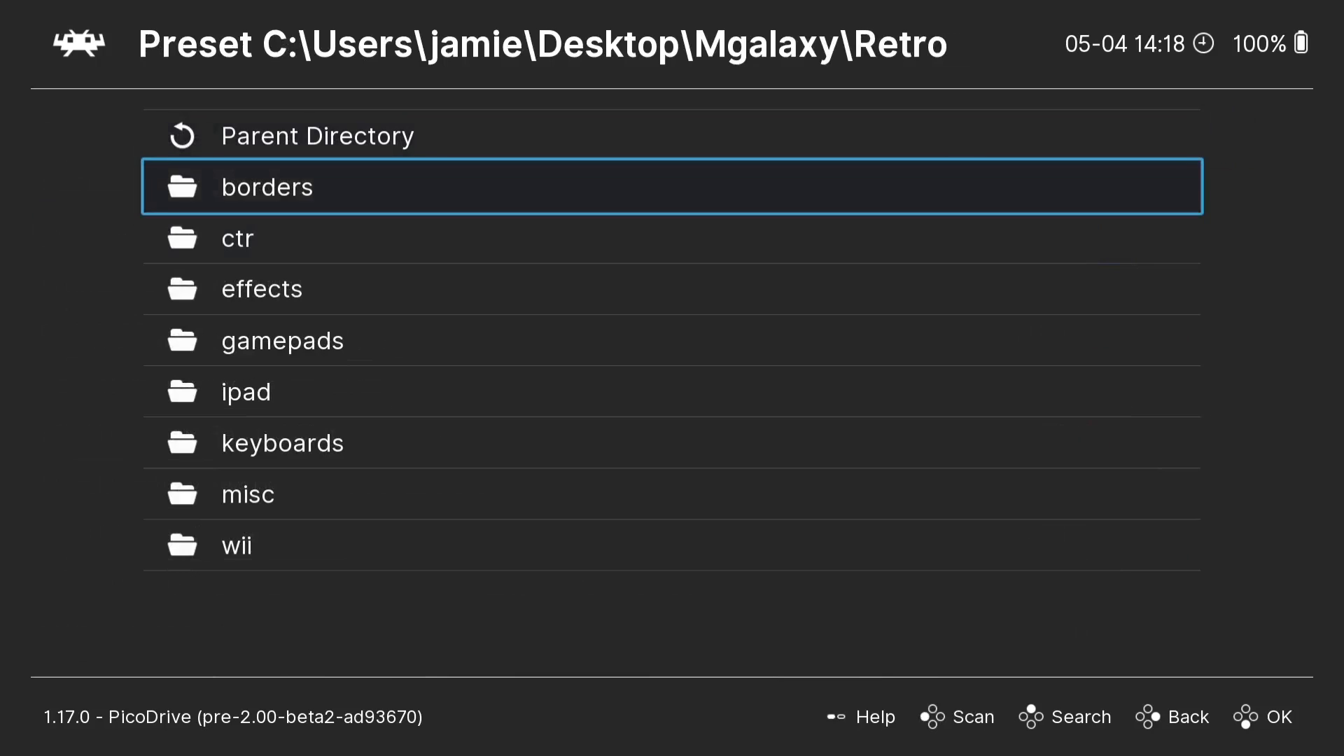
key(Return)
key(Down)
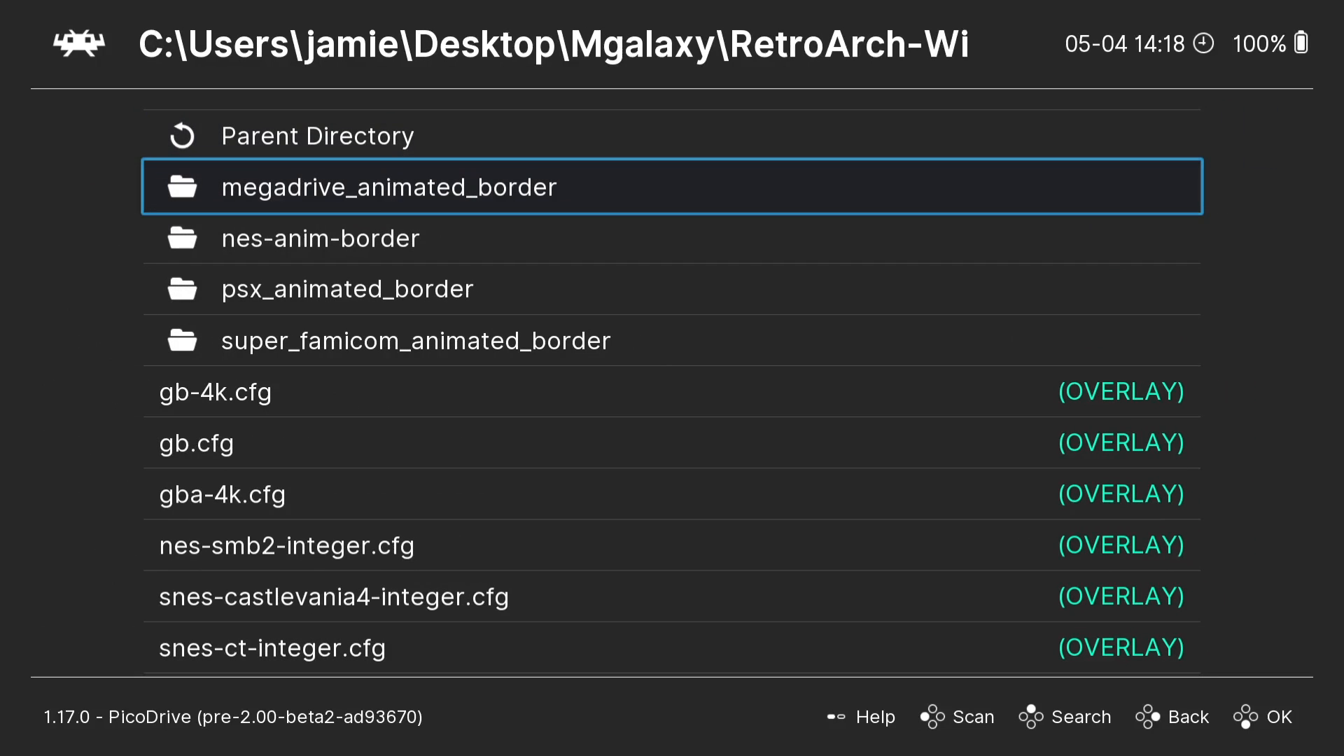
key(Return)
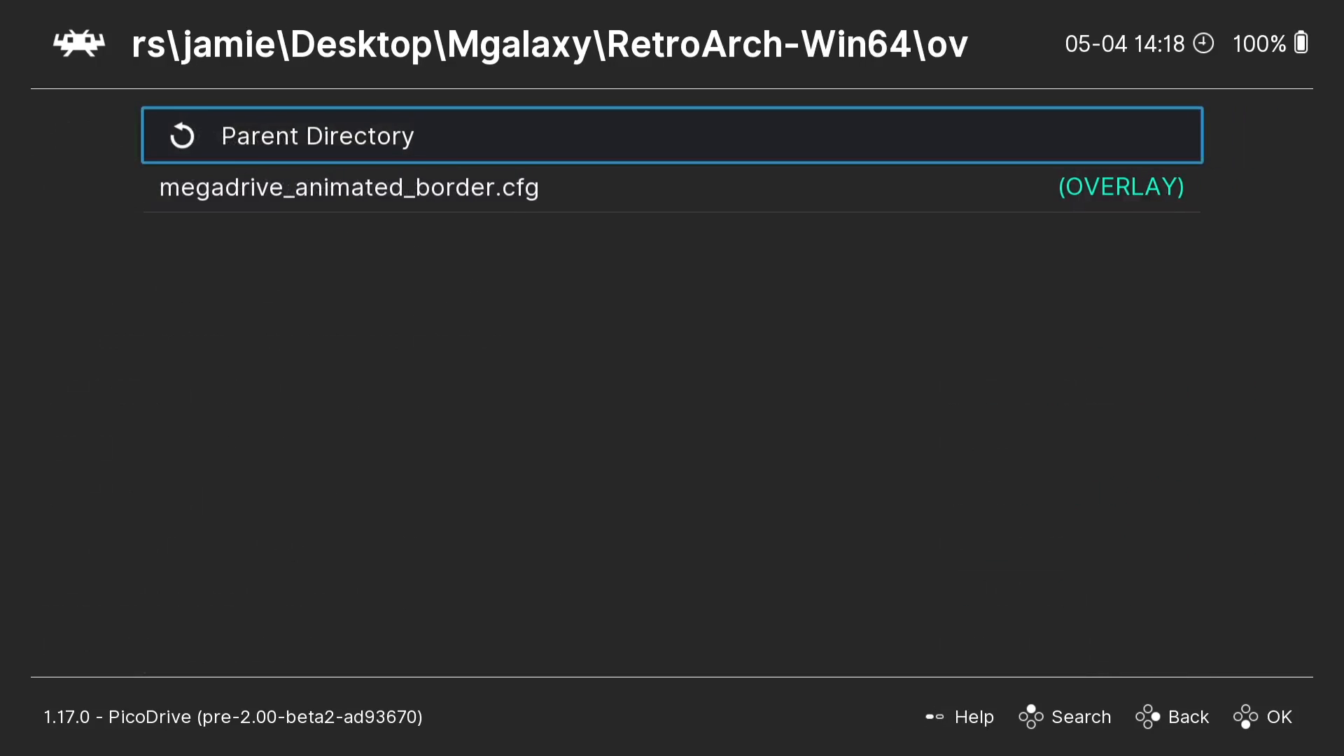
key(Down)
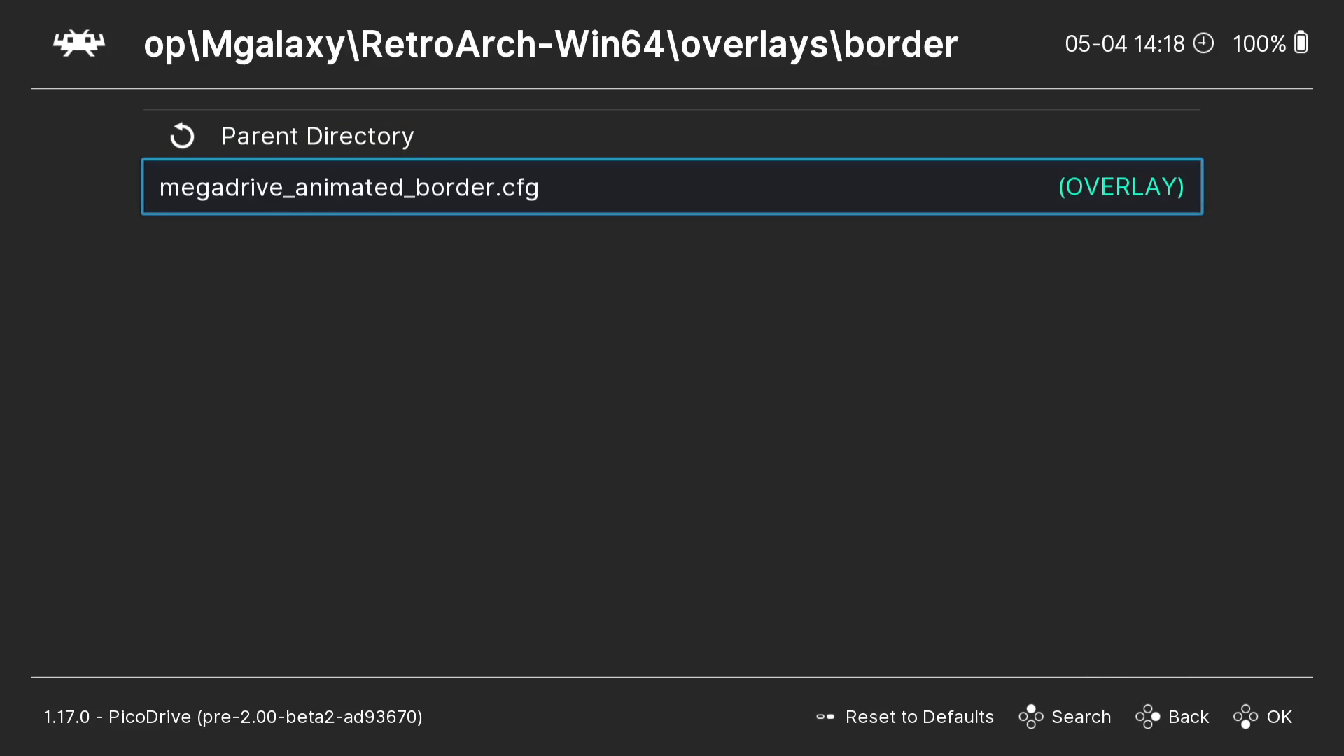
key(Return)
Resume the game, now framed by the Mega Drive animated border.
key(Down)
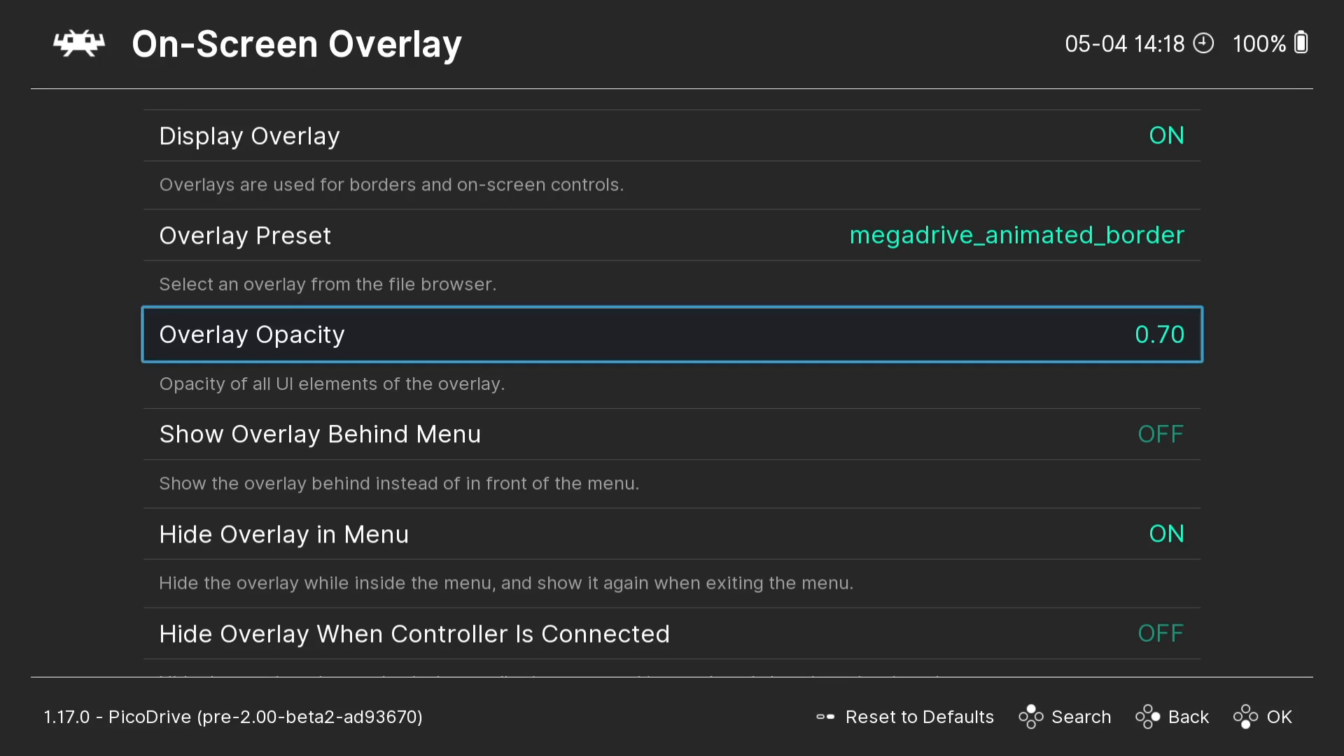
key(BackSpace)
key(BackSpace)
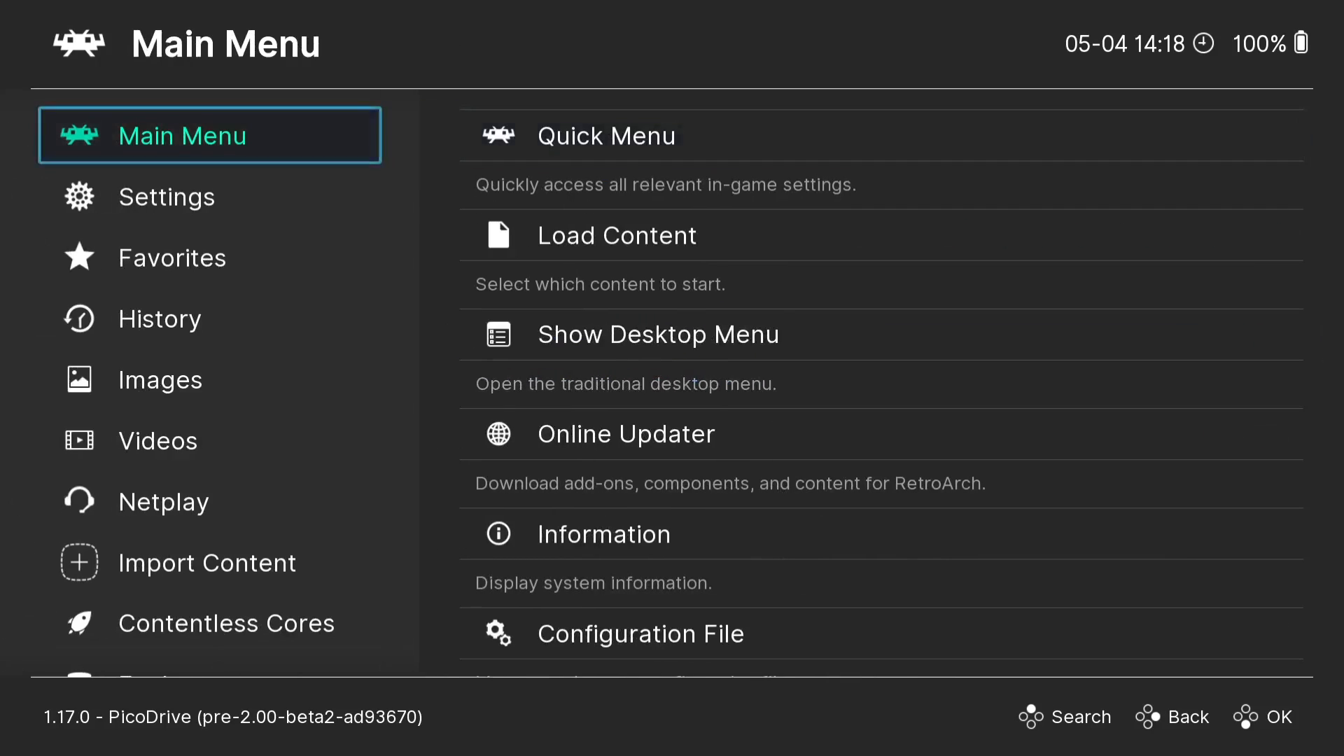
key(Return)
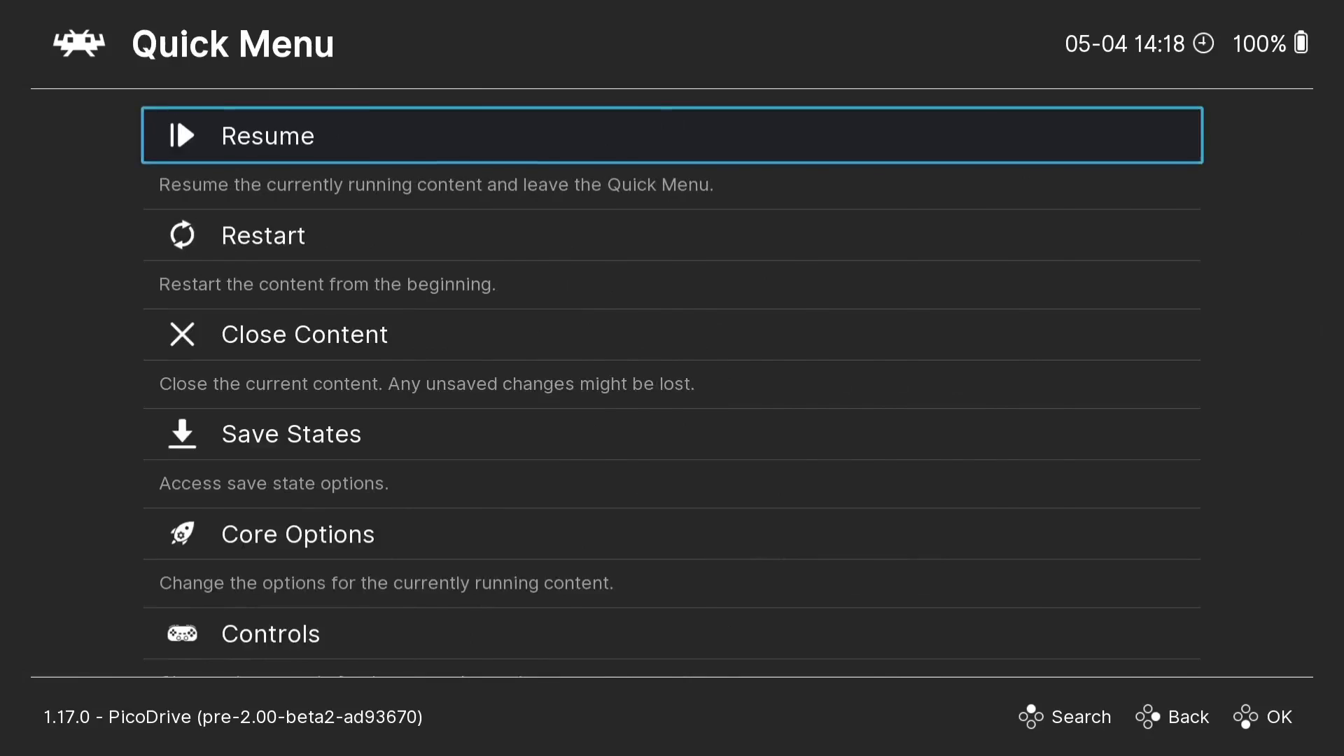
key(Return)
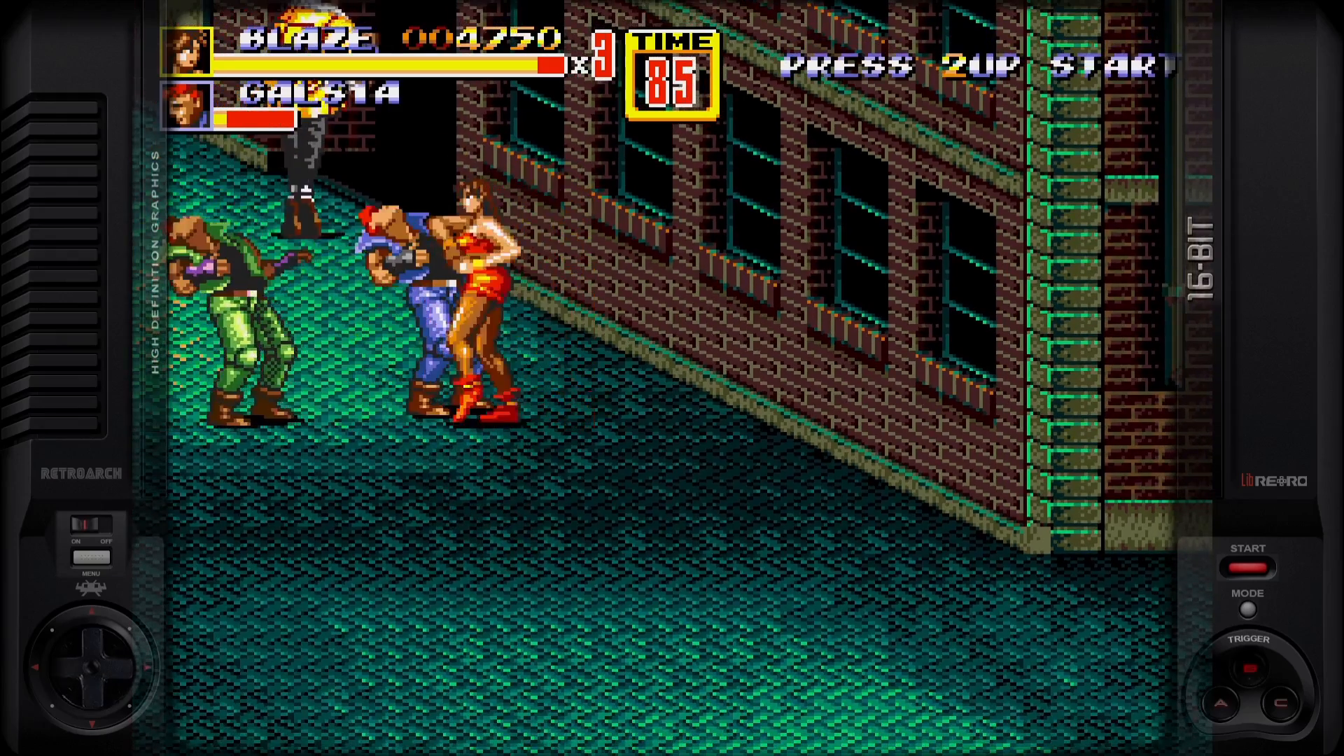
Fight along the street in Streets of Rage 2, picking up a knife and attacking with it.
key(z)
key(Right)
key(Down)
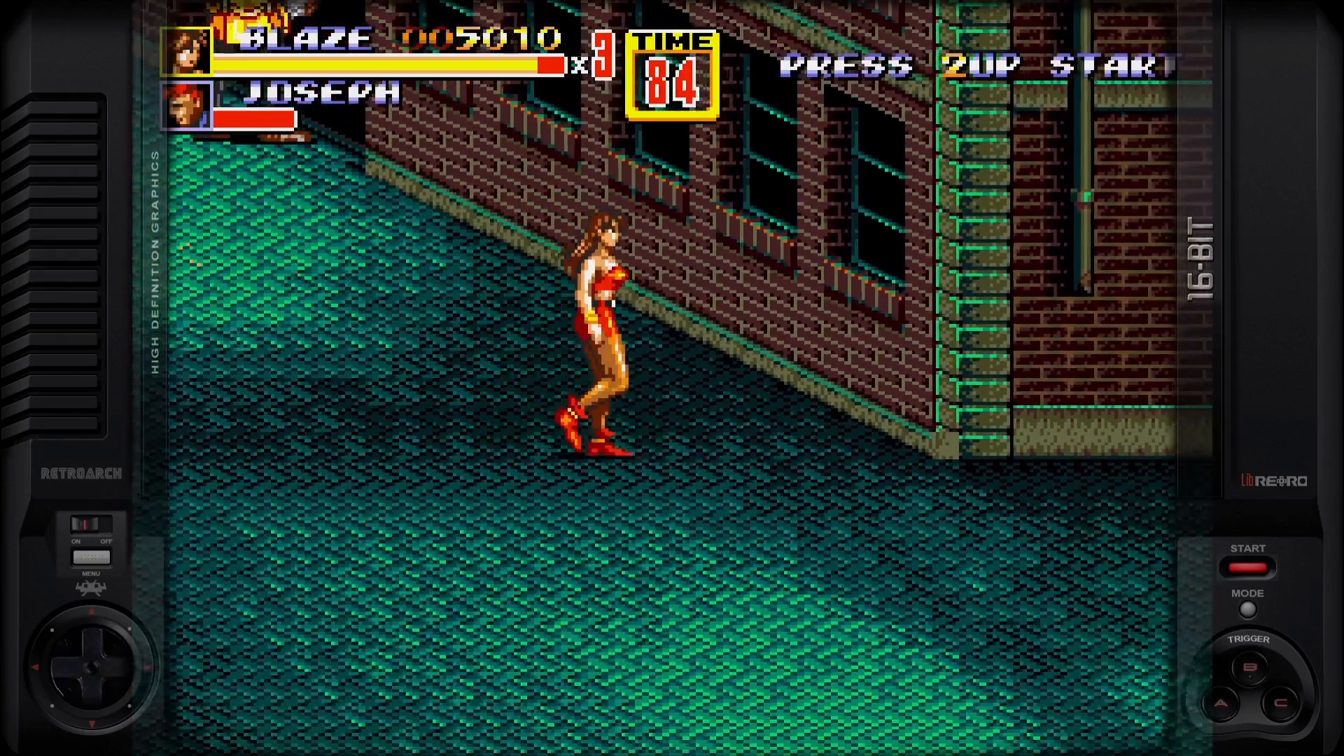
key(Right)
key(Down)
key(Up)
key(x)
key(z)
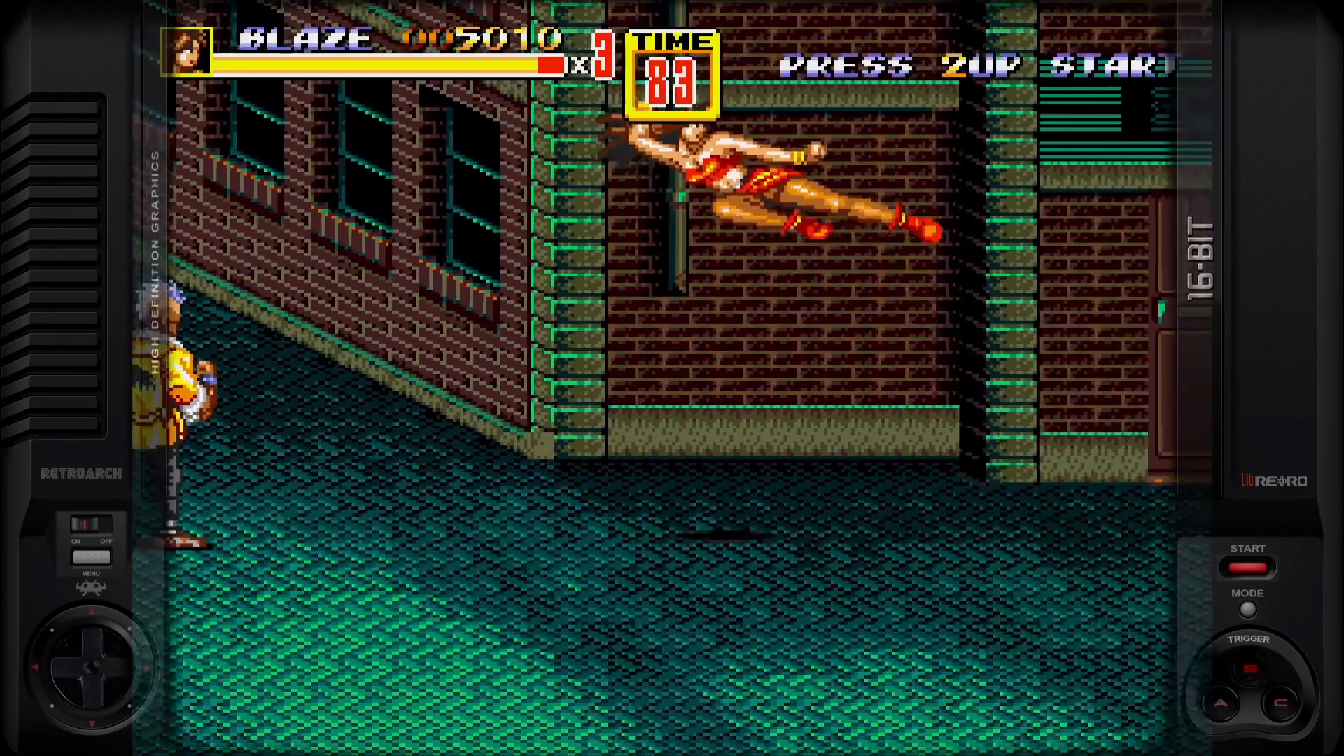
key(Right)
key(Left)
key(z)
key(Right)
key(z)
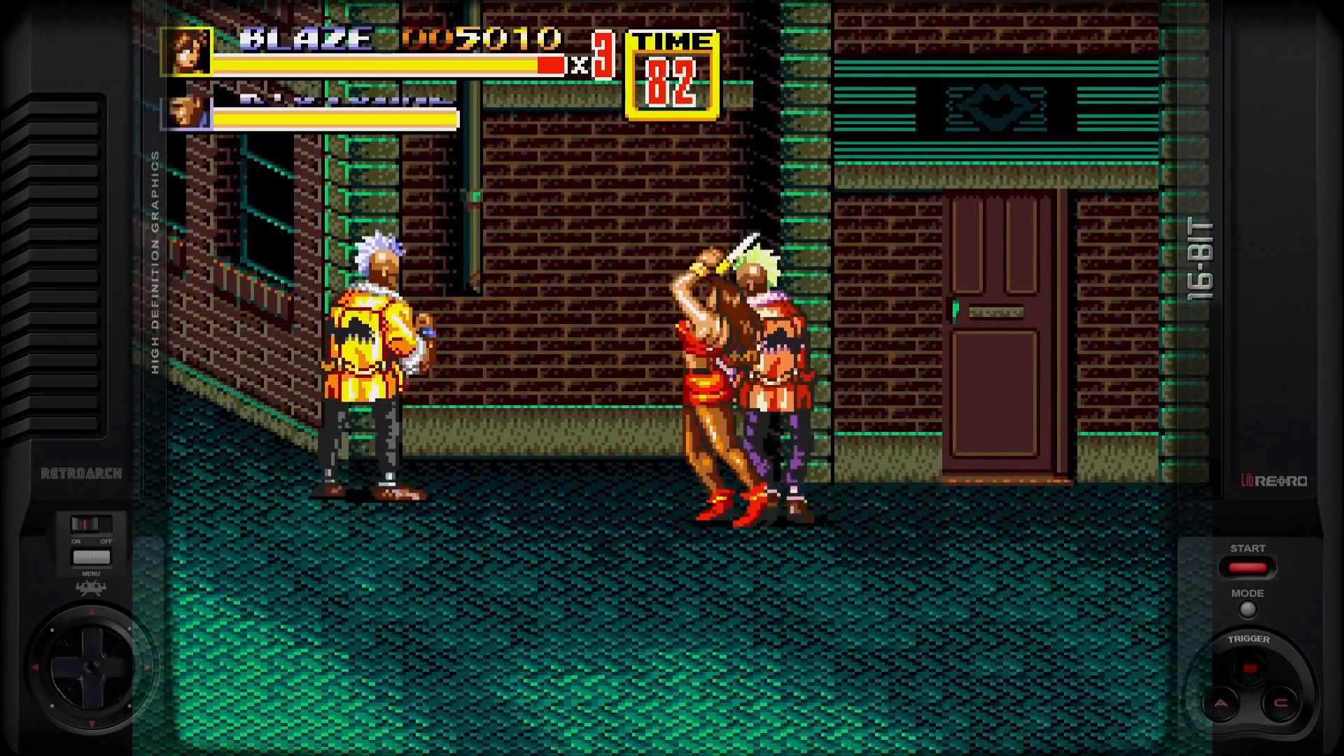
Break free from a grab and combo Y. Signal, then pause to the Quick Menu.
key(Right)
key(x)
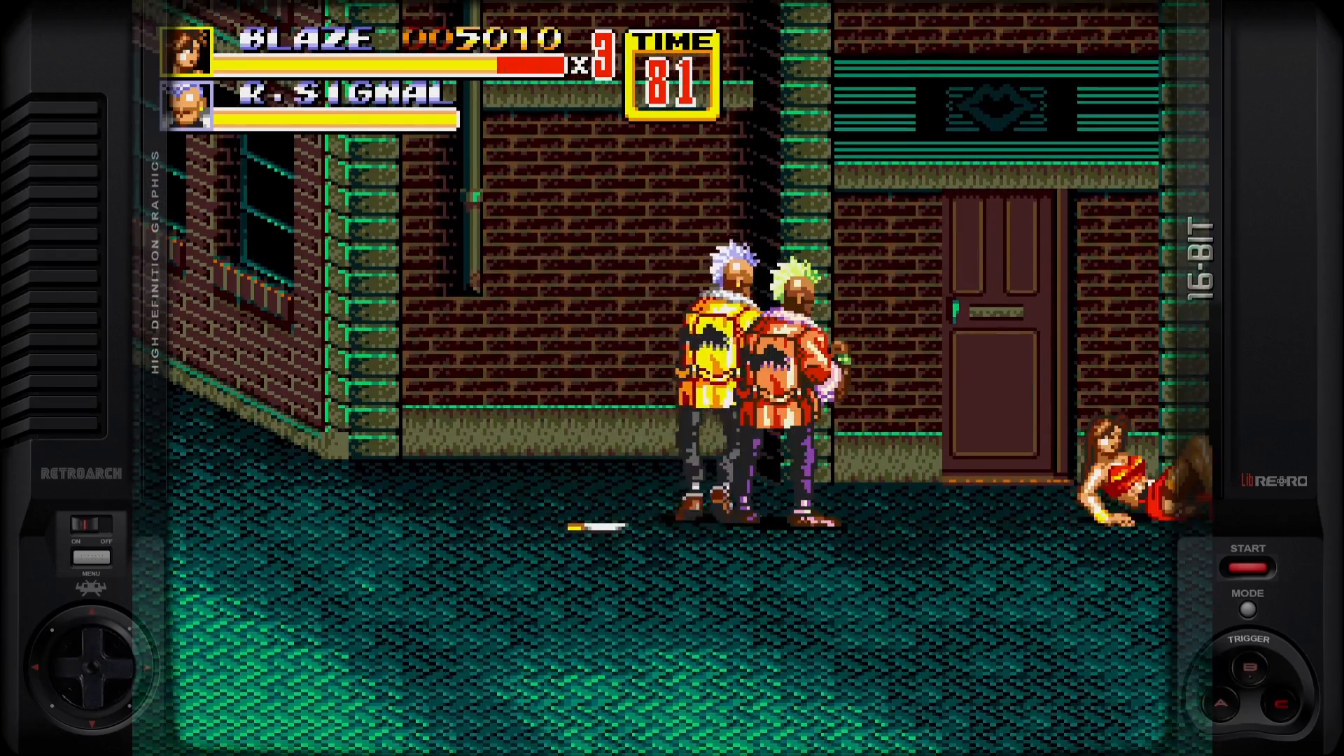
key(Left)
key(z)
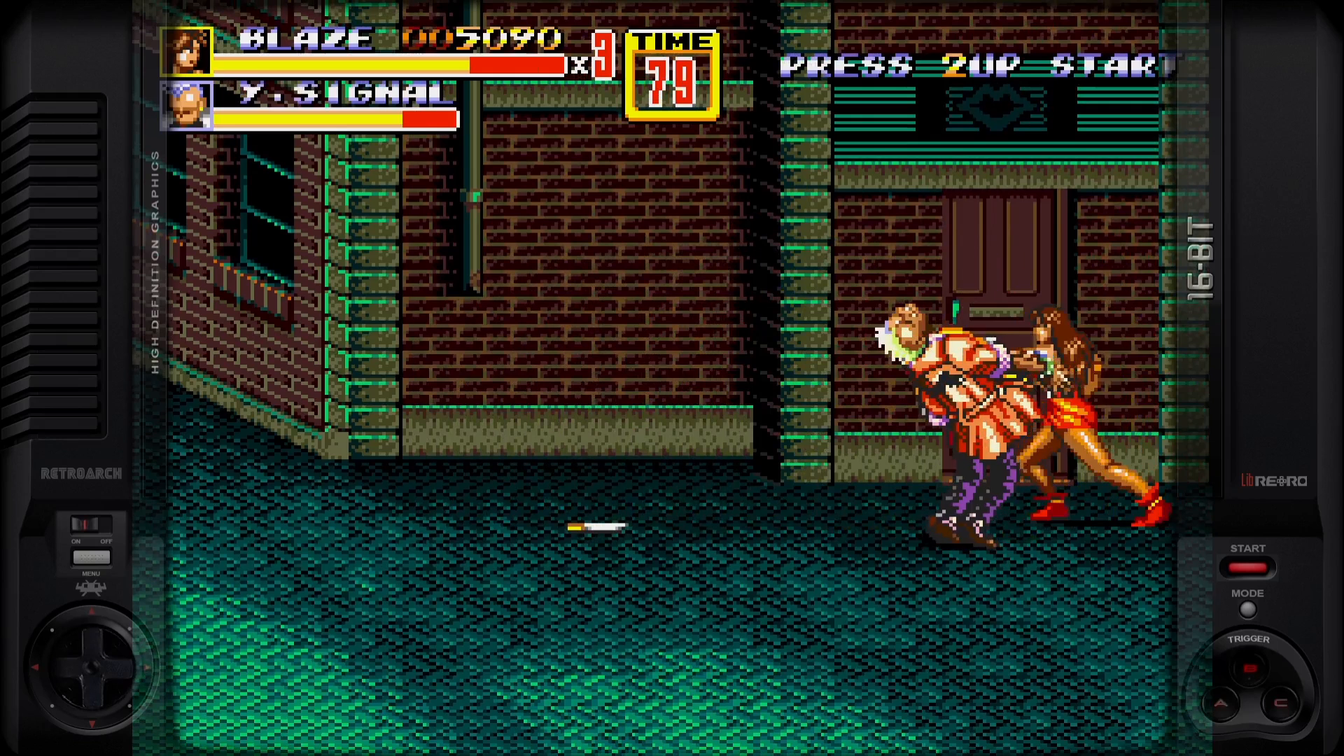
key(z)
key(z)
key(z)
key(Left)
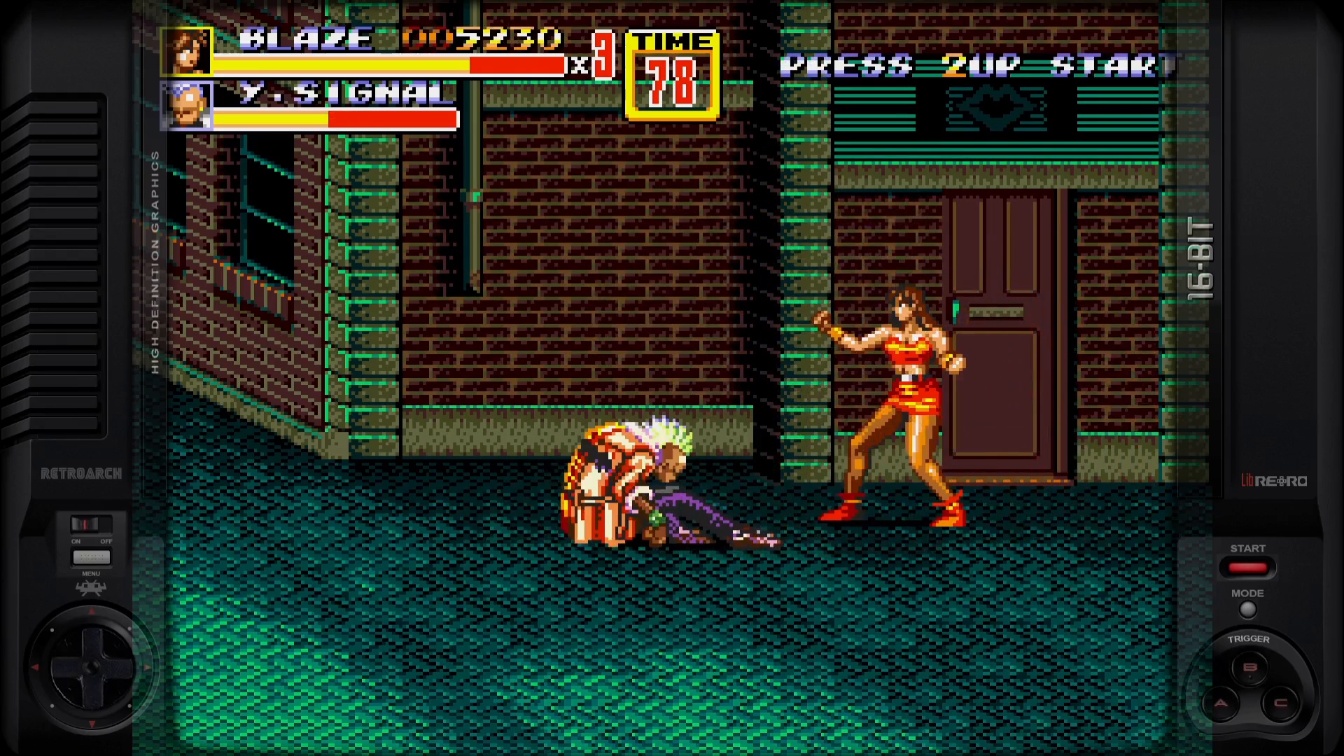
key(F1)
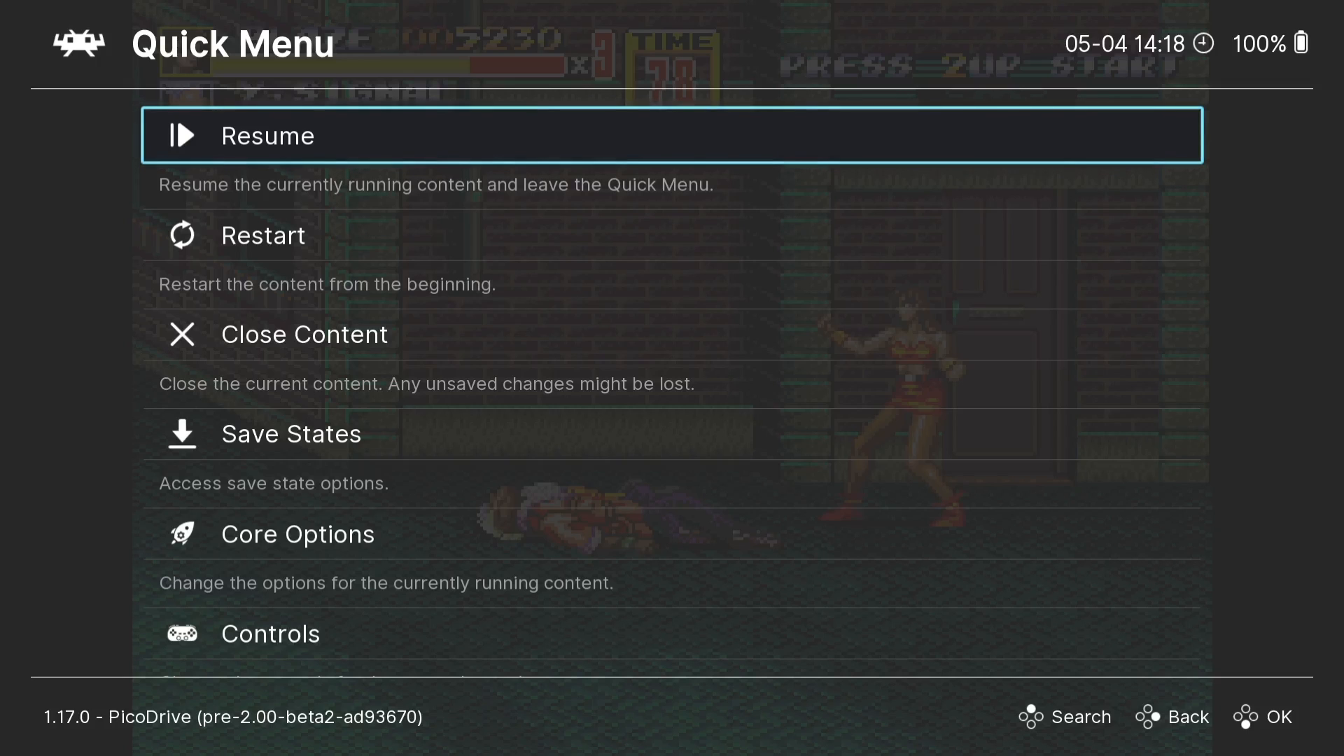
Set On-Screen Overlay opacity to 1.00 and return to the running game.
key(Down)
key(Down)
key(Down)
key(Down)
key(Down)
key(Down)
key(Down)
key(Down)
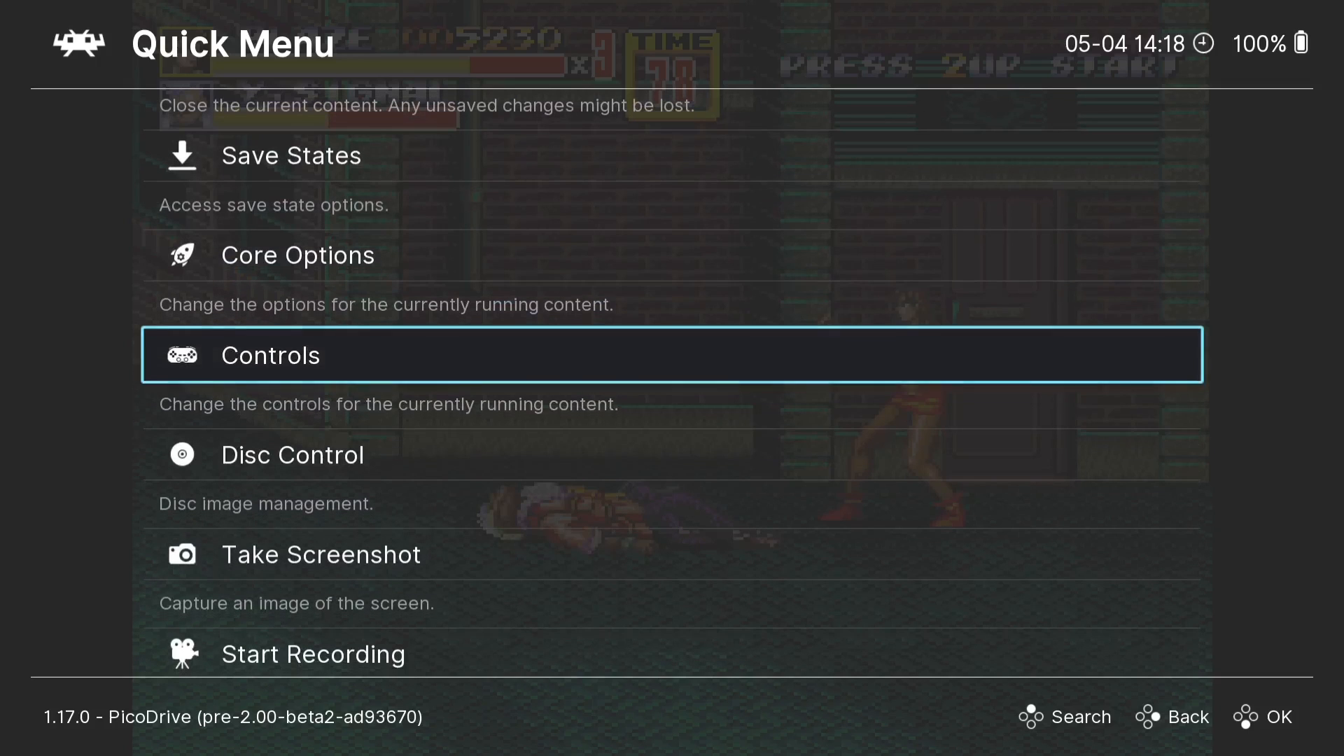
key(Down)
key(Down)
key(Down)
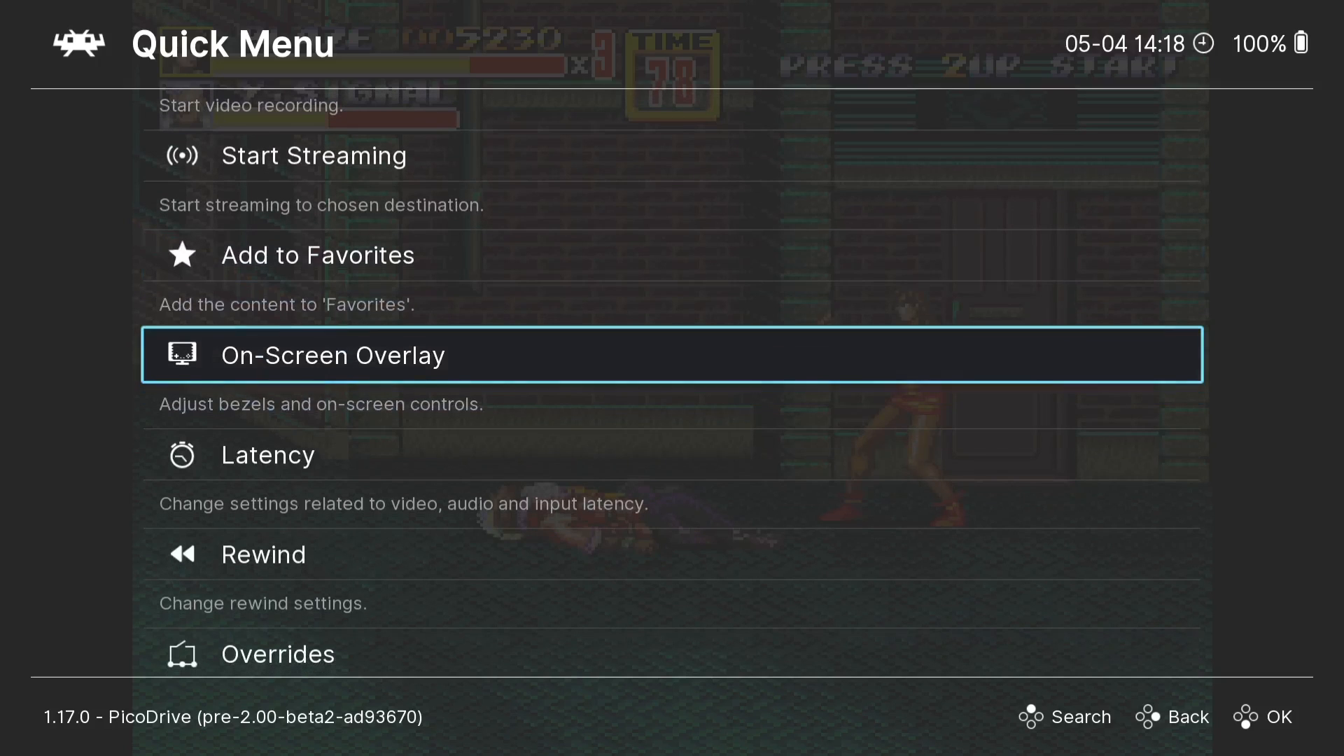
key(Return)
key(Down)
key(Down)
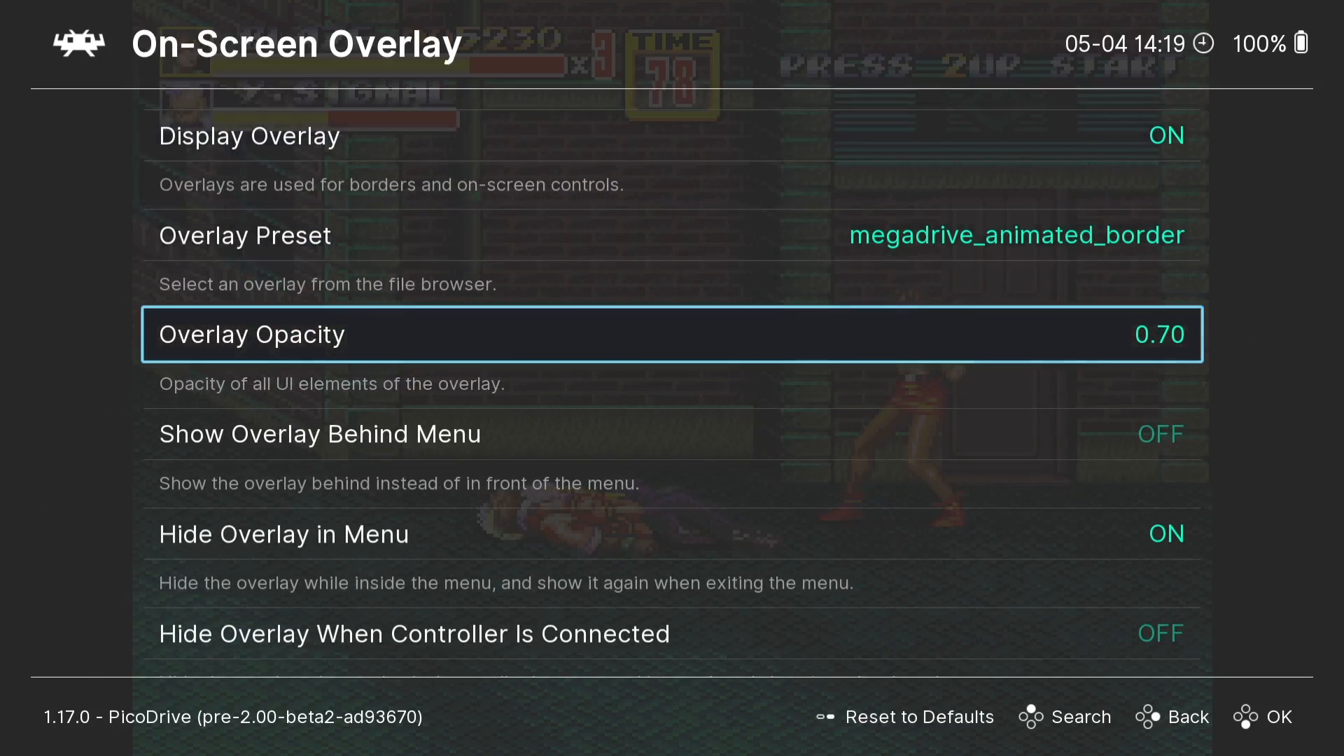
key(Return)
key(Down)
key(Down)
key(Down)
key(Down)
key(Down)
key(Down)
key(Down)
key(Down)
key(Down)
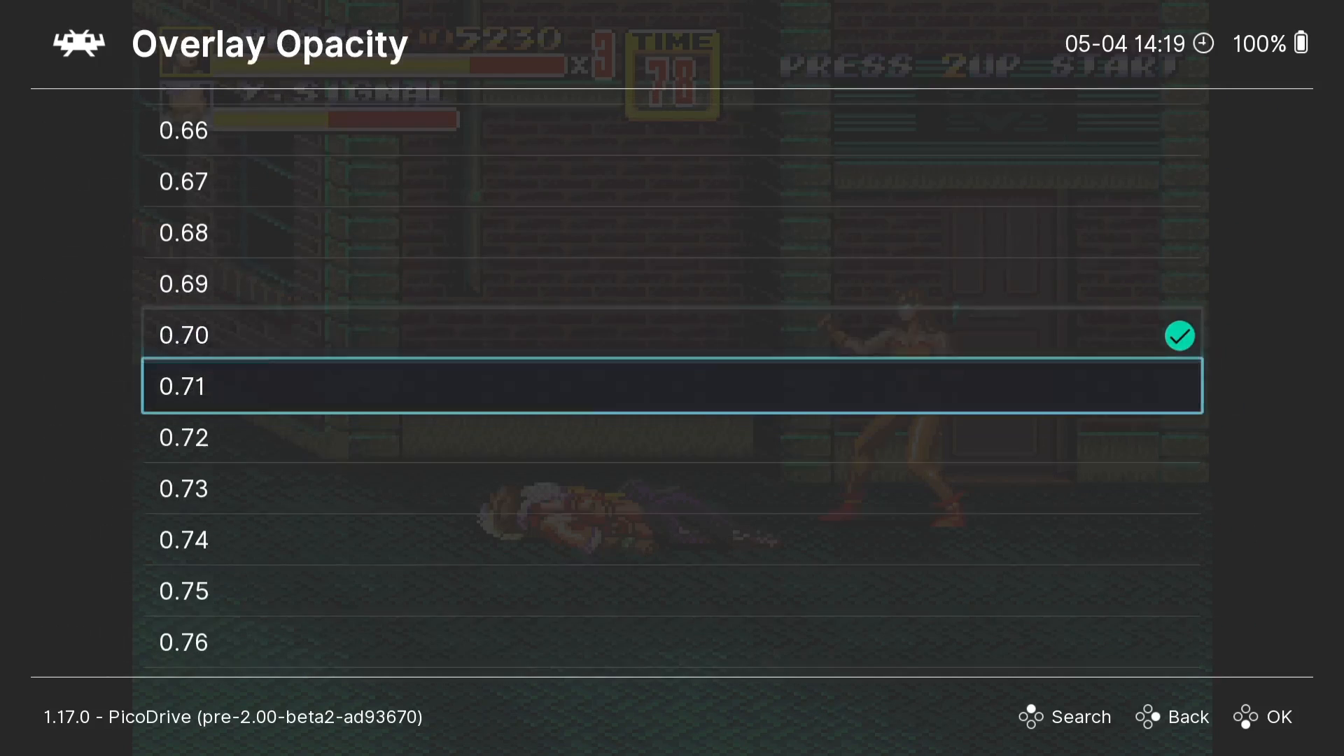
key(Down)
key(Down)
key(Down)
key(Down)
key(Down)
key(Down)
key(Down)
key(Down)
key(Down)
key(Down)
key(Down)
key(Down)
key(Down)
key(Down)
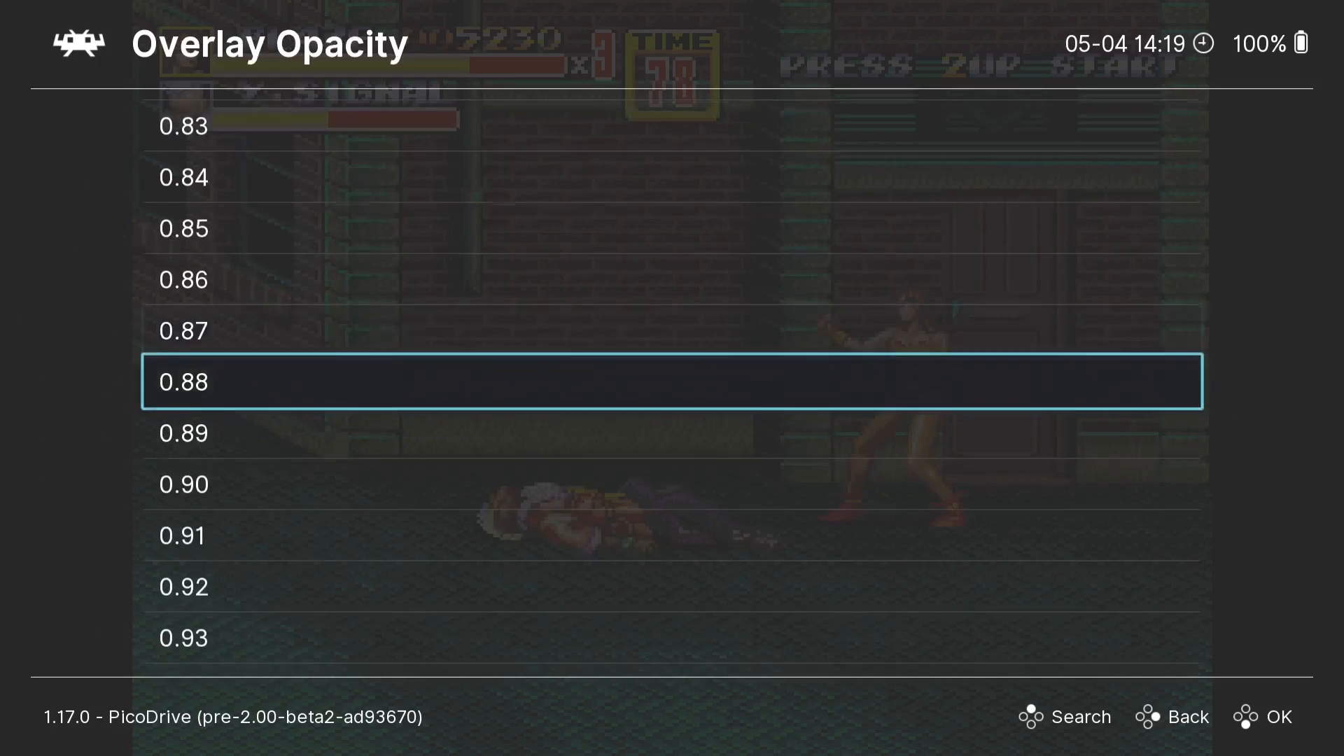
key(Down)
key(Down)
key(Down)
key(Down)
key(Down)
key(Down)
key(Down)
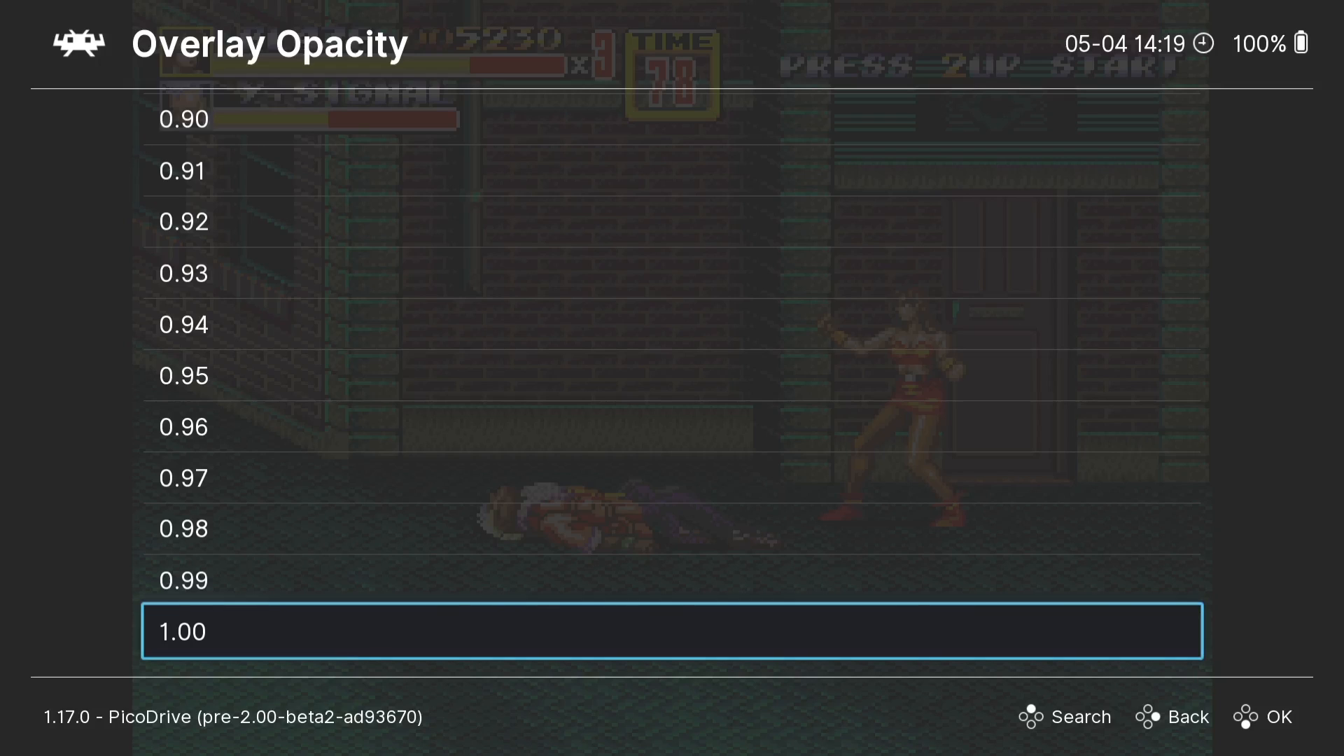
key(Return)
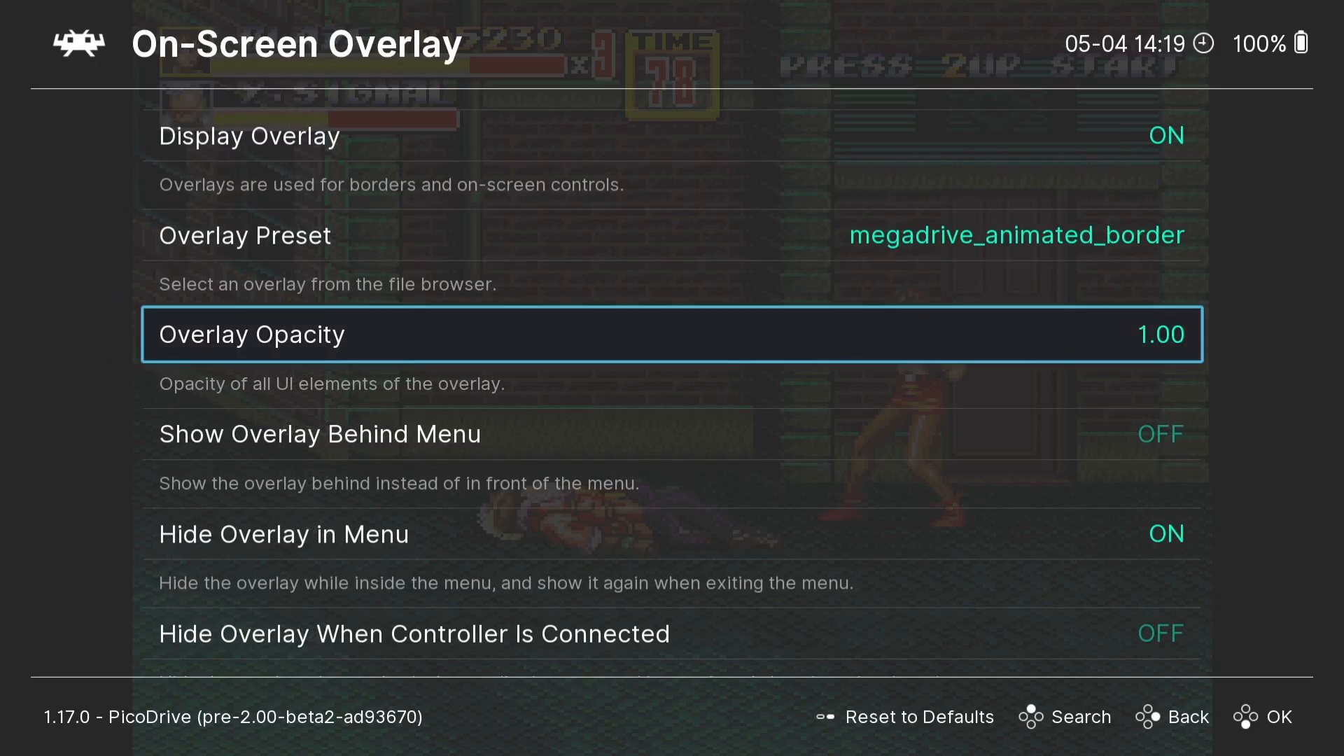
key(BackSpace)
key(BackSpace)
key(Return)
key(Return)
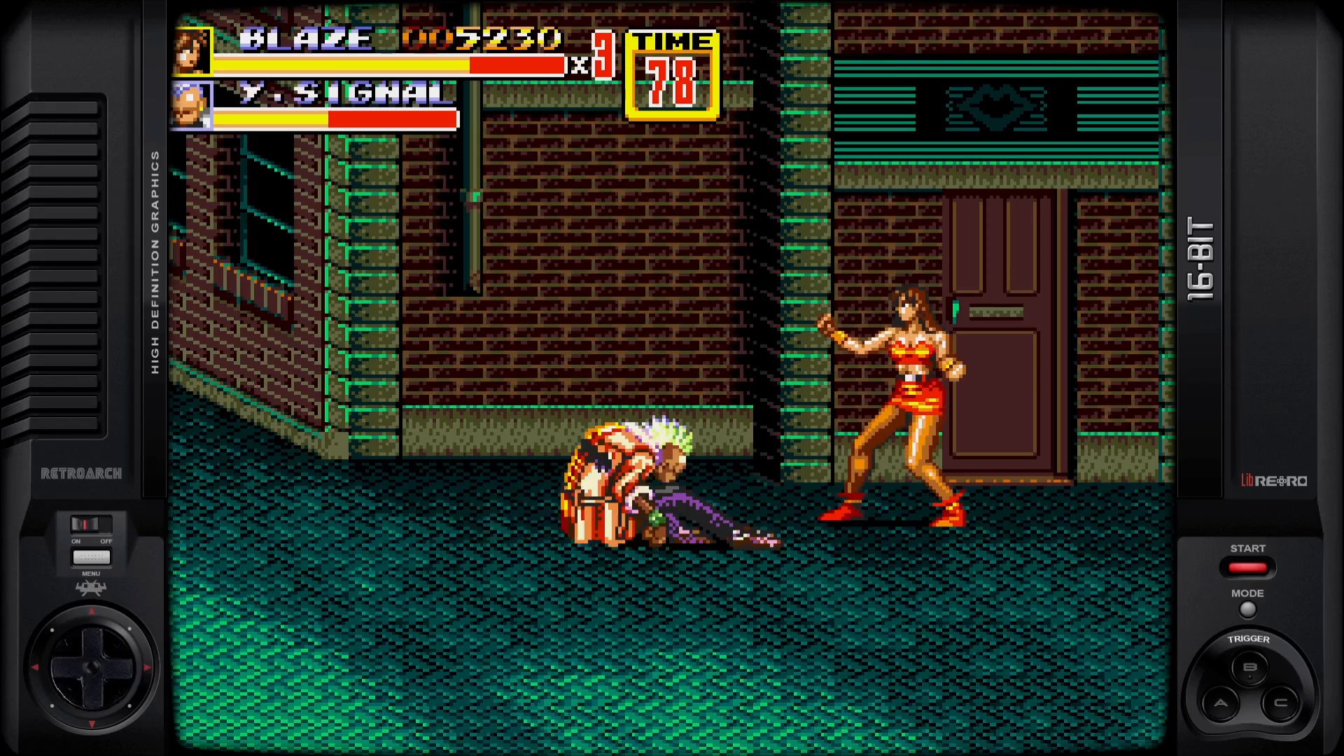
Defeat Y. Signal and R. Signal with punches, kicks, a flip and a suplex.
key(Left)
key(z)
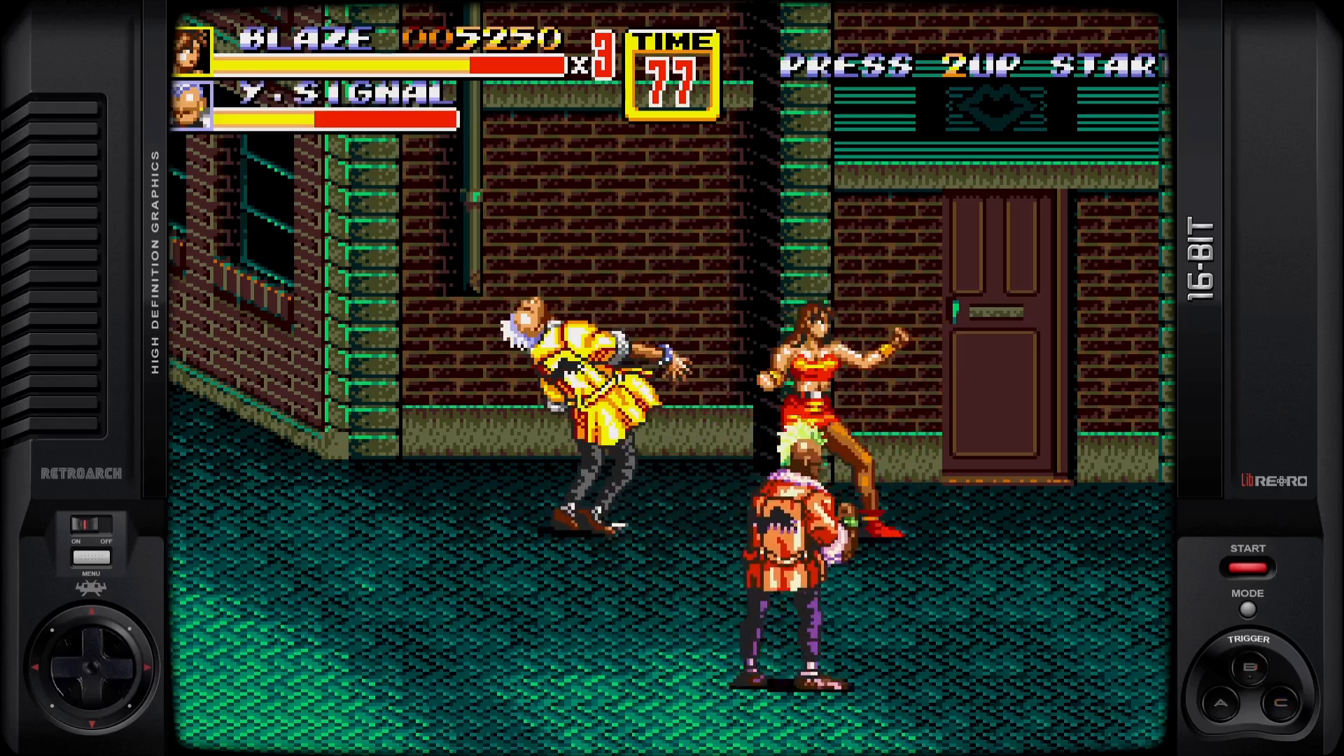
key(z)
key(z)
key(z)
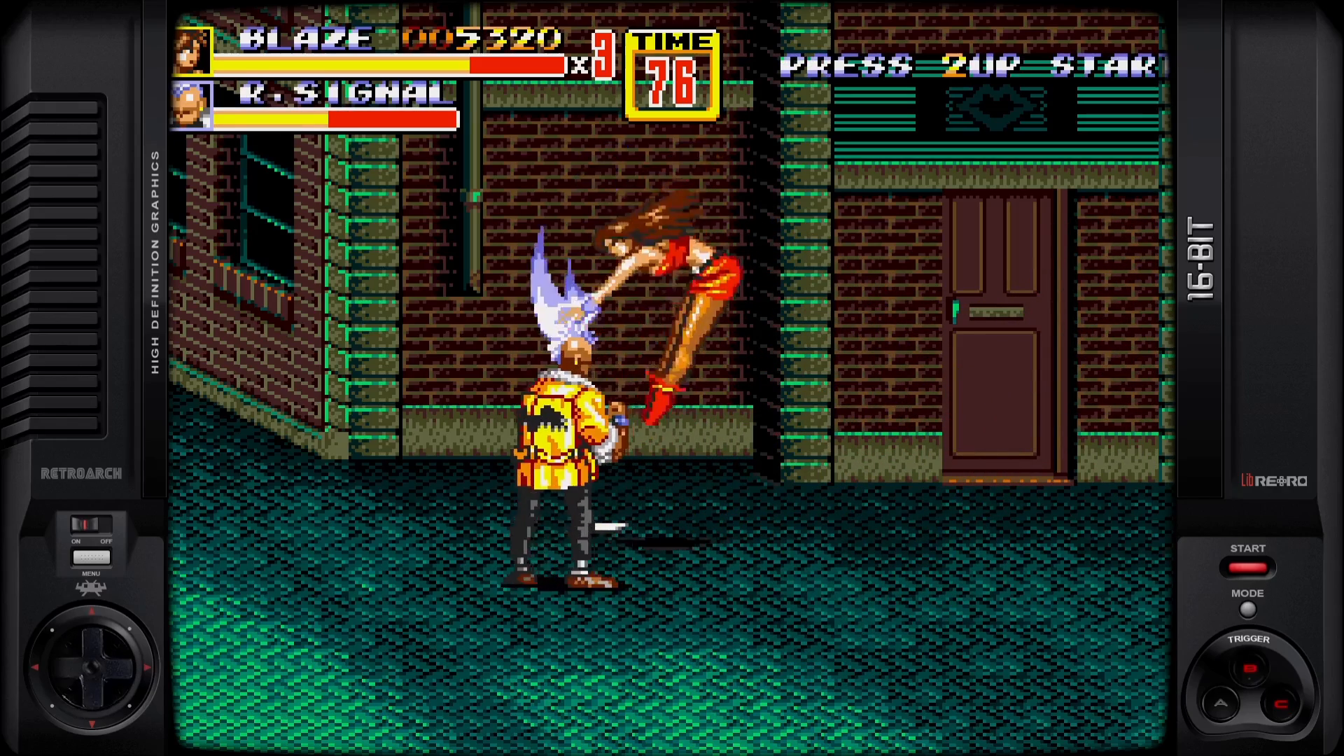
key(Left)
key(z)
key(z)
key(Right)
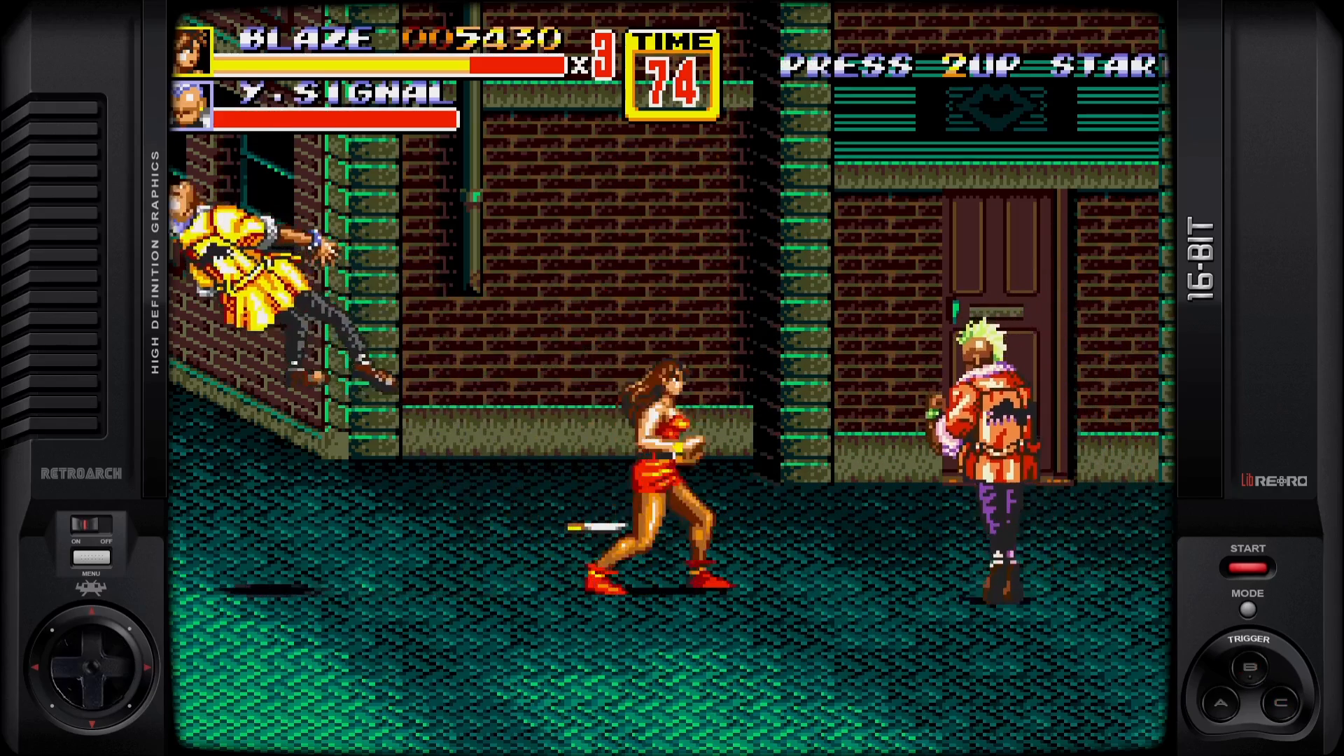
key(Left)
key(Up)
key(Right)
key(Down)
key(z)
key(z)
key(z)
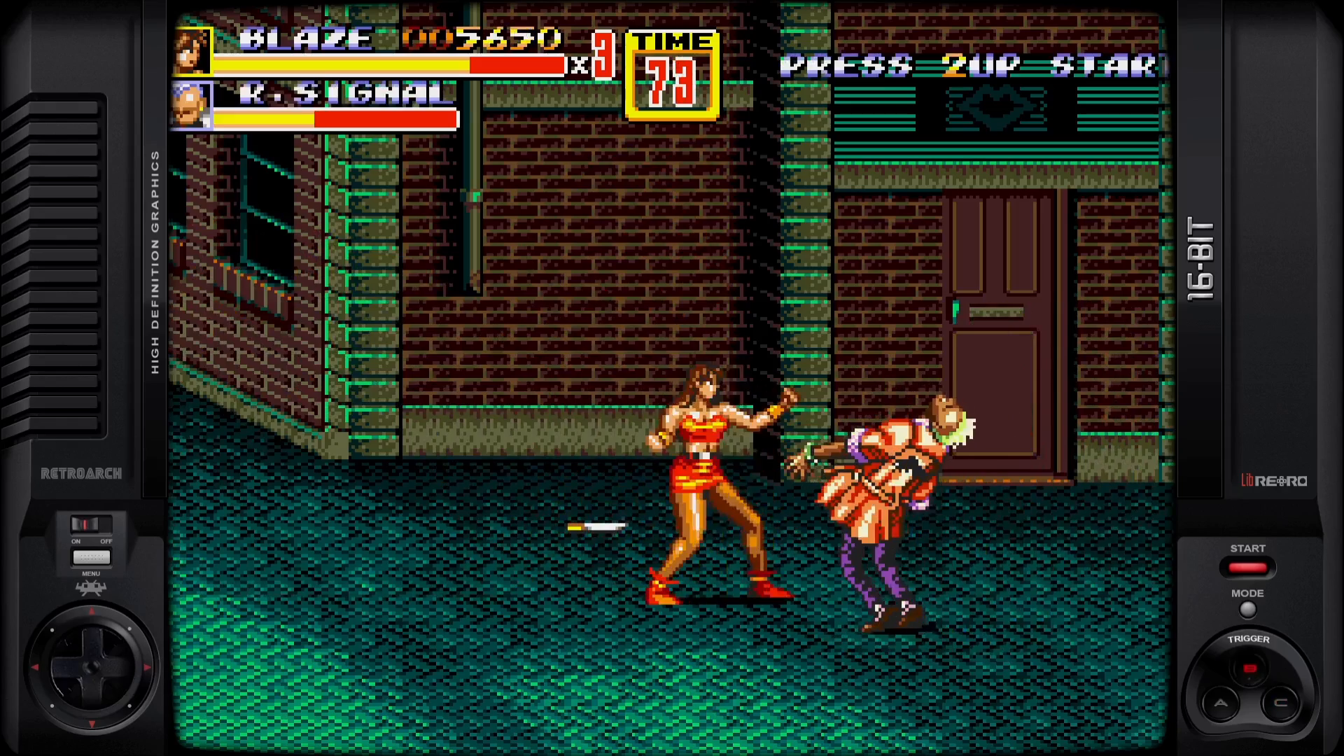
key(z)
key(z)
key(z)
key(Left)
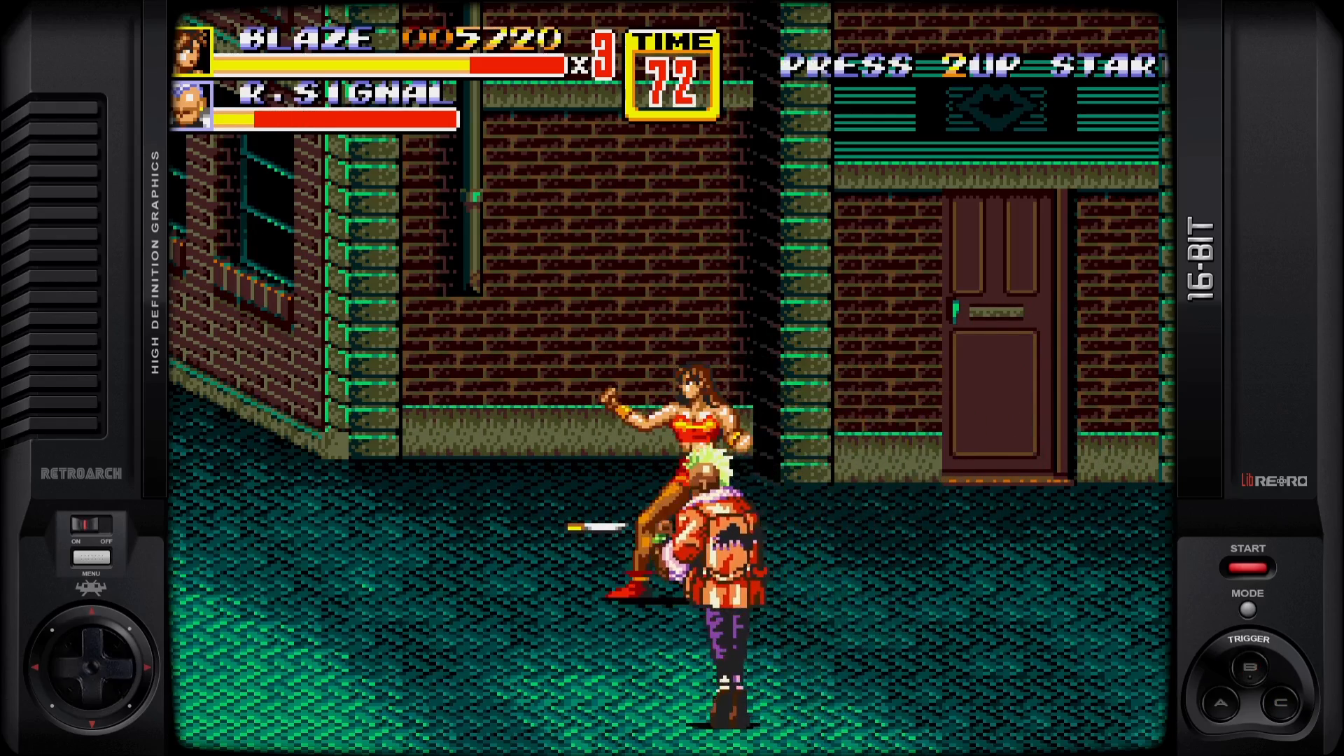
key(Down)
key(z)
key(Up)
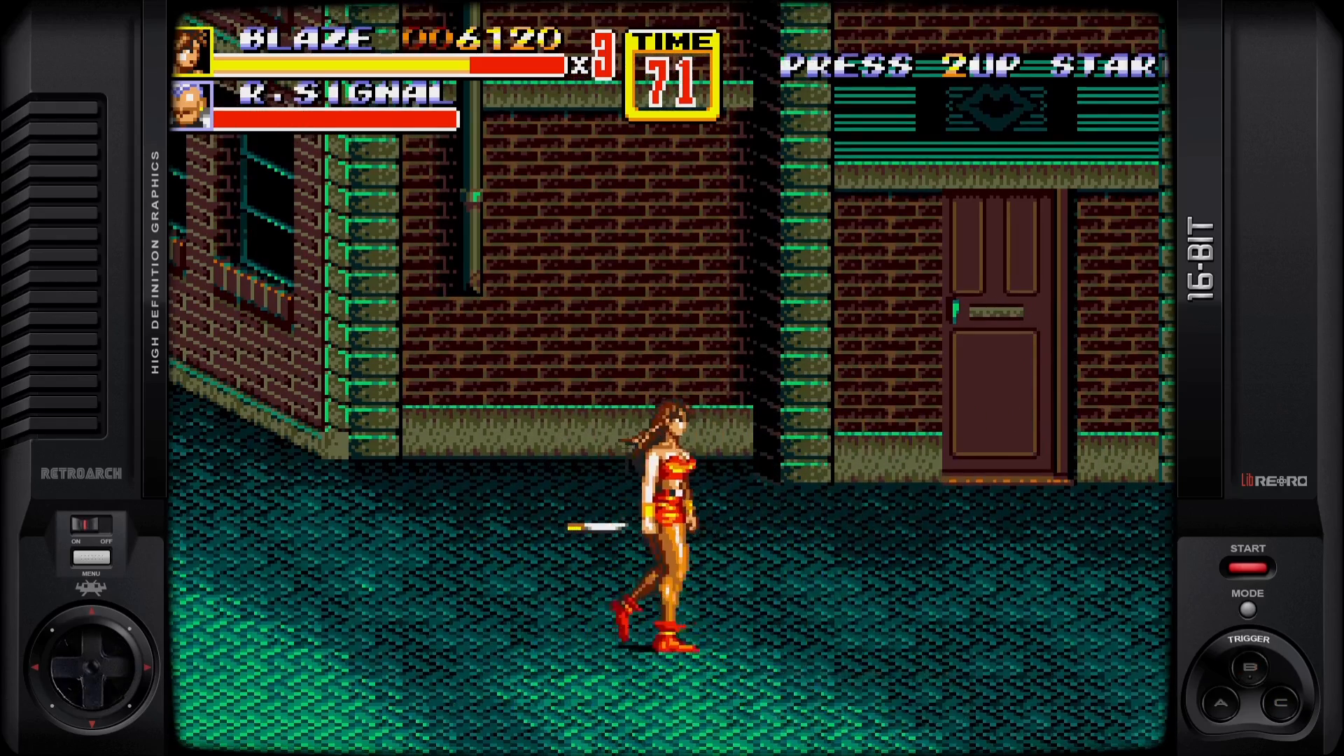
key(Right)
Pause with F1 and move from the Quick Menu to the main menu's Settings categories.
key(F1)
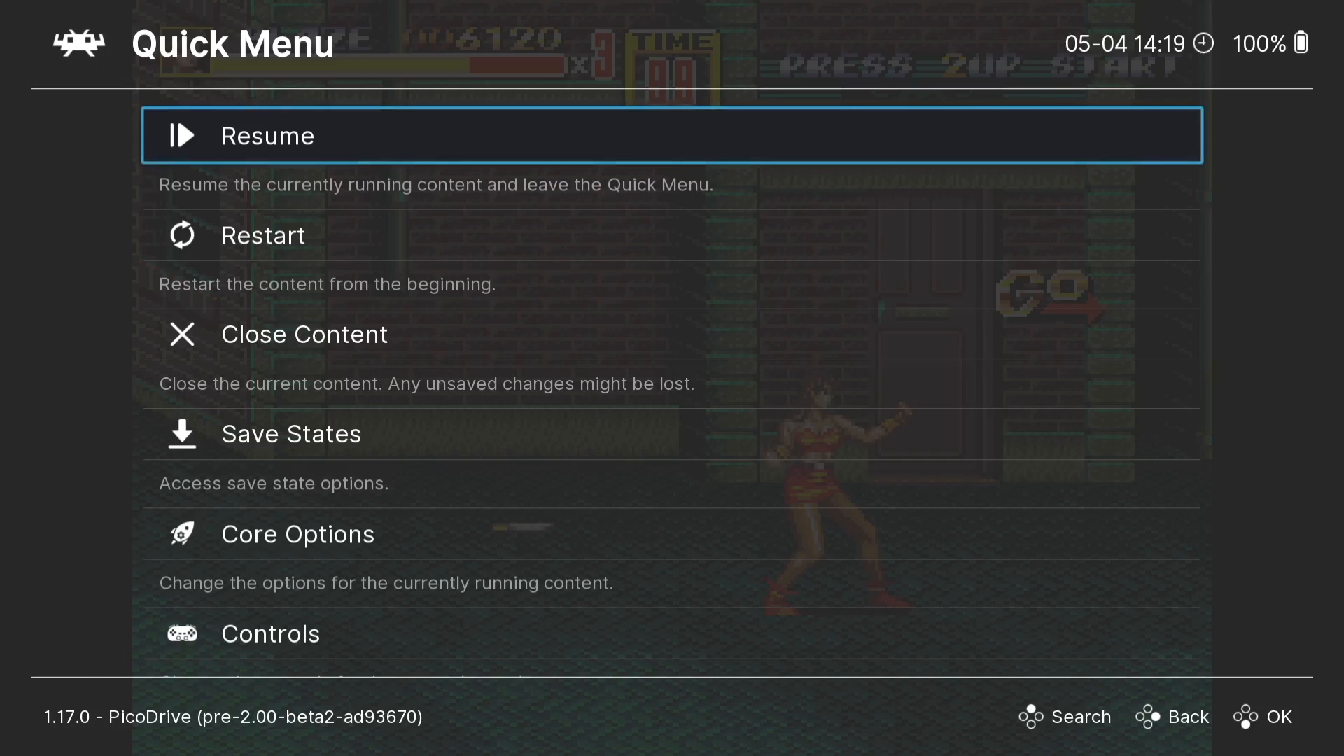
key(BackSpace)
key(Left)
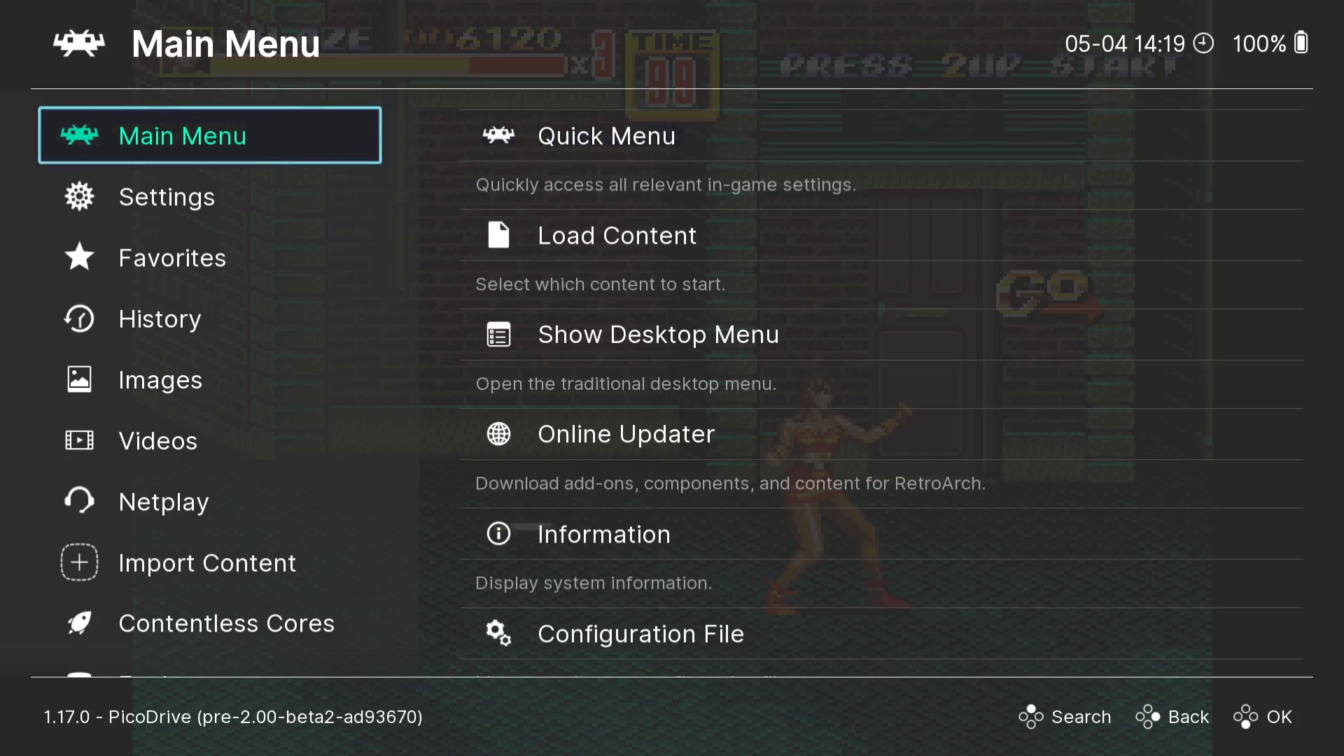
key(Down)
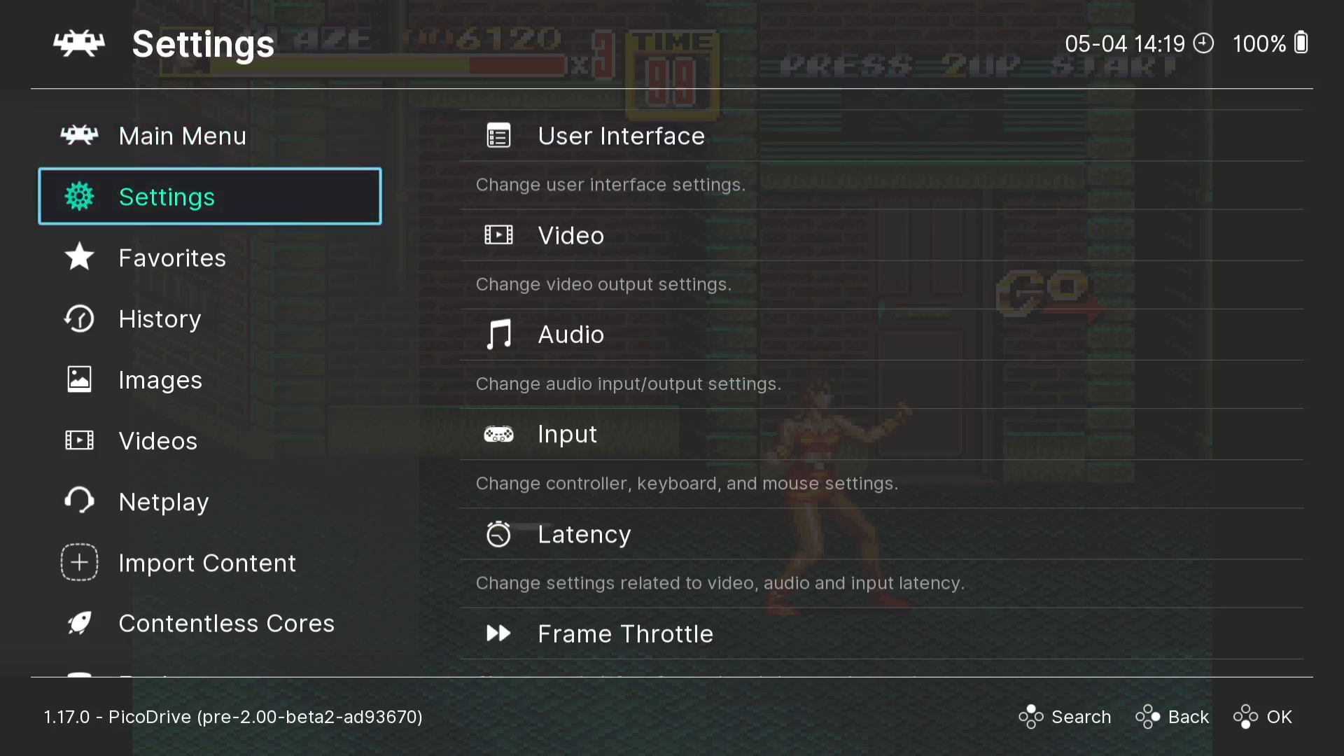
Change Video > Scaling > Aspect Ratio from Core provided to Full.
key(Right)
key(Down)
key(Return)
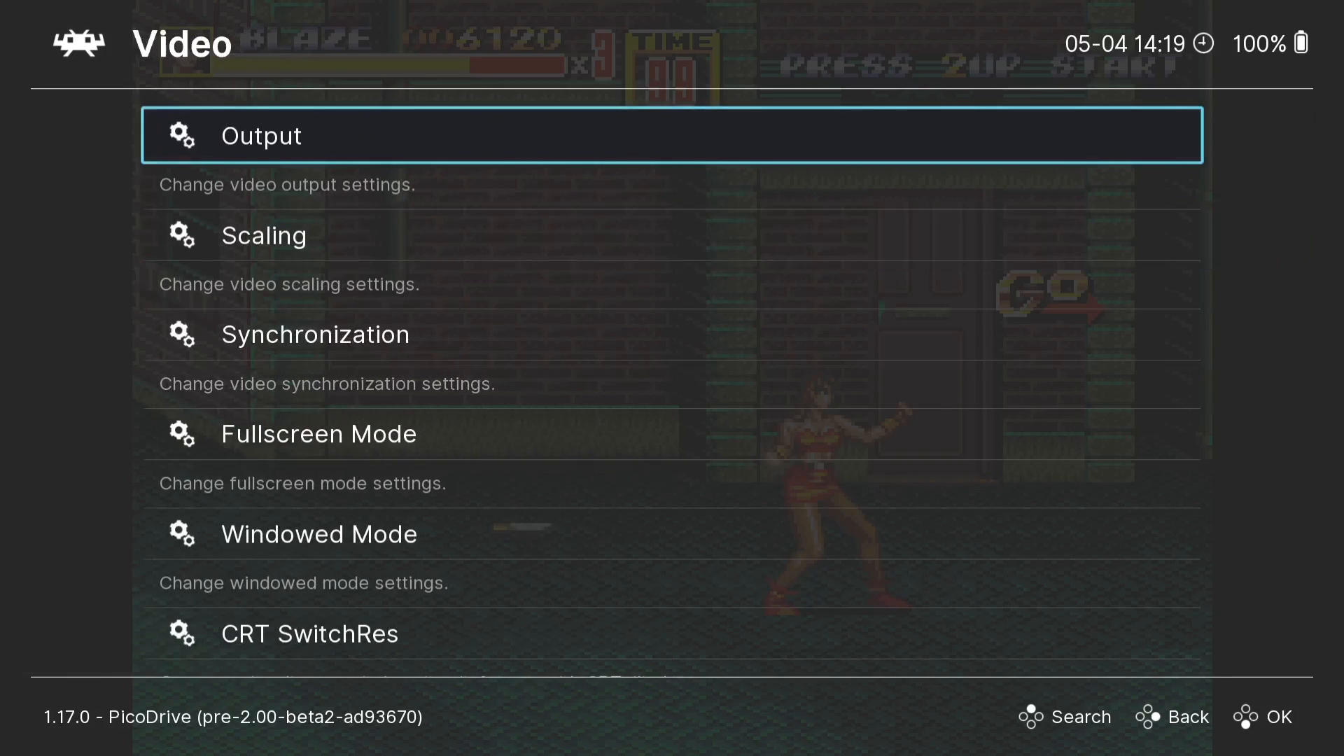
key(Down)
key(Return)
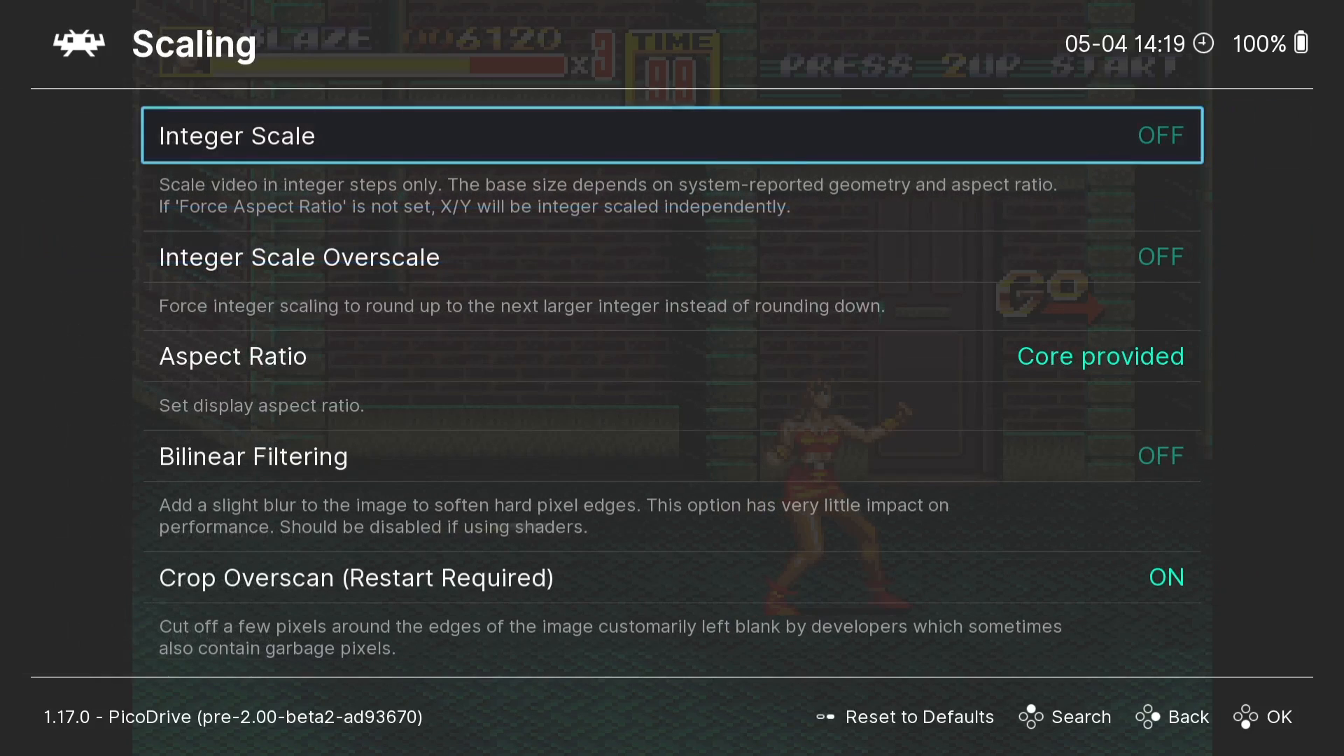
key(Down)
key(Down)
key(Down)
key(Up)
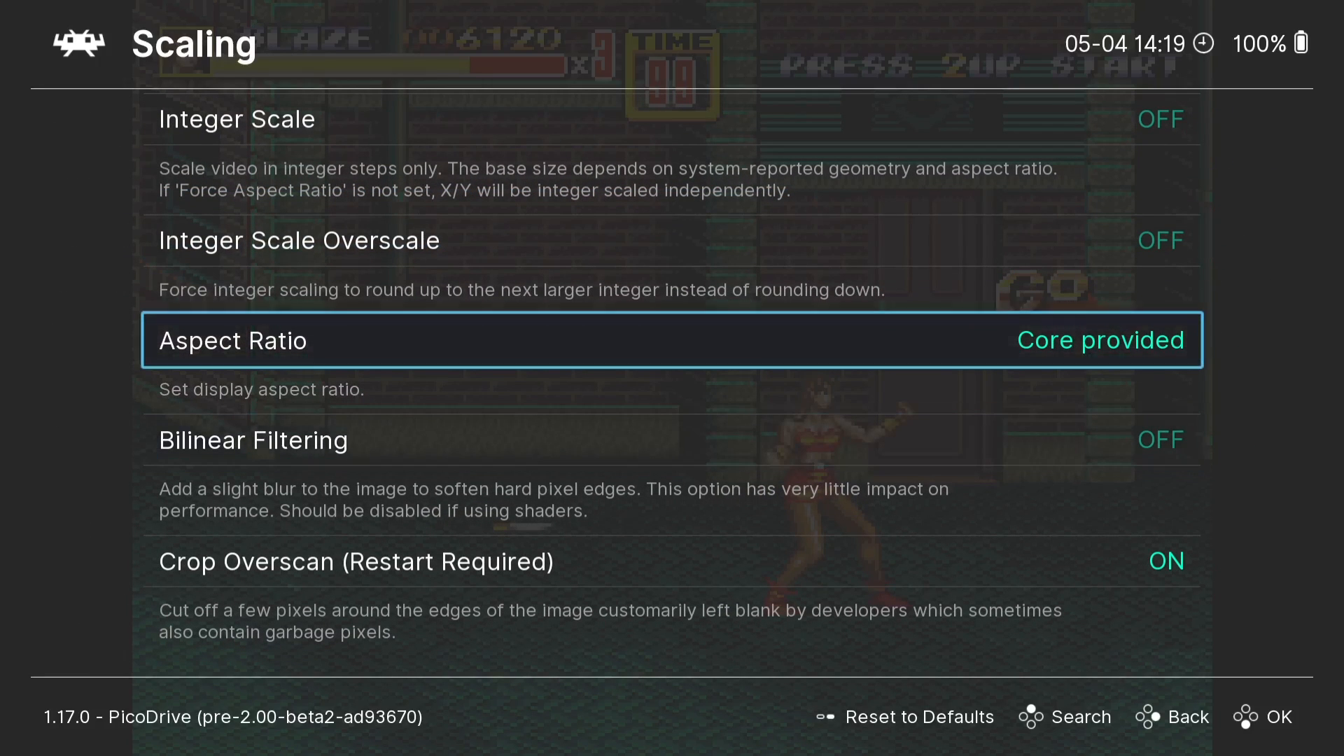
key(Return)
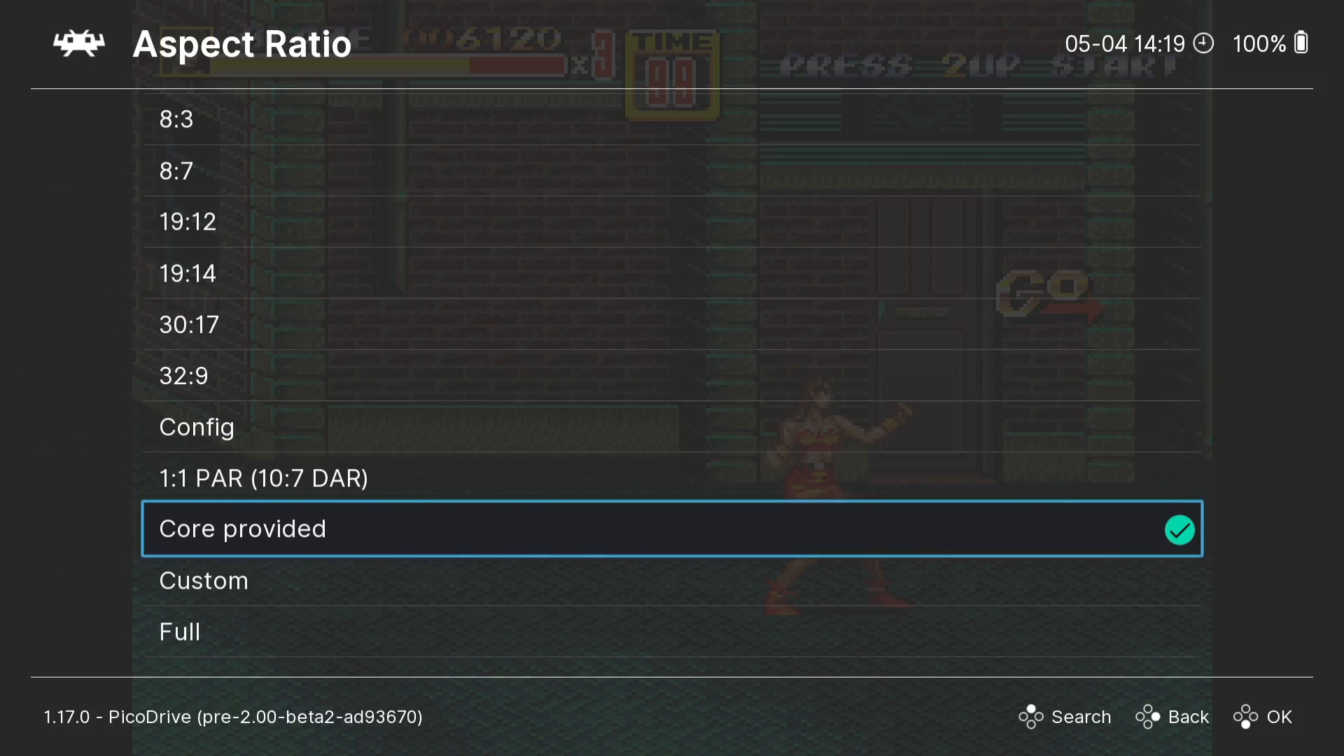
key(Down)
key(Down)
key(Return)
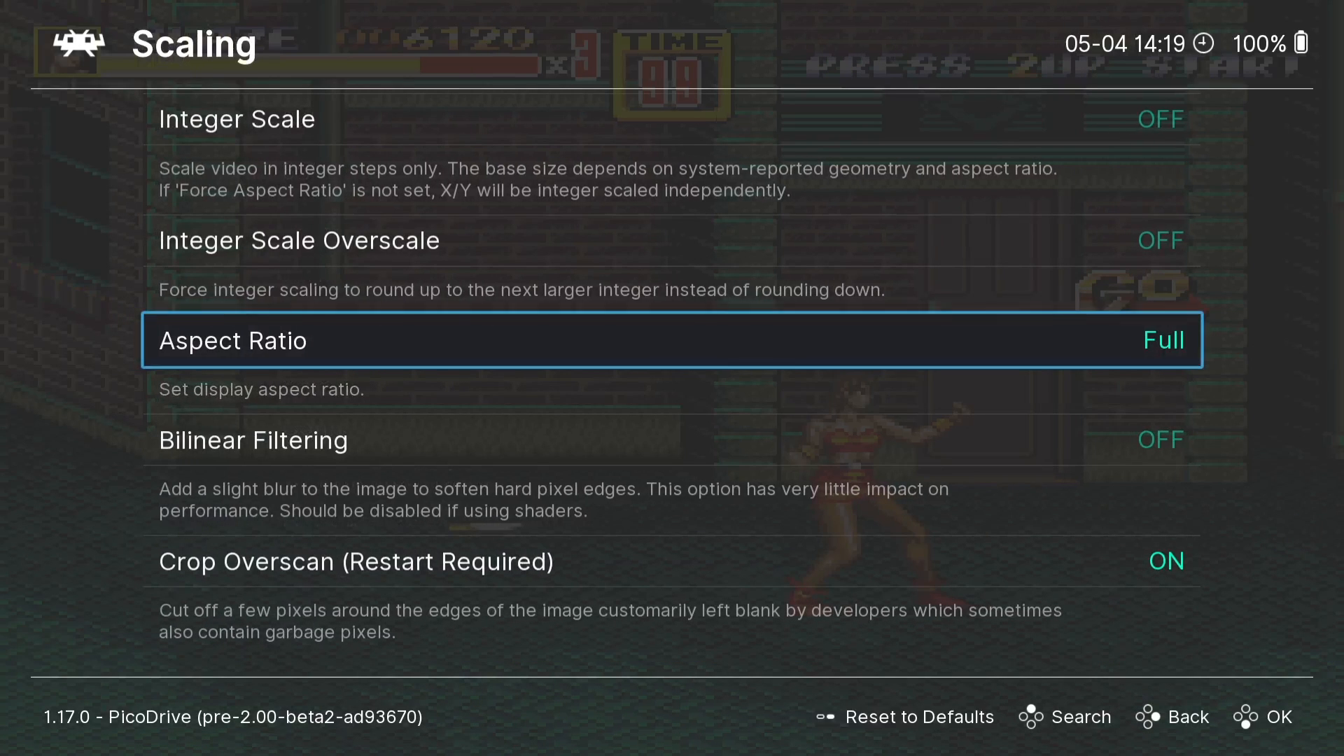
key(BackSpace)
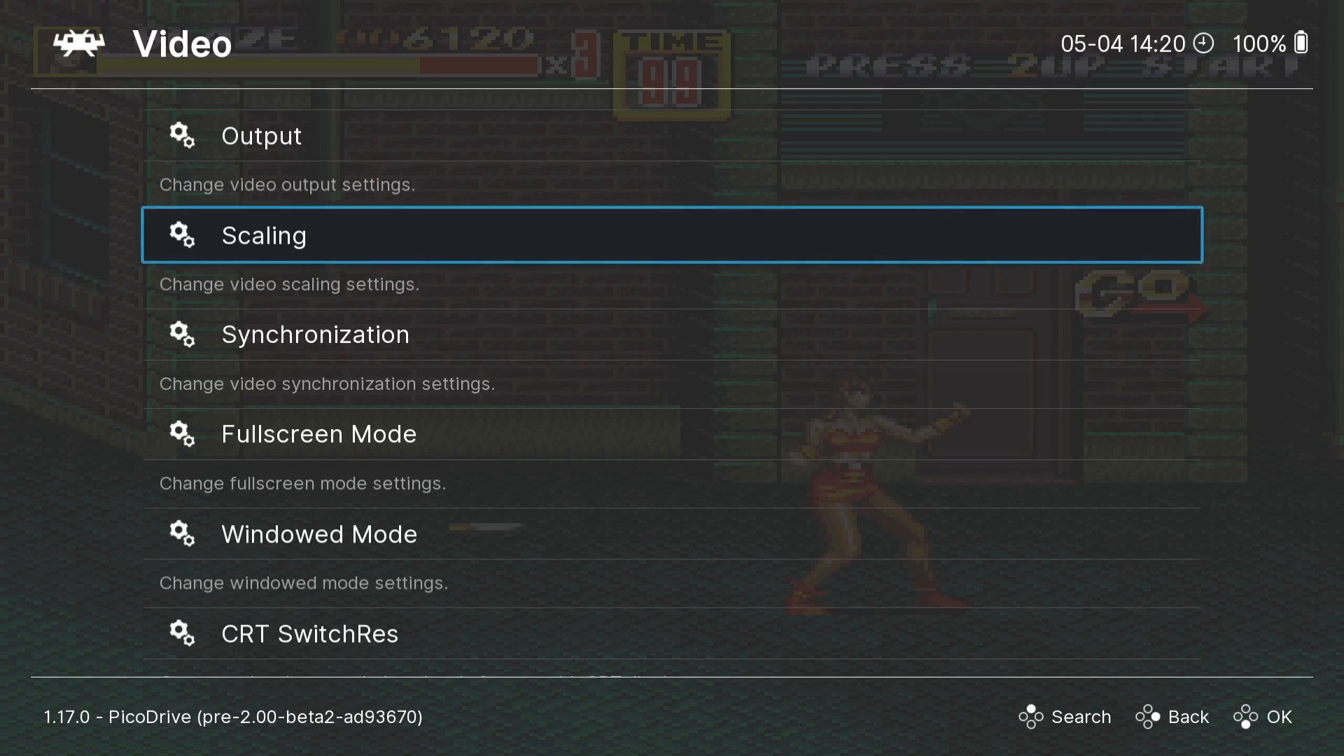
Navigate from the Video settings back to the main menu's Quick Menu.
key(BackSpace)
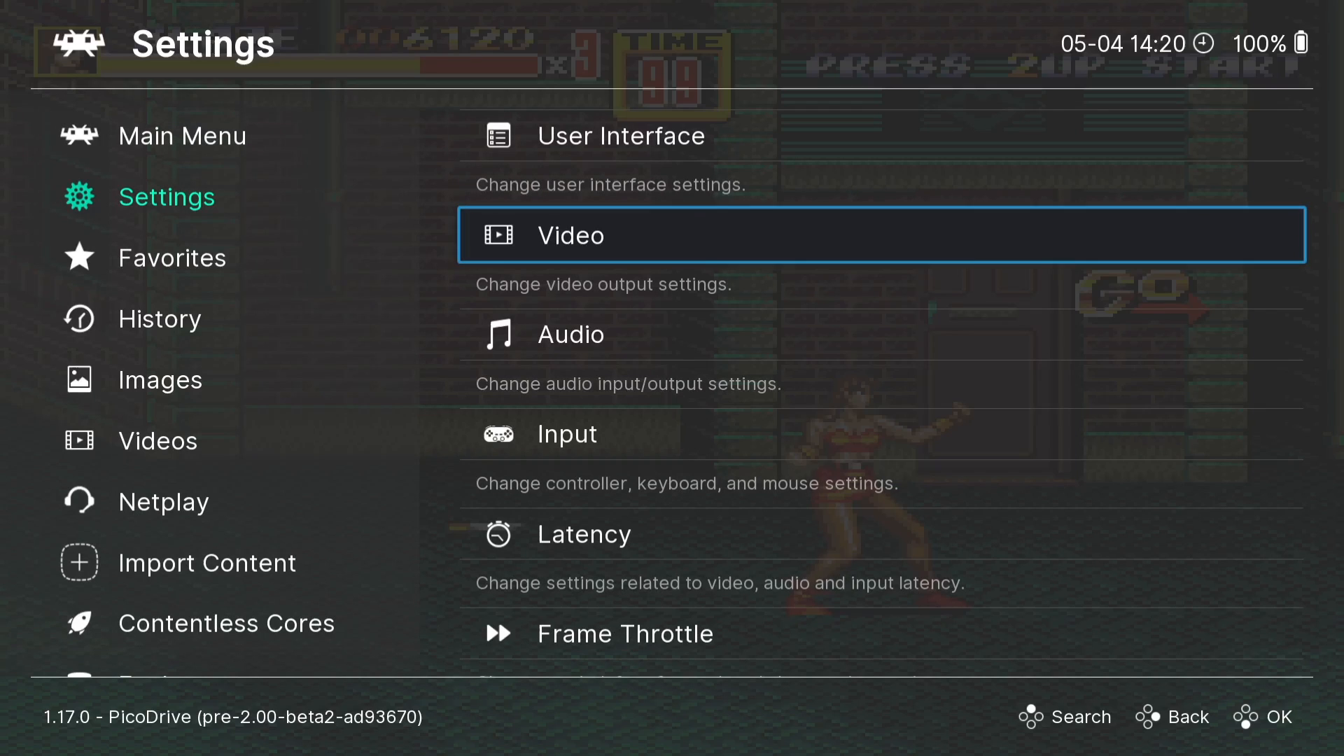
key(Up)
key(Left)
key(Up)
key(Right)
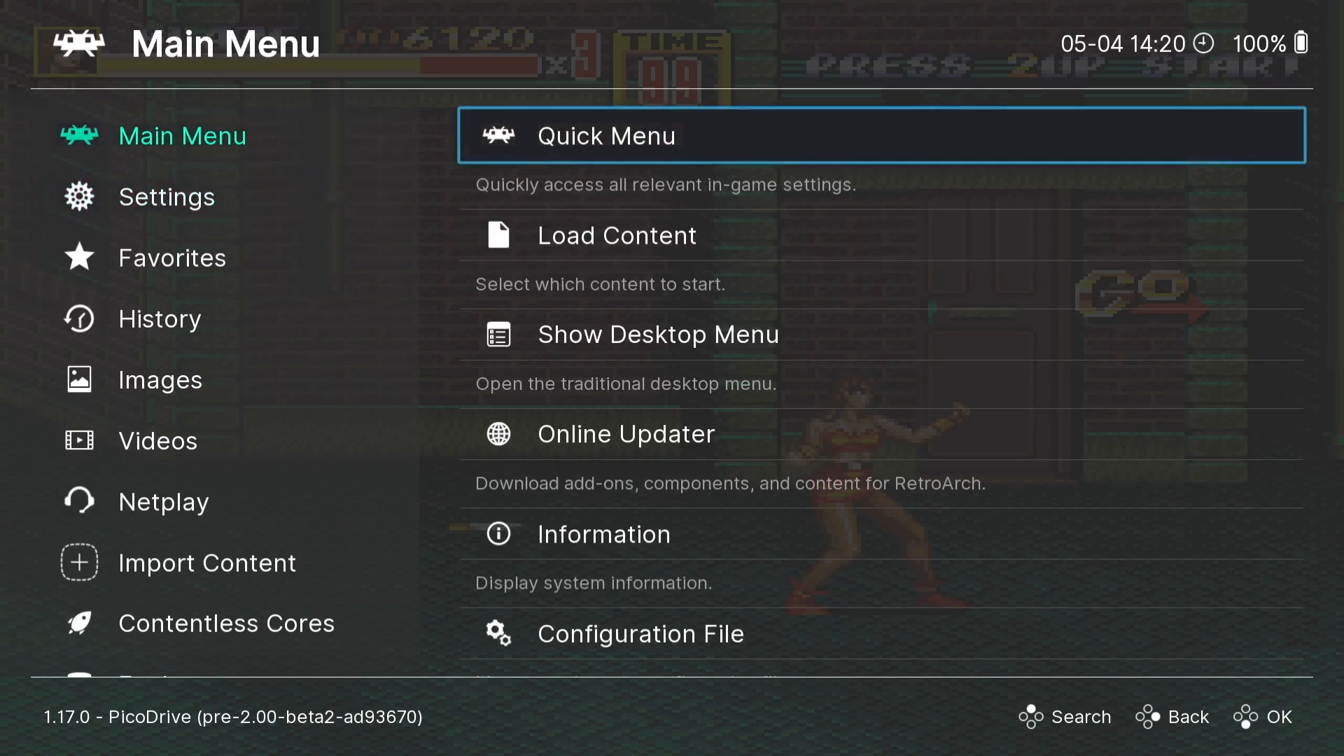
key(Down)
key(Down)
key(Down)
key(Up)
key(Up)
key(Up)
key(Return)
Turn Display Overlay off and head back to the now full-screen game.
key(Down)
key(Down)
key(Down)
key(Down)
key(Down)
key(Down)
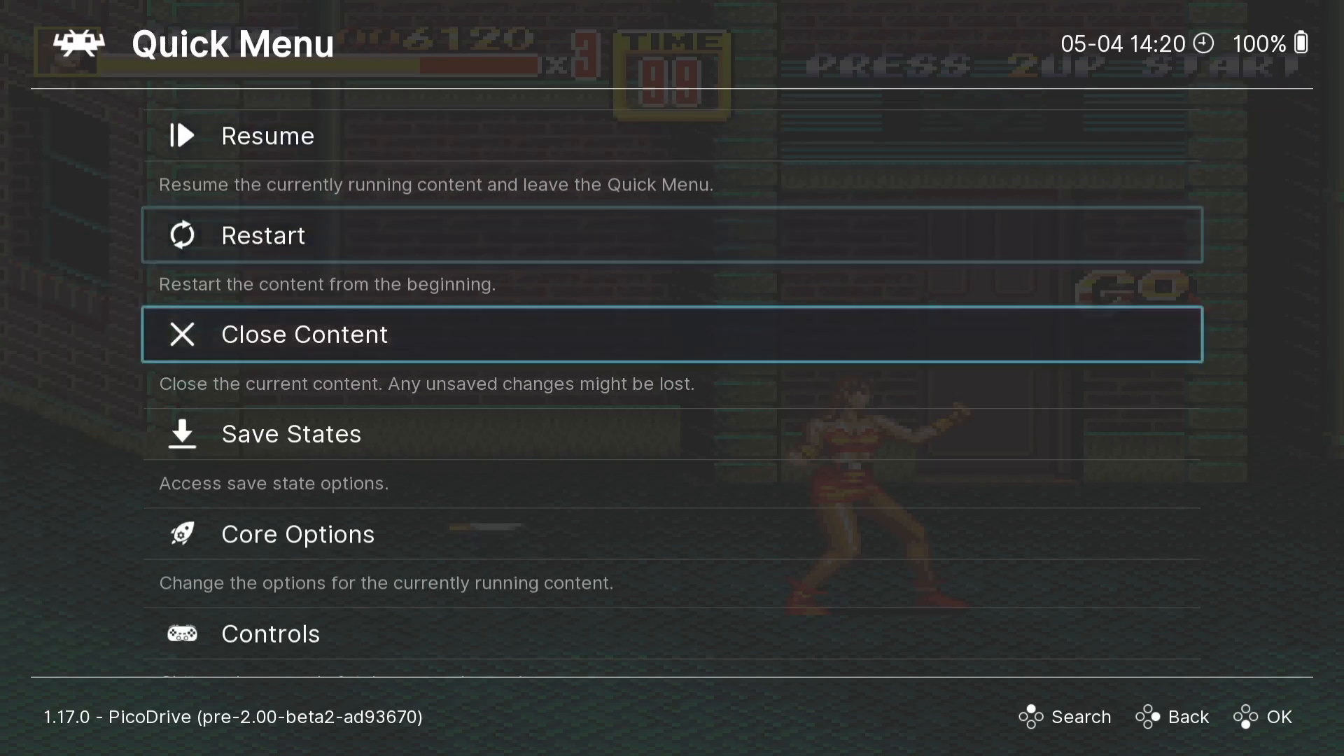
key(Down)
key(Down)
key(Down)
key(Down)
key(Down)
key(Return)
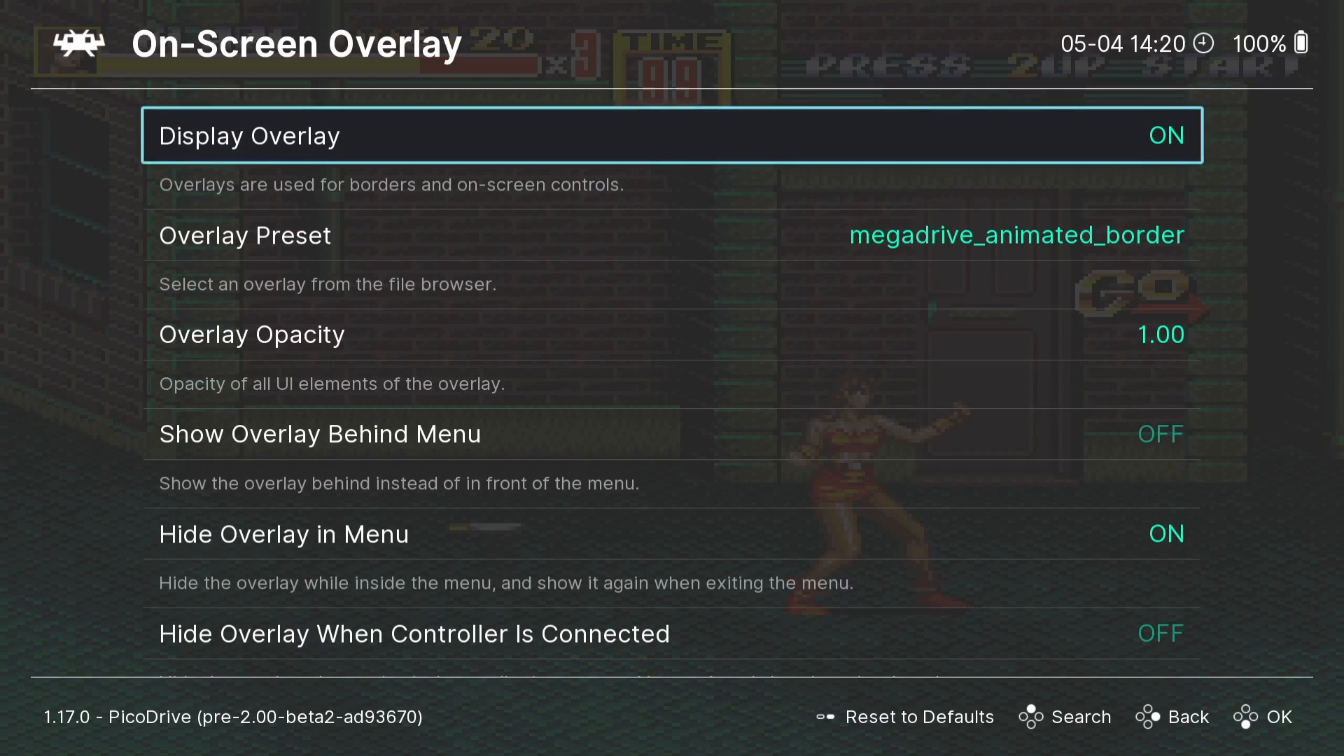
key(Return)
key(BackSpace)
key(BackSpace)
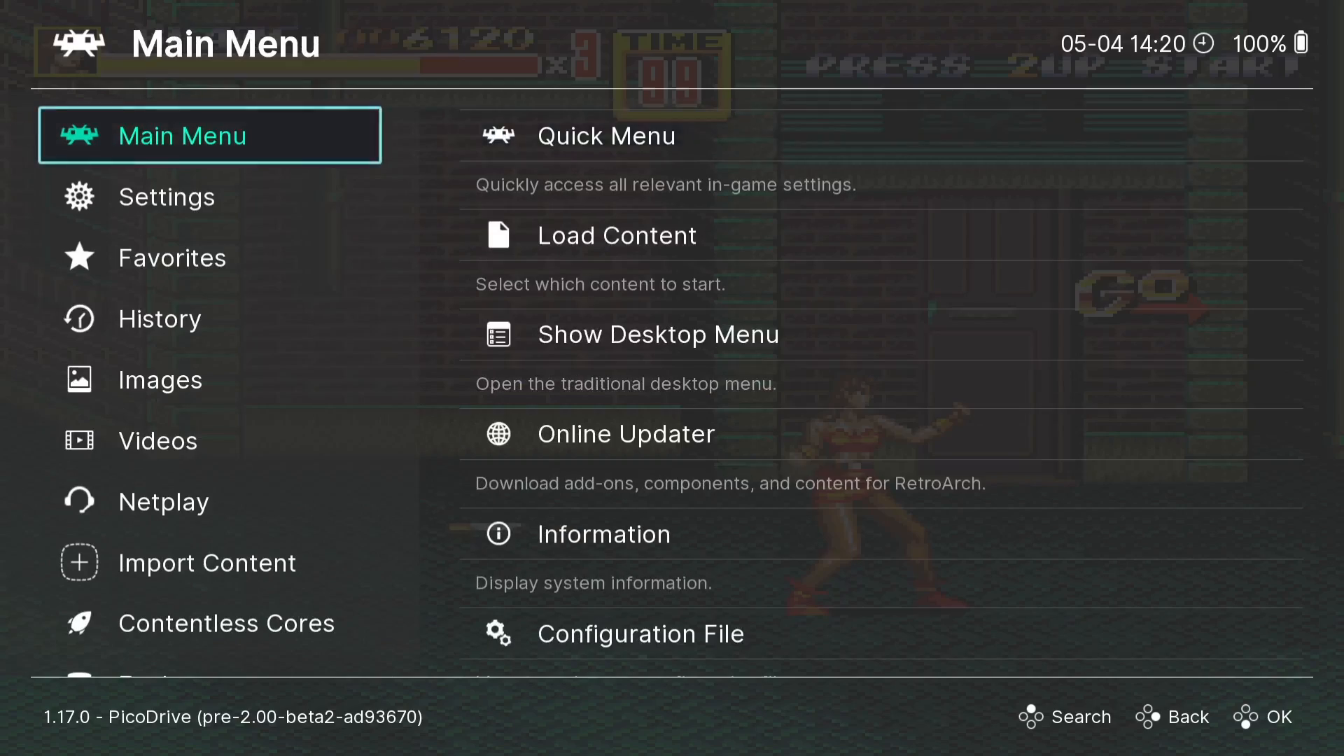
key(Return)
key(Return)
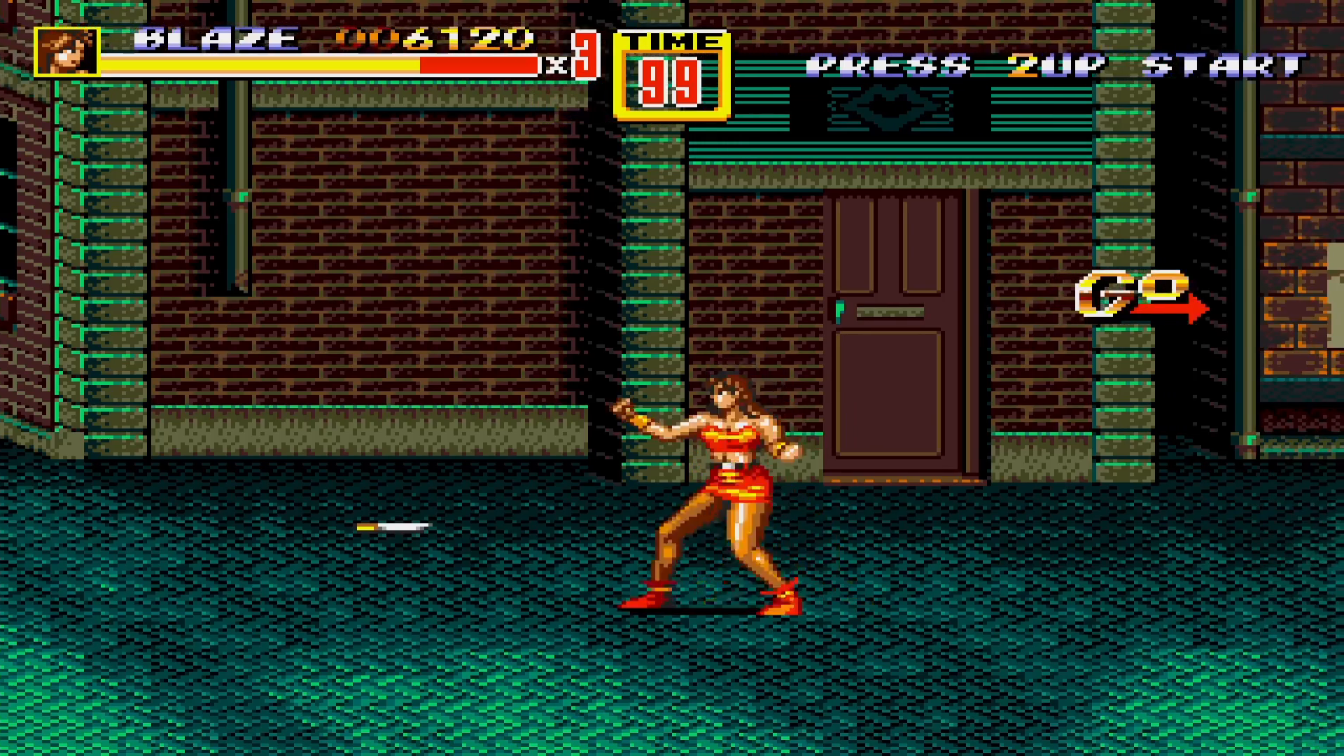
Resume play and fight the Galsia thugs with punches, kicks and jumps.
key(Right)
key(z)
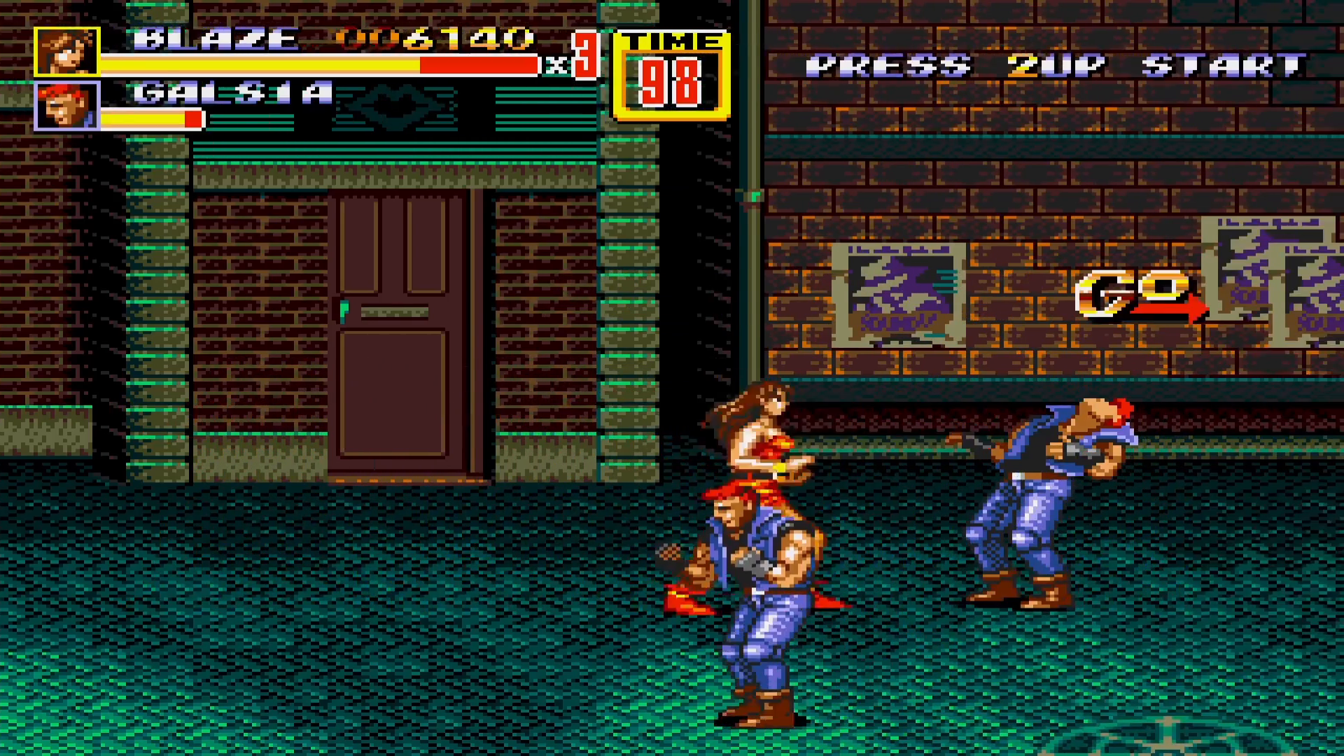
key(Left)
key(z)
key(x)
key(Right)
key(Up)
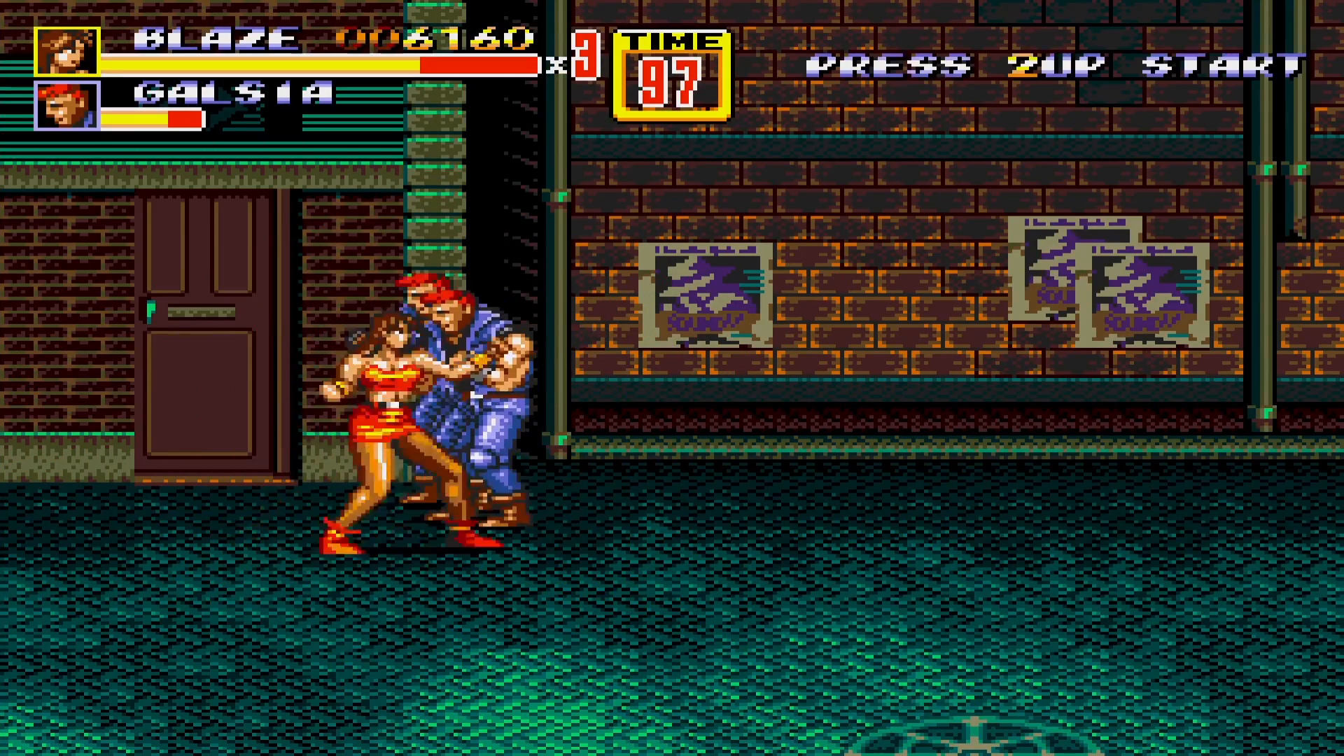
key(z)
key(Left)
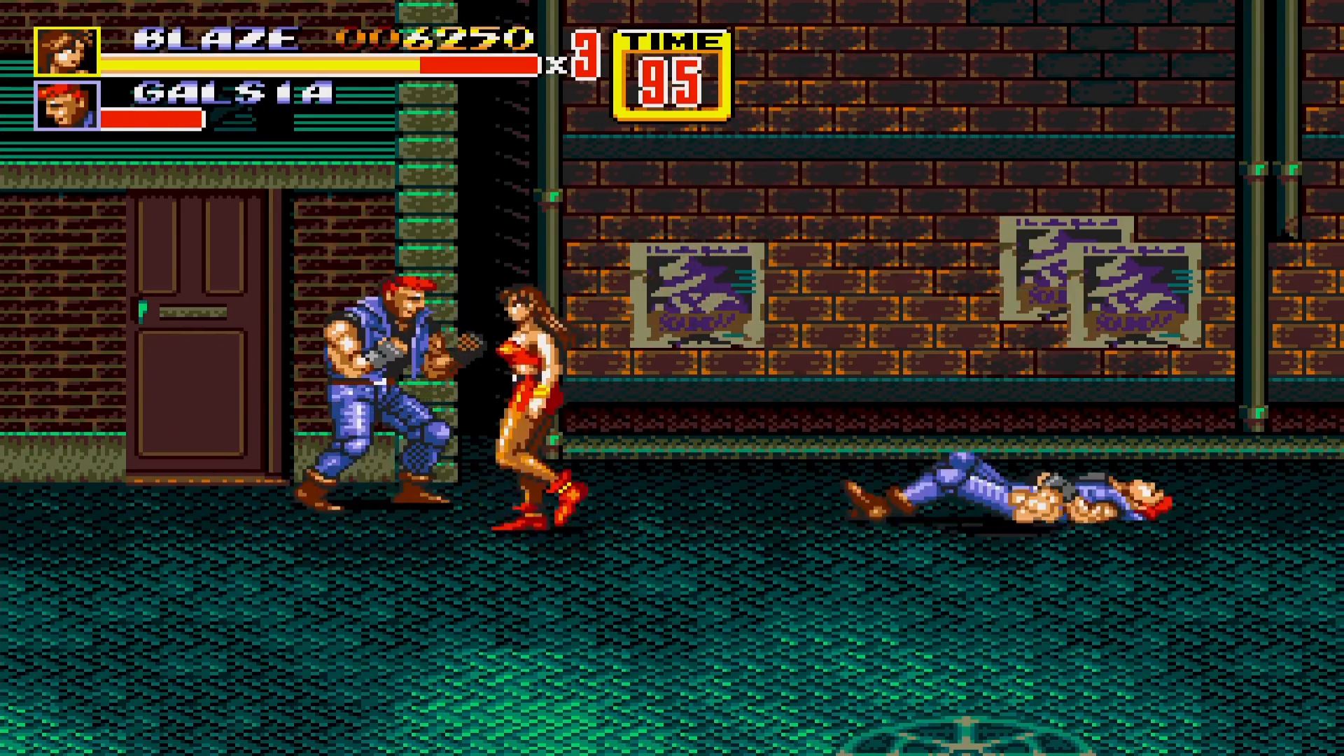
key(z)
Advance right, jump-kicking a Galsia and MC.K off the screen.
key(z)
key(z)
key(Right)
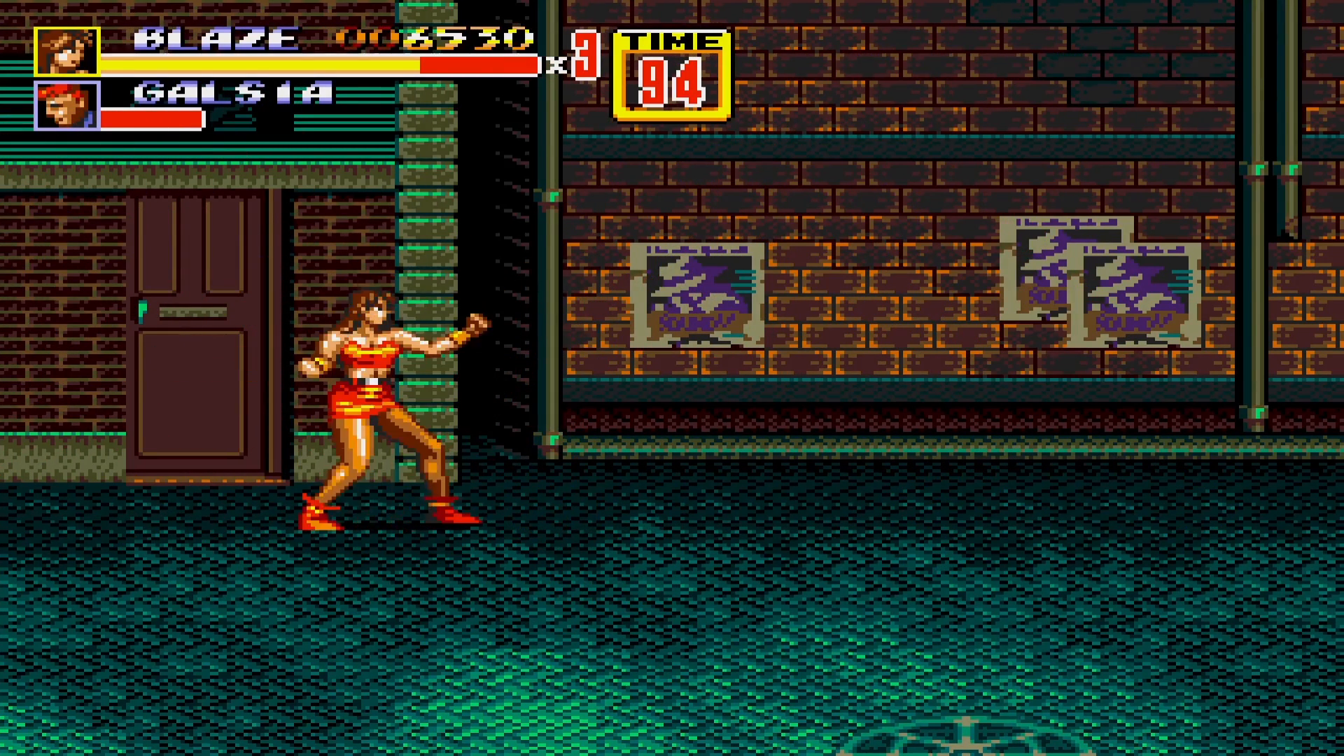
key(x)
key(z)
key(Right)
key(x)
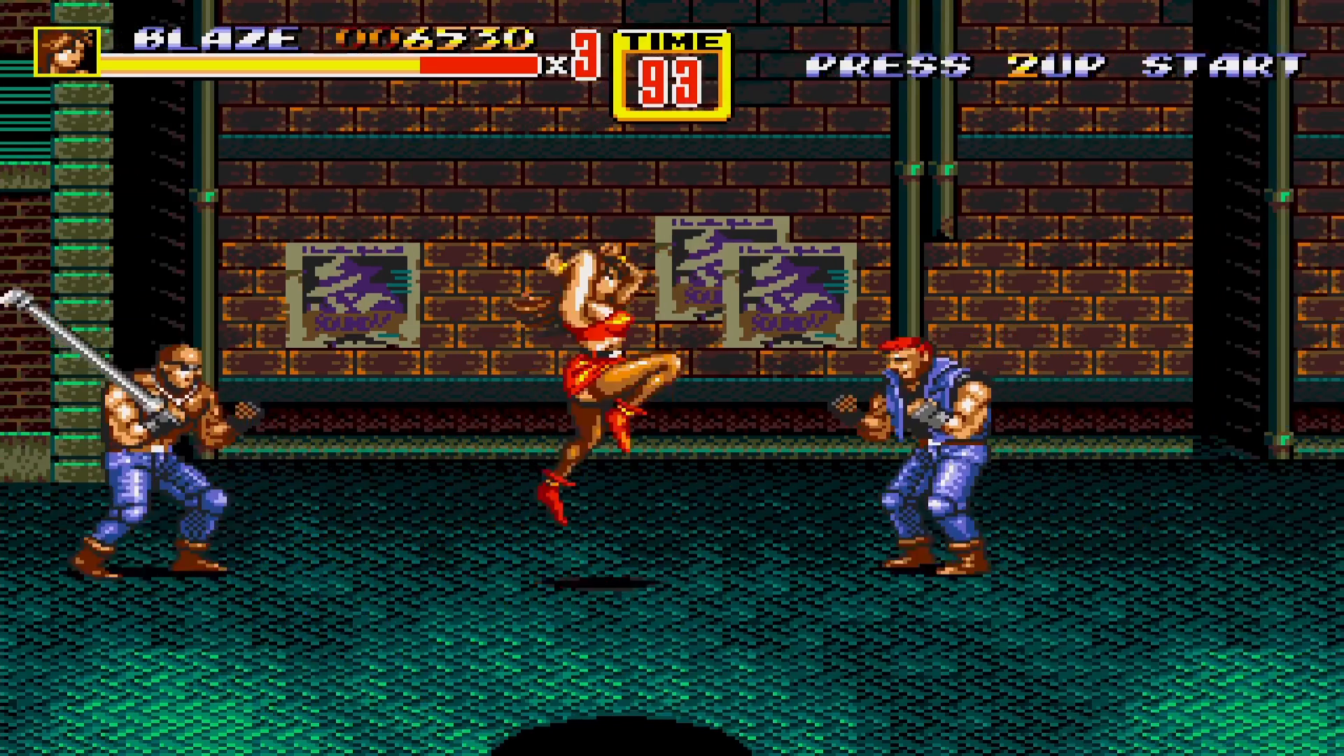
key(z)
key(Left)
key(Left)
key(x)
key(z)
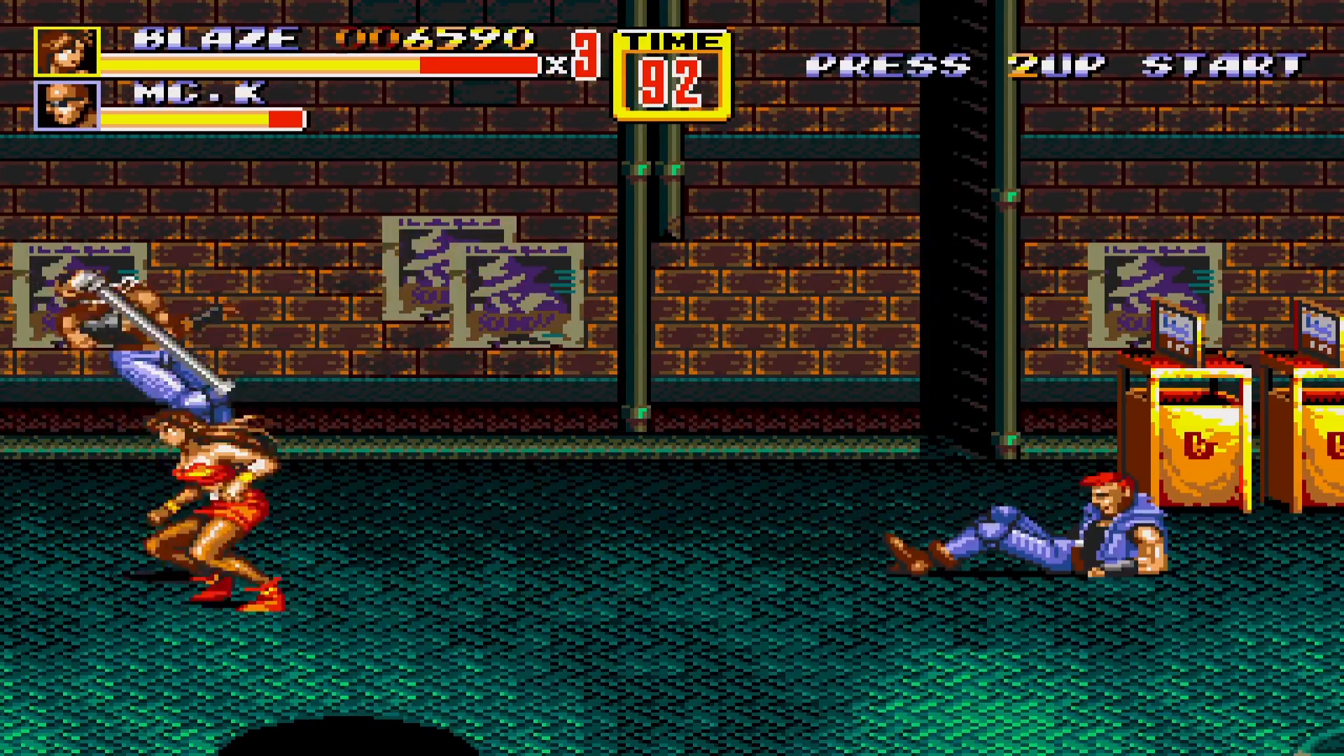
key(Right)
key(Left)
Pick up the dropped pipe, strike an enemy with it, then pause with F1.
key(z)
key(Right)
key(x)
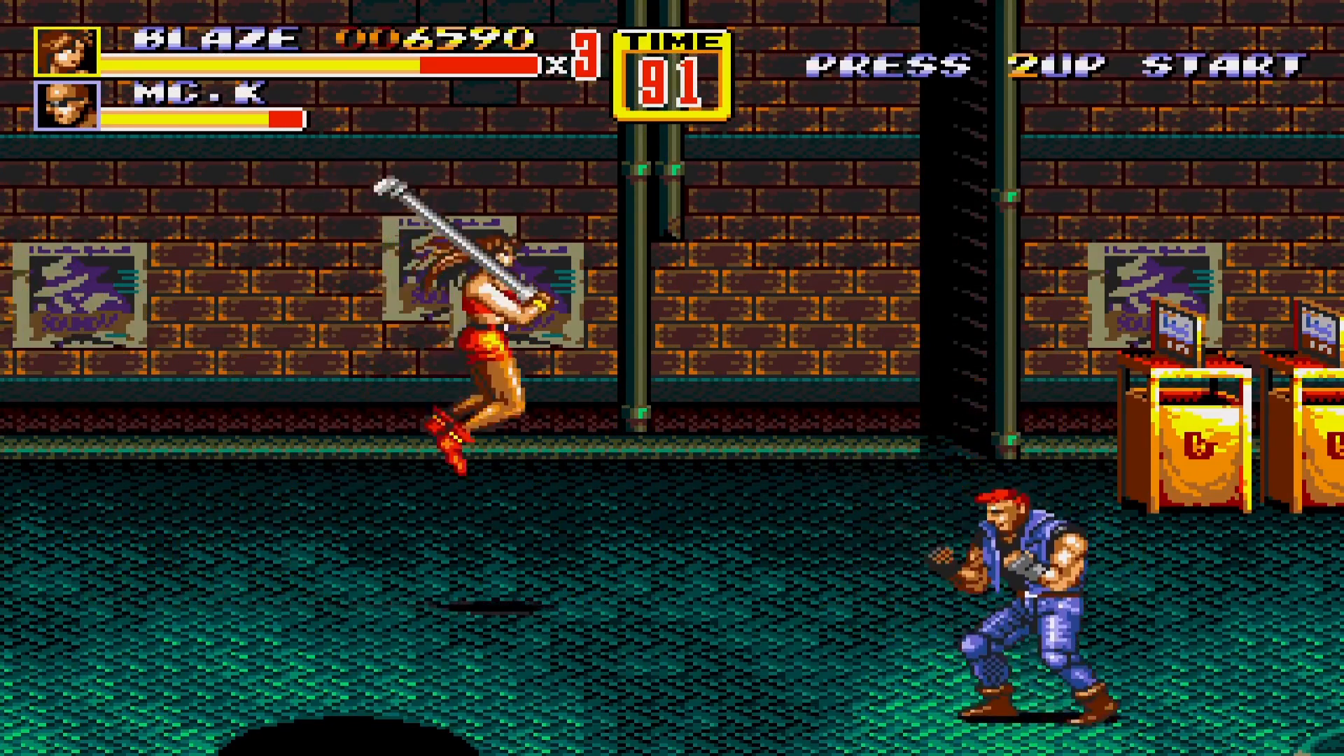
key(Right)
key(Down)
key(z)
key(z)
key(Right)
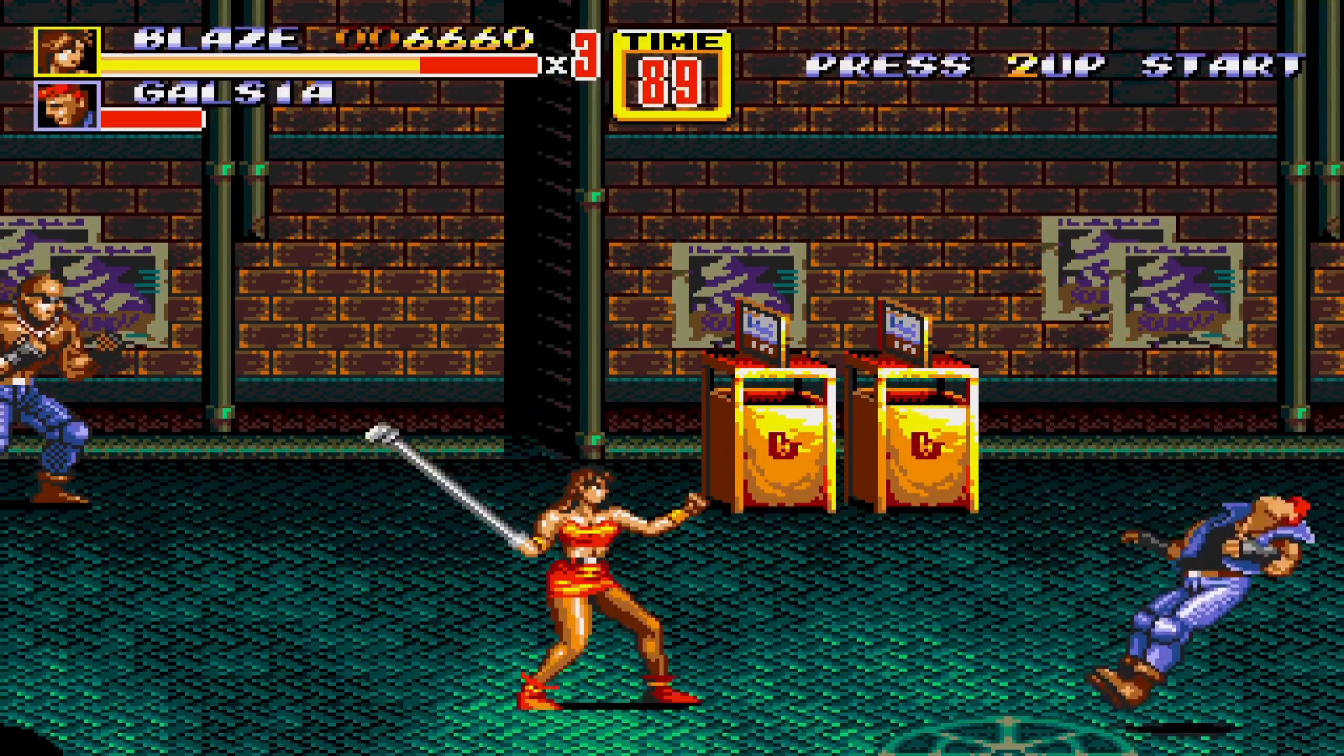
key(F1)
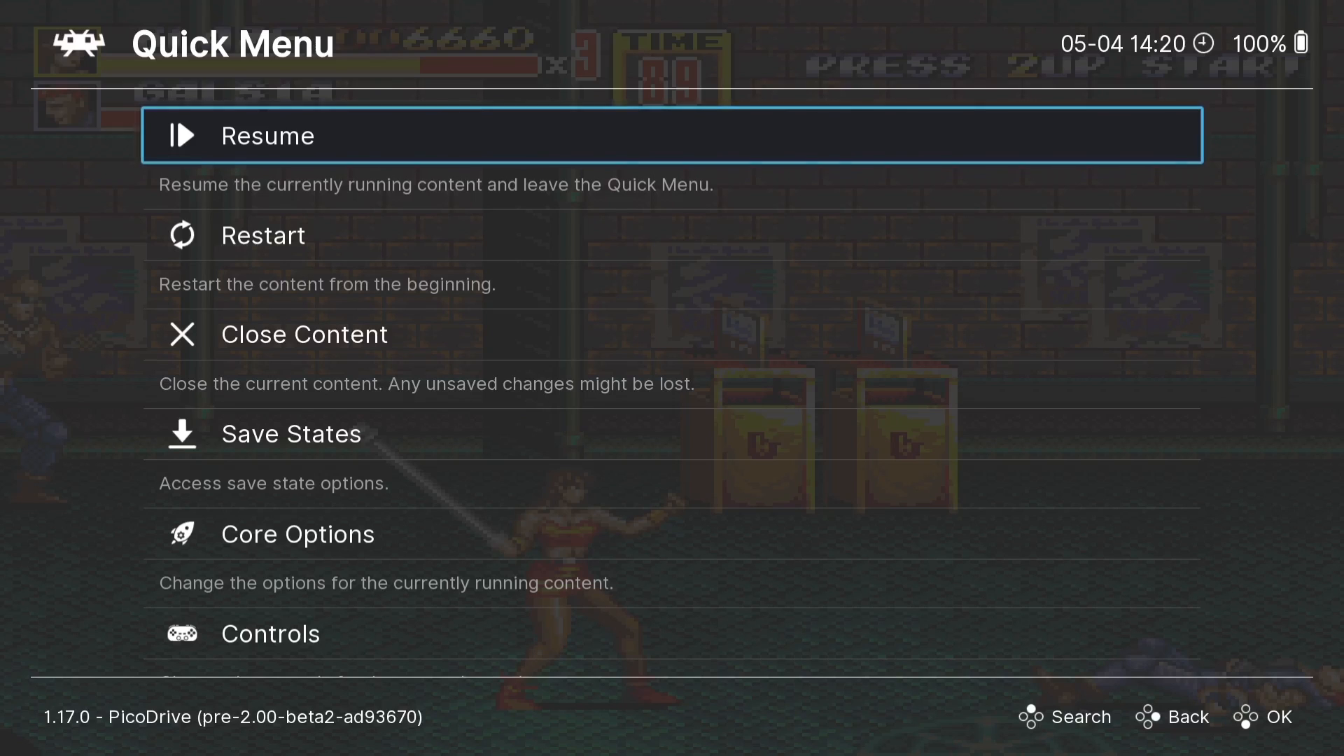
Go from the quick menu to Settings > Video and open the Video Filter list.
key(BackSpace)
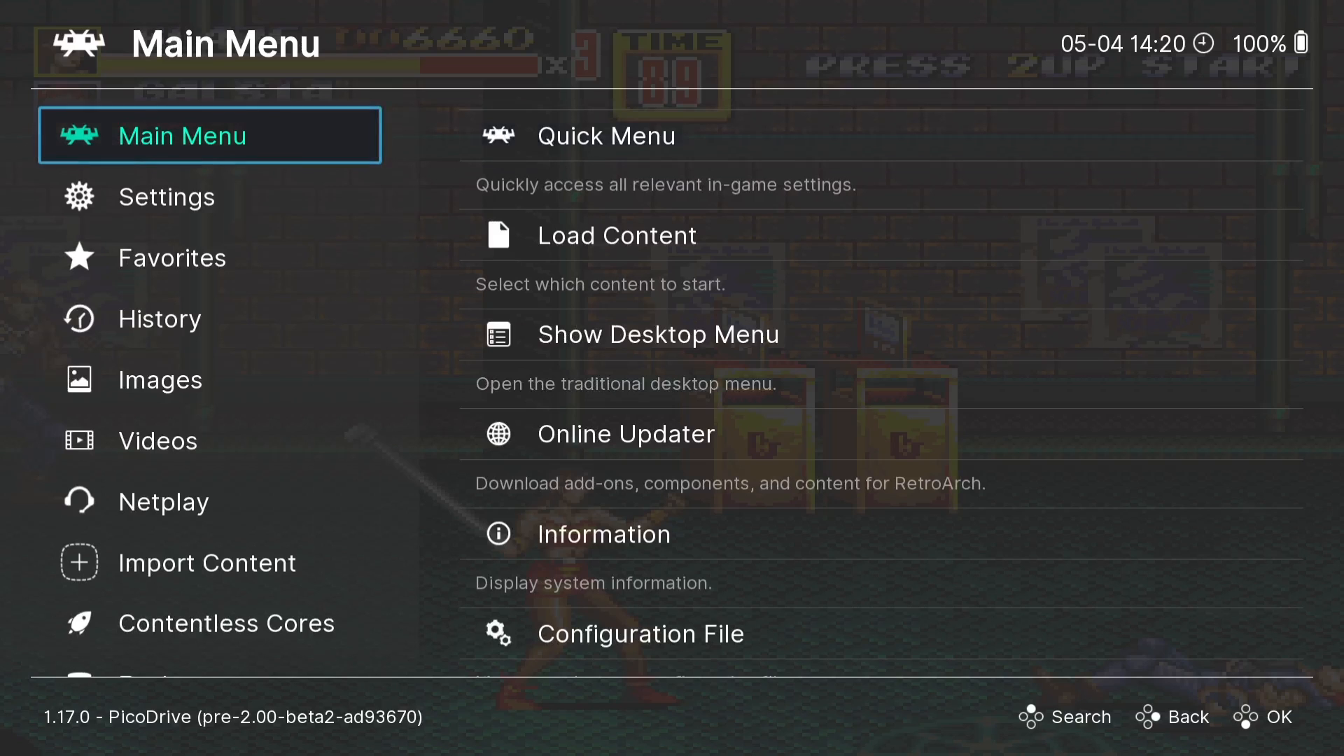
key(Down)
key(Right)
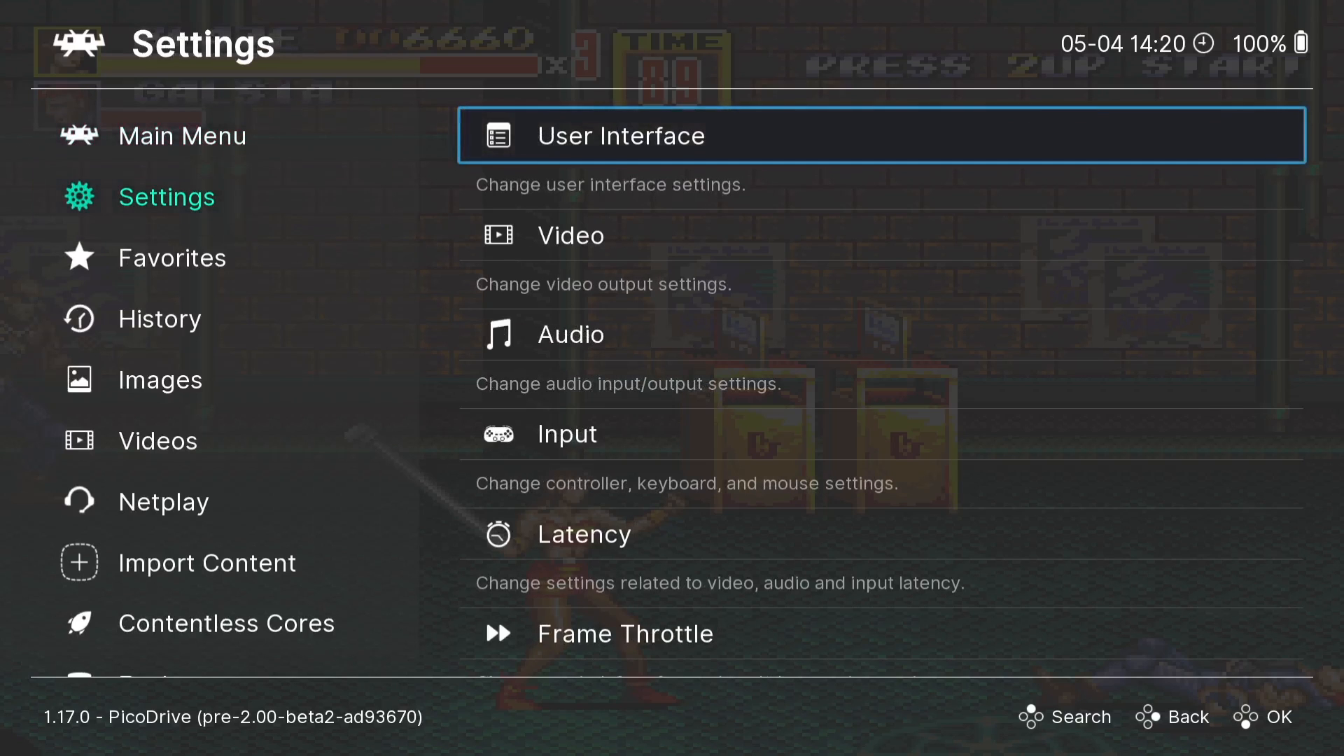
key(Down)
key(Return)
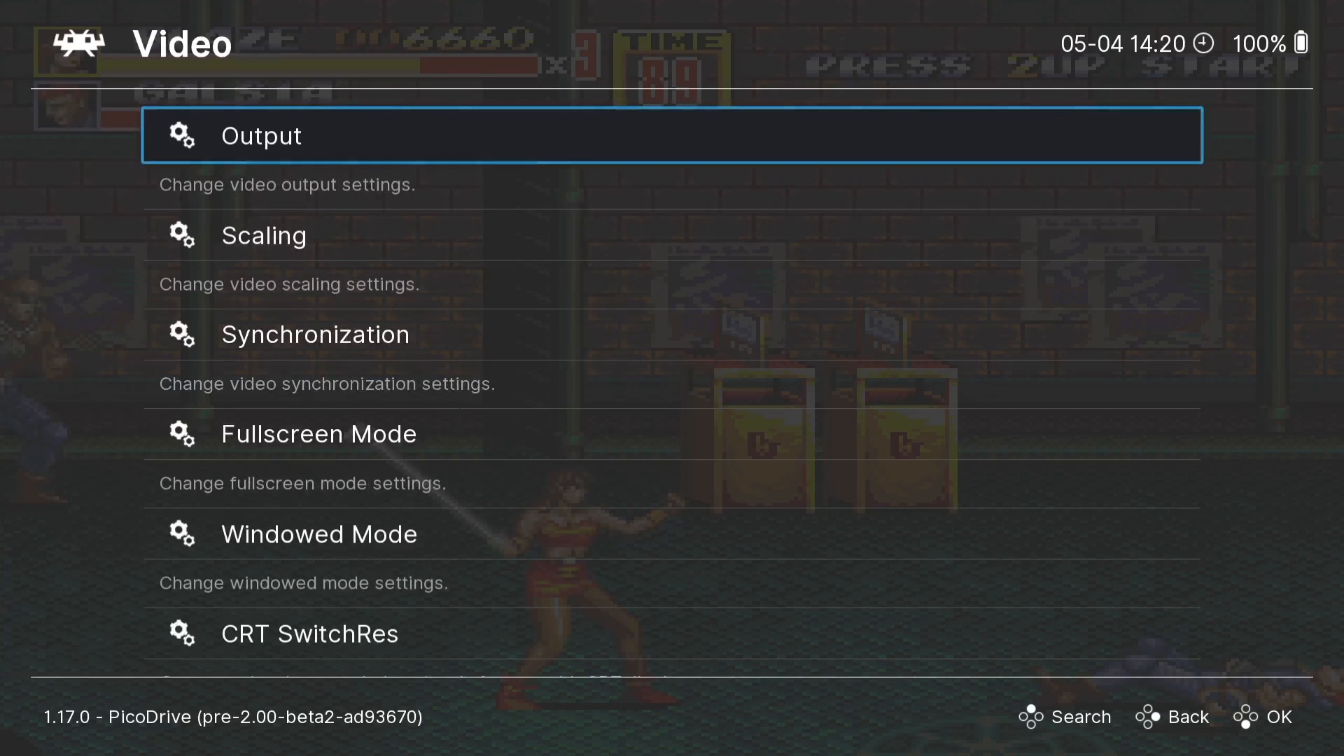
key(Down)
key(Down)
key(Down)
key(Down)
key(Down)
key(Down)
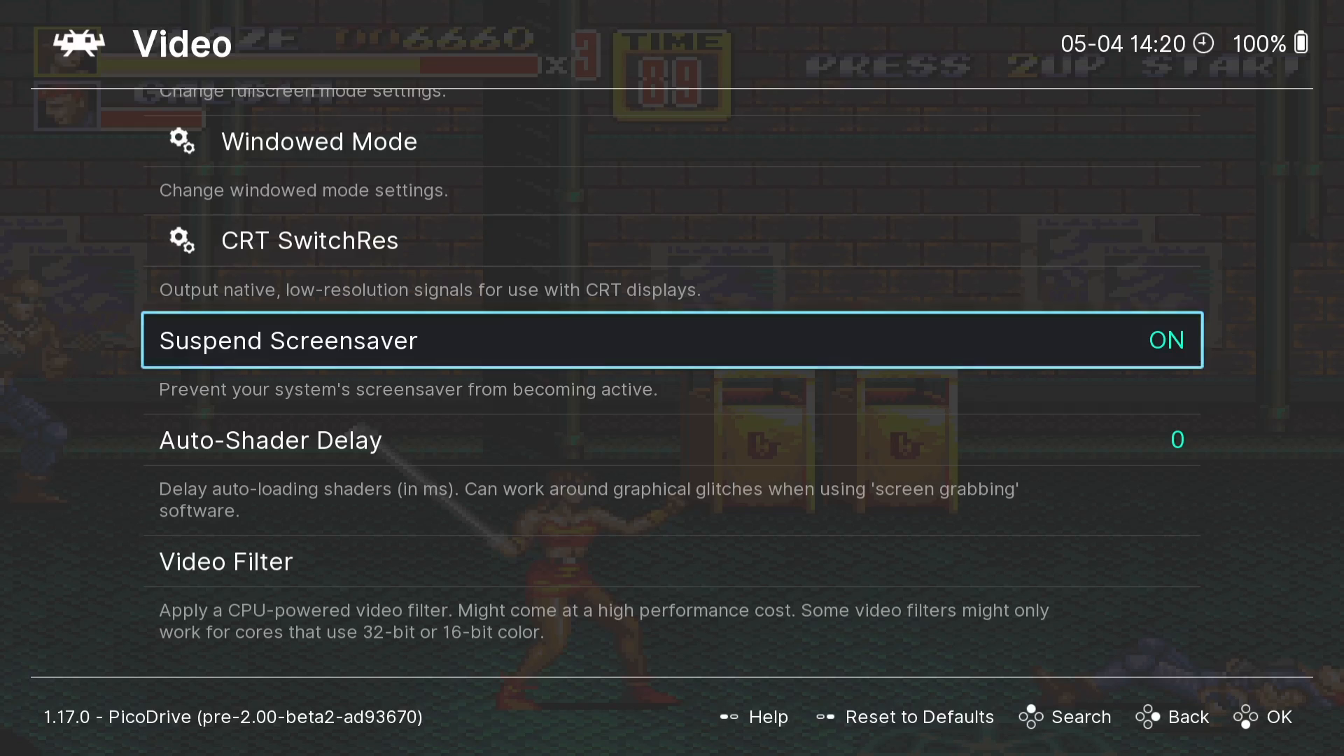
key(Down)
key(Down)
key(Return)
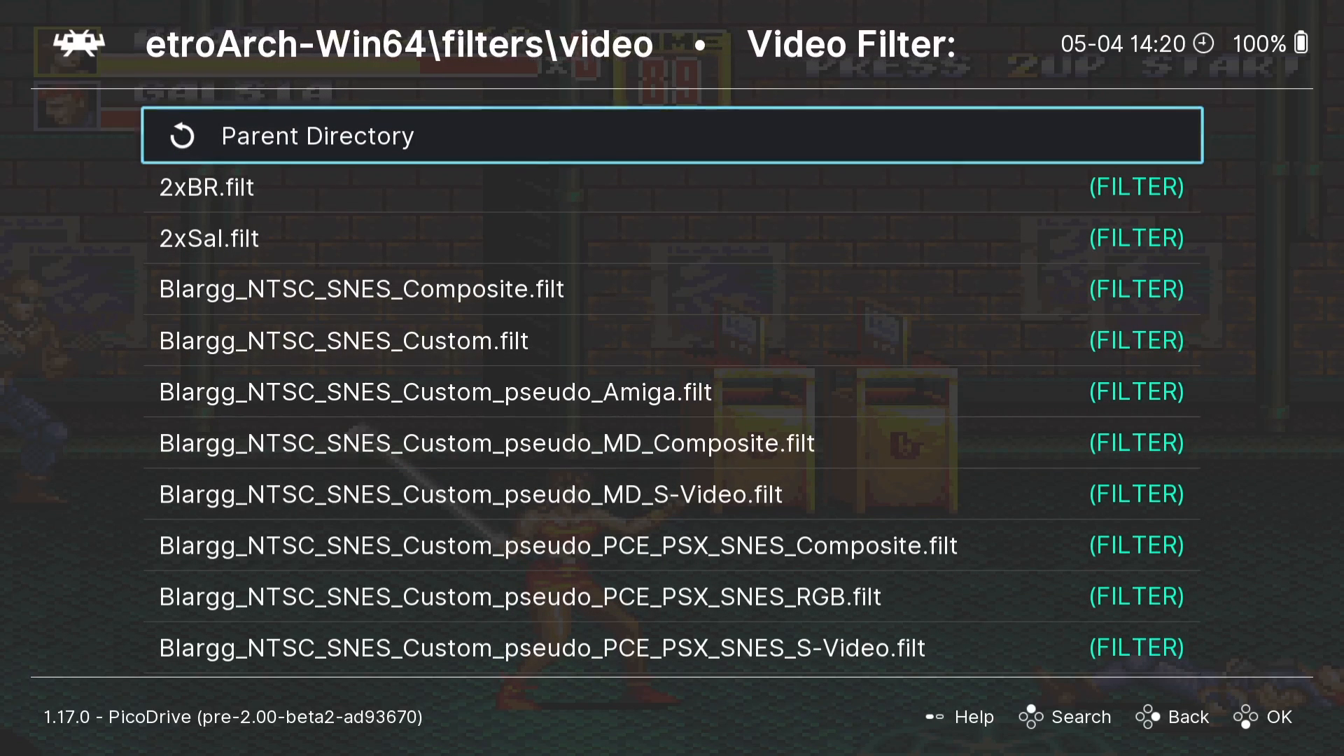
Choose the Picoscale_bl4_256x-320x240.filt filter and return to the main menu.
key(Down)
key(Down)
key(Down)
key(Down)
key(Down)
key(Down)
key(Down)
key(Down)
key(Down)
key(Down)
key(Down)
key(Down)
key(Down)
key(Down)
key(Down)
key(Down)
key(Down)
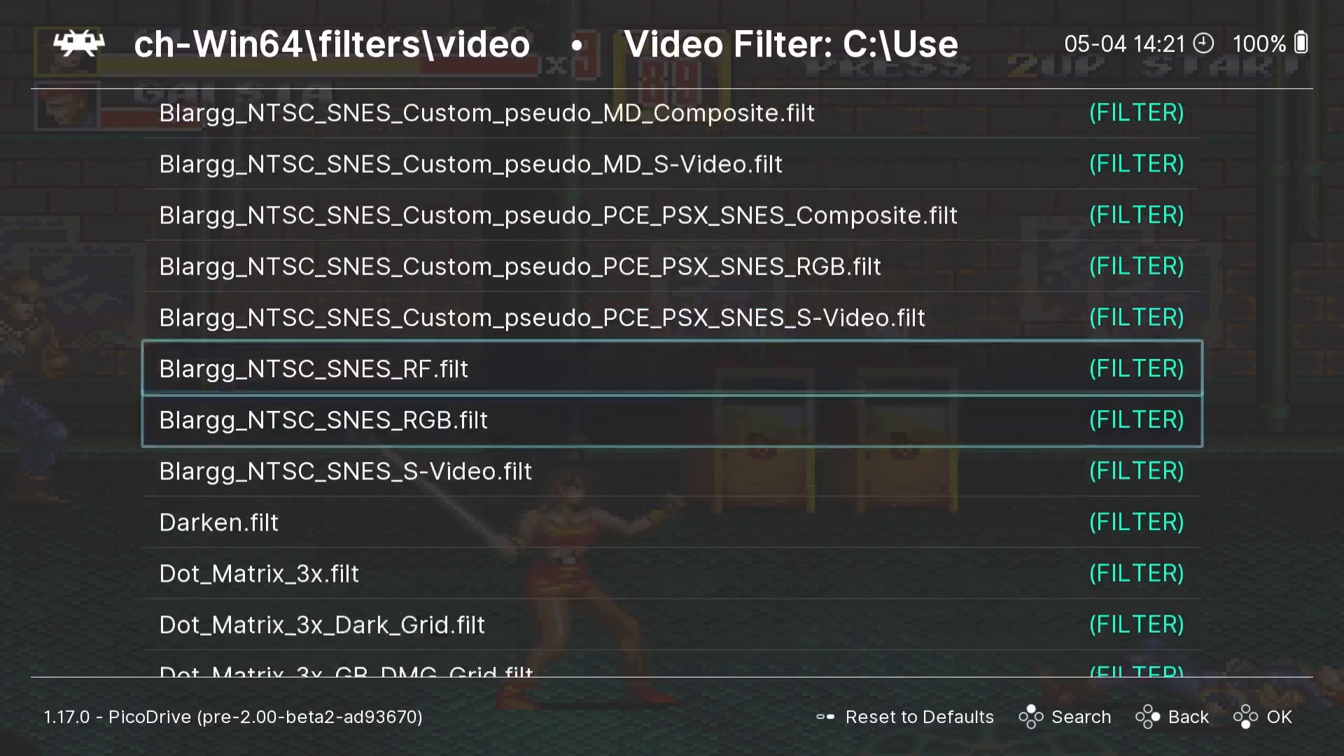
key(Down)
key(Down)
key(Down)
key(Down)
key(Down)
key(Down)
key(Down)
key(Down)
key(Down)
key(Down)
key(Down)
key(Down)
key(Down)
key(Down)
key(Down)
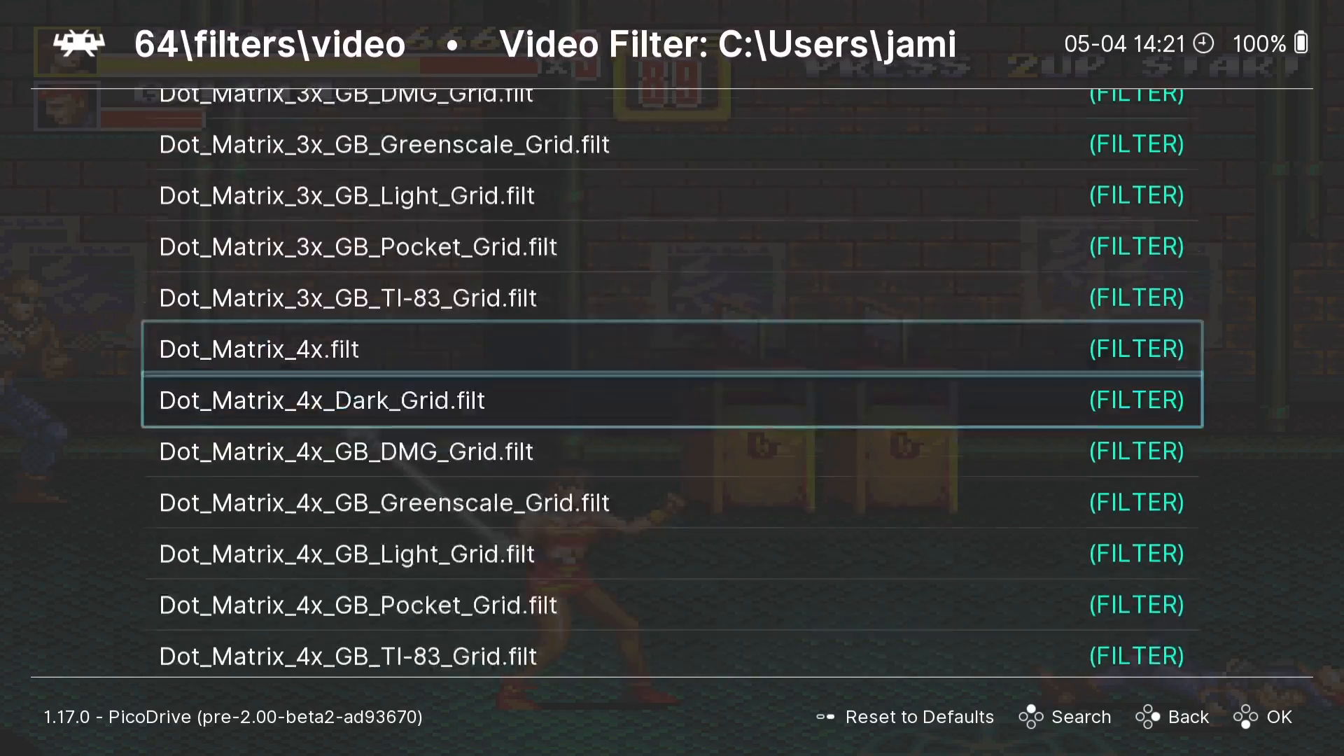
key(Down)
key(Down)
key(Down)
key(Down)
key(Down)
key(Down)
key(Down)
key(Down)
key(Down)
key(Down)
key(Down)
key(Down)
key(Down)
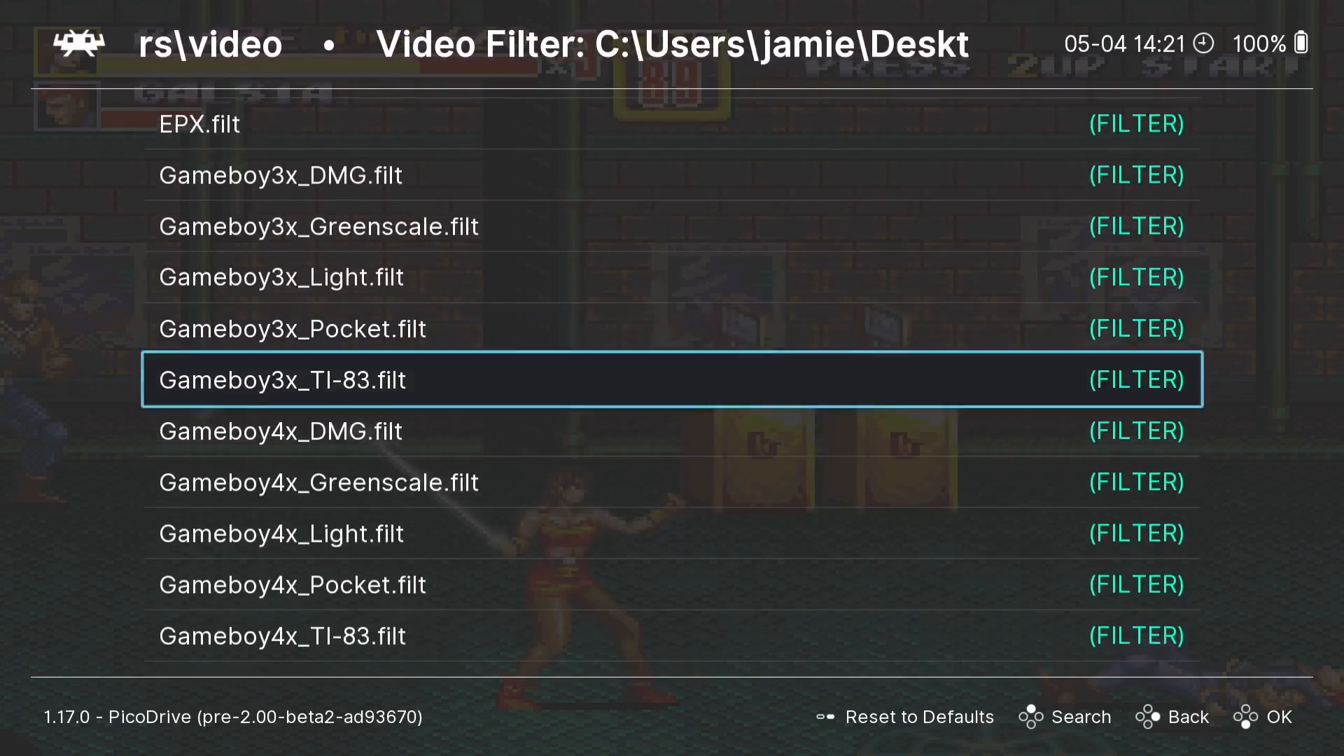
key(Down)
key(Down)
key(Down)
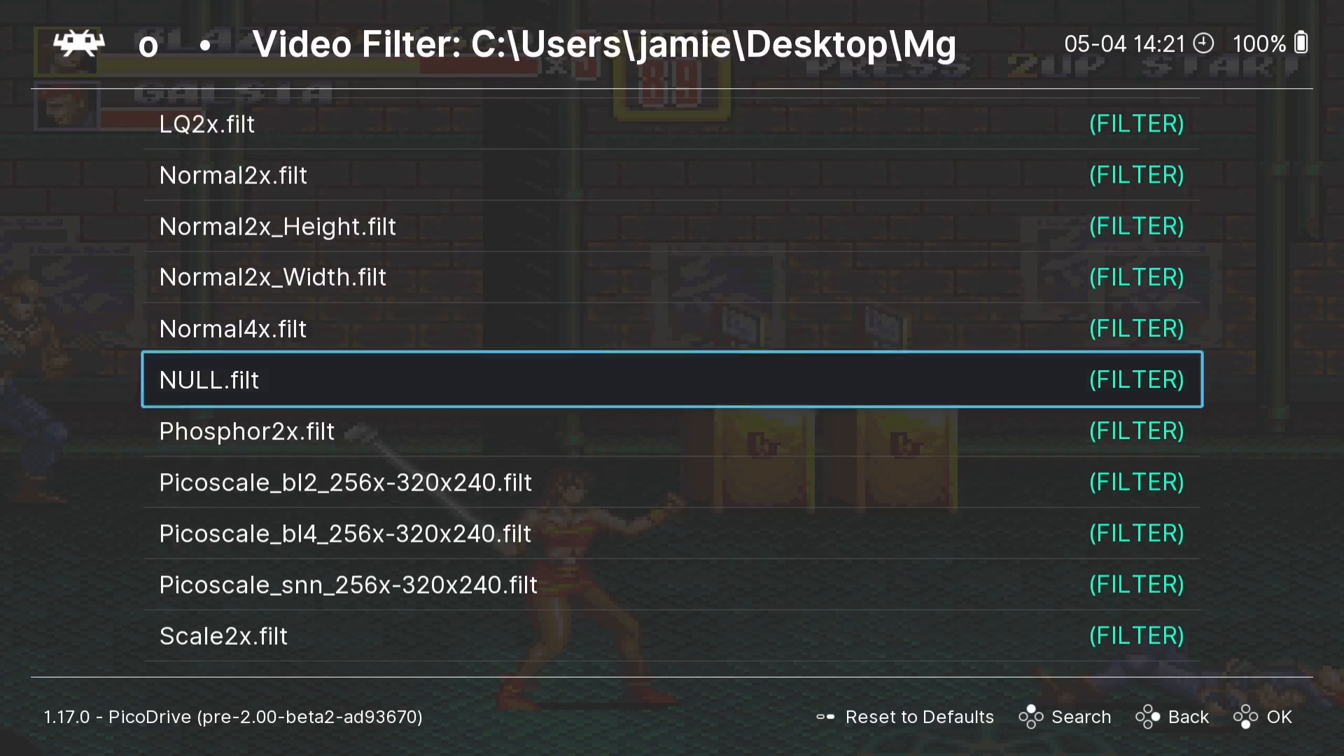
key(Down)
key(Down)
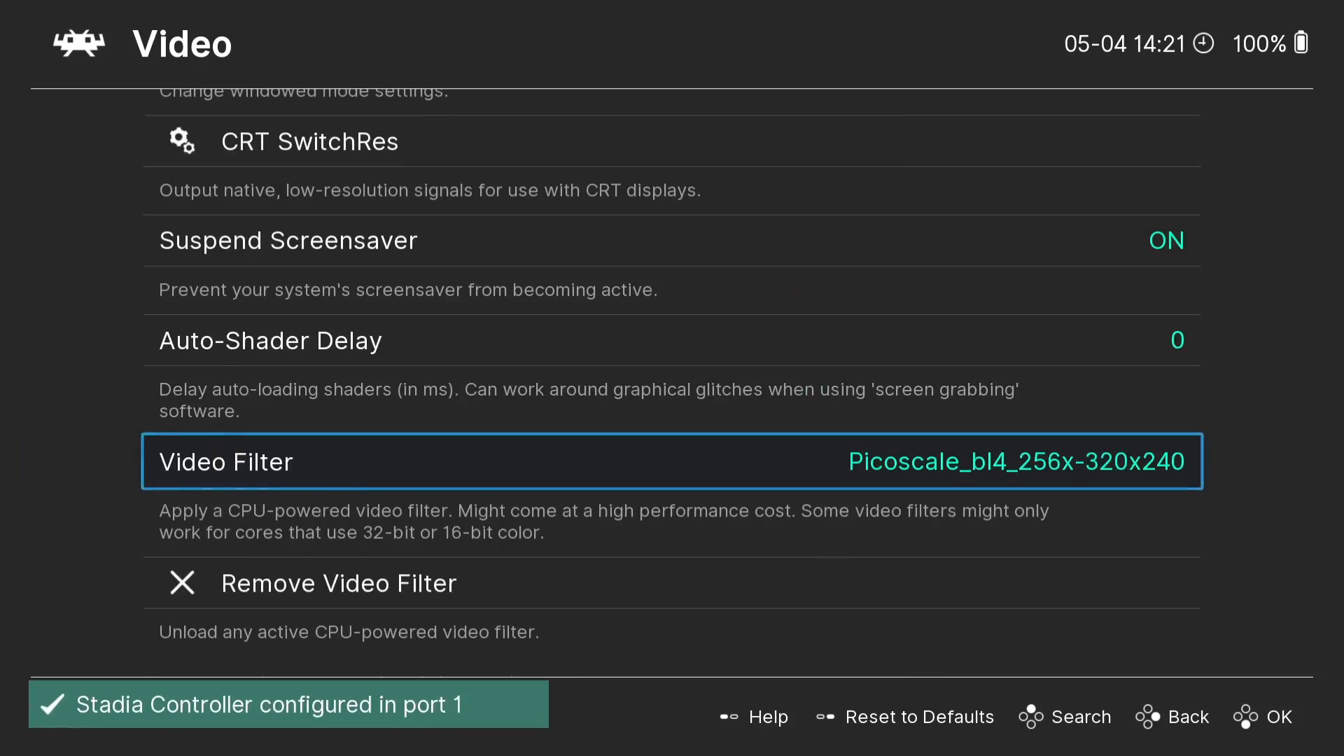
key(BackSpace)
key(BackSpace)
key(Down)
key(Down)
key(Down)
key(Down)
key(Down)
key(Down)
key(Down)
key(Down)
key(Down)
key(Down)
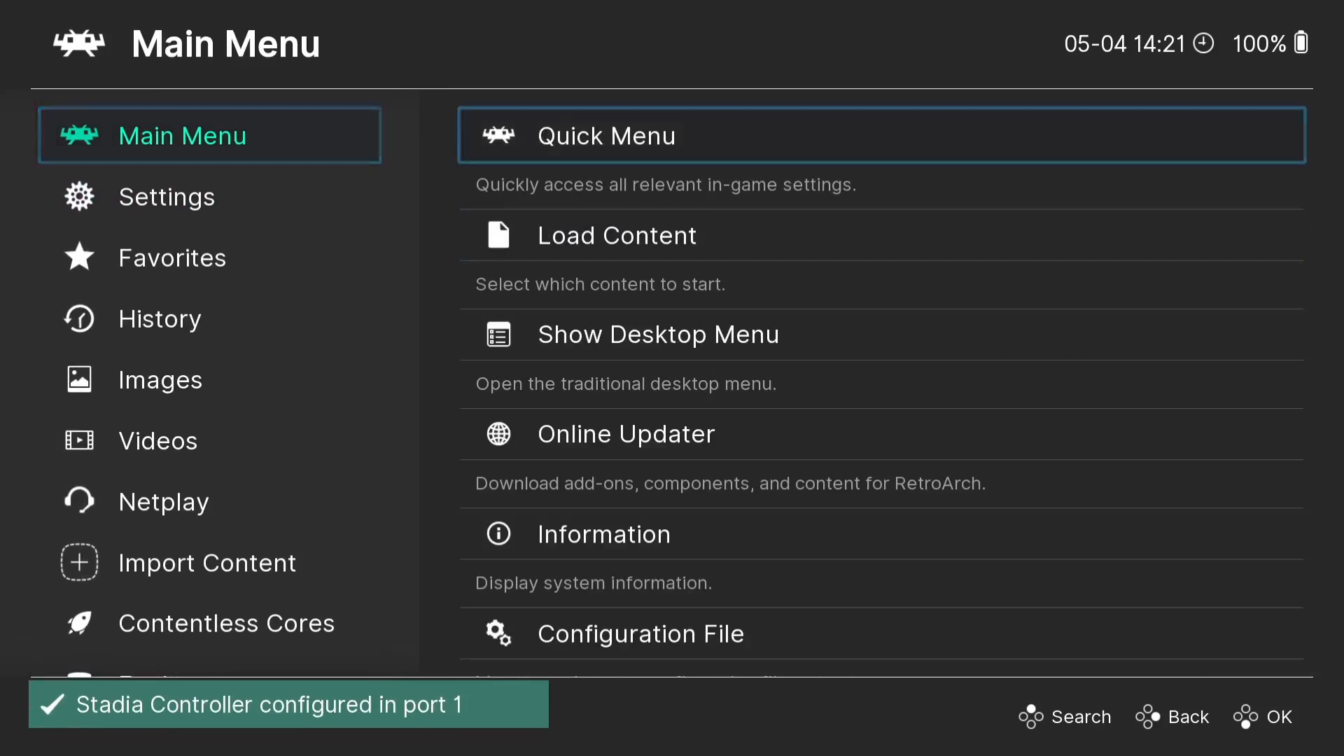
Resume the game, hit Altet and MC.K with Blaze's pipe, then pause into the menu.
key(F1)
key(Right)
key(Left)
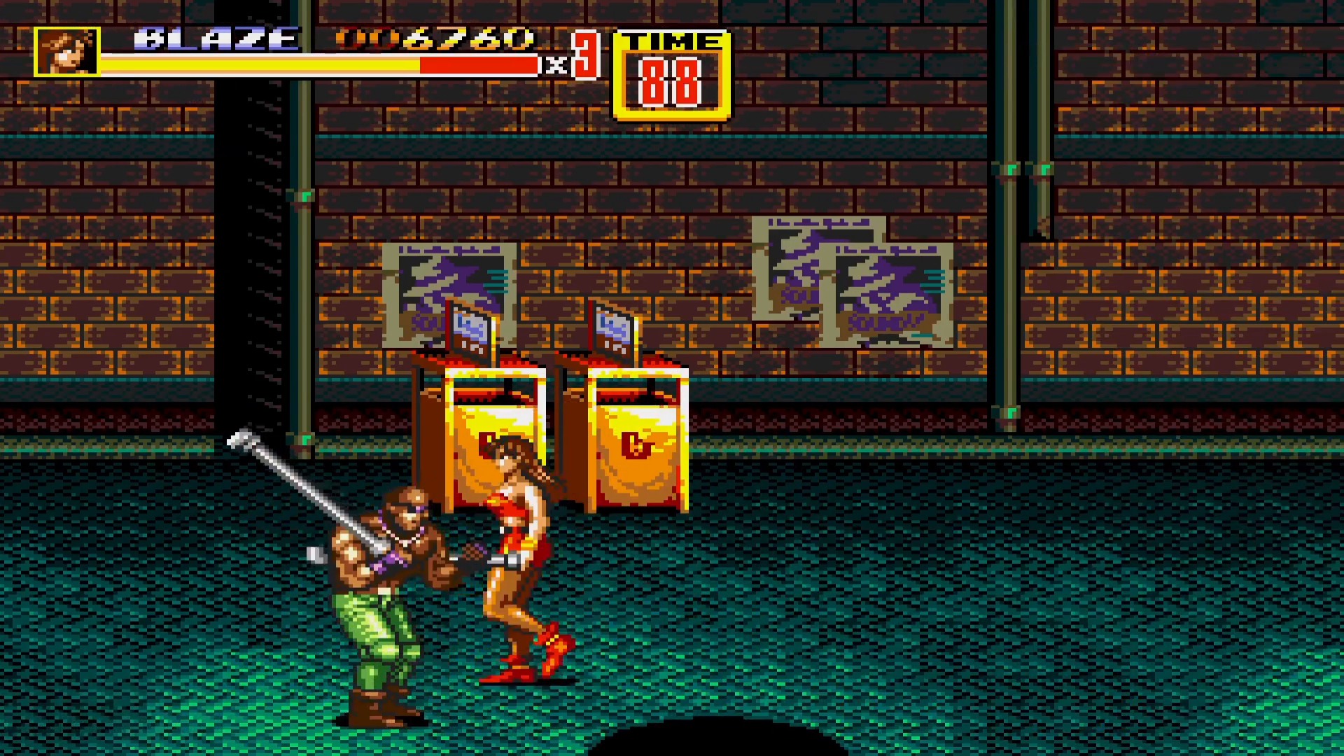
key(z)
key(Left)
key(Up)
key(Right)
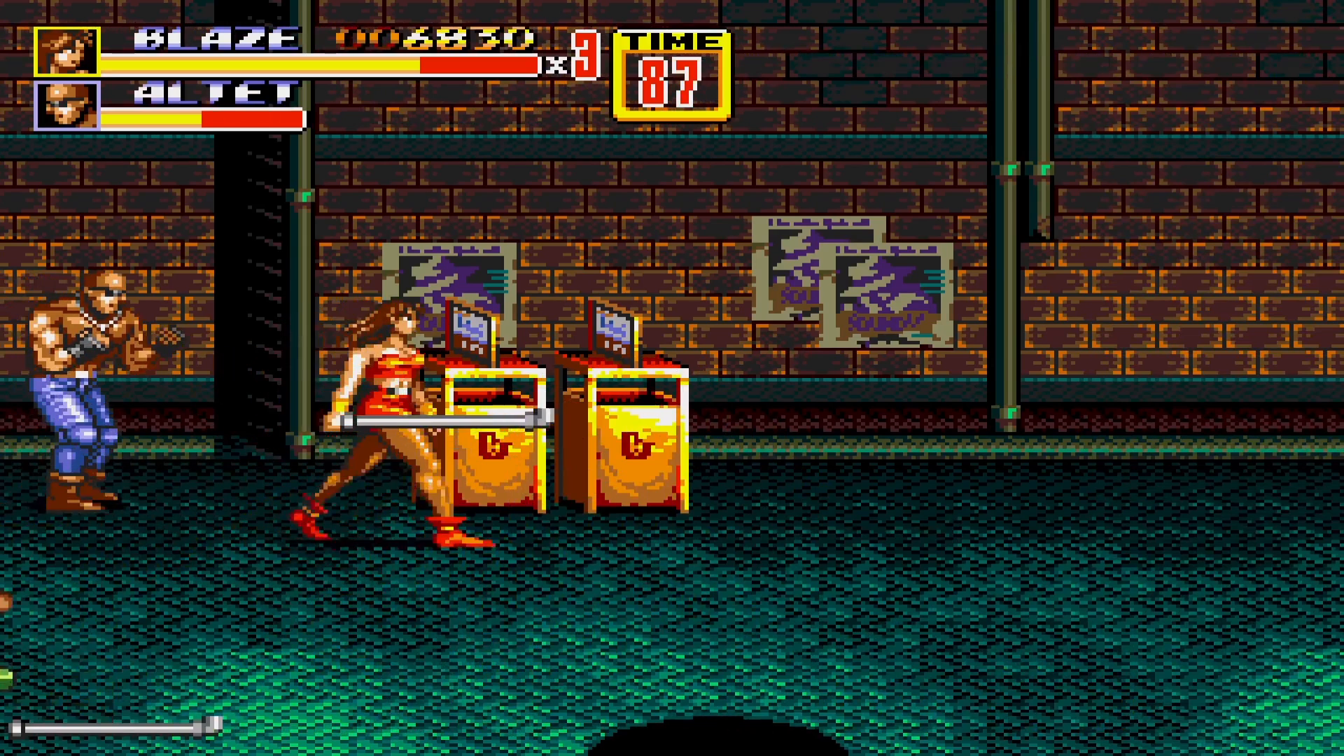
key(Left)
key(z)
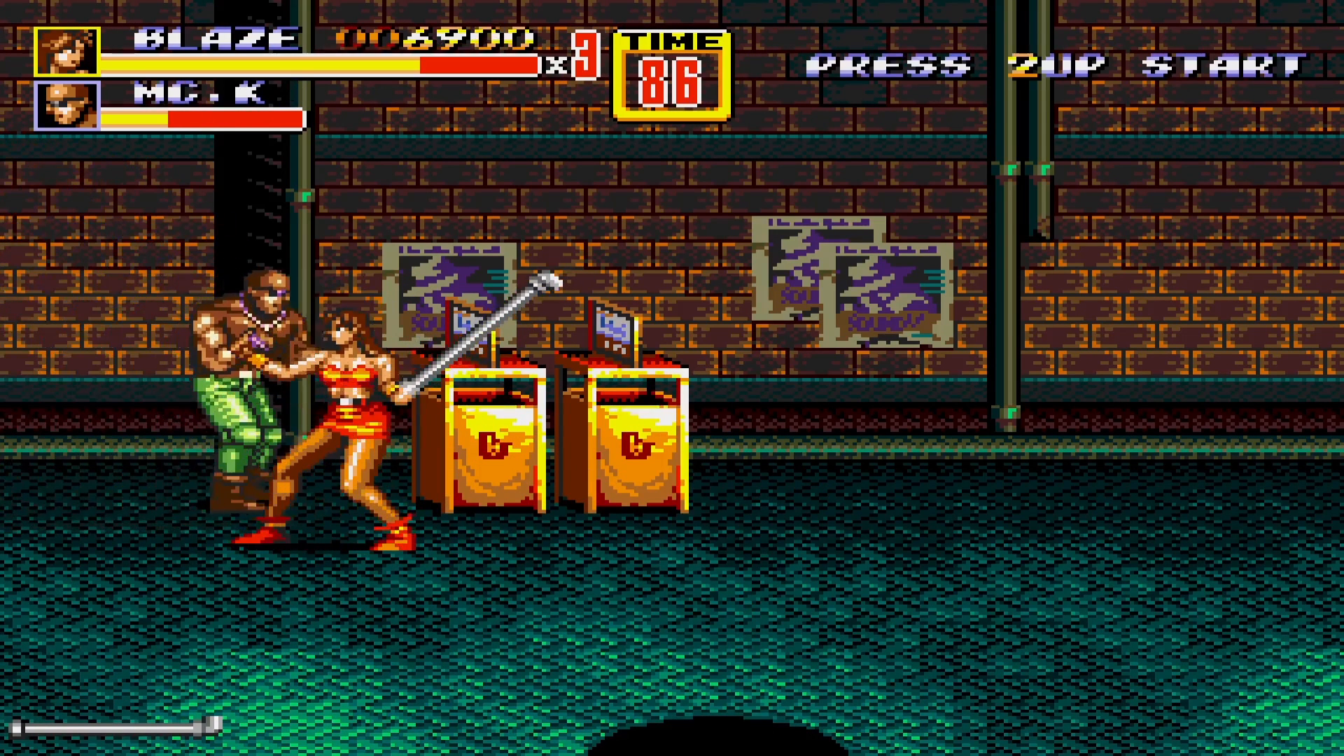
key(F1)
Browse the Video Filter list again toward Scanline2x.filt, then resume the game.
key(BackSpace)
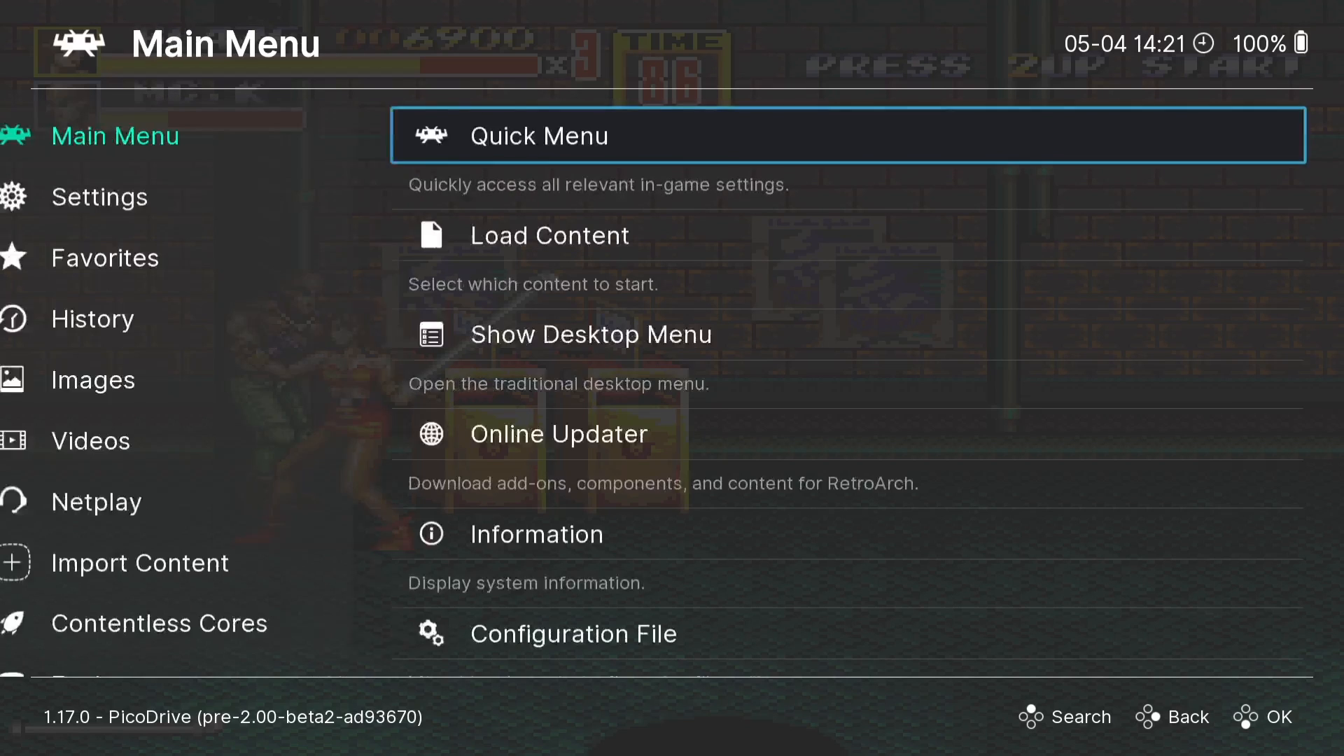
key(BackSpace)
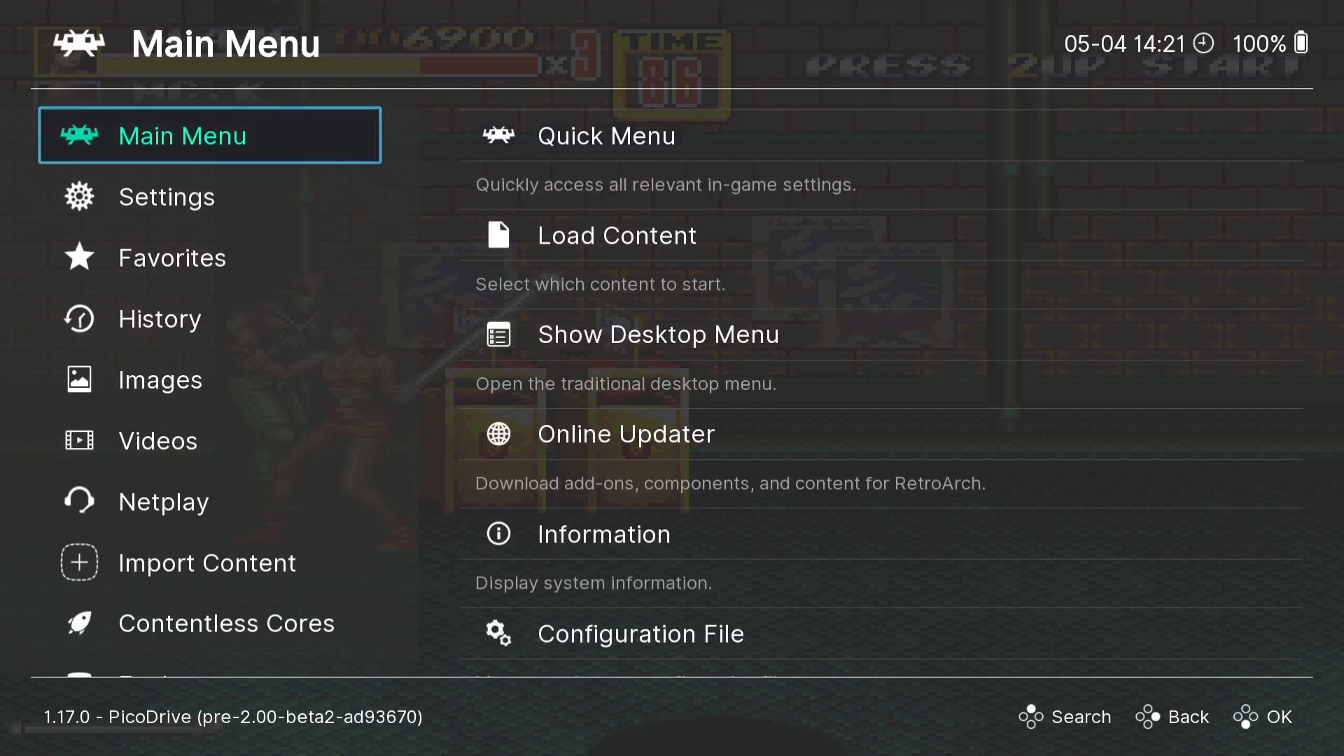
key(Return)
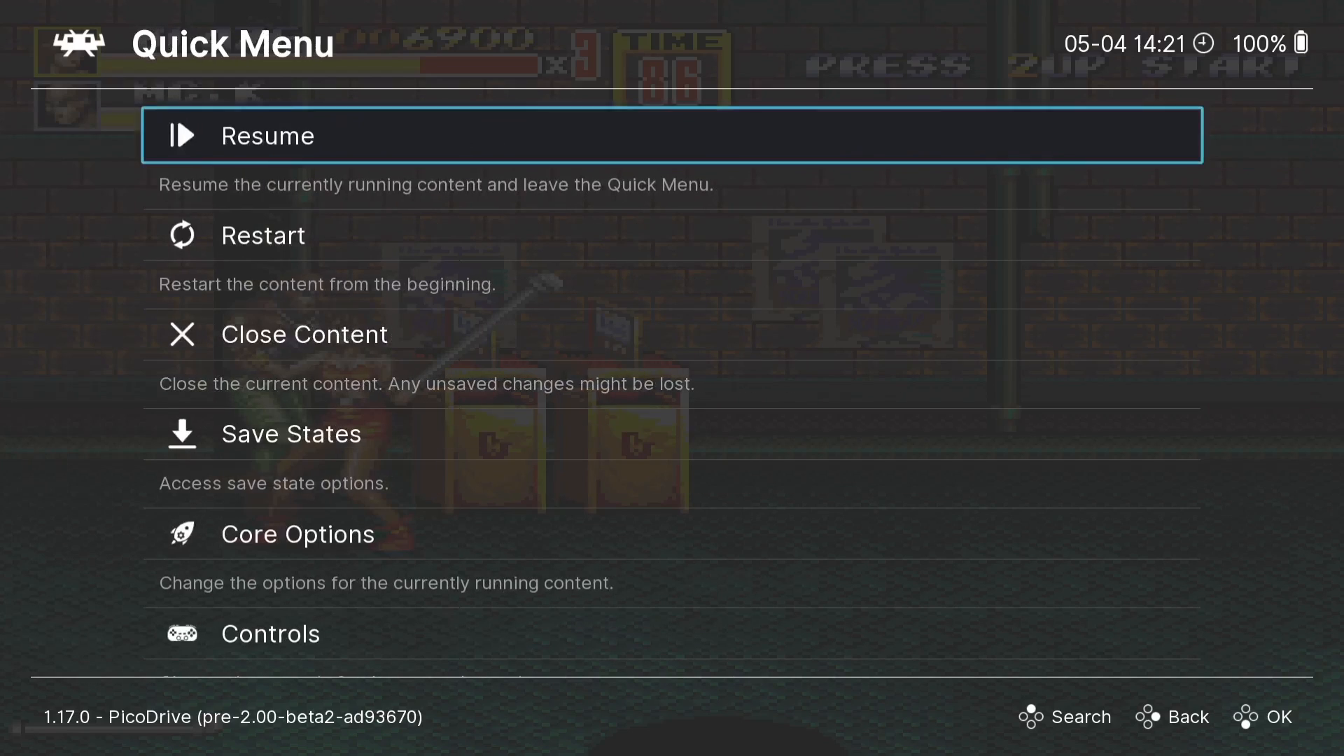
key(Down)
key(Down)
key(Down)
key(Down)
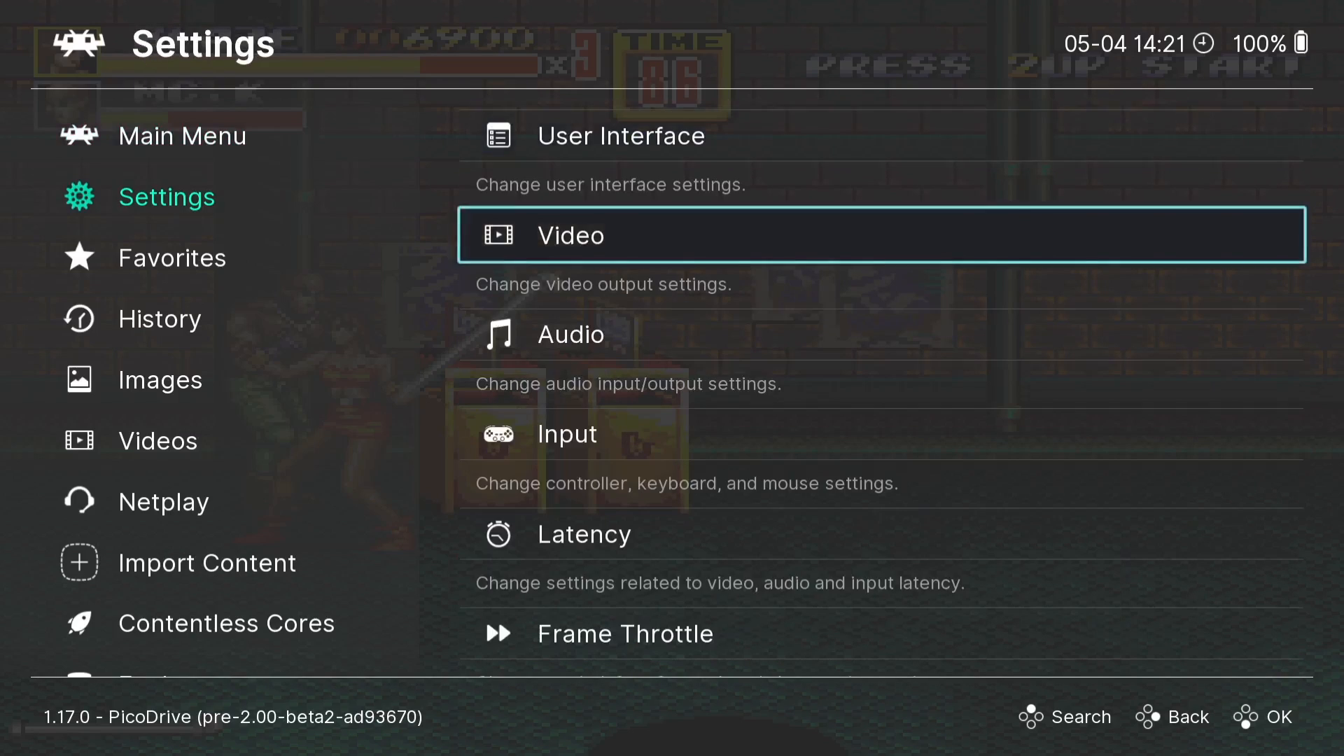
key(Return)
key(Down)
key(Down)
key(Down)
key(Down)
key(Down)
key(Down)
key(Down)
key(Down)
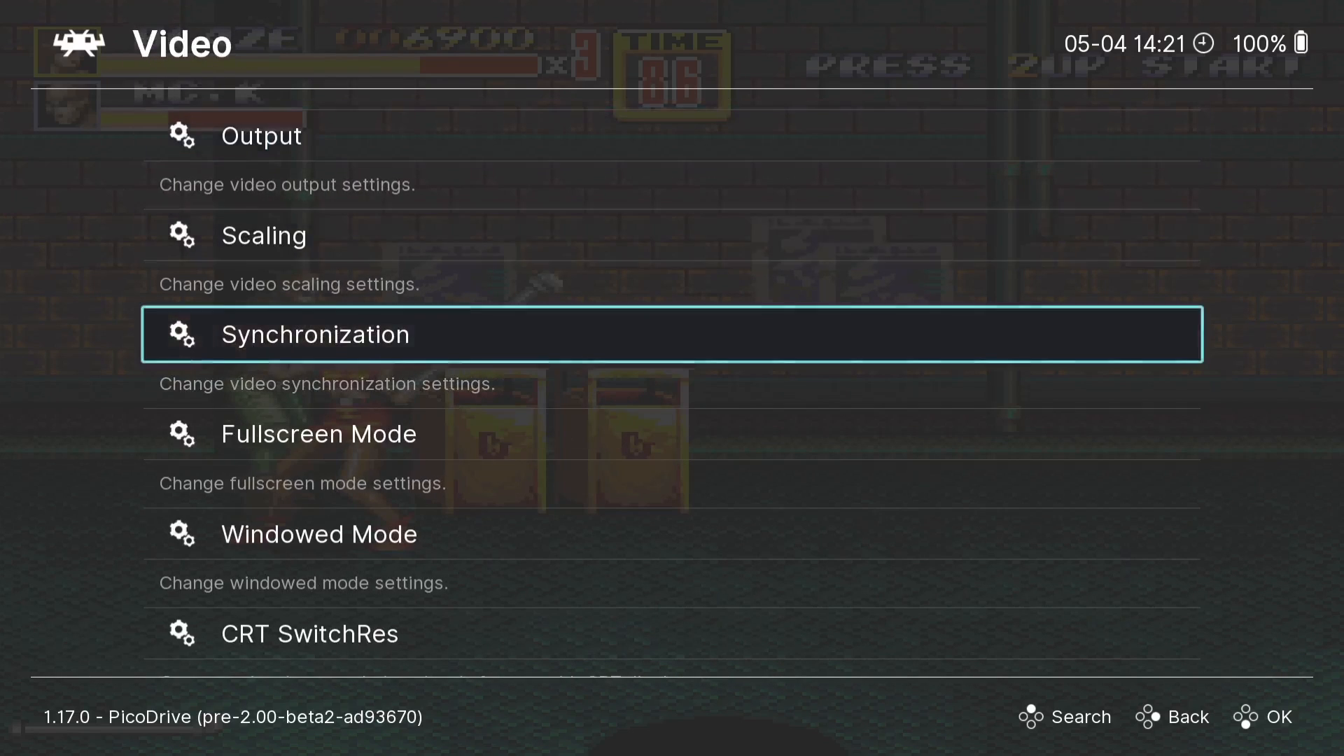
key(Return)
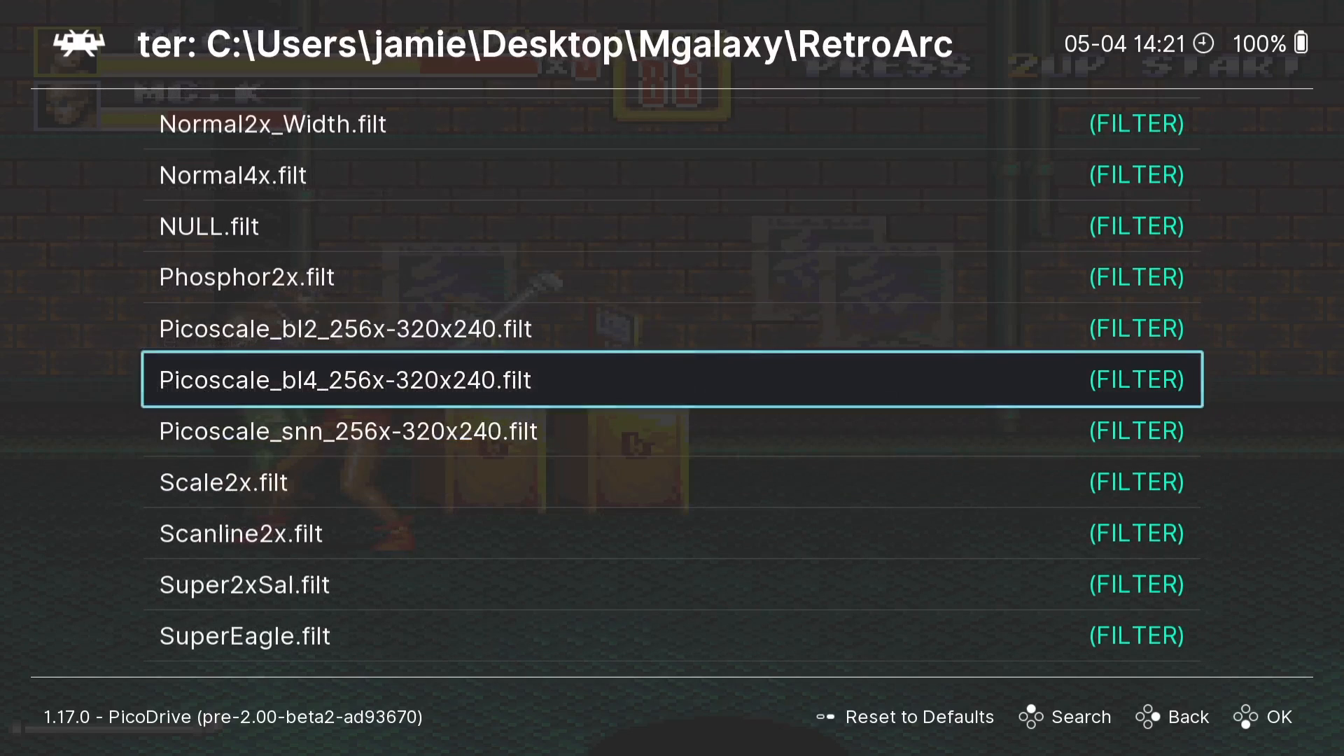
key(Down)
key(Down)
key(Down)
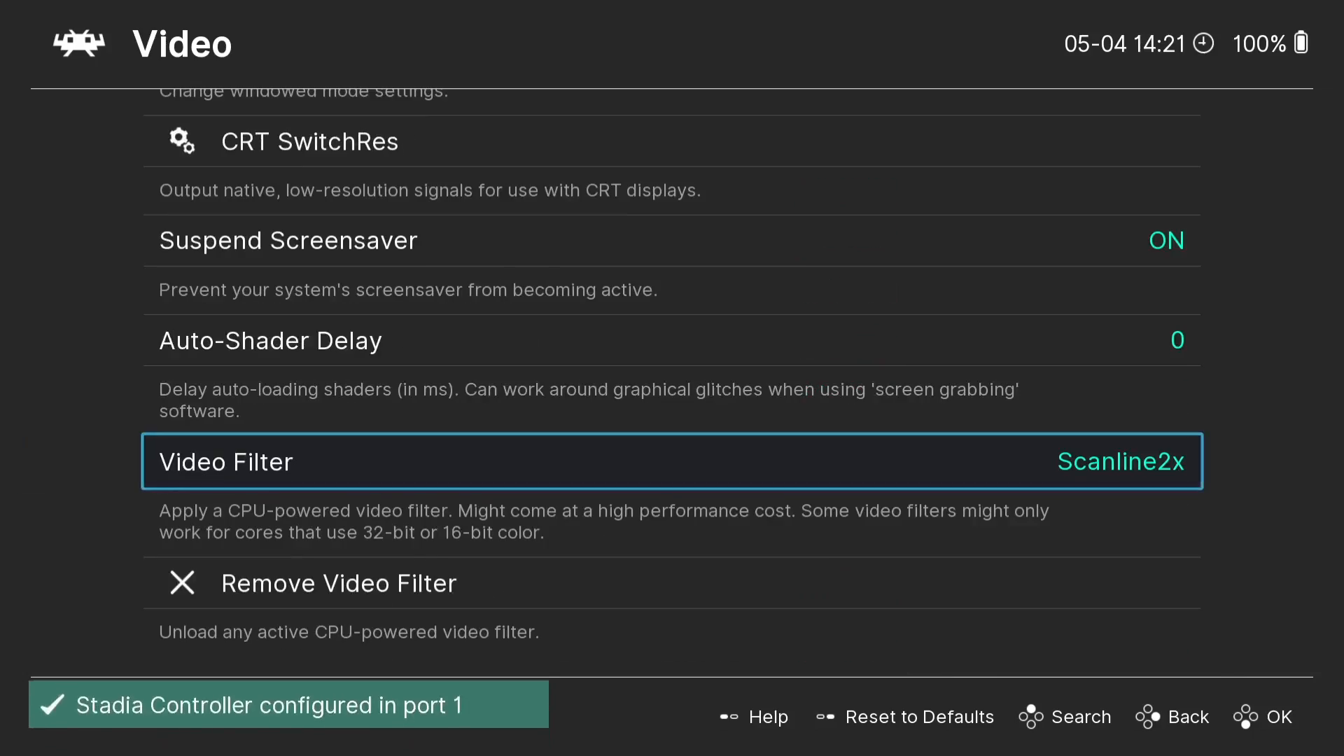
key(BackSpace)
key(Return)
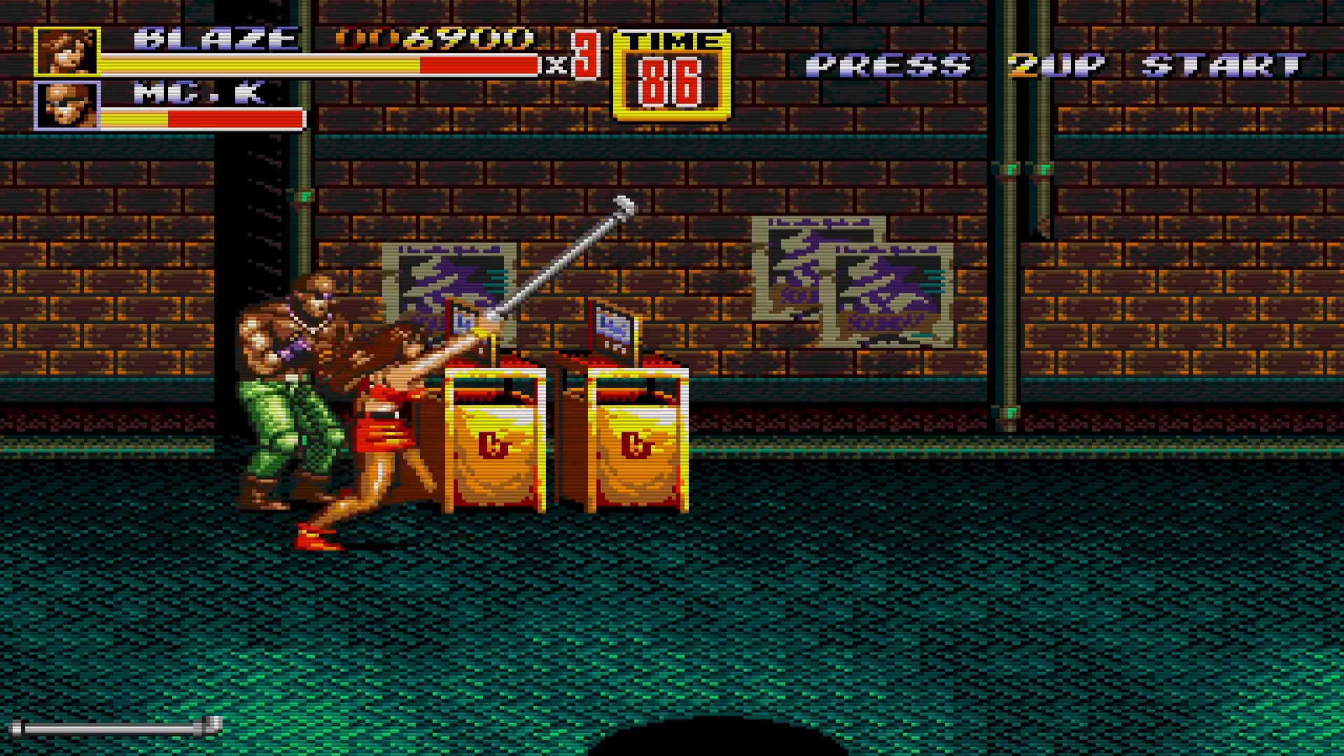
Knee the nearby enemy, jump past, throw the green-clad enemy and regain the pipe.
key(Left)
key(z)
key(z)
key(z)
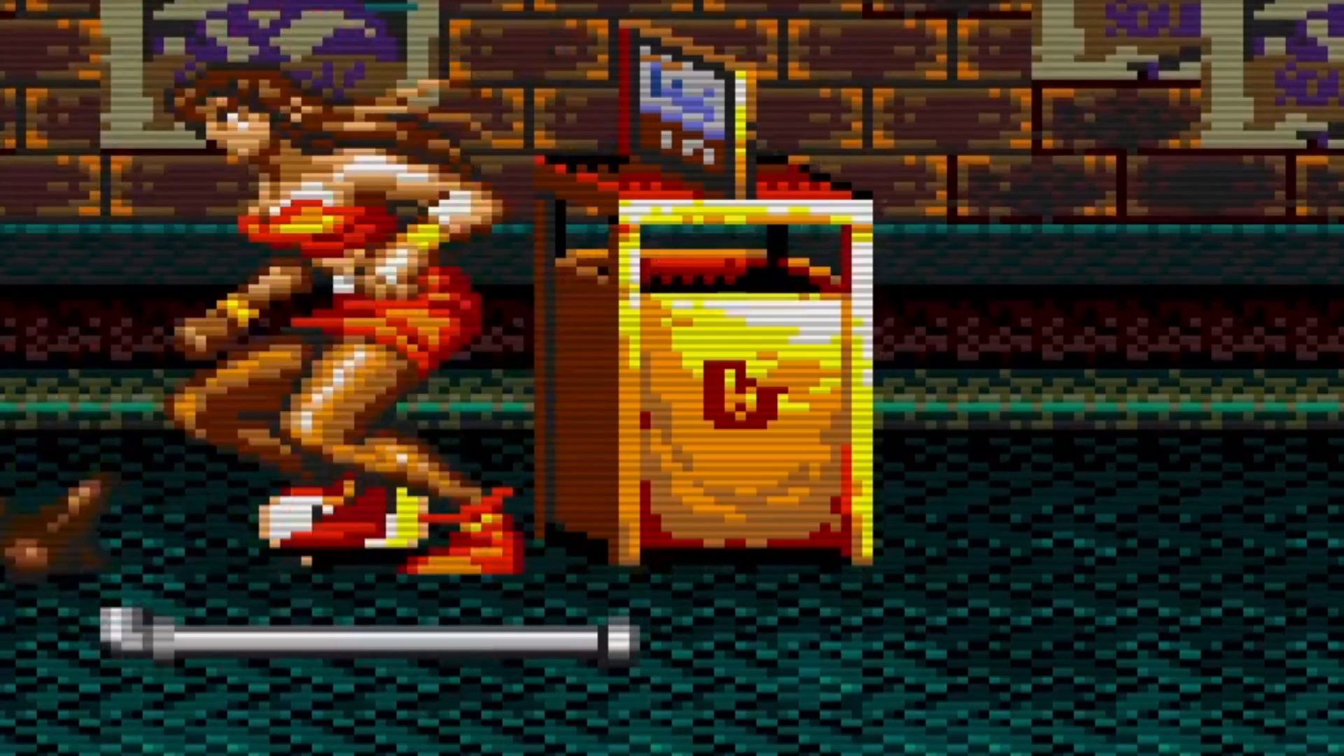
key(z)
key(Right)
key(Down)
key(x)
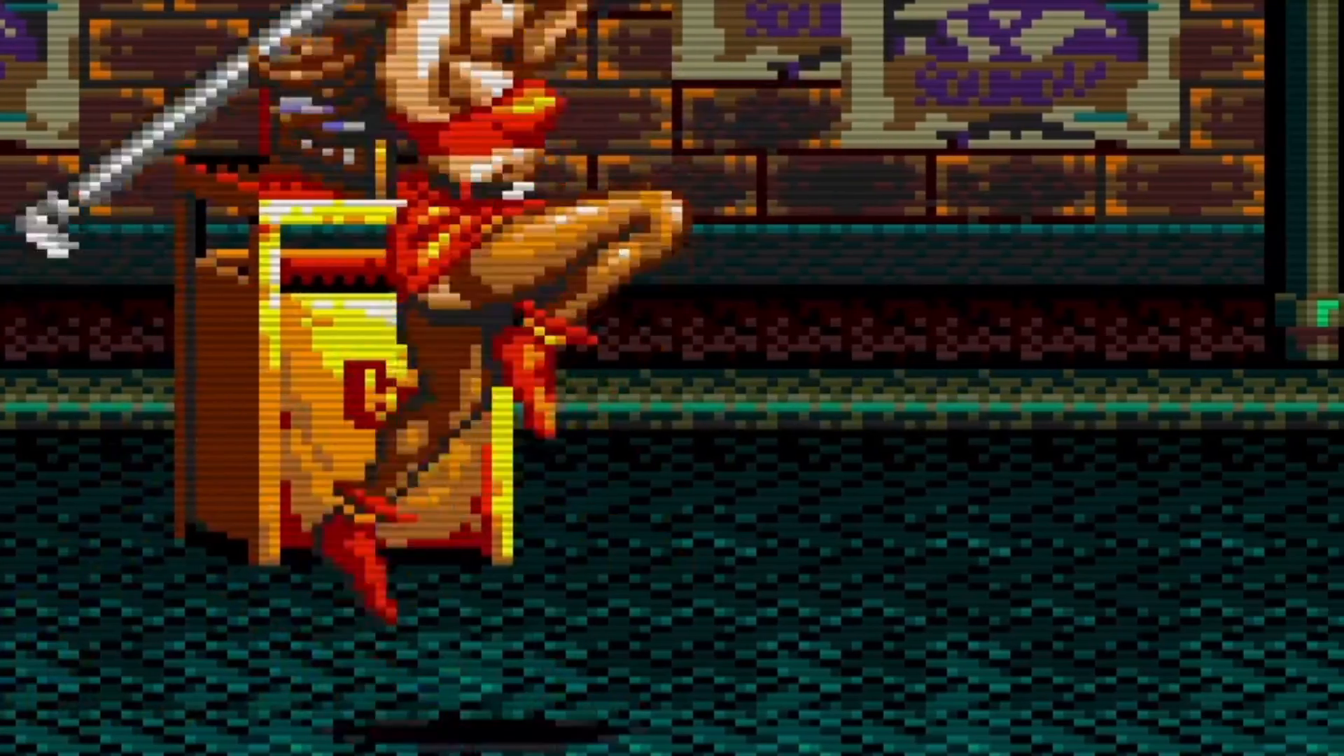
key(Left)
key(Left)
key(z)
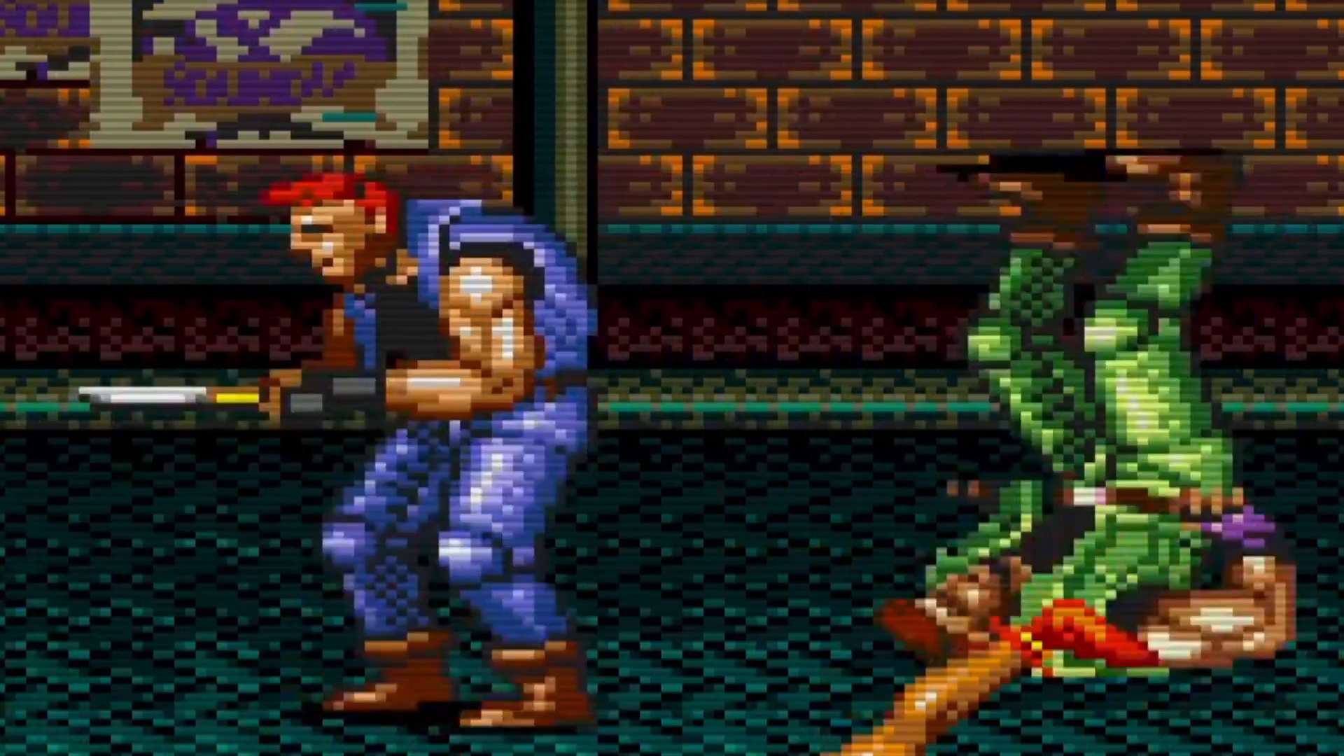
key(Right)
key(z)
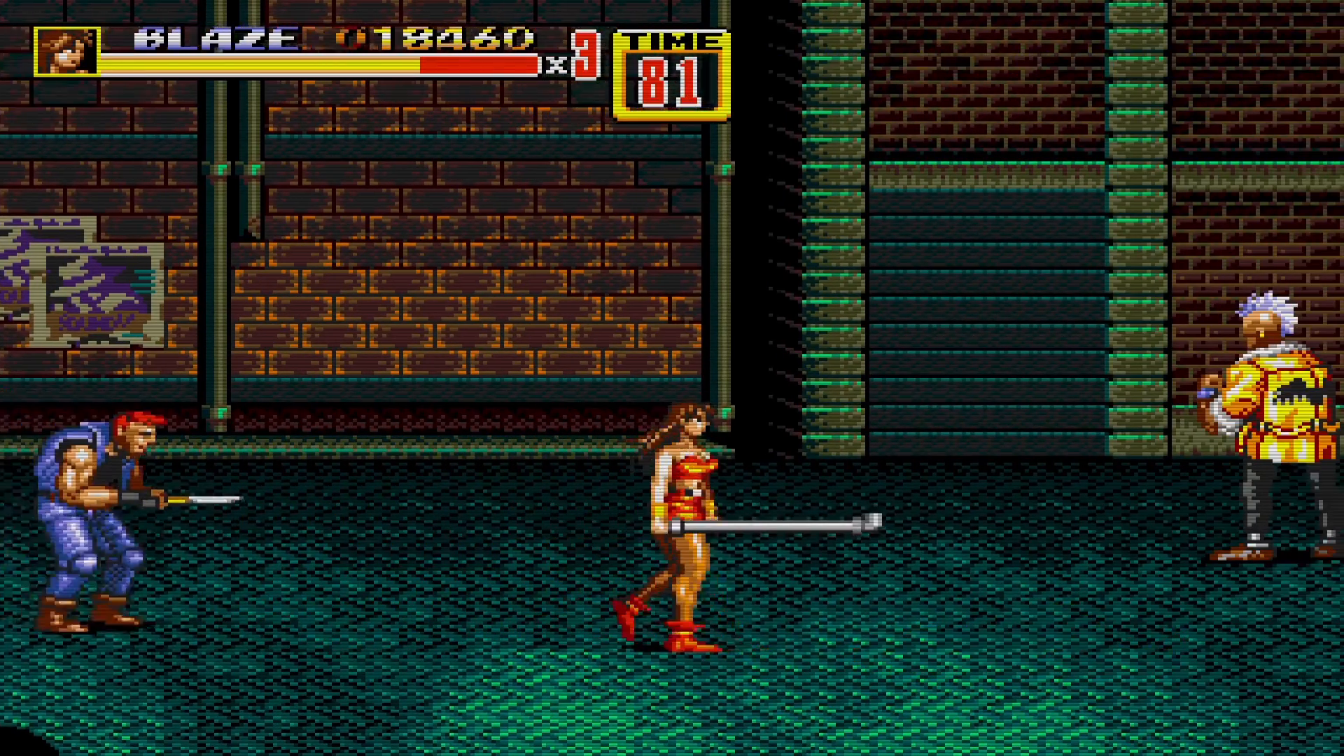
Swing the pipe at the knife and yellow-jacketed enemies, throw Y. Signal, and flying-kick left.
key(Left)
key(z)
key(Right)
key(z)
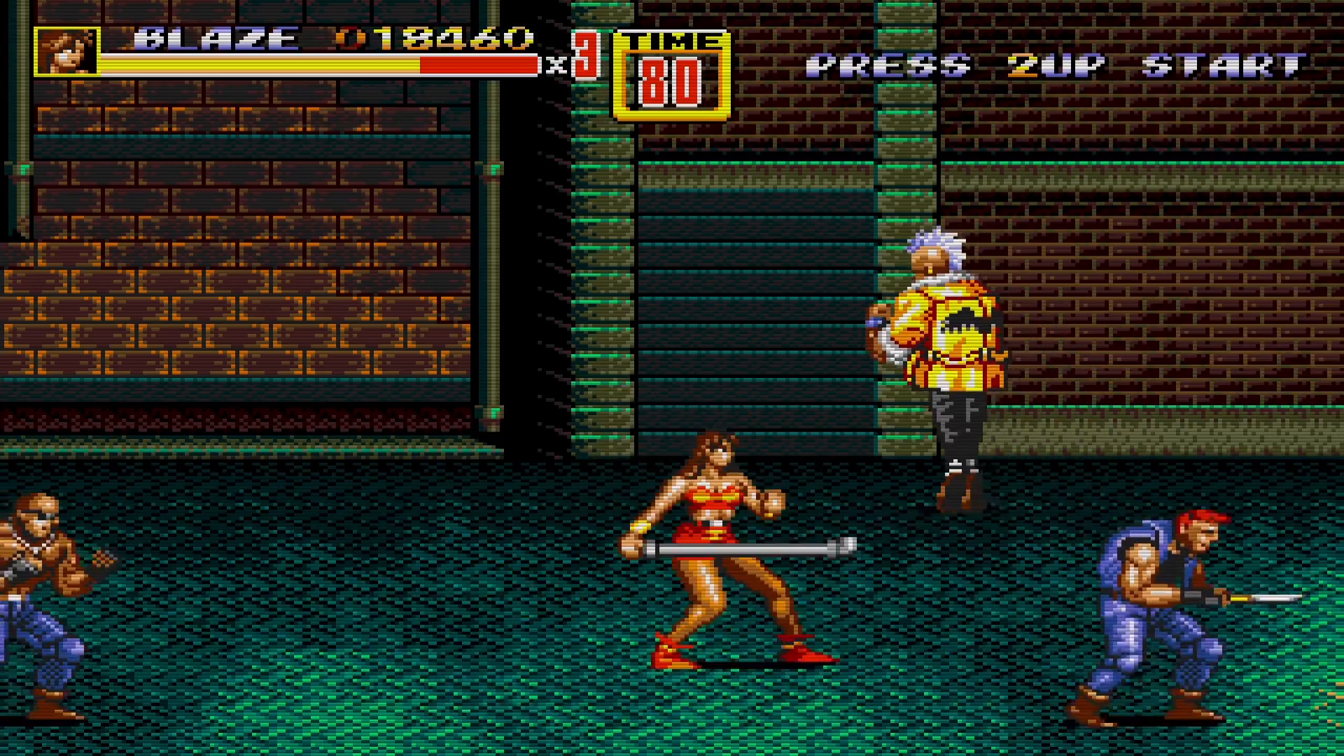
key(Right)
key(Up)
key(Left)
key(z)
key(z)
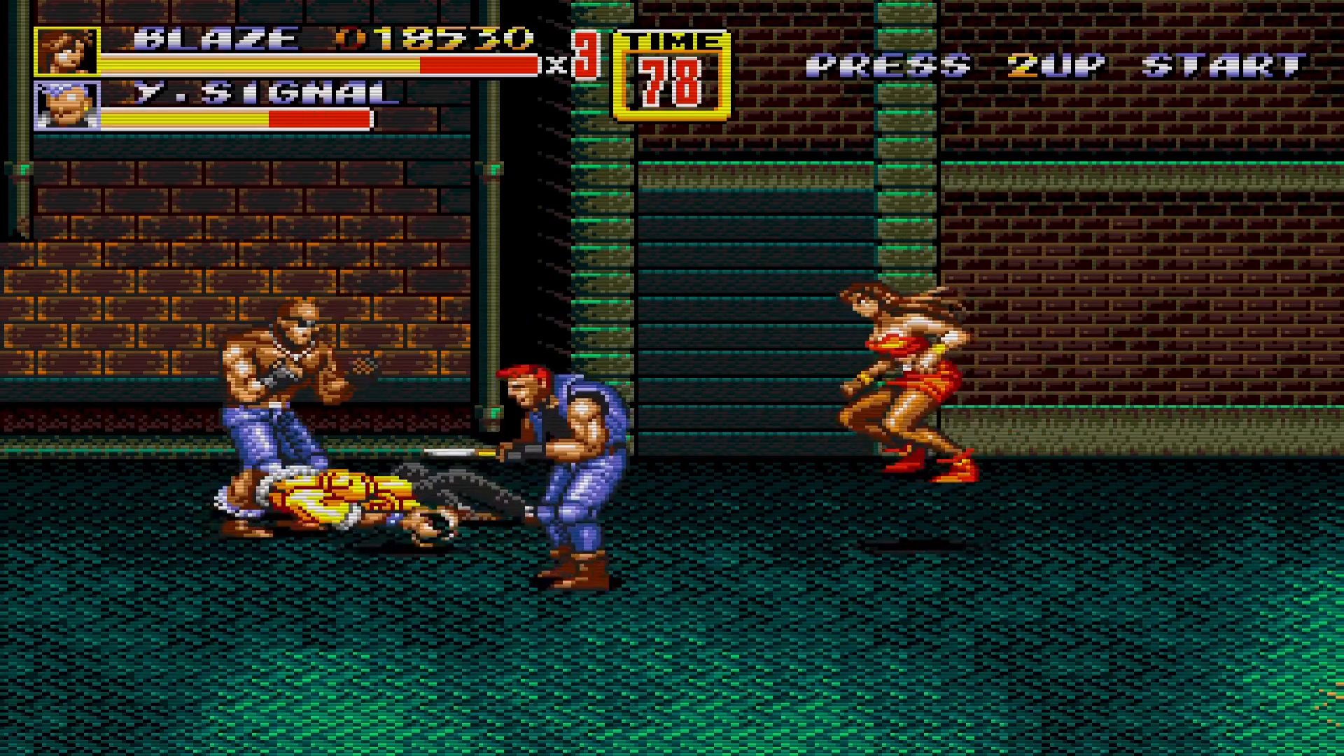
key(z)
key(Left)
key(x)
key(z)
Jump-attack the red-haired enemy, pipe the bald enemy, then pause into the Quick Menu.
key(Right)
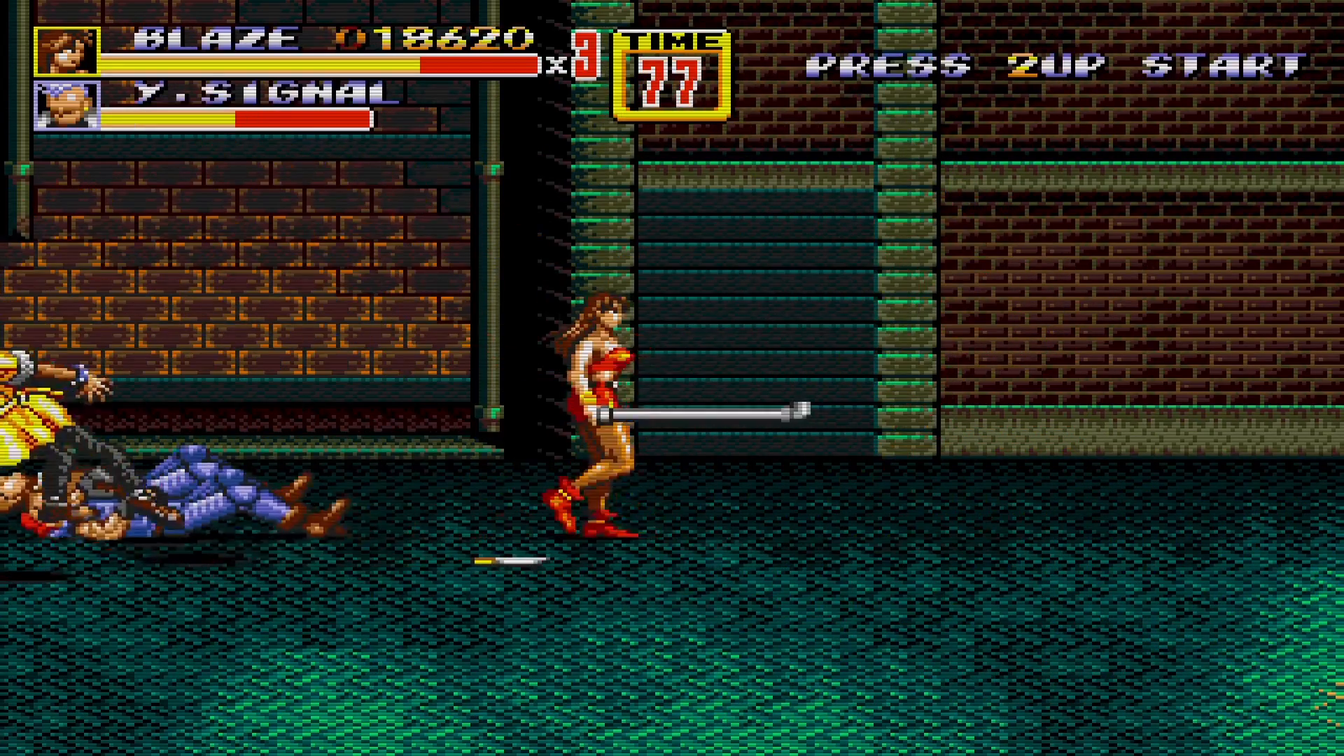
key(Down)
key(Left)
key(x)
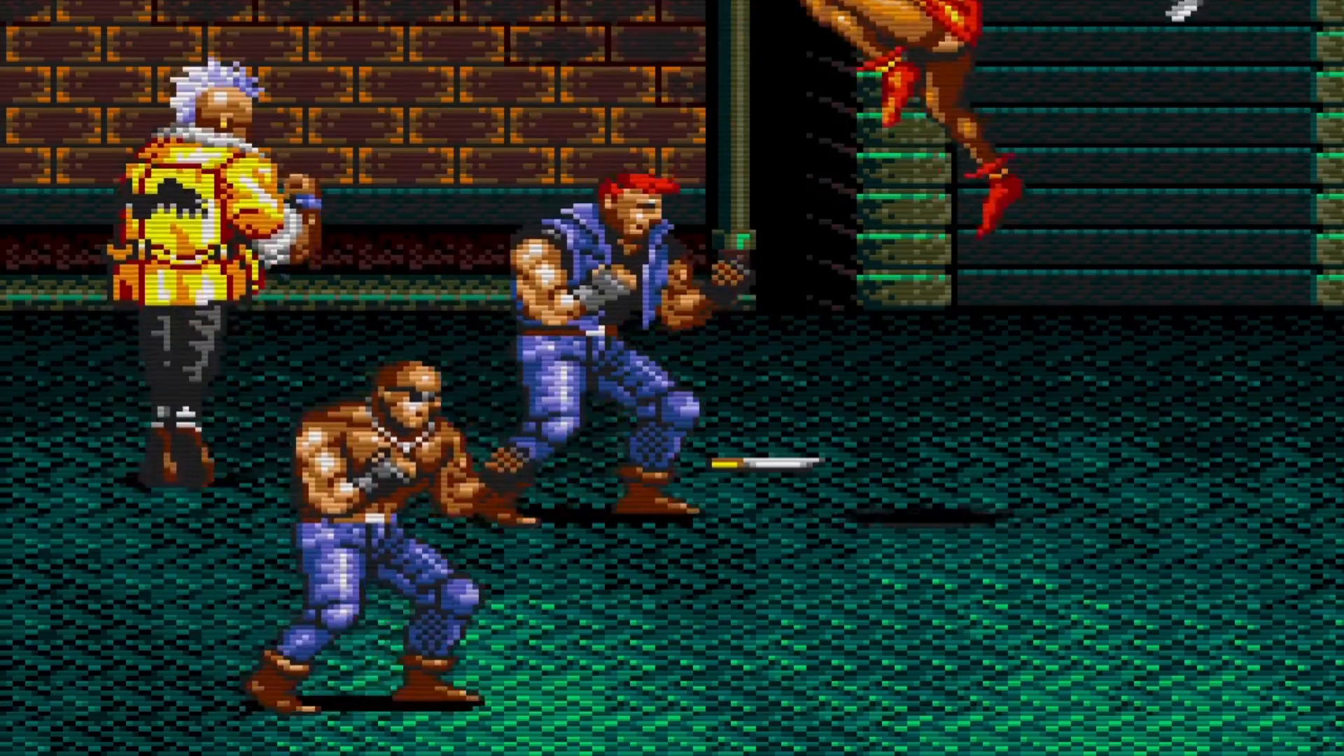
key(z)
key(Down)
key(Right)
key(Left)
key(z)
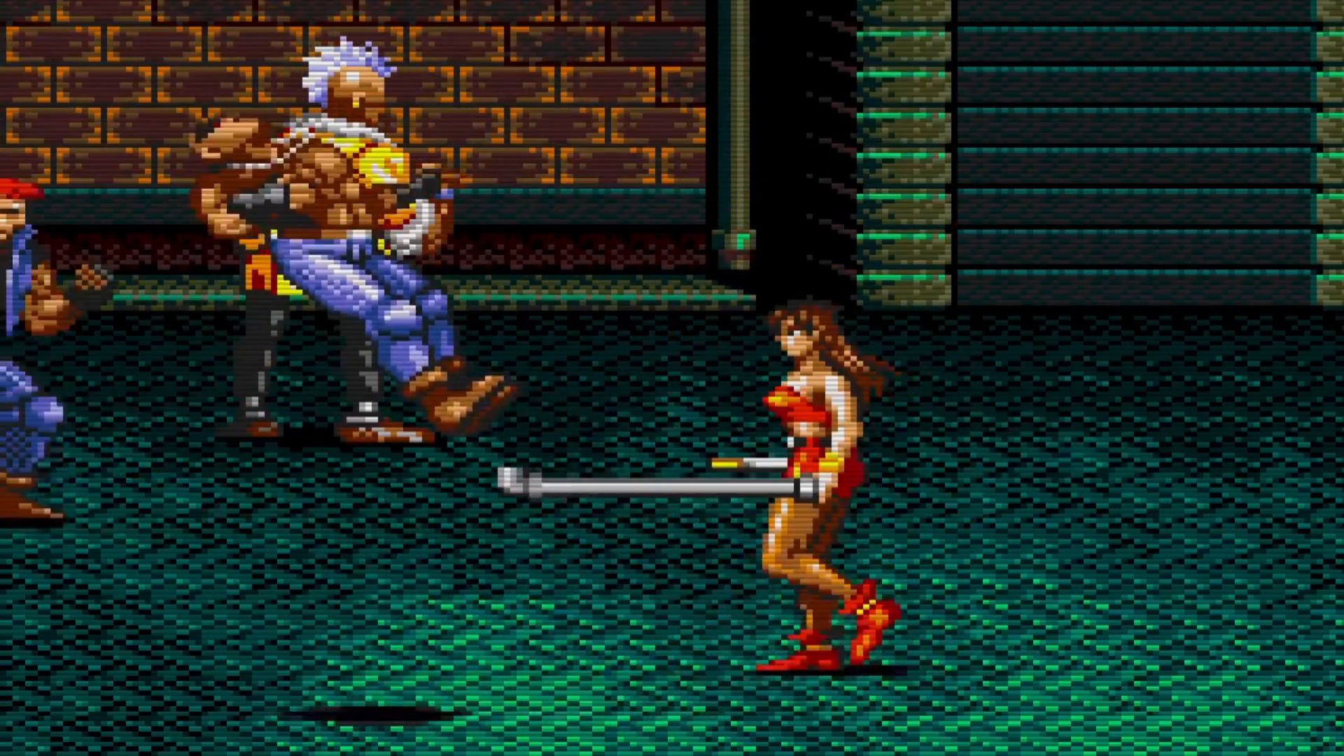
key(Left)
key(Escape)
key(F1)
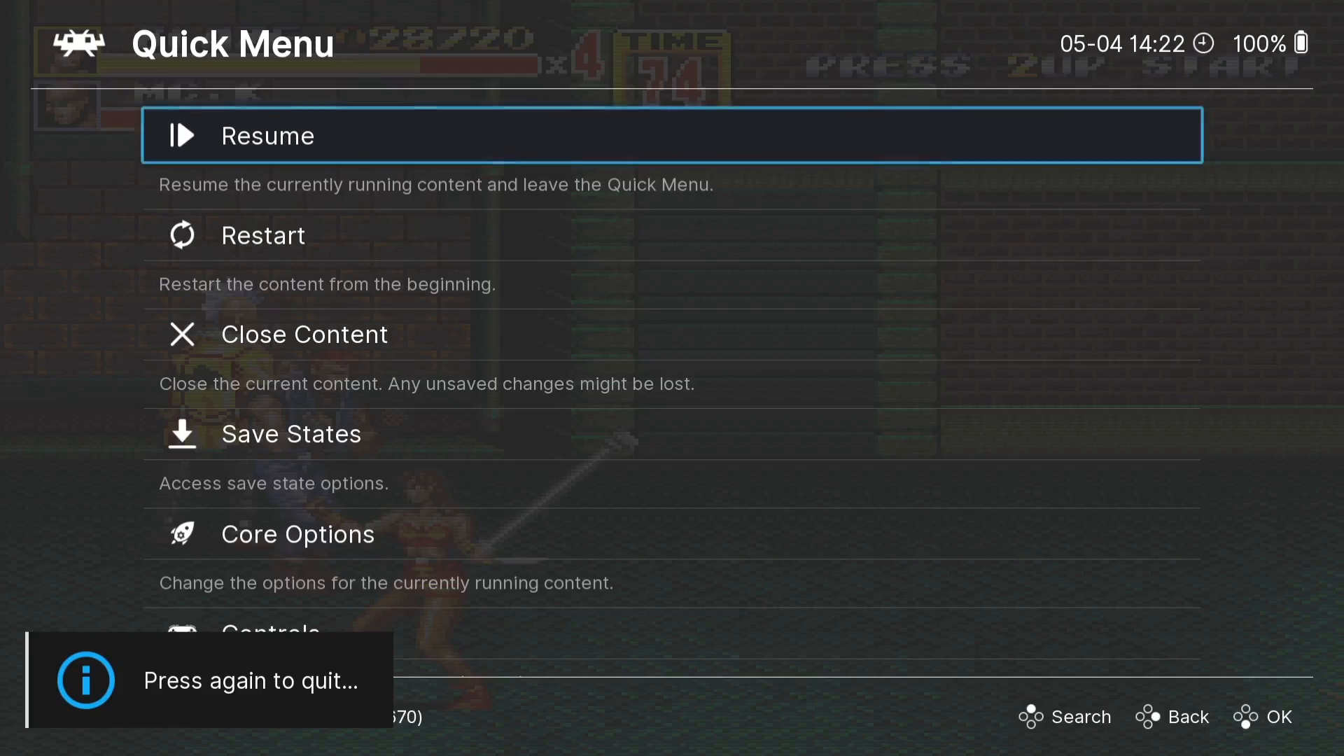
Reach Manage Core Options under Quick Menu > Core Options.
key(BackSpace)
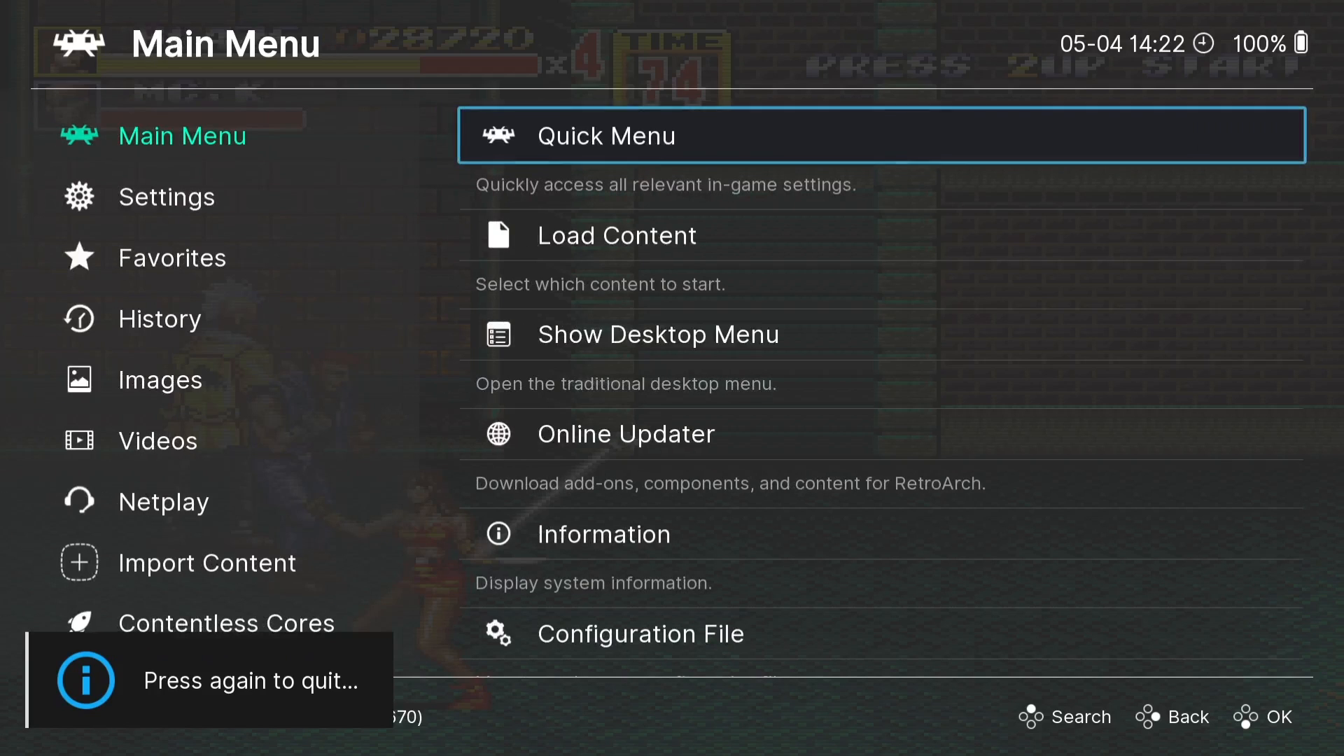
key(Right)
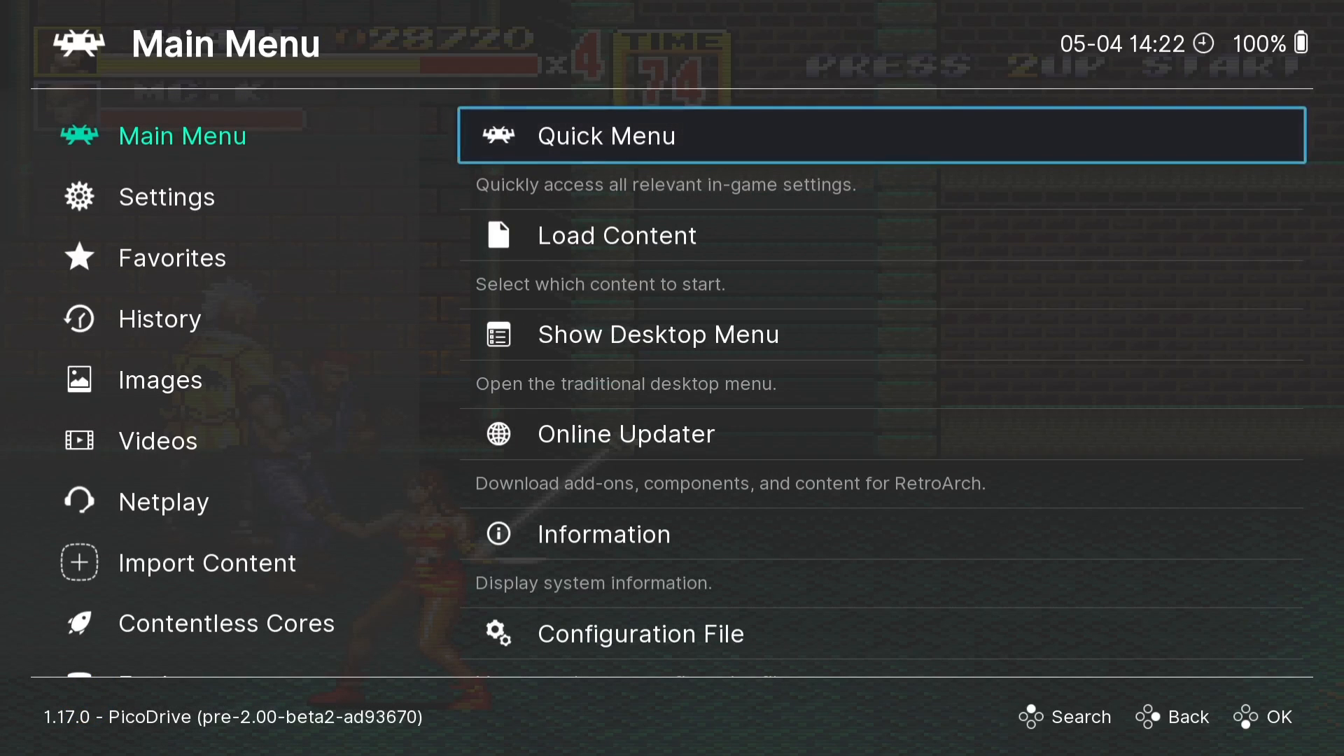
key(Return)
key(Down)
key(Down)
key(Down)
key(Down)
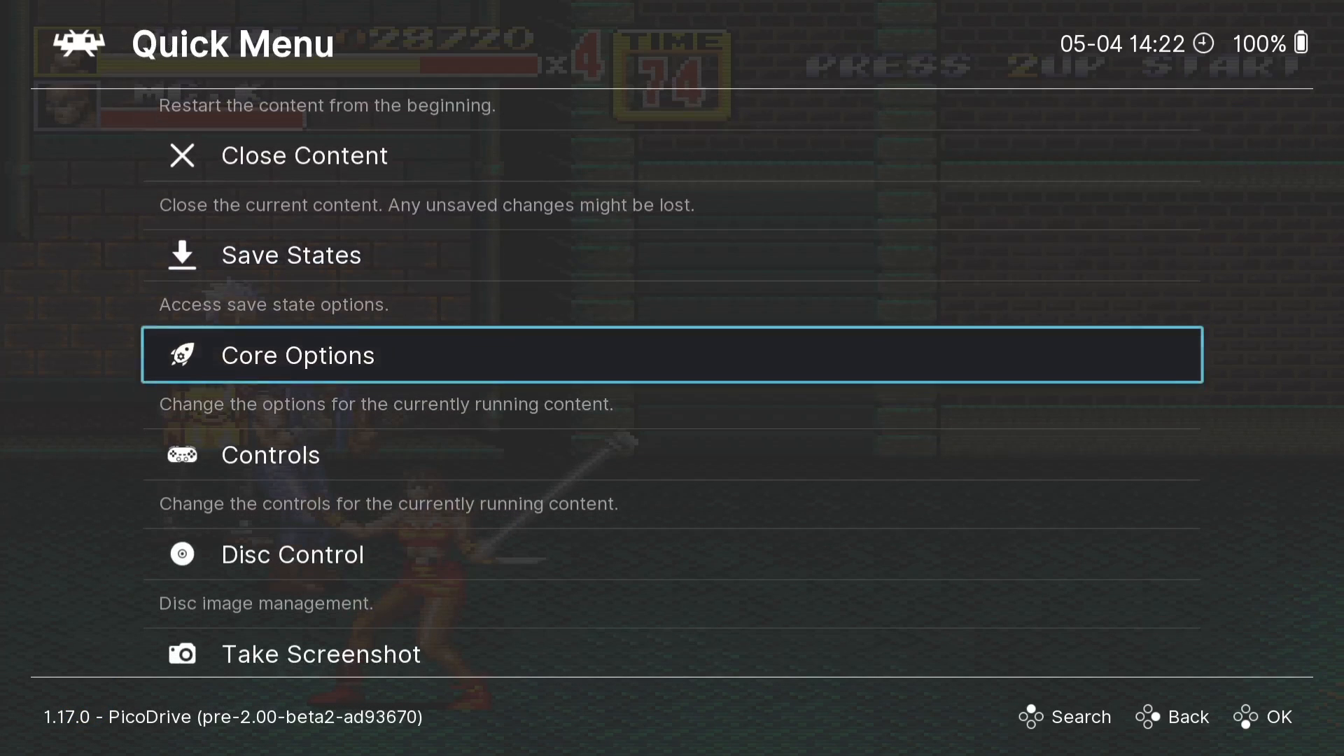
key(Return)
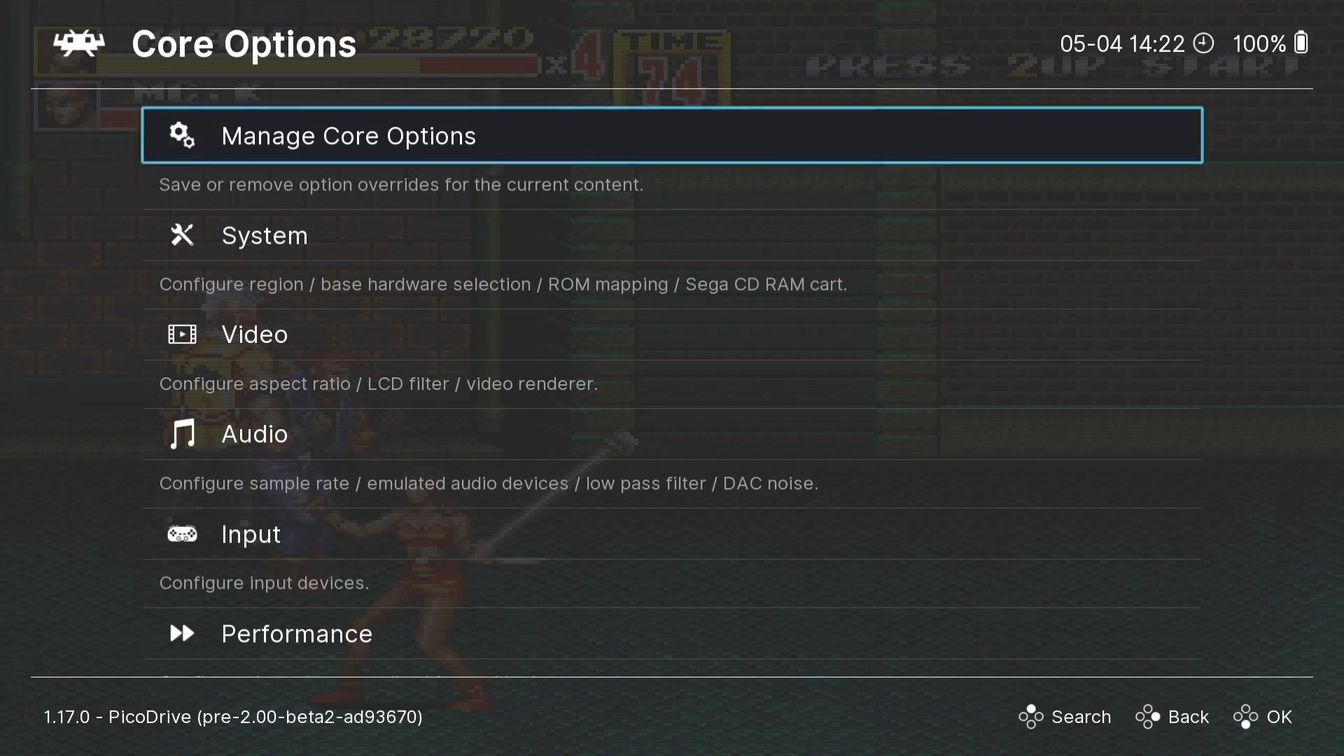
key(Down)
key(Up)
key(Return)
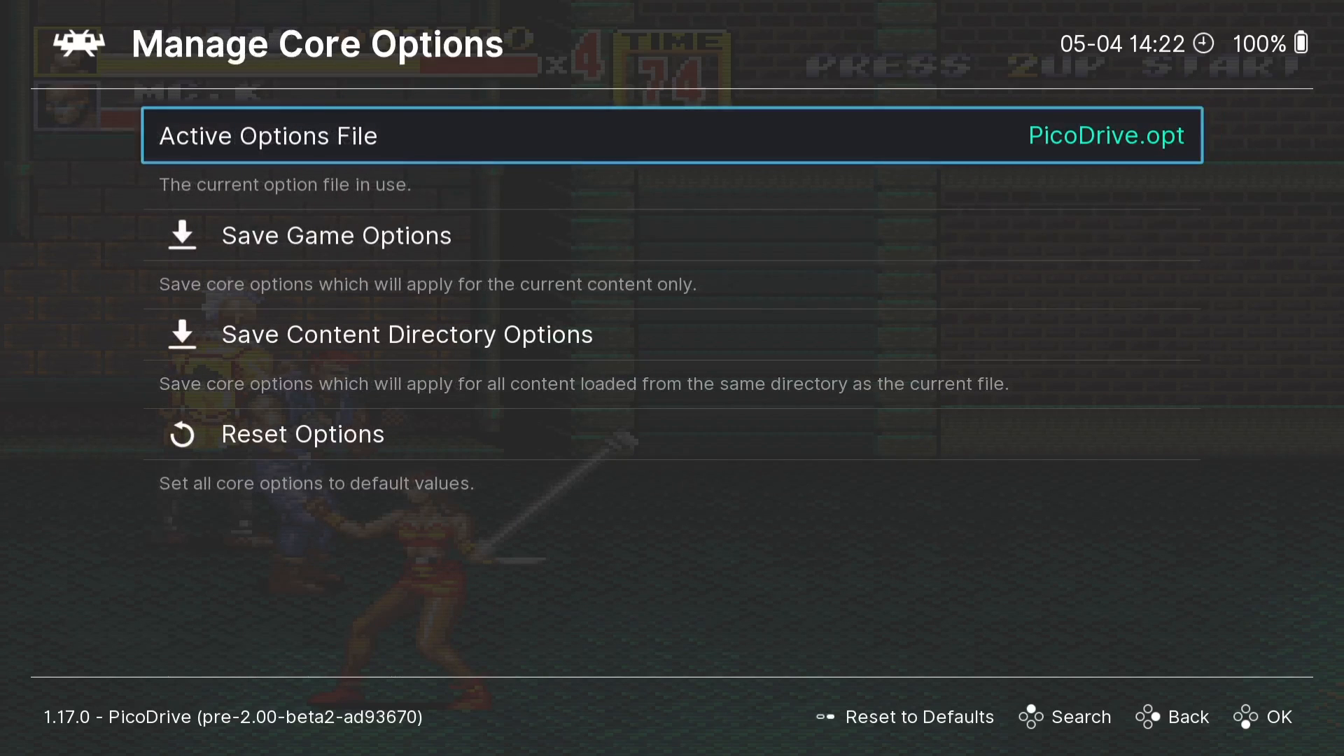
Save Content Directory Options, creating Megadrive Games.opt for the whole Mega Drive folder.
key(Down)
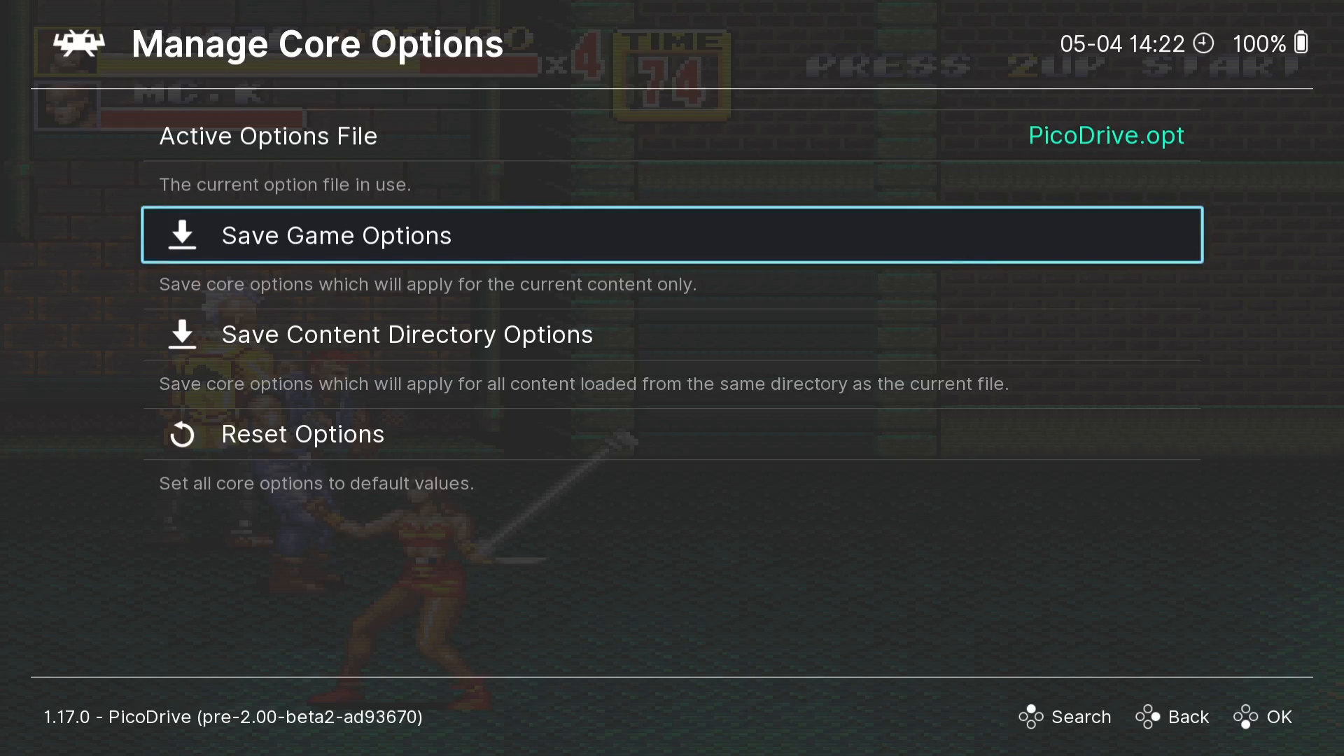
key(Down)
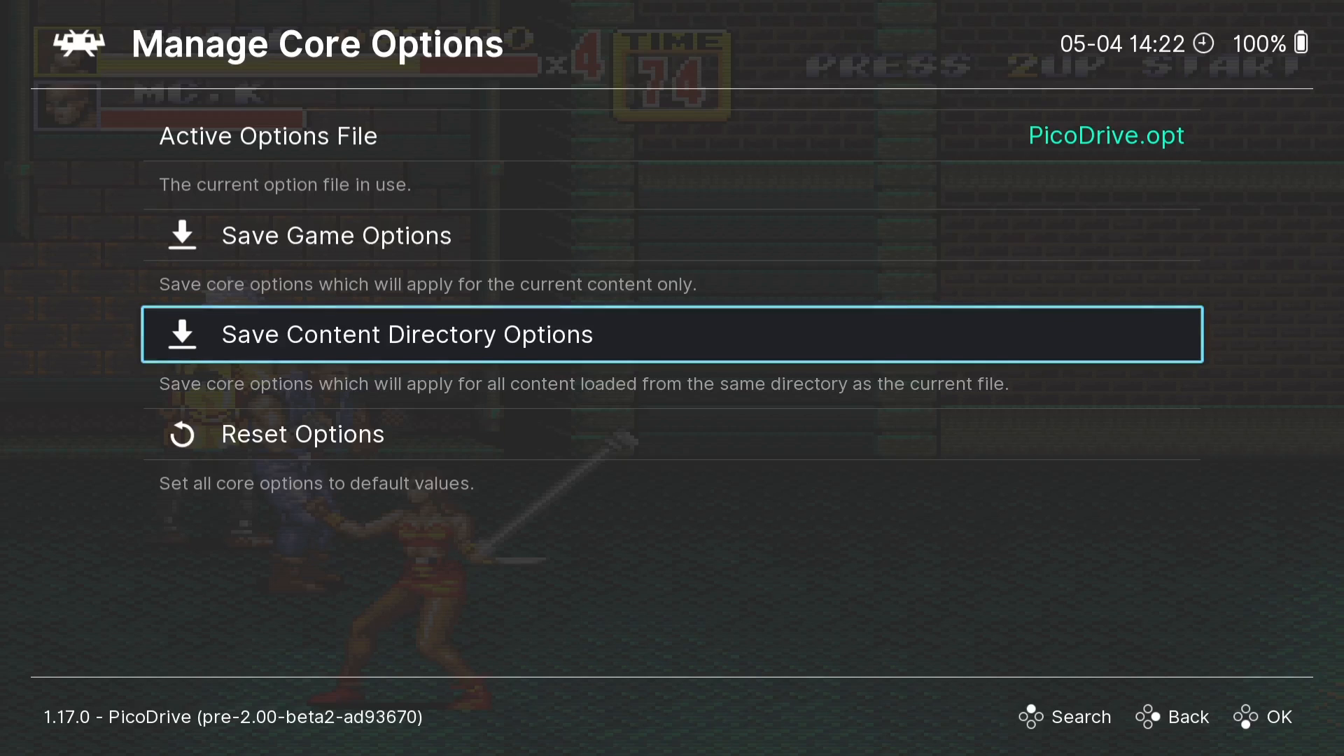
key(Up)
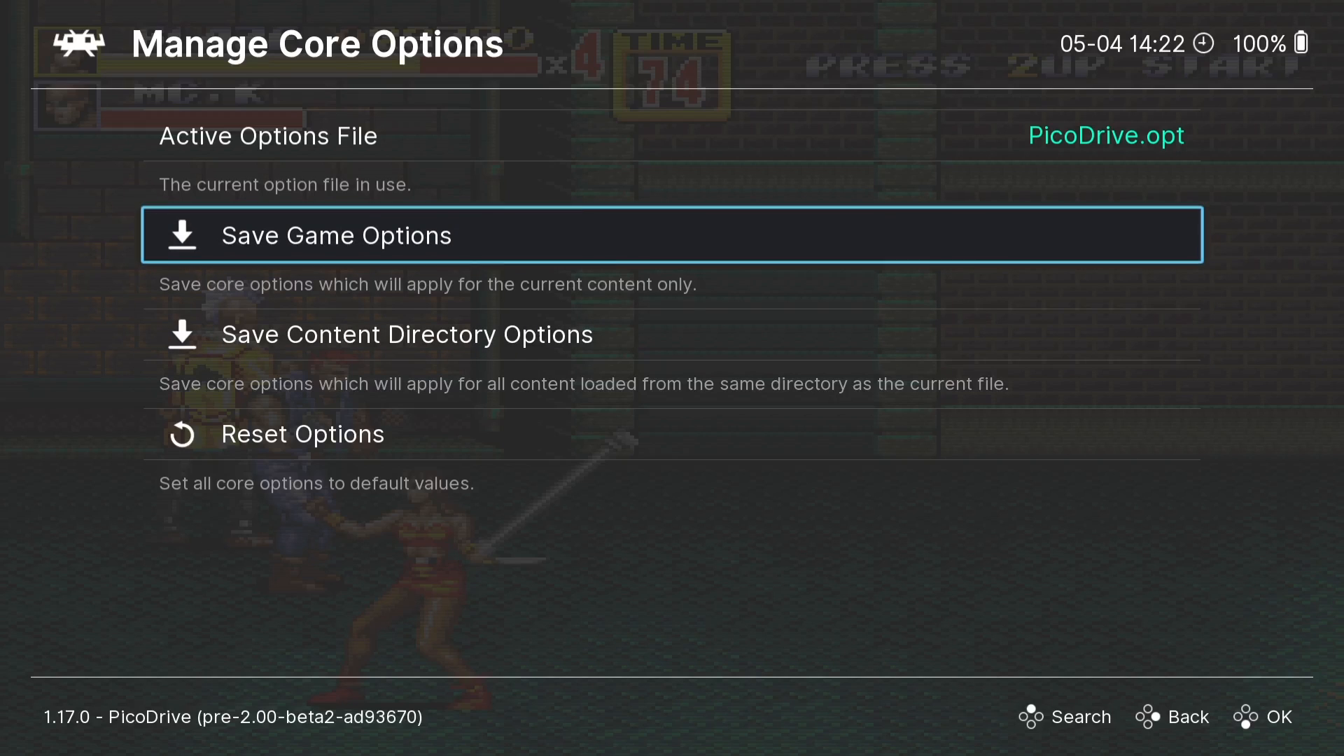
key(Down)
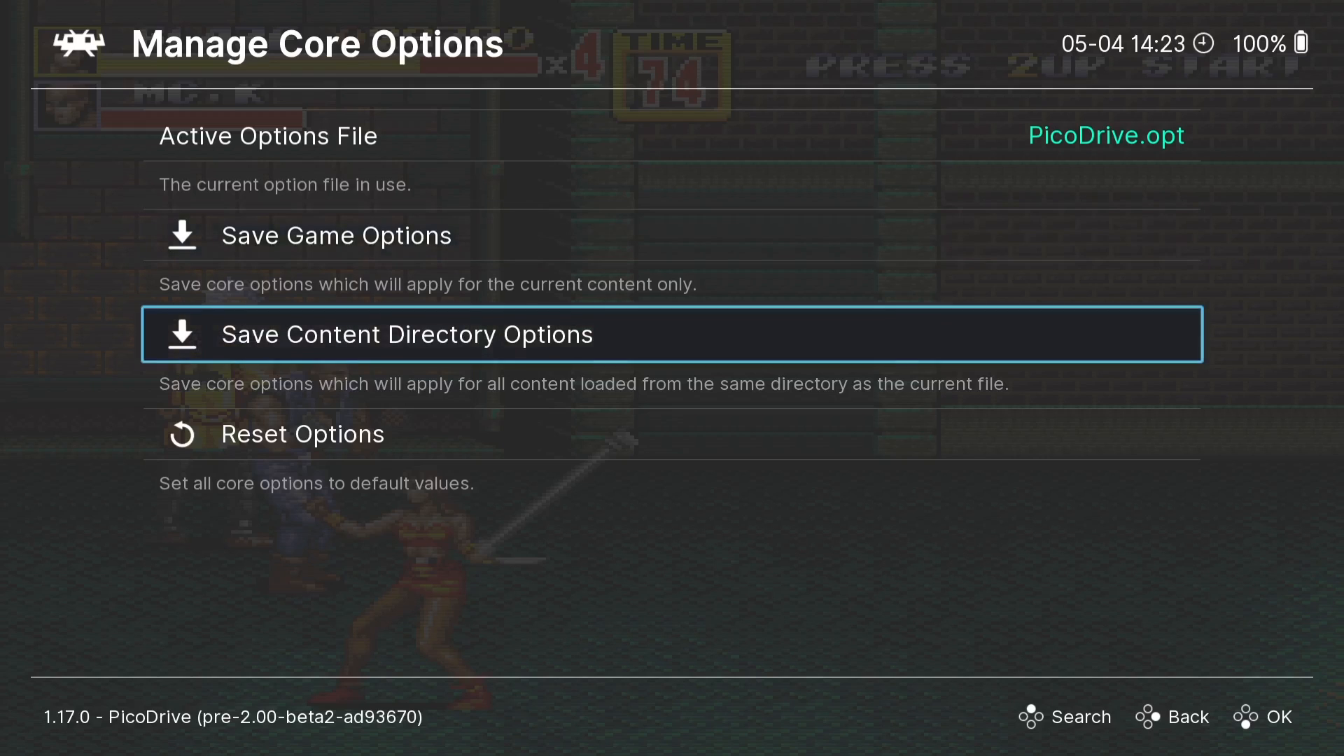
key(Return)
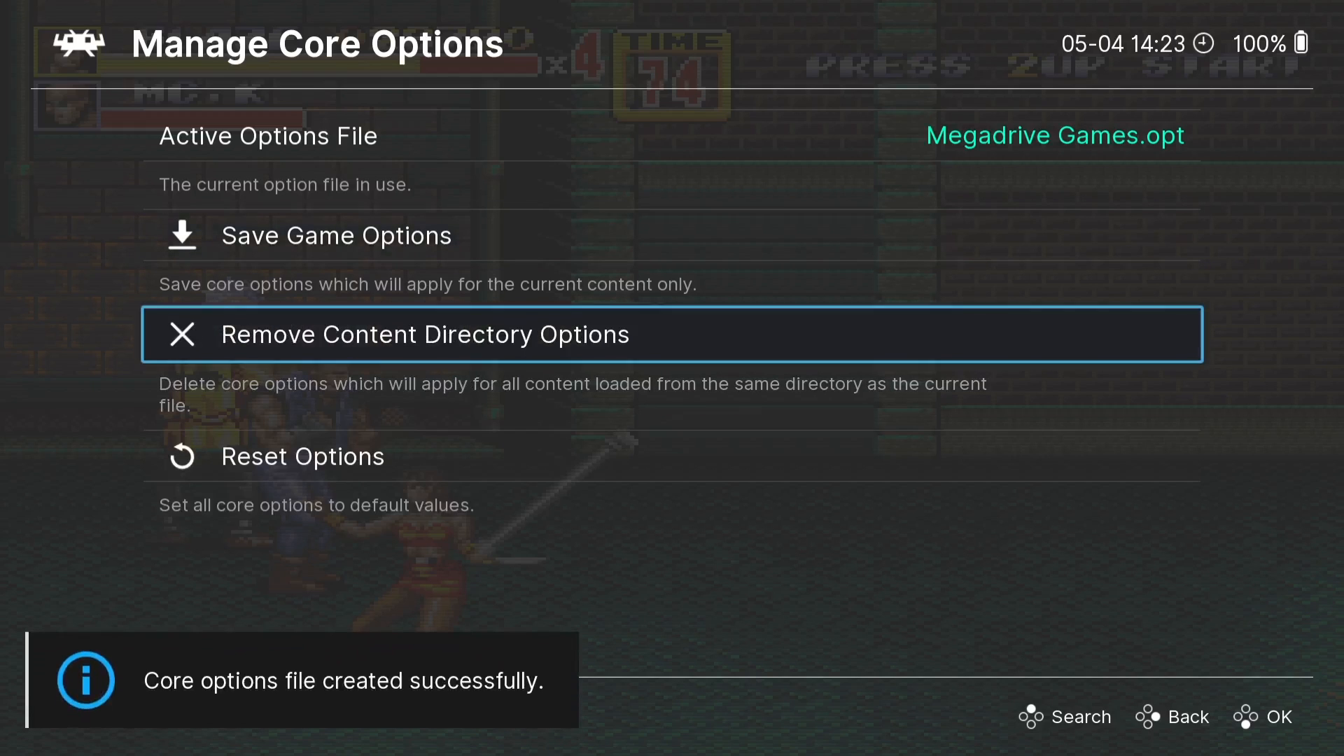
key(BackSpace)
key(BackSpace)
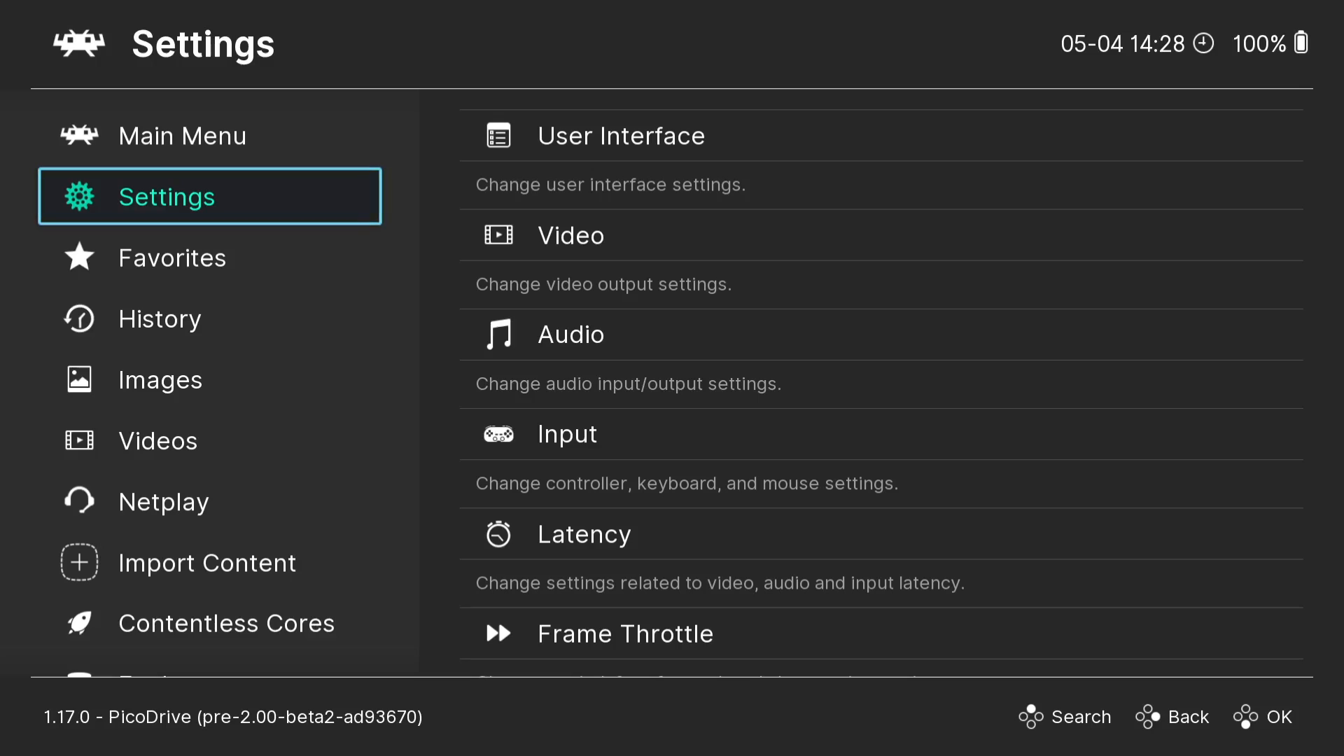
Set the video output driver from d3d11 to vulkan, then back out to the Quick Menu entry.
key(Right)
key(Return)
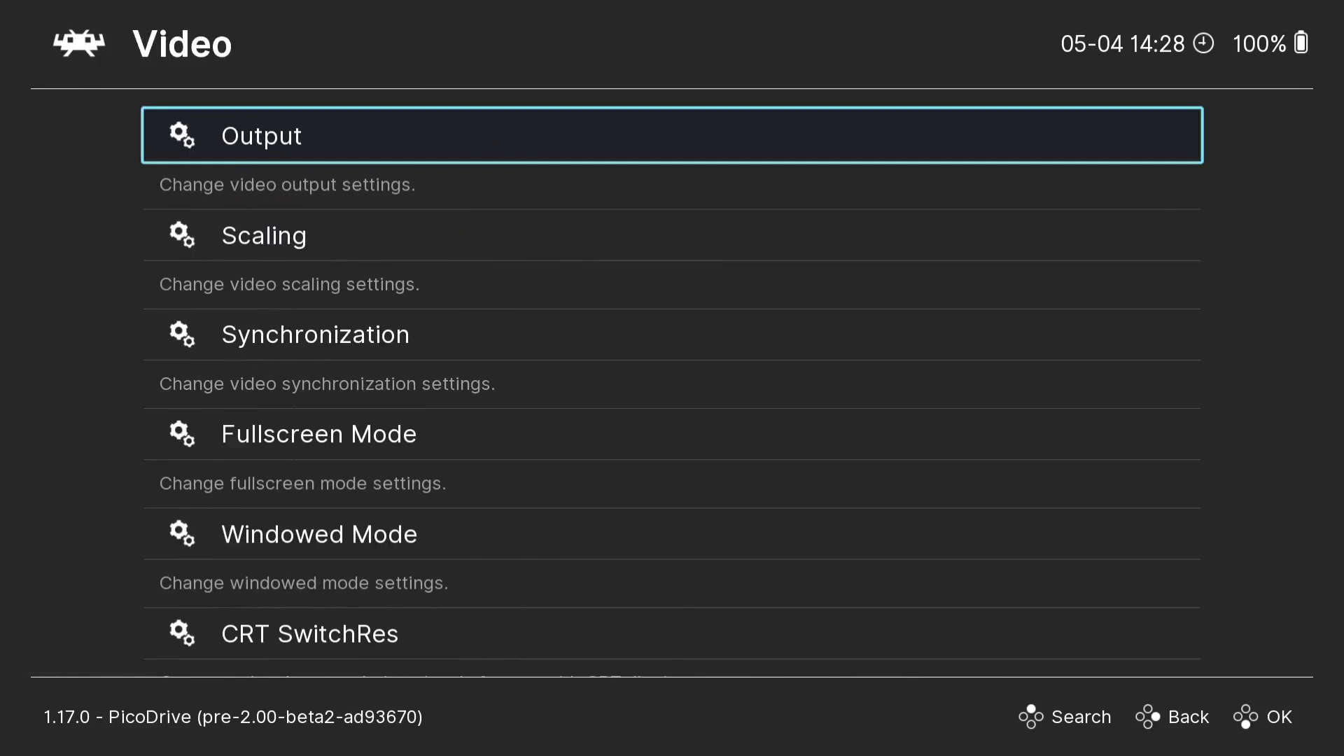
key(Return)
key(Return)
key(Up)
key(Up)
key(Up)
key(Up)
key(Up)
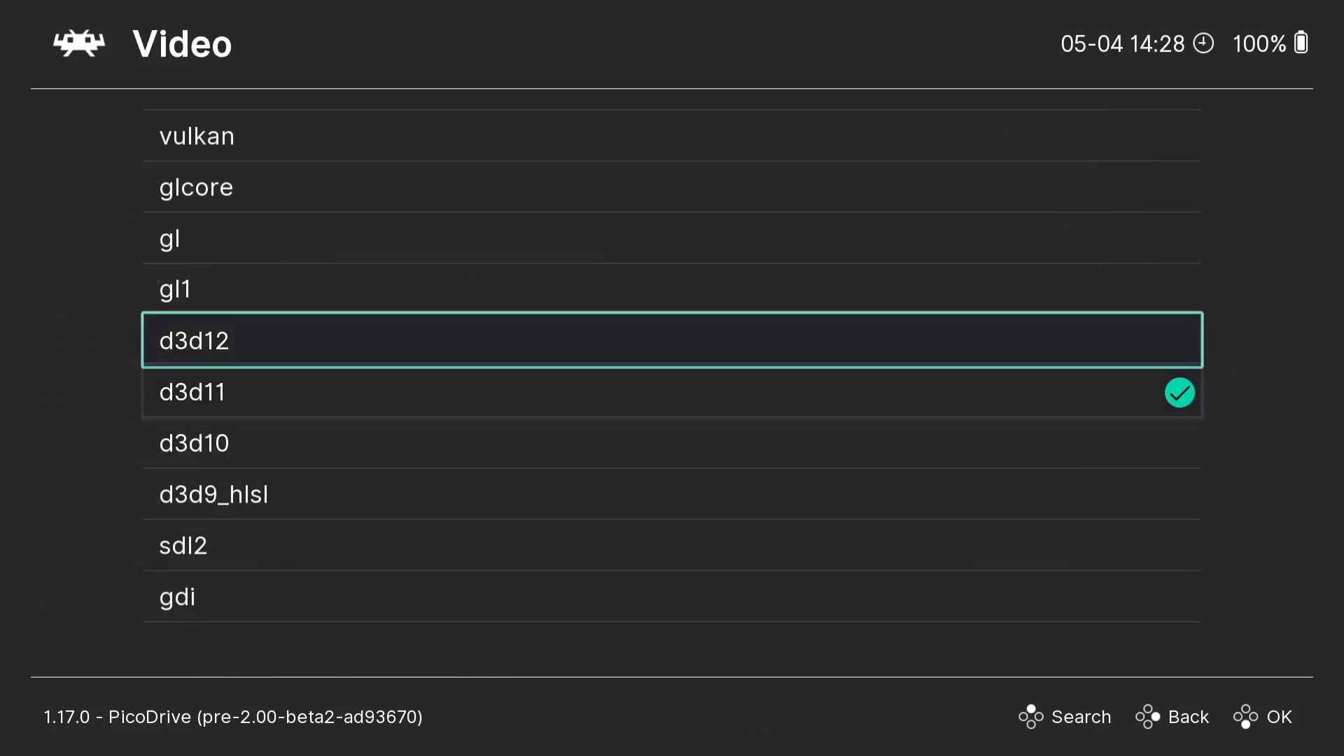
key(Return)
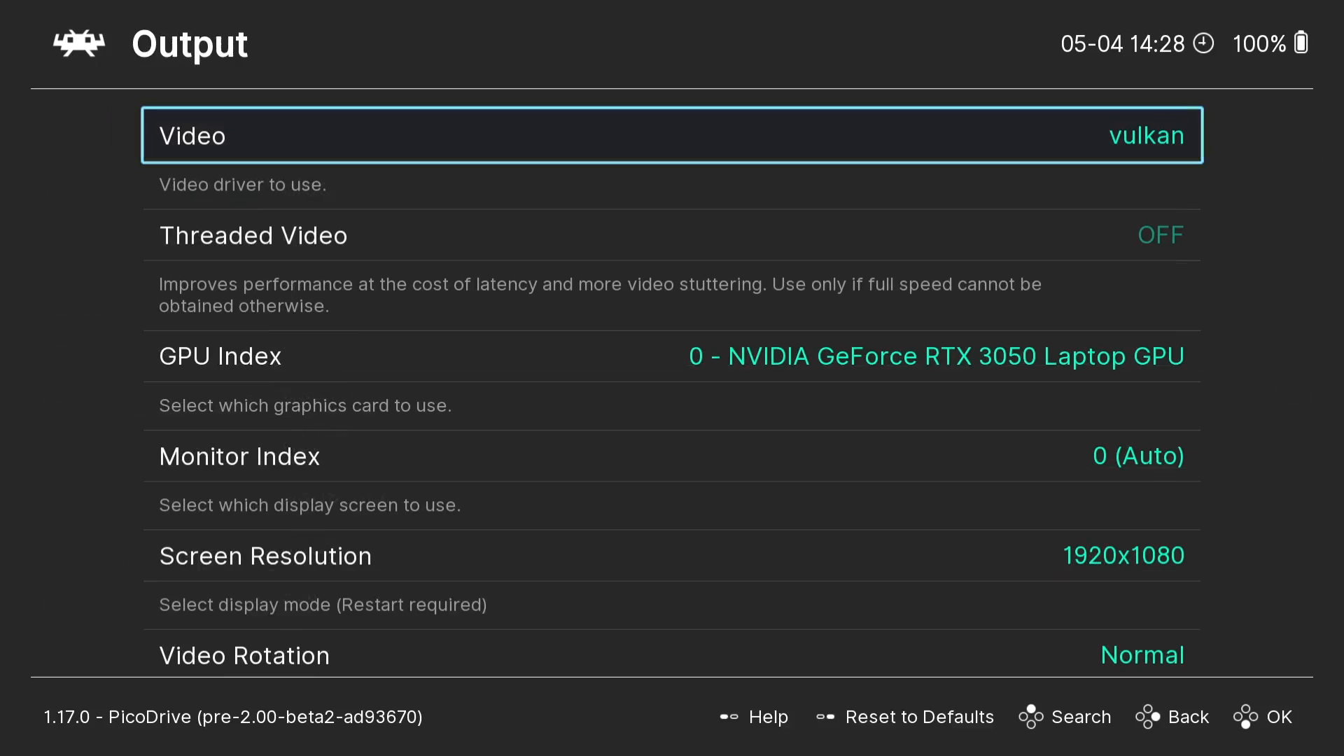
key(BackSpace)
key(BackSpace)
key(Left)
key(Up)
key(Right)
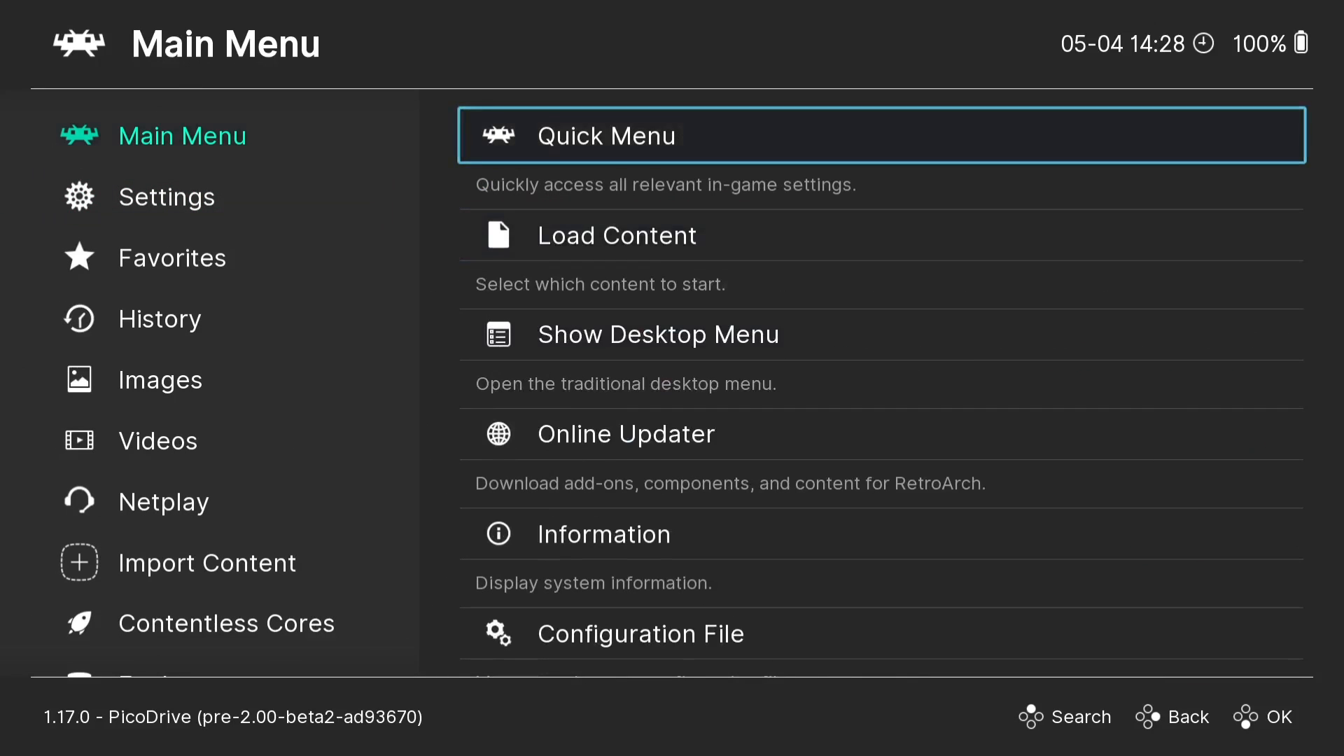
key(Left)
key(Right)
Turn video shaders on in the Quick Menu's Shaders page and start loading a preset.
key(Return)
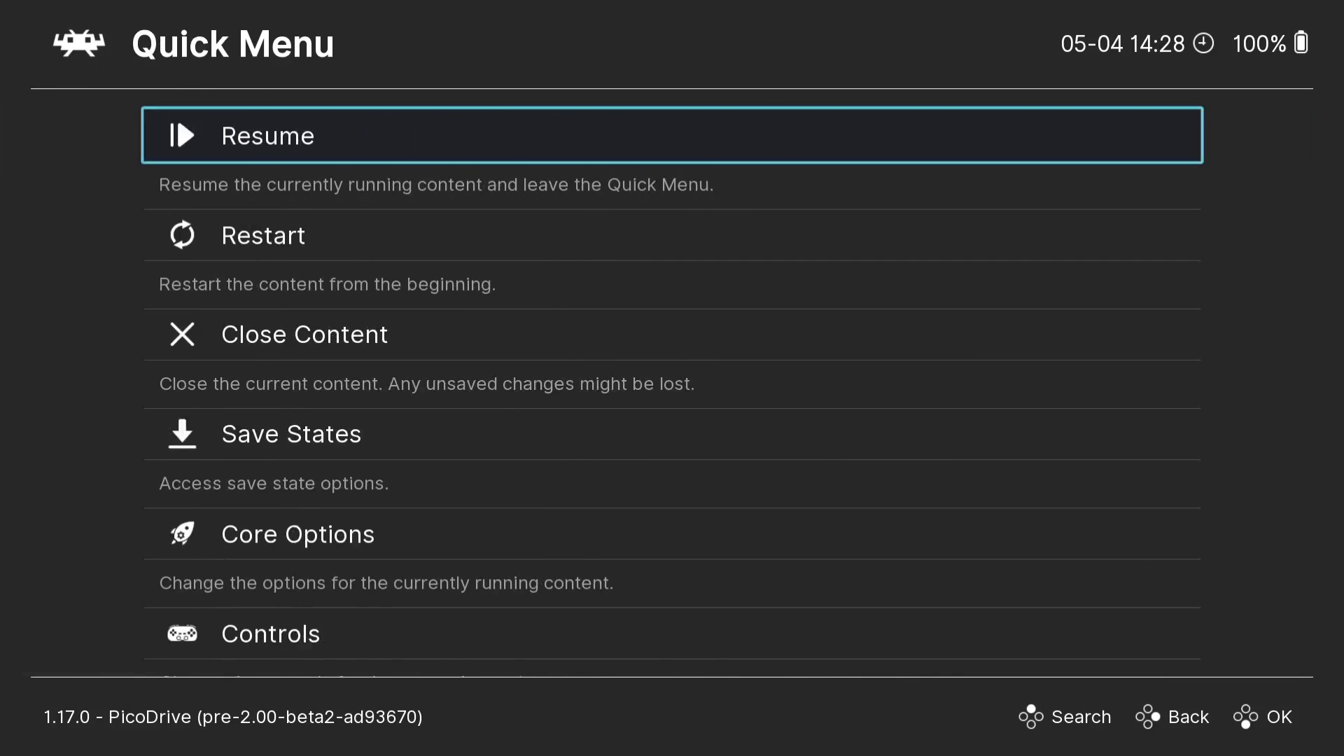
key(Up)
key(Up)
key(Return)
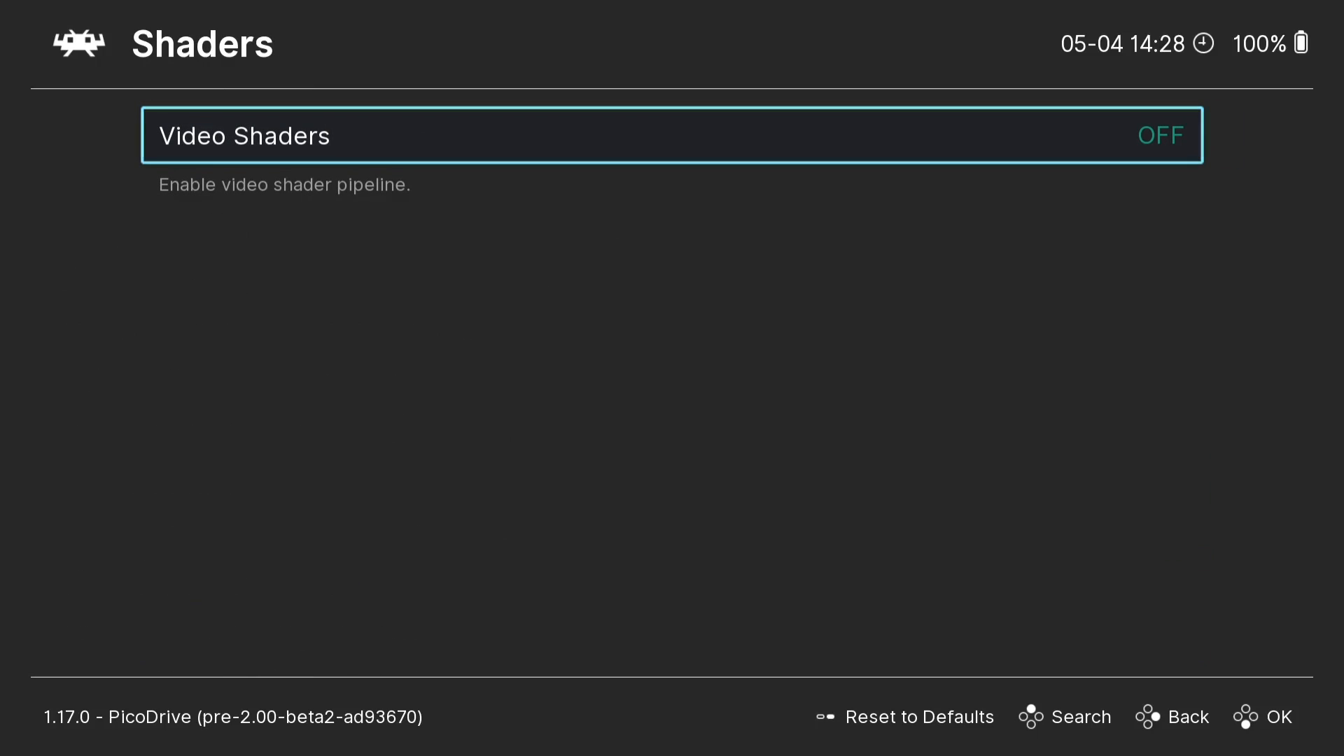
key(Right)
key(Down)
key(Down)
key(Return)
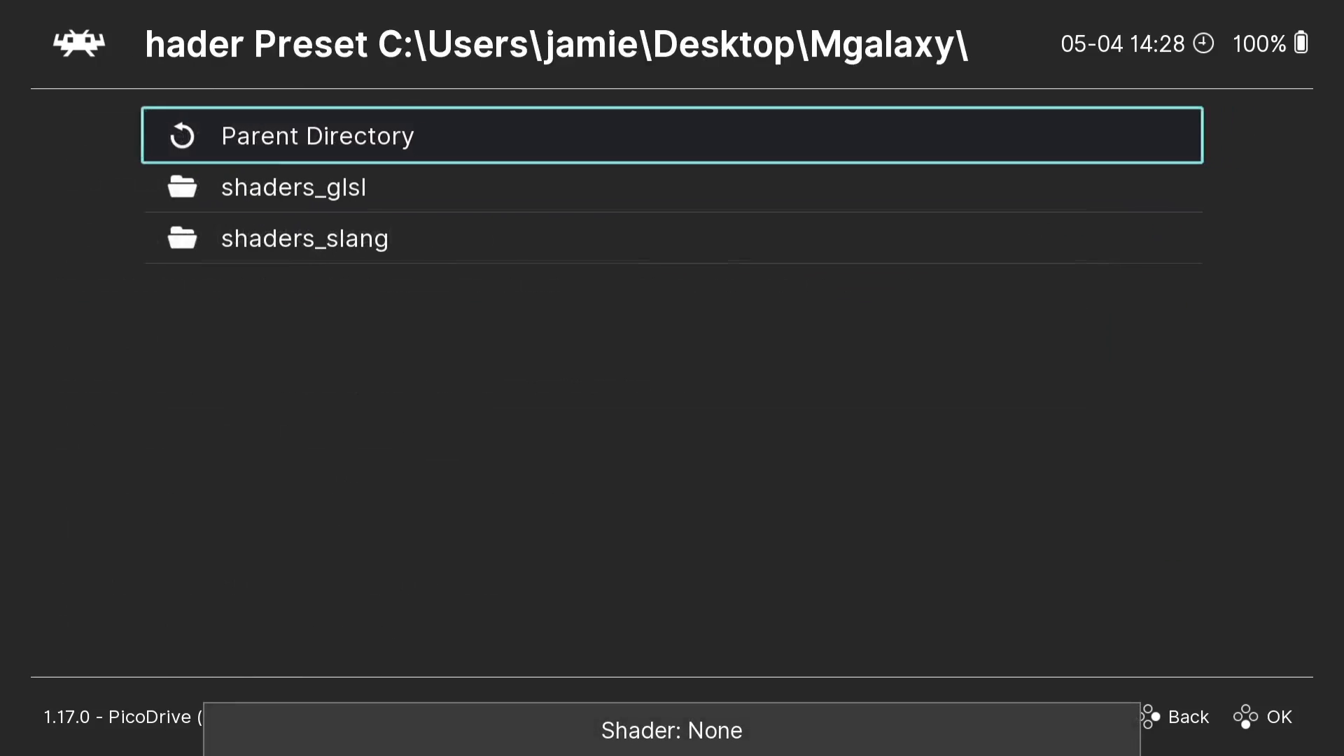
Load shaders_slang/film/technicolor.slangp and return to the running game's quick menu.
key(Down)
key(Down)
key(Return)
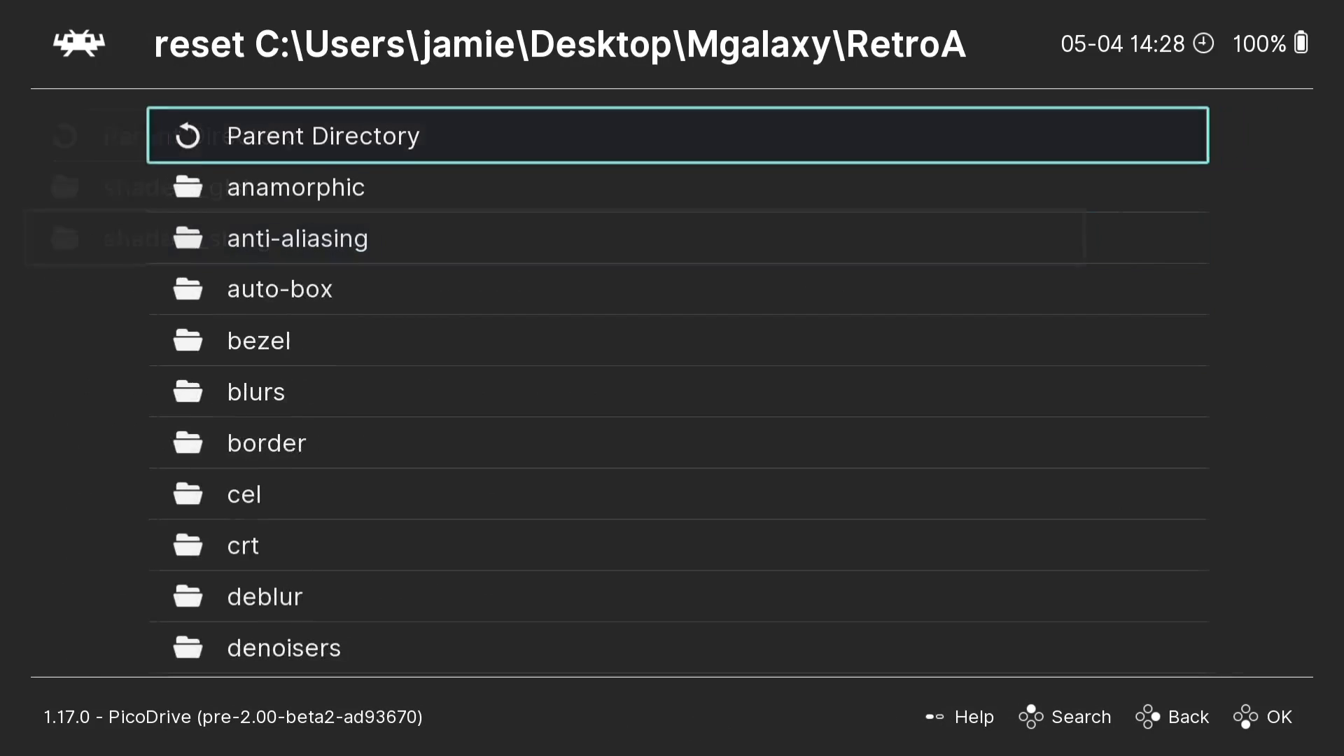
key(Down)
key(Down)
key(Down)
key(Down)
key(Down)
key(Down)
key(Down)
key(Down)
key(Down)
key(Down)
key(Down)
key(Down)
key(Down)
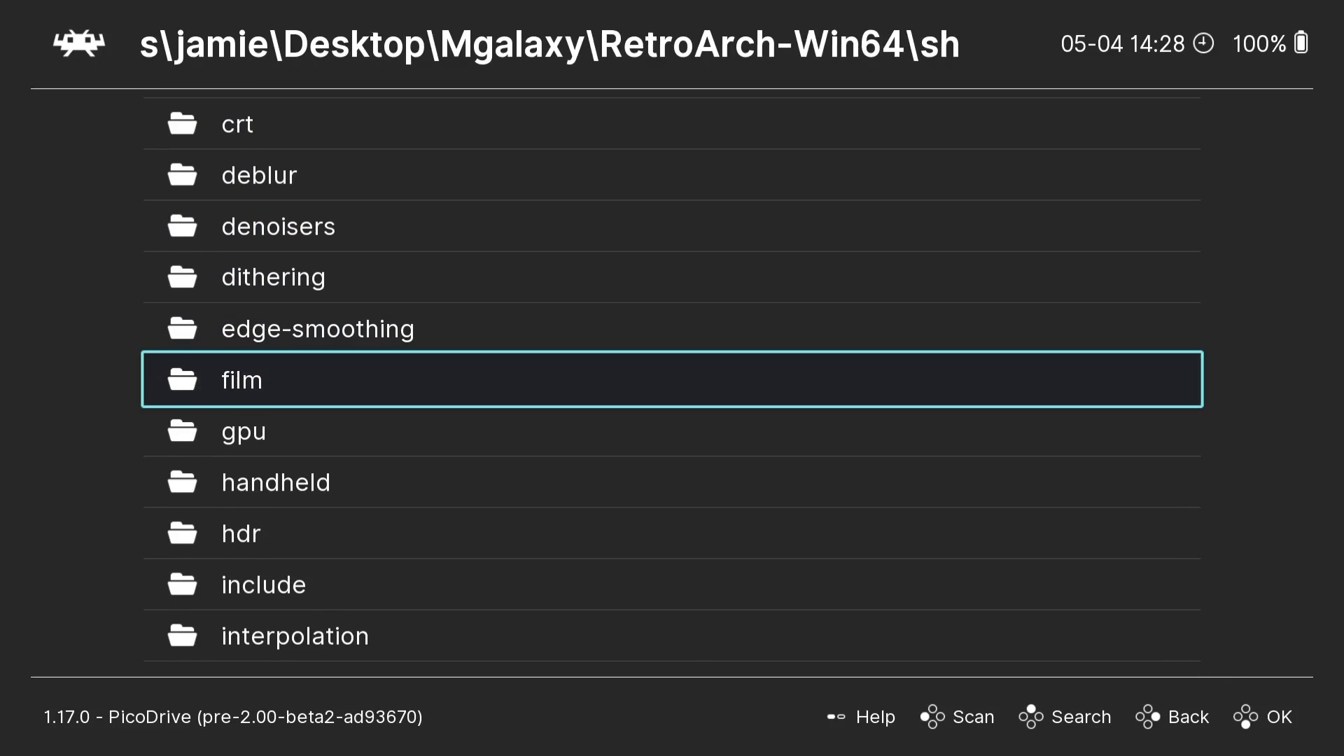
key(Return)
key(Down)
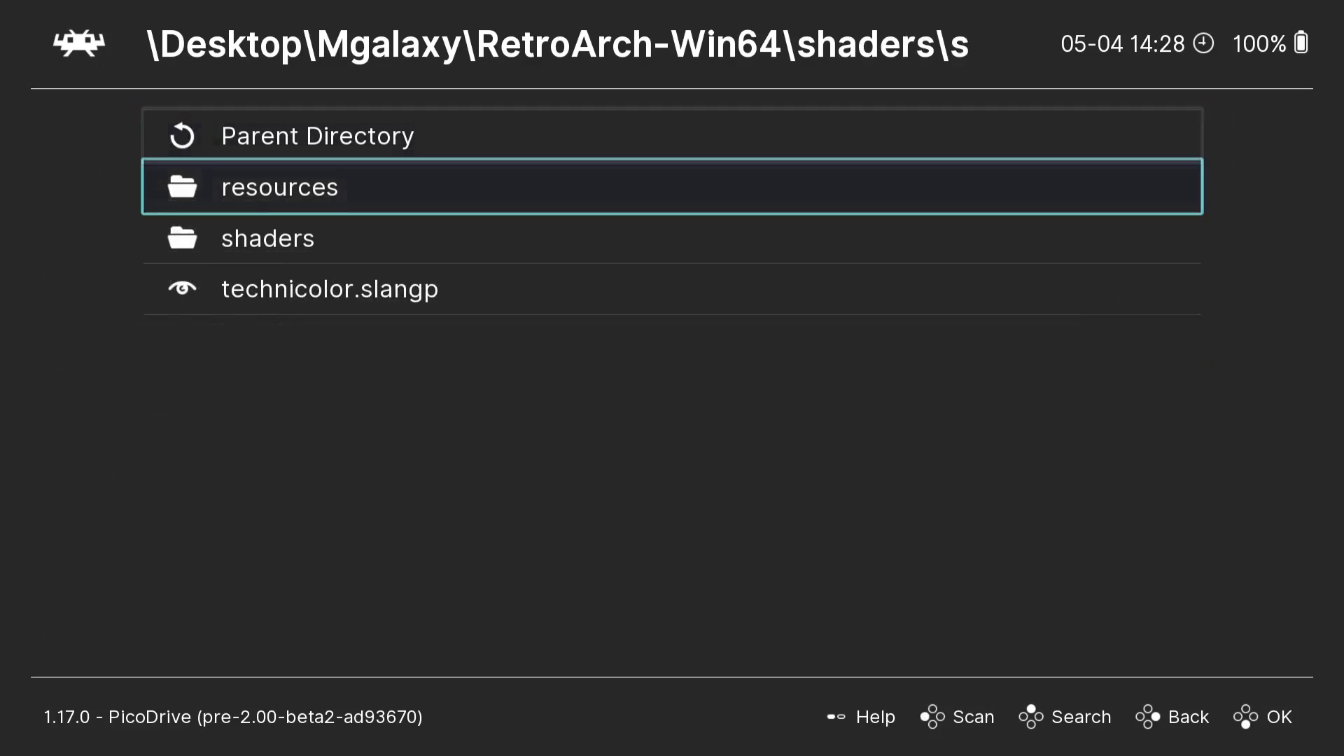
key(Down)
key(Down)
key(Return)
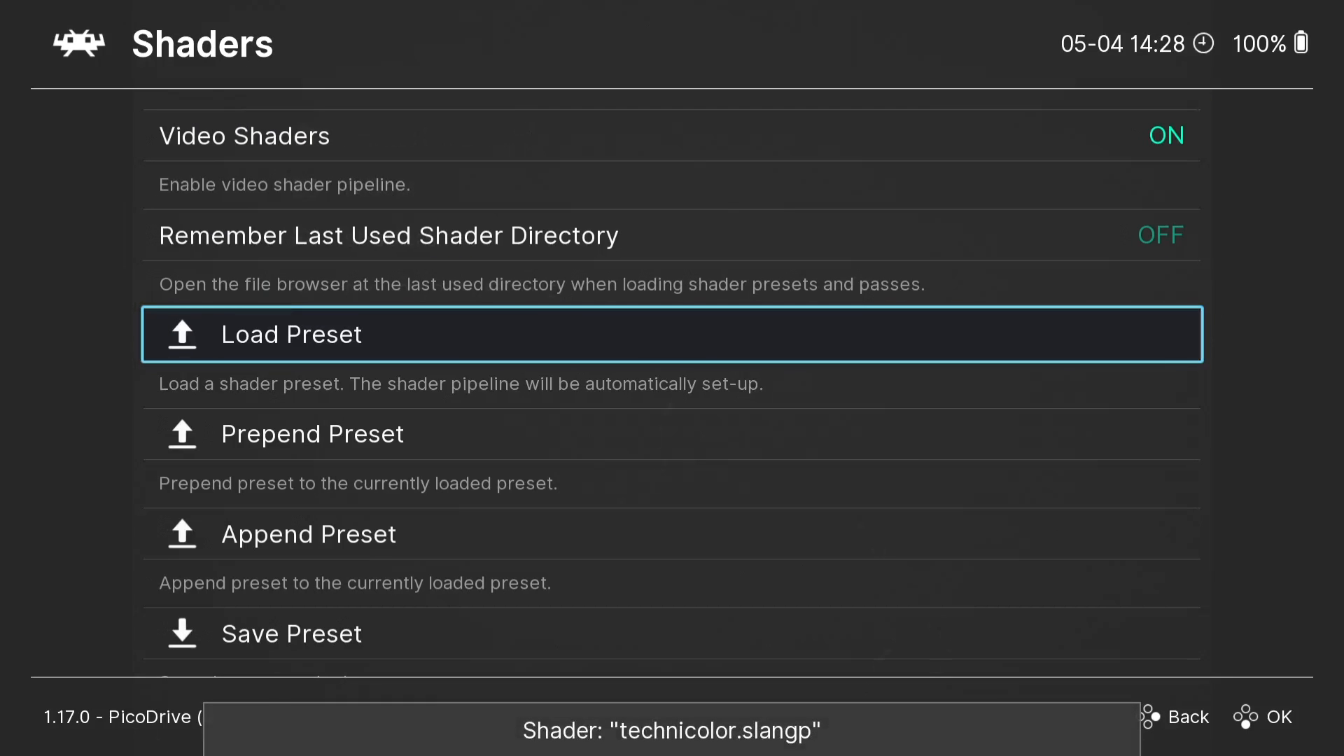
key(BackSpace)
key(BackSpace)
key(Left)
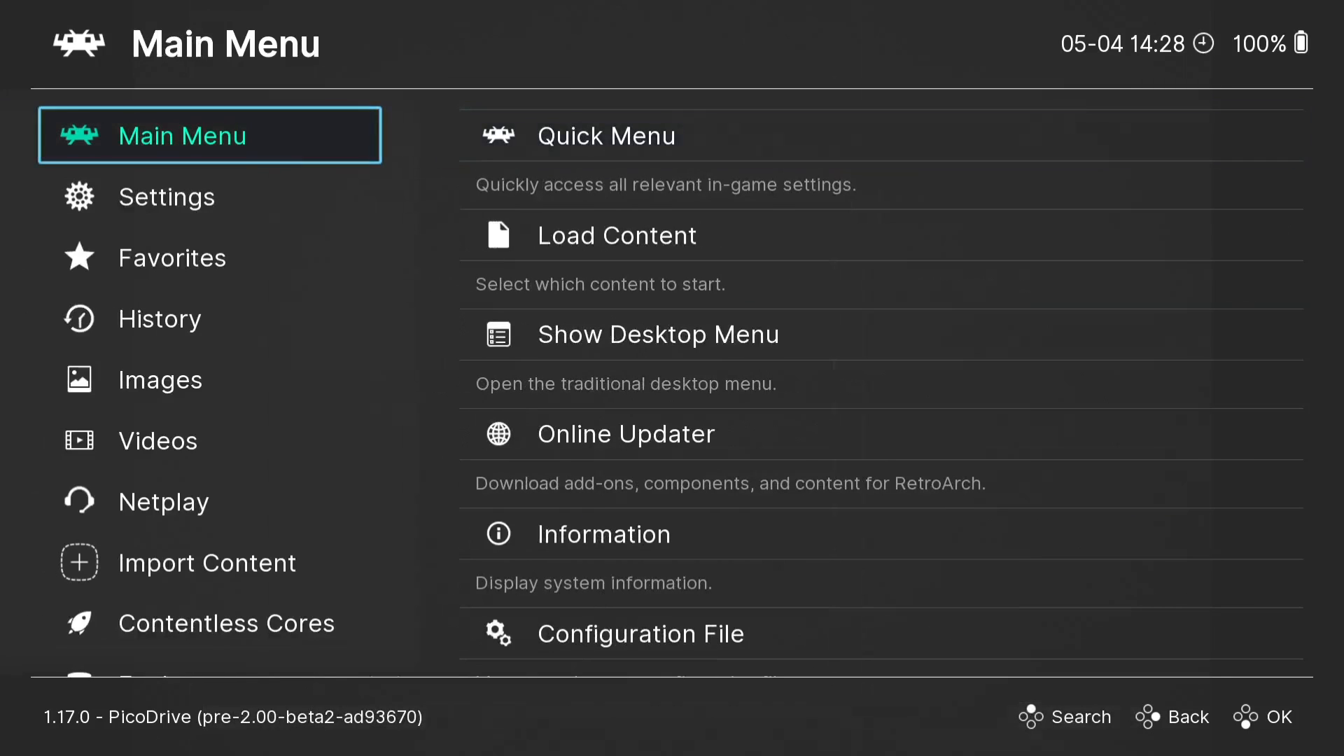
key(Right)
key(Return)
key(Return)
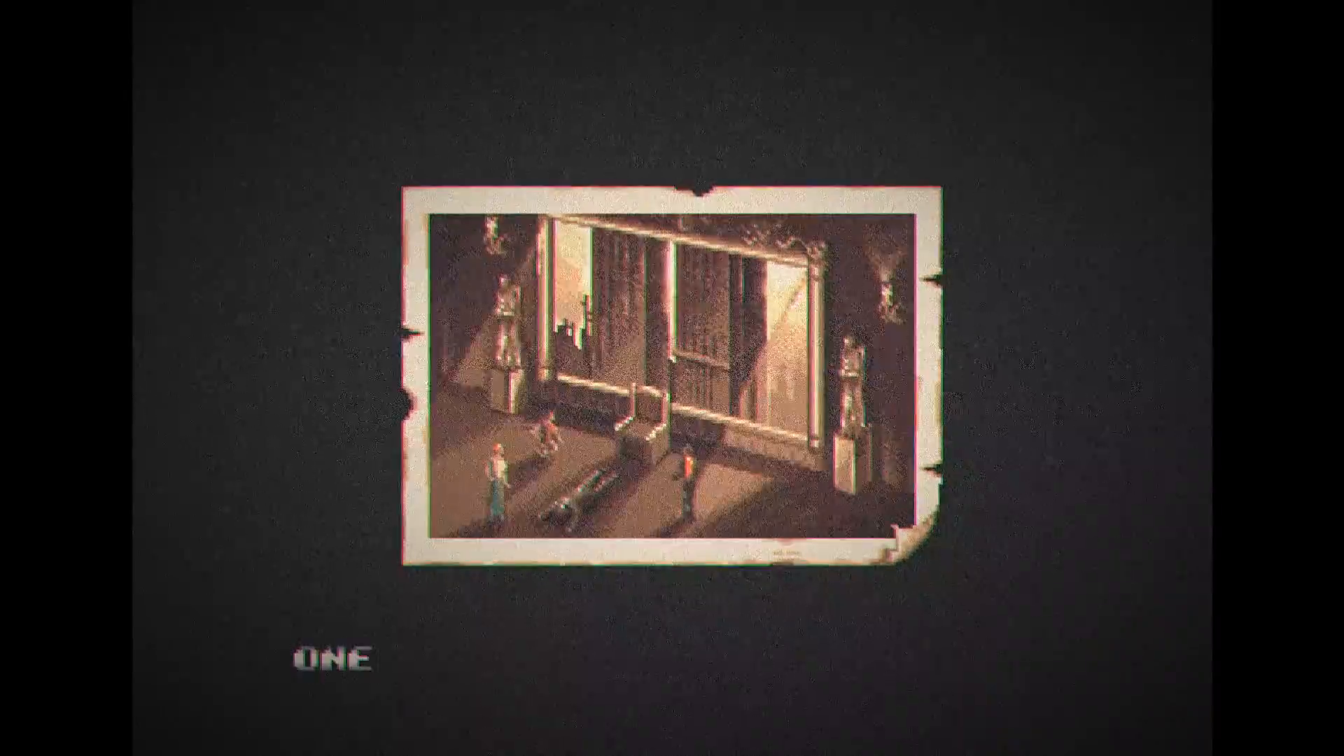
Start a 1 Player Streets of Rage 2 game as Axel, attack the Galsia enemies, then pause.
key(Return)
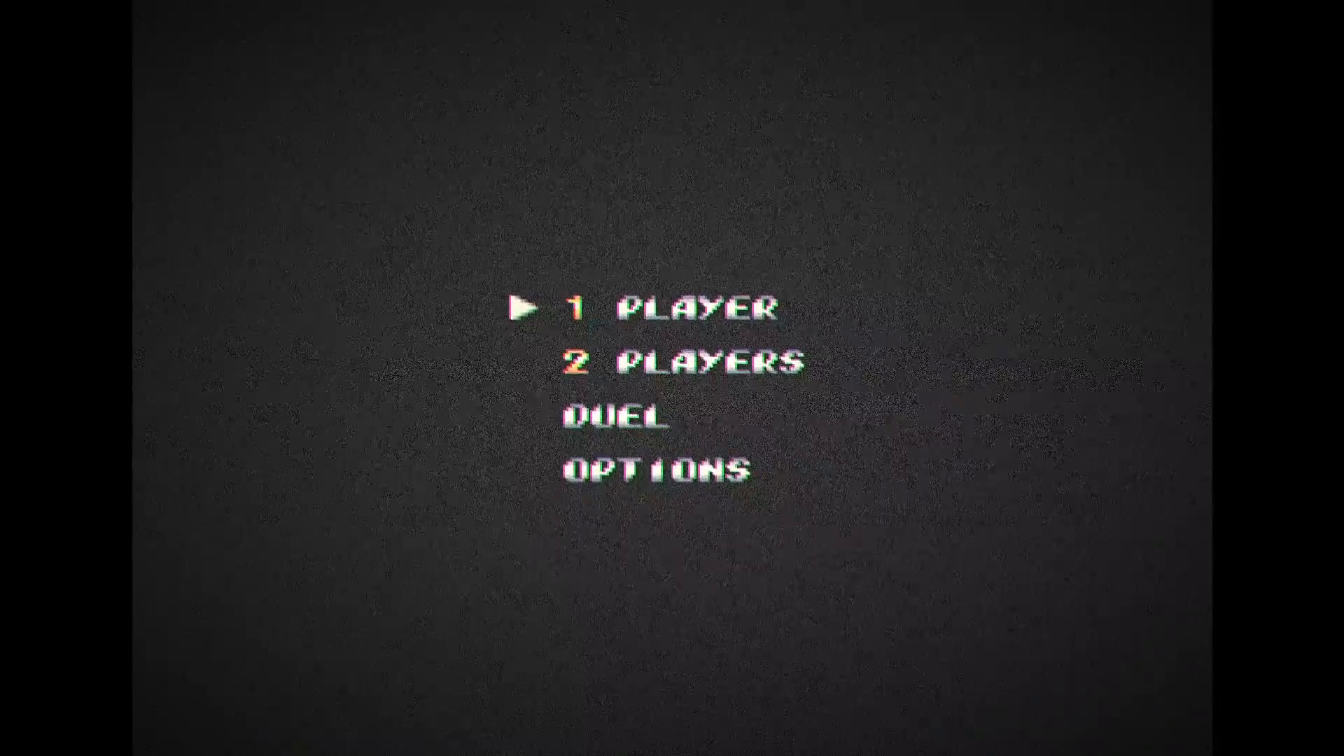
key(Return)
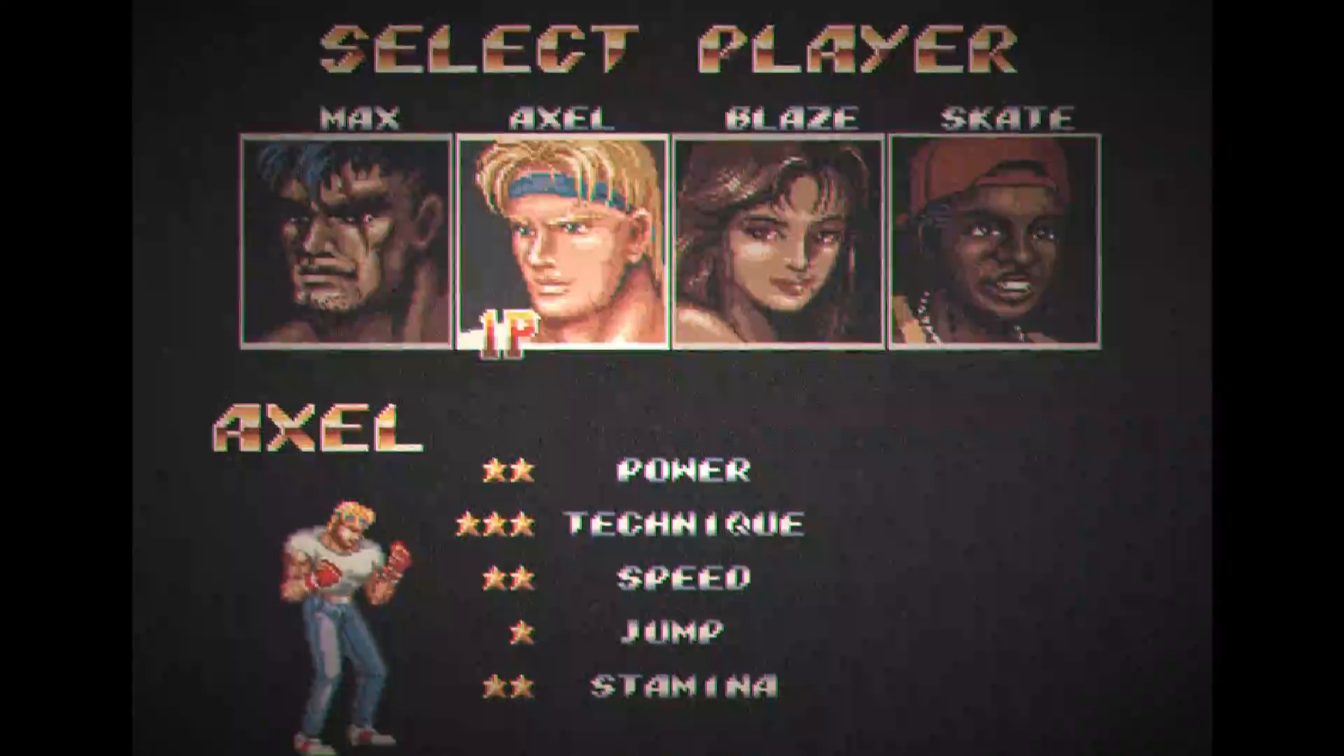
key(Return)
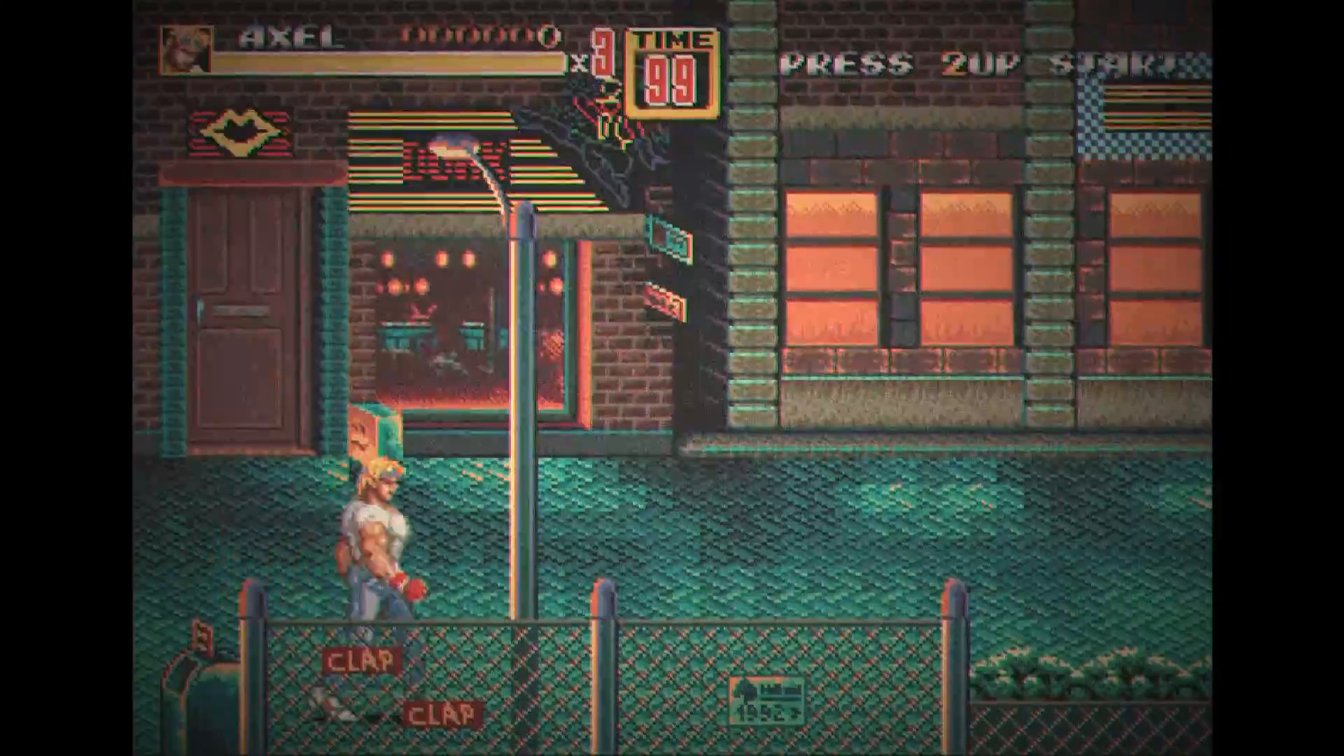
key(Right)
key(c)
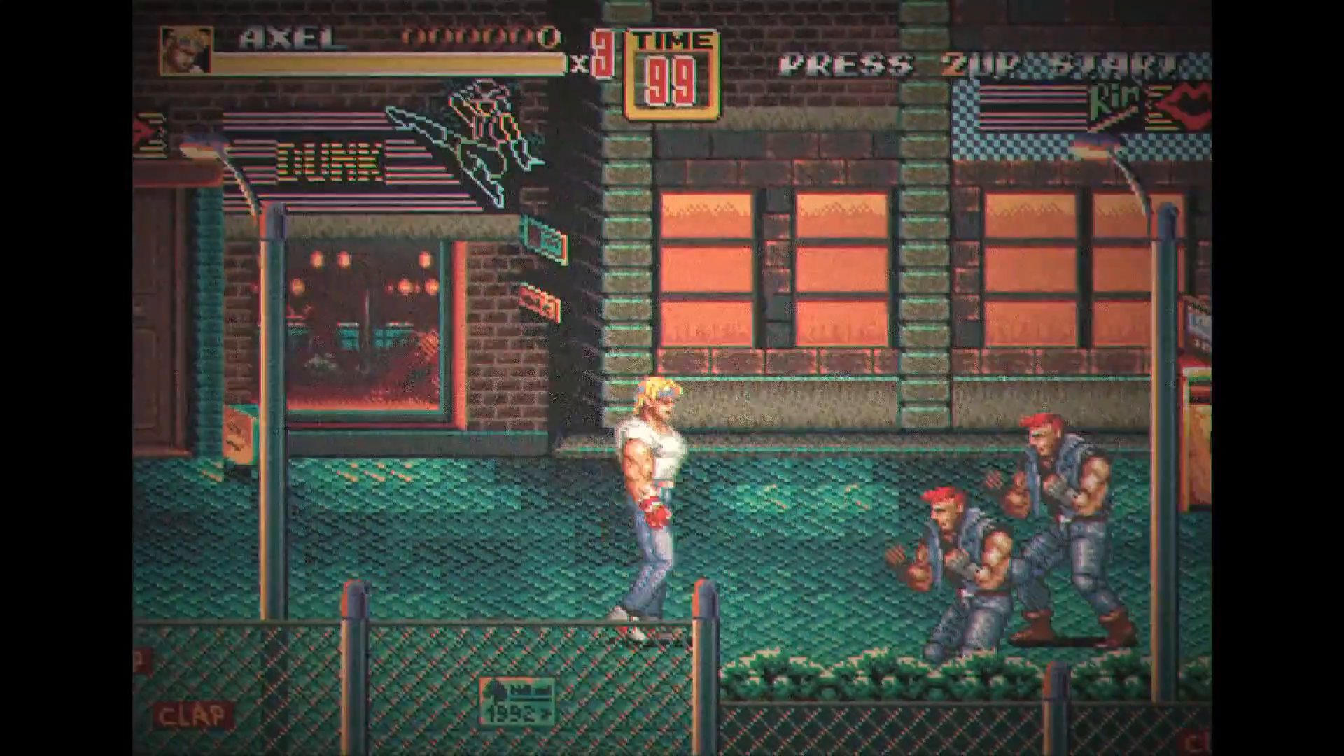
key(Right)
key(Down)
key(b)
key(b)
key(b)
key(b)
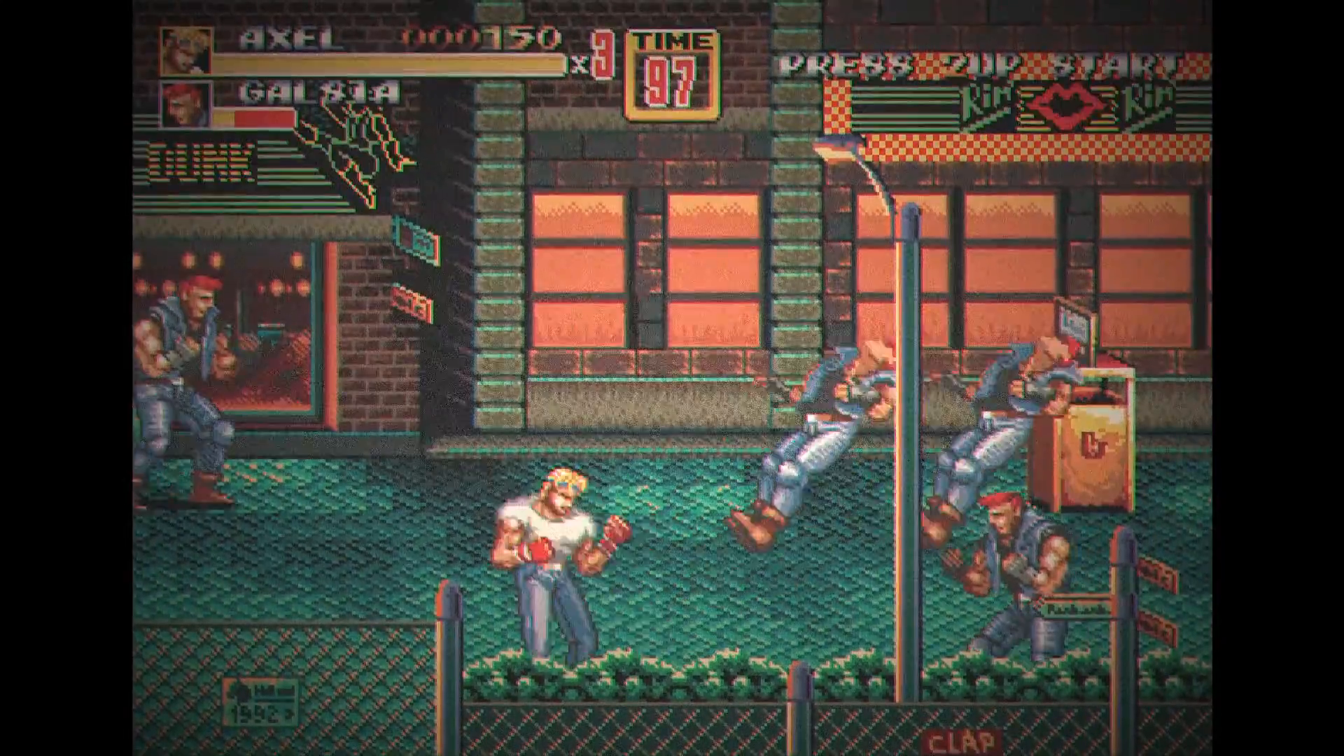
key(Right)
key(F1)
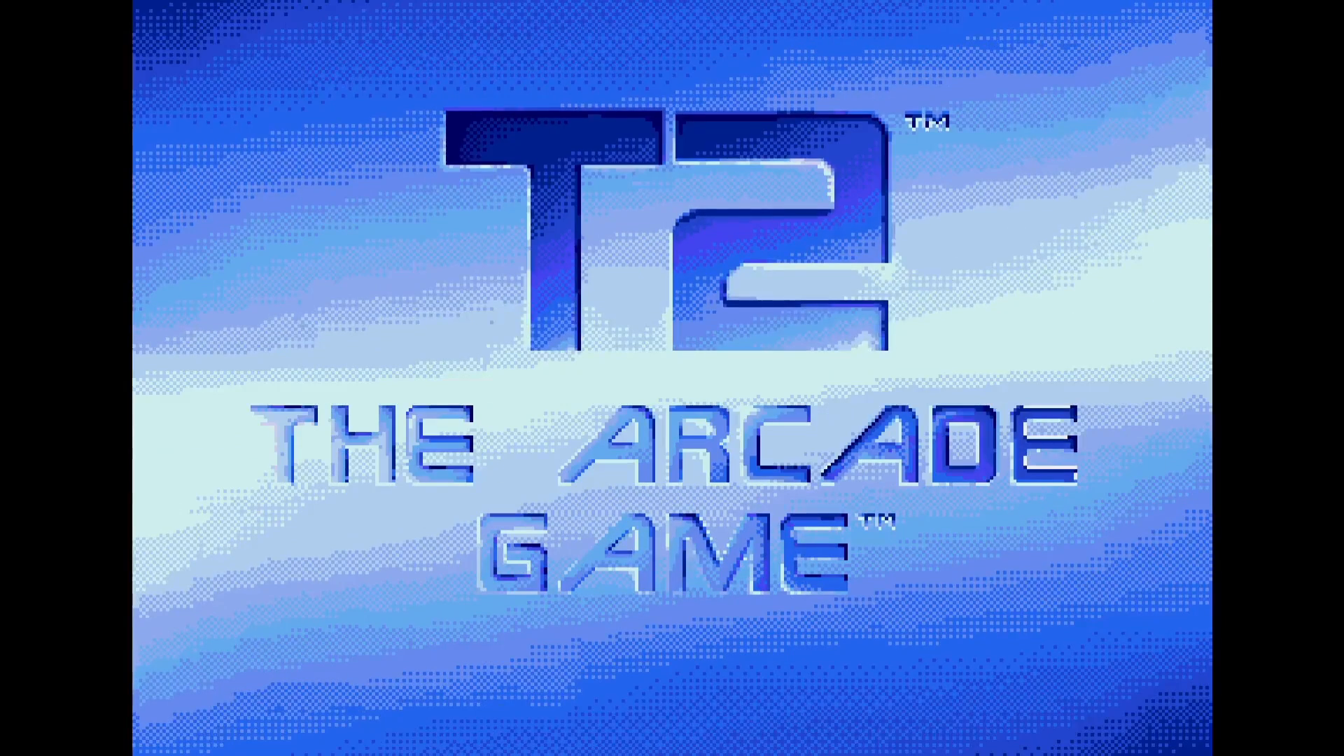
Start a game from the T2: The Arcade Game title screen.
key(Return)
key(Return)
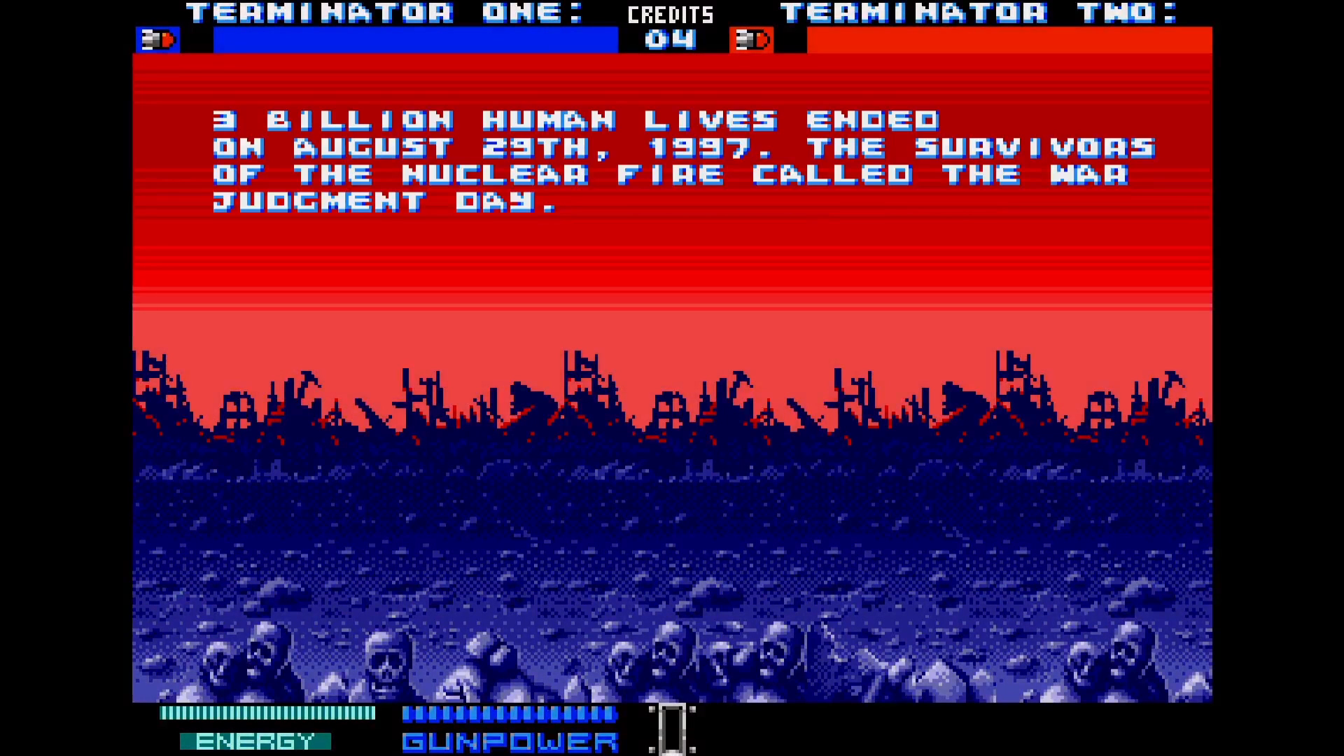
Pause T2 and open the Quick Menu's Shaders > Load Preset browser.
key(F1)
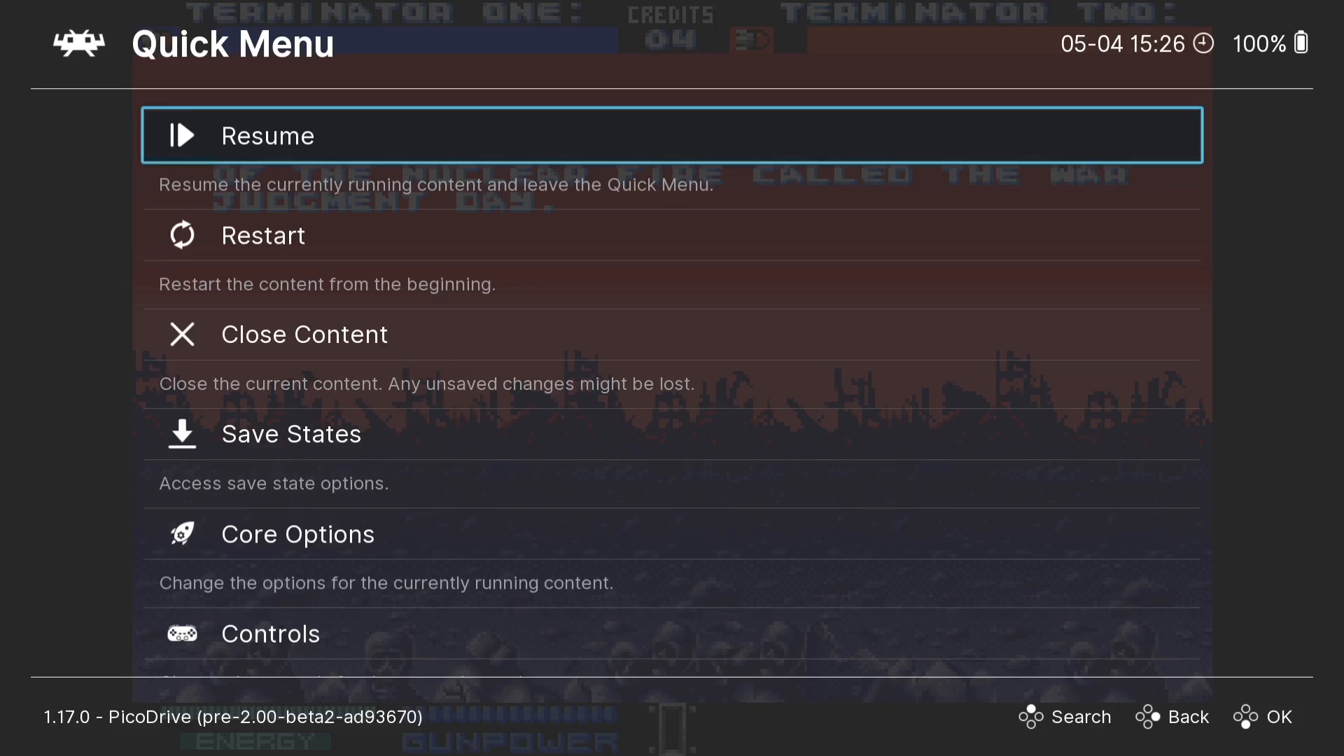
key(BackSpace)
key(Return)
key(Up)
key(Up)
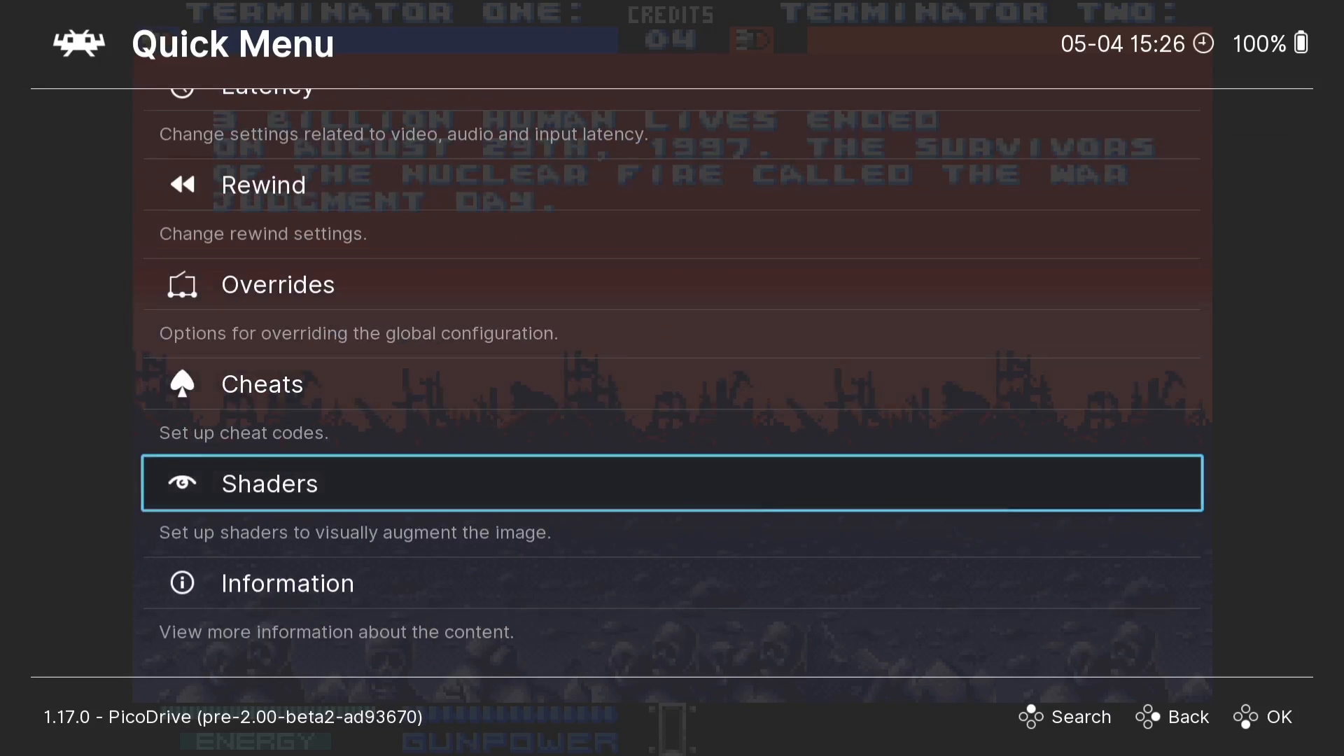
key(Return)
key(Down)
key(Down)
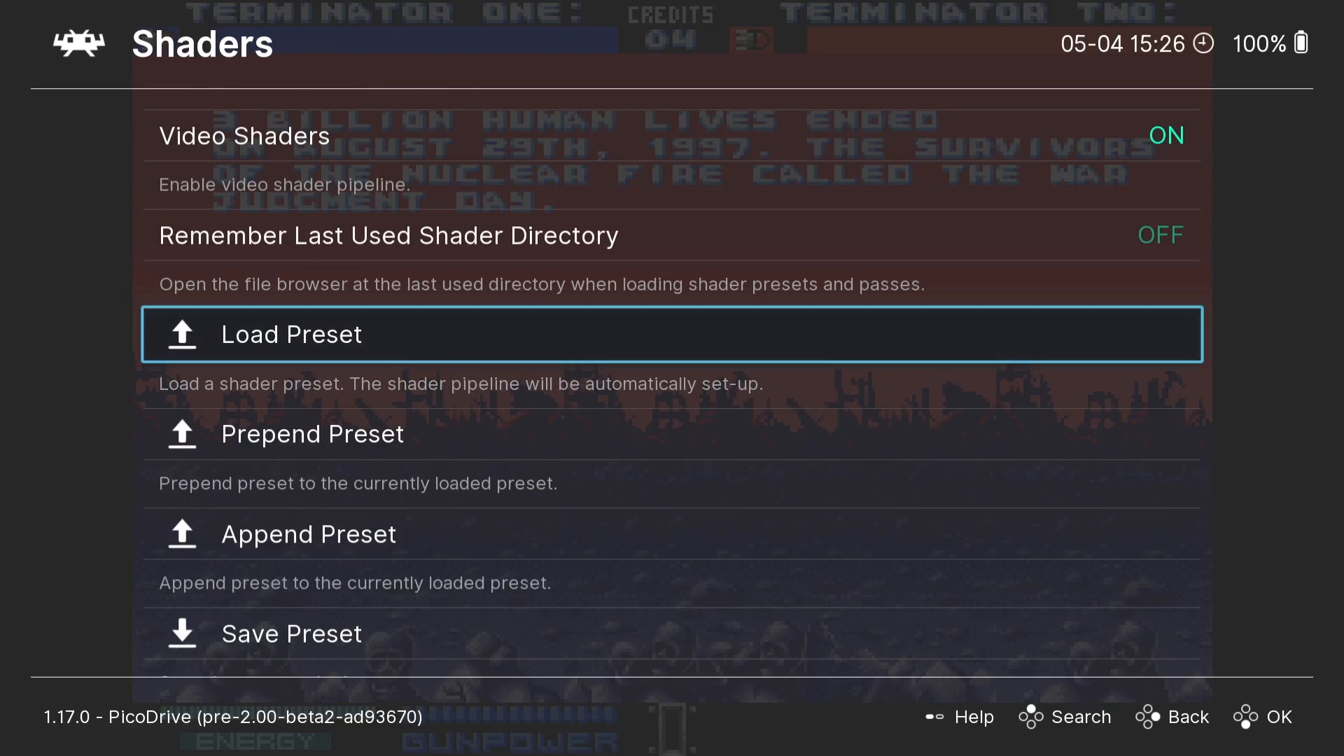
key(Return)
Load shaders_slang/crt/crt-consumer.slangp, then back out and resume T2.
key(Down)
key(Down)
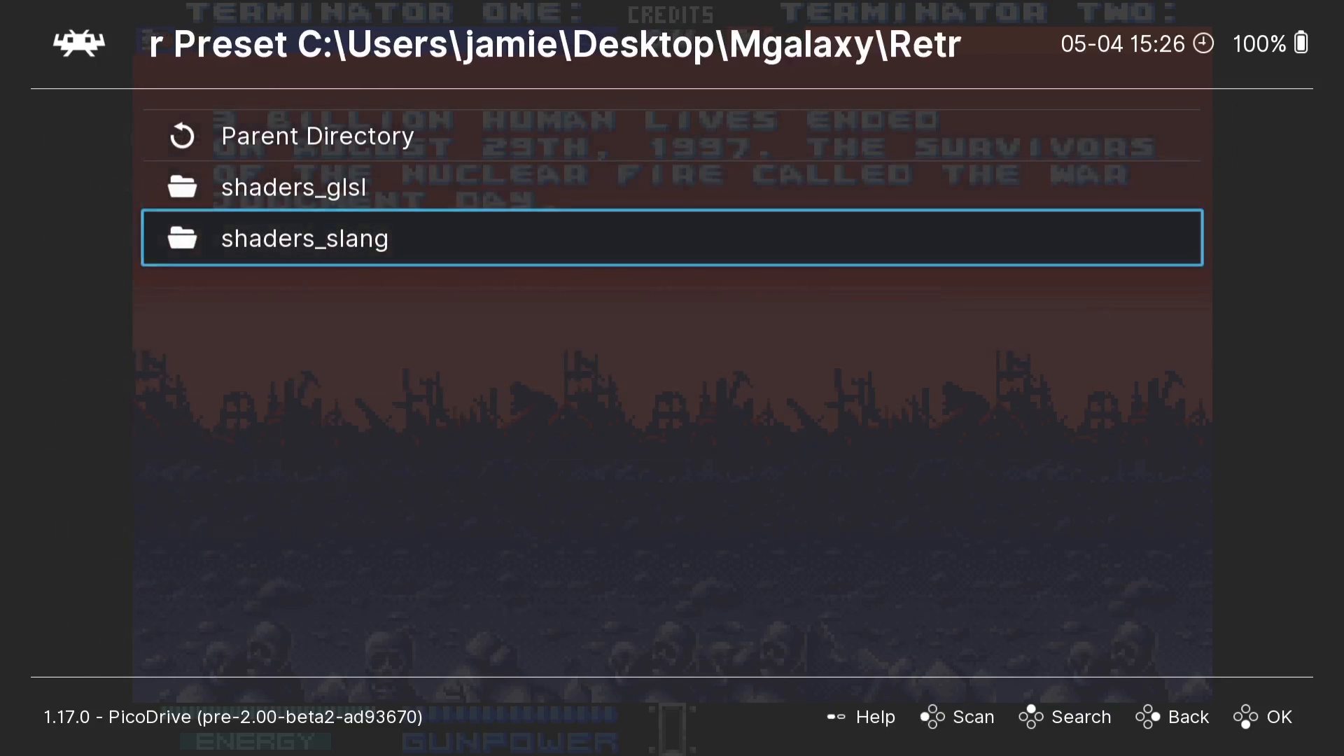
key(Return)
key(Down)
key(Down)
key(Down)
key(Down)
key(Down)
key(Down)
key(Down)
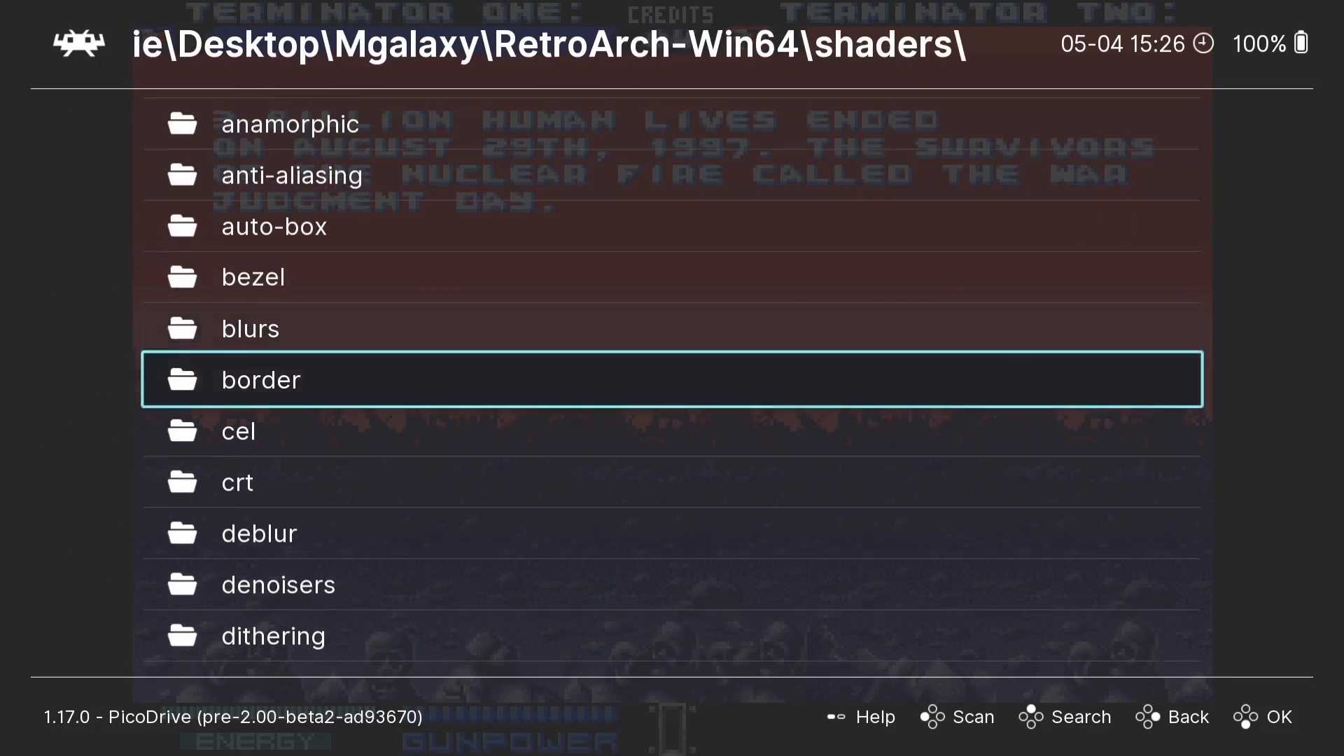
key(Down)
key(Return)
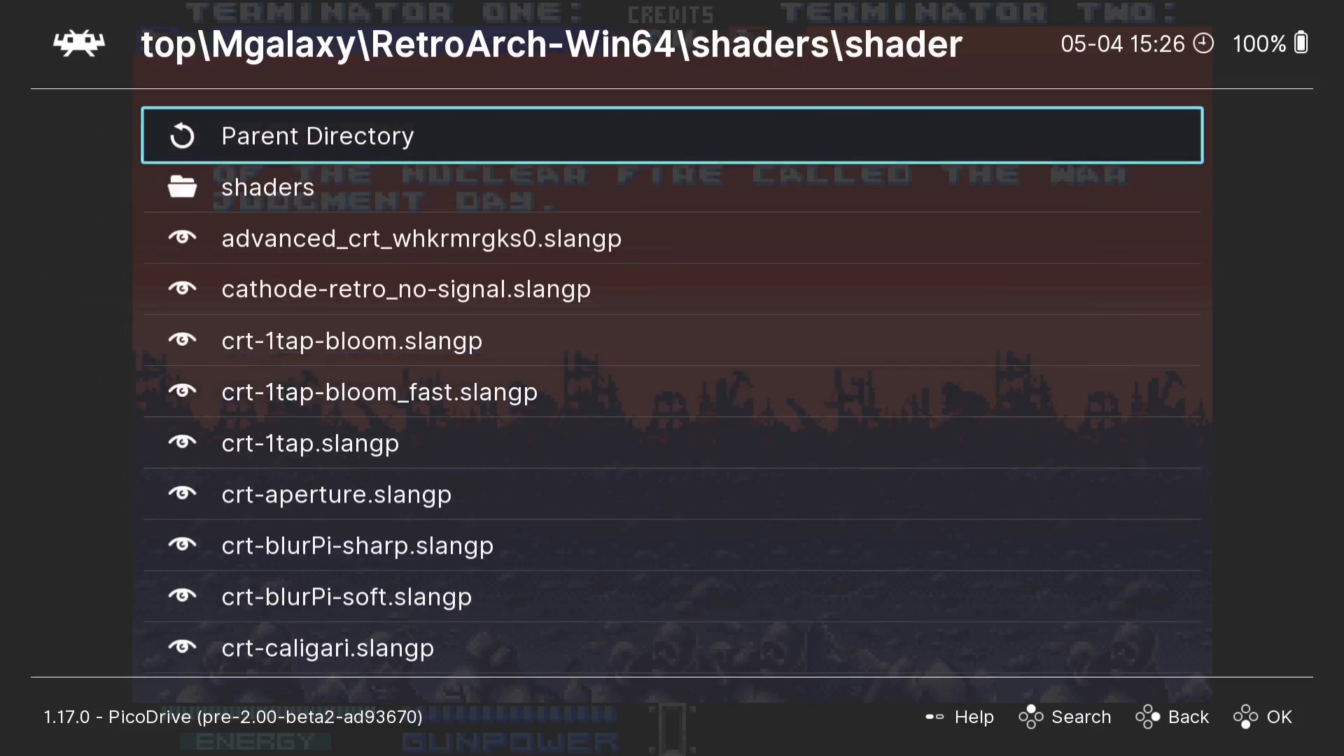
key(Down)
key(Down)
key(Down)
key(Down)
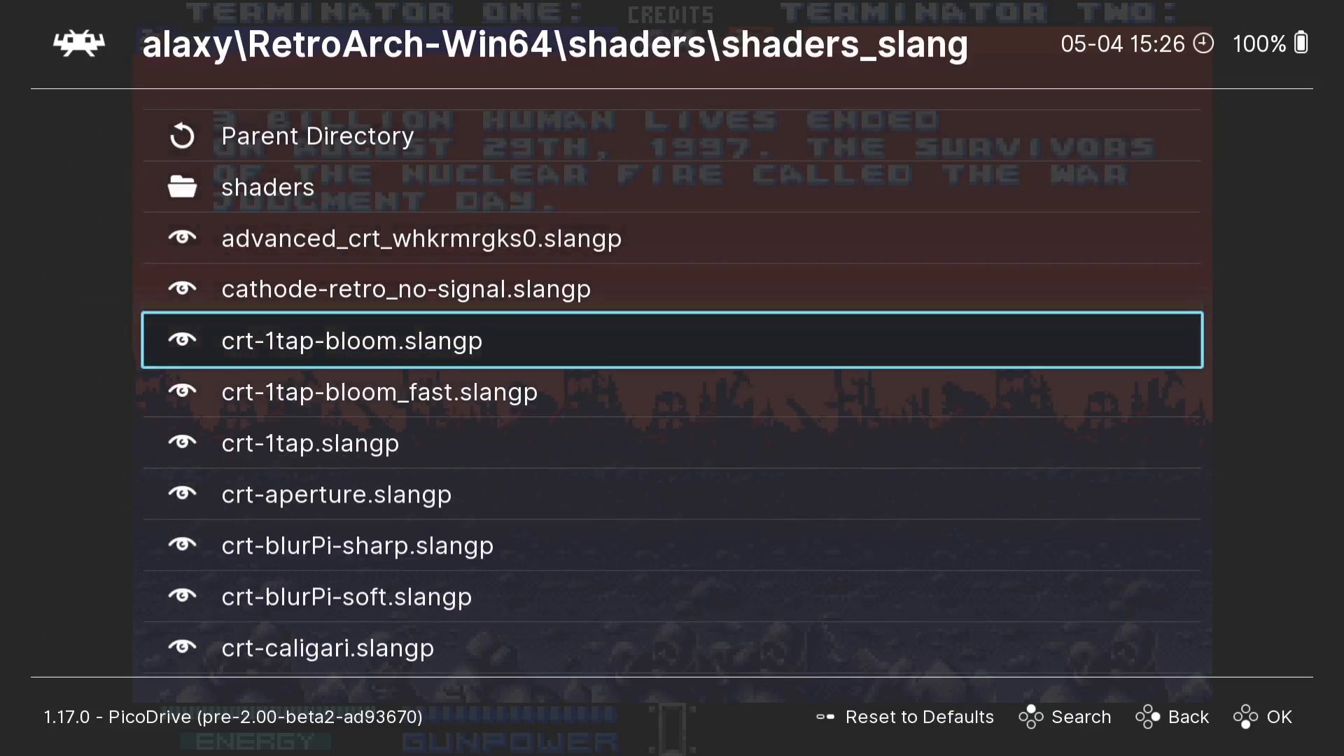
key(Down)
key(Down)
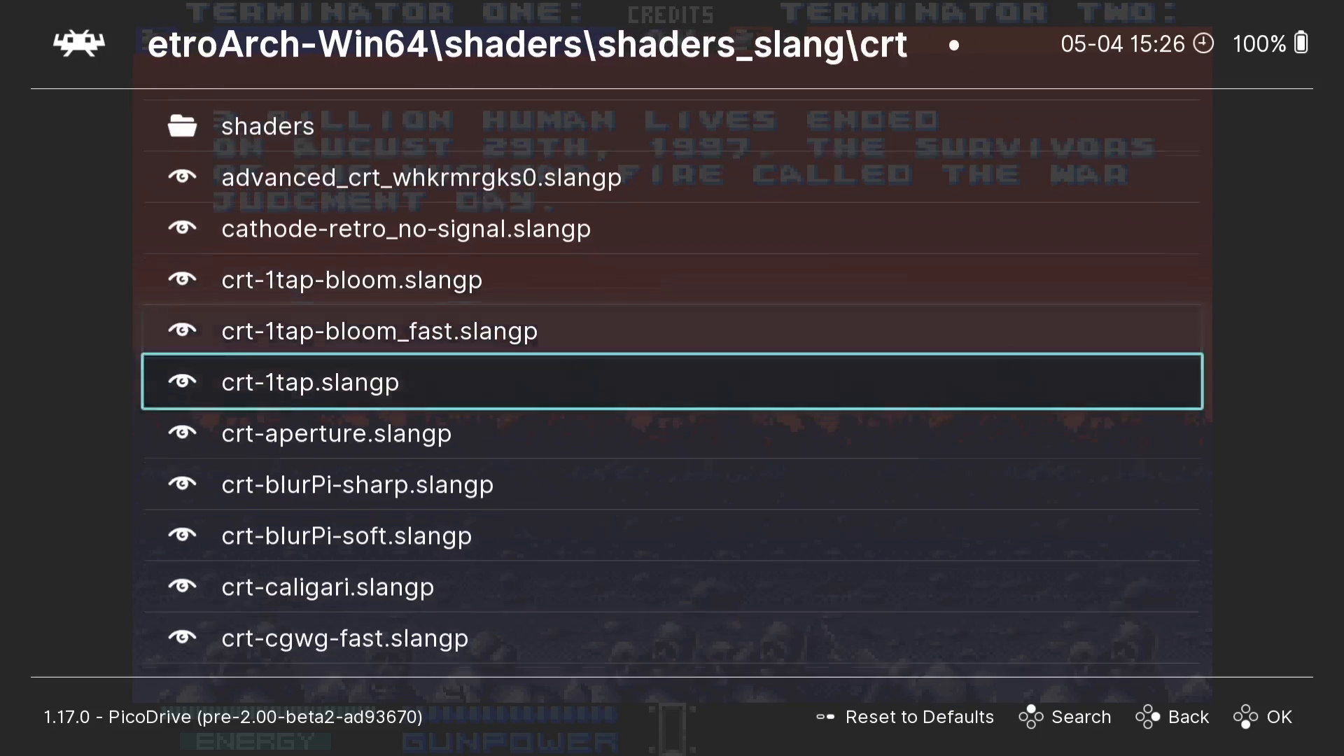
key(Down)
key(Down)
key(Down)
key(Down)
key(Down)
key(Down)
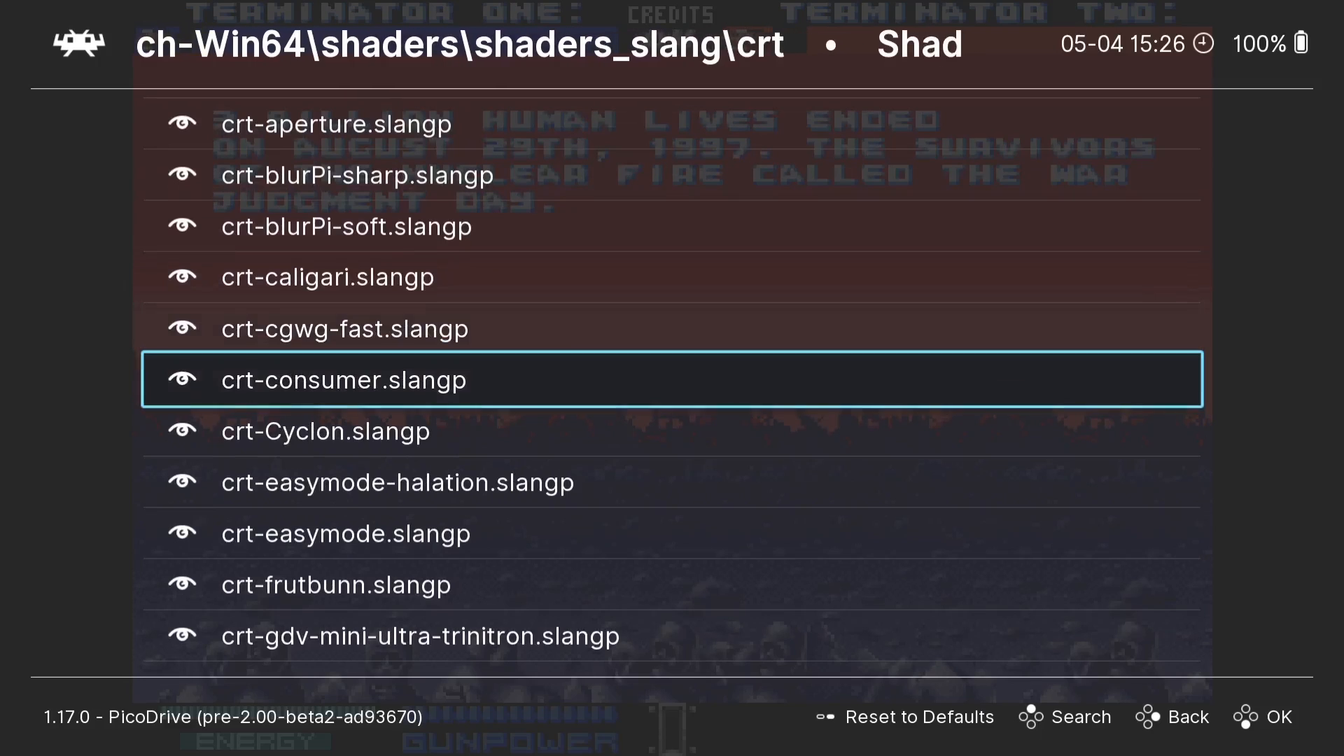
key(Return)
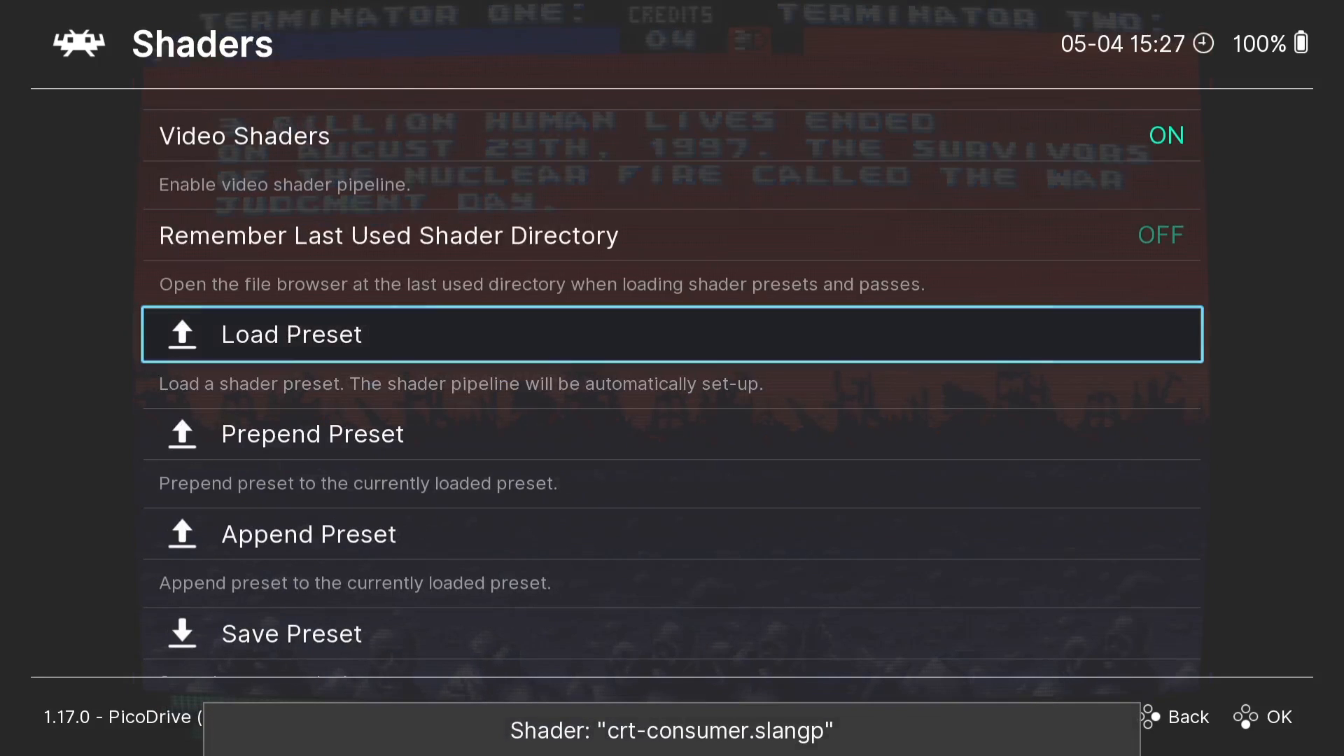
key(BackSpace)
key(BackSpace)
key(BackSpace)
key(Return)
key(Return)
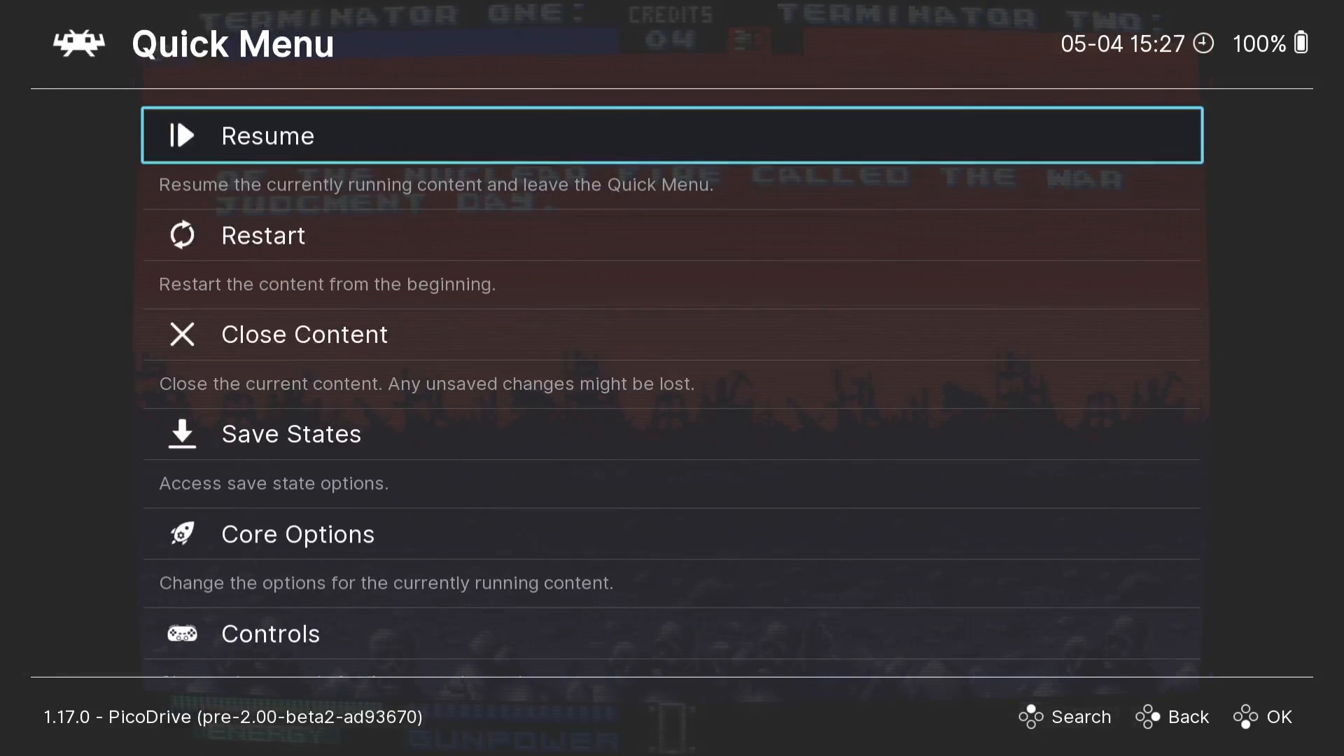
key(Return)
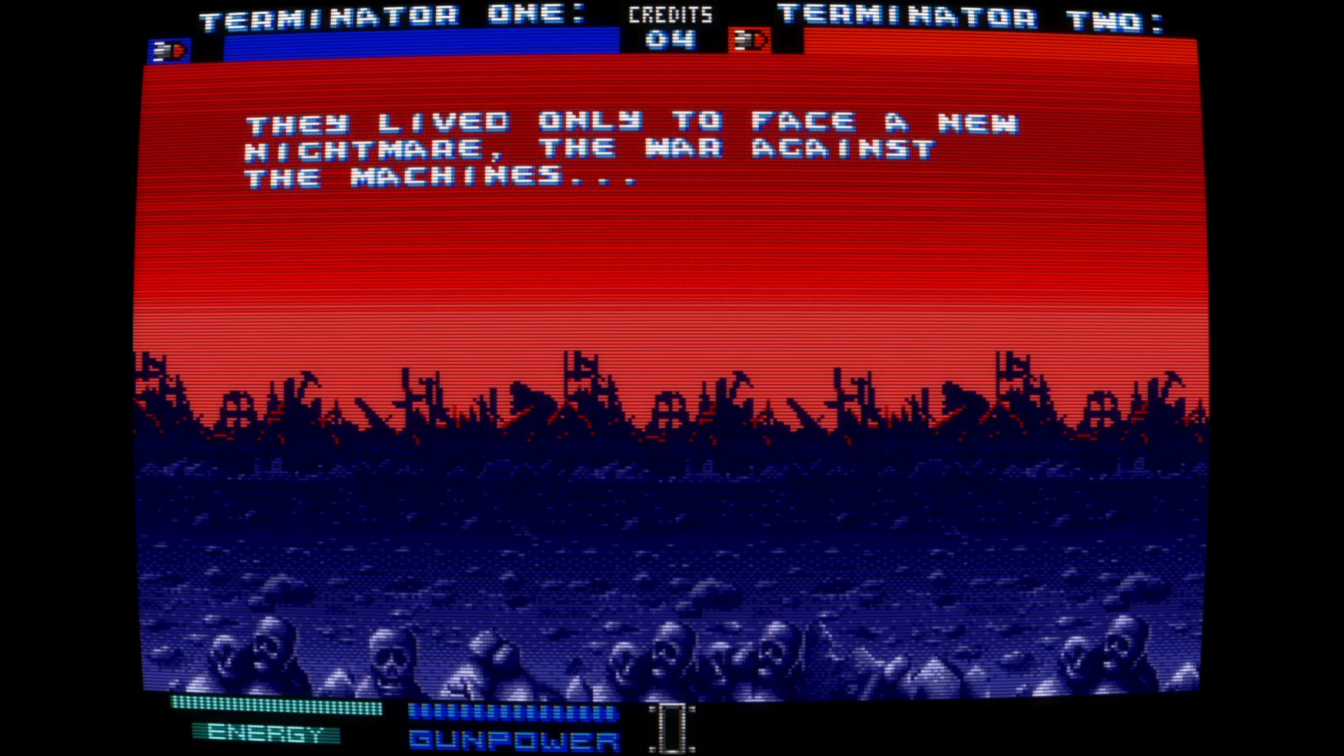
Gun down Terminators and fire rockets until the score hits 1000, then pause into the Quick Menu.
right_click(1181, 305)
right_click(987, 308)
right_click(658, 306)
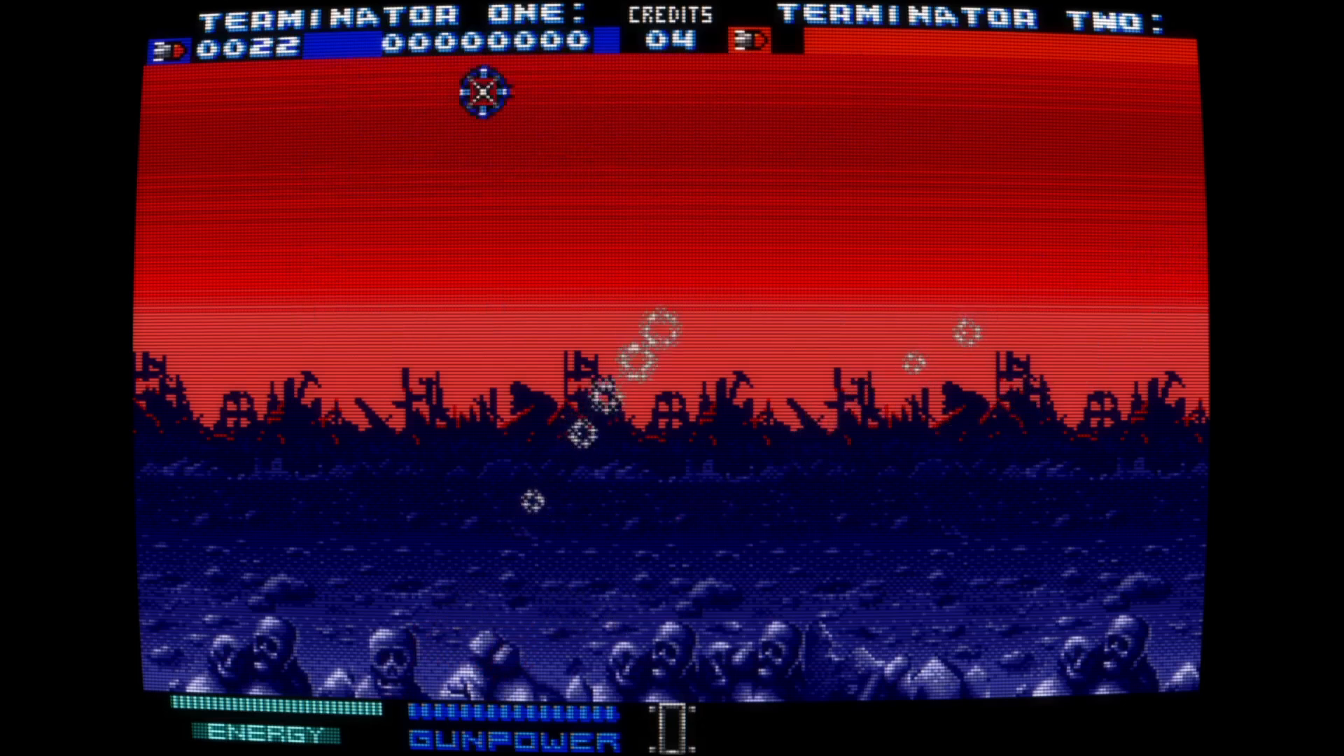
mouse_move(317, 537)
mouse_down()
mouse_move(390, 360)
mouse_move(375, 471)
mouse_move(819, 472)
mouse_move(877, 337)
mouse_move(762, 448)
mouse_move(981, 448)
mouse_move(703, 439)
mouse_up()
mouse_move(497, 420)
mouse_down()
mouse_move(708, 385)
mouse_move(654, 376)
mouse_move(654, 511)
mouse_move(679, 445)
mouse_up()
right_click(270, 420)
right_click(274, 421)
right_click(301, 425)
right_click(333, 428)
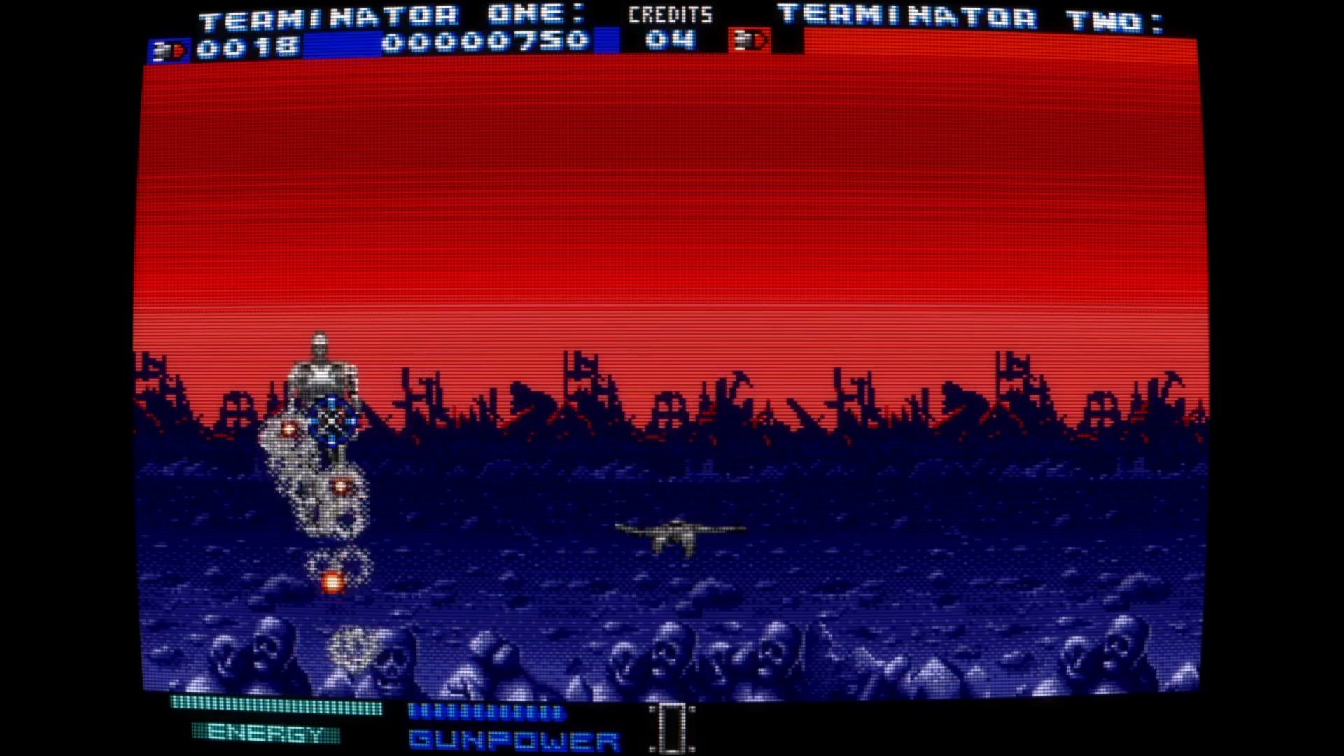
right_click(329, 429)
key(F1)
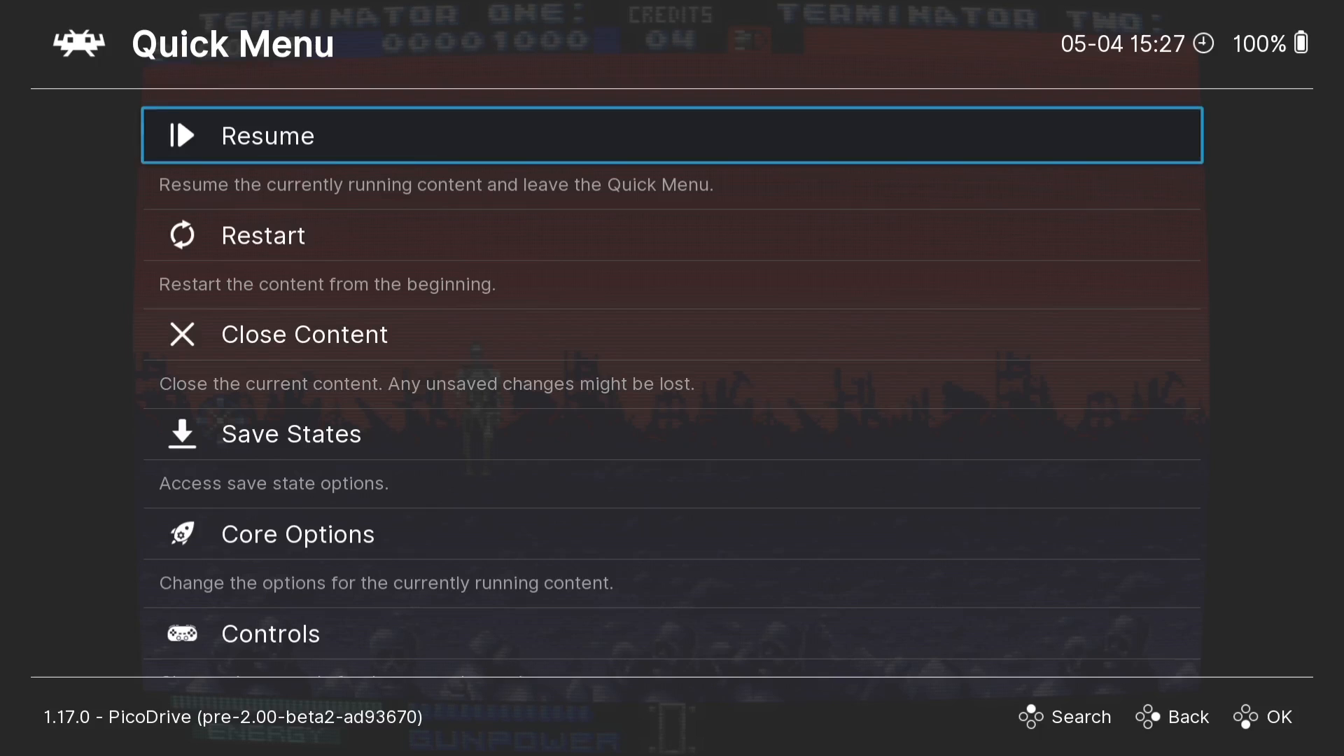
Turn Display Overlay on in the Quick Menu's On-Screen Overlay settings.
key(BackSpace)
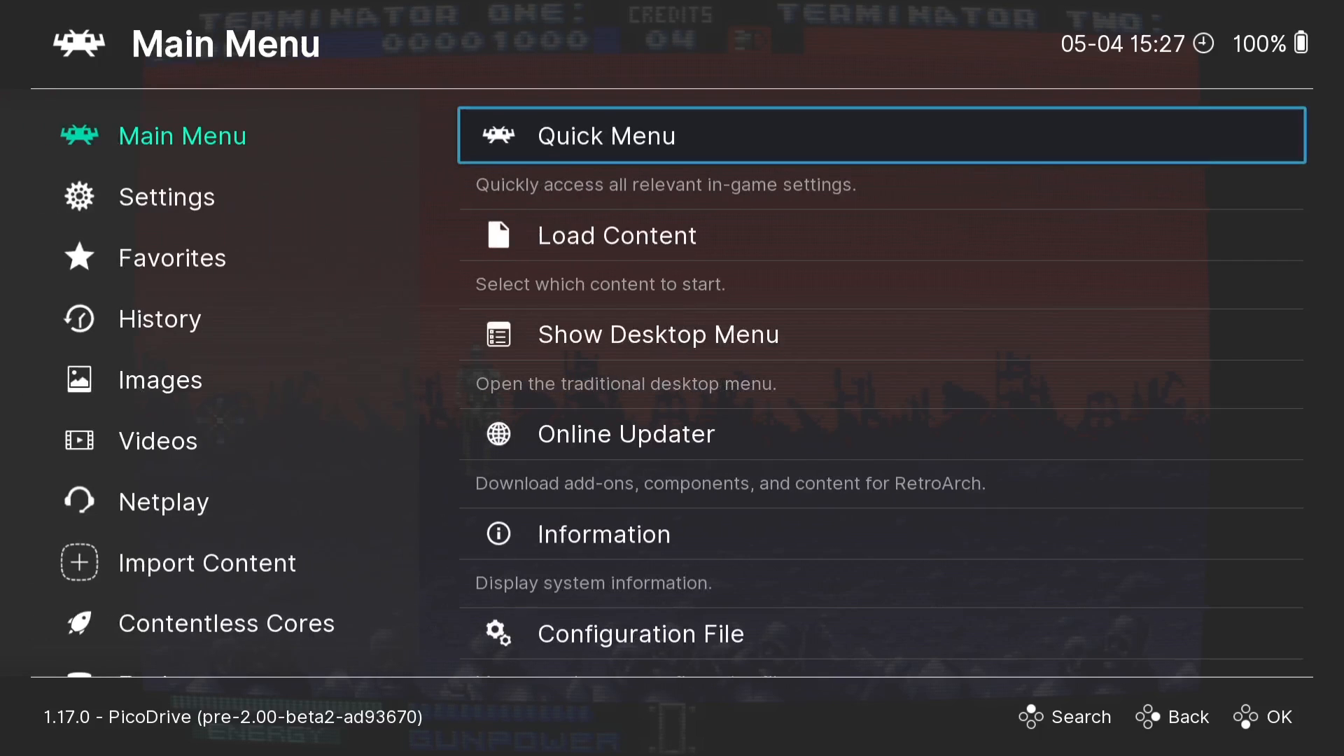
key(Return)
key(Down)
key(Down)
key(Down)
key(Down)
key(Down)
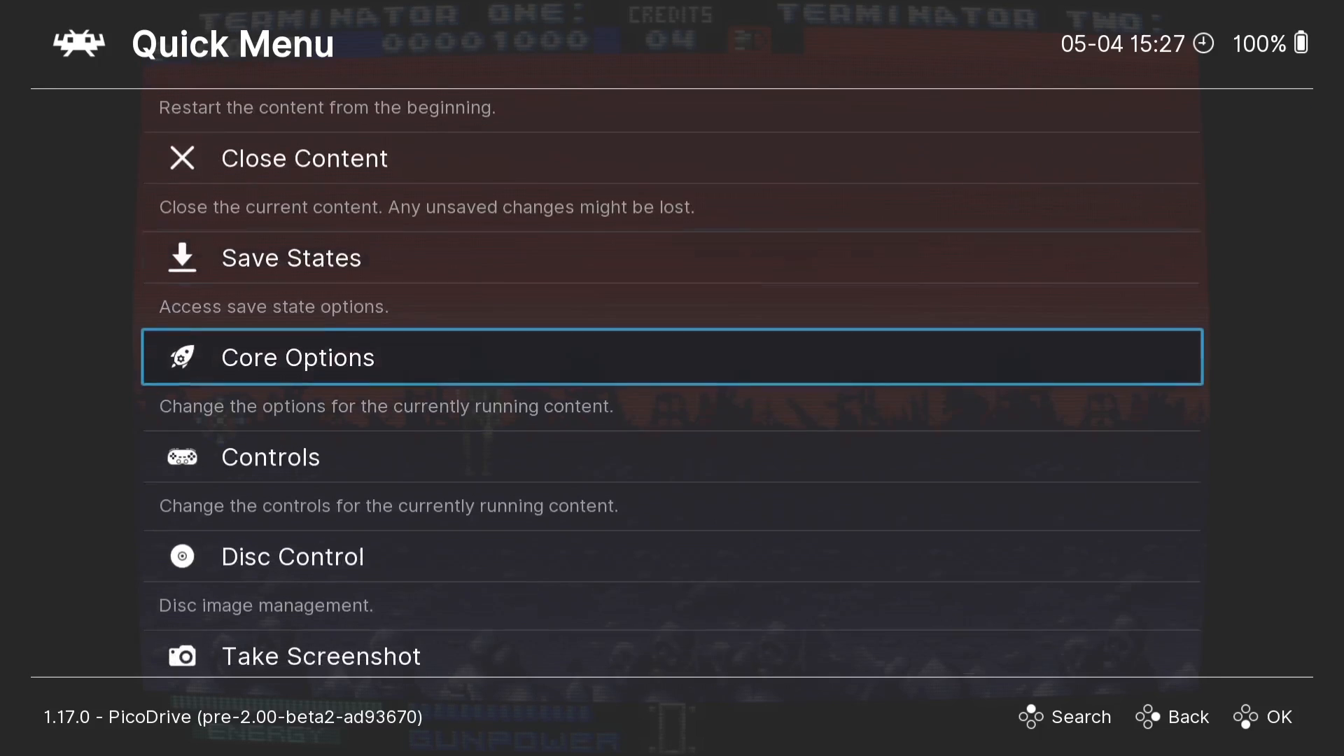
key(Down)
key(Down)
key(Down)
key(Down)
key(Down)
key(Down)
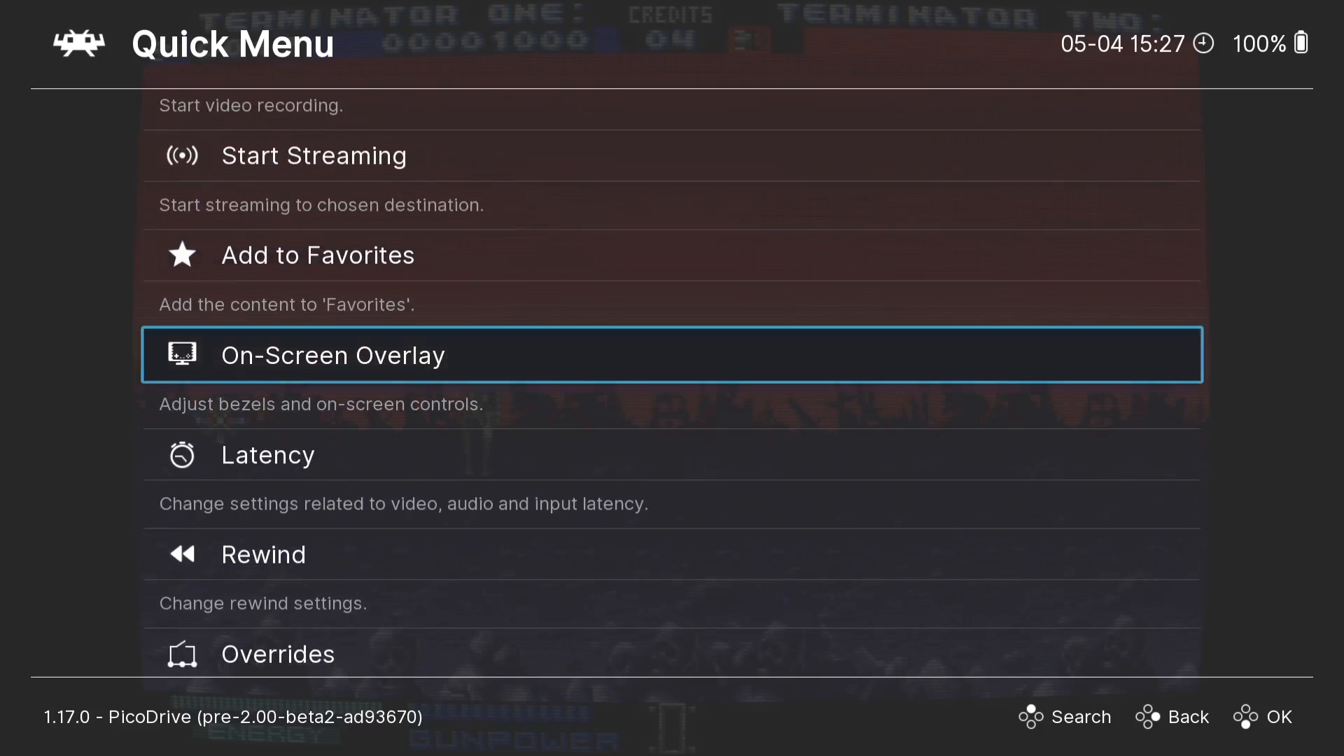
key(Return)
key(Return)
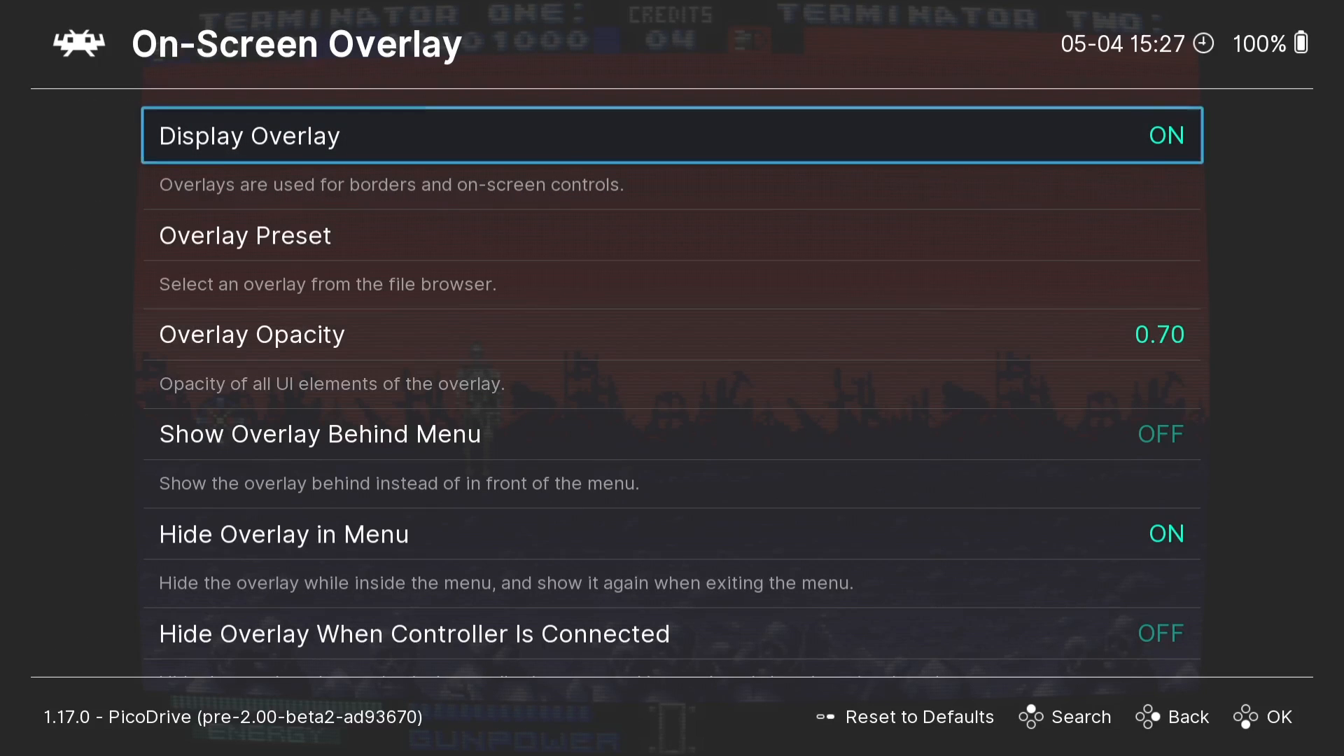
key(Down)
Set the overlay preset to borders/megadrive_animated_border and return to the game.
key(Return)
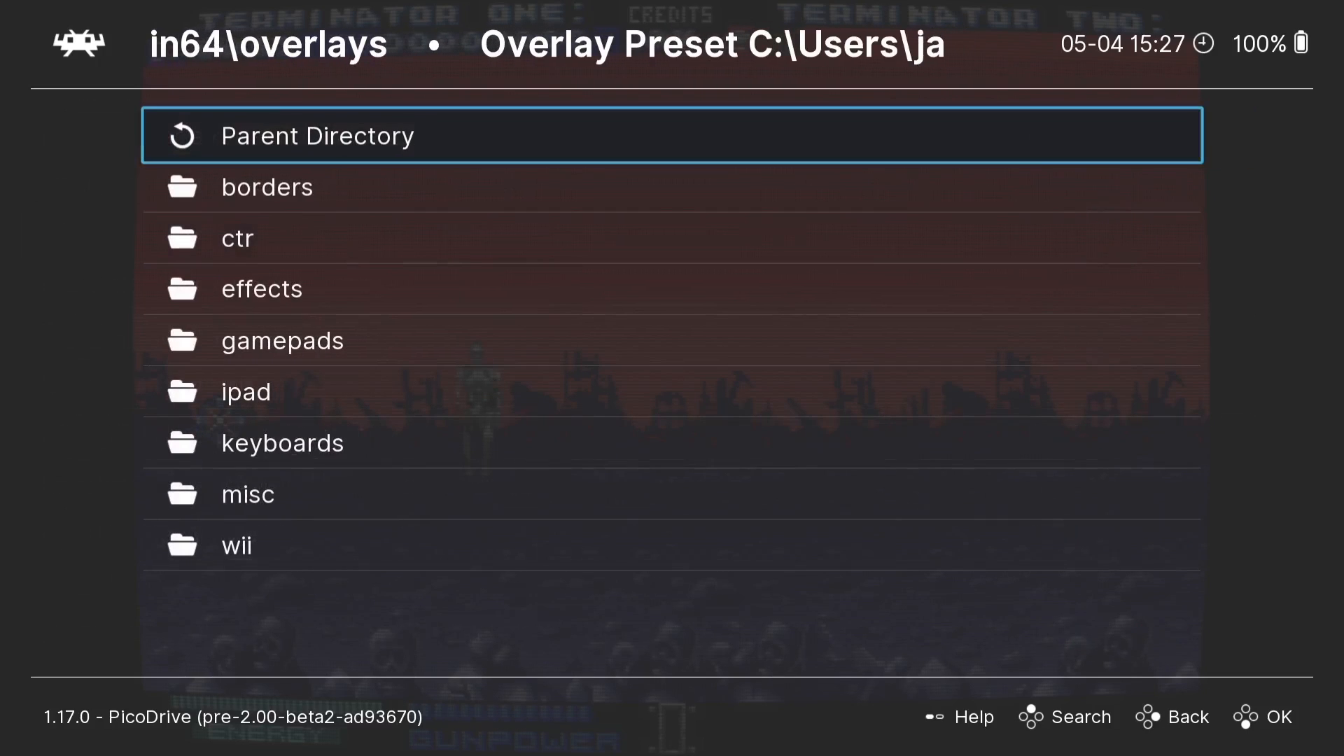
key(Down)
key(Return)
key(Down)
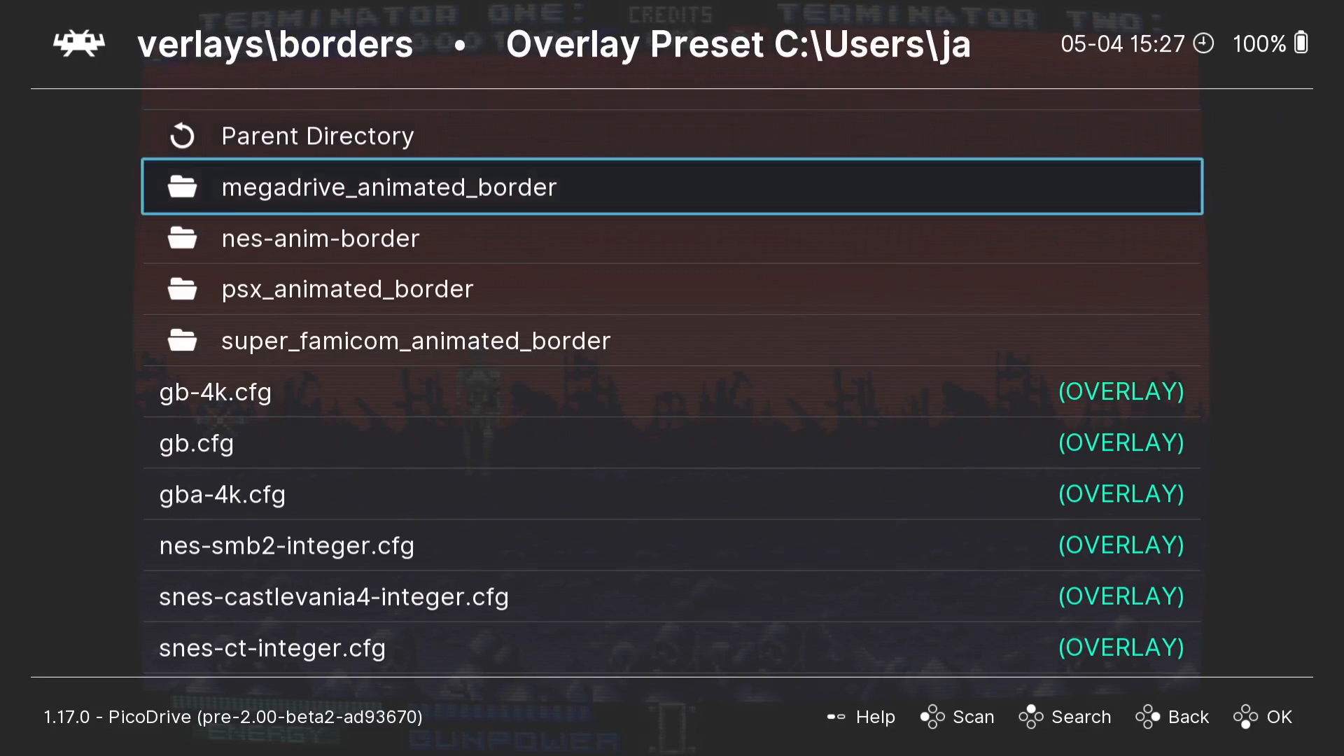
key(Return)
key(Down)
key(Return)
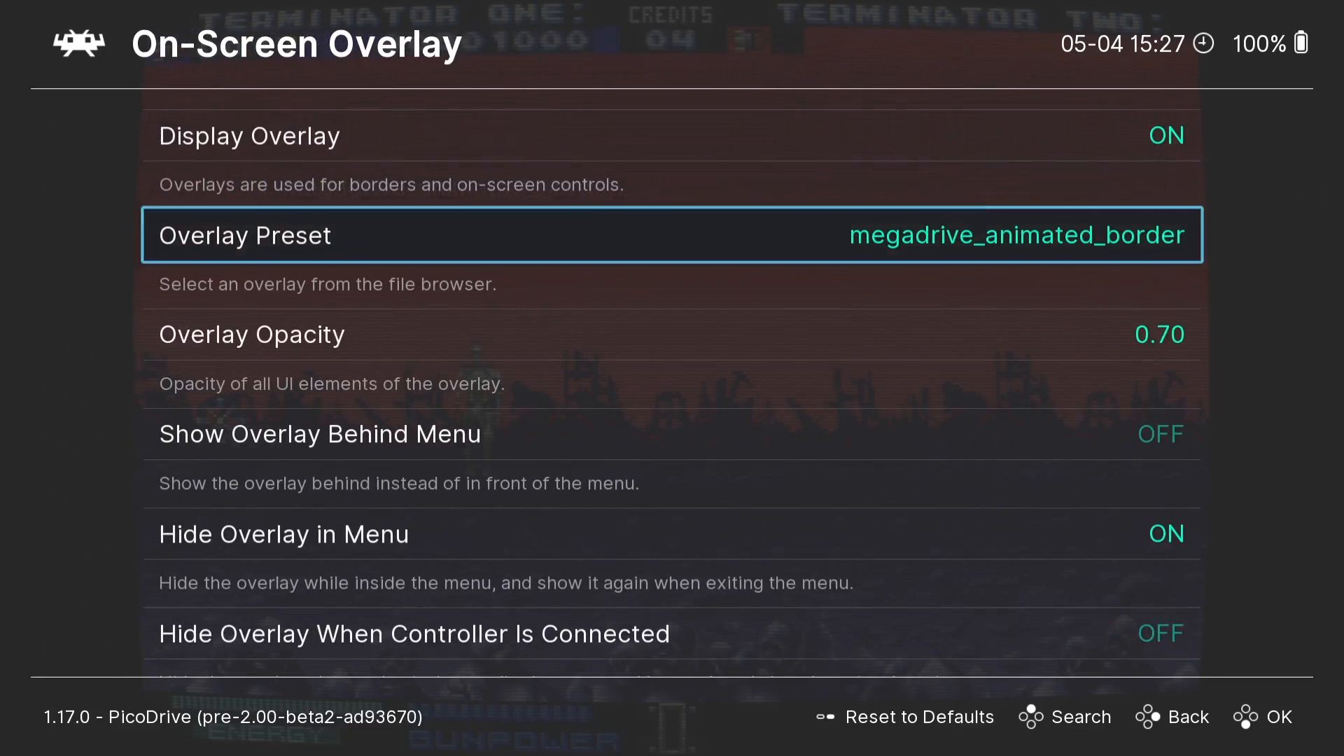
key(BackSpace)
key(BackSpace)
key(BackSpace)
key(F1)
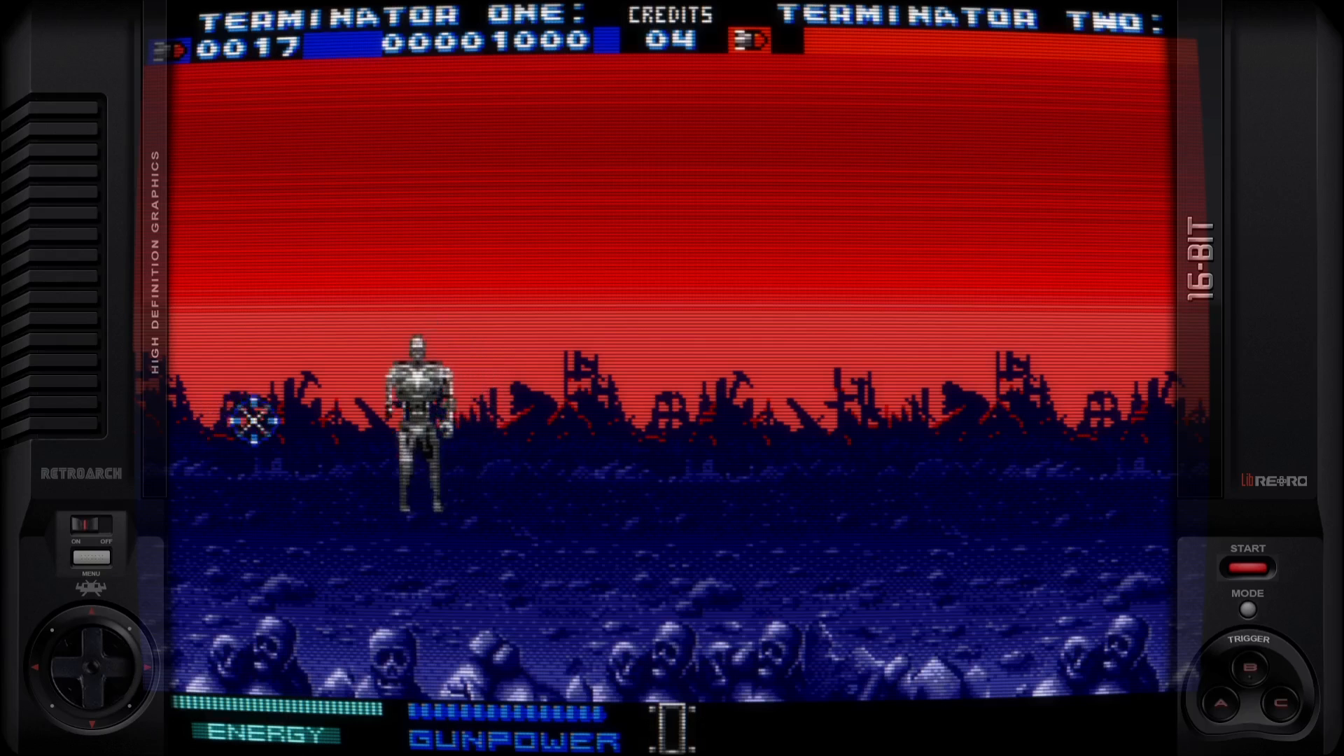
Aim and fire at Terminators inside the new border until the score reaches 1750, then open the menu.
key(z)
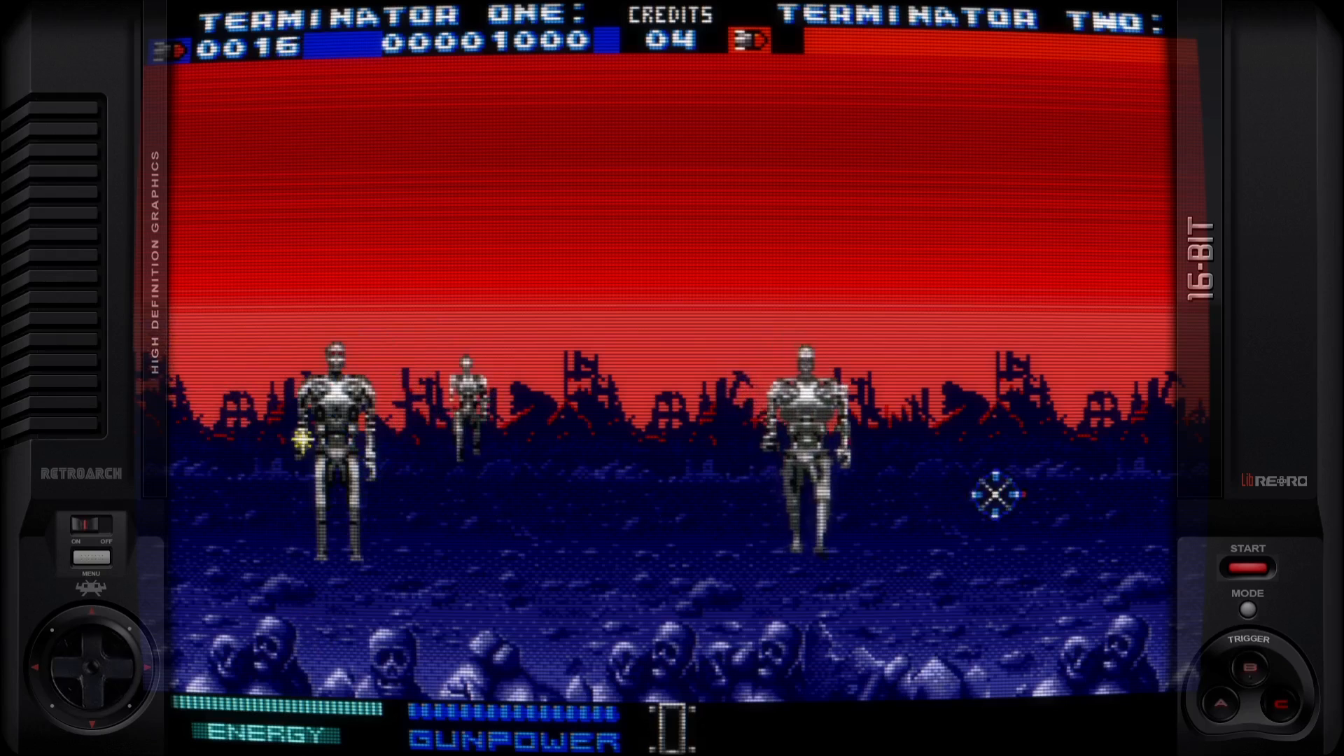
key(Right)
key(Left)
key(Up)
key(Left)
key(Down)
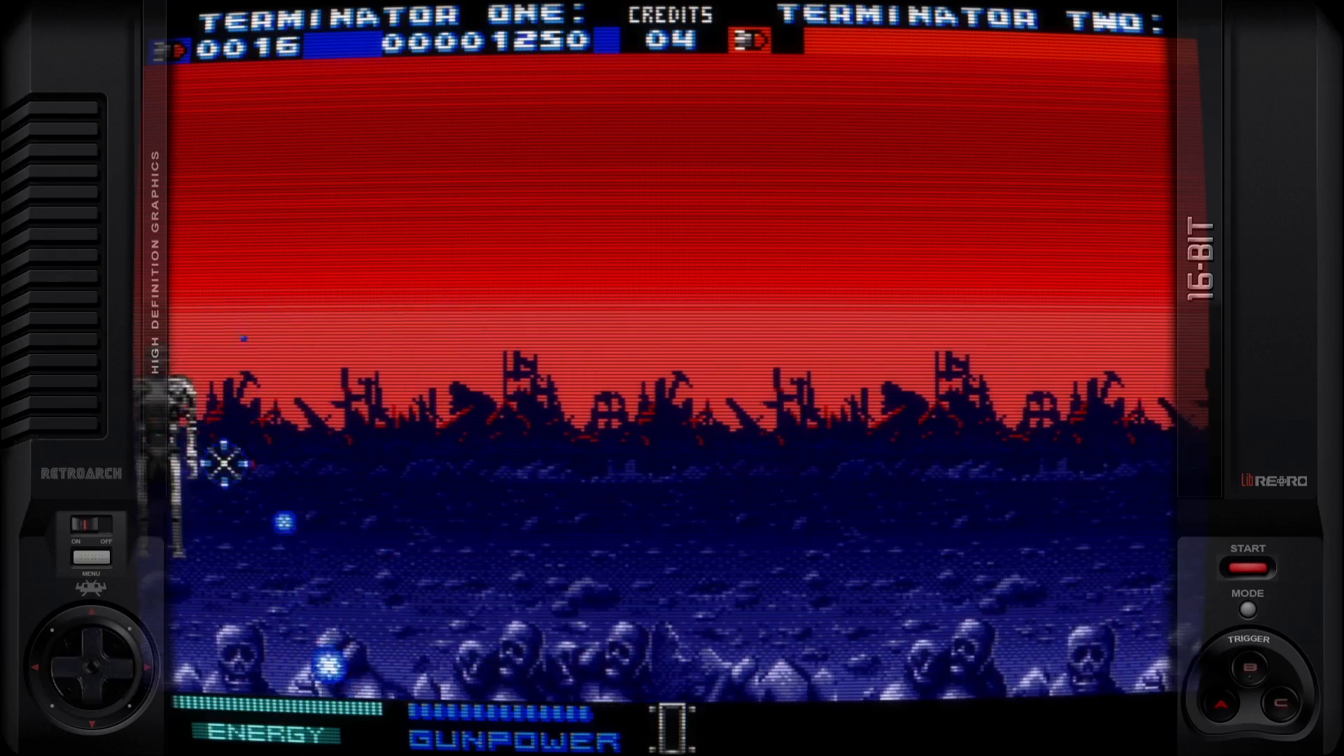
key(Right)
key(Down)
key(Right)
key(Up)
key(Left)
key(Right)
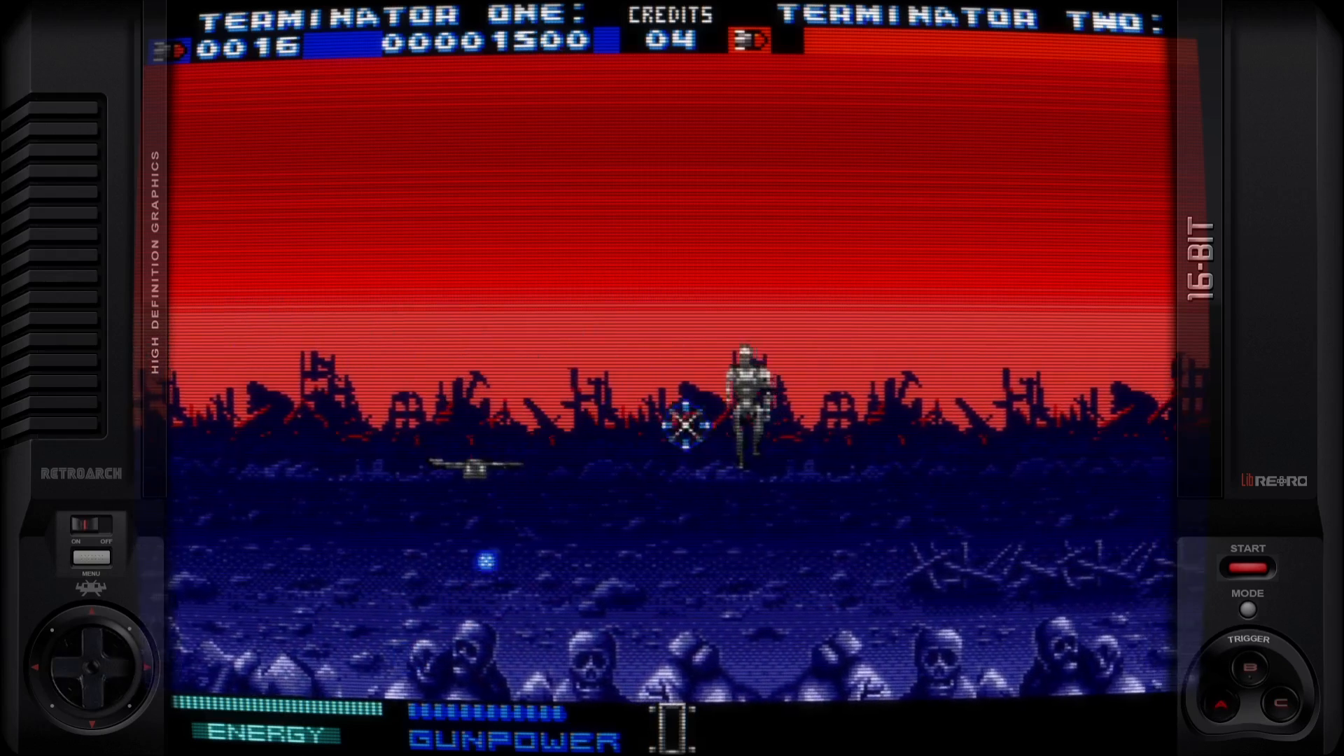
key(Up)
key(a)
key(Right)
key(Left)
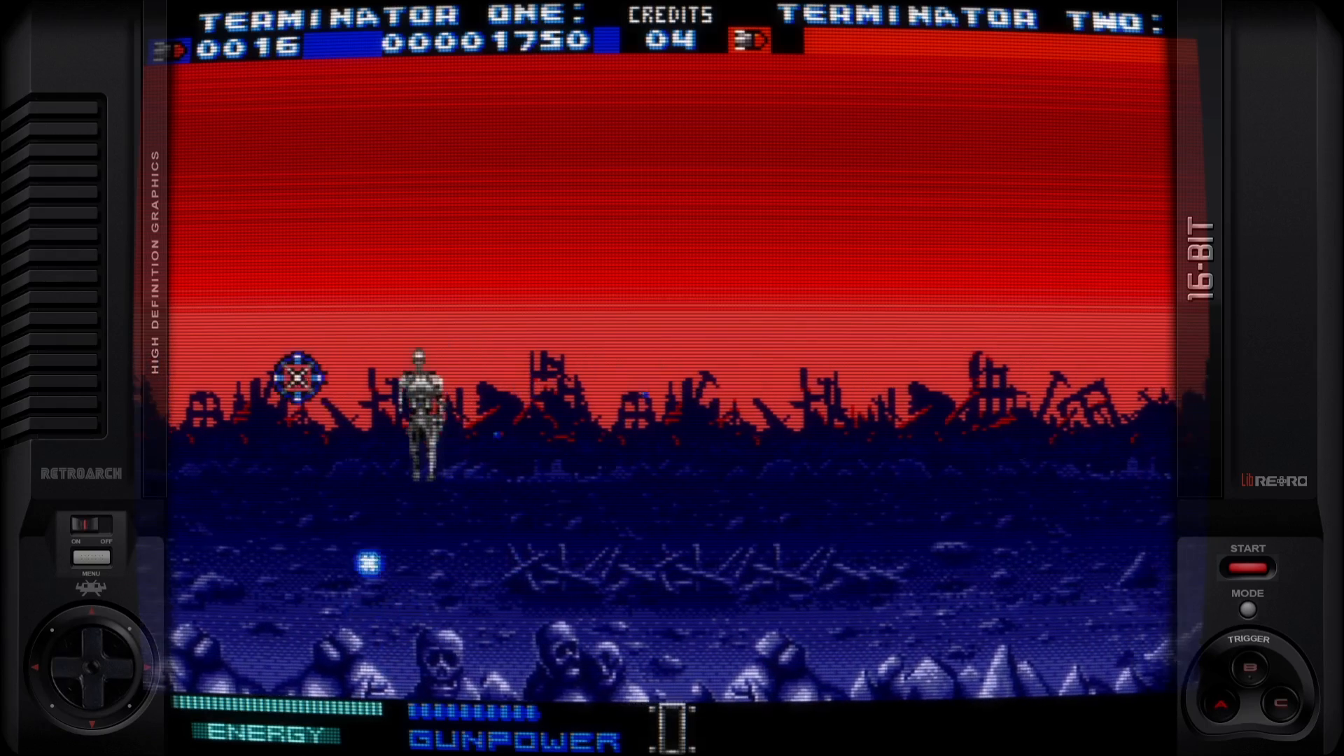
key(Right)
key(Left)
key(Right)
key(F1)
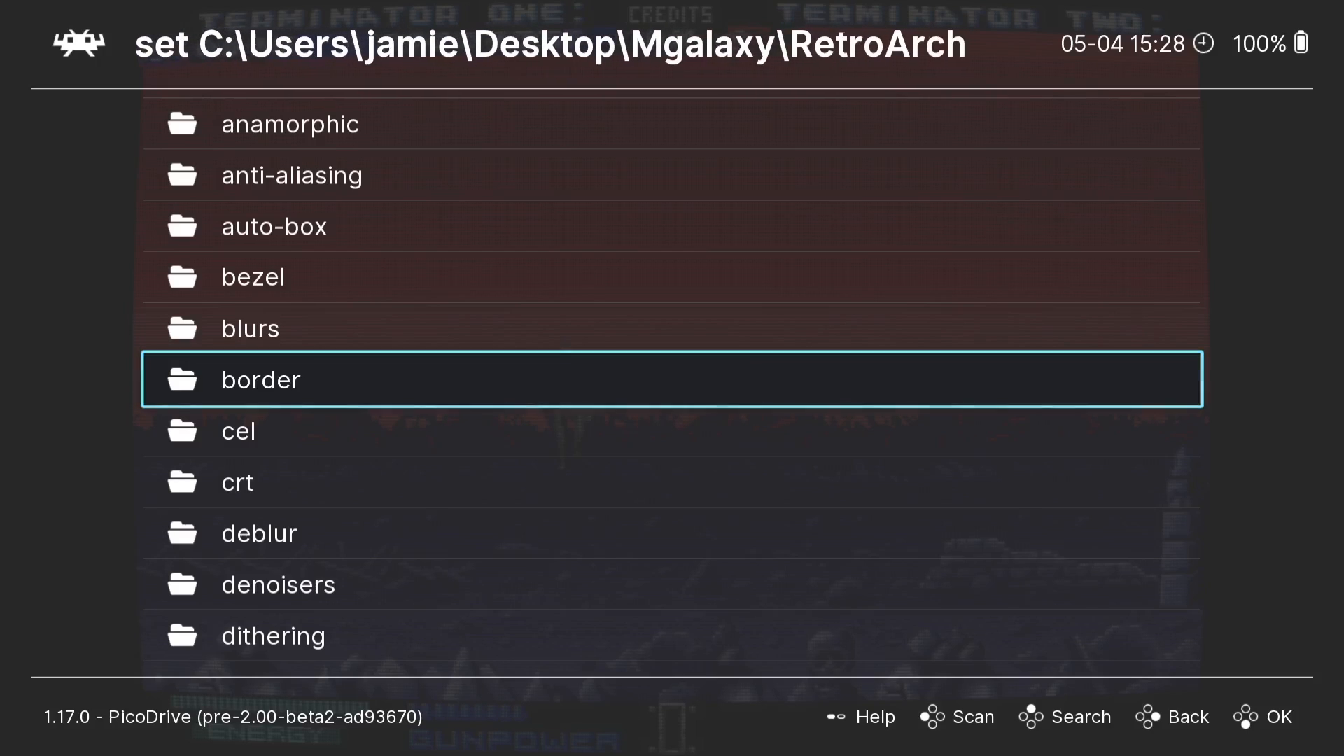
Load a CRT shader preset from the shader folders, then press Escape once to begin quitting.
key(Return)
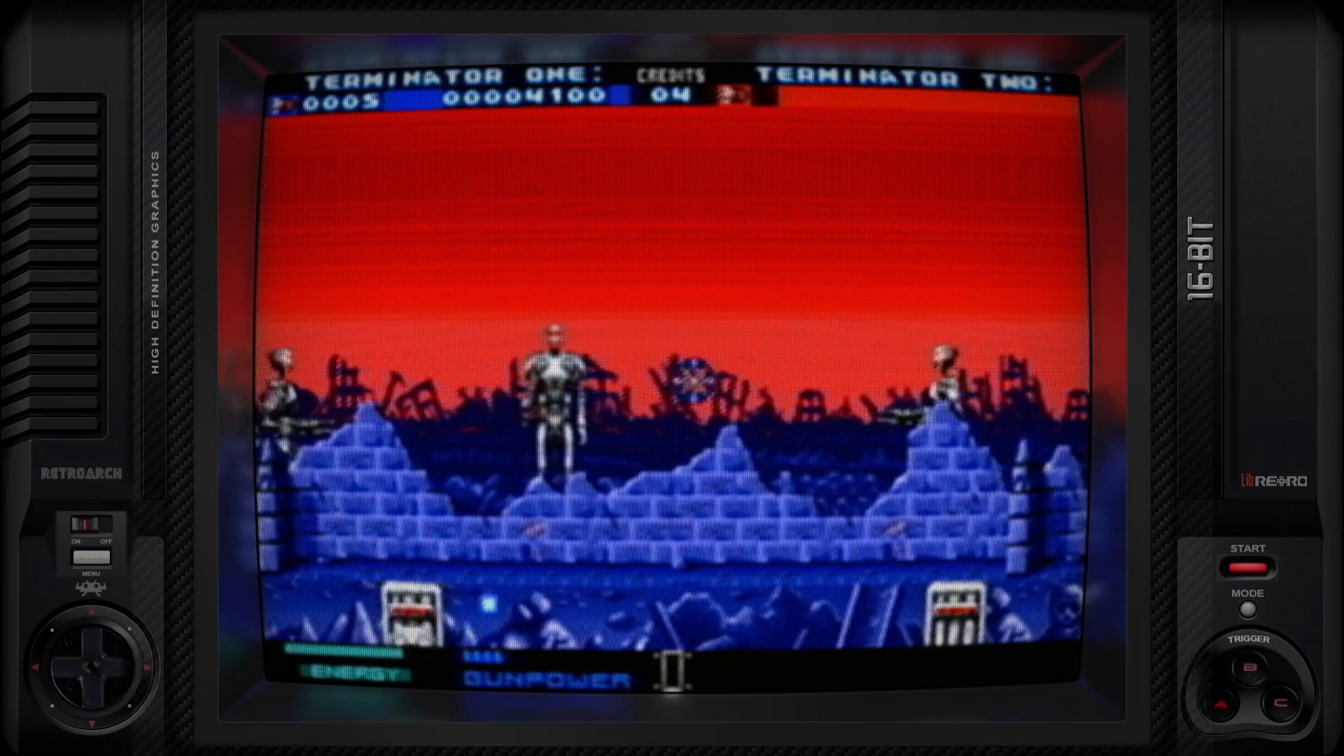
key(Escape)
key(Escape)
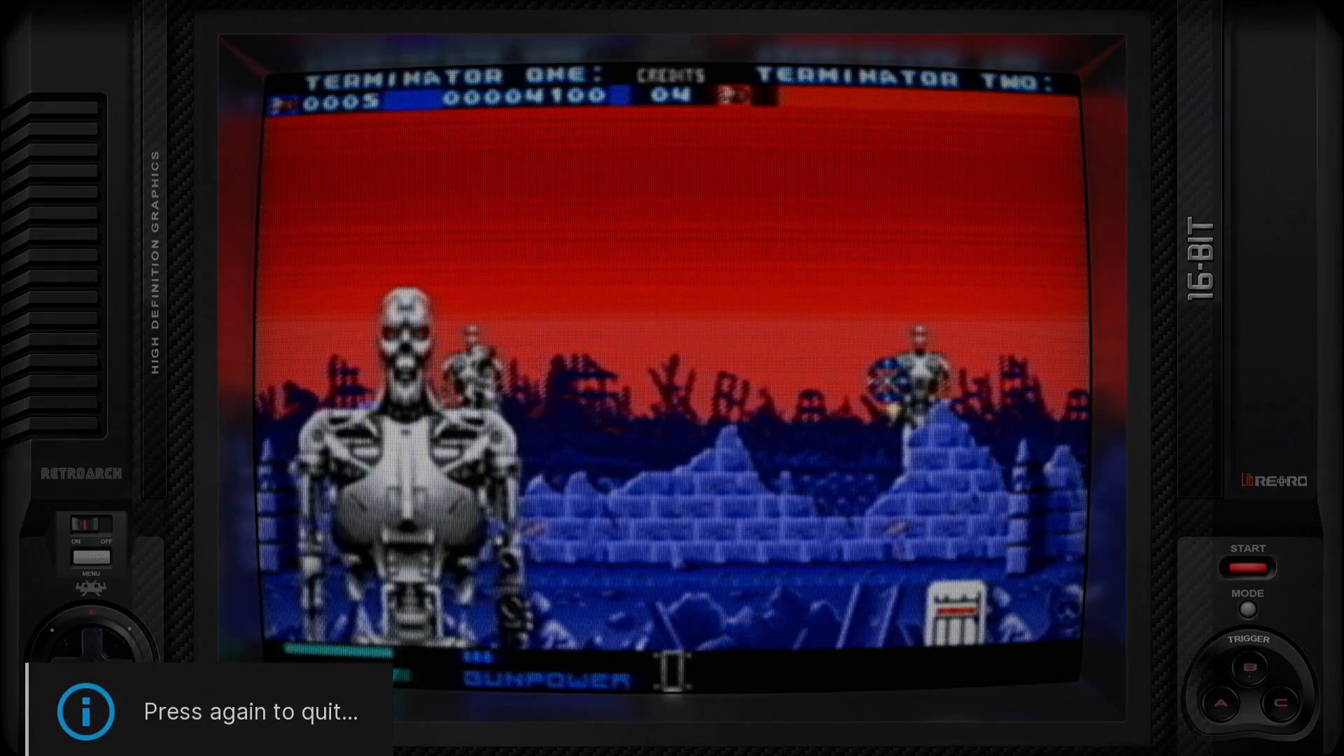
Browse the Sega Genesis list up to DEcapAttack, down to Streets of Rage 2, then open settings.
key(Up)
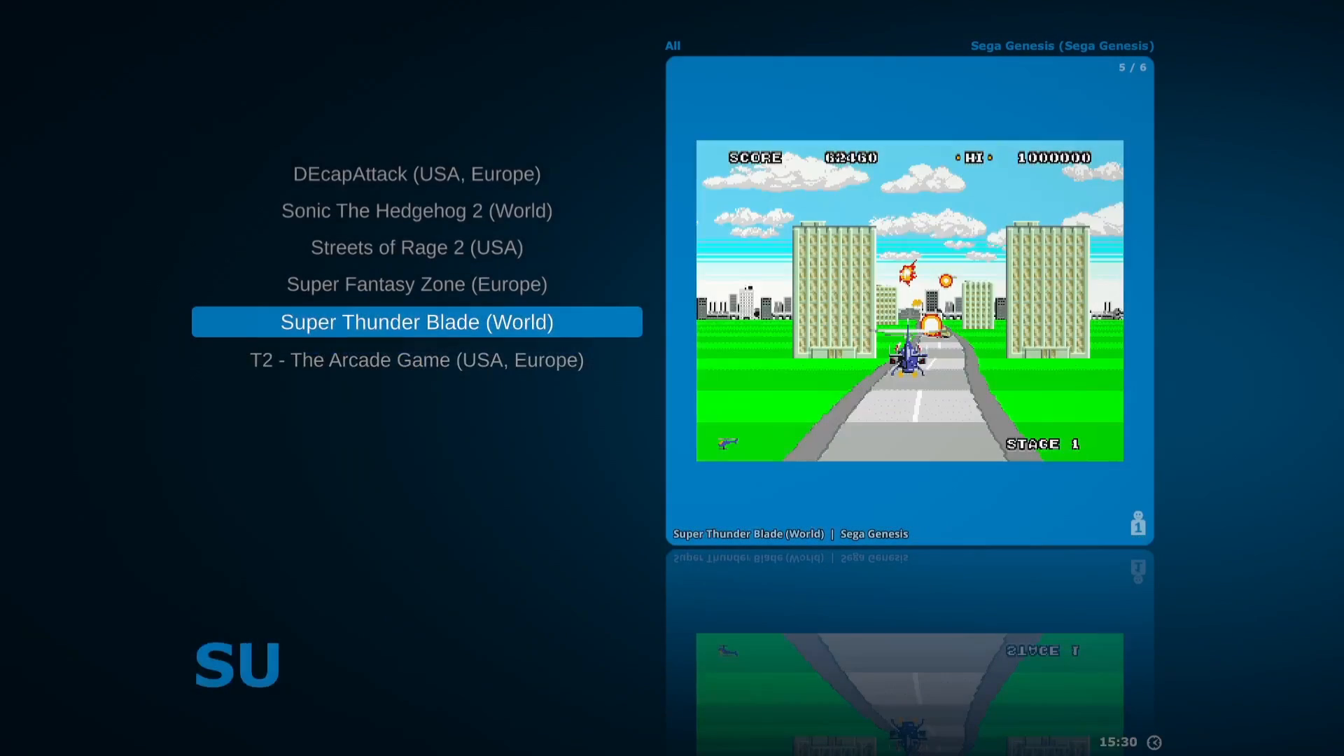
key(Up)
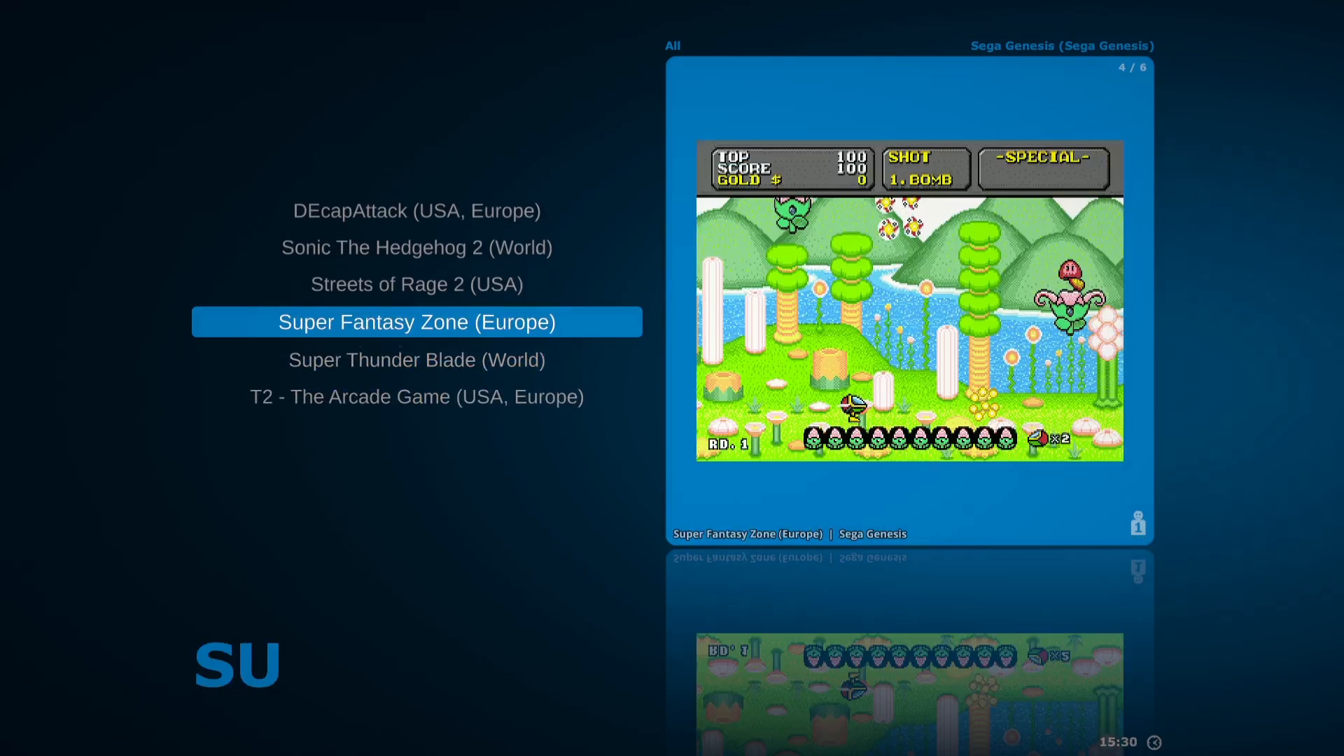
key(Up)
key(Up)
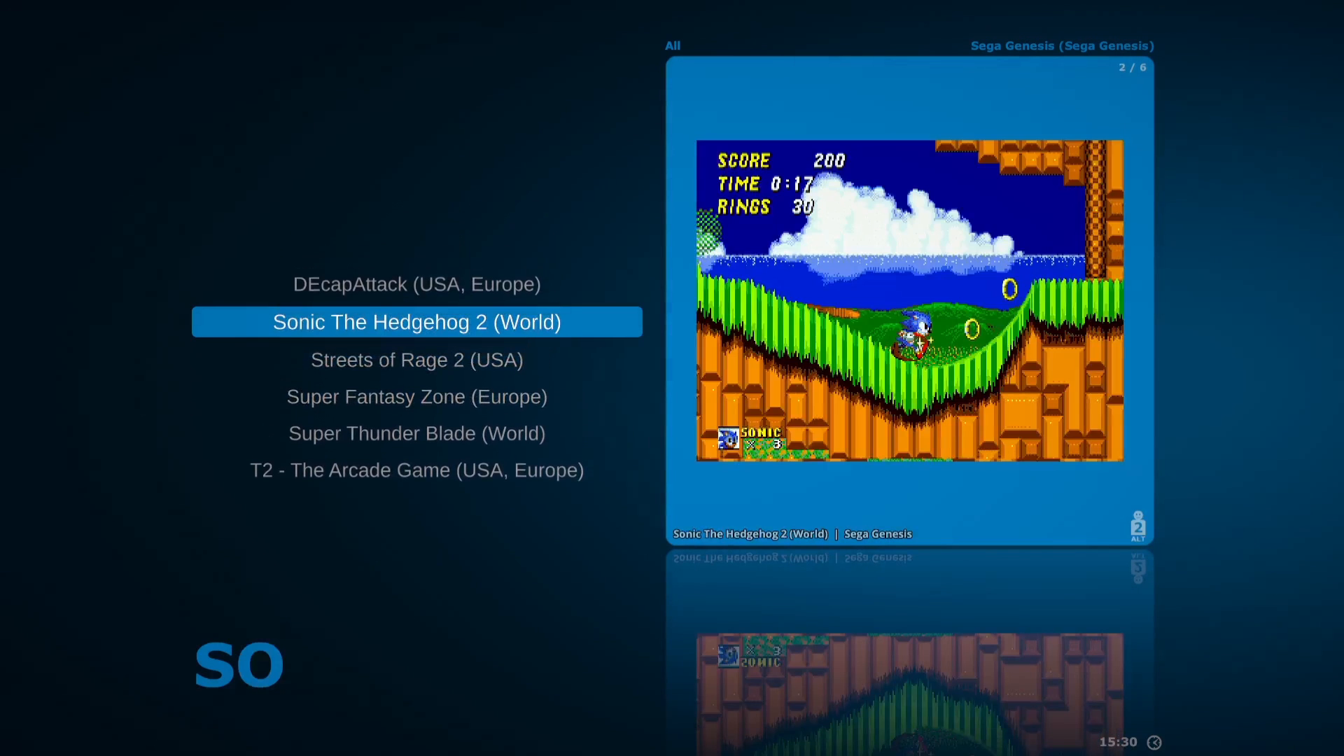
key(Up)
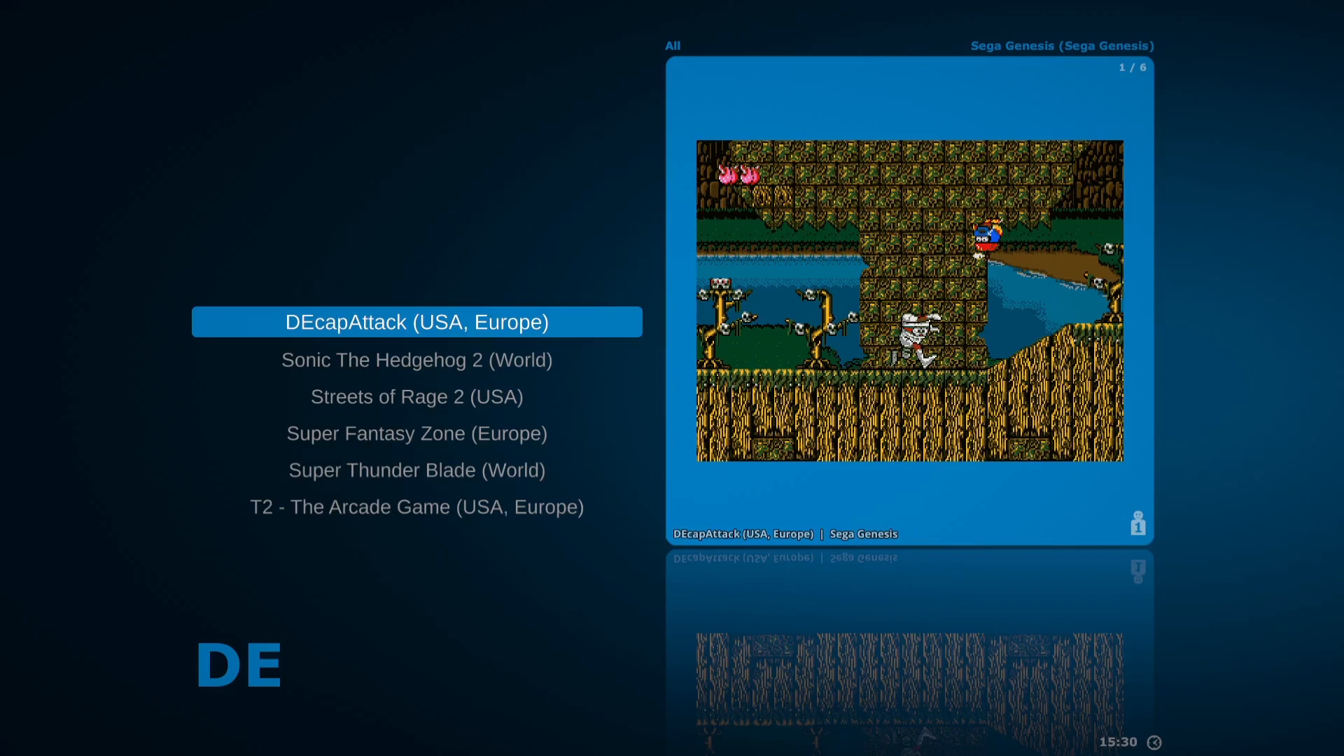
key(Down)
key(Down)
key(Tab)
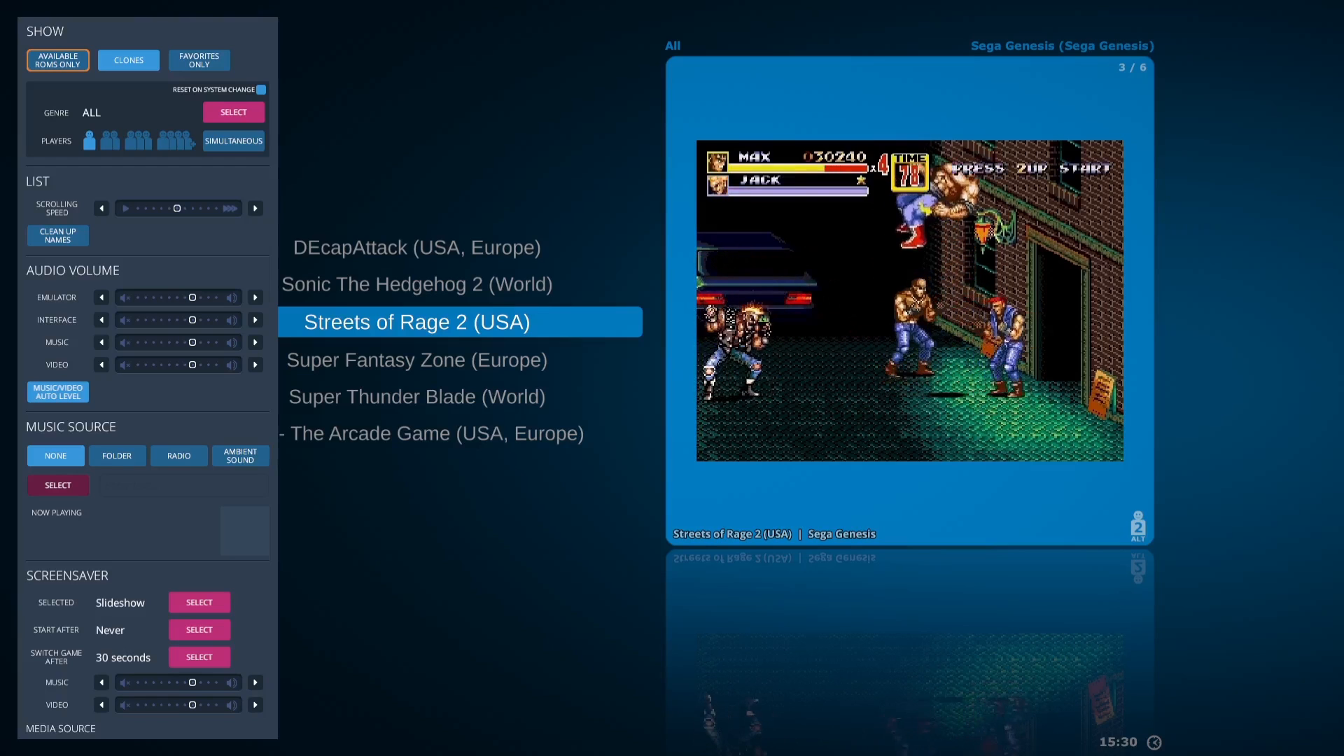
Step through Clean Up Names, screensaver and music volume options down to Shutdown On Quit.
key(Down)
key(Down)
key(Down)
key(Down)
key(Down)
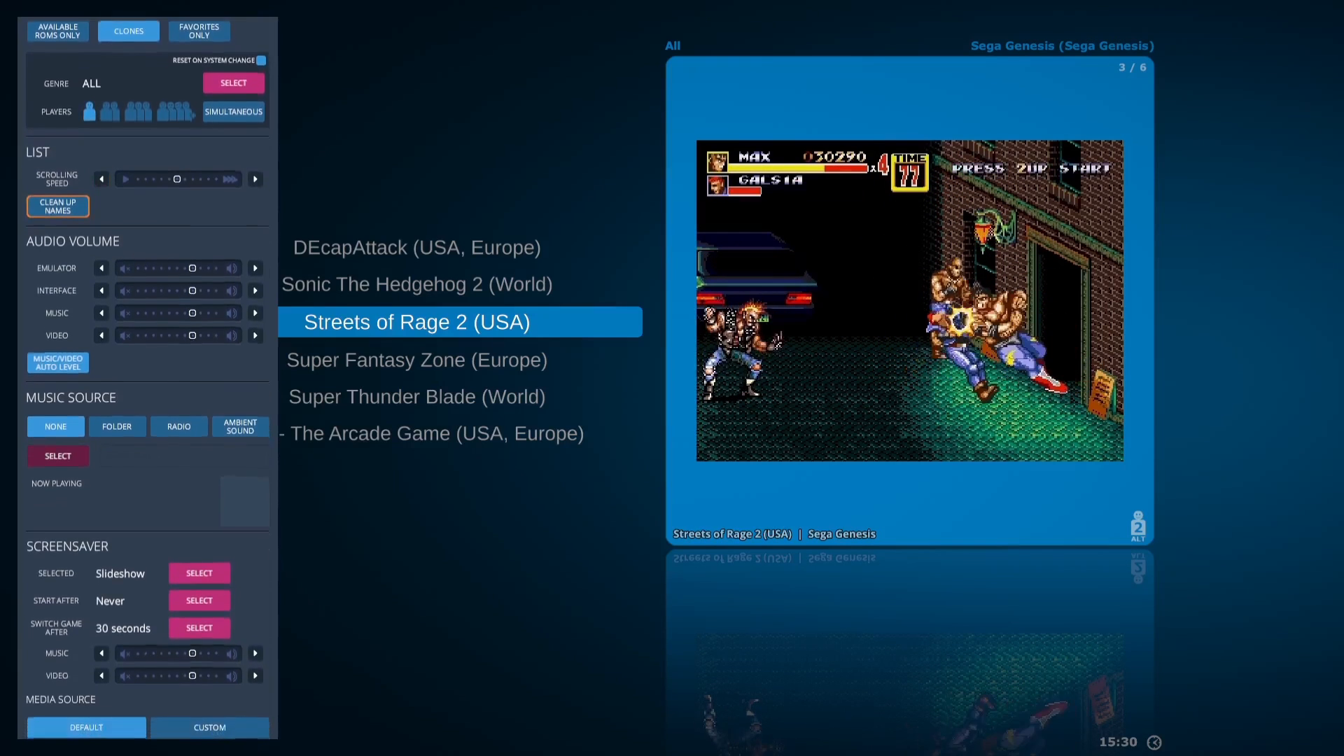
key(Down)
key(Down)
key(Down)
key(Down)
key(Down)
key(Down)
key(Down)
key(Down)
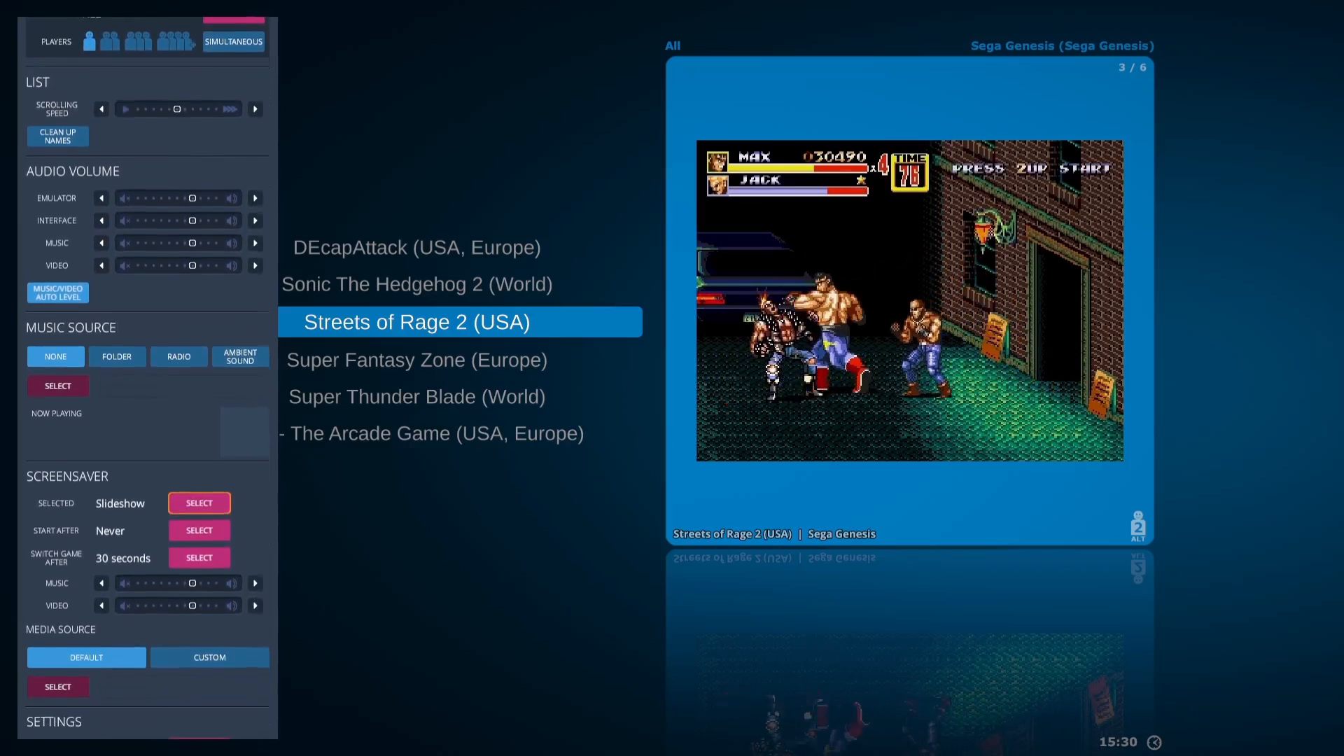
key(Up)
key(Up)
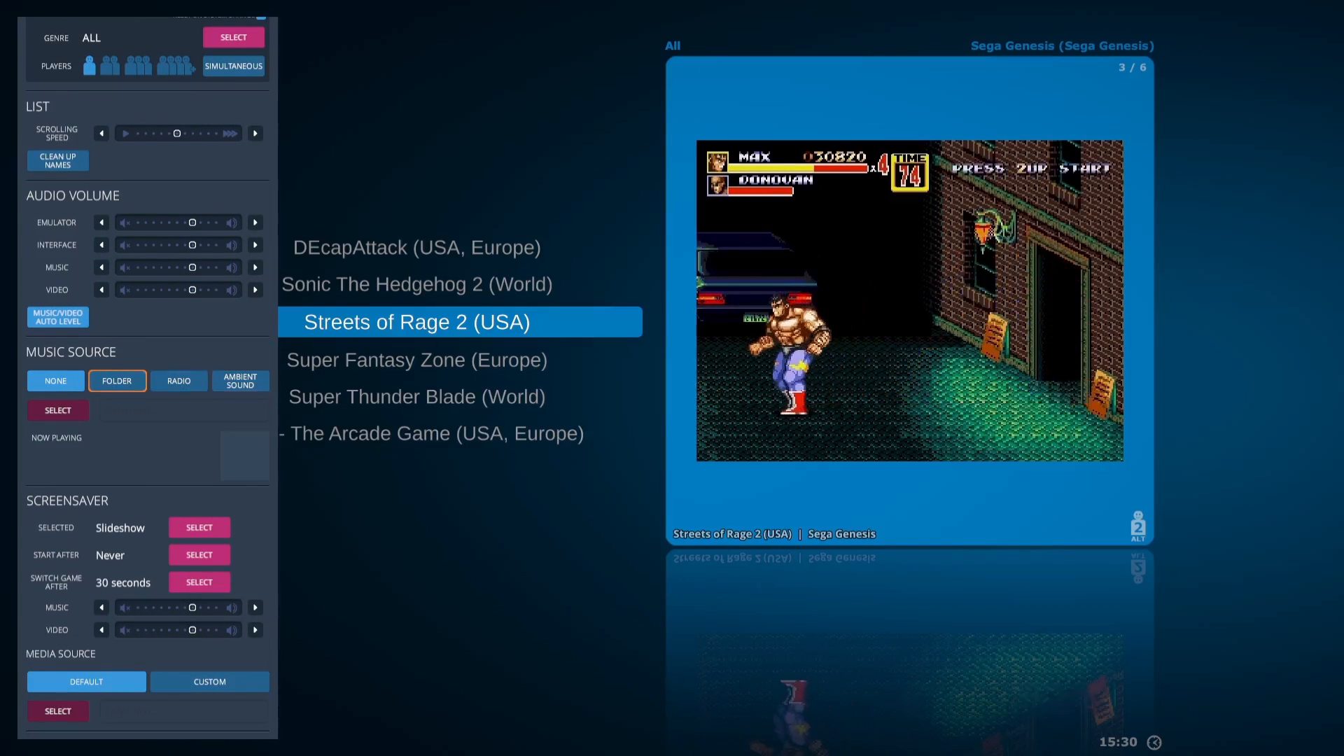
key(Down)
key(Down)
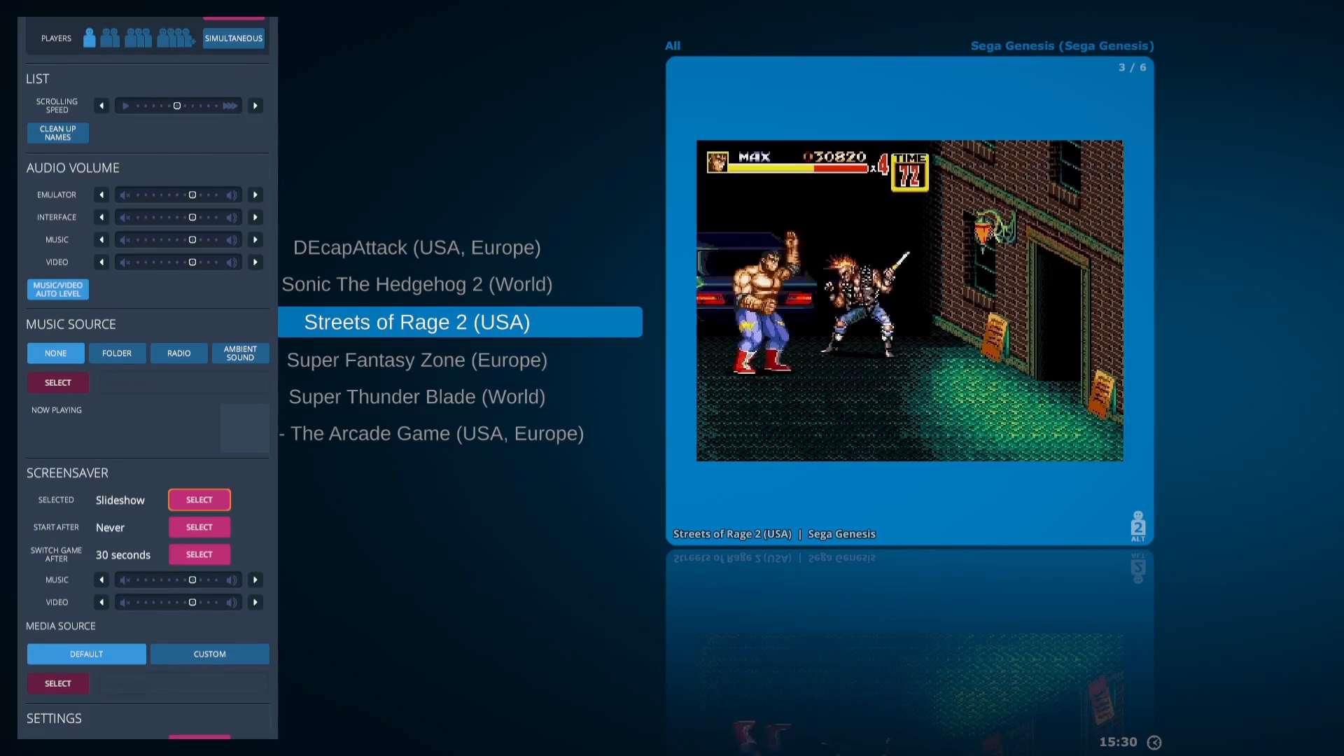
key(Down)
key(Down)
key(Down)
key(Down)
key(Down)
key(Down)
key(Down)
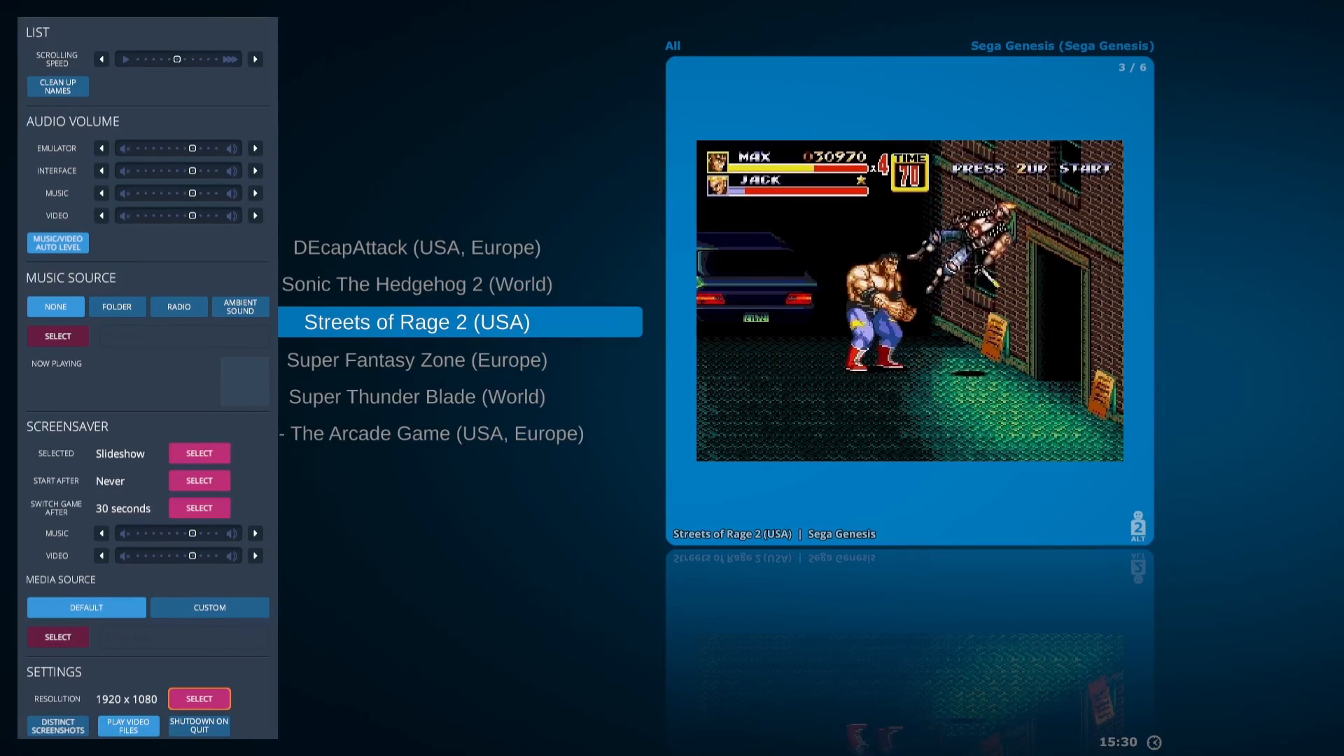
key(Down)
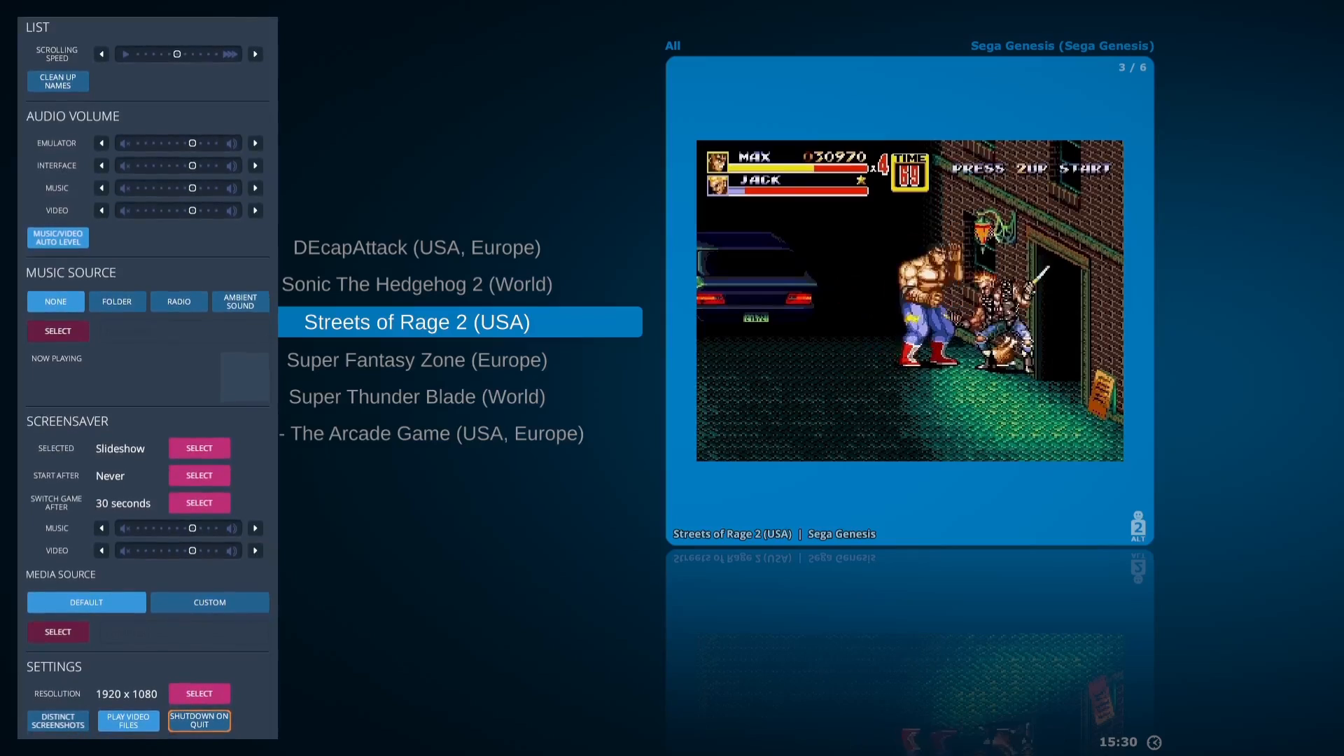